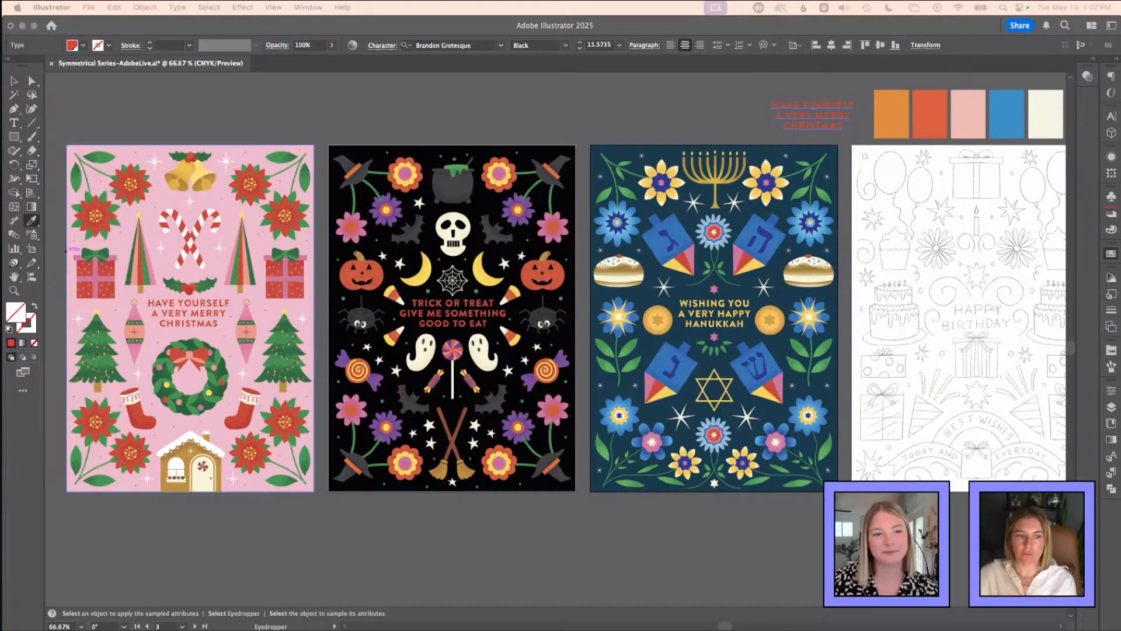
- Look over the Christmas, Halloween and Hanukkah card designs and the Happy Birthday sketch on the fourth artboard
left_click(912, 278)
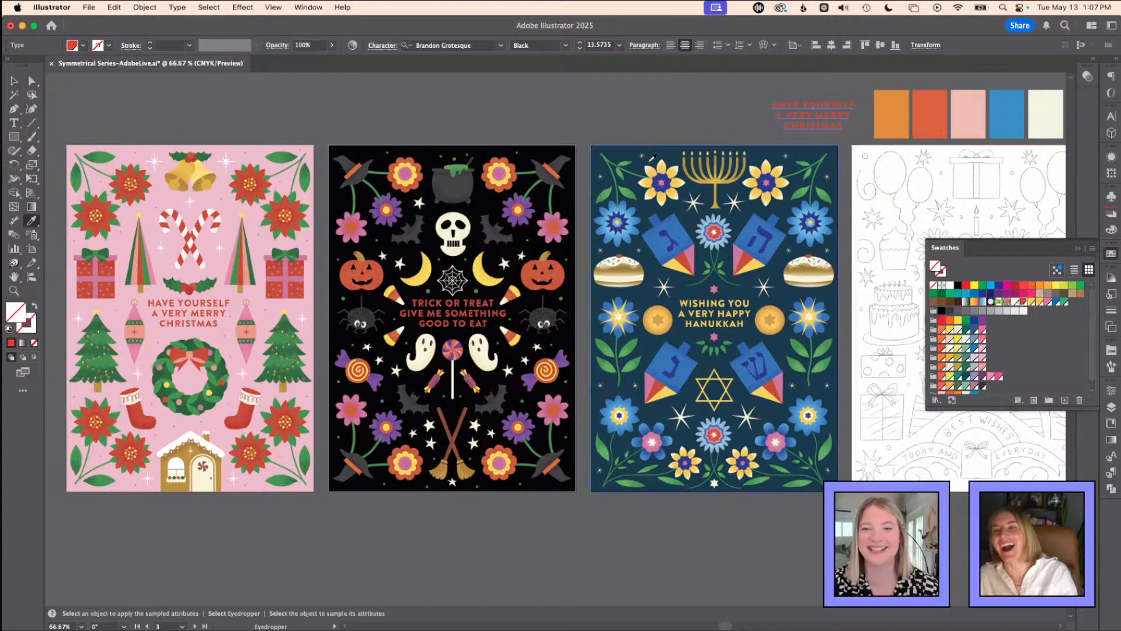
key("v")
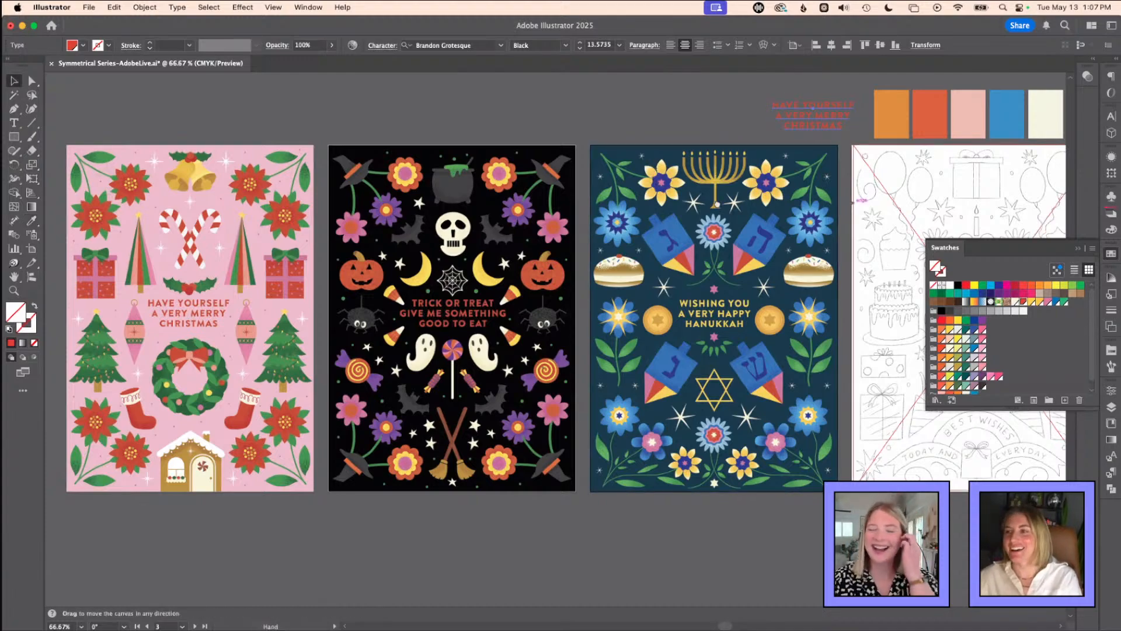
key("space")
left_click_drag(910, 200, 656, 206)
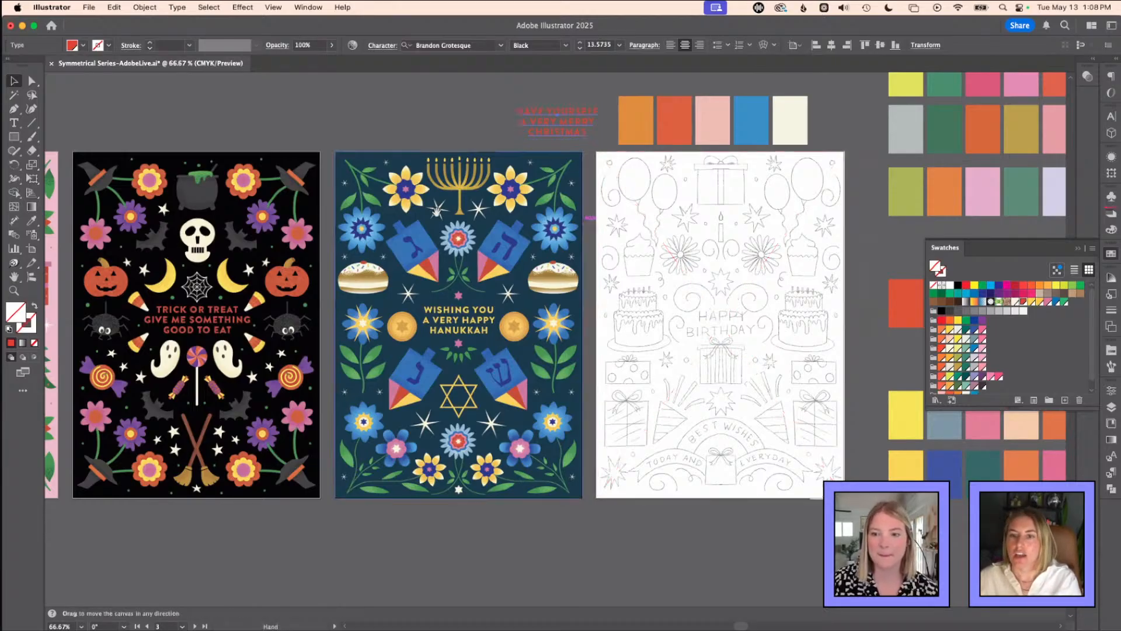
left_click_drag(437, 210, 735, 235)
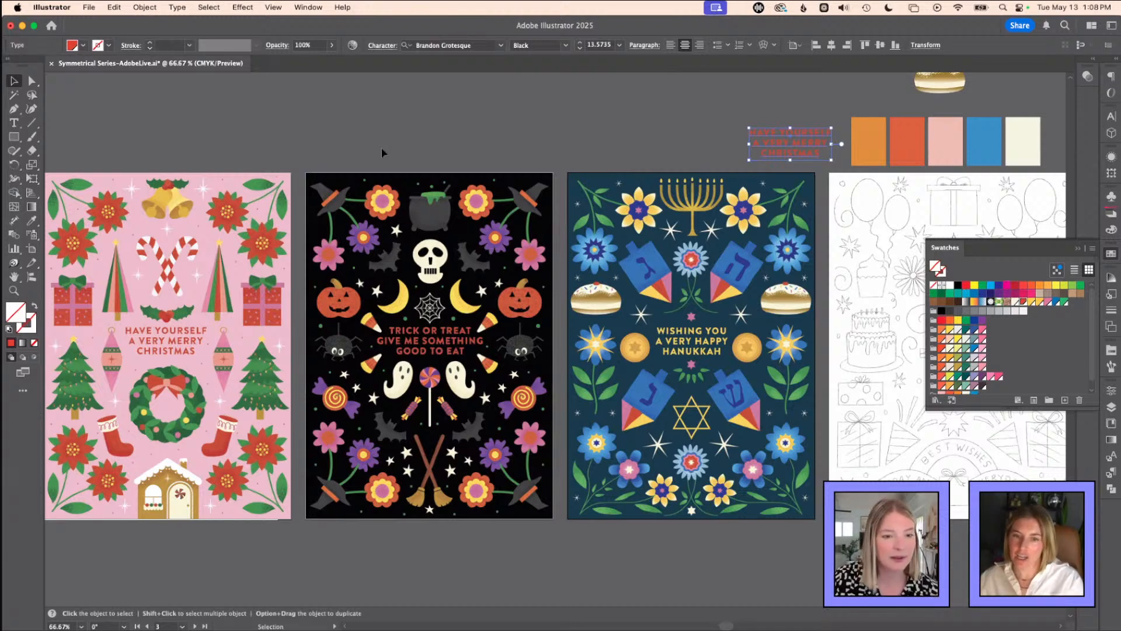
scroll(308, 233, "left", 3)
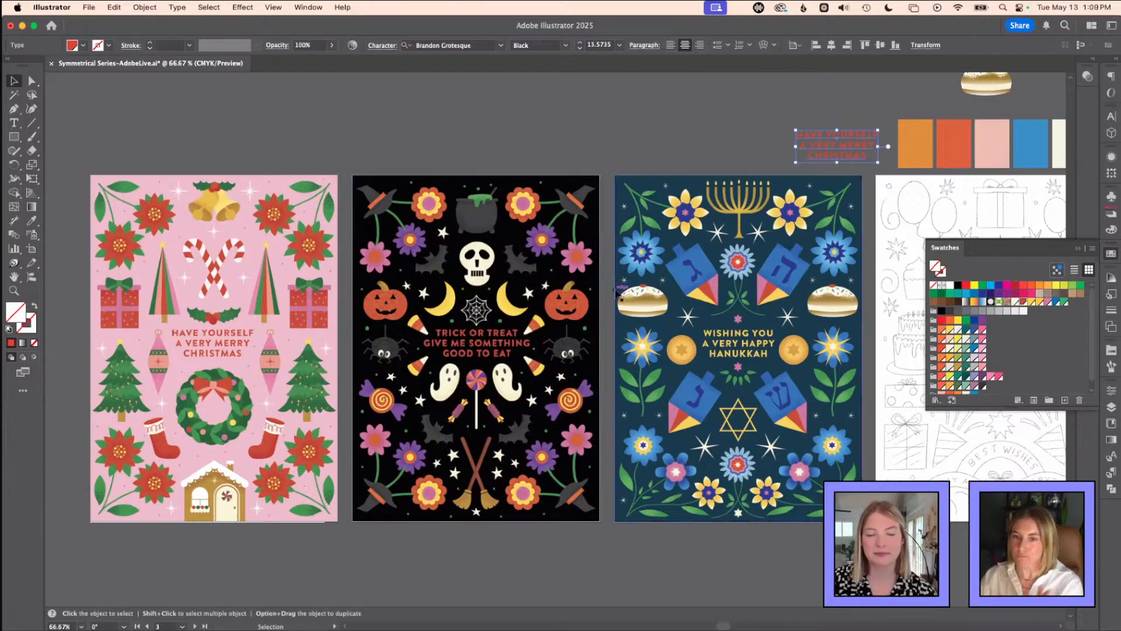
key("space")
left_click_drag(682, 290, 237, 297)
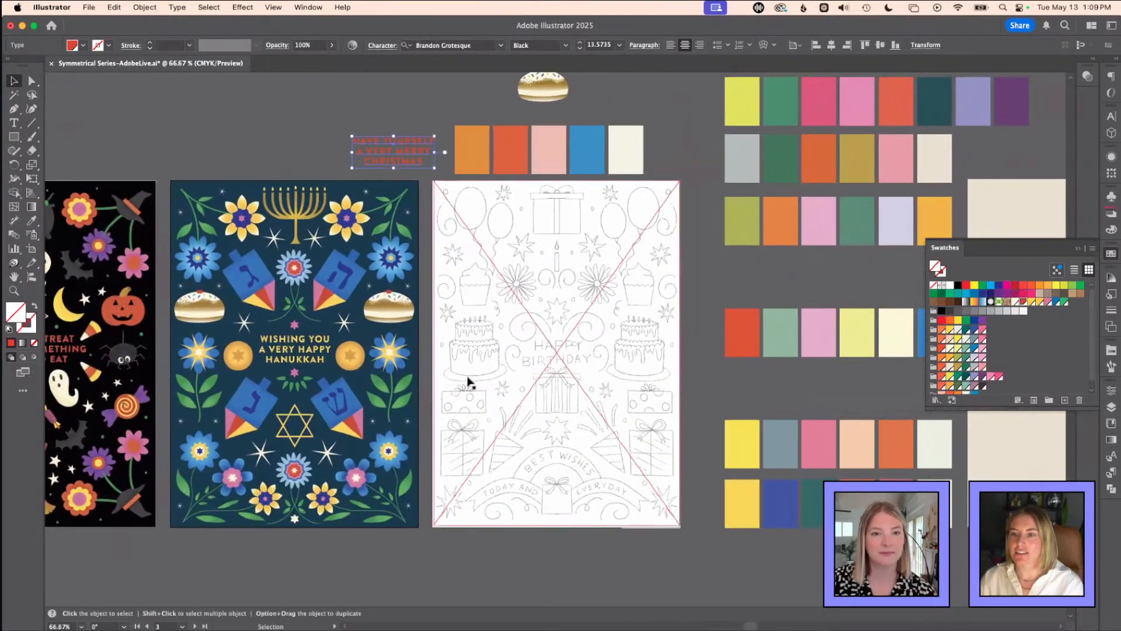
left_click(559, 416)
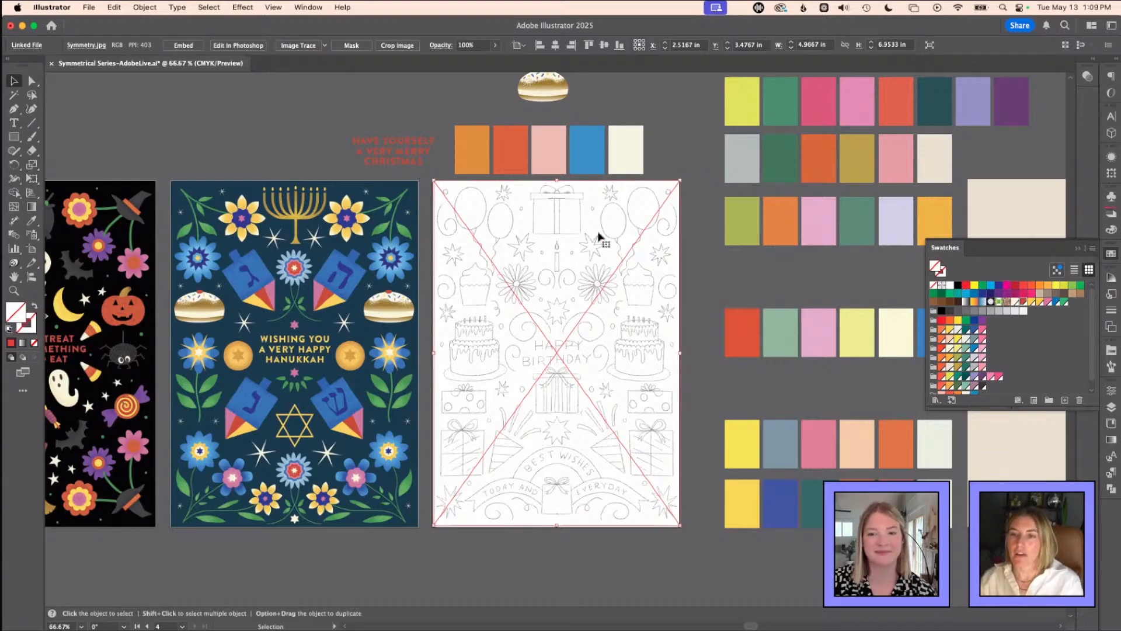
left_click(697, 236)
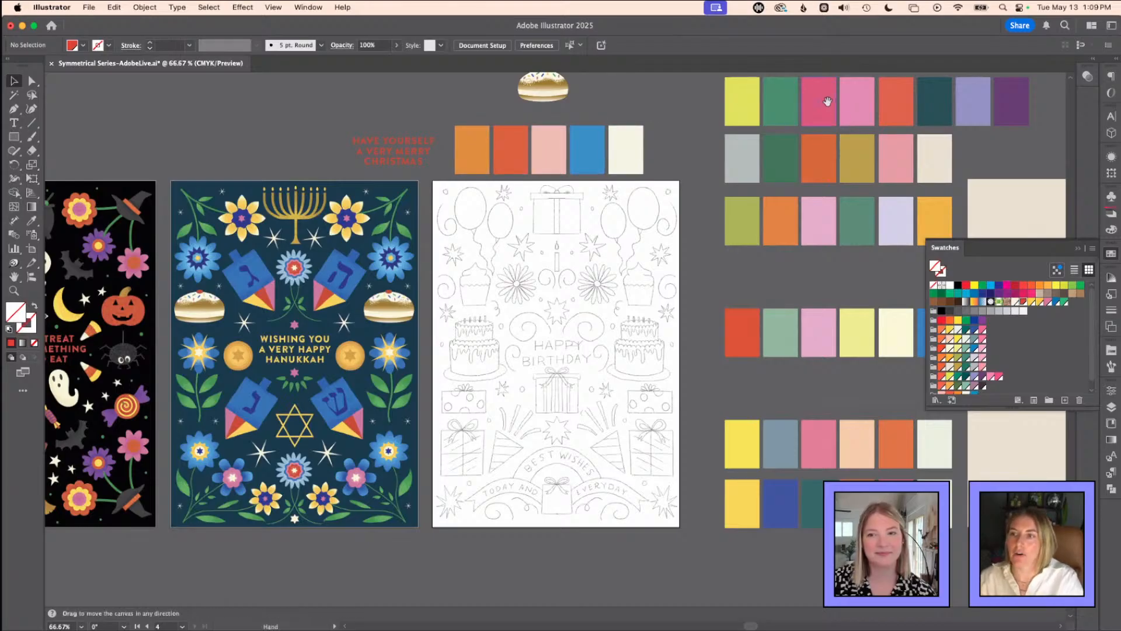
left_click_drag(829, 103, 689, 164)
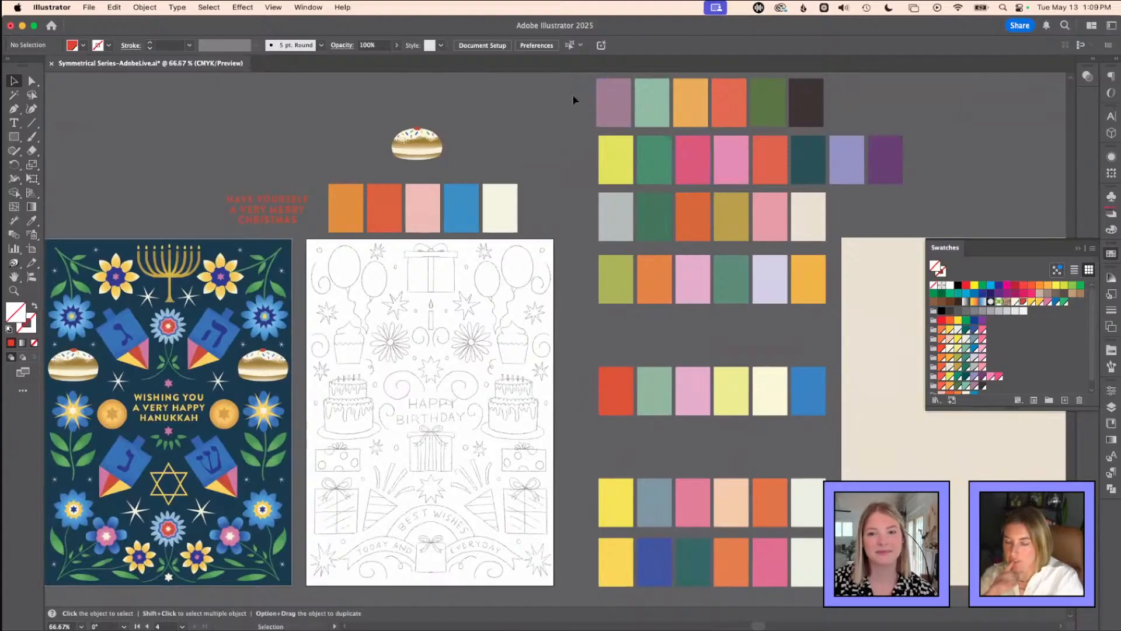
left_click_drag(573, 100, 834, 110)
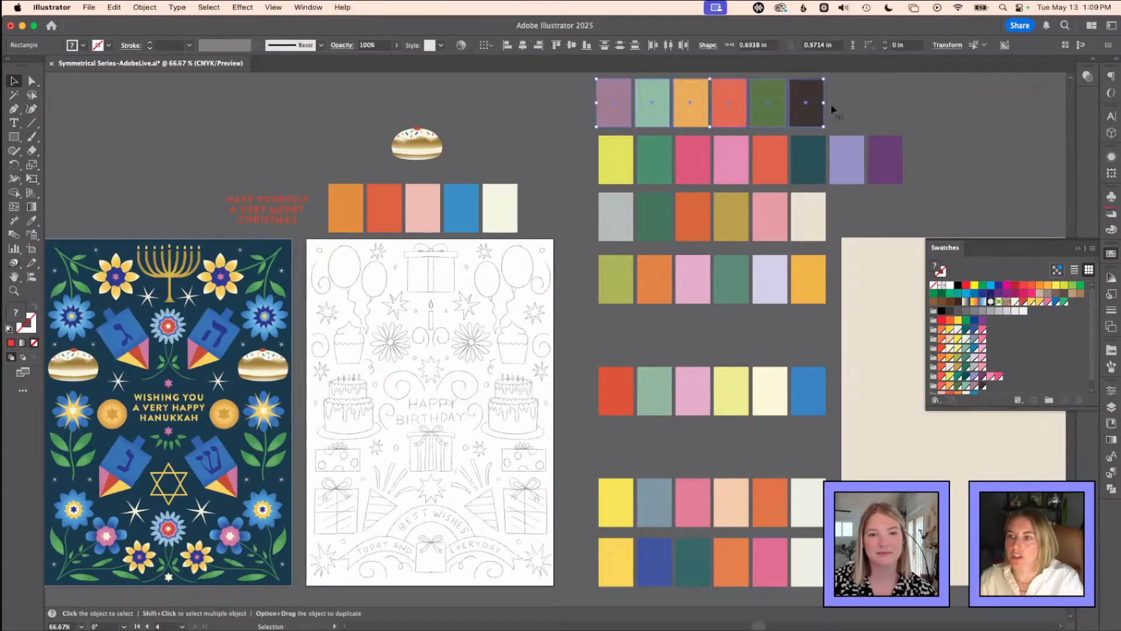
left_click(1093, 249)
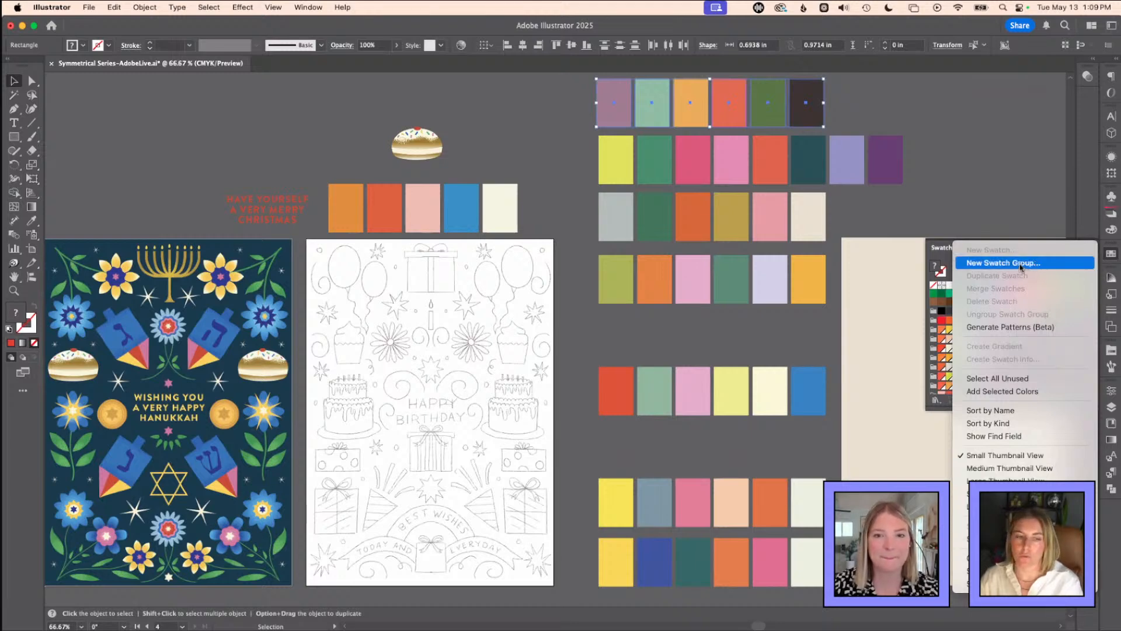
left_click(996, 208)
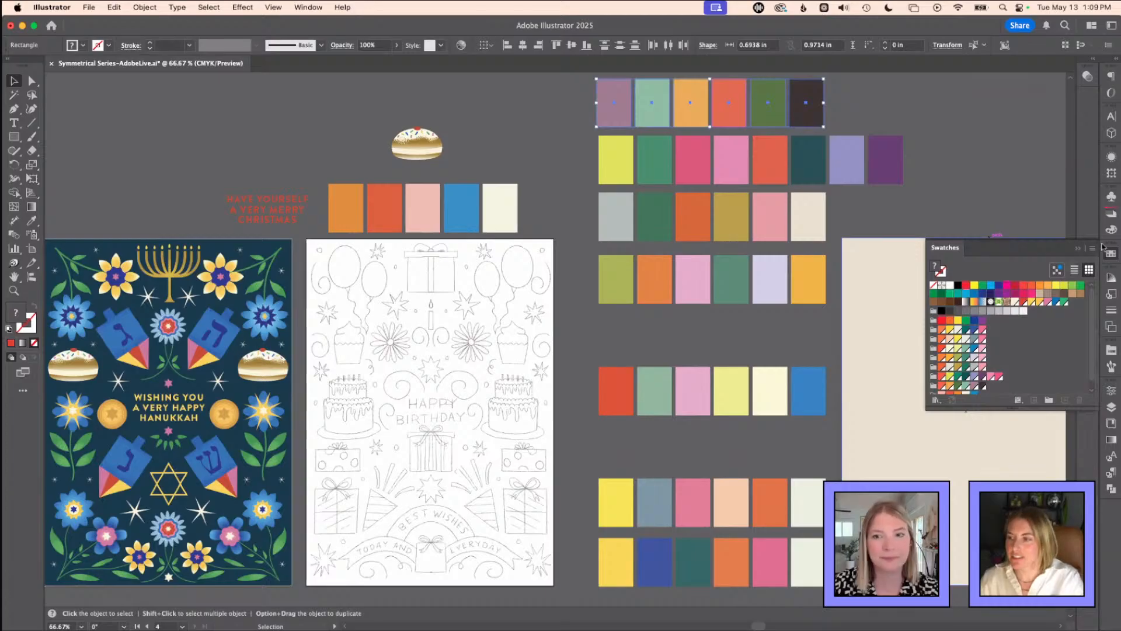
- Select all unused swatches in the document and delete them
left_click(1092, 250)
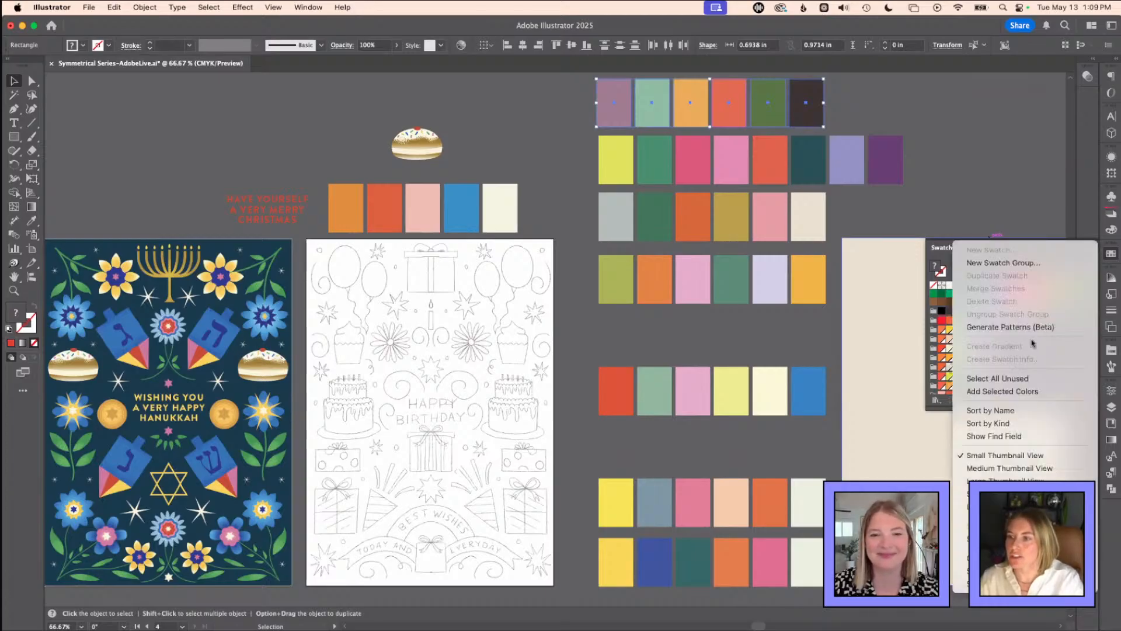
left_click(1026, 381)
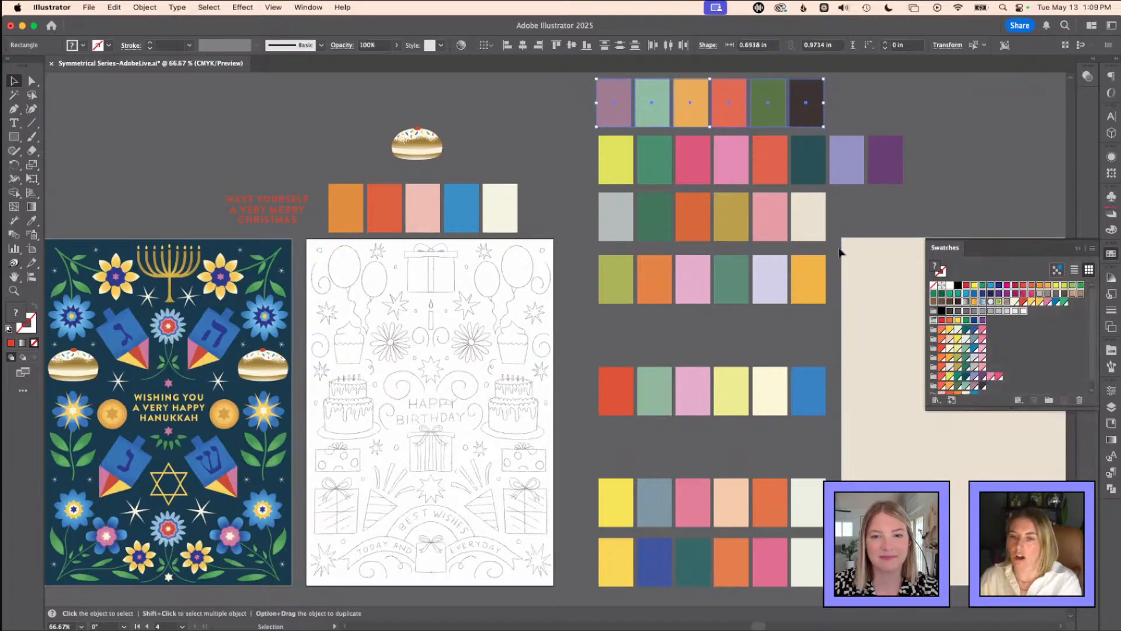
left_click(1079, 402)
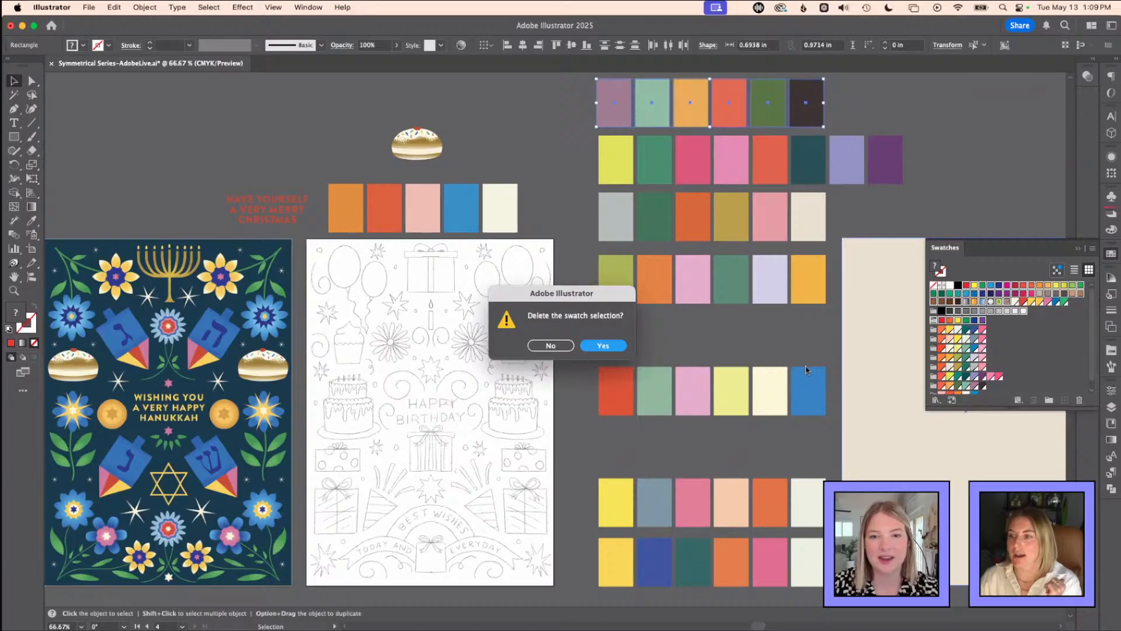
left_click(601, 351)
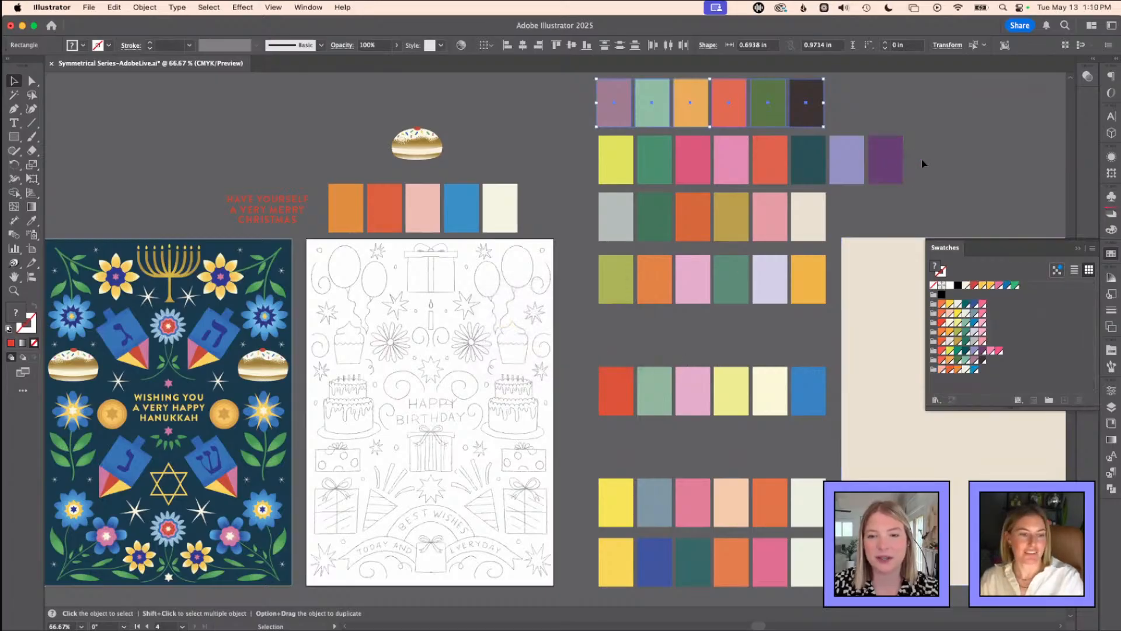
- Delete all rows of colour rectangles beside the Happy Birthday sketch, including the two extra purple ones in the second row
left_click(566, 92)
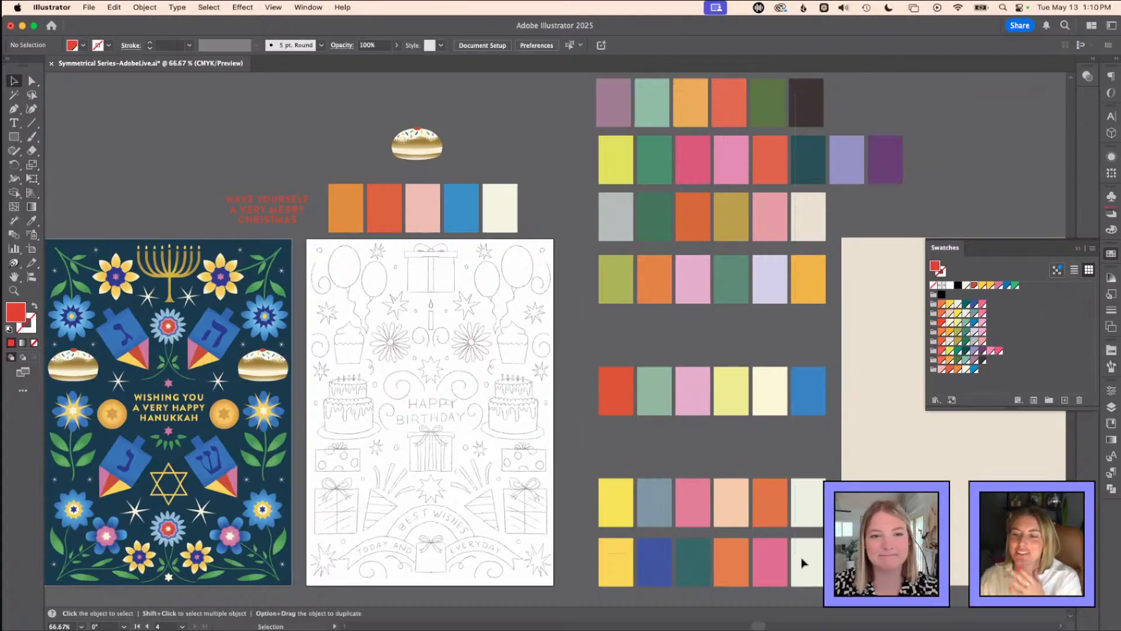
left_click(813, 574)
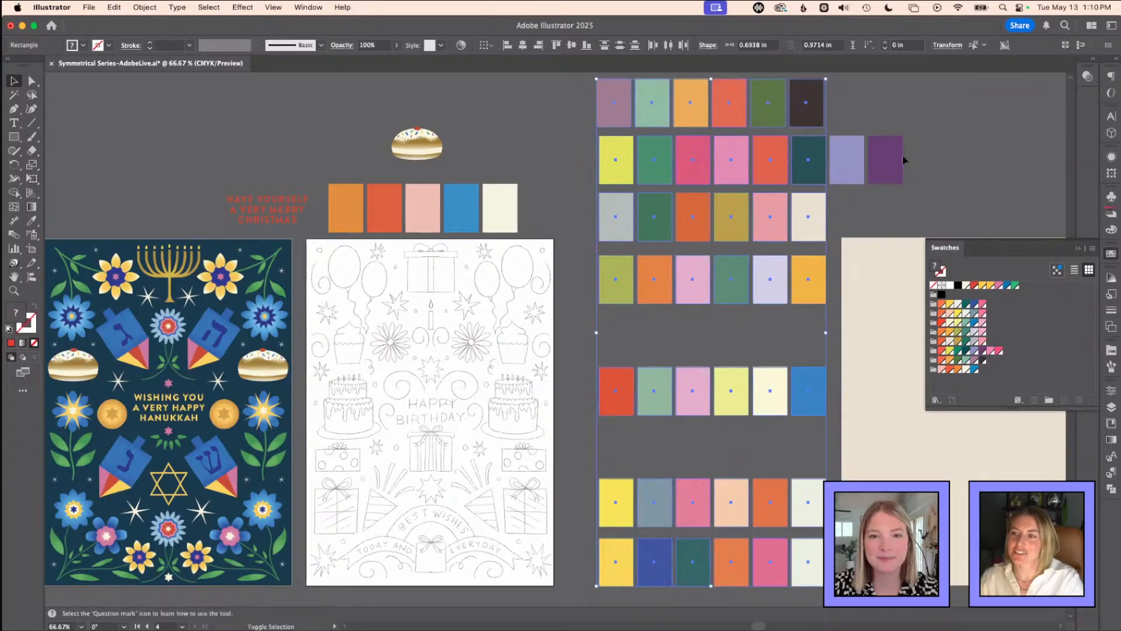
left_click(849, 178, "shift")
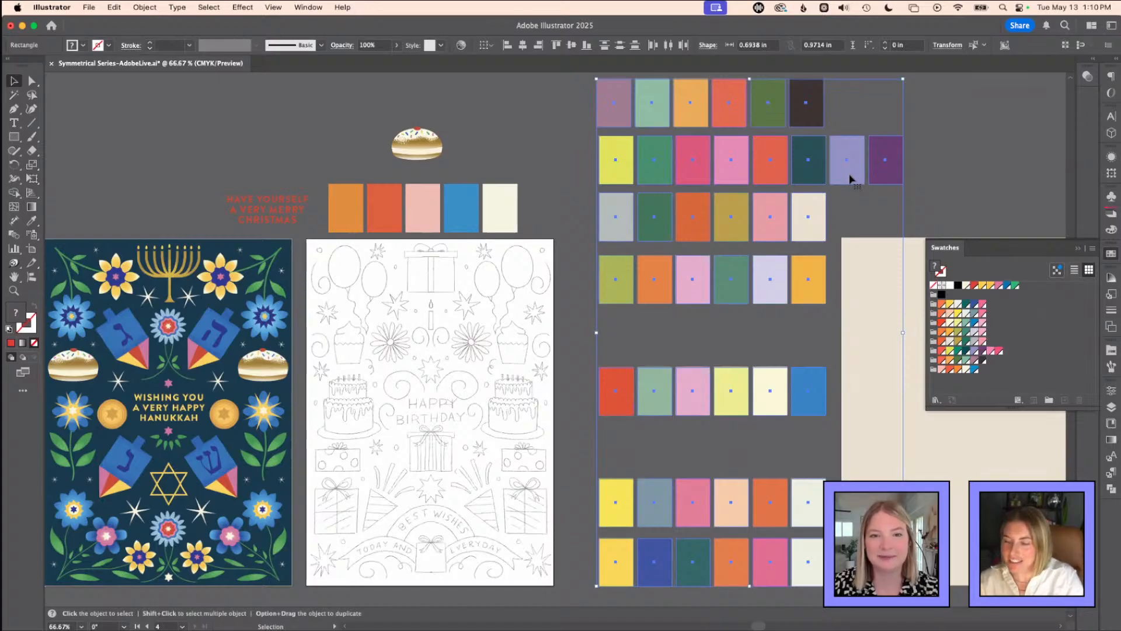
key("Delete")
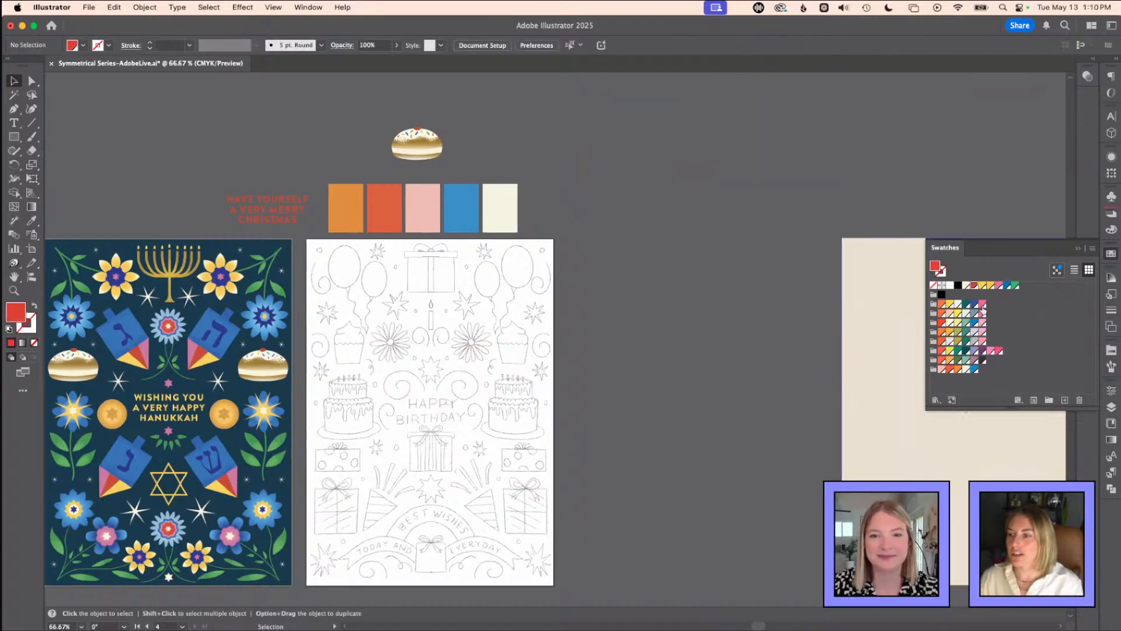
- Examine the swatch options of the pink swatch in the first colour group, including its Global setting
double_click(983, 305)
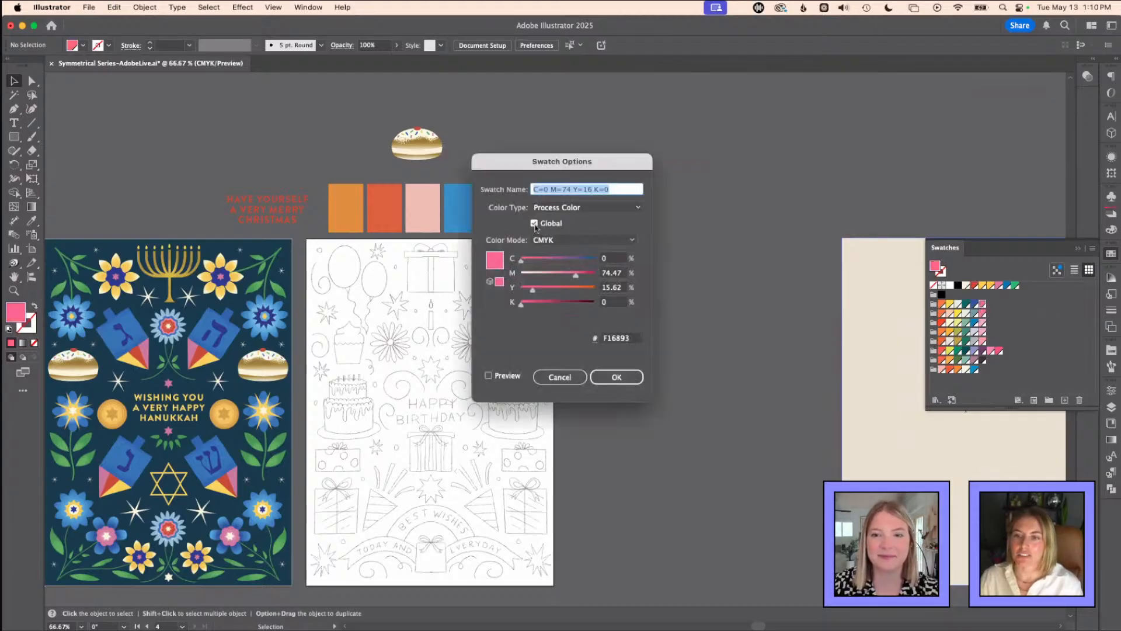
left_click(619, 377)
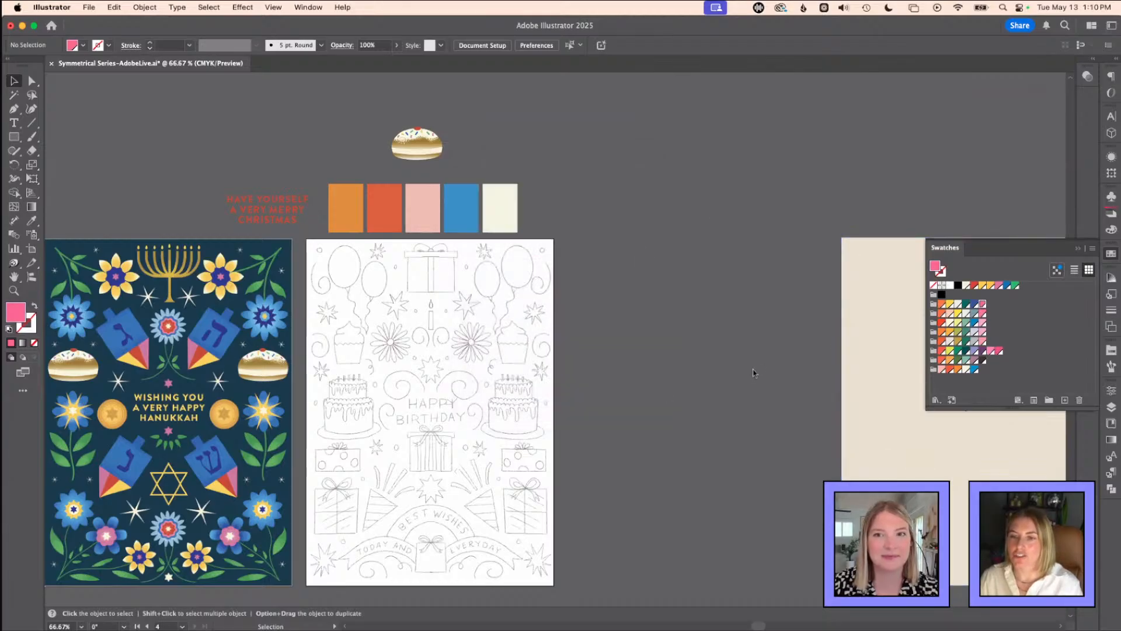
double_click(983, 305)
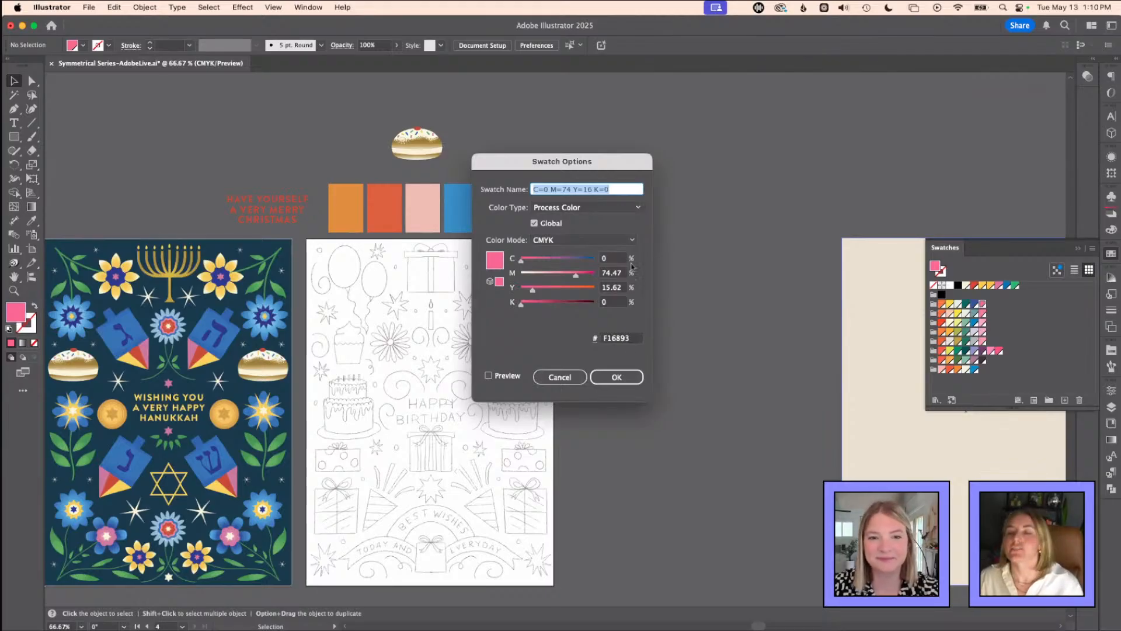
left_click(559, 376)
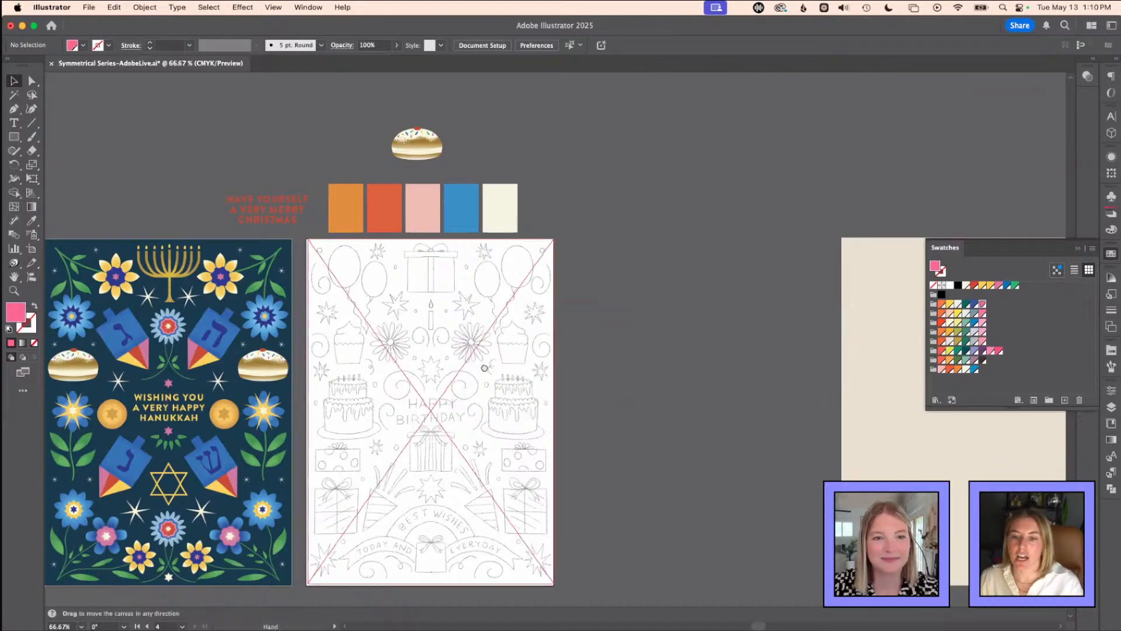
- Show the document's layers and select the Happy Birthday sketch to check which layer holds it
left_click_drag(544, 375, 818, 341)
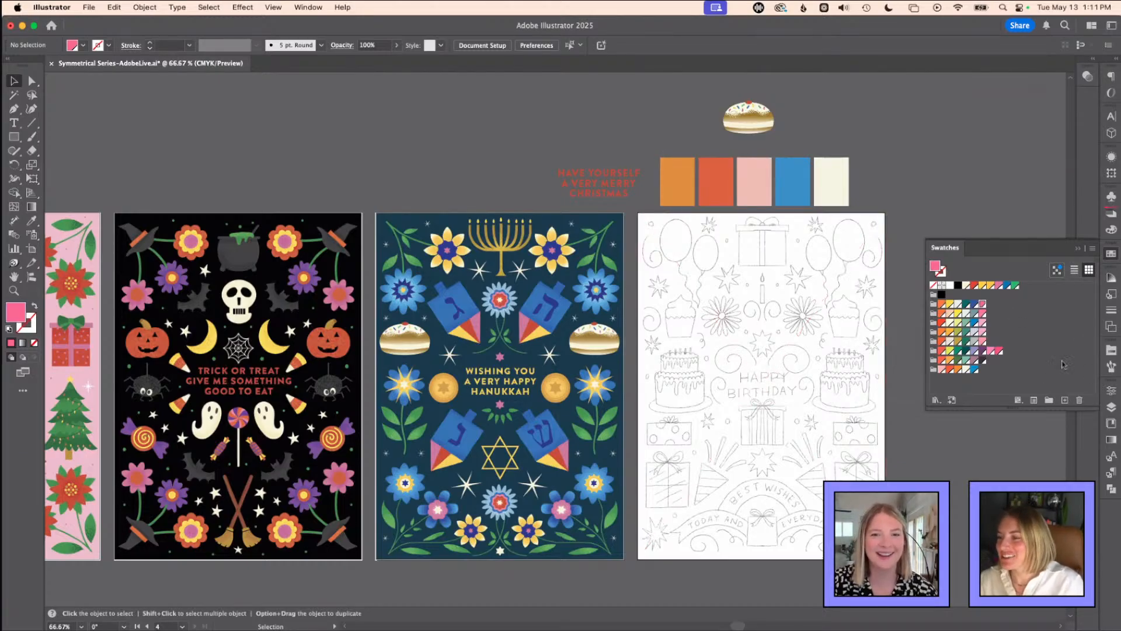
left_click(1113, 407)
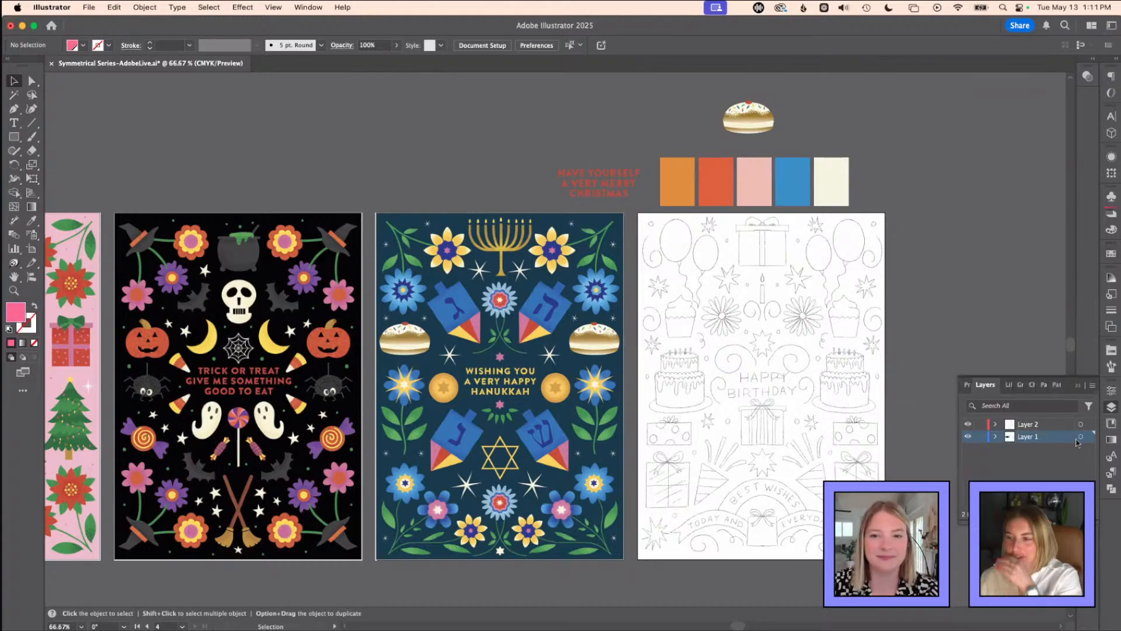
left_click(820, 313)
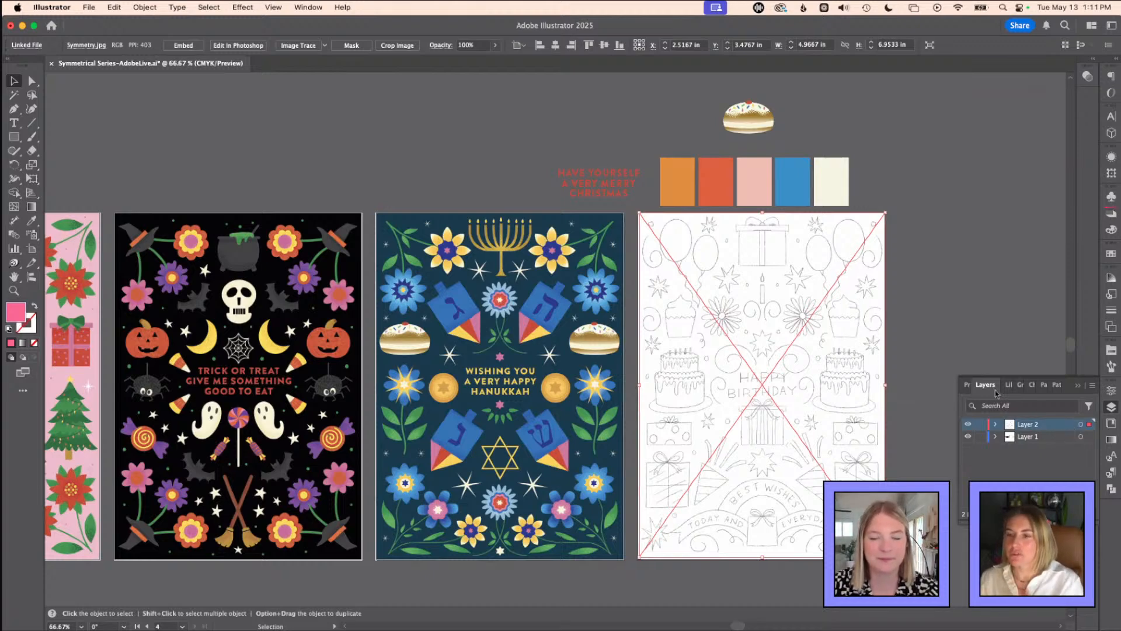
- Delete the large beige rectangle lying off the artboards beyond the Happy Birthday sketch
scroll(961, 299, "right", 5)
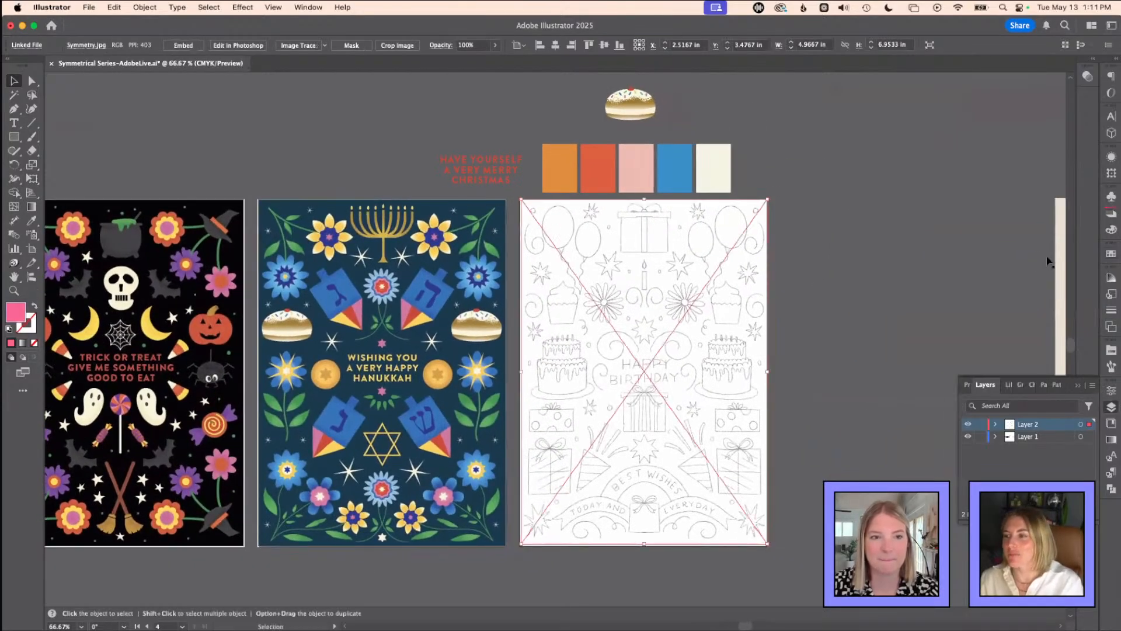
left_click(1058, 260)
key("Delete")
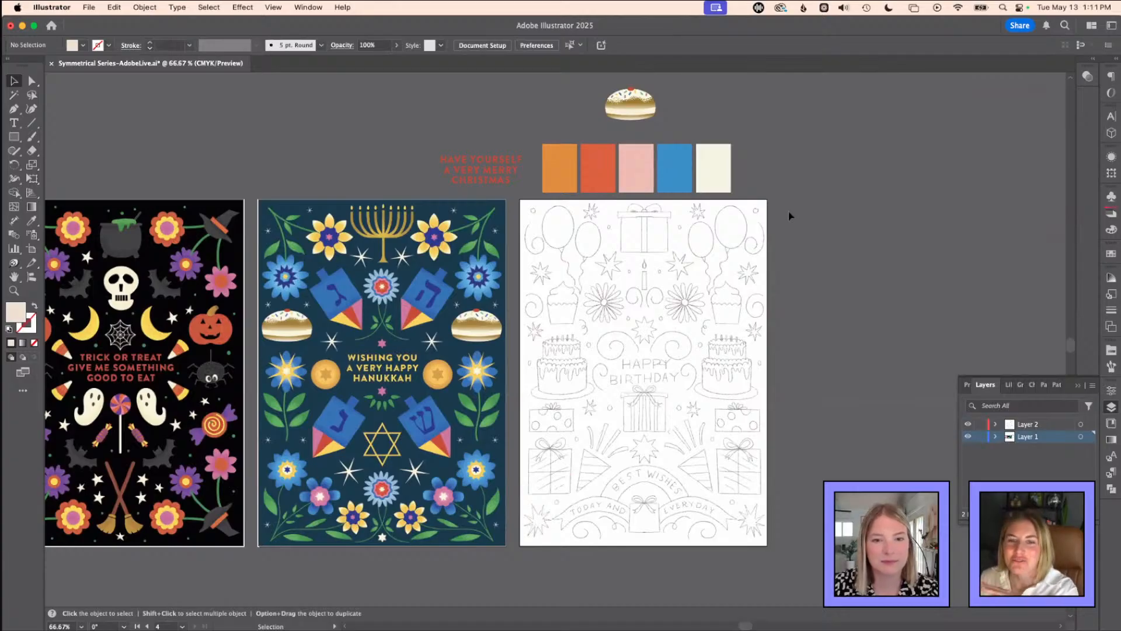
- Target Layer 2, which holds the Happy Birthday sketch, and set its blend mode to Multiply
left_click(751, 264)
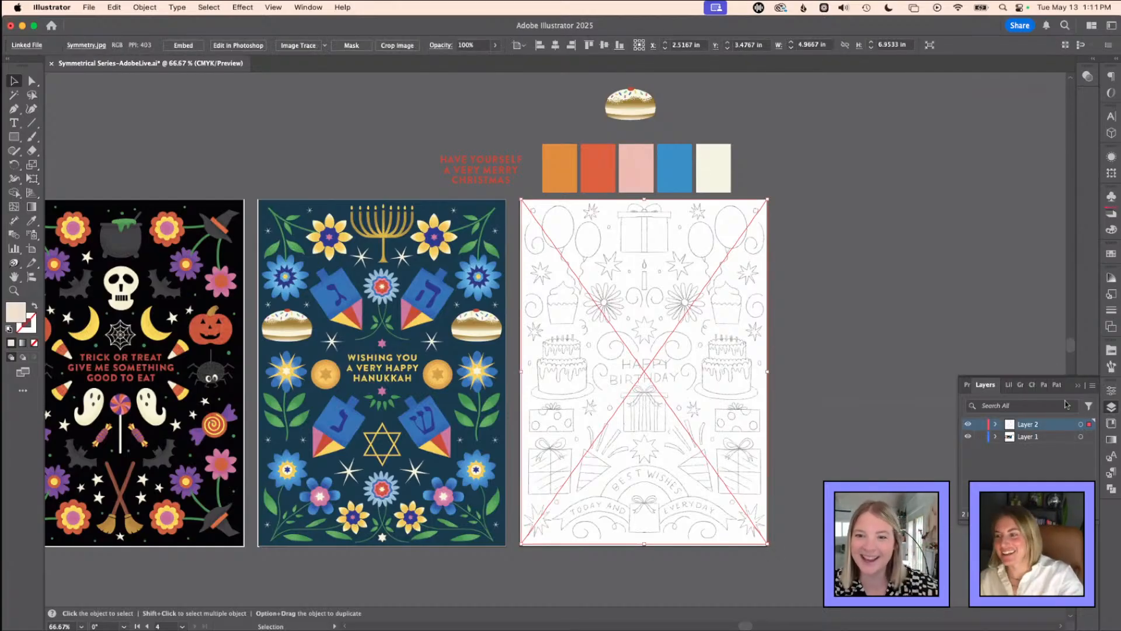
left_click(1081, 424)
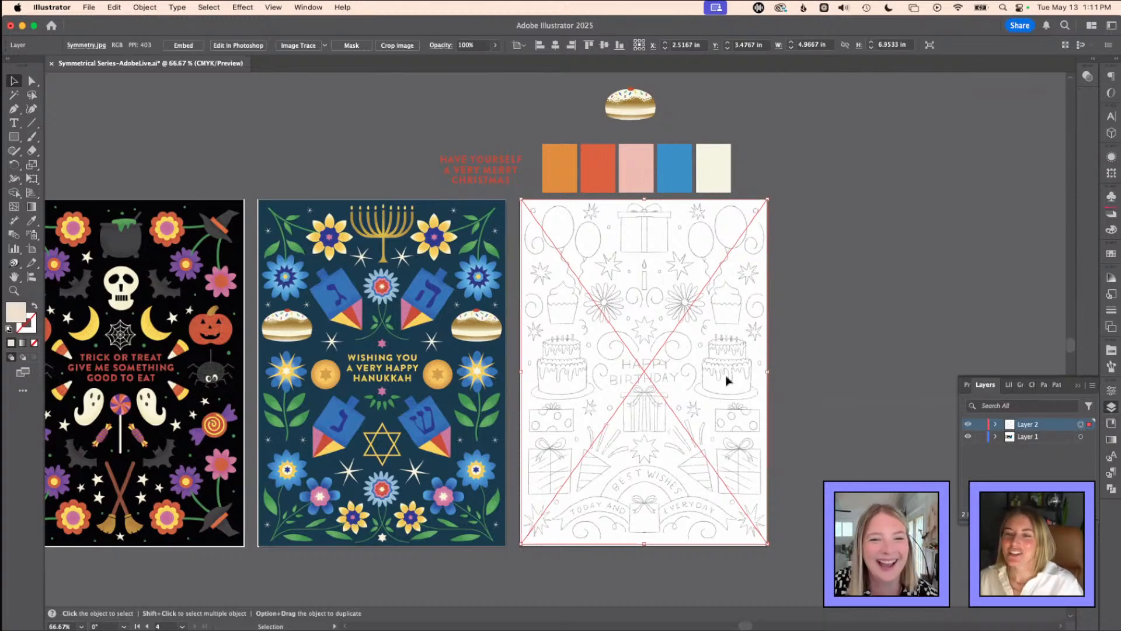
left_click(1084, 78)
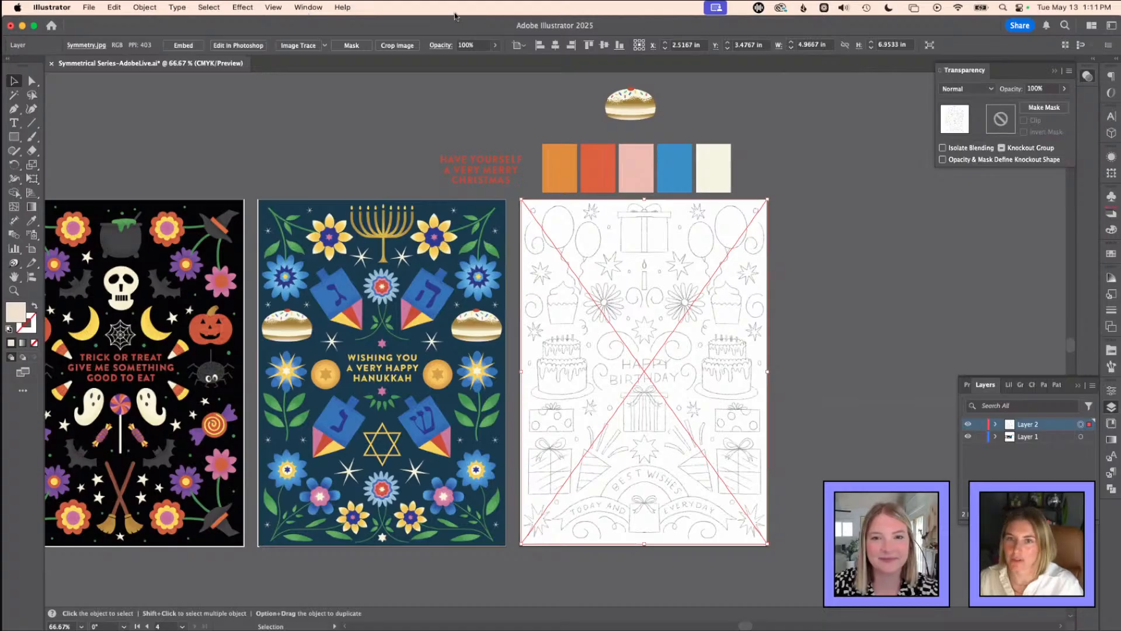
left_click(969, 90)
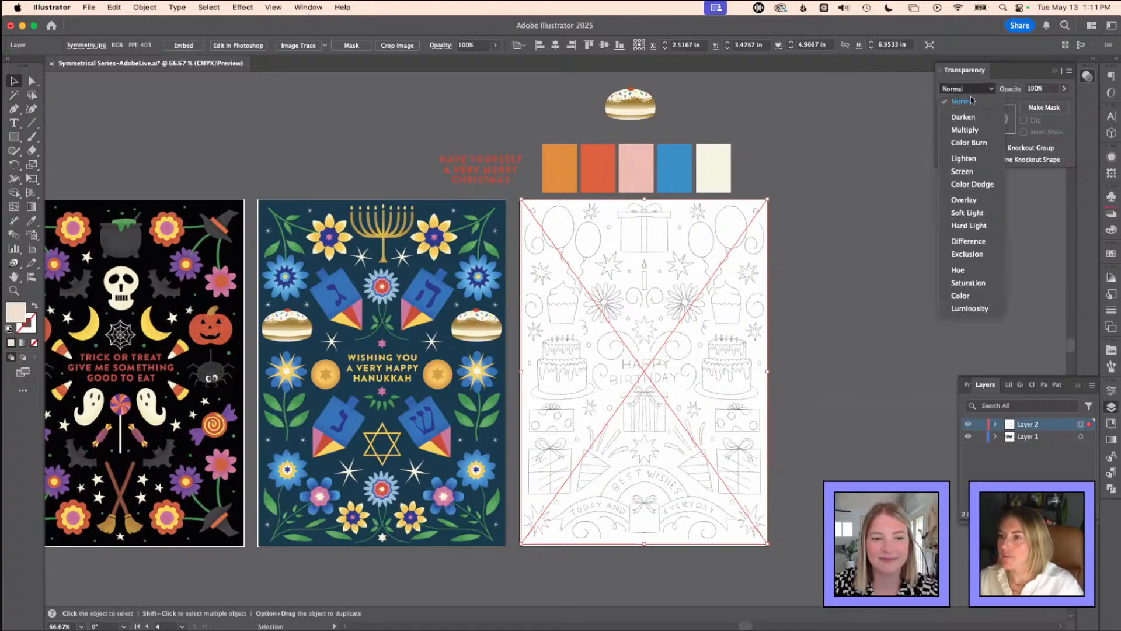
left_click(975, 130)
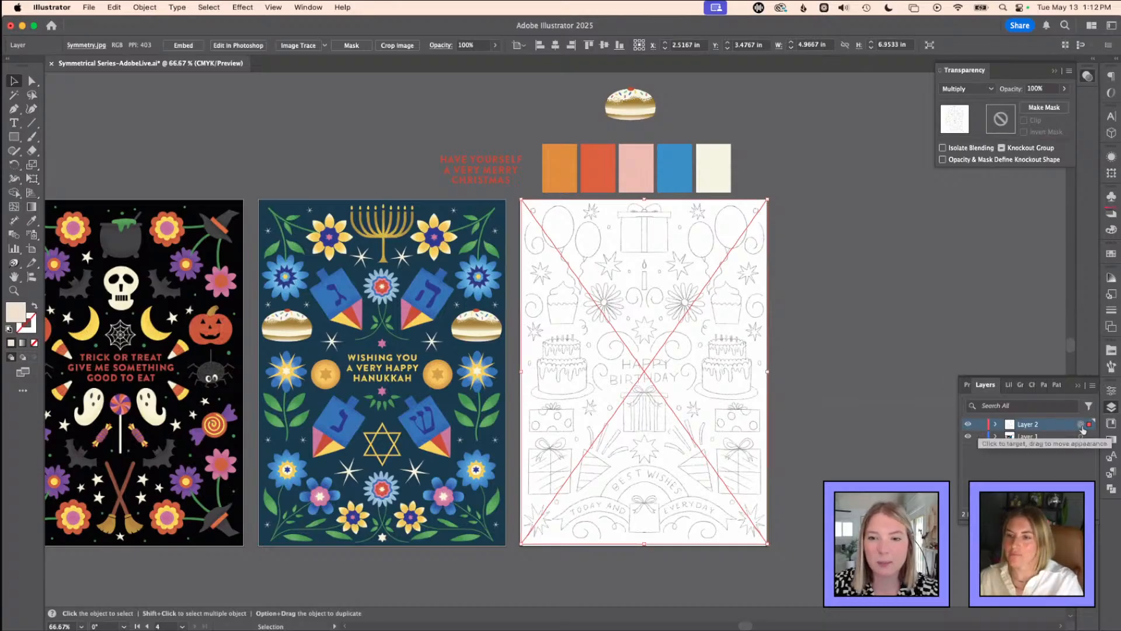
left_click(915, 328)
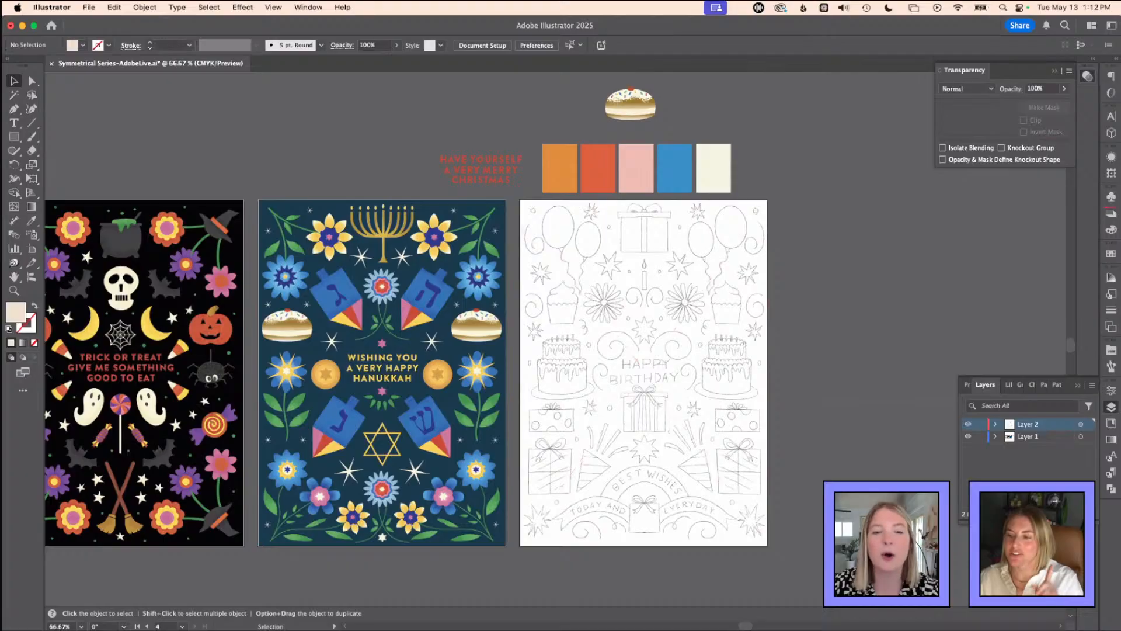
- Create a new layer above Layer 2, target it, and set its blend mode to Multiply
key("super+l")
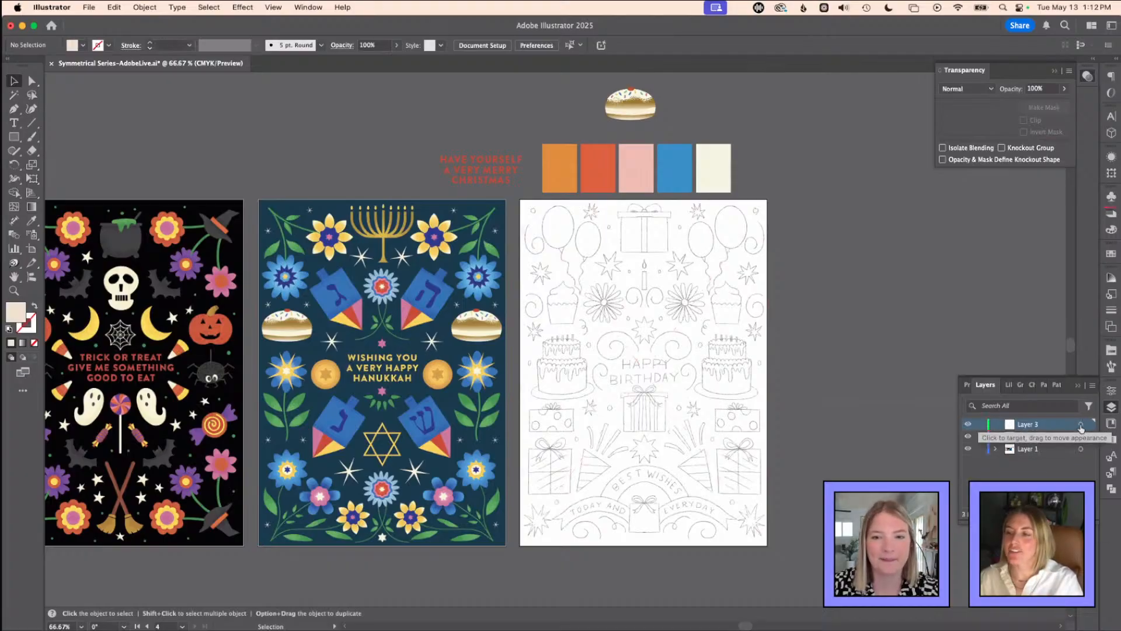
left_click(1081, 426)
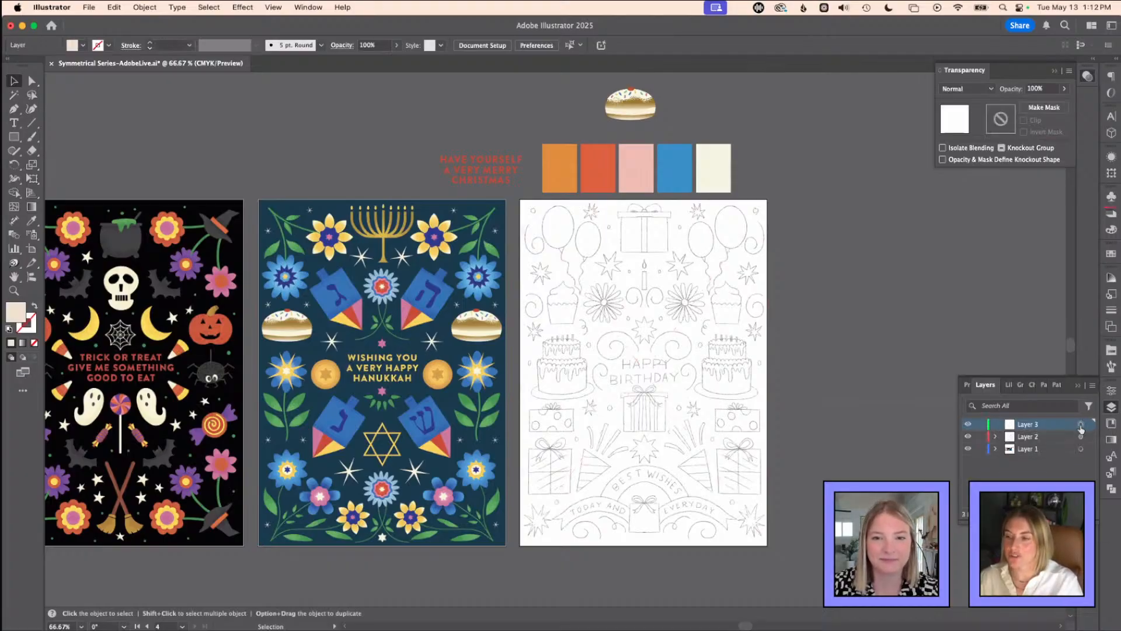
left_click(966, 89)
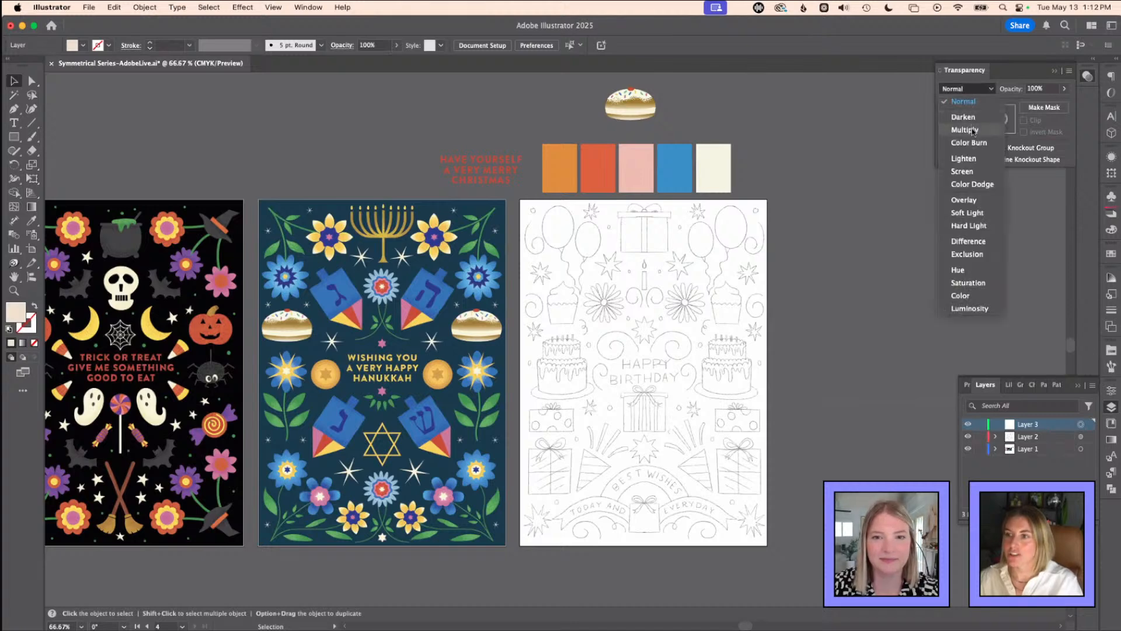
left_click(972, 131)
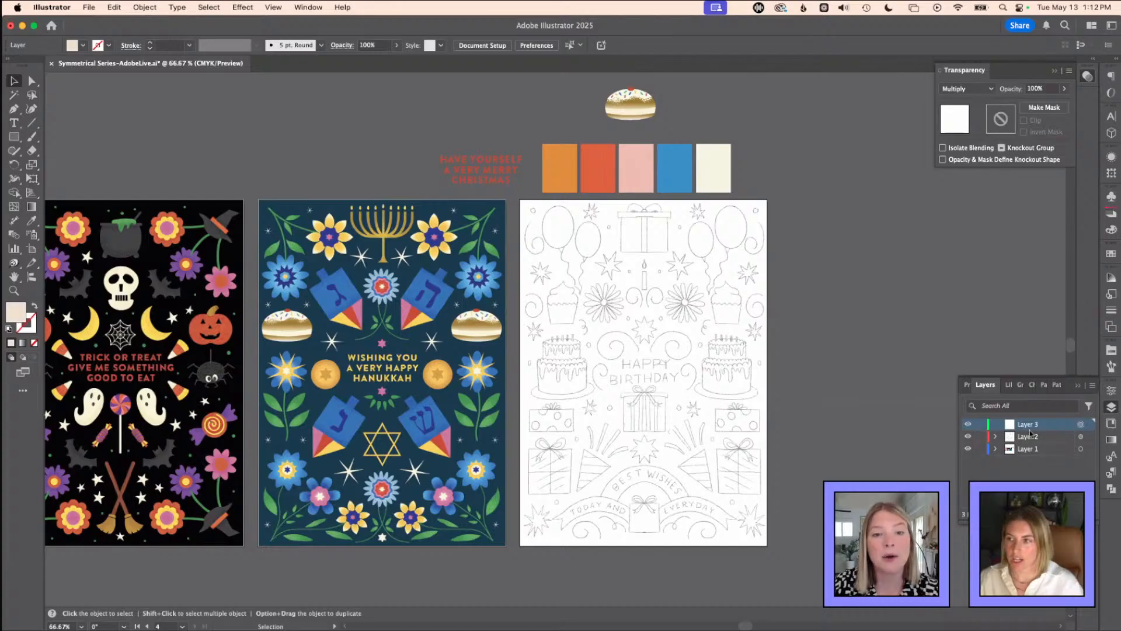
left_click(682, 280)
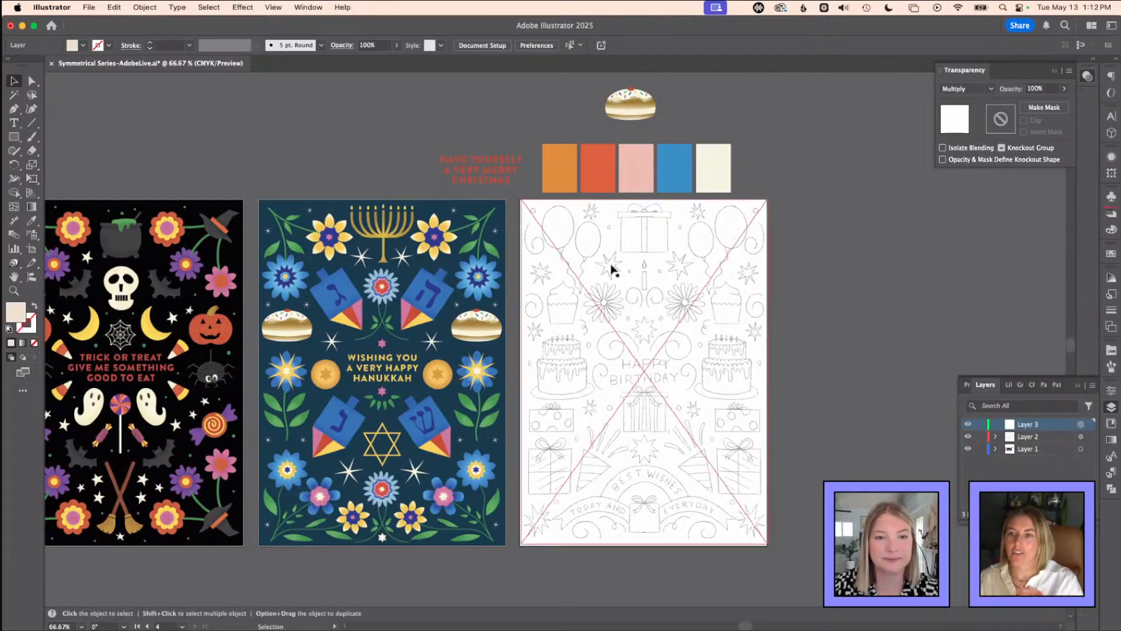
key("super+shift+a")
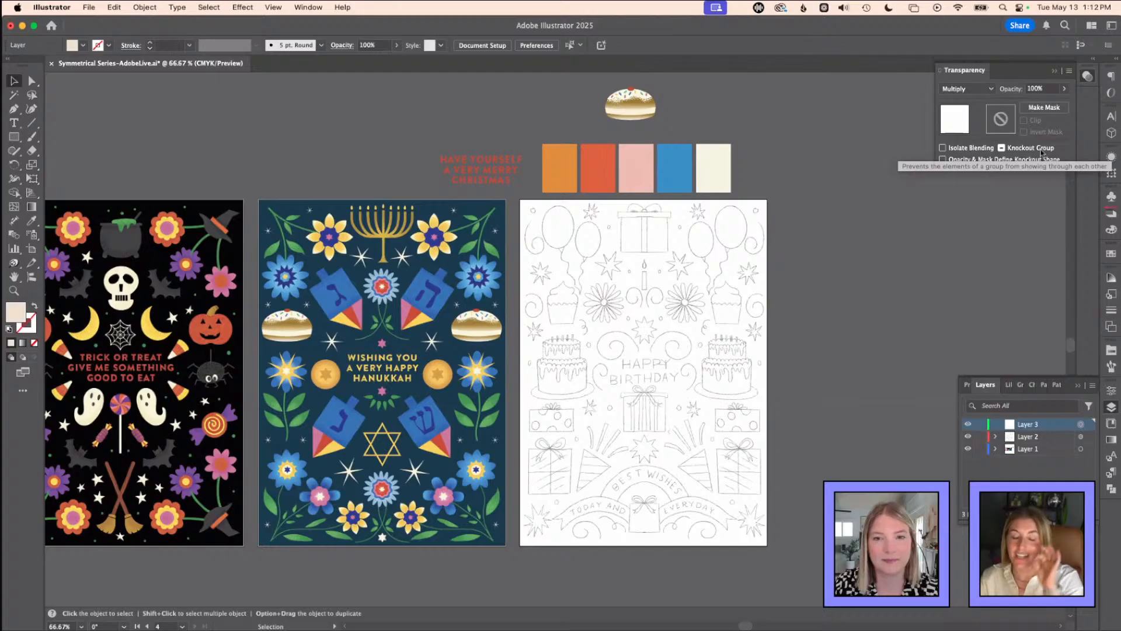
left_click(731, 217)
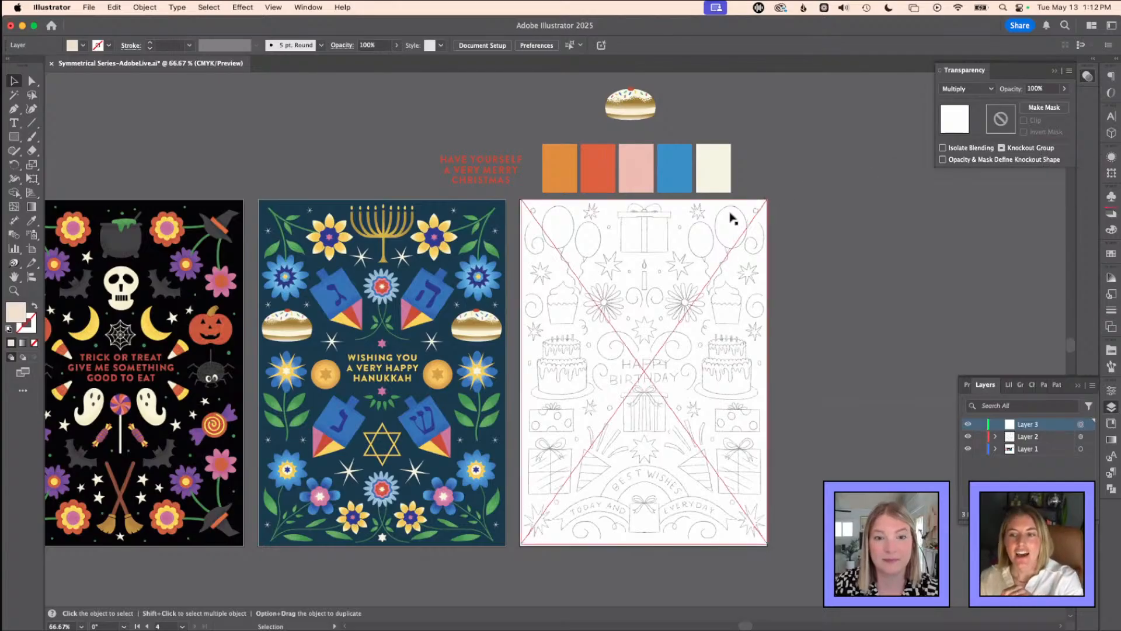
left_click(791, 239)
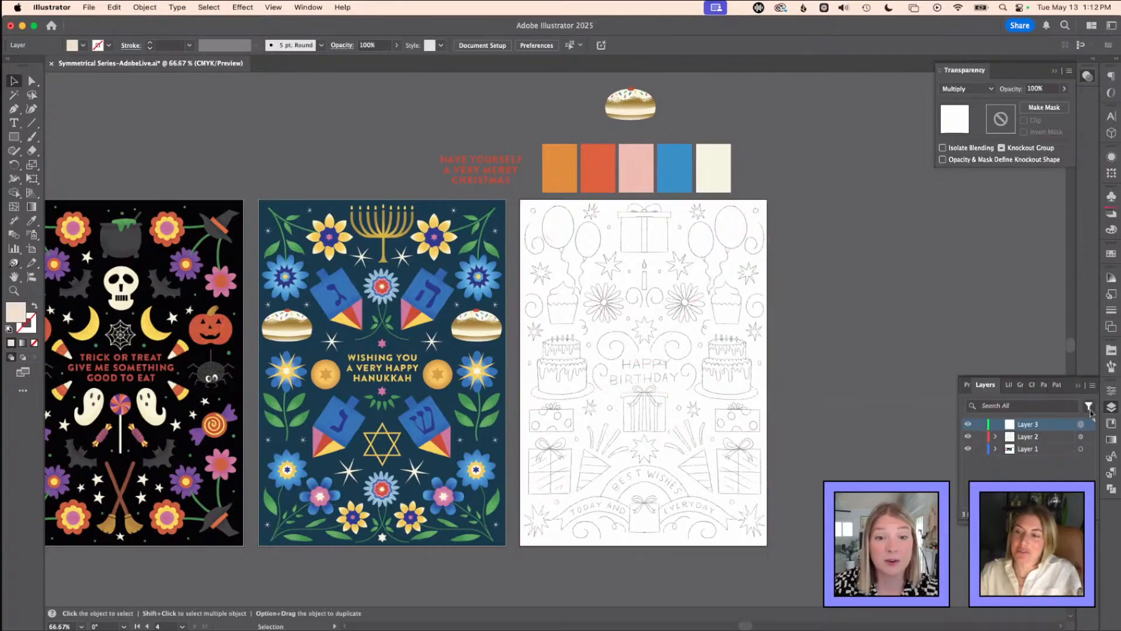
- Lock Layer 2, which holds the sketch, and Layer 1, which holds the finished cards
left_click(981, 438)
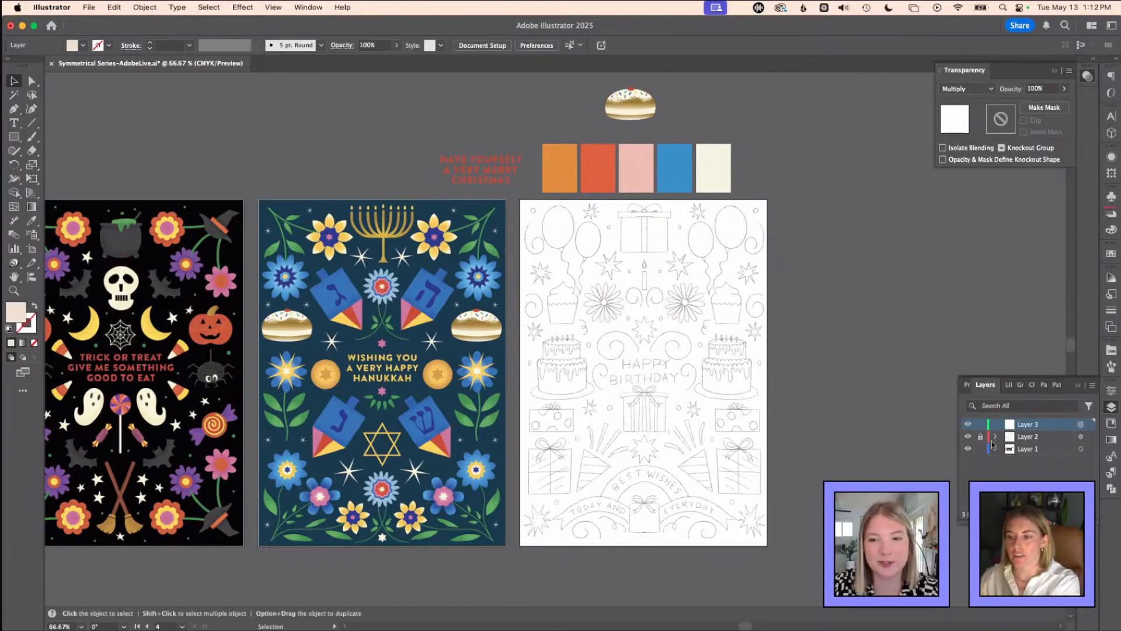
left_click(980, 449)
- Examine the details of the Happy Birthday sketch up close, including the cakes, gifts and lettering
key("z")
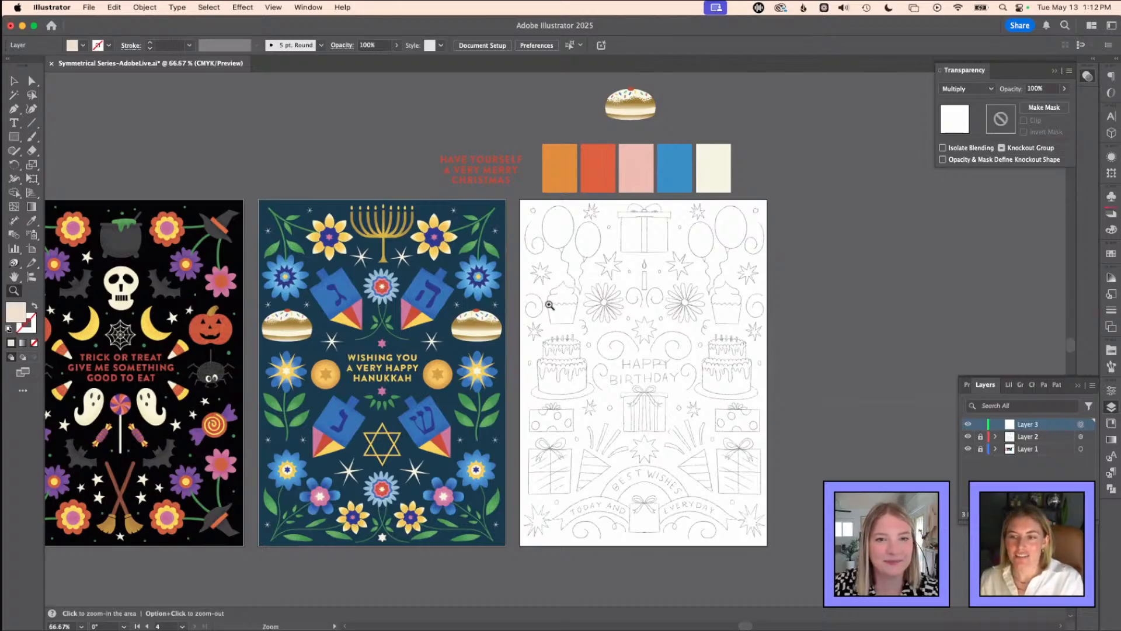
left_click_drag(549, 305, 743, 370)
left_click_drag(653, 335, 690, 376)
left_click_drag(580, 324, 504, 276)
left_click_drag(548, 445, 517, 369)
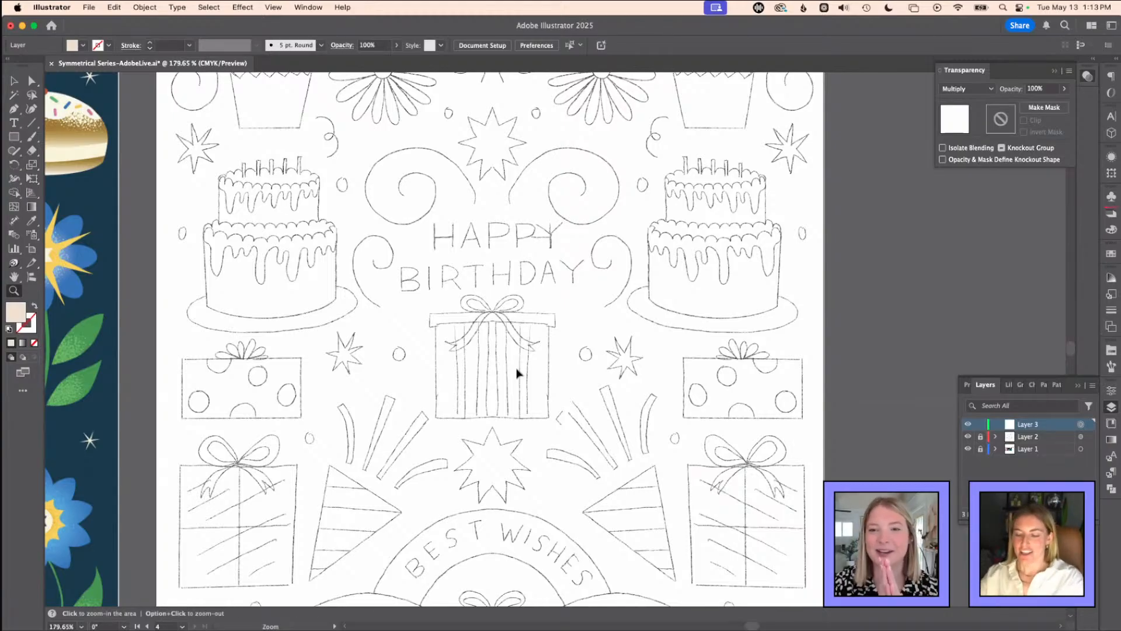
left_click(516, 369, "alt")
left_click(517, 369, "alt")
left_click(517, 369, "alt")
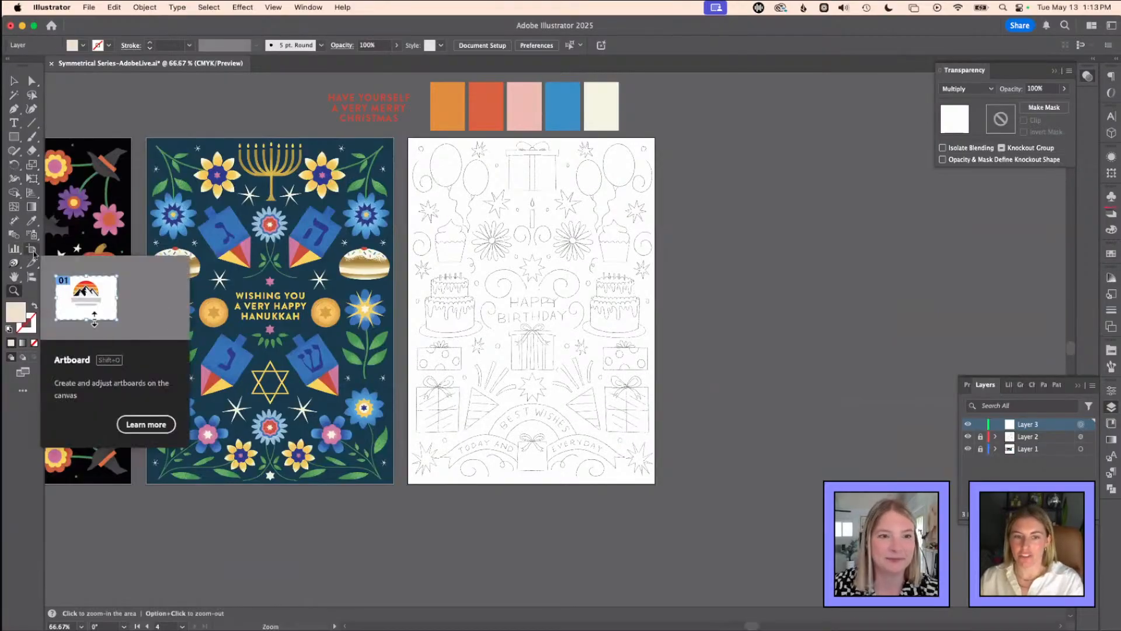
- Show the rulers and place a vertical guide at the horizontal centre of the Happy Birthday artboard, Artboard 4
left_click(31, 249)
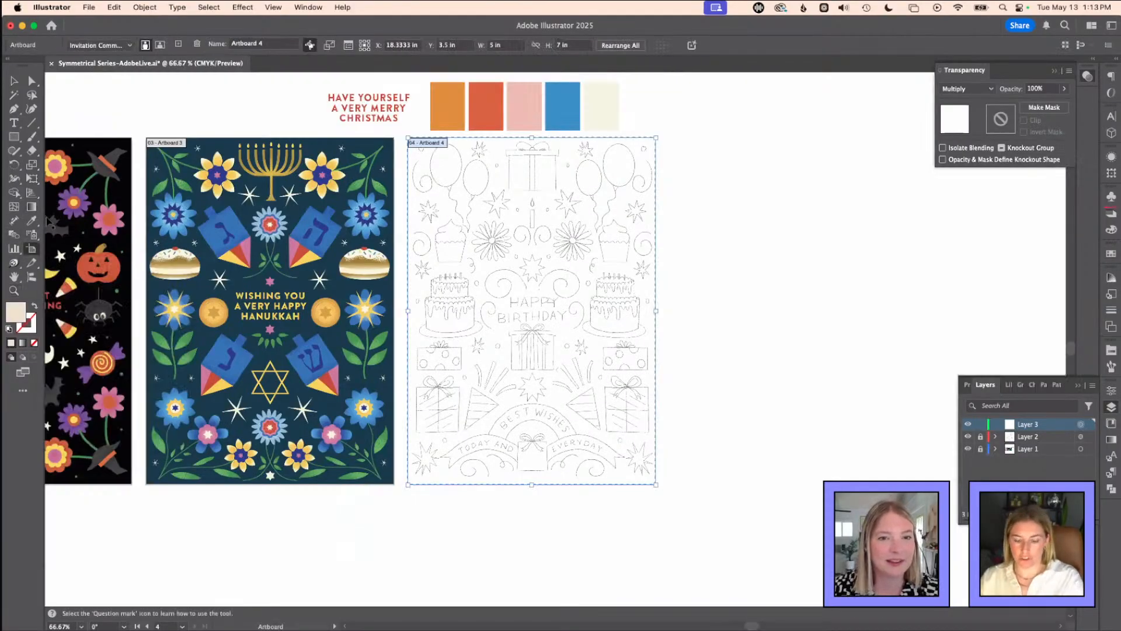
key("super+r")
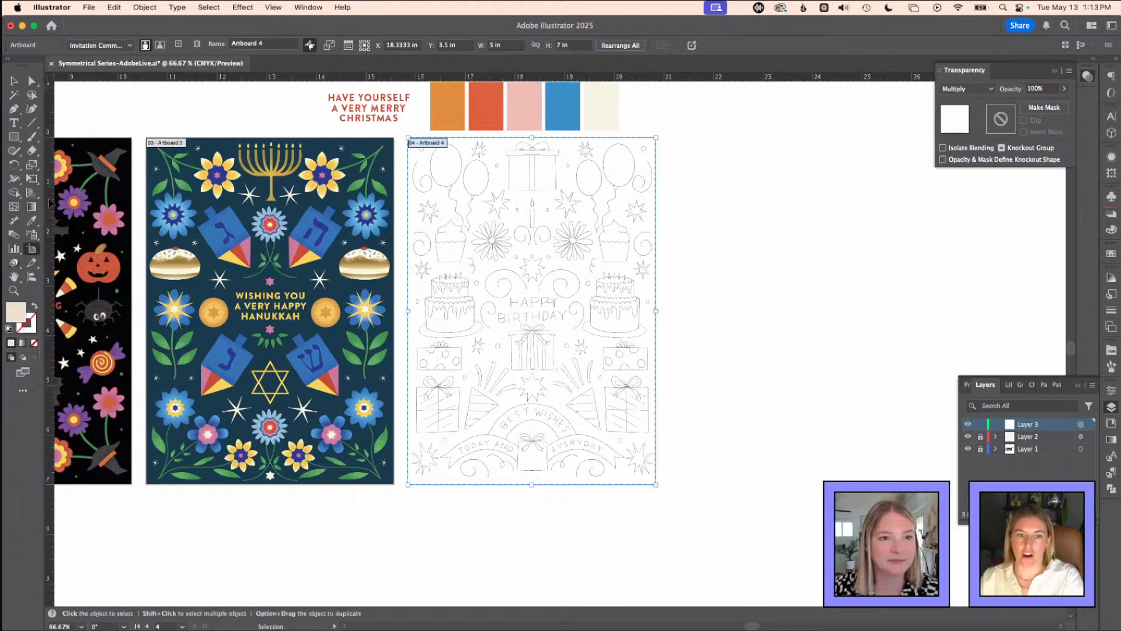
left_click_drag(50, 205, 532, 204)
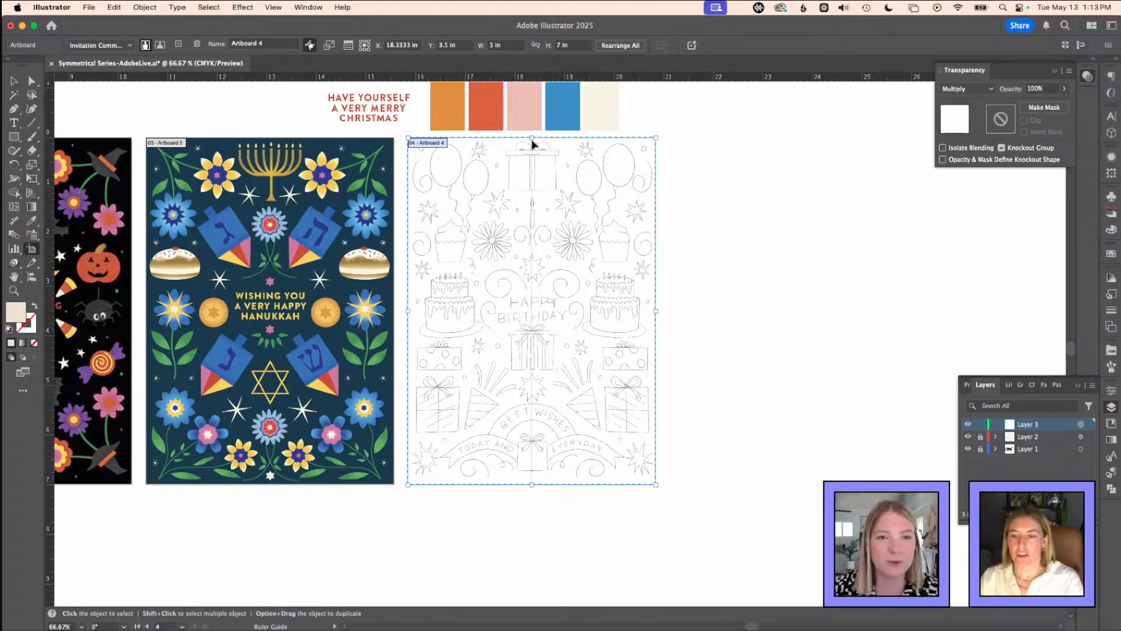
left_click_drag(533, 141, 532, 139)
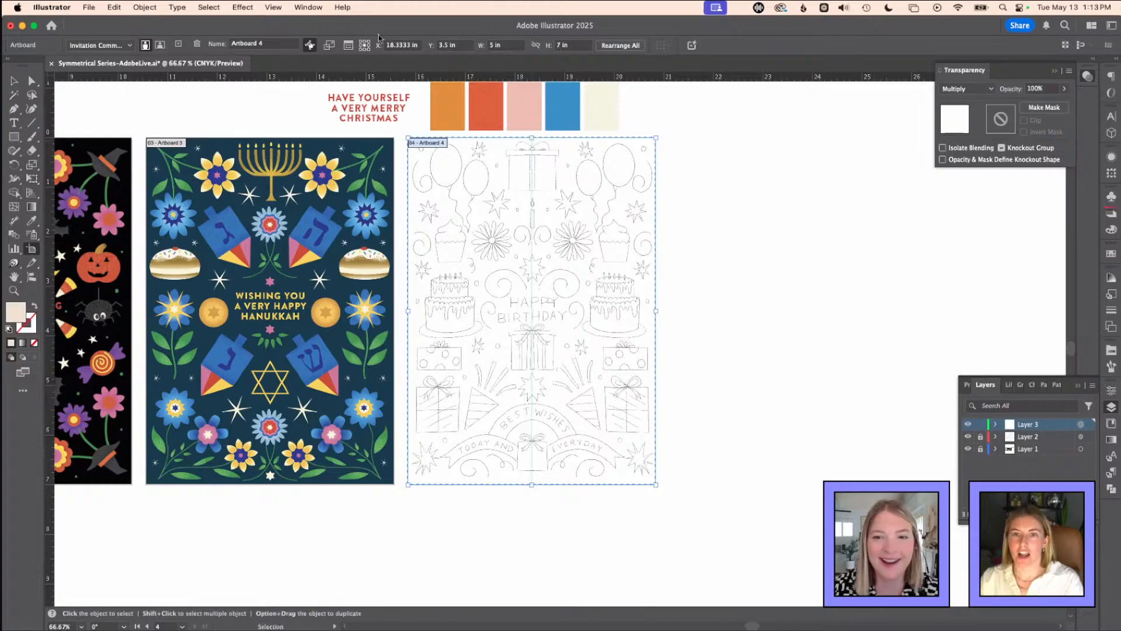
left_click(307, 8)
mouse_move(273, 9)
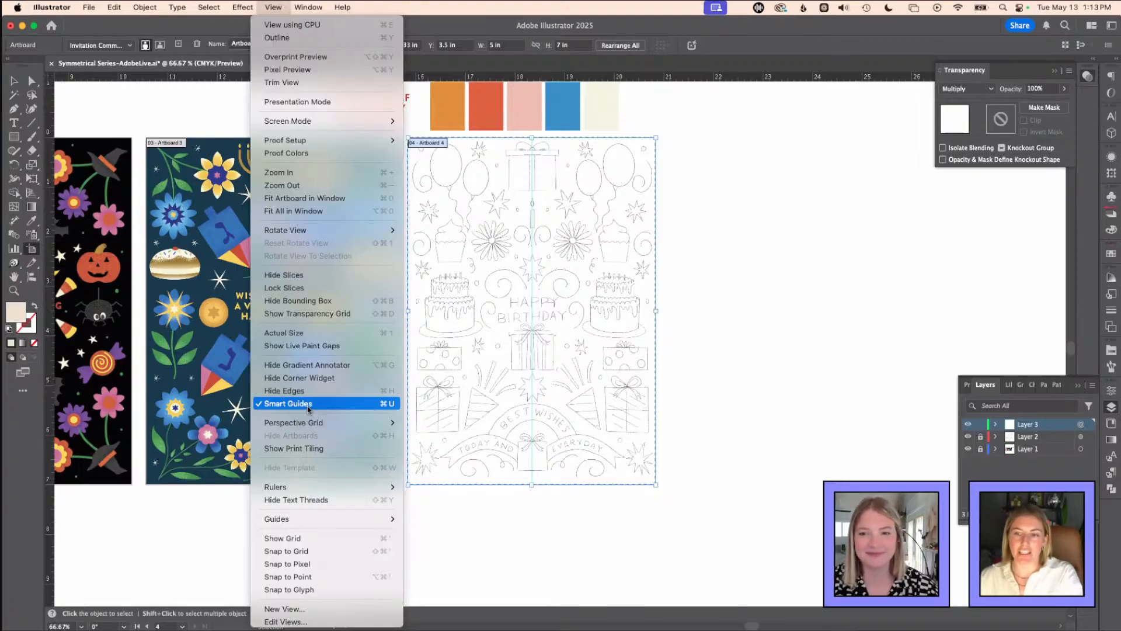
left_click(721, 323)
key("v")
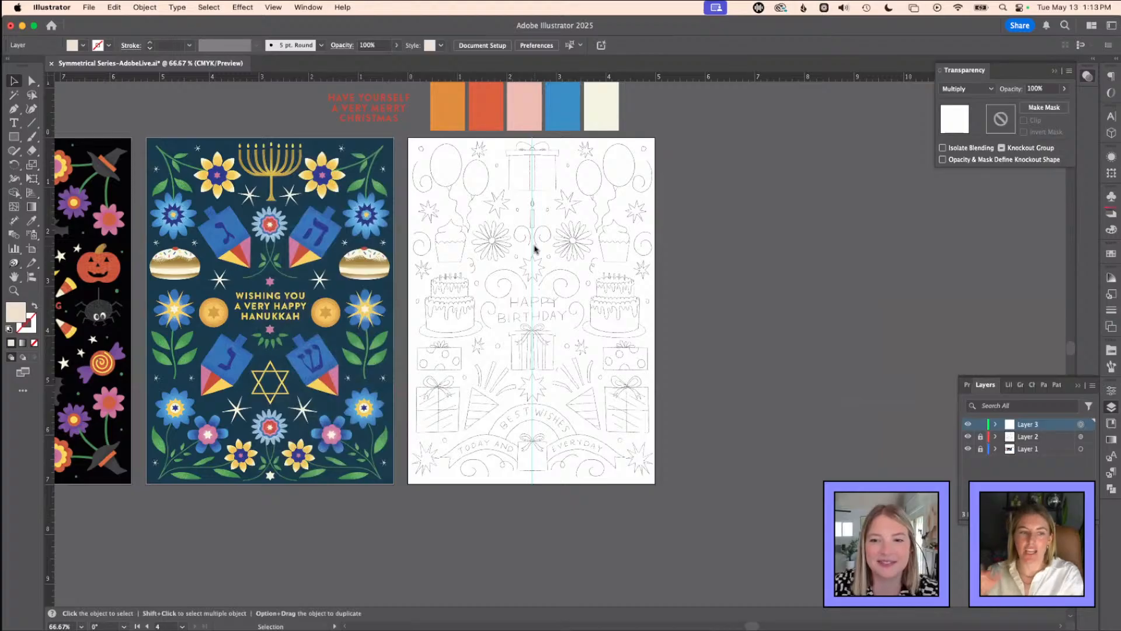
- Draw a beige 5 × 7 in rectangle on Layer 3, aligned exactly to the Happy Birthday artboard's edges
key("z")
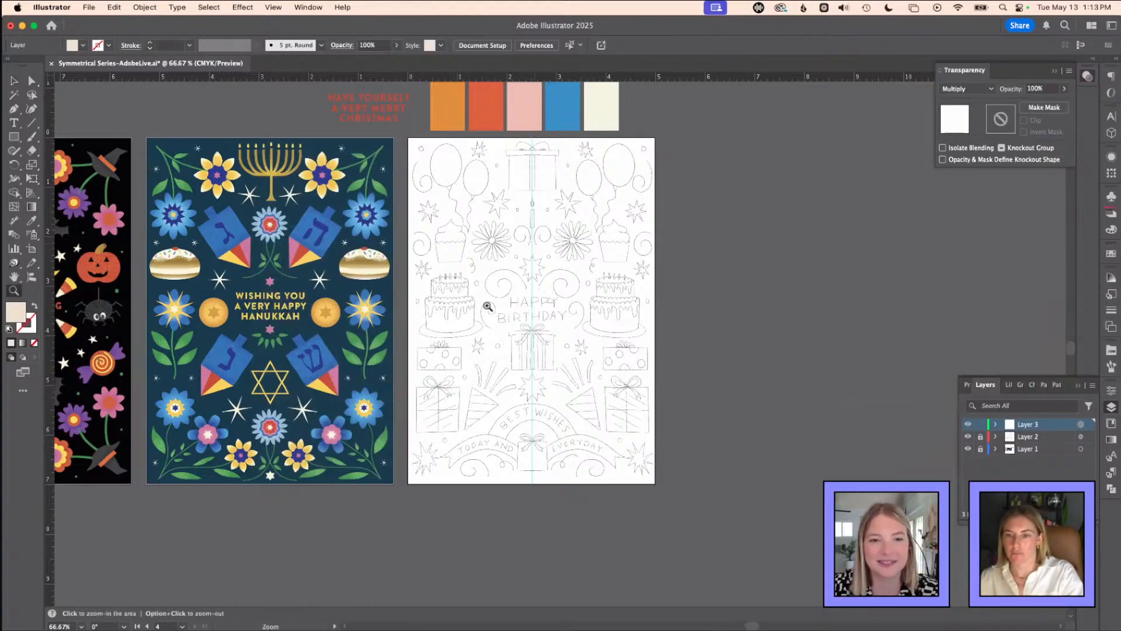
left_click(14, 136)
left_click_drag(408, 138, 654, 482)
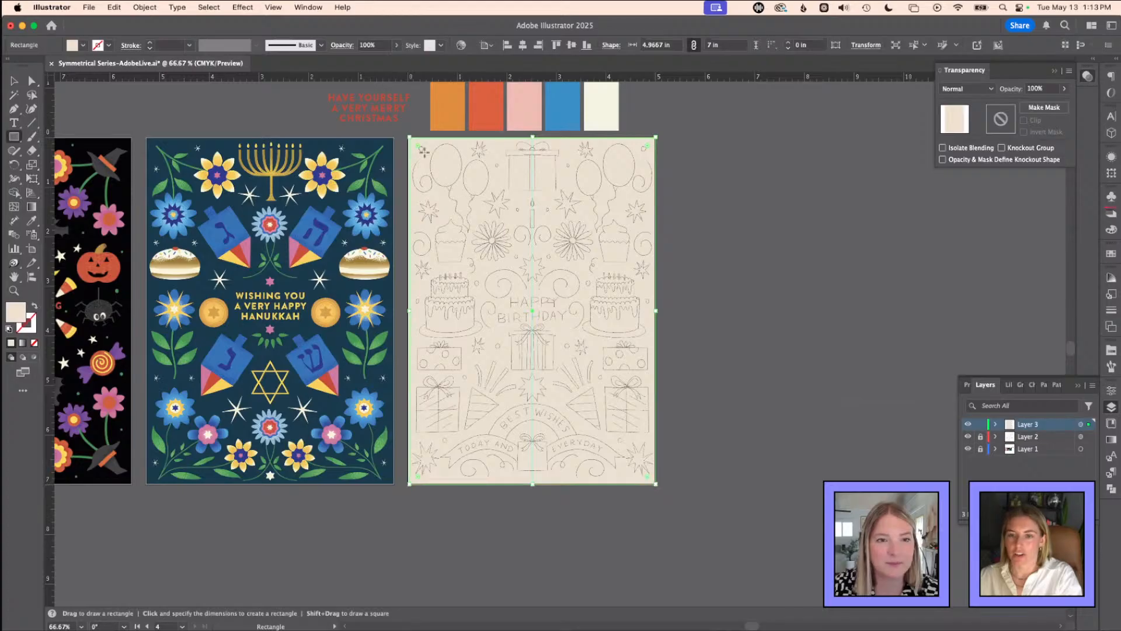
key("z")
left_click_drag(399, 135, 494, 187)
key("v")
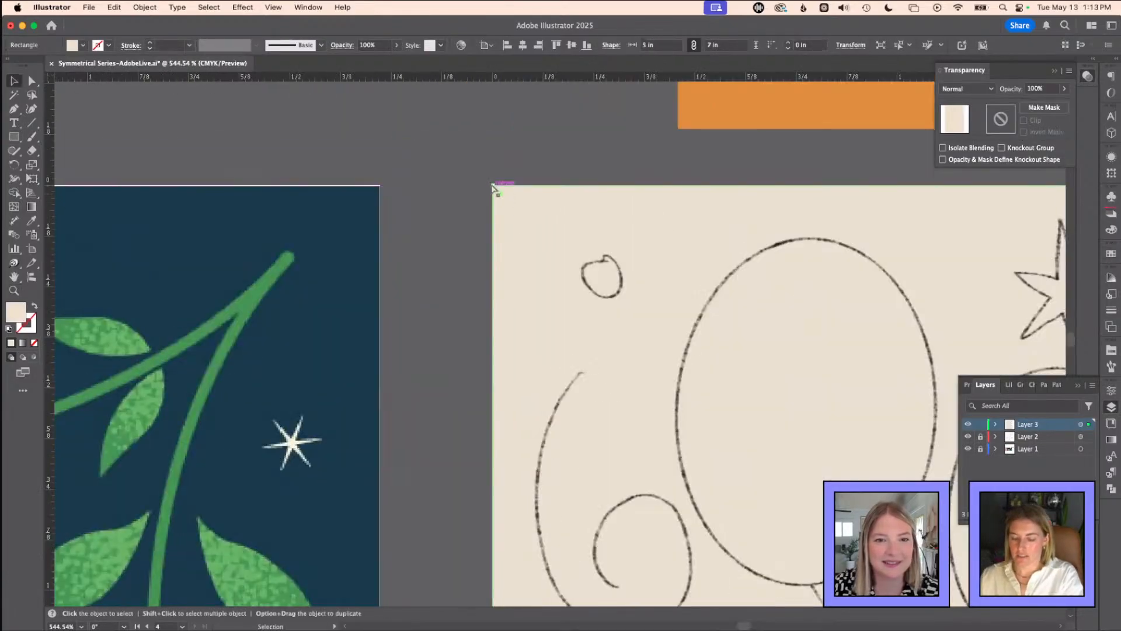
key("super+0")
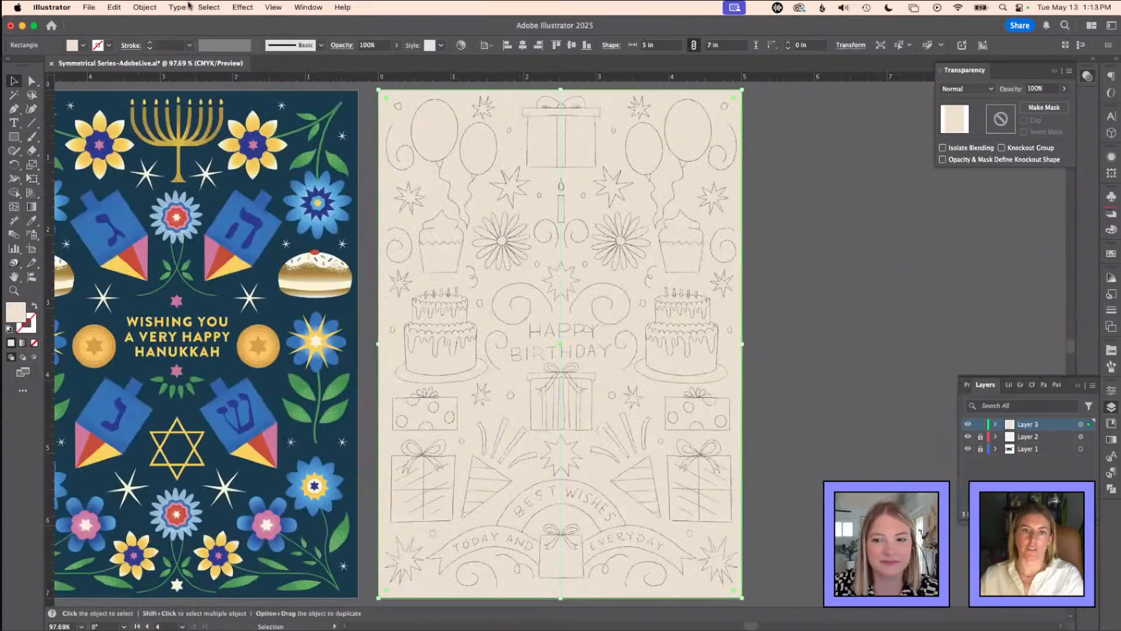
- Offset the beige background rectangle's path inward by -0.1389 in with Miter joins and a miter limit of 4
left_click(137, 8)
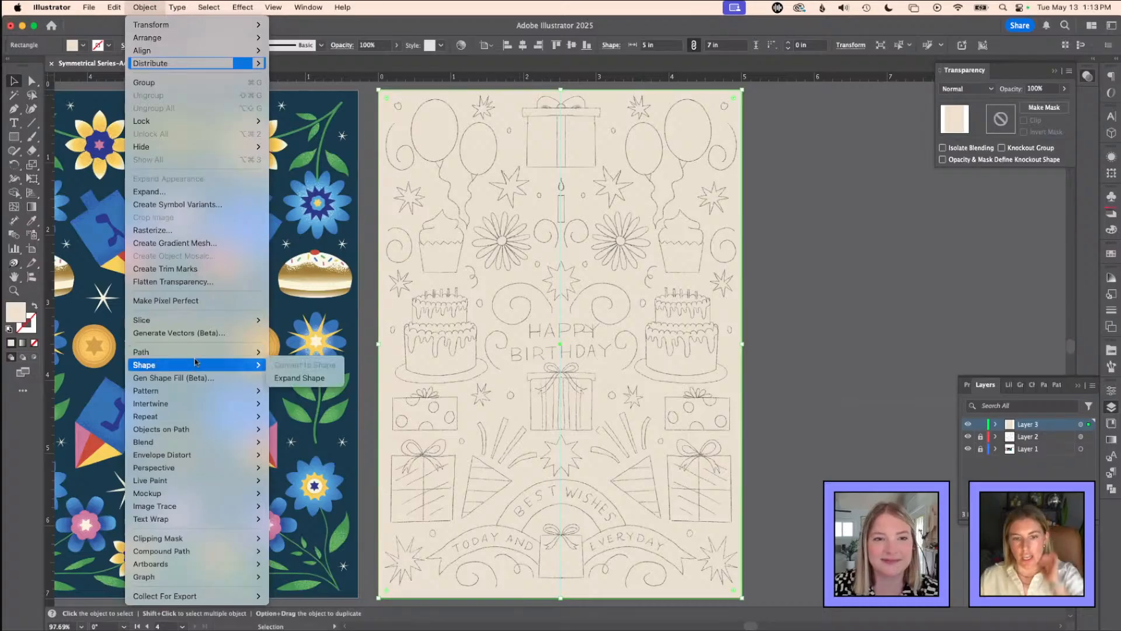
mouse_move(194, 354)
left_click(279, 386)
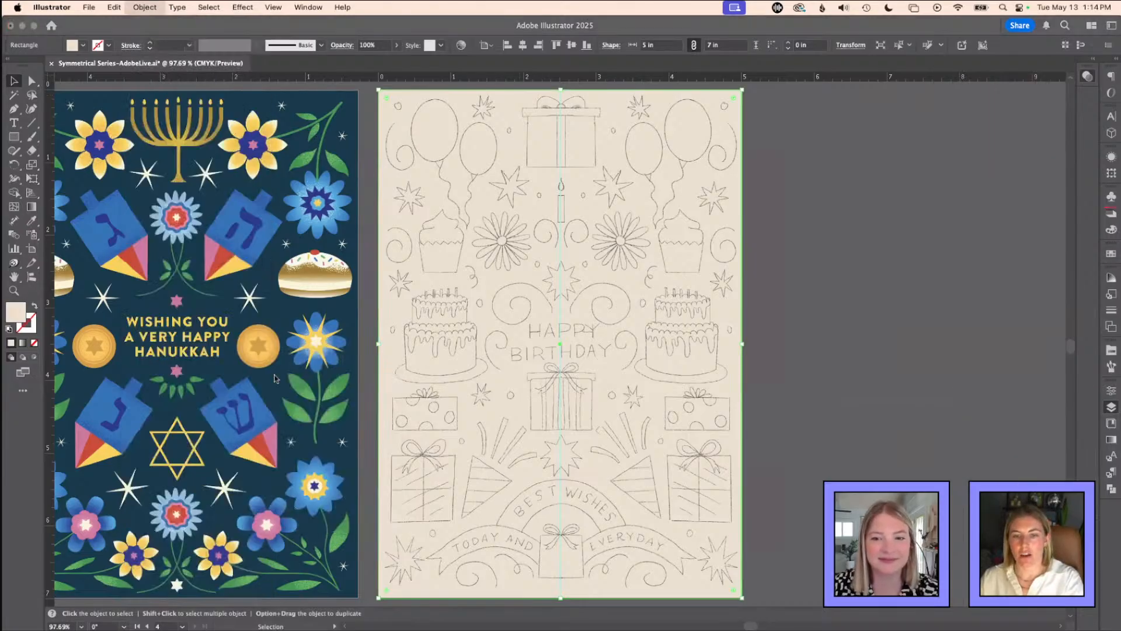
left_click(144, 7)
mouse_move(182, 352)
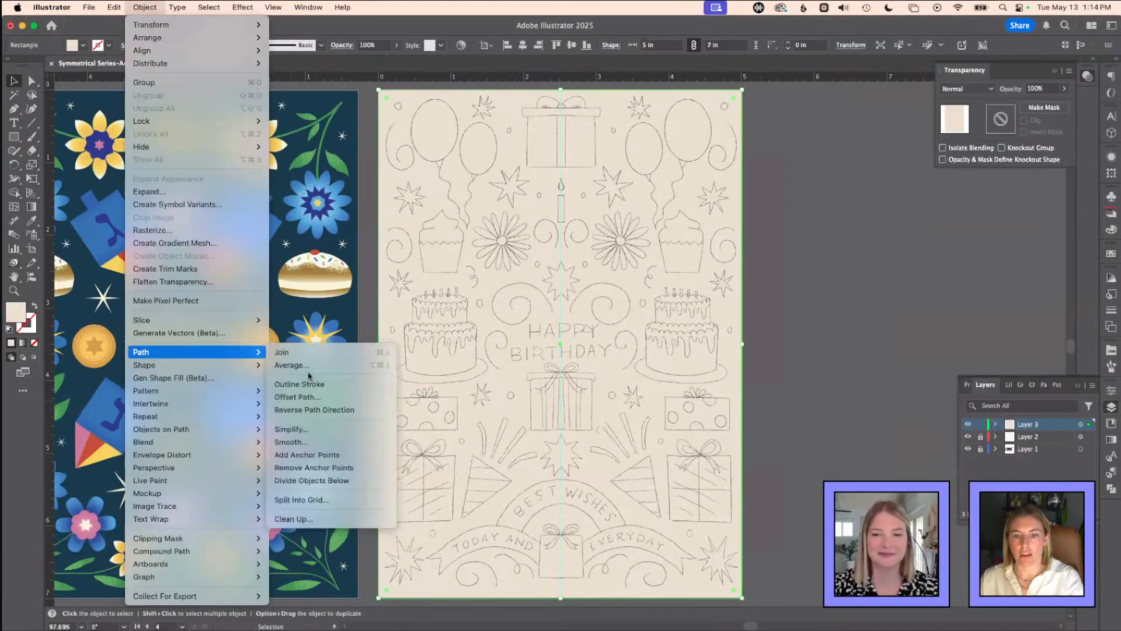
left_click(315, 395)
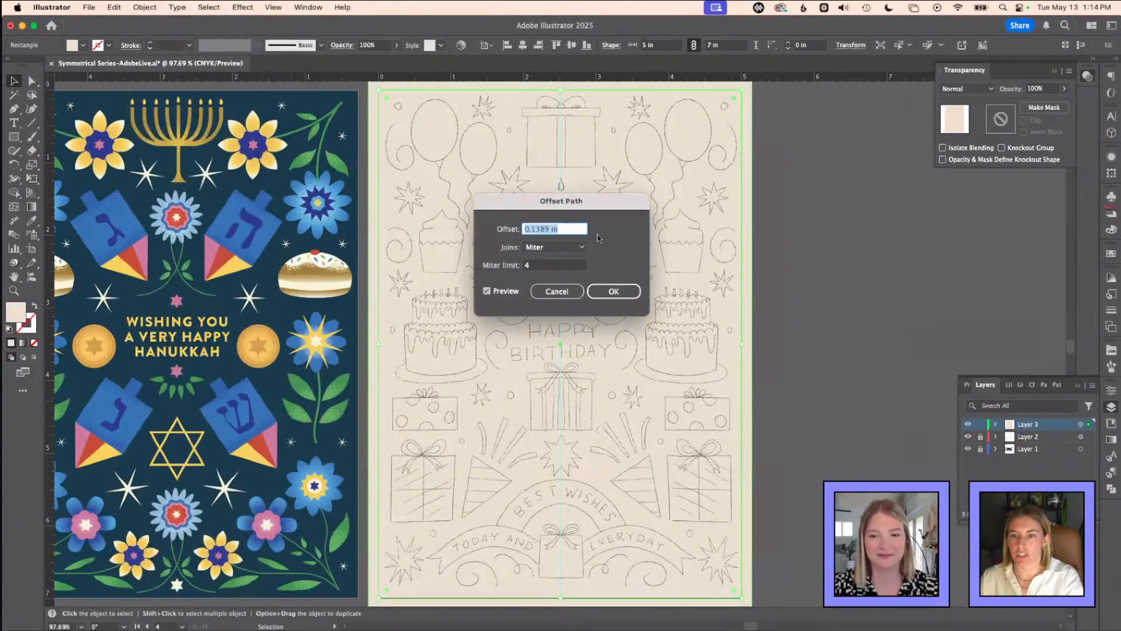
key("Left")
type("-")
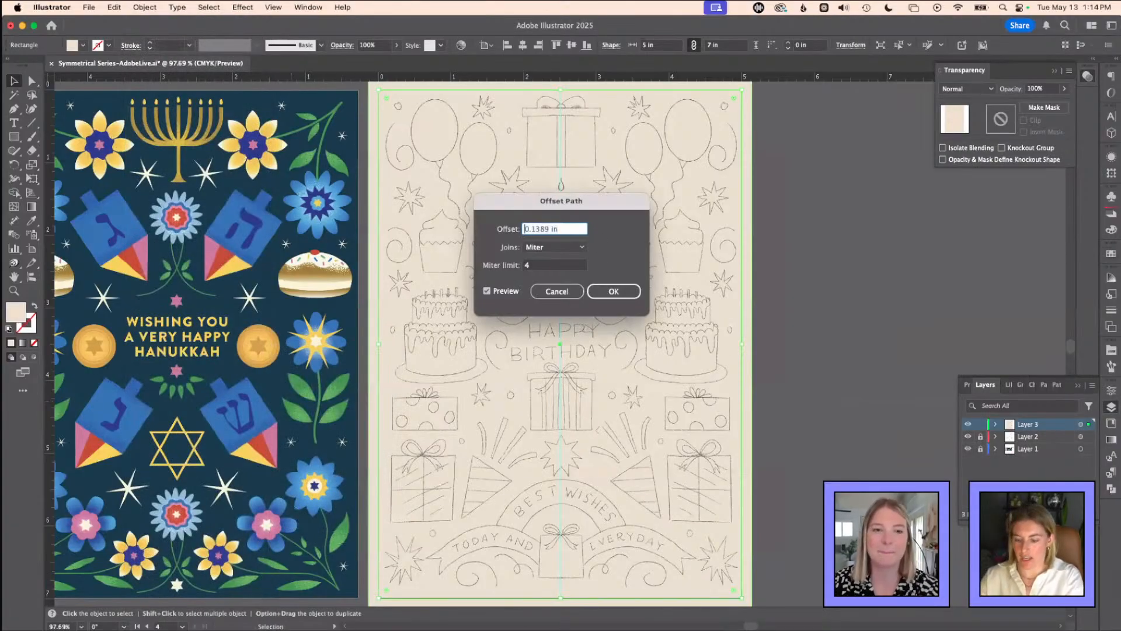
key("Tab")
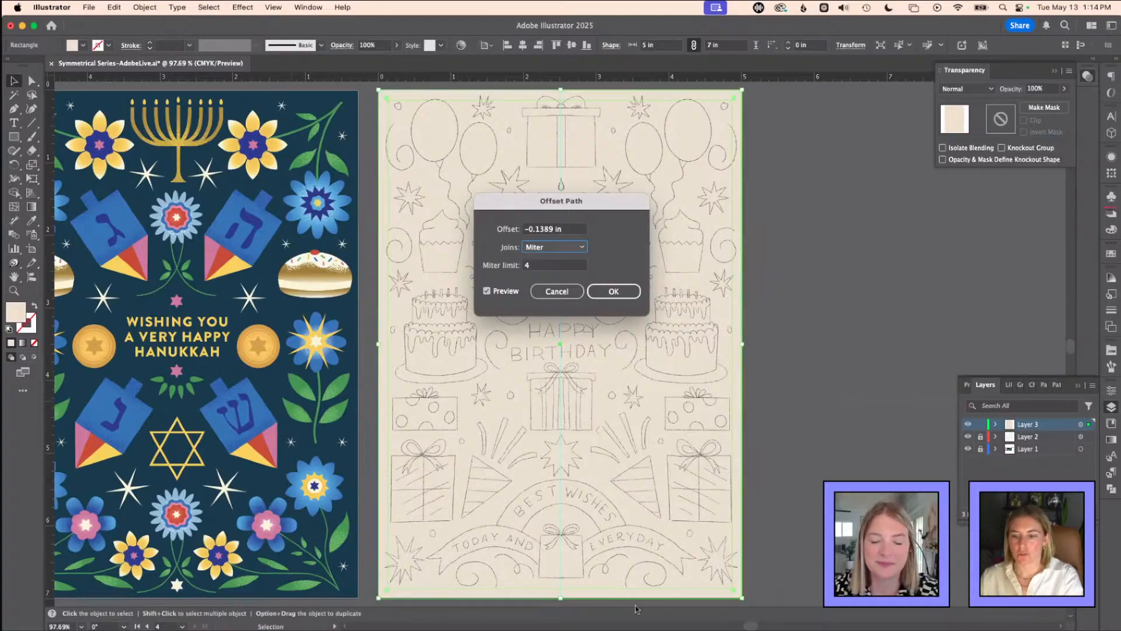
left_click(613, 290)
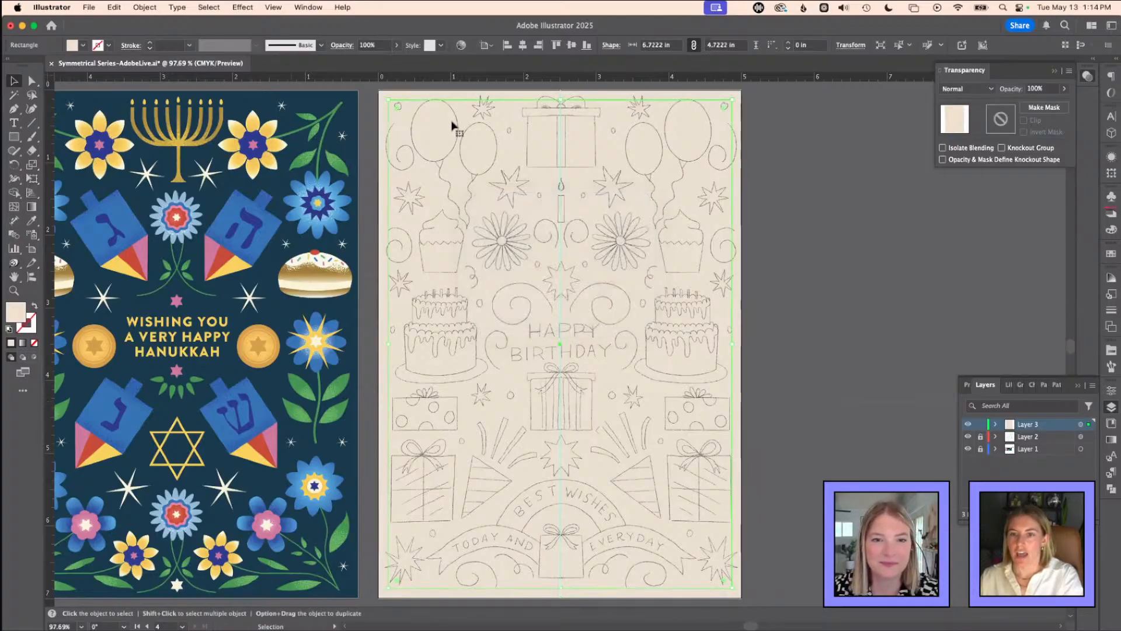
- Convert the inset rectangle on the Happy Birthday artboard into margin guides
right_click(416, 102)
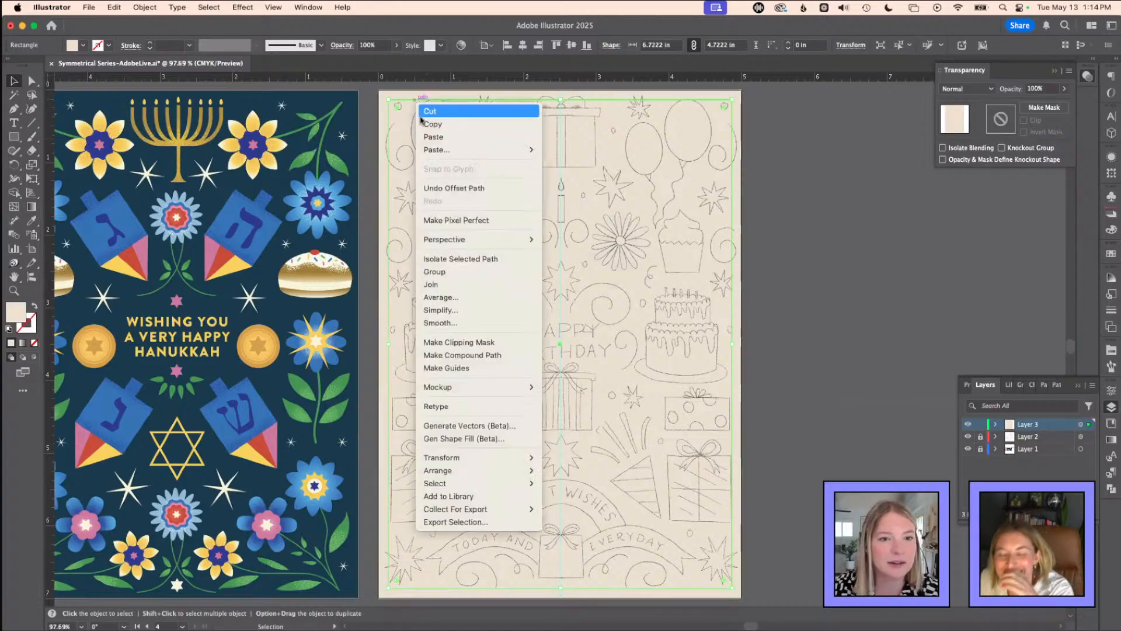
left_click(151, 8)
left_click(151, 8)
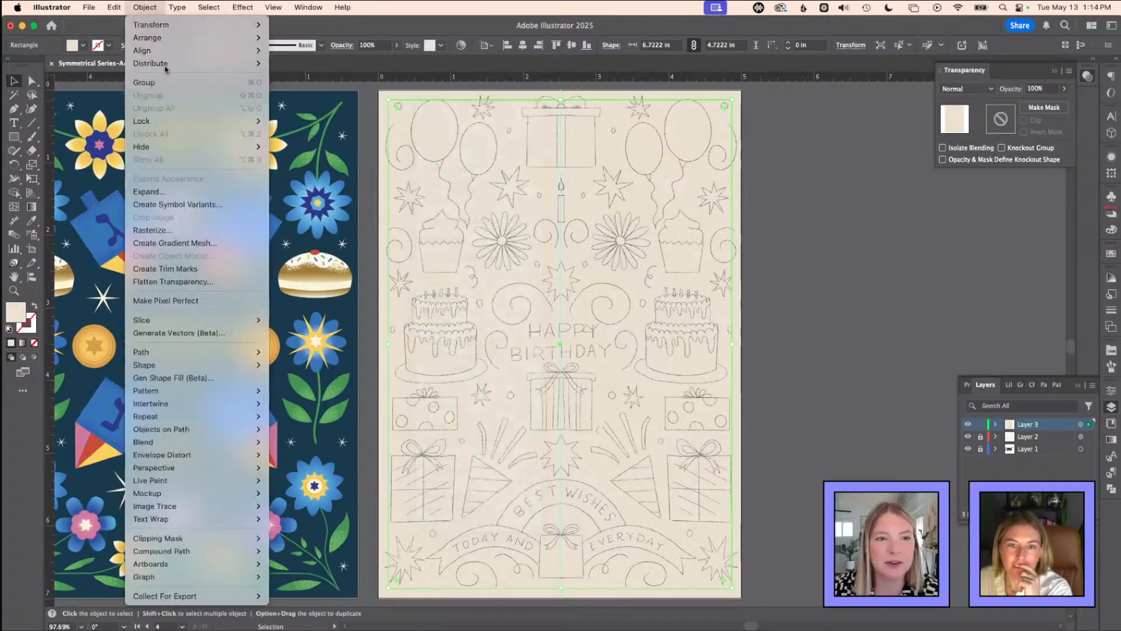
mouse_move(217, 357)
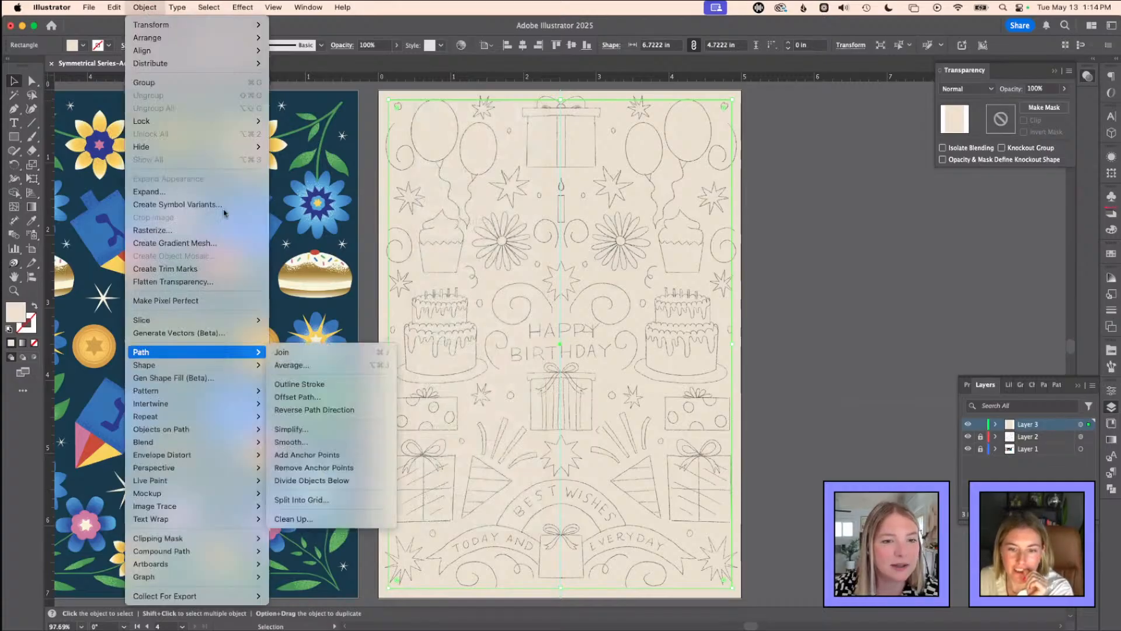
mouse_move(195, 24)
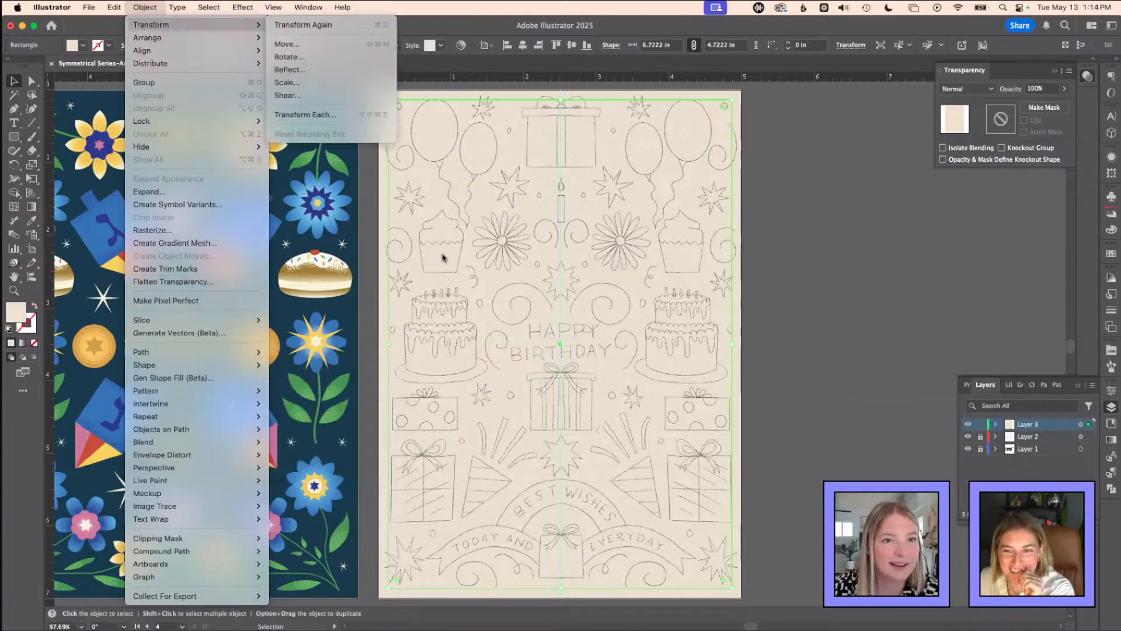
left_click(457, 229)
right_click(455, 101)
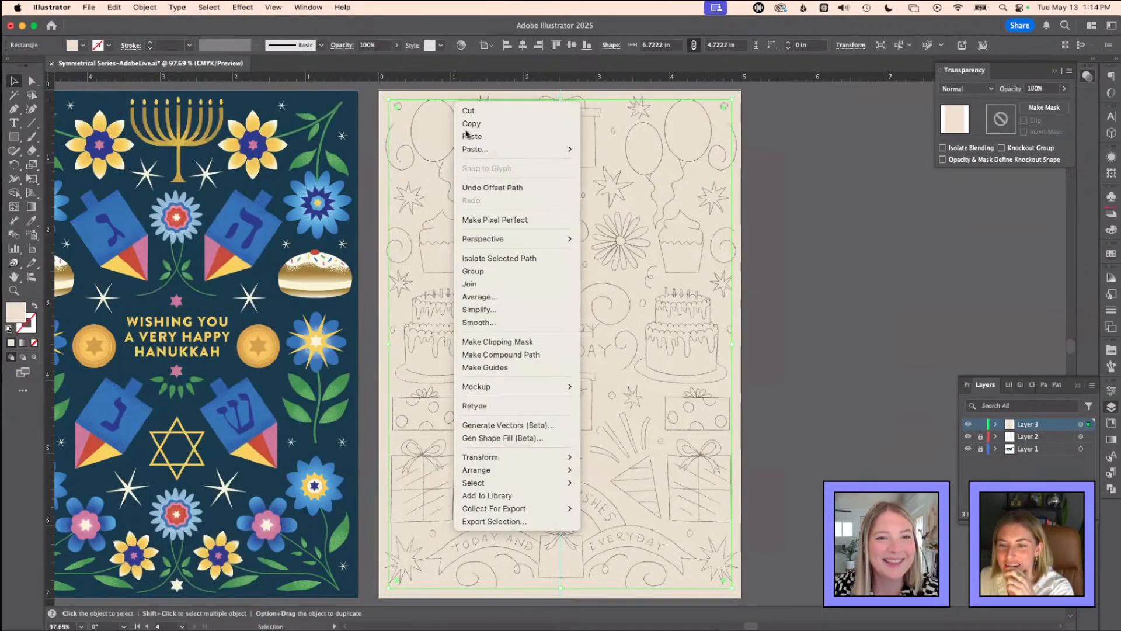
left_click(505, 368)
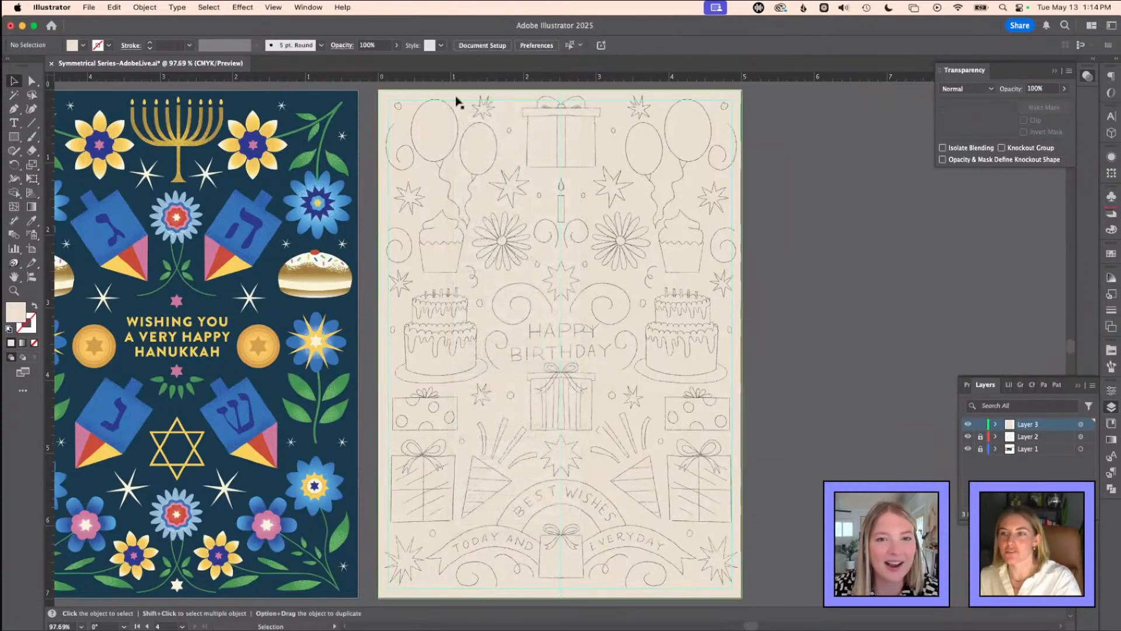
- Recolour the Happy Birthday card's beige background rectangle with the cream swatch from the birthday colour group
key("z")
left_click_drag(384, 90, 759, 222)
key("v")
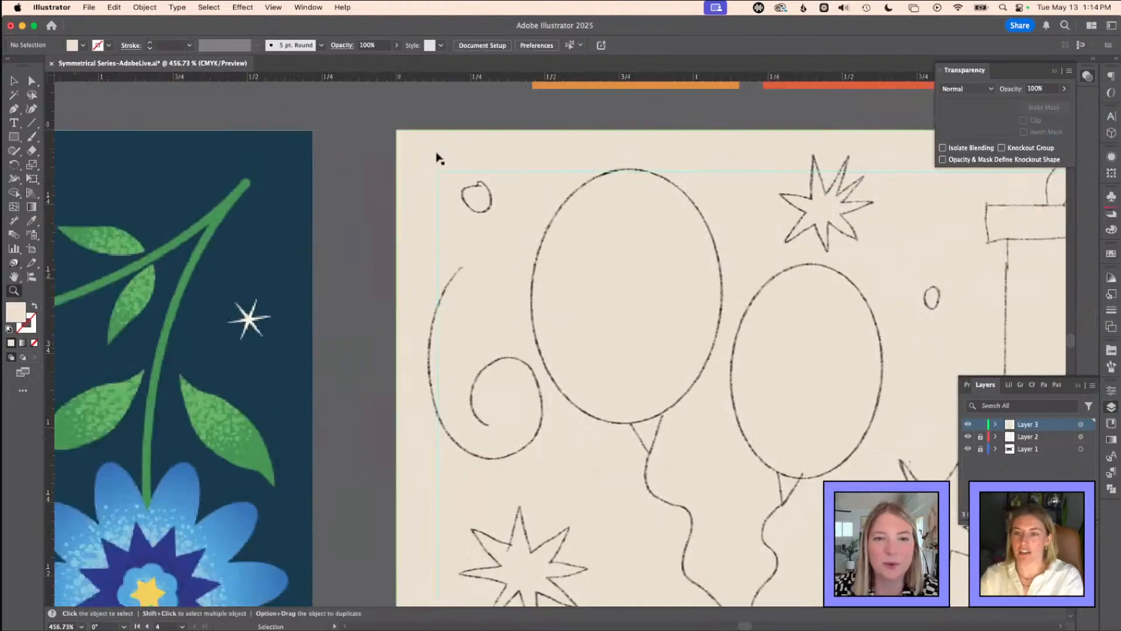
key("super+minus")
key("super+minus")
key("super+minus")
left_click_drag(426, 211, 142, 108)
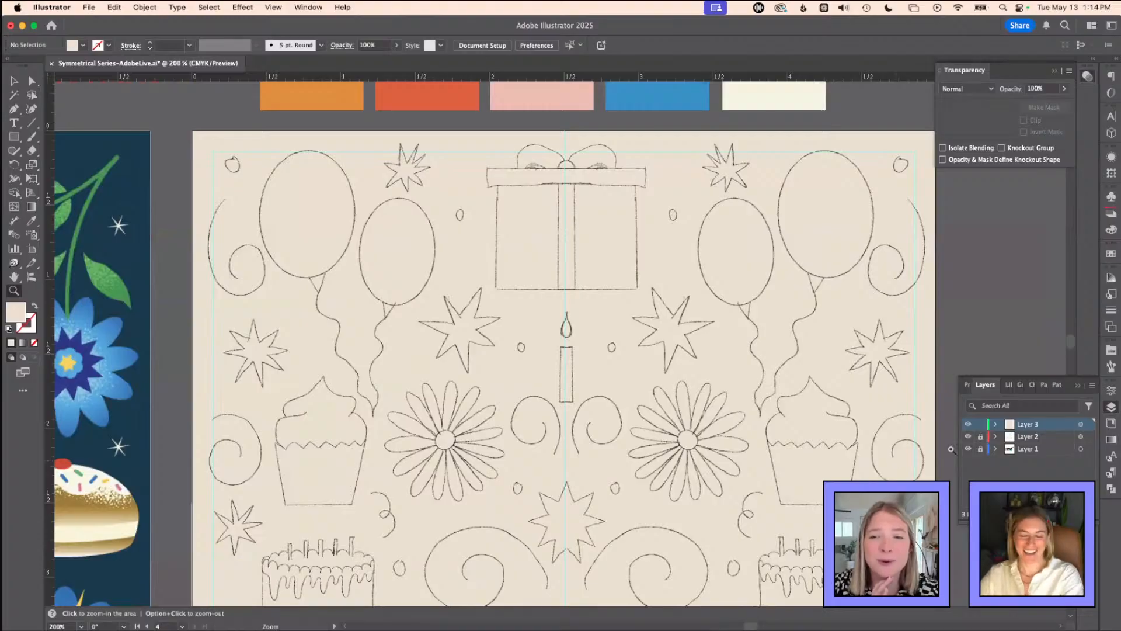
key("v")
left_click(656, 177)
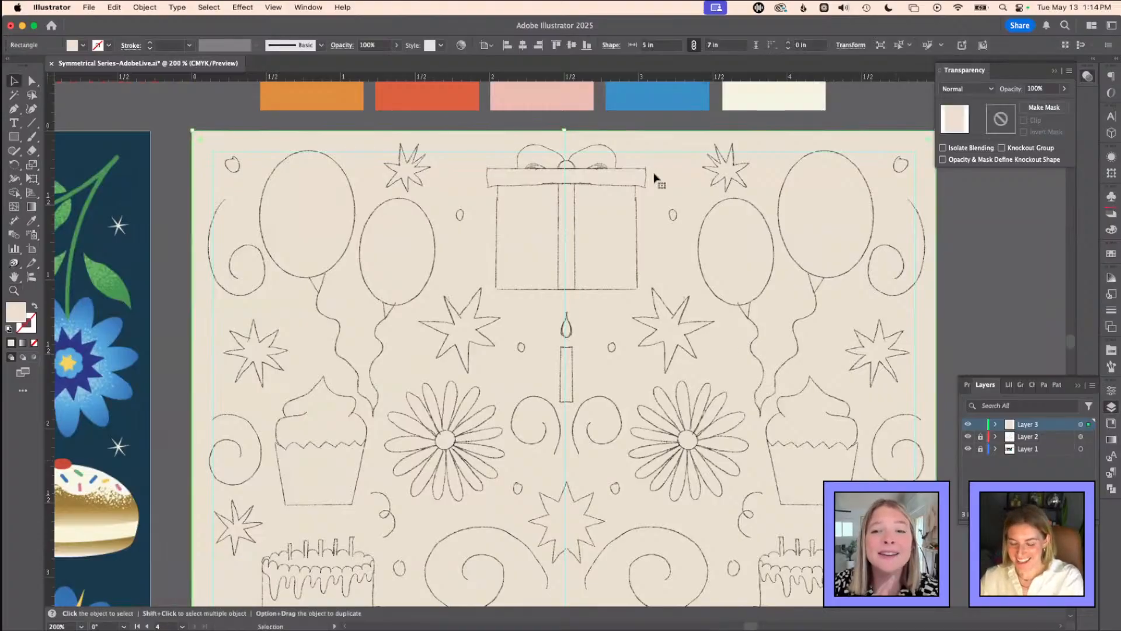
key("i")
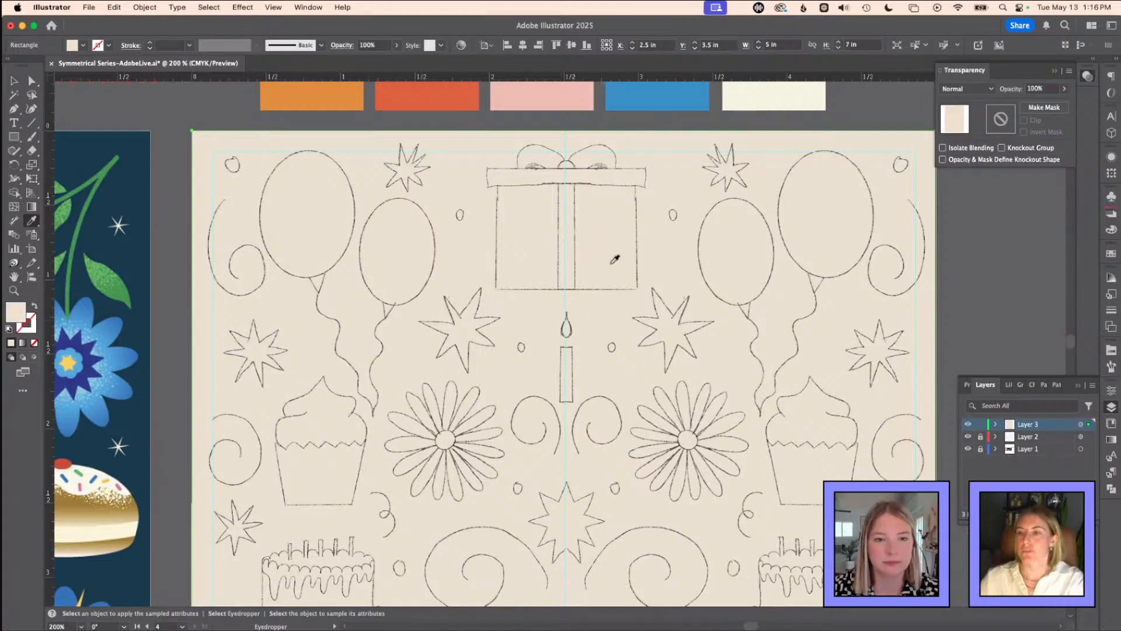
left_click(1111, 253)
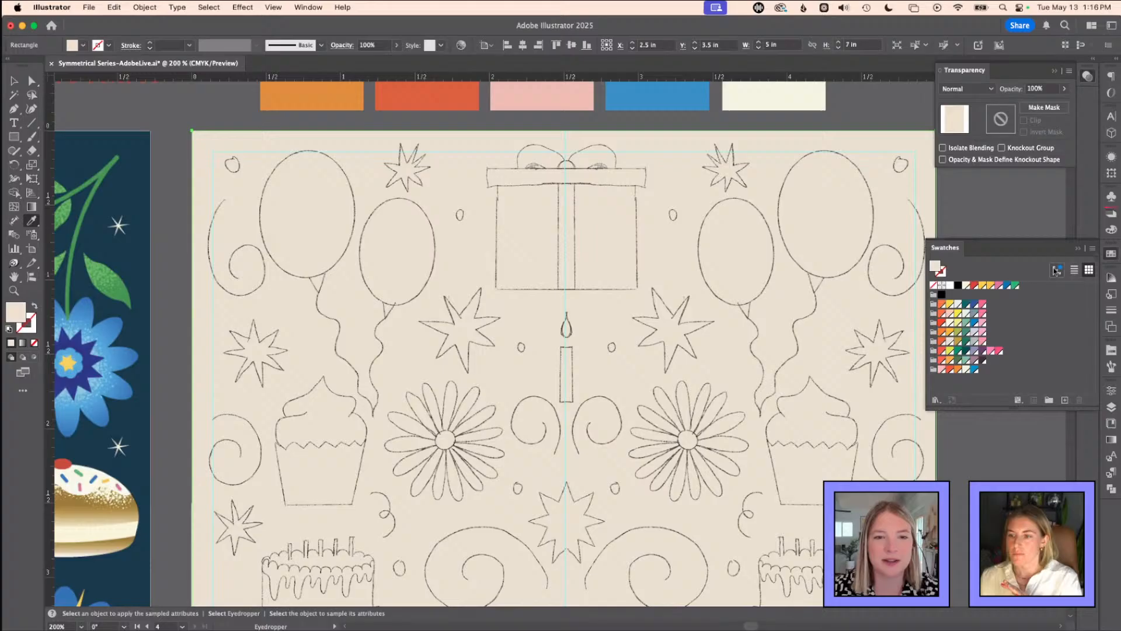
left_click(964, 370)
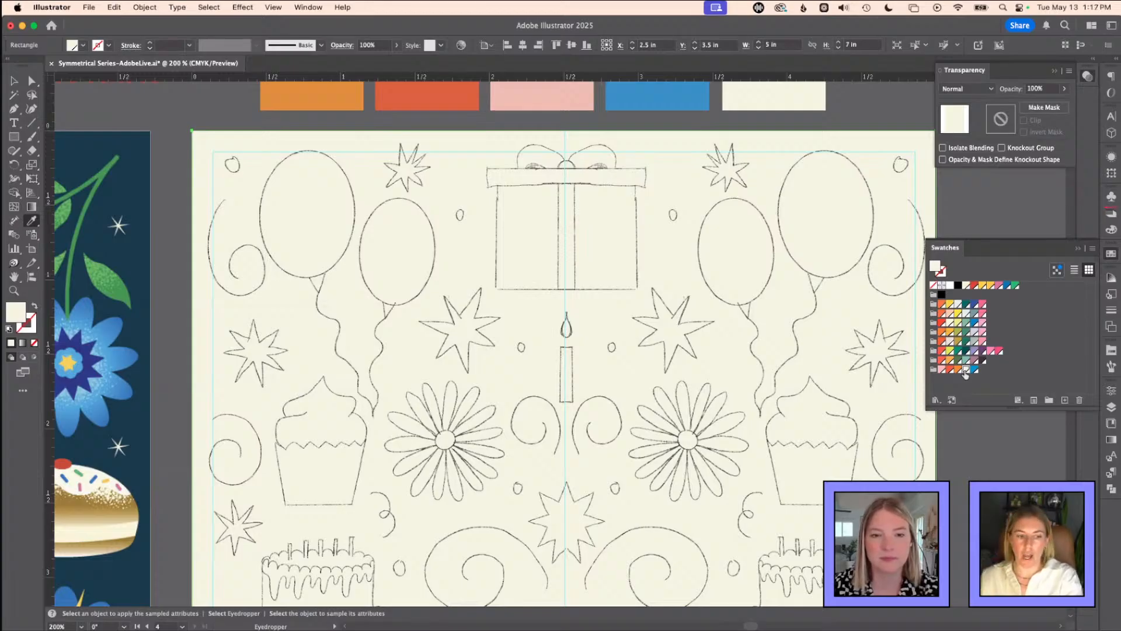
- Draw an ellipse about 0.64 × 0.86 in over the large balloon sketch in the card's upper-left corner
key("v")
key("super+minus")
key("super+minus")
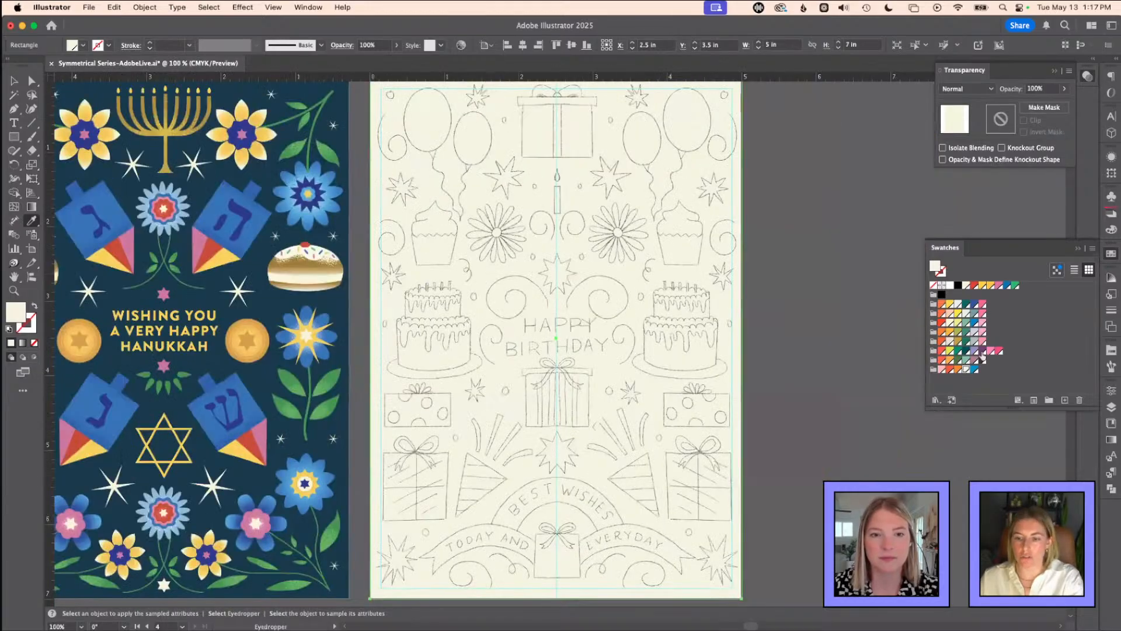
scroll(713, 325, "up", 2)
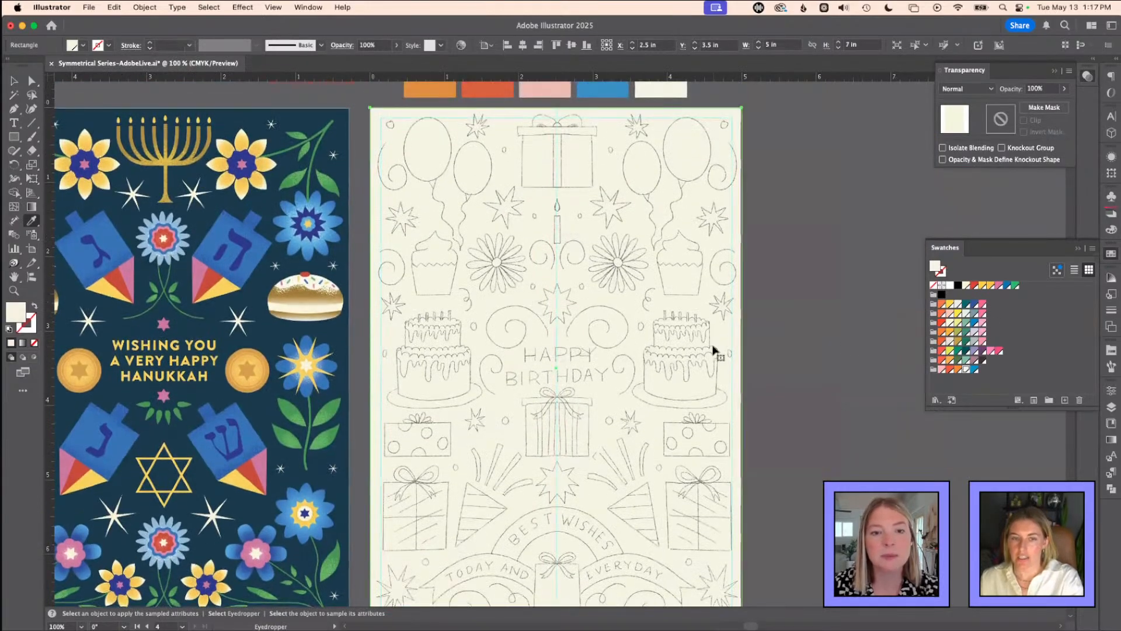
key("v")
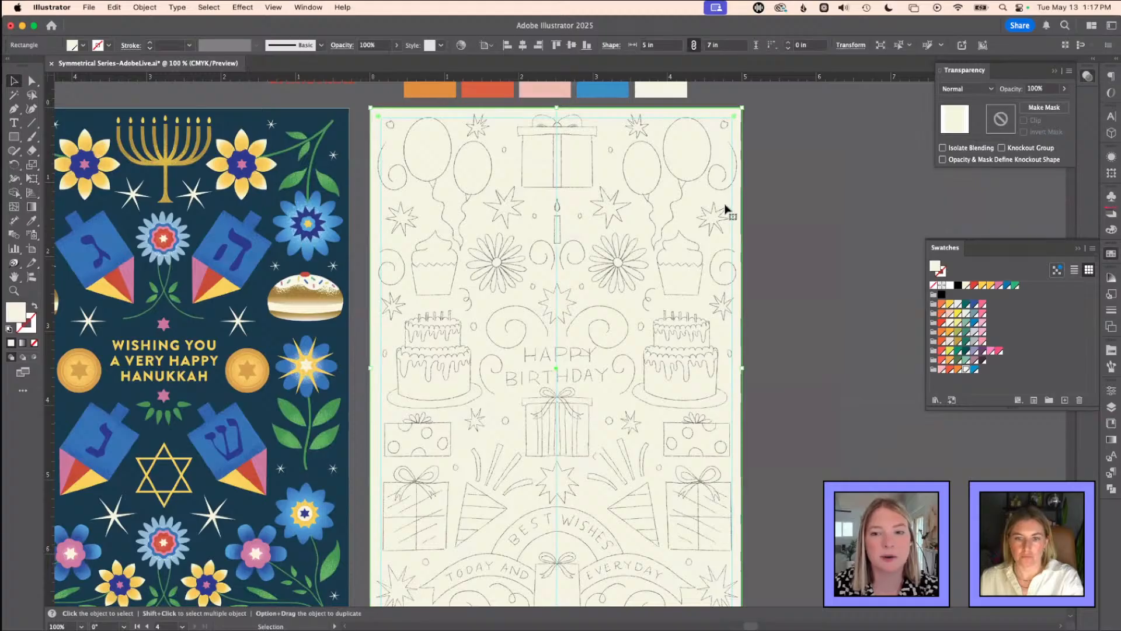
left_click(760, 195)
scroll(698, 257, "up", 2)
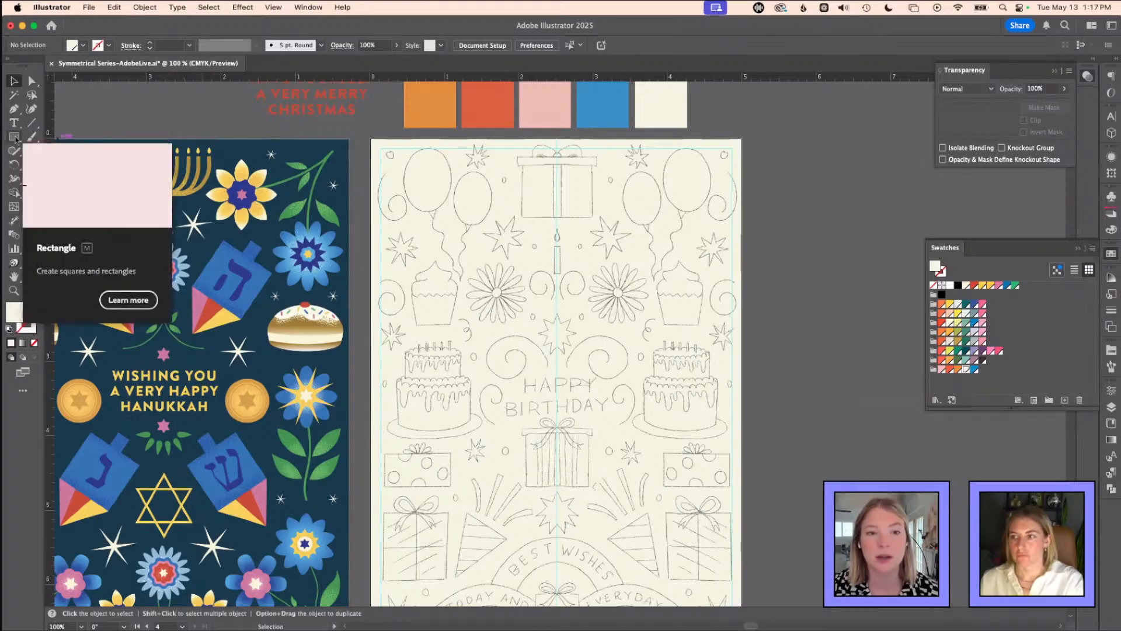
left_click(16, 138)
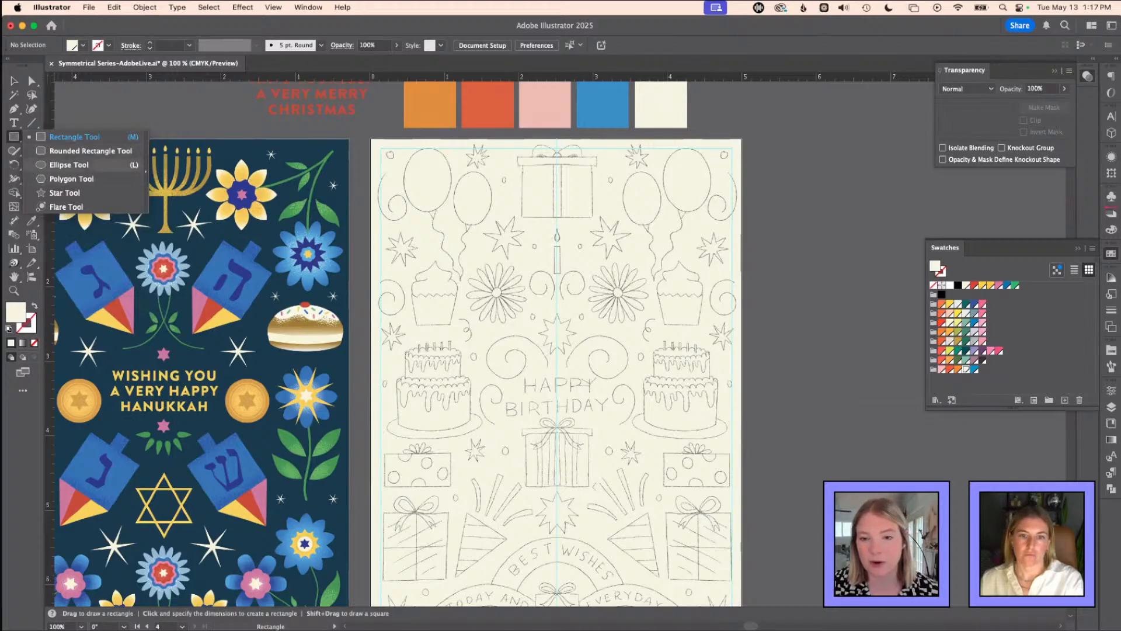
left_click(87, 166)
left_click_drag(417, 149, 453, 216)
key("a")
scroll(401, 150, "up", 5)
- Fill the balloon ellipse with the blue sampled from the palette square above the artboard
key("i")
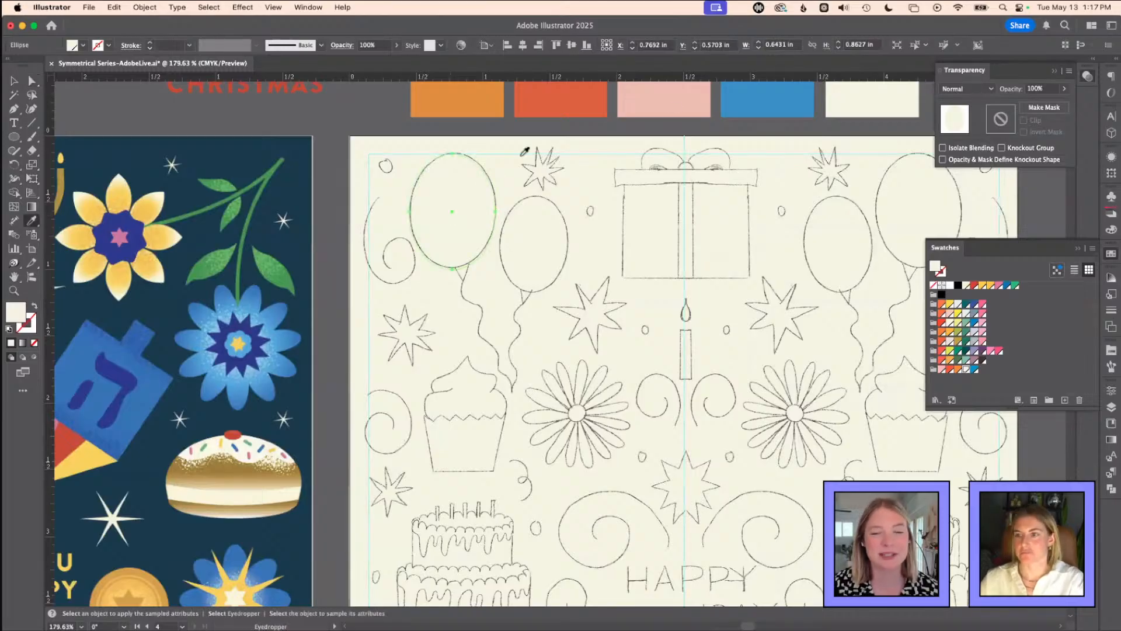
left_click(742, 103)
key("v")
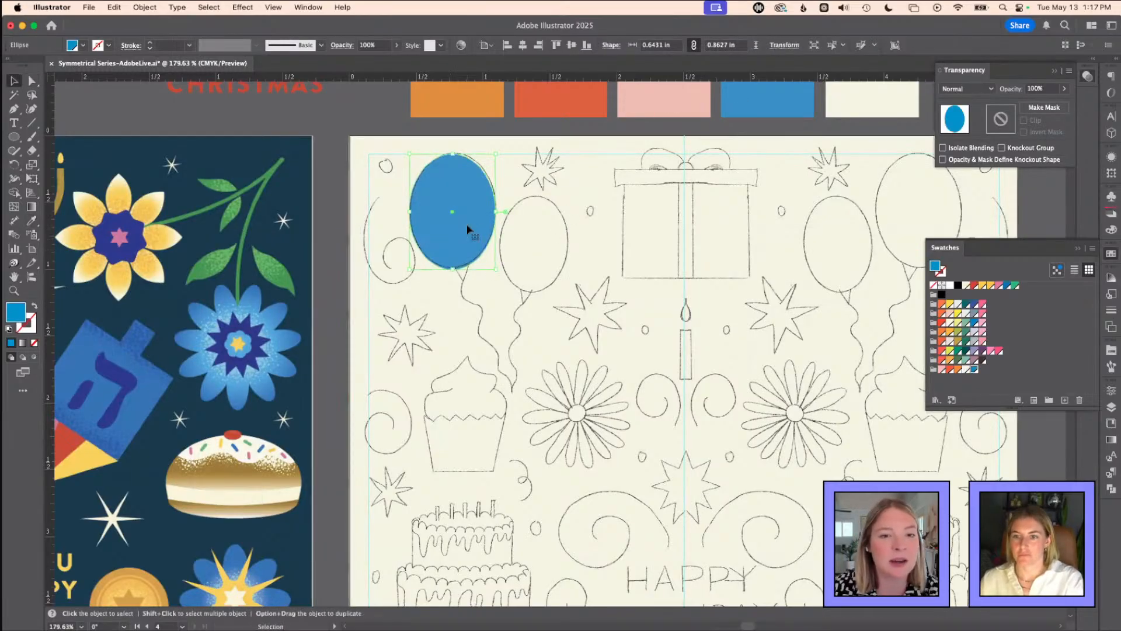
- Make a smaller copy of the blue balloon, about 0.44 × 0.60 in, and place it inside the neighbouring smaller balloon sketch
key("a")
key("v")
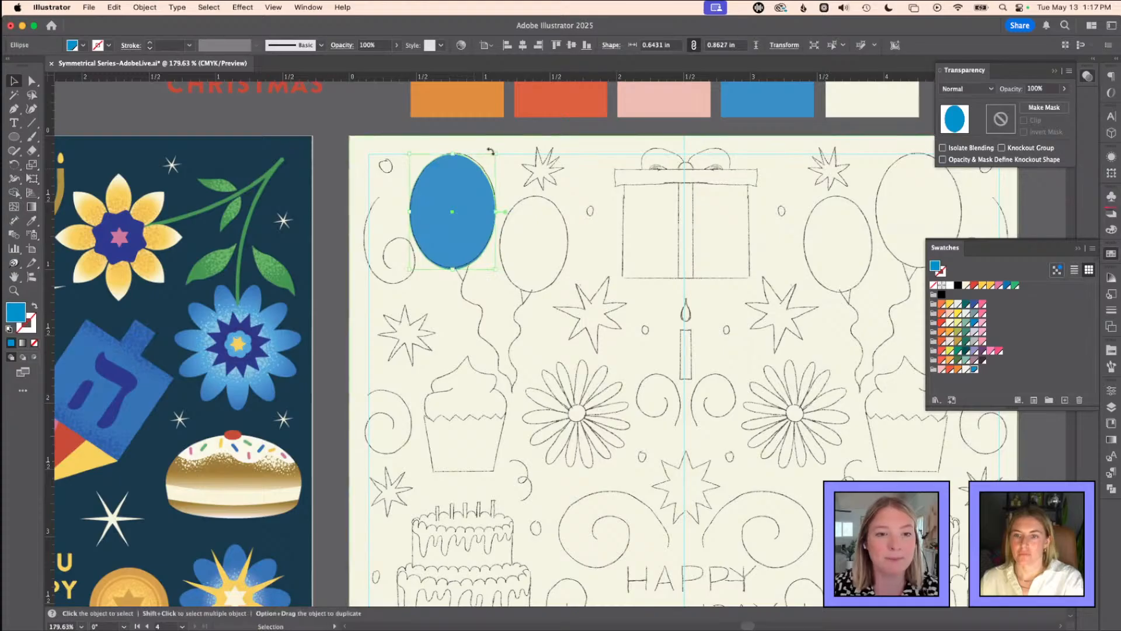
left_click_drag(498, 154, 471, 192)
key("a")
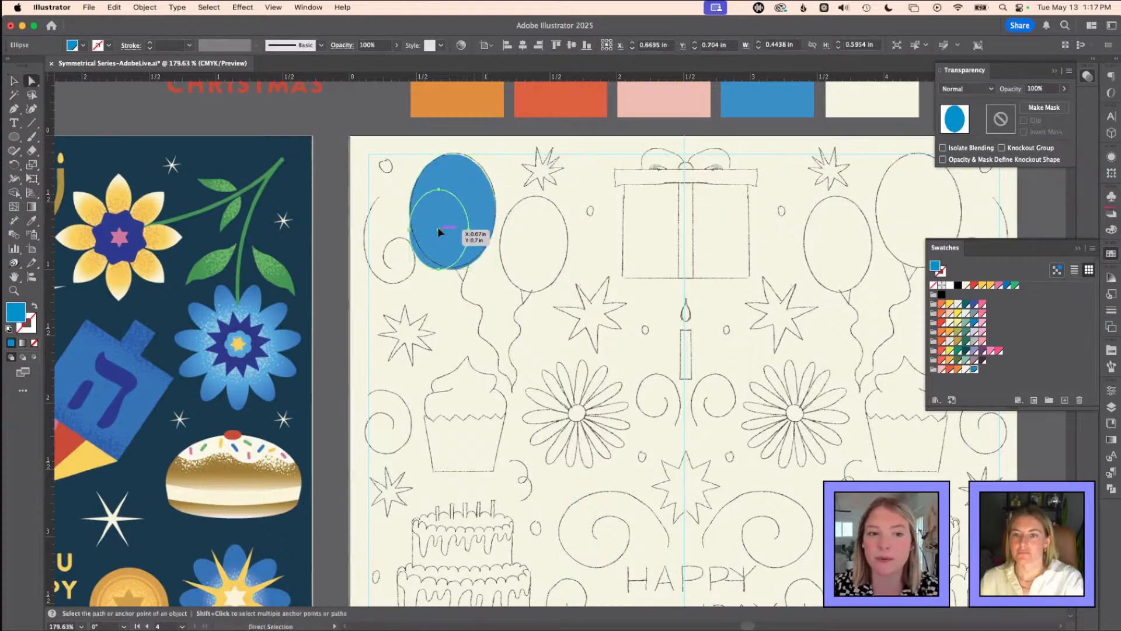
left_click_drag(442, 233, 534, 252)
- Try an orange fill on the smaller balloon and settle on the red-orange swatch from the same colour group
left_click(958, 369)
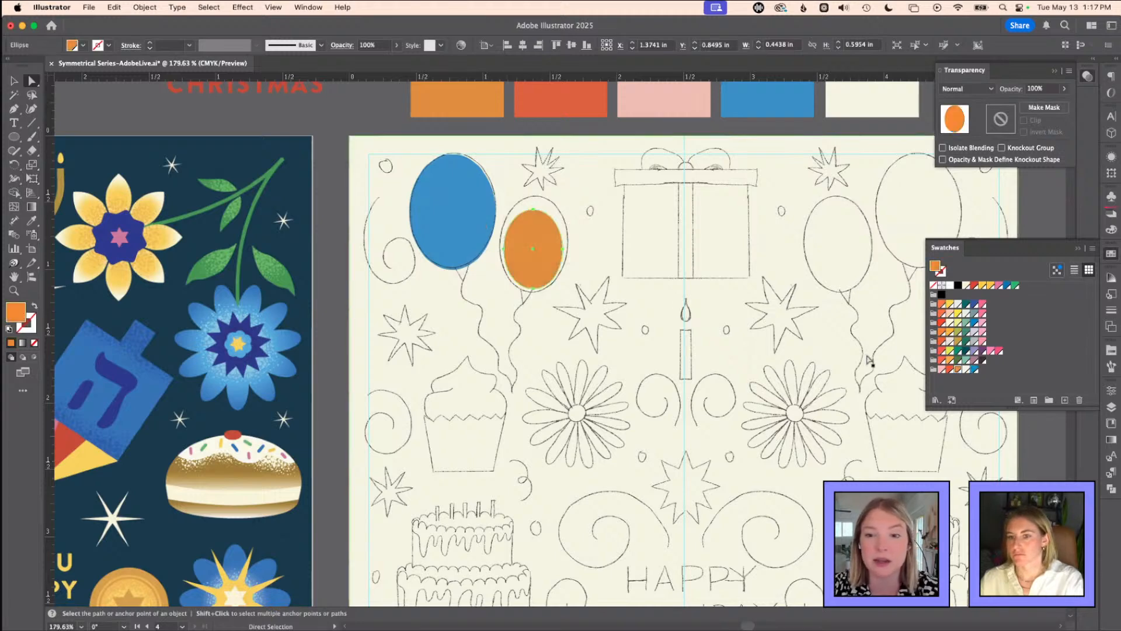
key("space")
left_click_drag(628, 269, 565, 239)
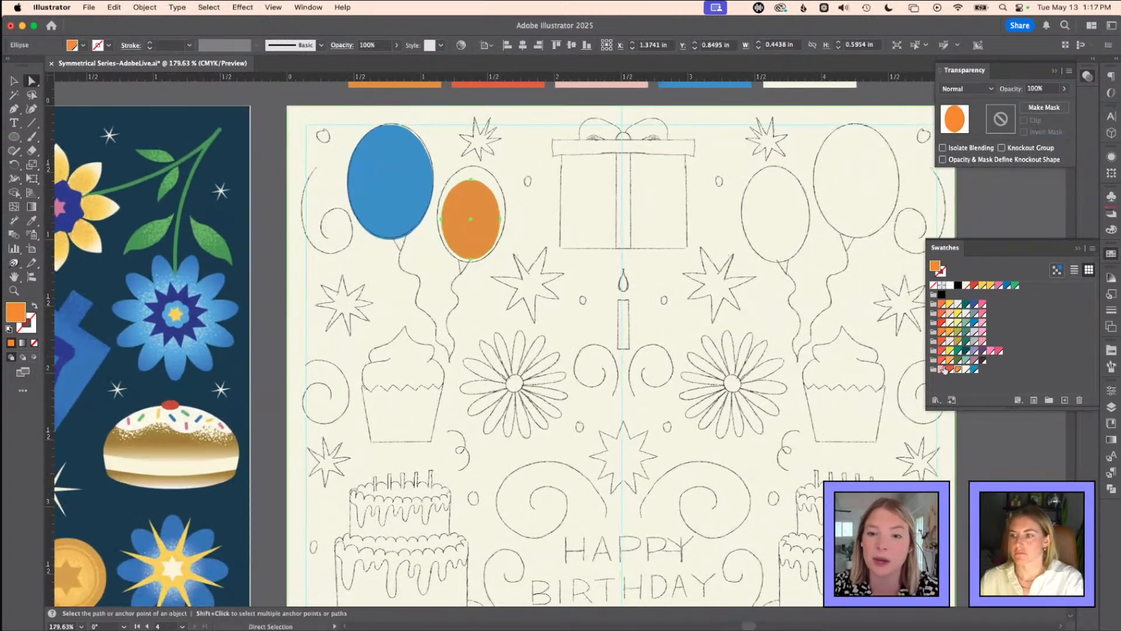
left_click(949, 370)
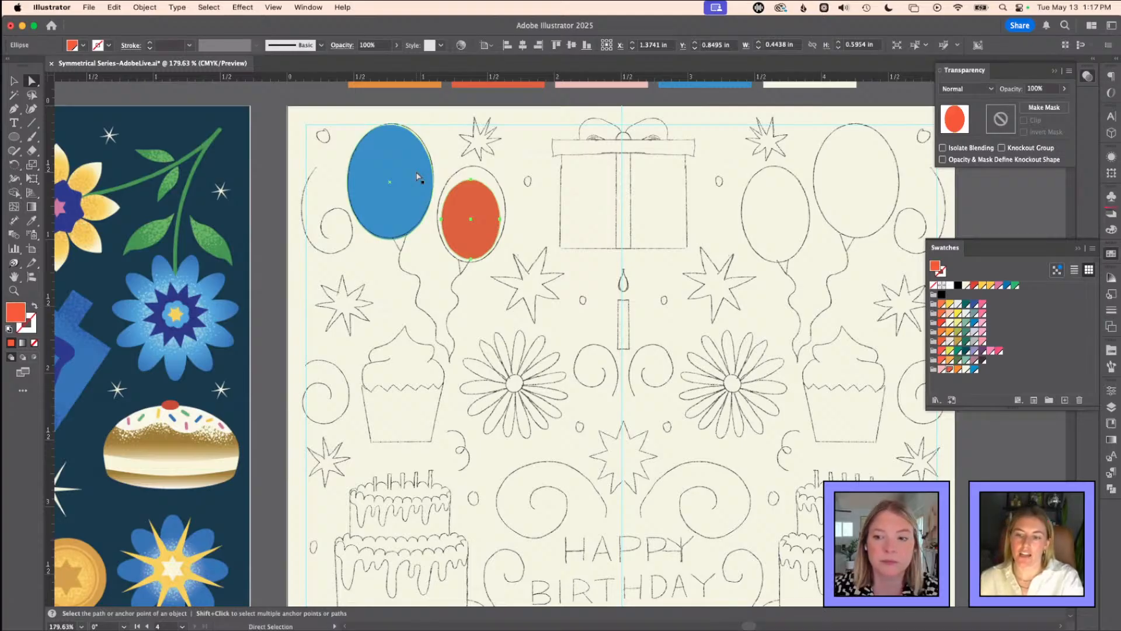
- Scale the blue balloon down proportionally to about 0.58 × 0.78 in within its sketched outline
key("super+1")
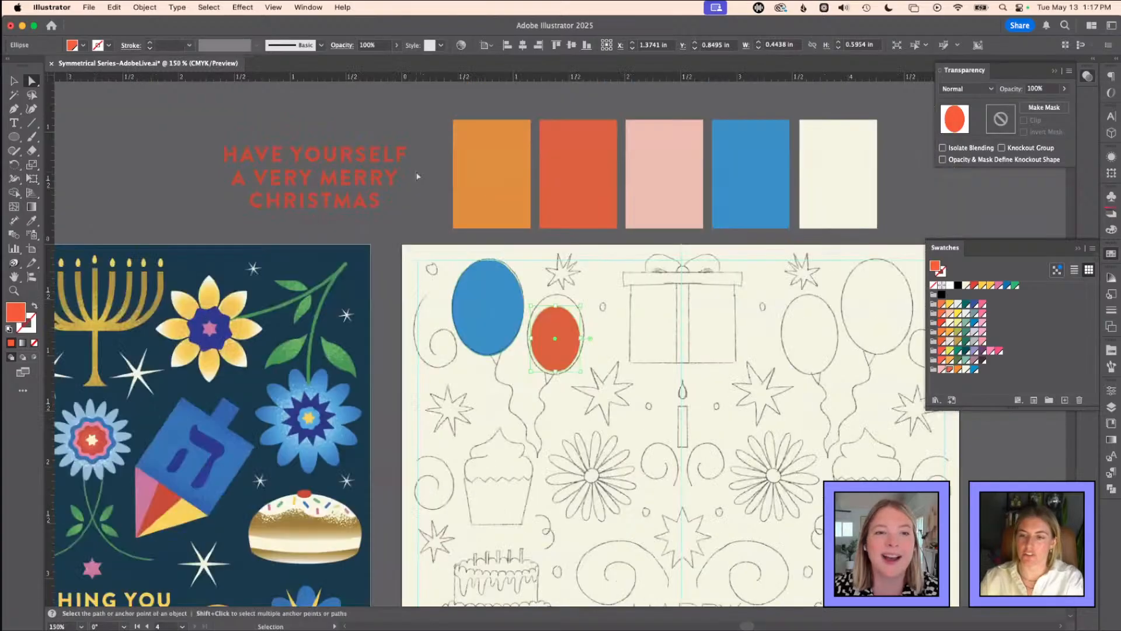
left_click_drag(539, 346, 450, 273)
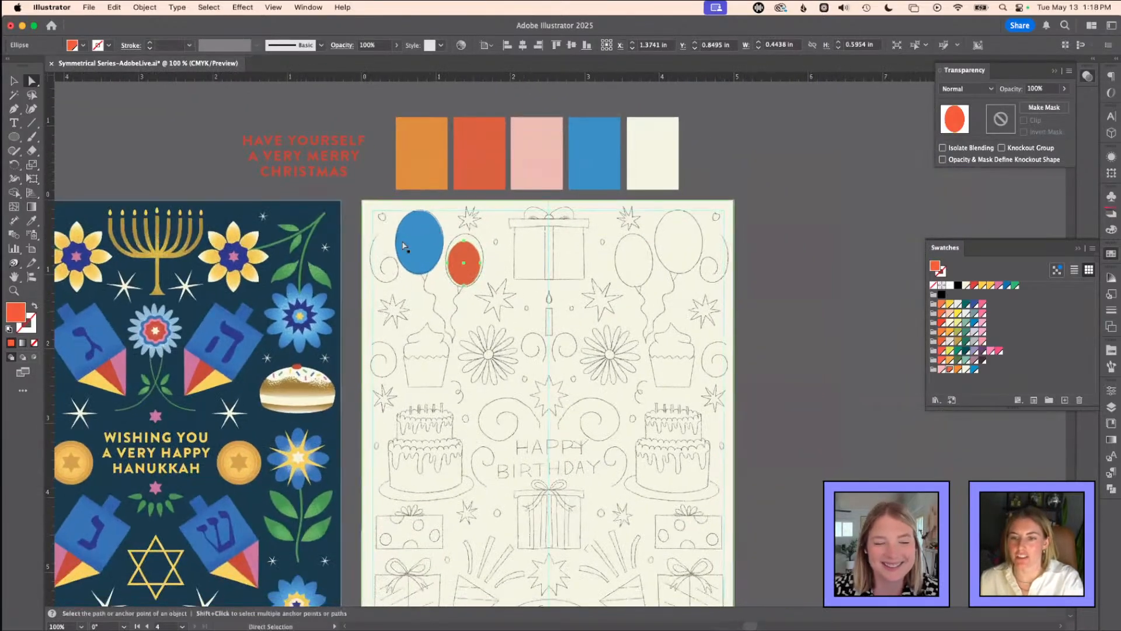
key("z")
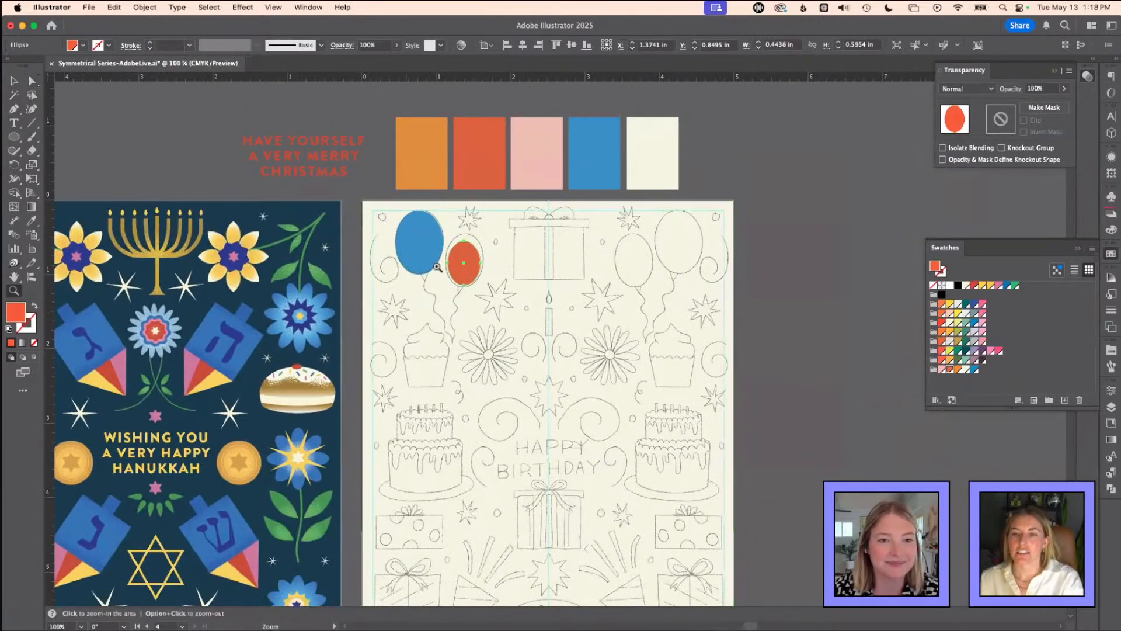
left_click(429, 262)
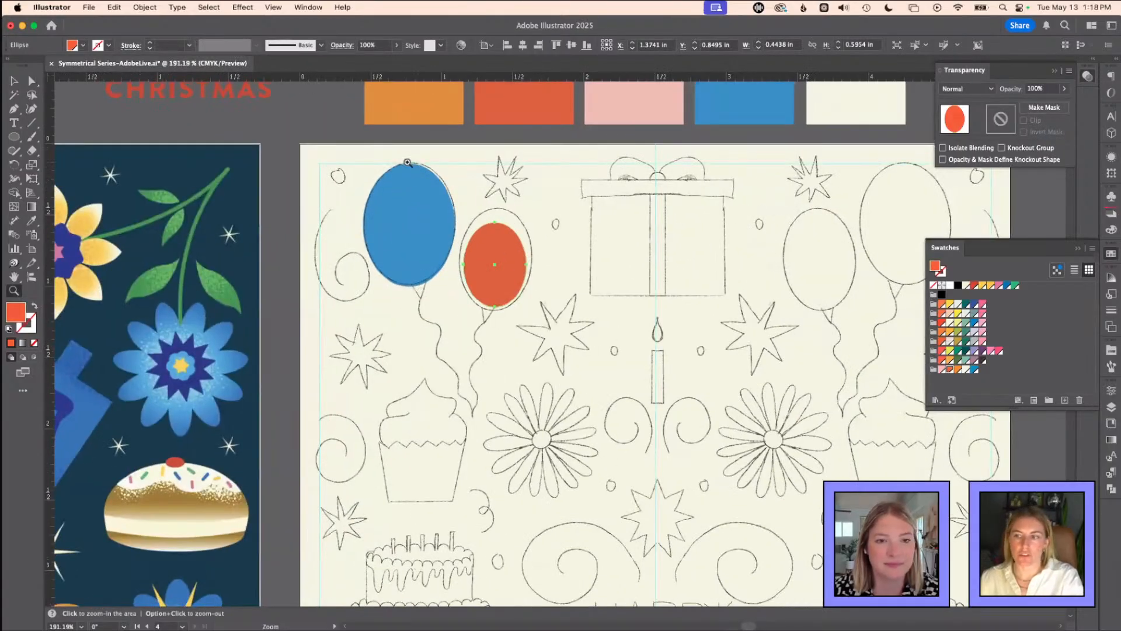
key("a")
left_click(419, 183, "shift")
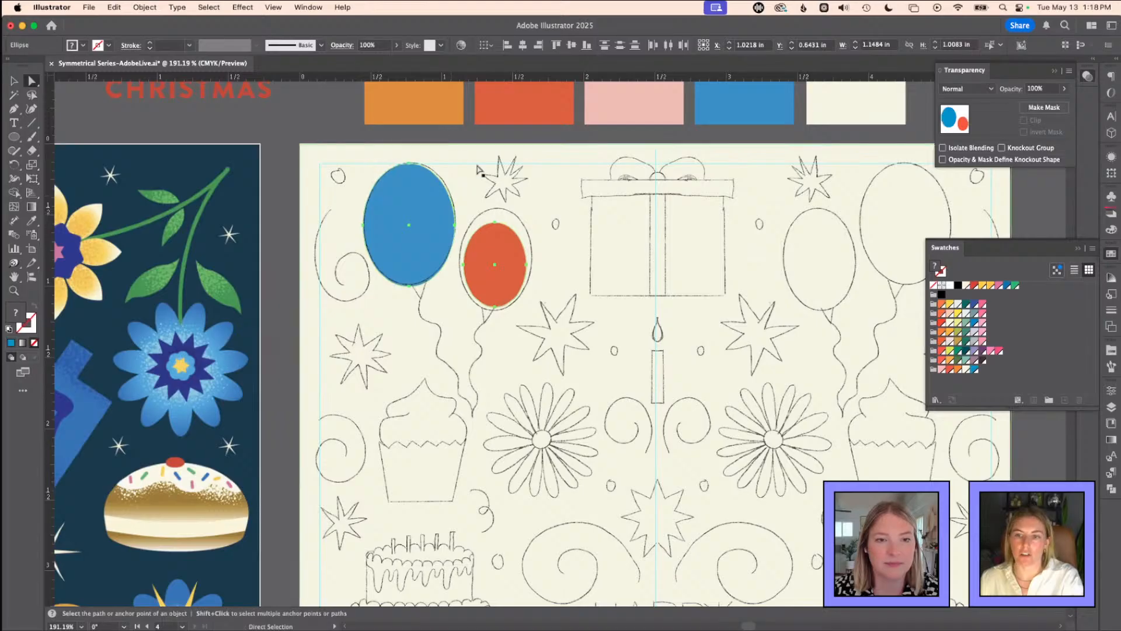
left_click(455, 144)
left_click(423, 218)
key("v")
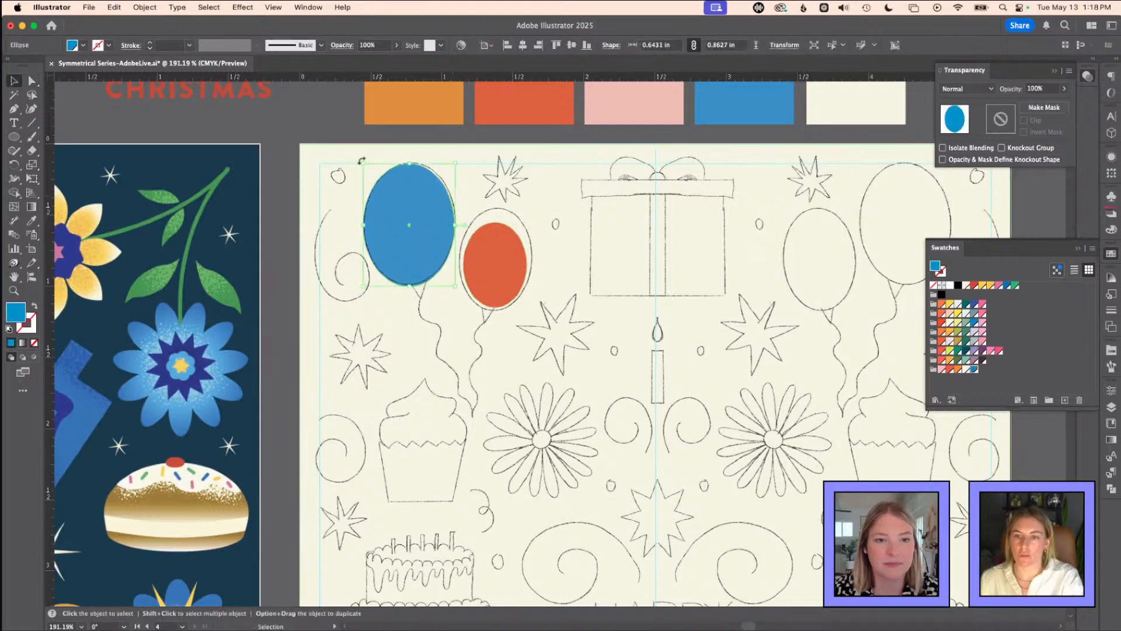
left_click_drag(364, 164, 373, 175)
left_click_drag(413, 232, 462, 300)
- Draw a straight Pen path from the blue balloon's sketched knot to the string's lower end and give it a black stroke
key("z")
scroll(432, 304, "down", 2)
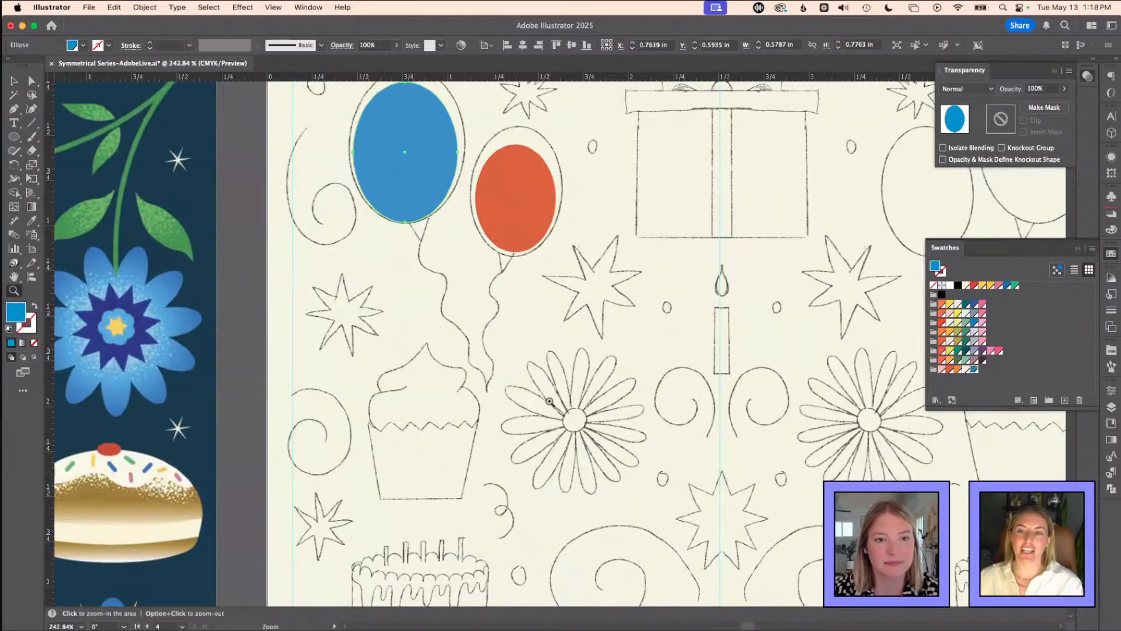
key("p")
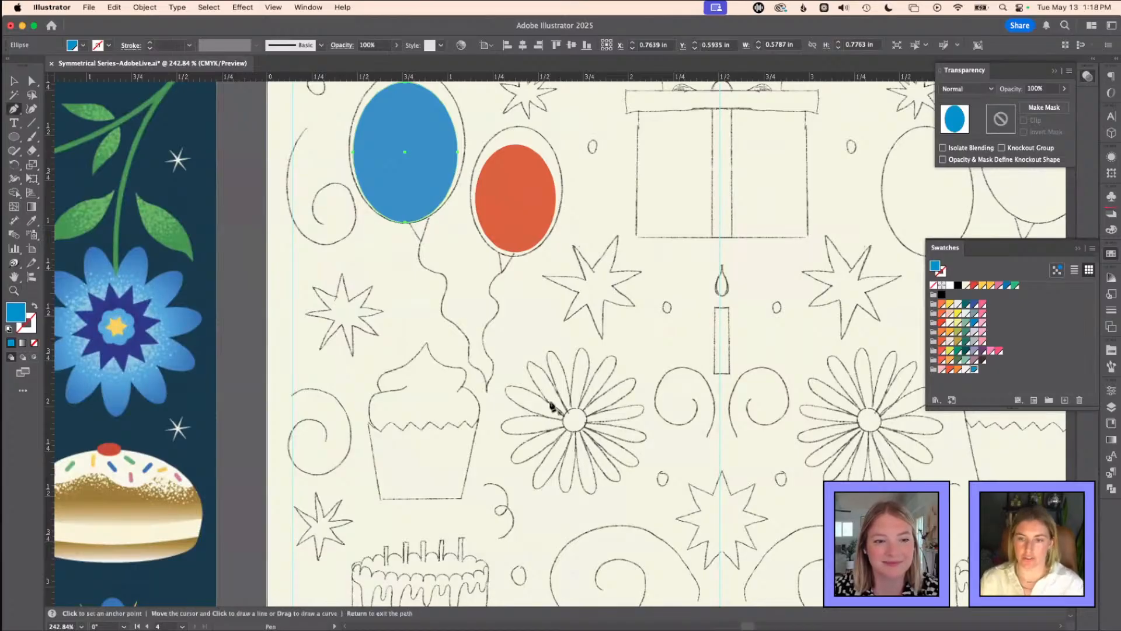
left_click(420, 240)
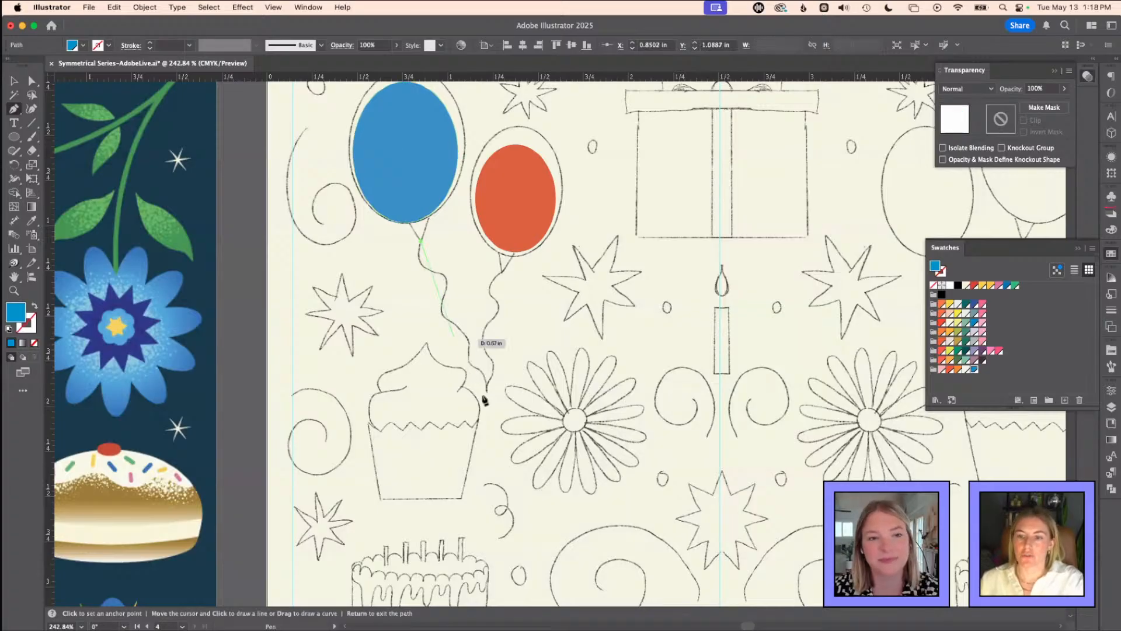
left_click(489, 396)
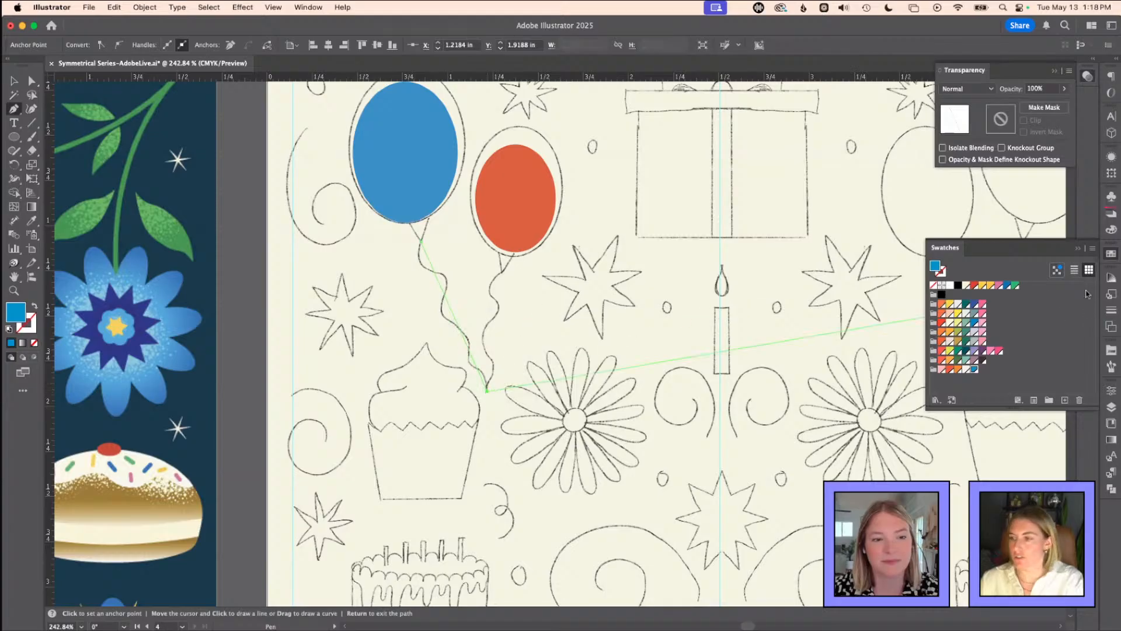
left_click(948, 349)
left_click(942, 294)
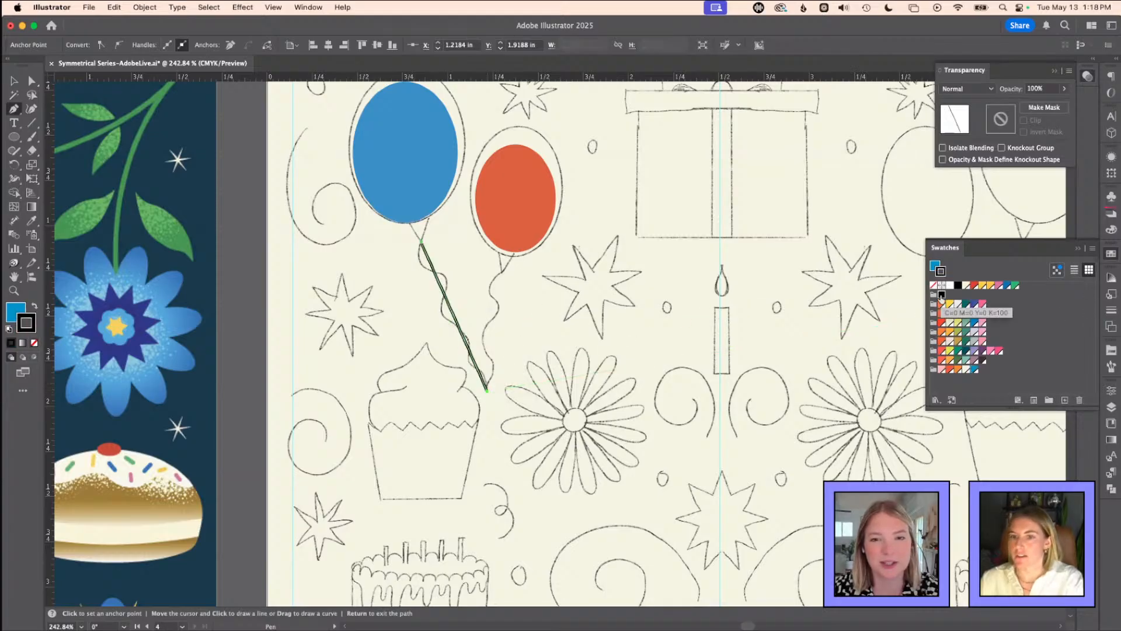
- Add a Zig Zag effect with smooth points to the blue balloon's straight string path, with the preview on
left_click(242, 8)
key("Escape")
left_click(1110, 157)
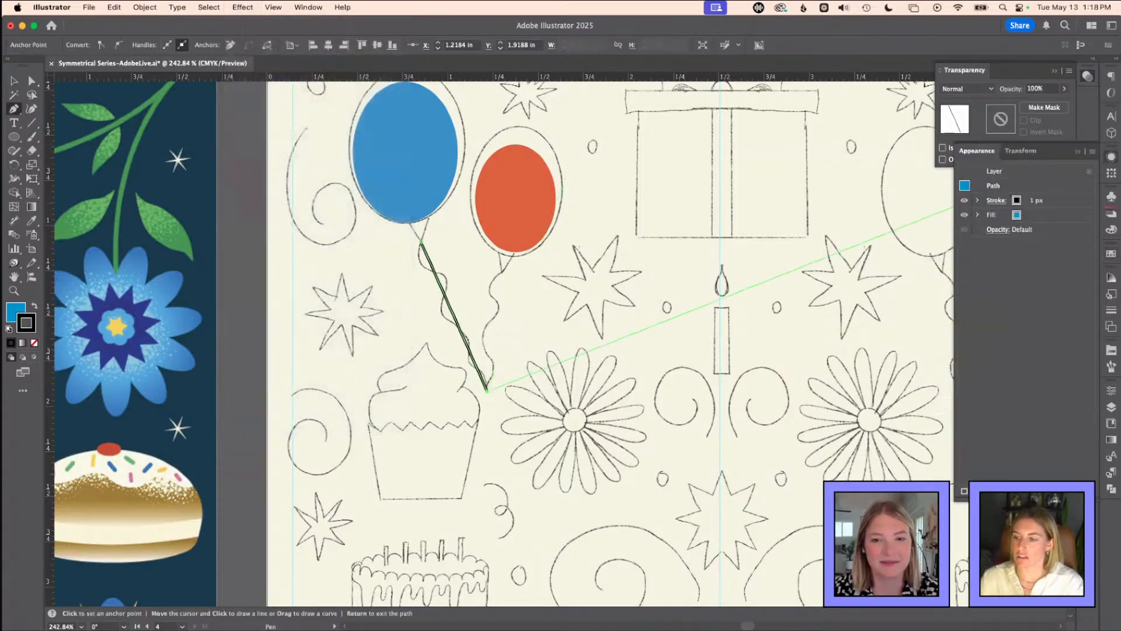
left_click(988, 490)
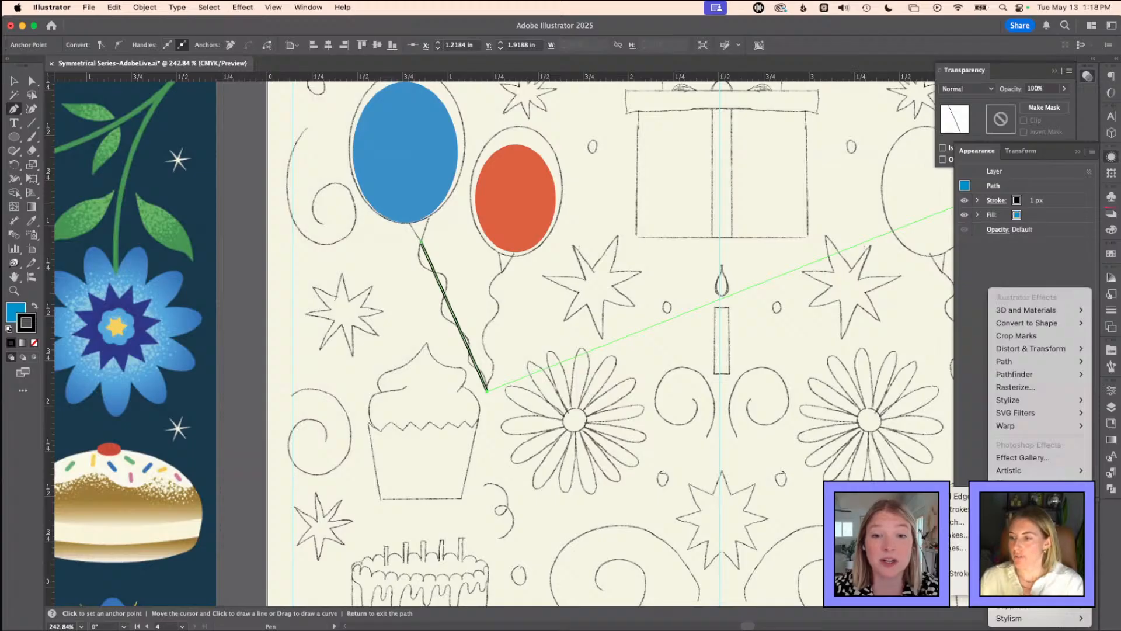
mouse_move(1019, 402)
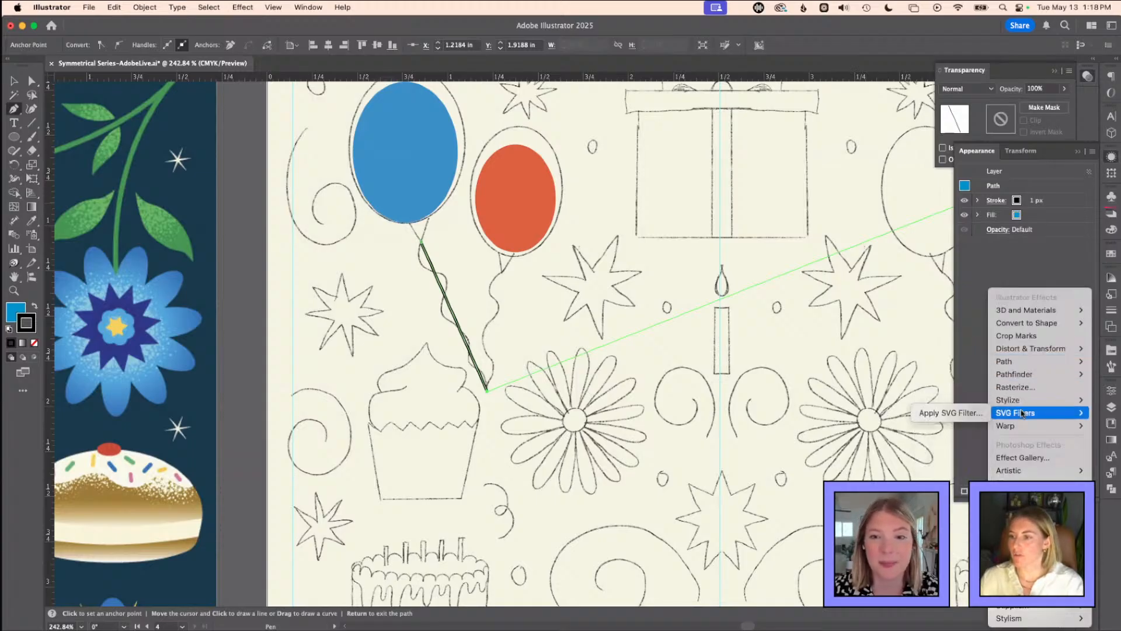
mouse_move(1014, 355)
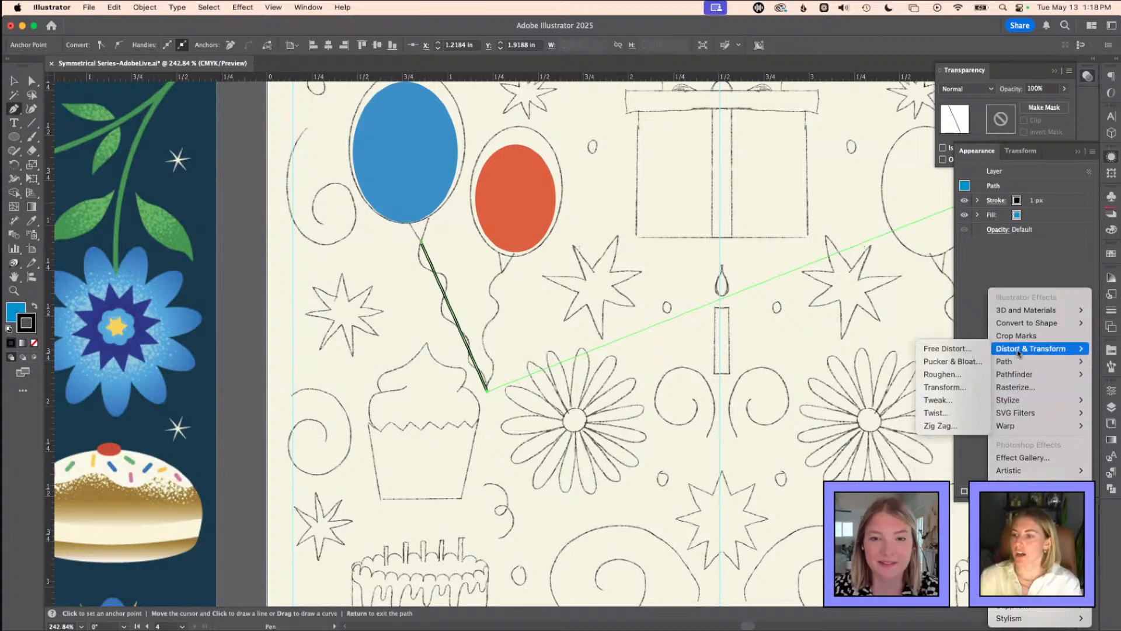
left_click(938, 426)
left_click_drag(581, 170, 753, 170)
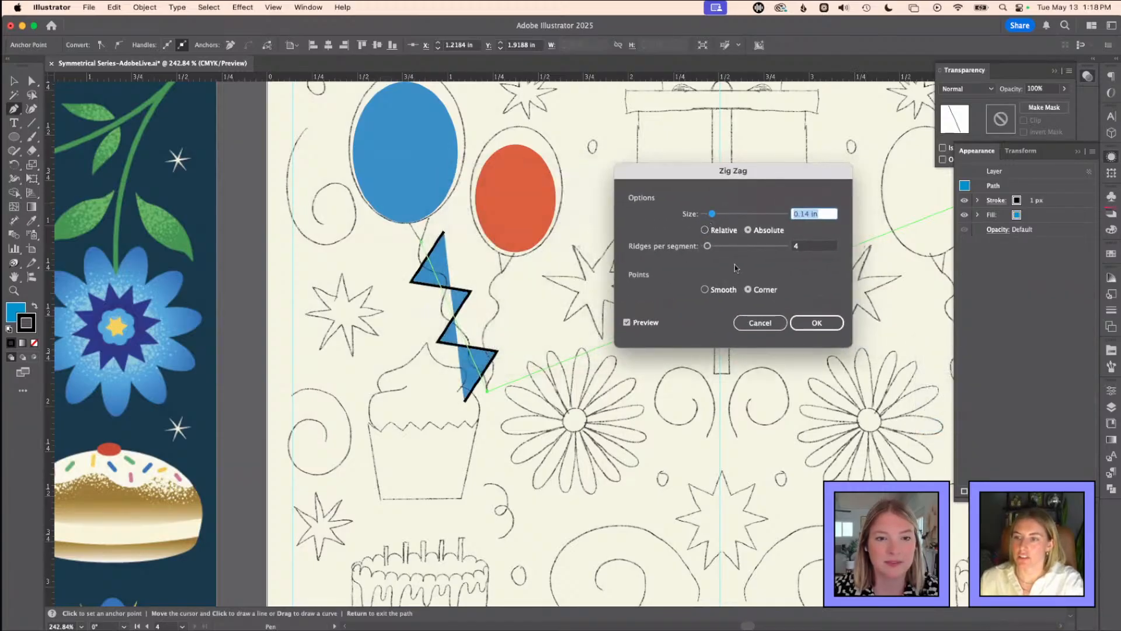
left_click(724, 290)
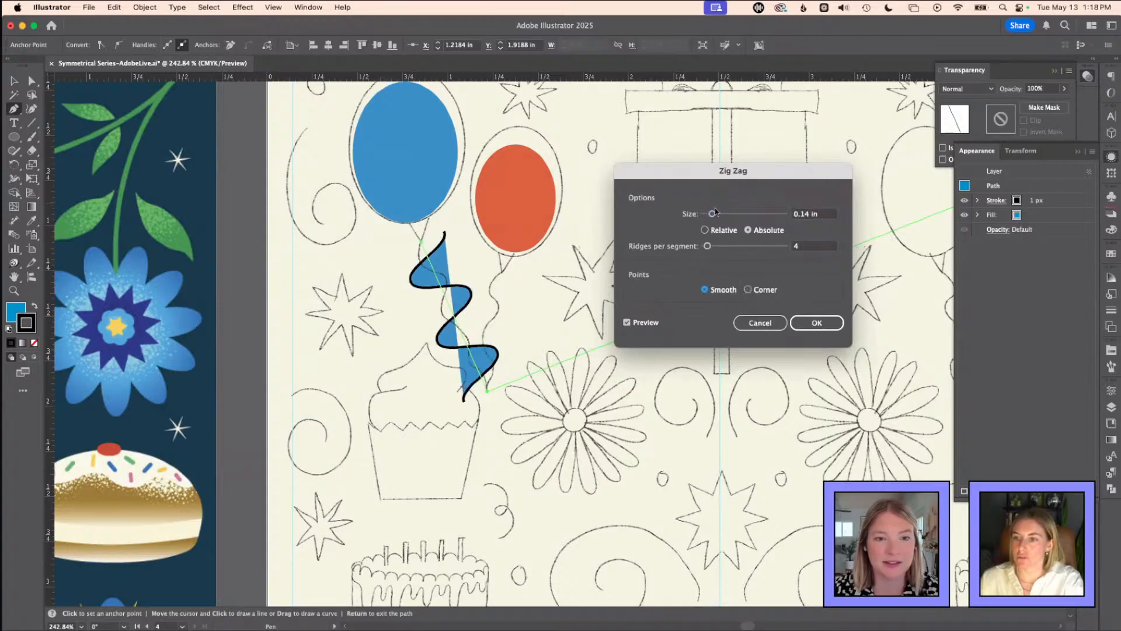
- Set the Zig Zag effect to 5 ridges per segment and an absolute size of 0.04 in, and apply it
left_click_drag(712, 213, 712, 248)
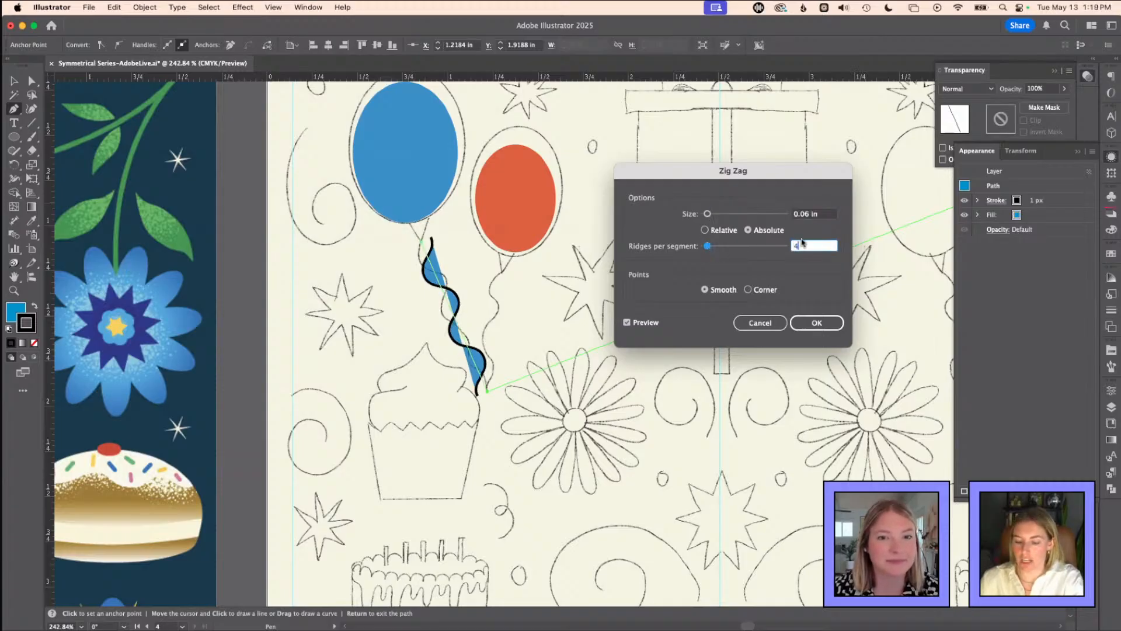
key("Tab")
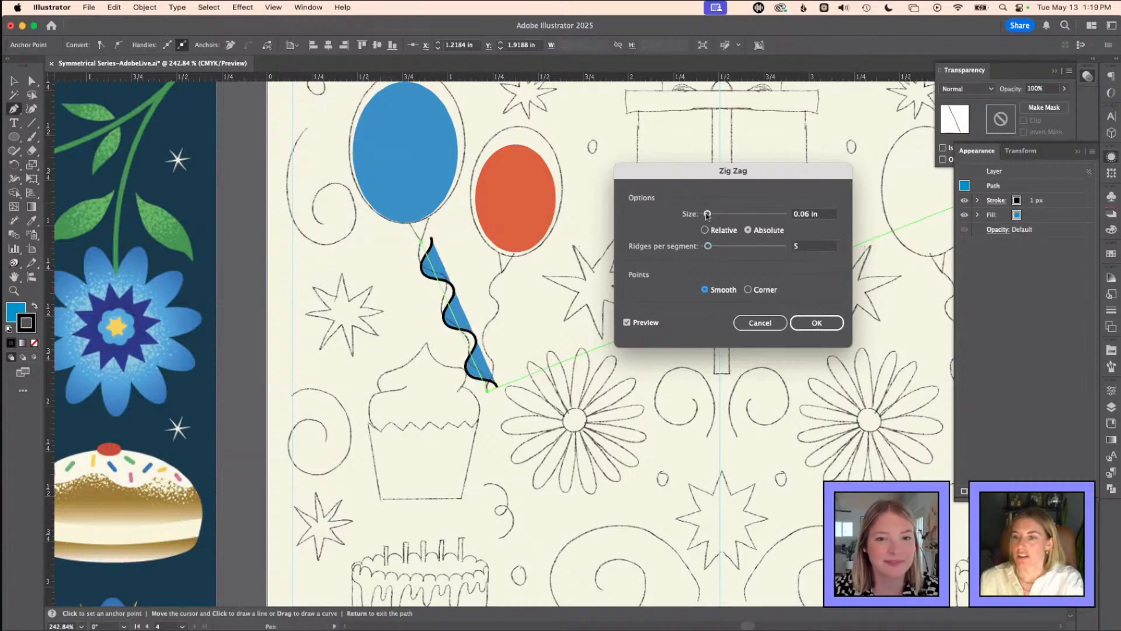
left_click(811, 216)
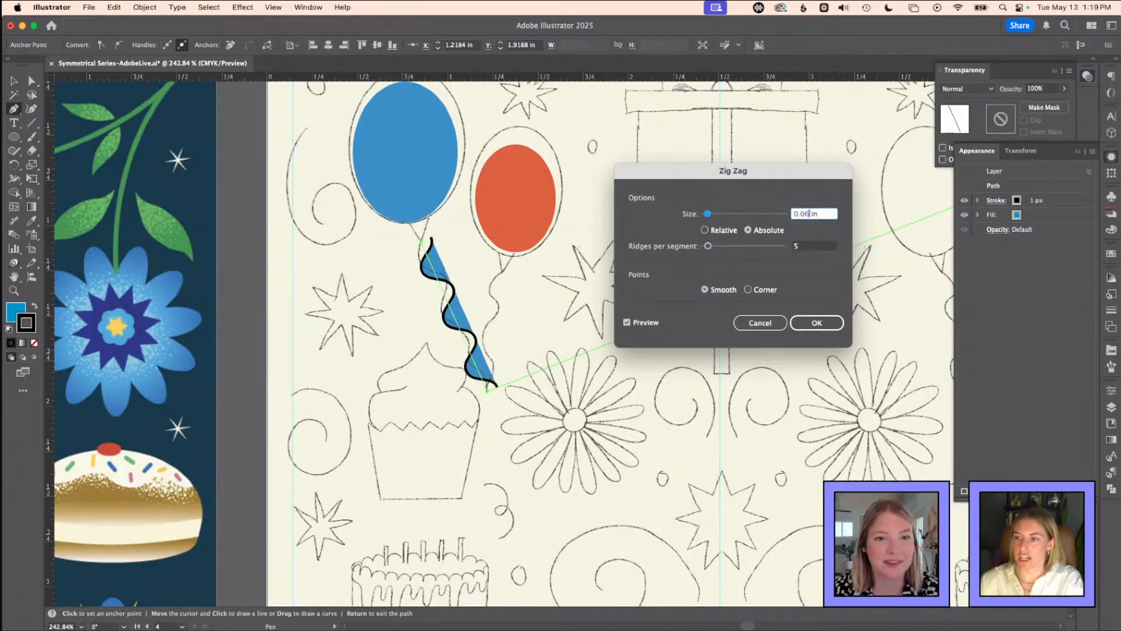
key("BackSpace")
type("3")
key("Tab")
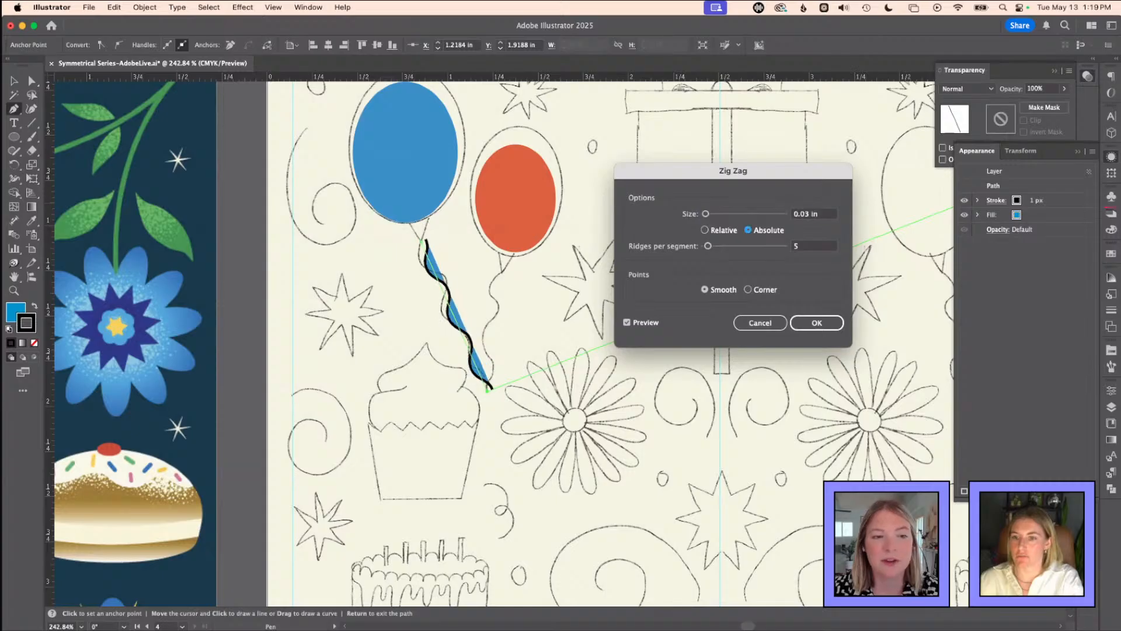
left_click(807, 214)
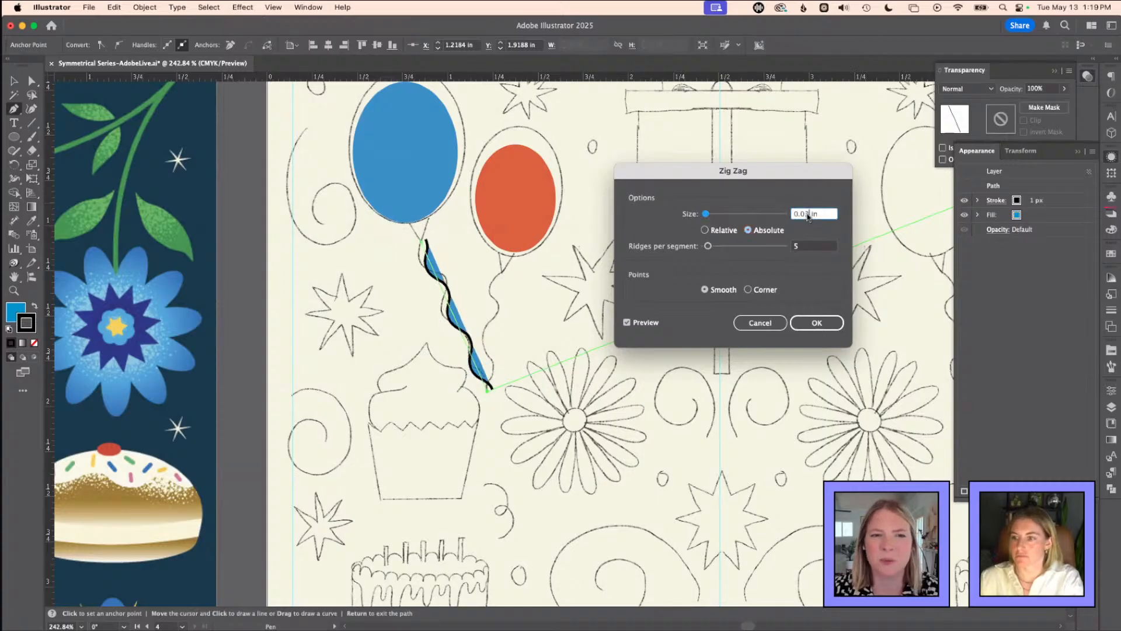
type("4")
key("Tab")
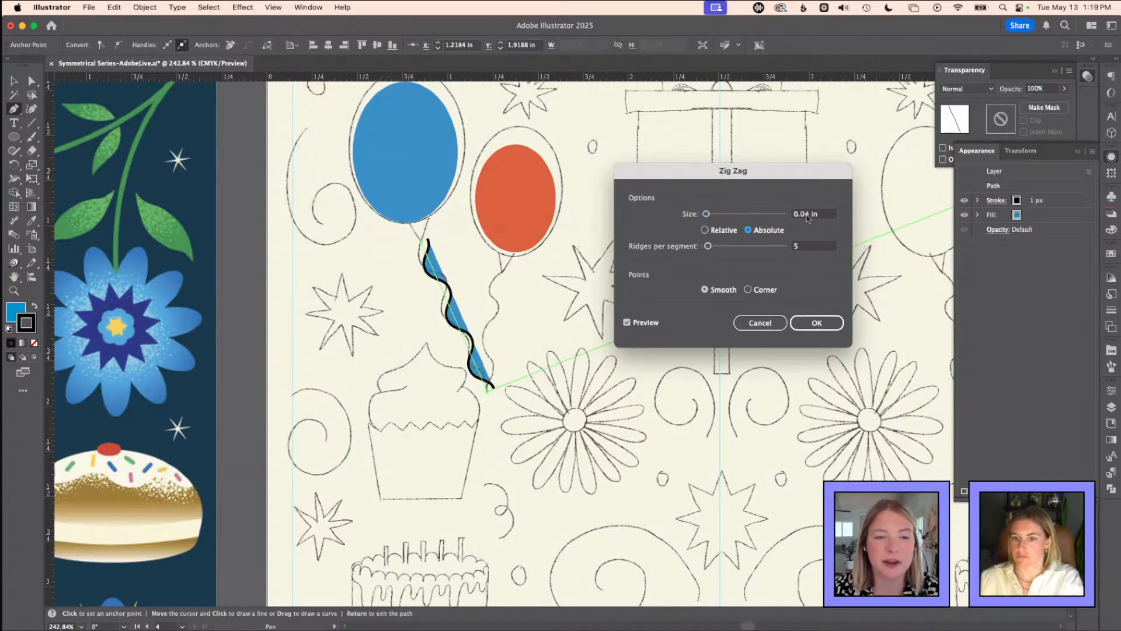
left_click(816, 323)
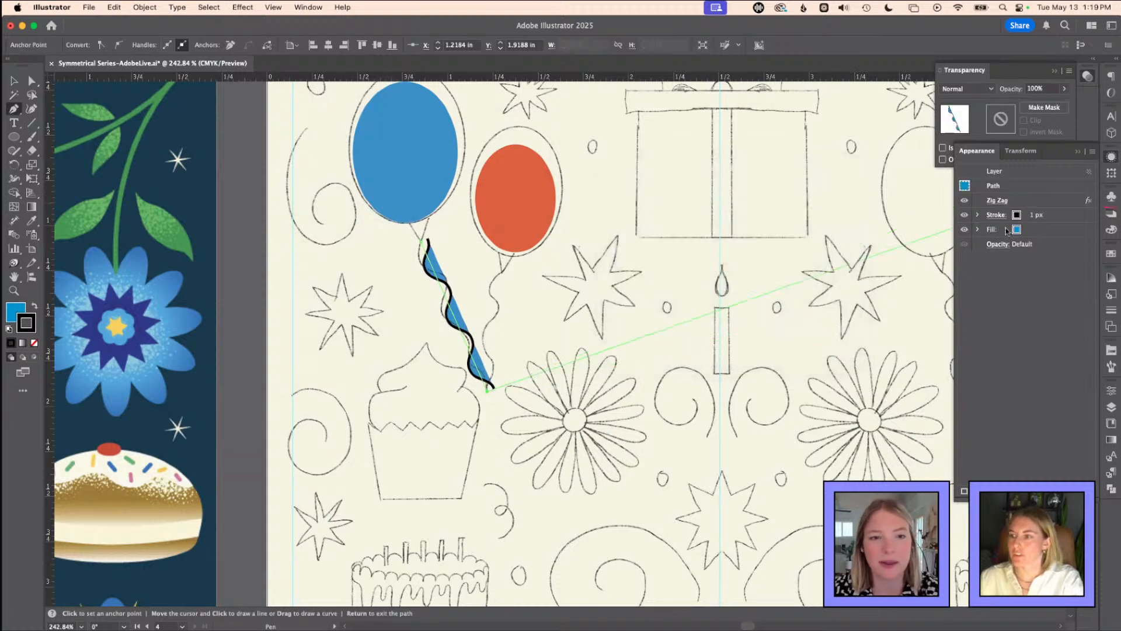
- Remove the fill from the blue balloon's wavy string and move the string slightly to align with its sketched line
left_click(1007, 232)
key("slash")
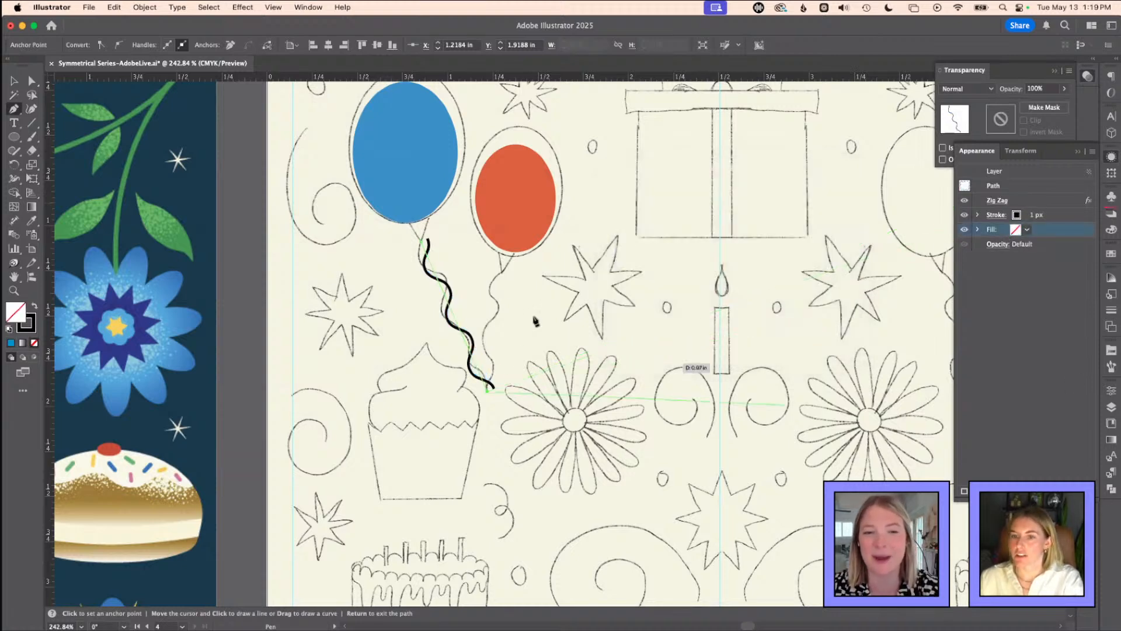
key("a")
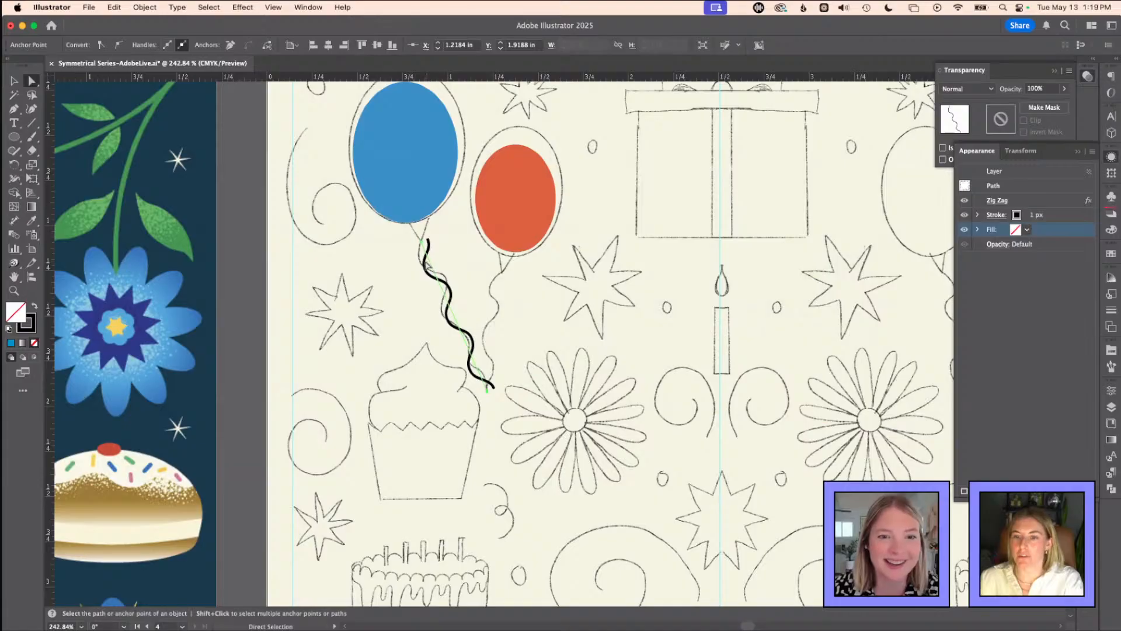
left_click_drag(429, 249, 458, 244)
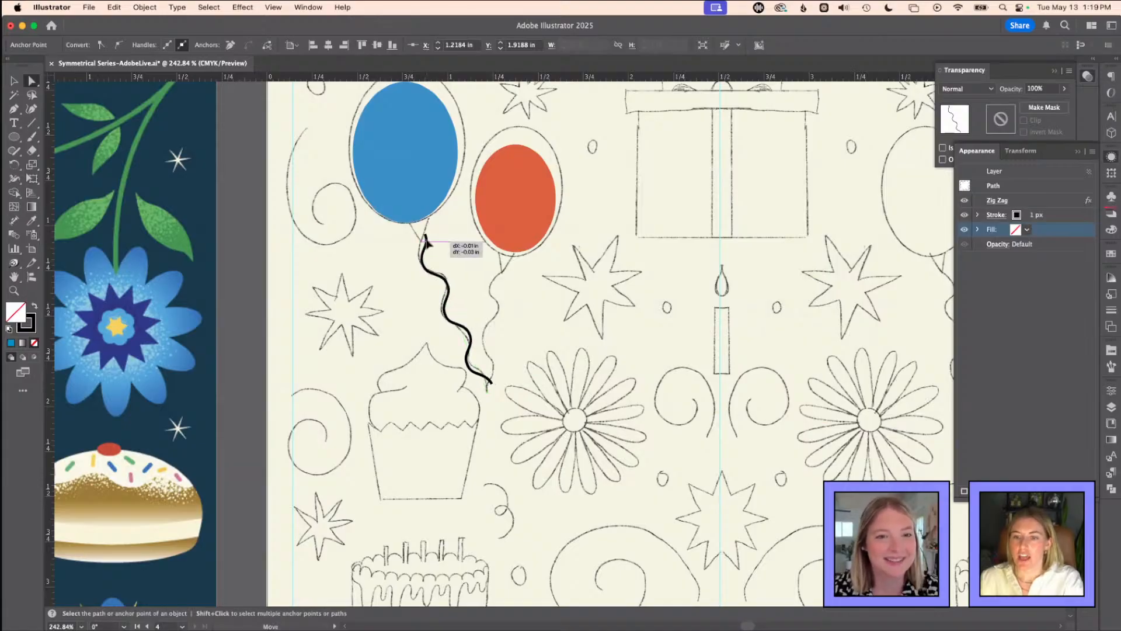
key("z")
left_click(547, 306, "super")
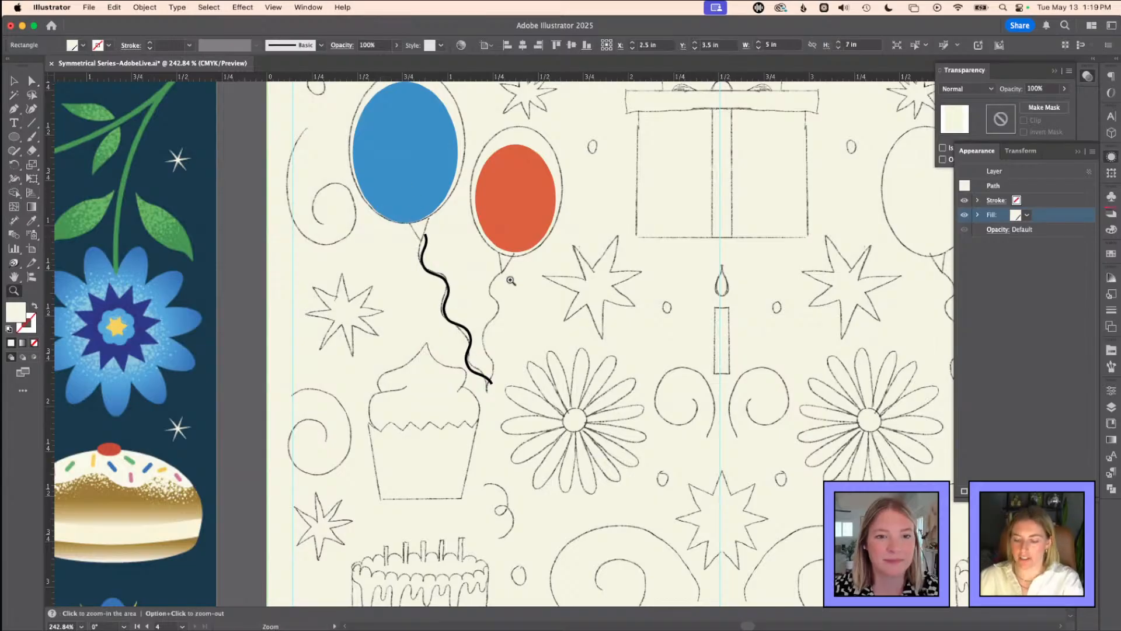
- Draw a seven-point zigzag Pen path along the red-orange balloon's sketched string, from the knot to the string's lower end
key("p")
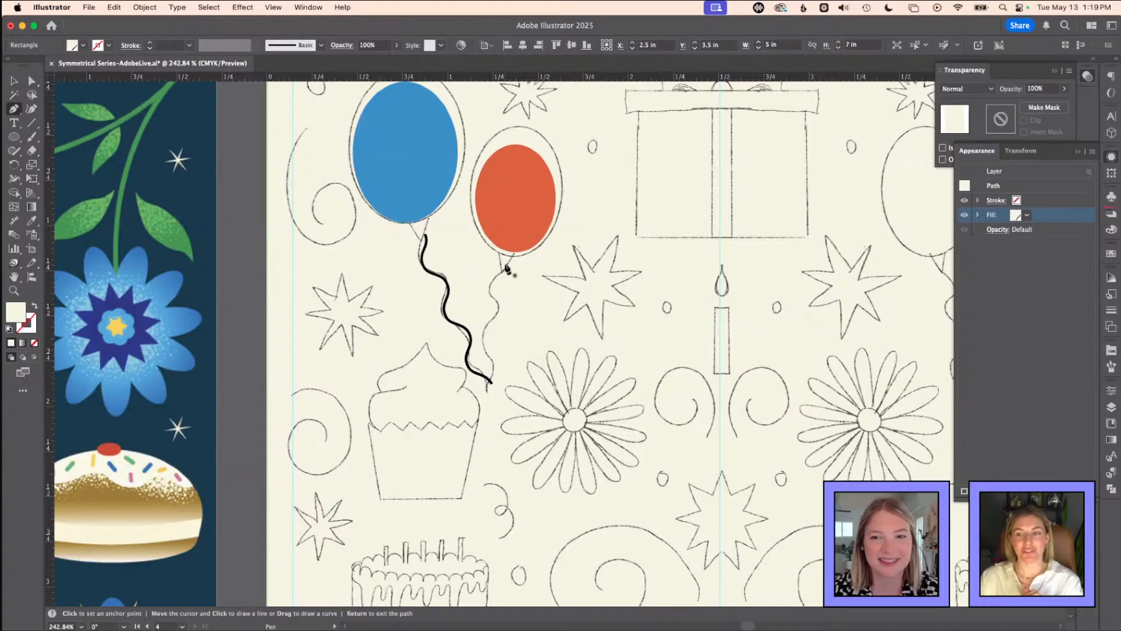
left_click(505, 265)
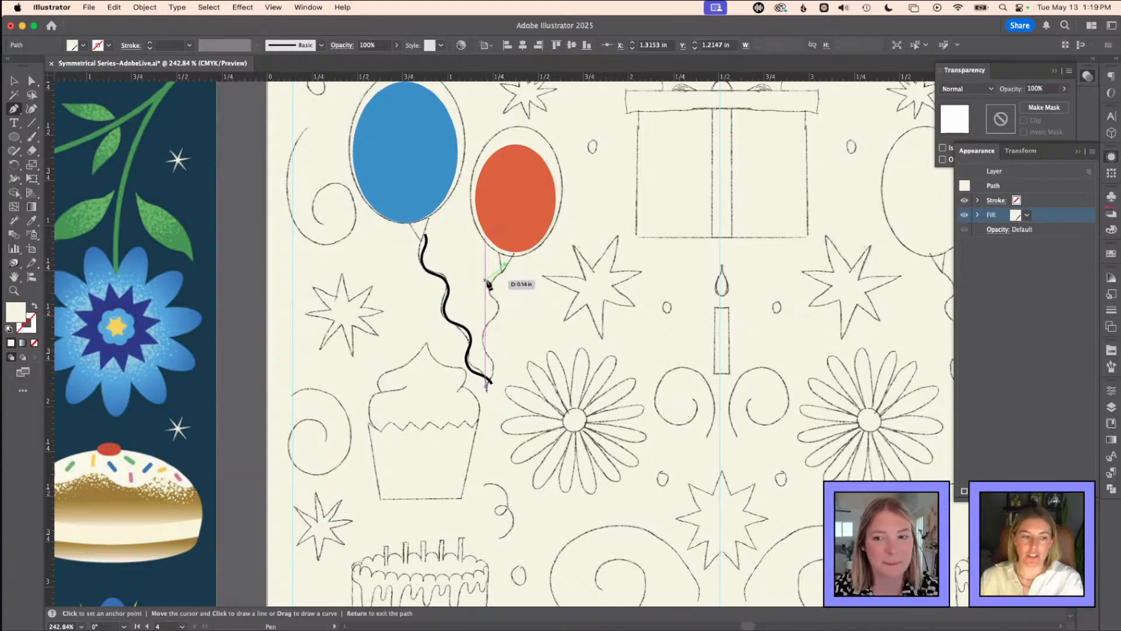
left_click(485, 282)
left_click(505, 308)
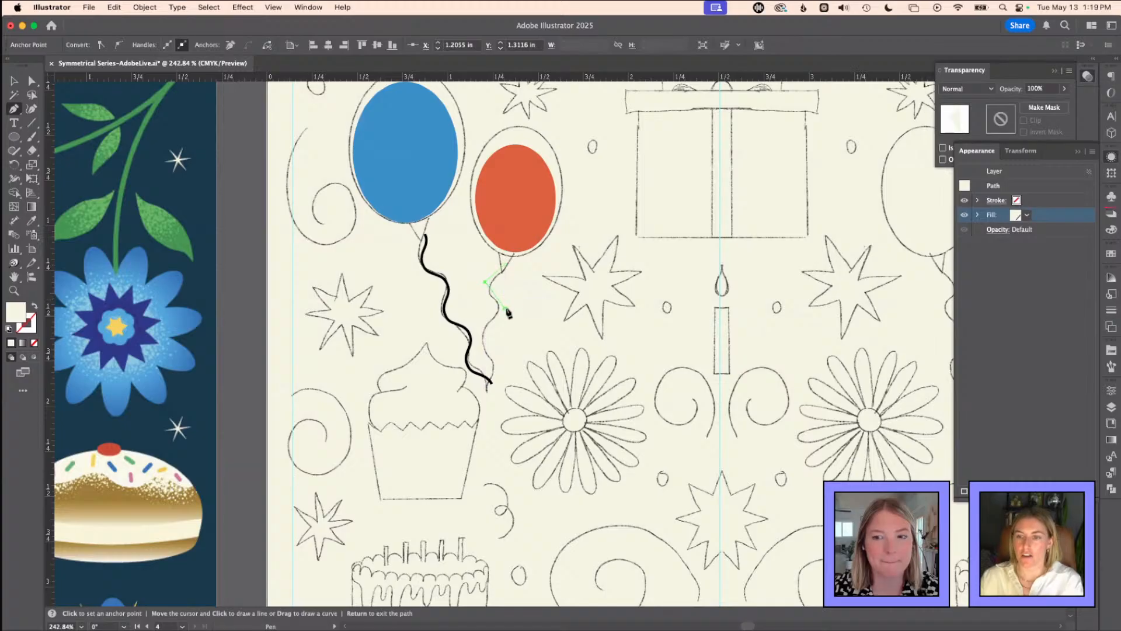
left_click(479, 325)
left_click(501, 353)
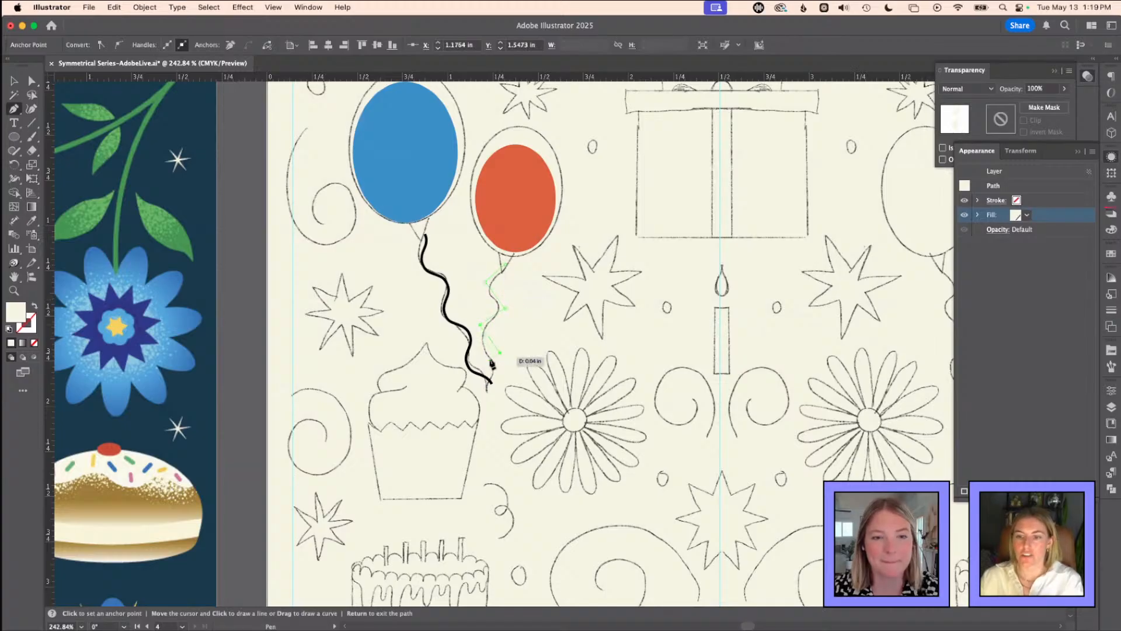
left_click(485, 365)
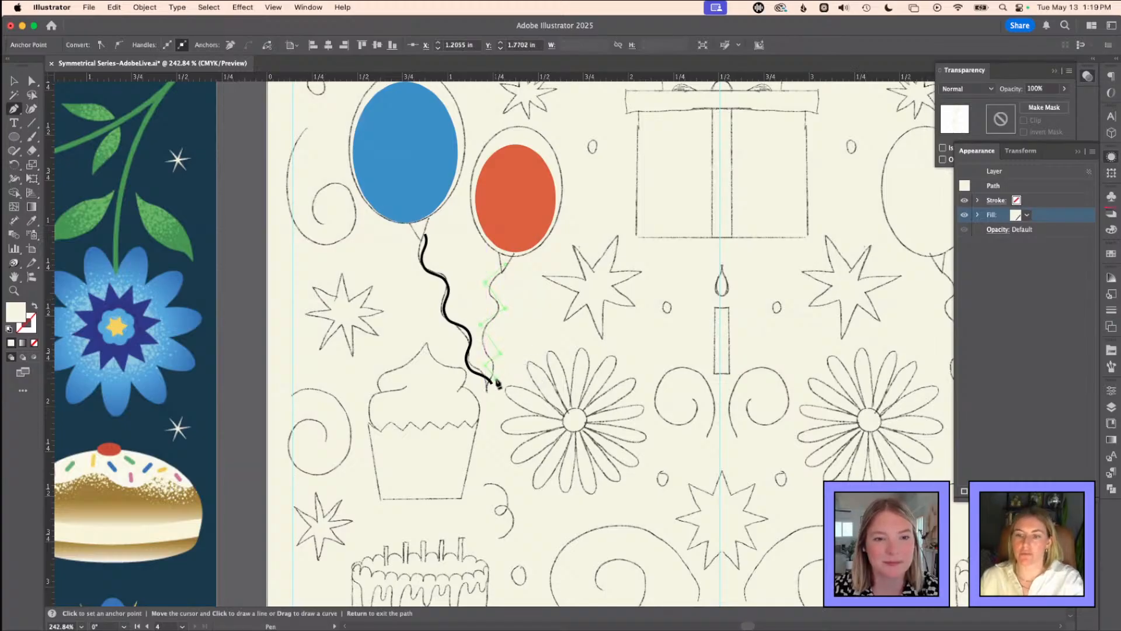
left_click(495, 381)
- Try to copy the blue balloon string's appearance onto the zigzag path with the Eyedropper, and undo it
key("z")
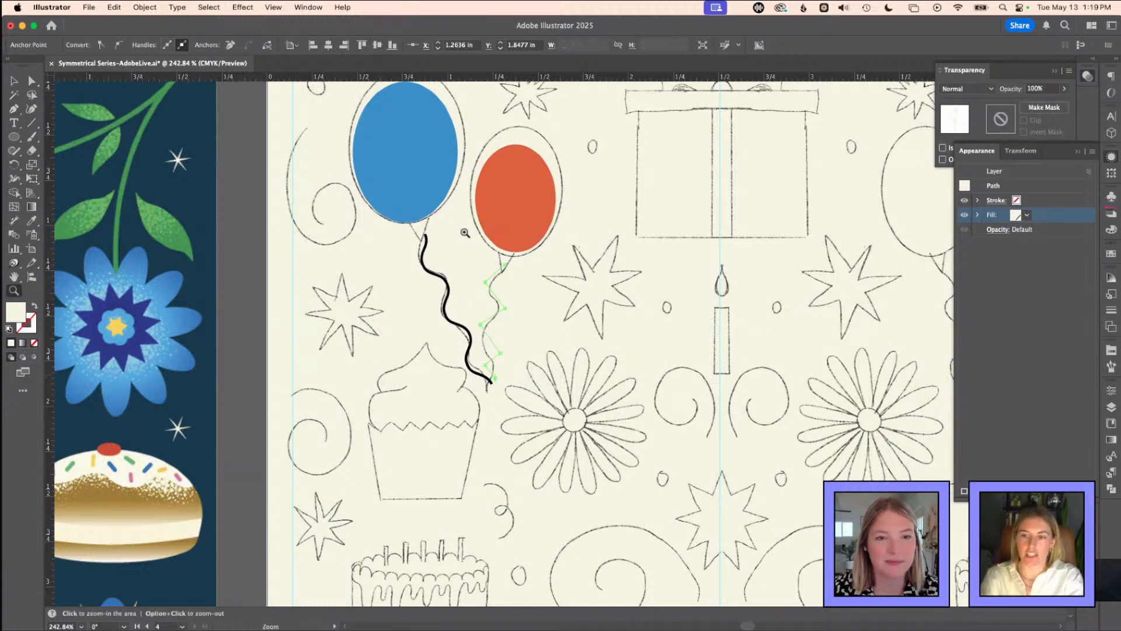
left_click_drag(485, 381, 535, 198)
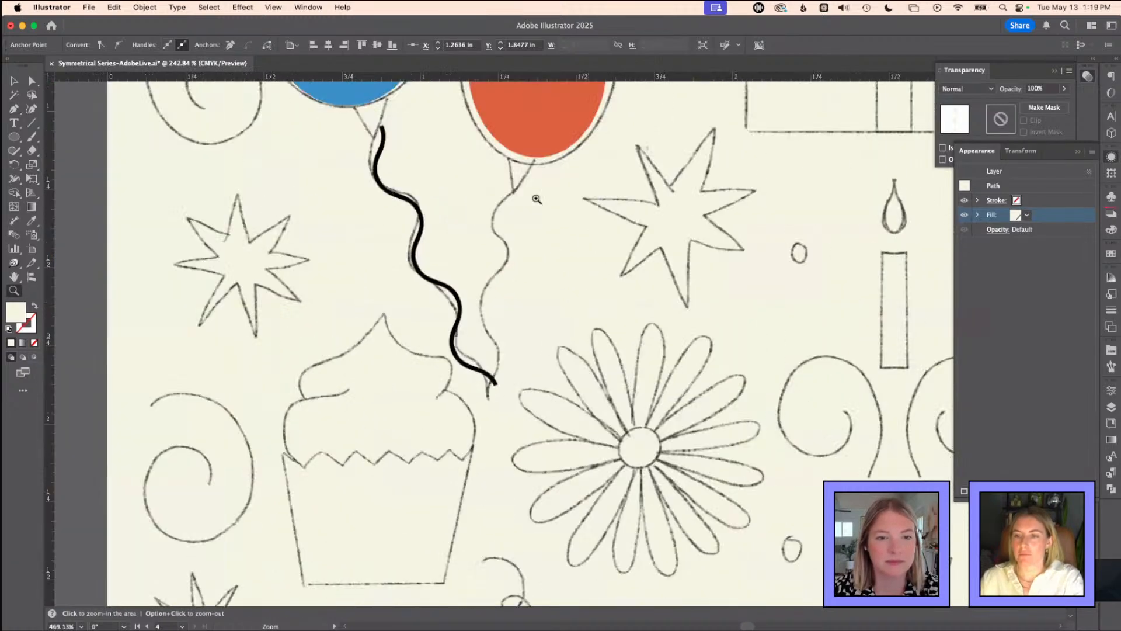
key("a")
key("i")
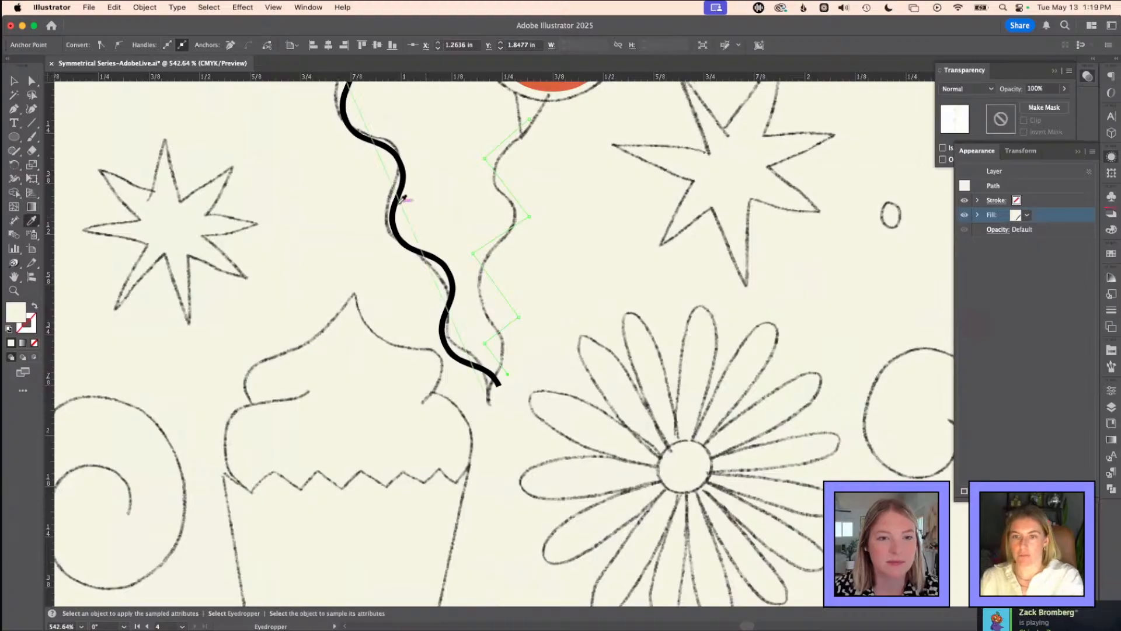
left_click(400, 199)
key("super+z")
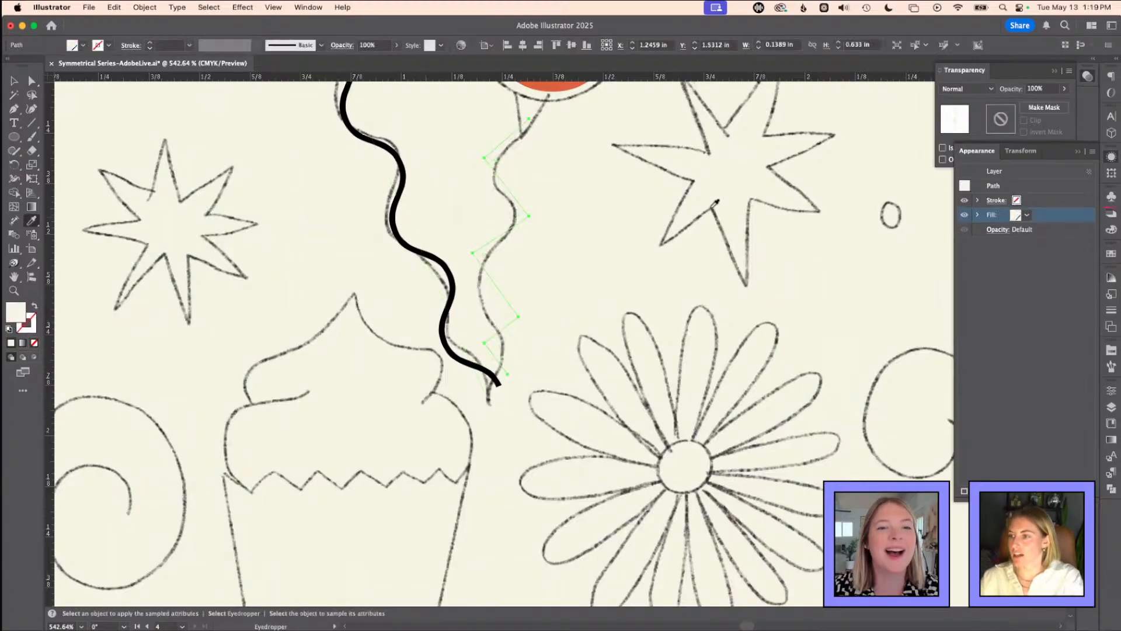
key("a")
key("i")
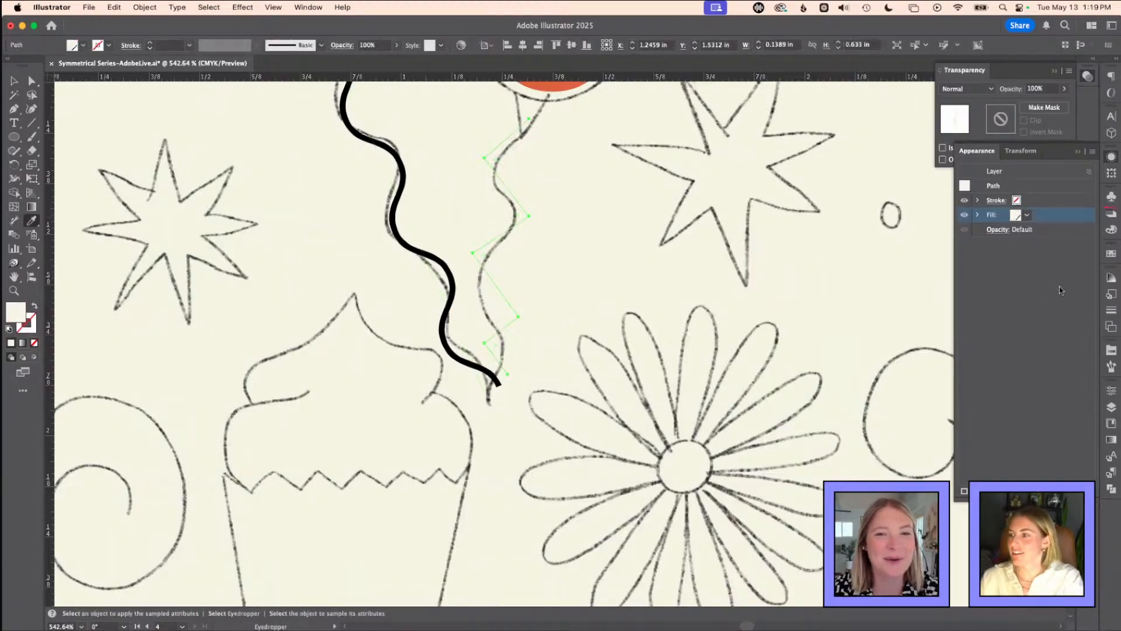
- Give the zigzag path a black stroke and no fill
left_click(1113, 255)
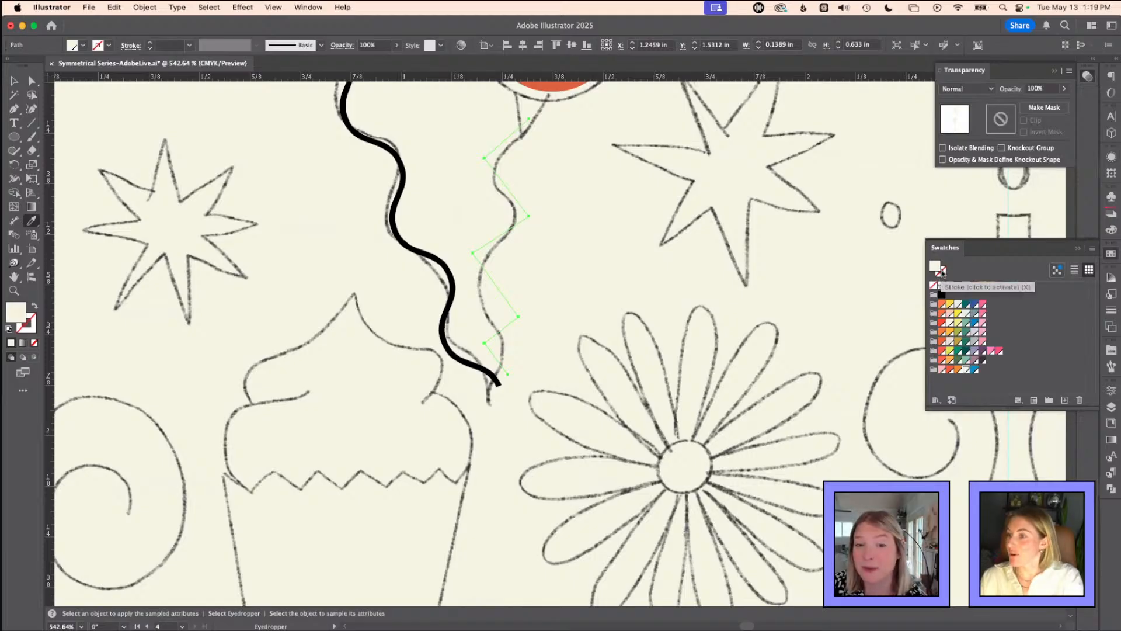
left_click(941, 272)
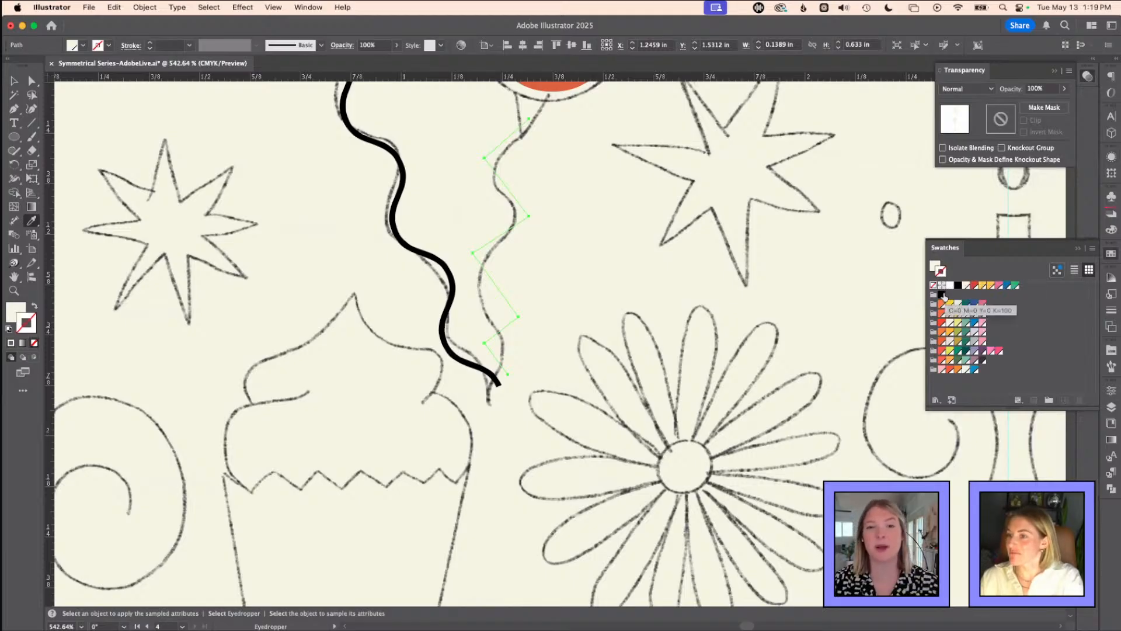
left_click(958, 285)
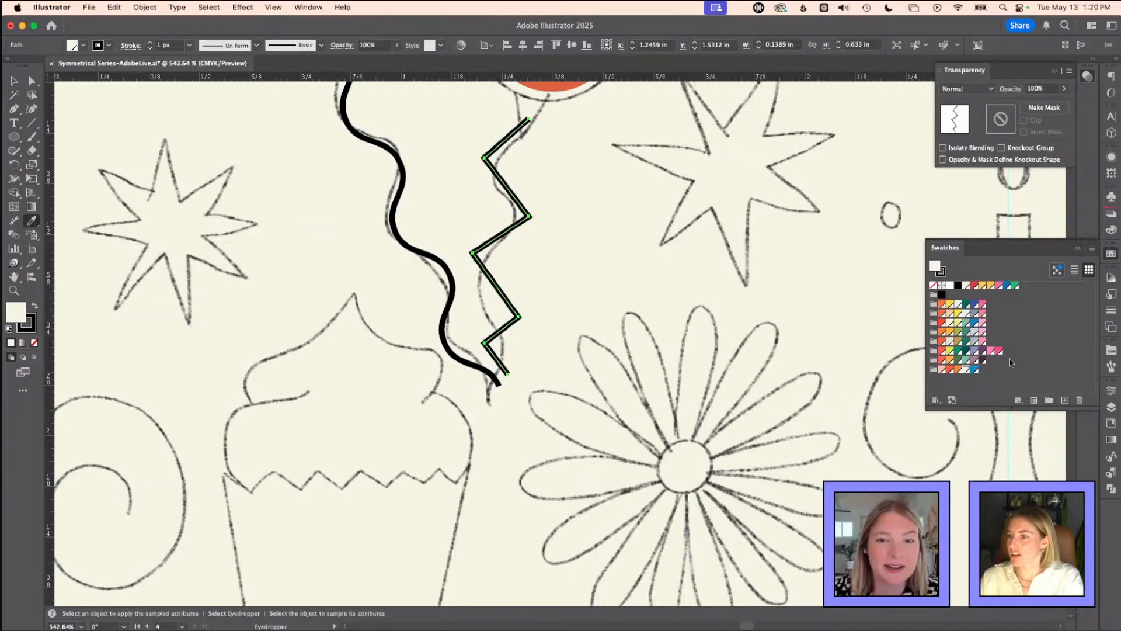
left_click(933, 285)
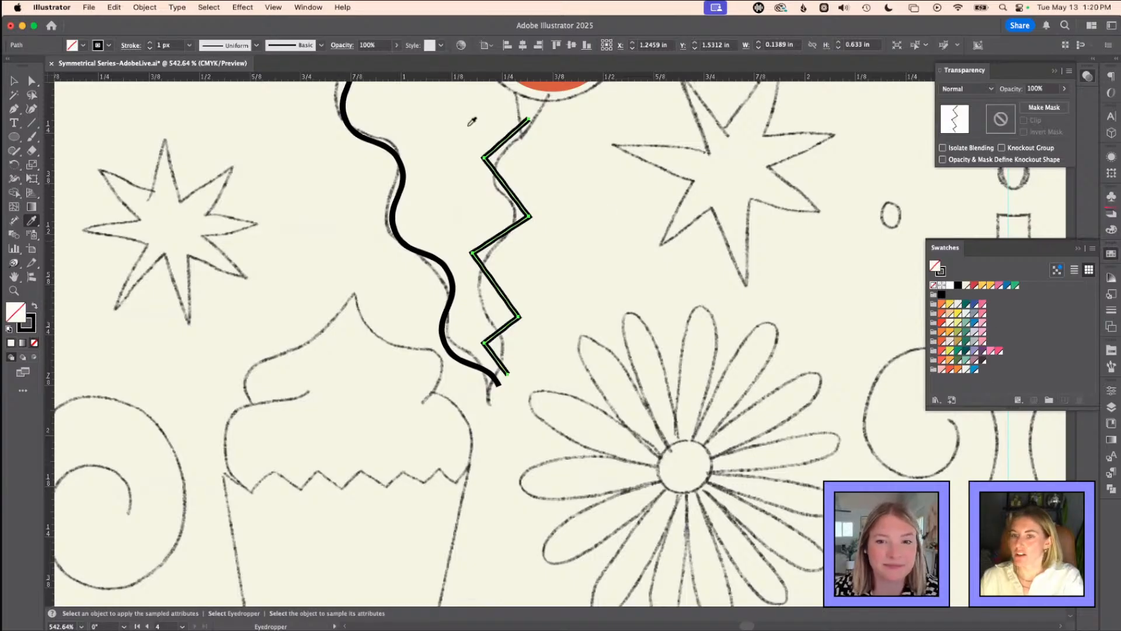
- Select the zigzag path's second anchor point and open its corner type, radius and rounding options
key("a")
left_click(528, 119)
left_click(484, 158)
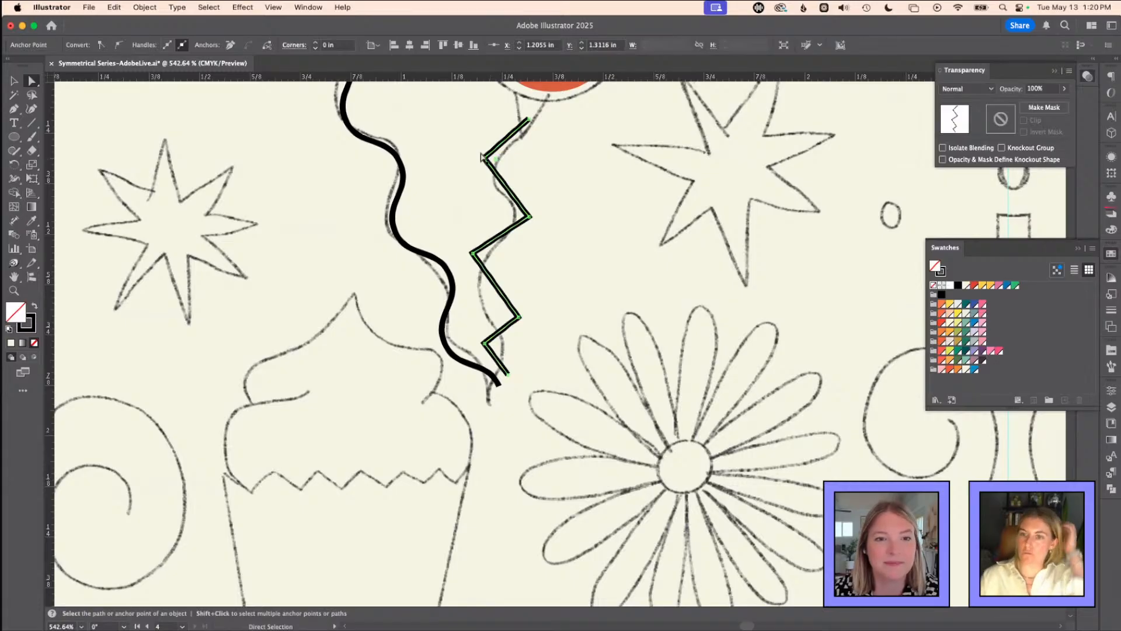
left_click_drag(484, 158, 484, 158)
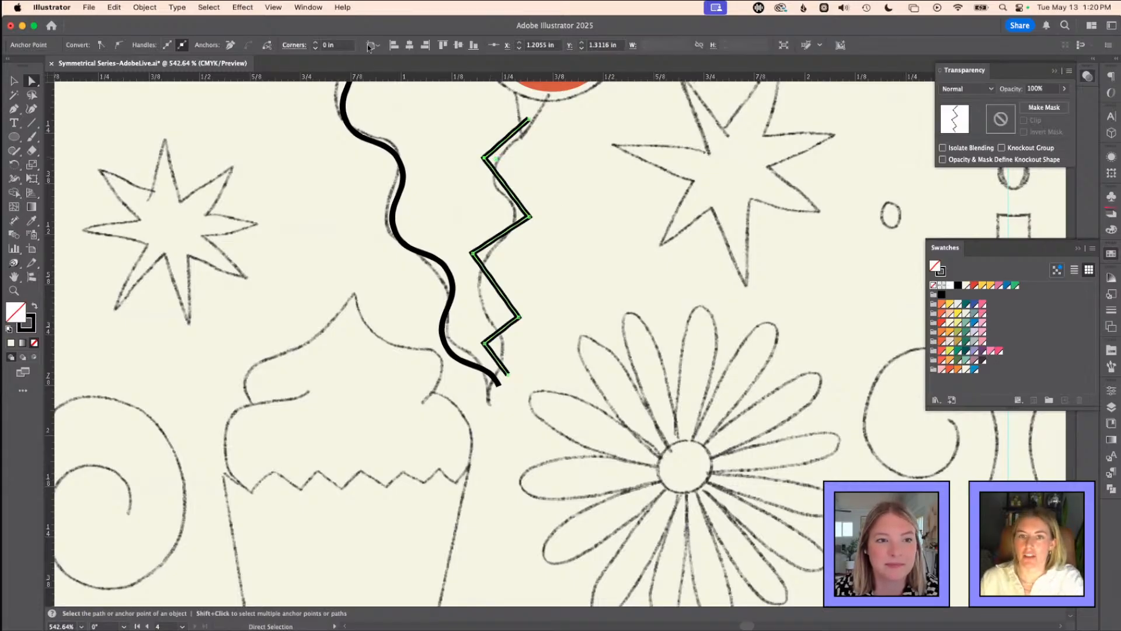
left_click(290, 46)
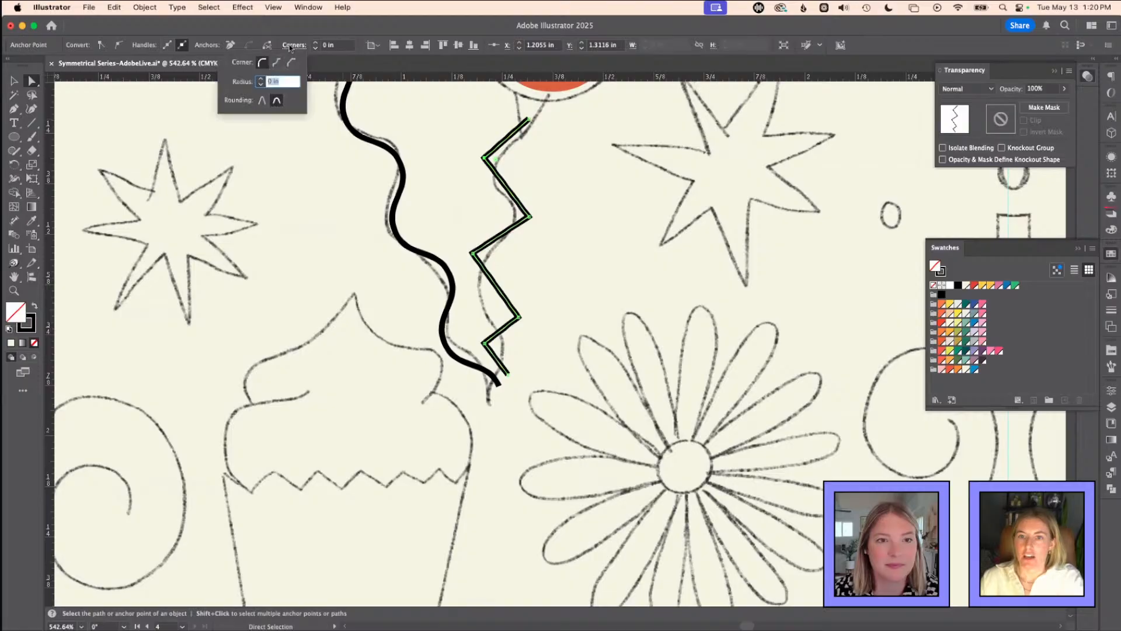
left_click(268, 102)
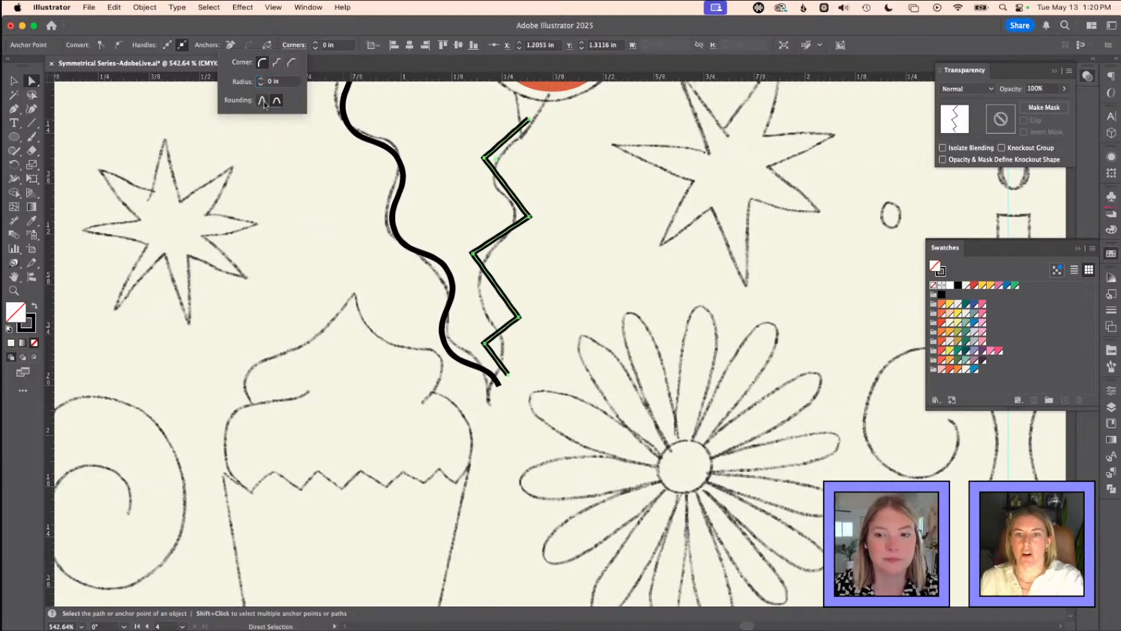
- Select the entire zigzag path so the corner widgets at all its bends can be edited directly
left_click(528, 218)
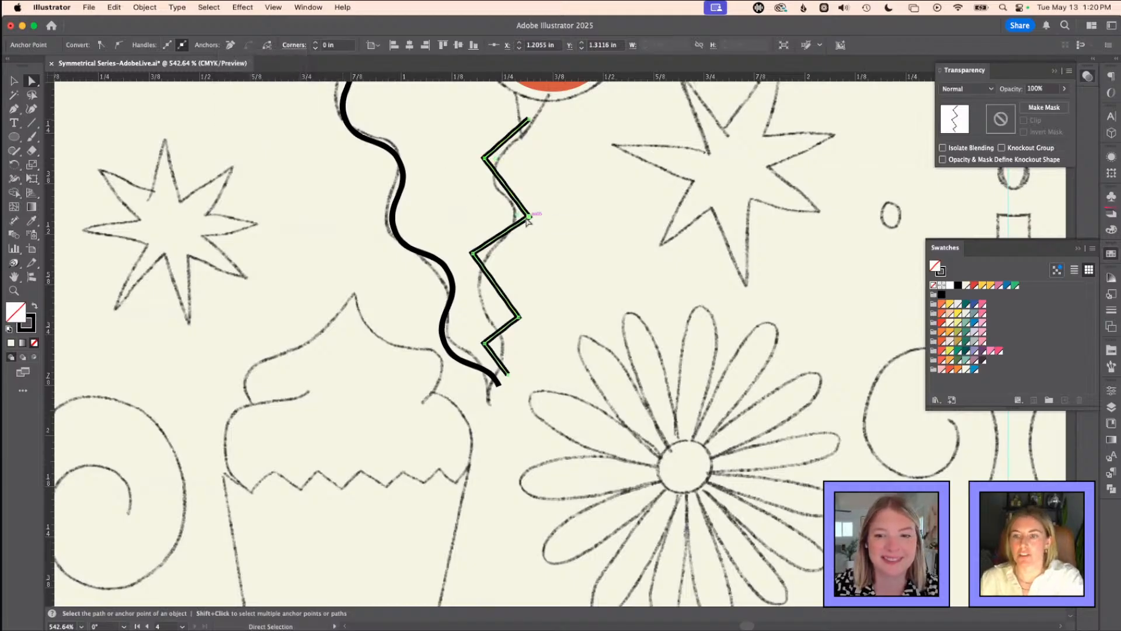
left_click_drag(37, 85, 64, 100)
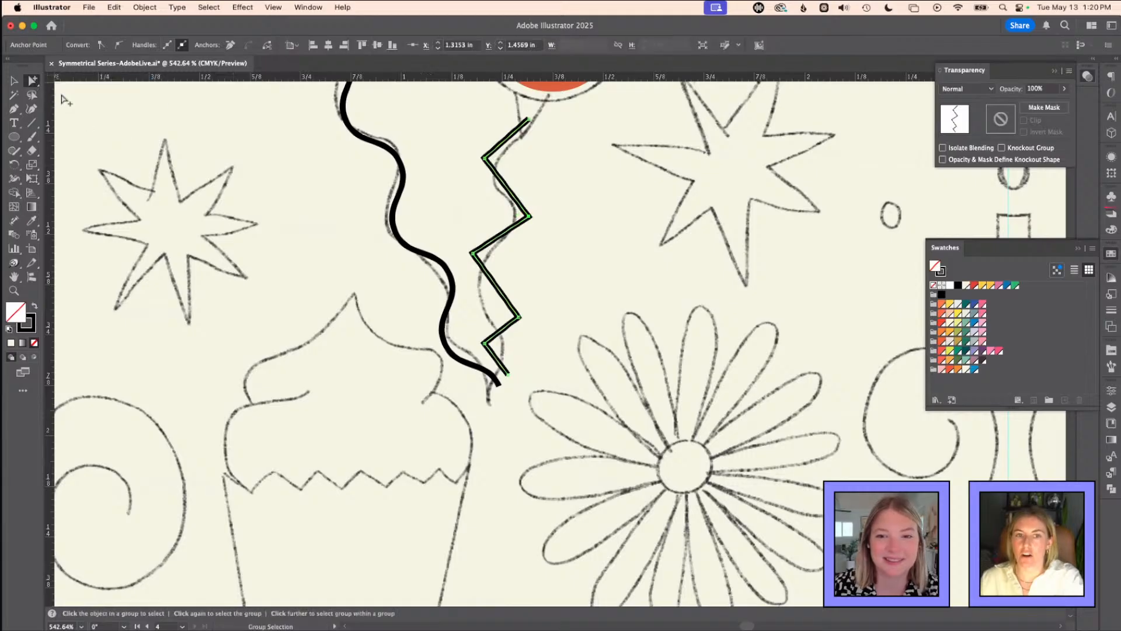
left_click(486, 161)
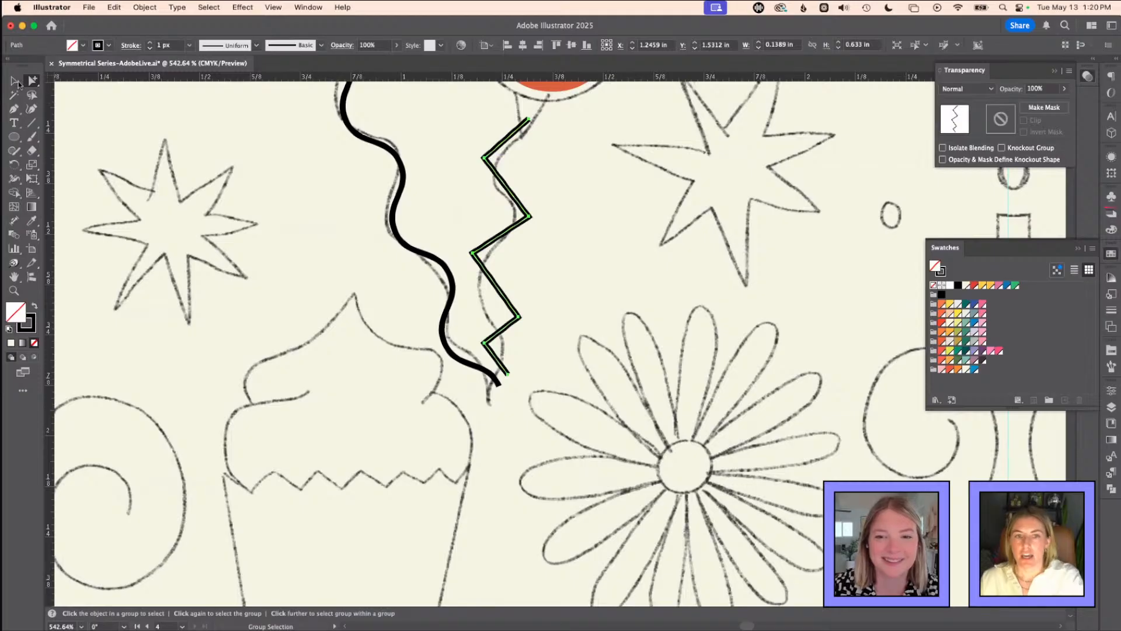
key("a")
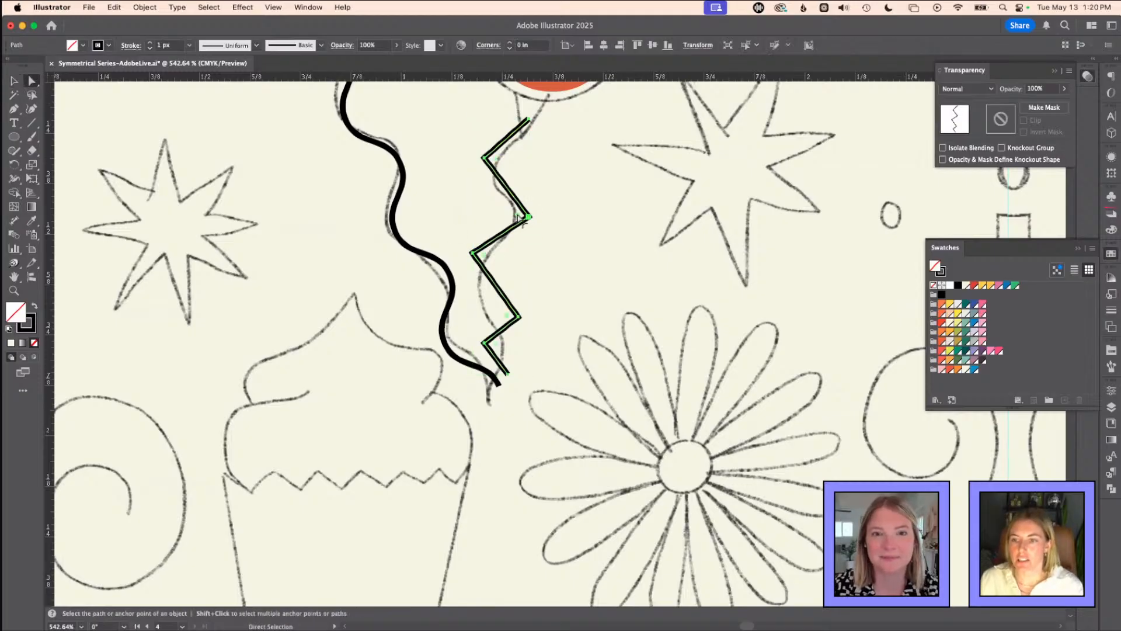
left_click(519, 221)
key("super+plus")
key("super+plus")
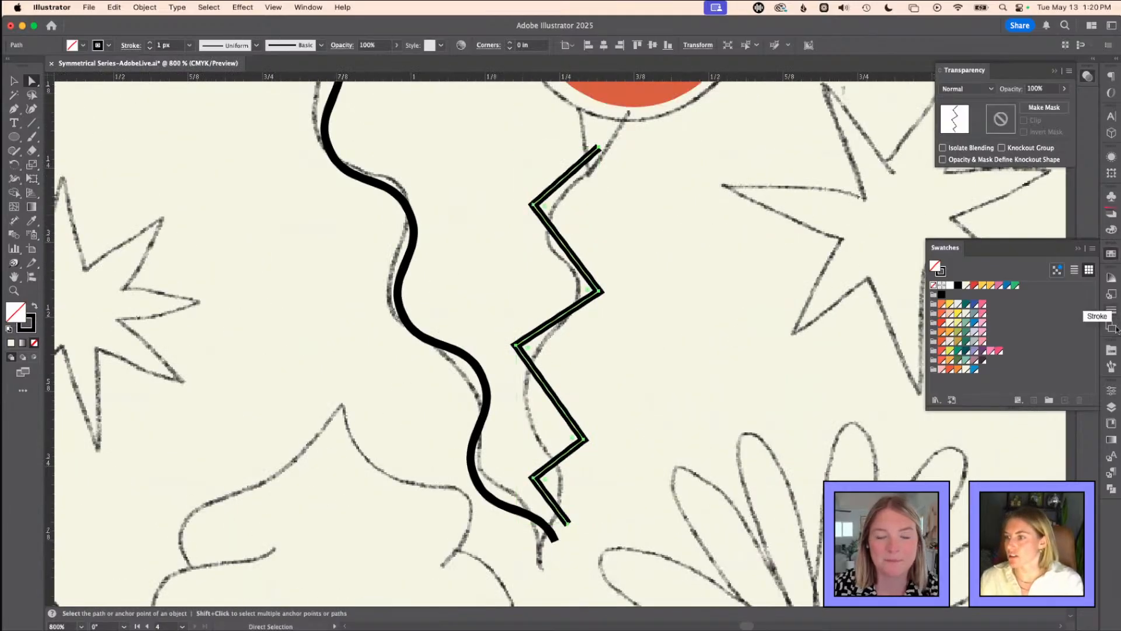
- Select all artwork on Layer 3 and set the layer's colour to Magenta
left_click(1112, 407)
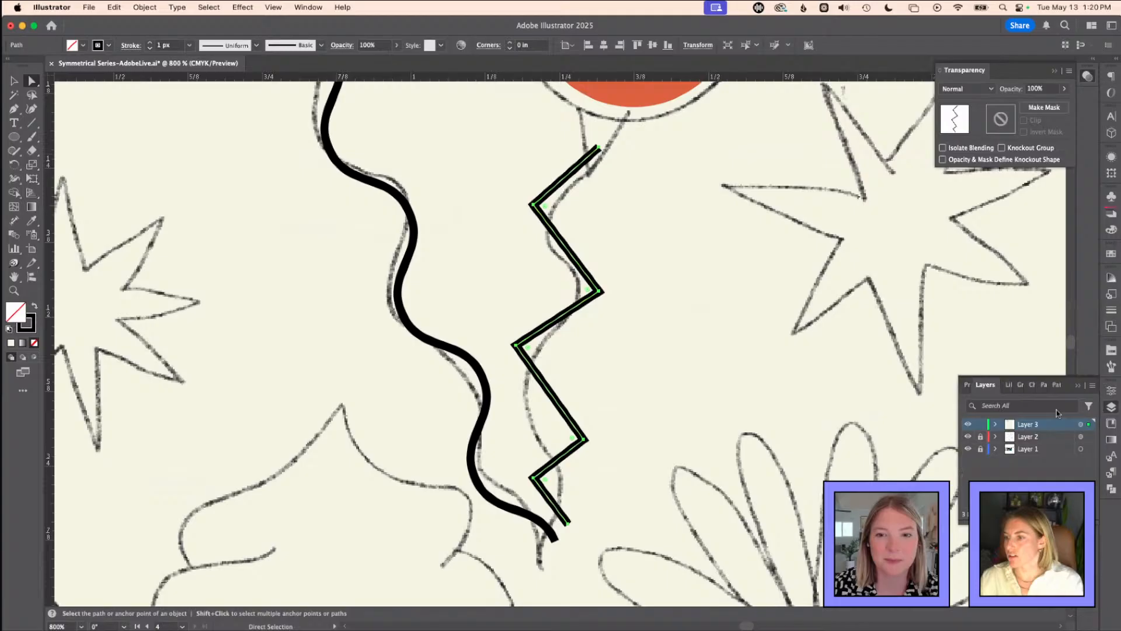
left_click(994, 424)
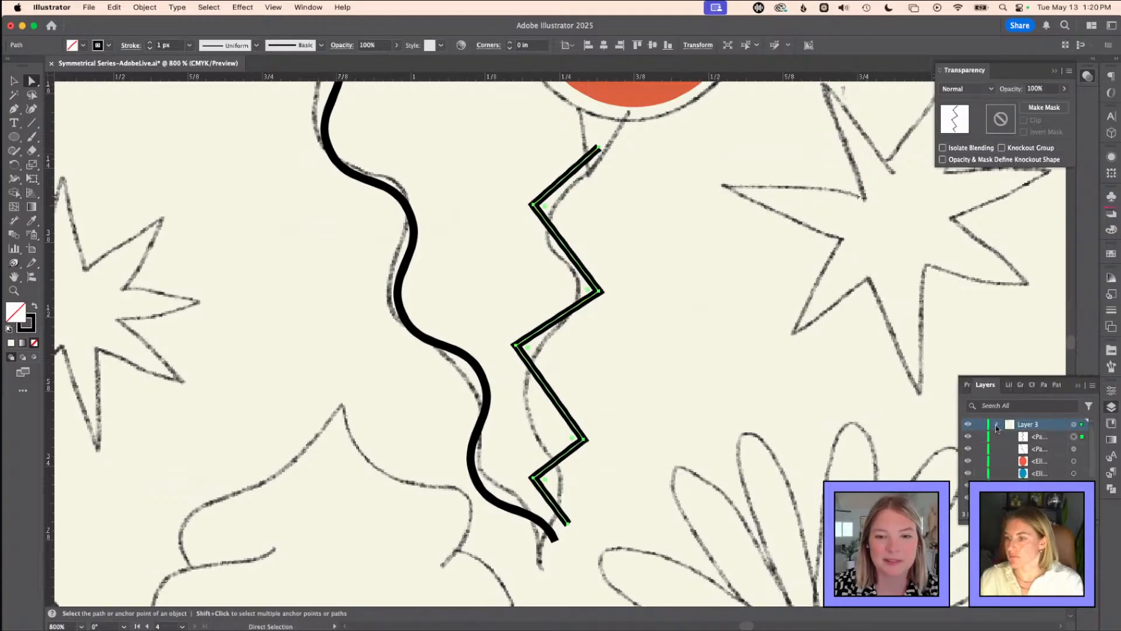
left_click(995, 425)
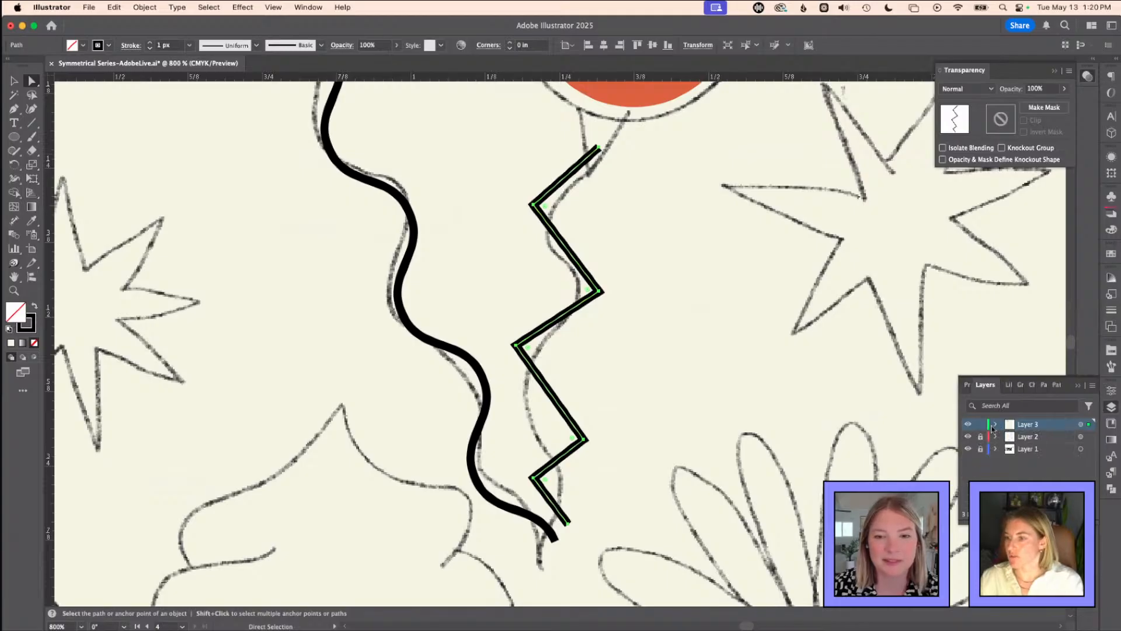
left_click(1089, 426)
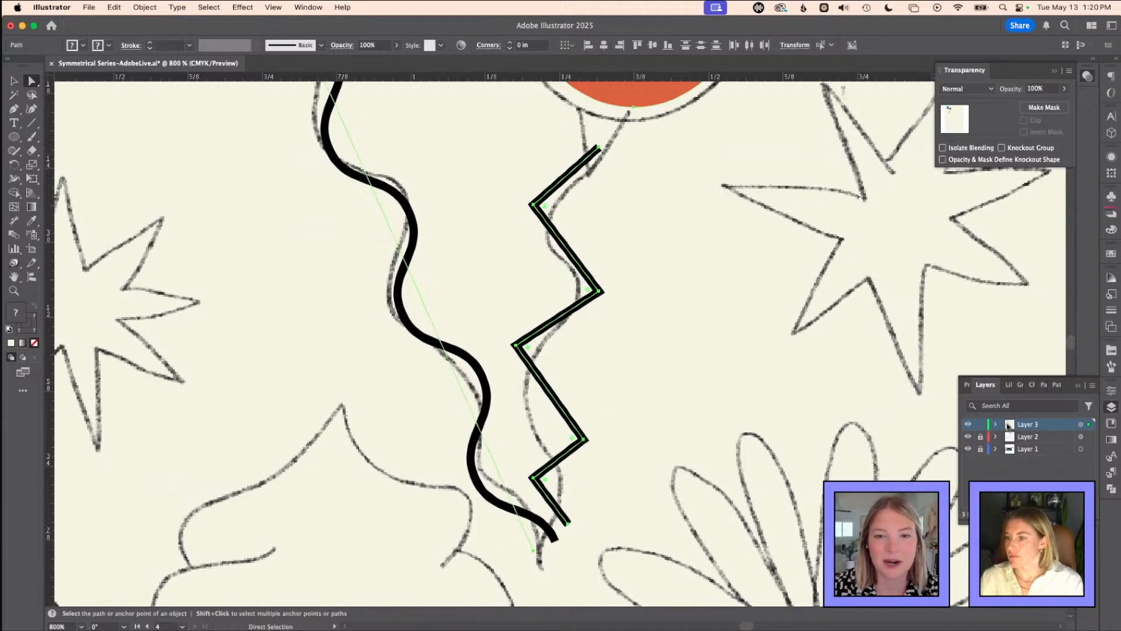
double_click(1009, 425)
left_click(577, 257)
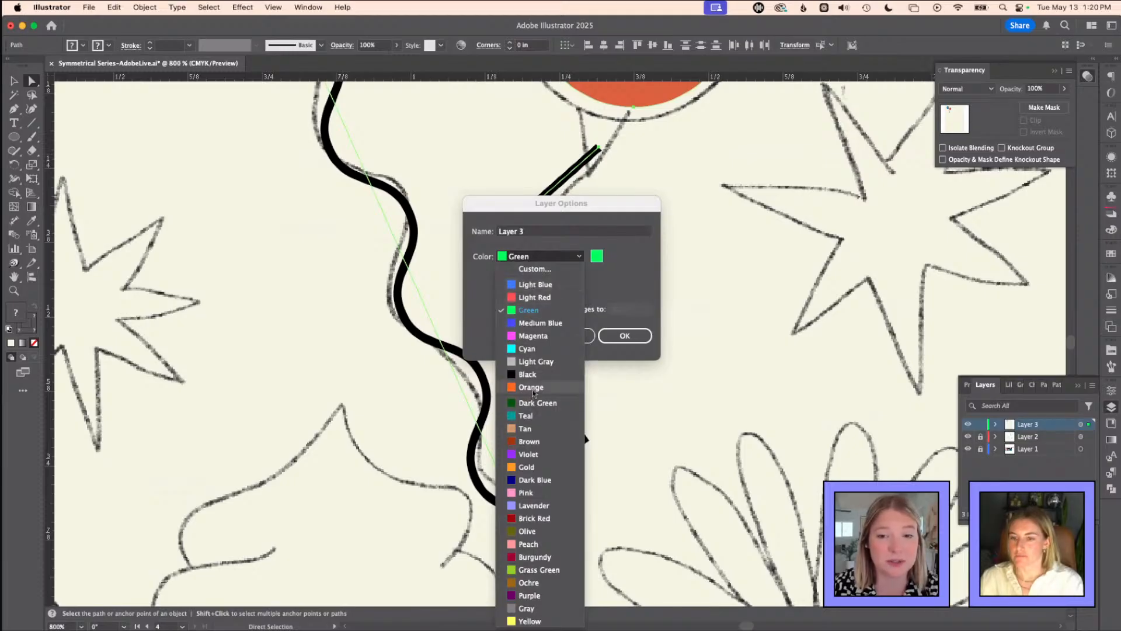
left_click(533, 336)
left_click(612, 337)
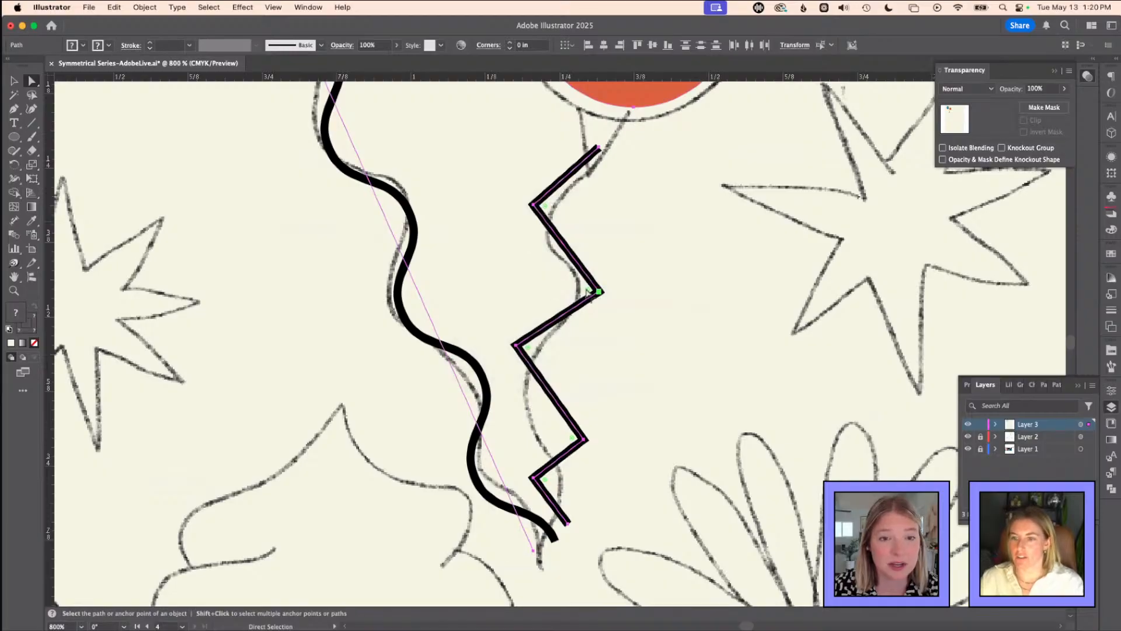
- Round the zigzag string's corners into smooth waves with a corner radius of about 0.09 in, and deselect everything
left_click_drag(588, 292, 514, 296)
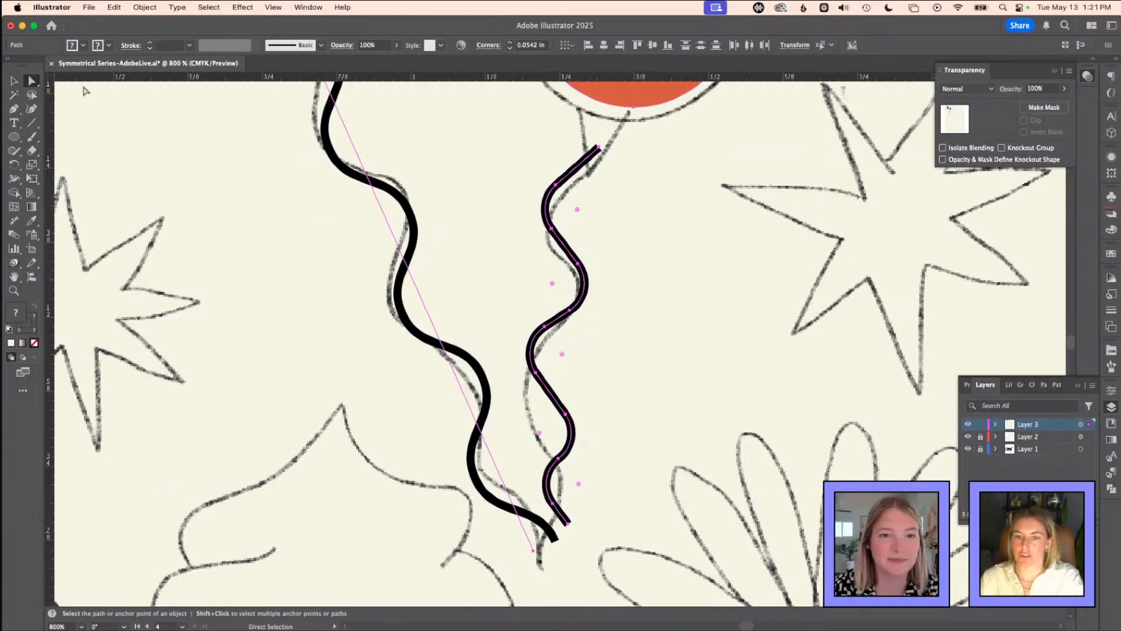
left_click(14, 82)
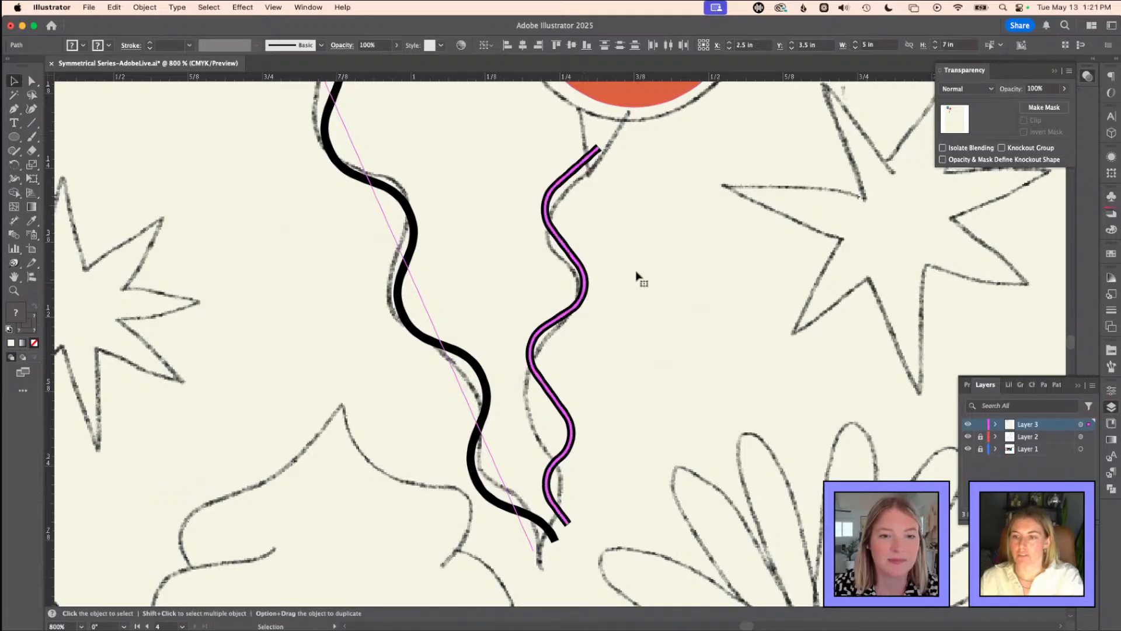
key("a")
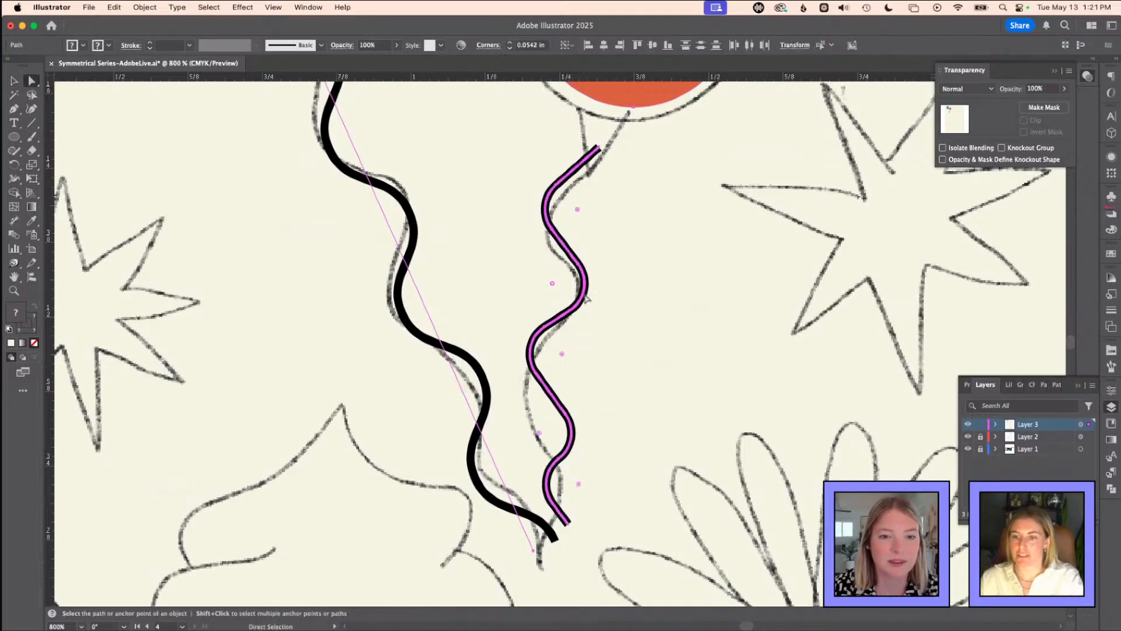
mouse_move(552, 284)
left_mouse_down()
mouse_move(511, 280)
mouse_move(519, 284)
left_mouse_up()
key("super+minus")
key("super+minus")
key("super+minus")
key("super+minus")
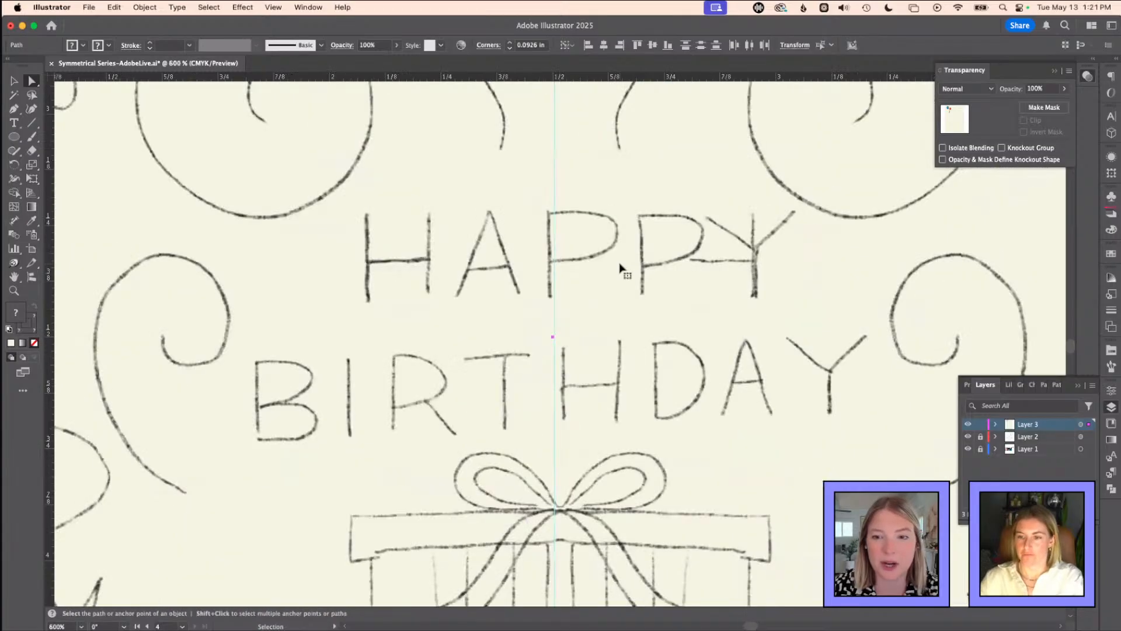
key("super+minus")
key("v")
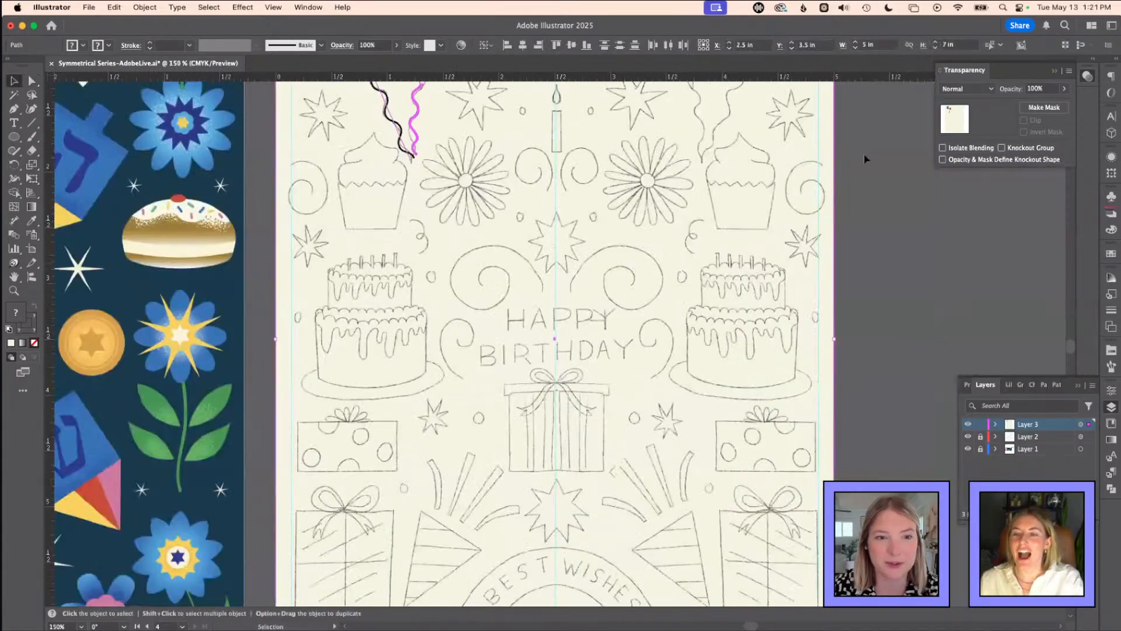
left_click(864, 153)
- Move the red-orange balloon's wavy string slightly down and to the right so its upper end meets the sketched knot
left_click_drag(416, 82, 426, 144)
scroll(432, 175, "up", 5)
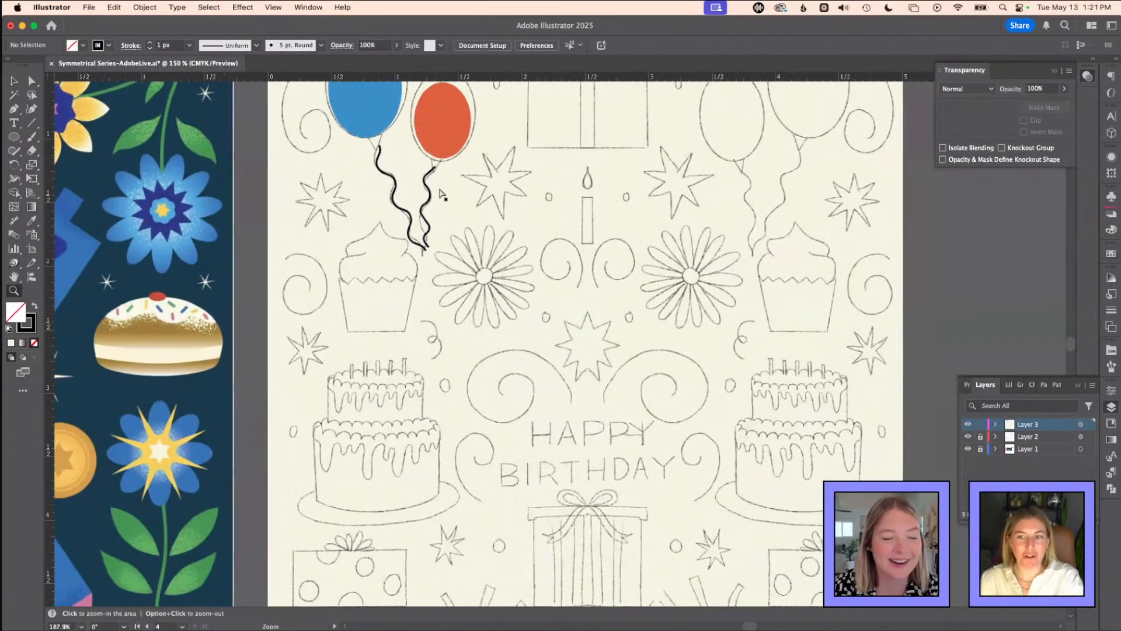
key("a")
left_click(440, 194)
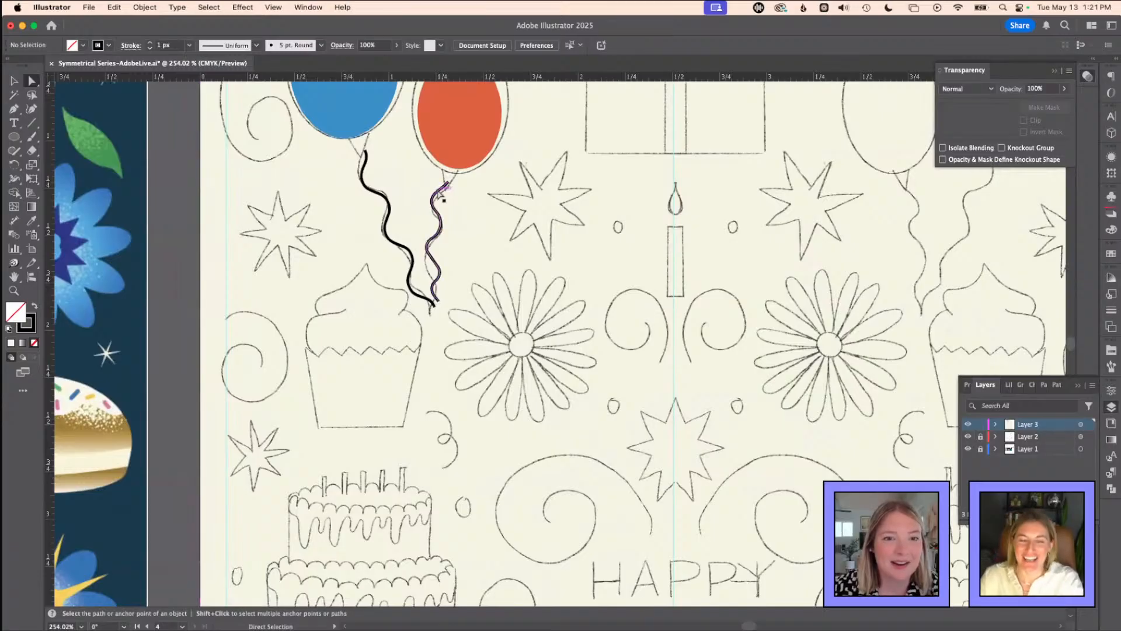
left_click(442, 196)
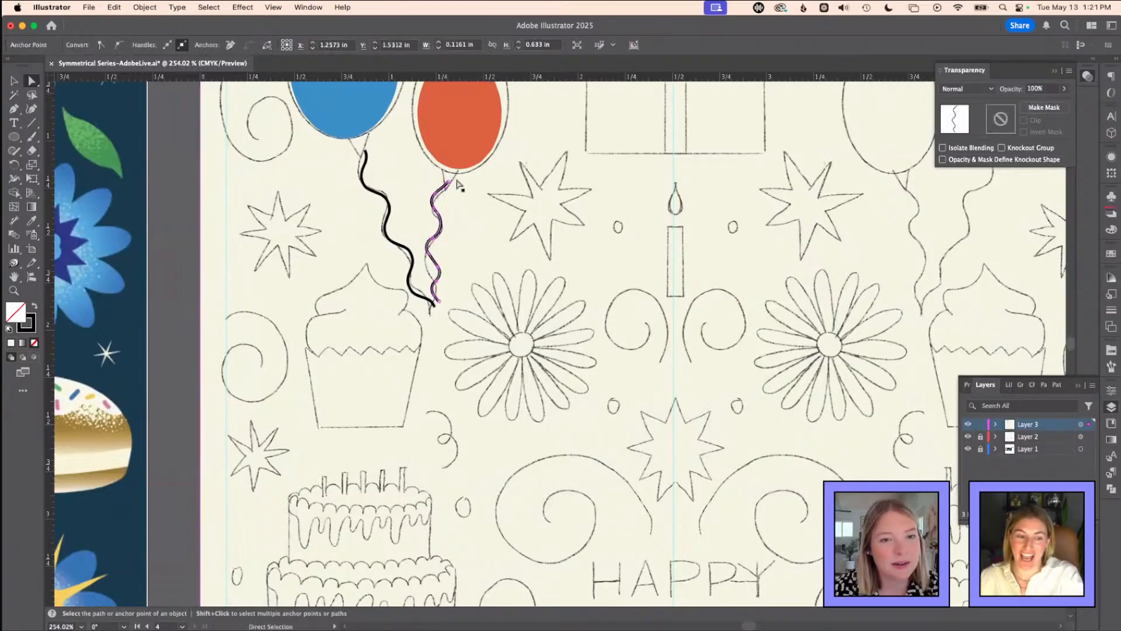
scroll(457, 185, "up", 3)
key("v")
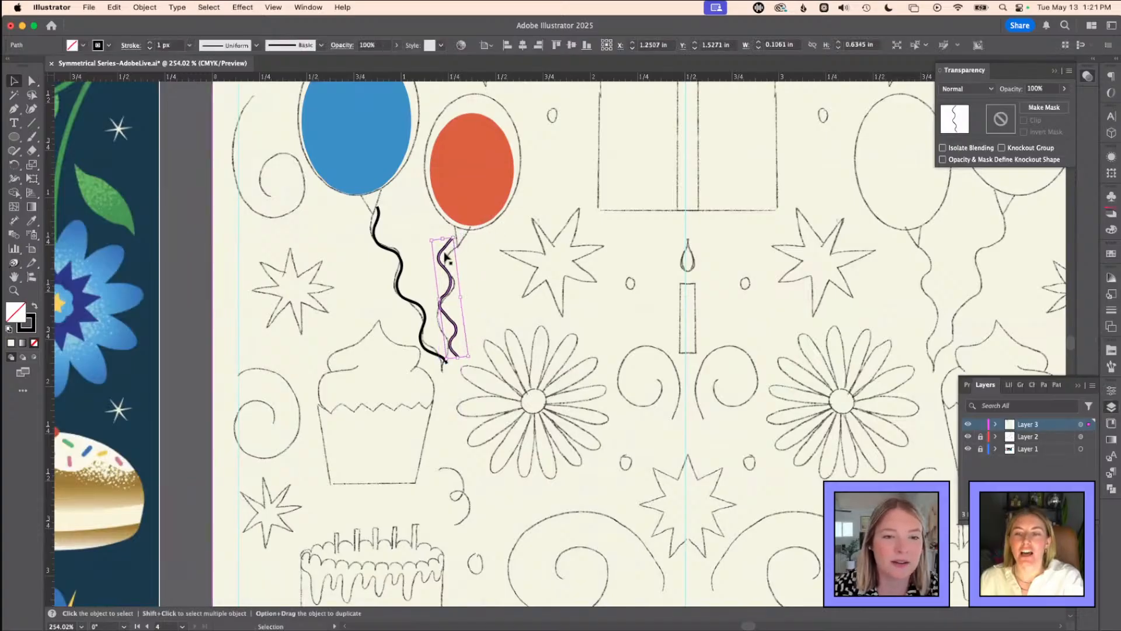
mouse_move(458, 246)
left_mouse_down()
mouse_move(446, 265)
mouse_move(449, 248)
left_mouse_up()
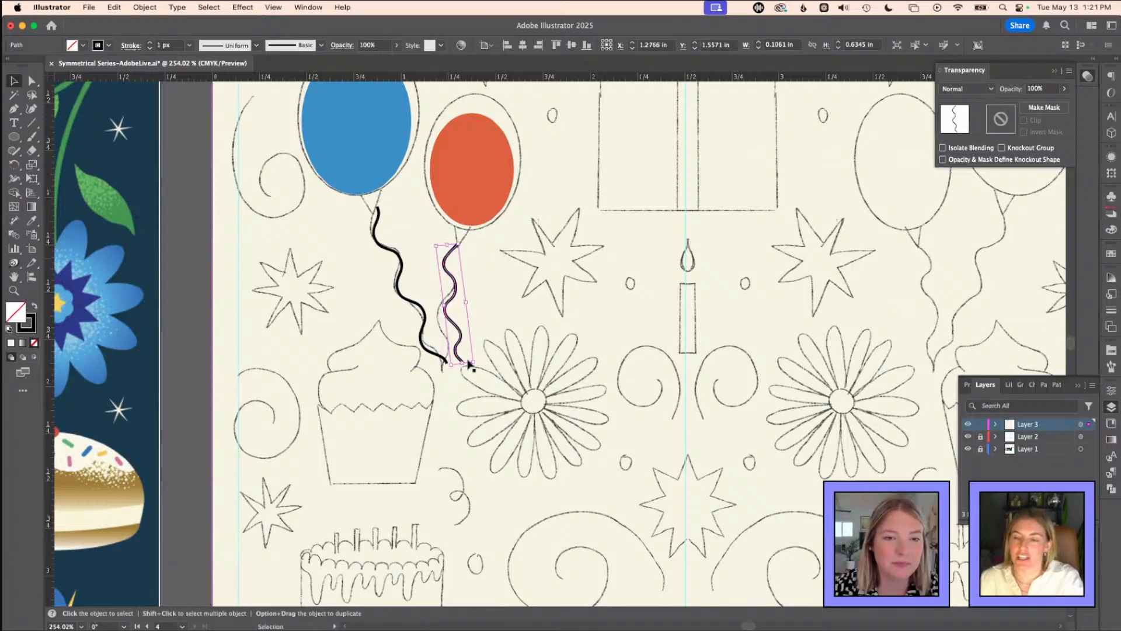
- Move the red-orange balloon straight down by about 0.02 in, closer to its string
left_click(498, 335)
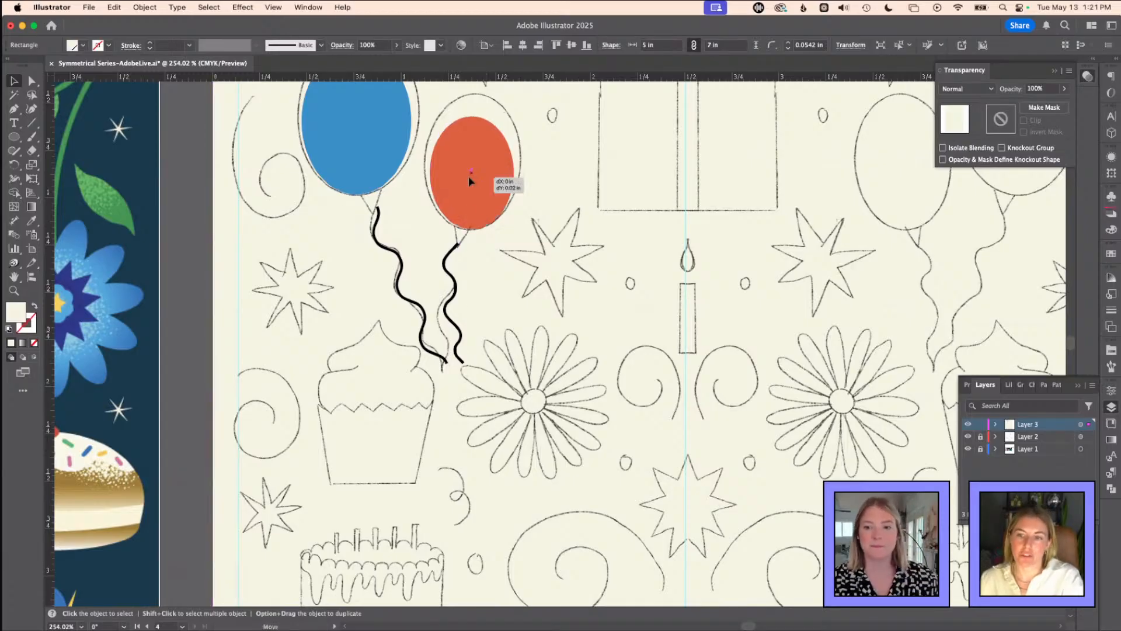
left_click(453, 160)
key("space")
left_click_drag(454, 159, 438, 202)
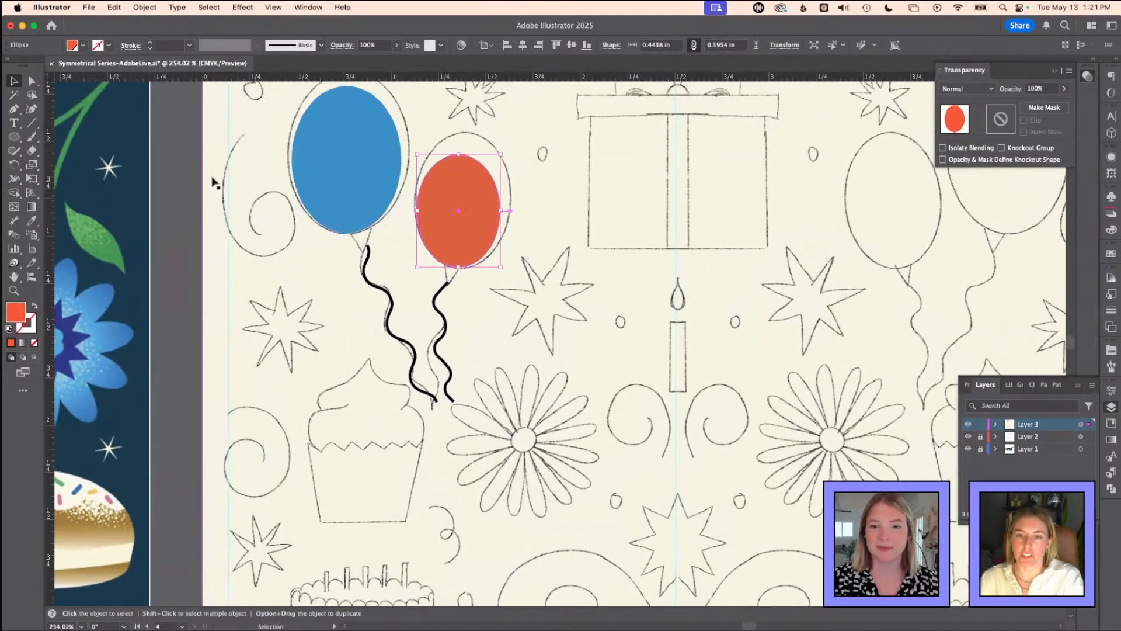
- Draw a square about 0.281 in wide over the sketched star below the red-orange balloon and fill it black
key("m")
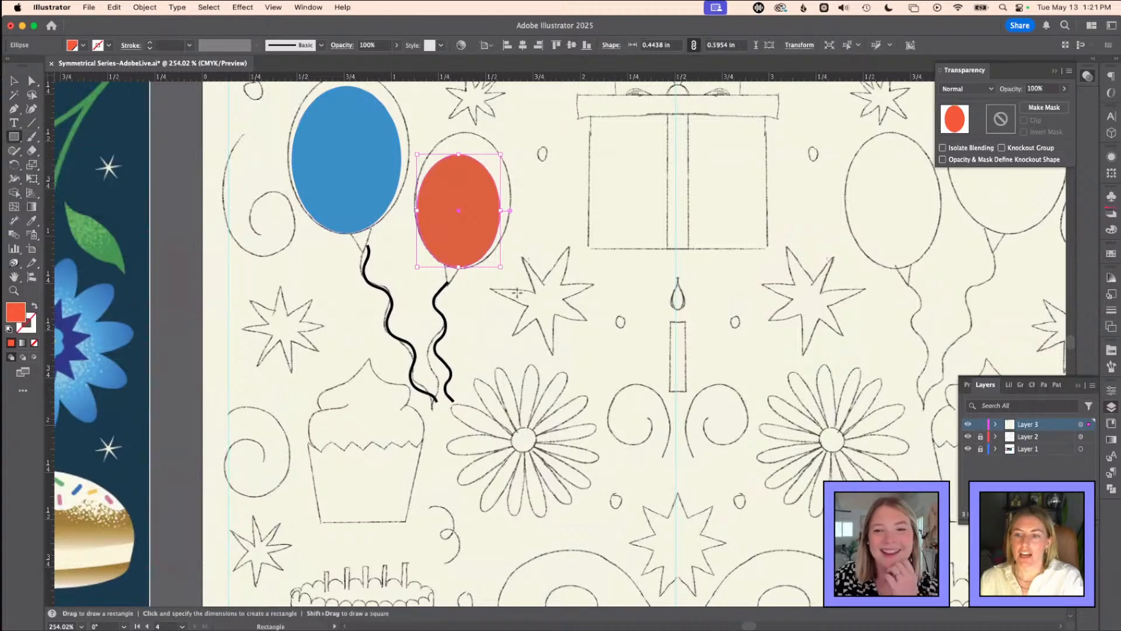
left_click_drag(517, 294, 571, 344)
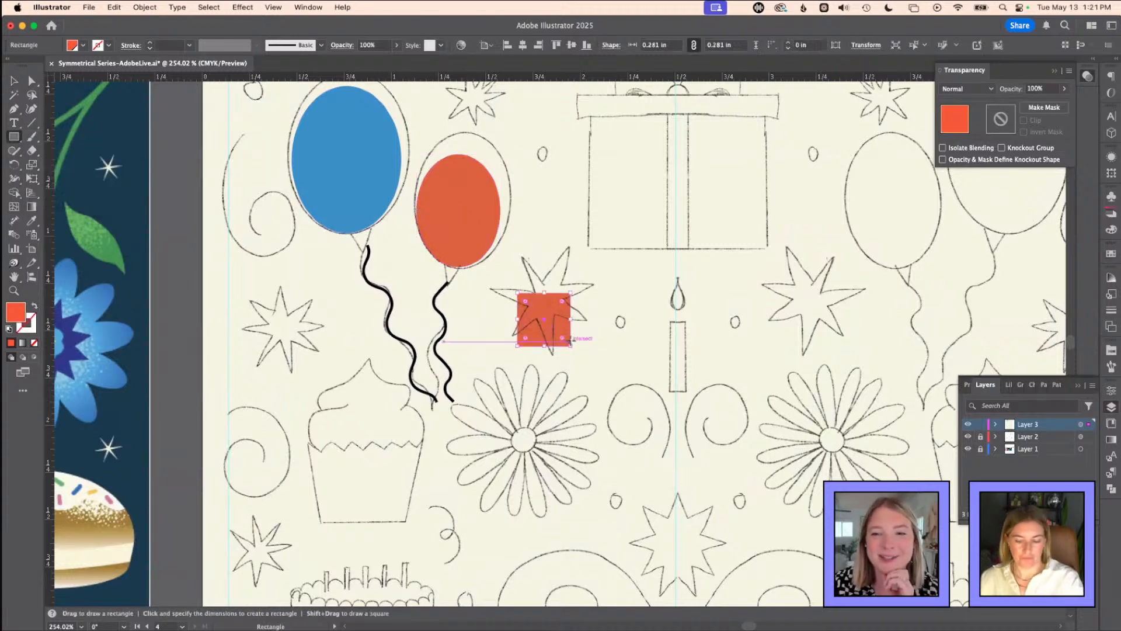
key("i")
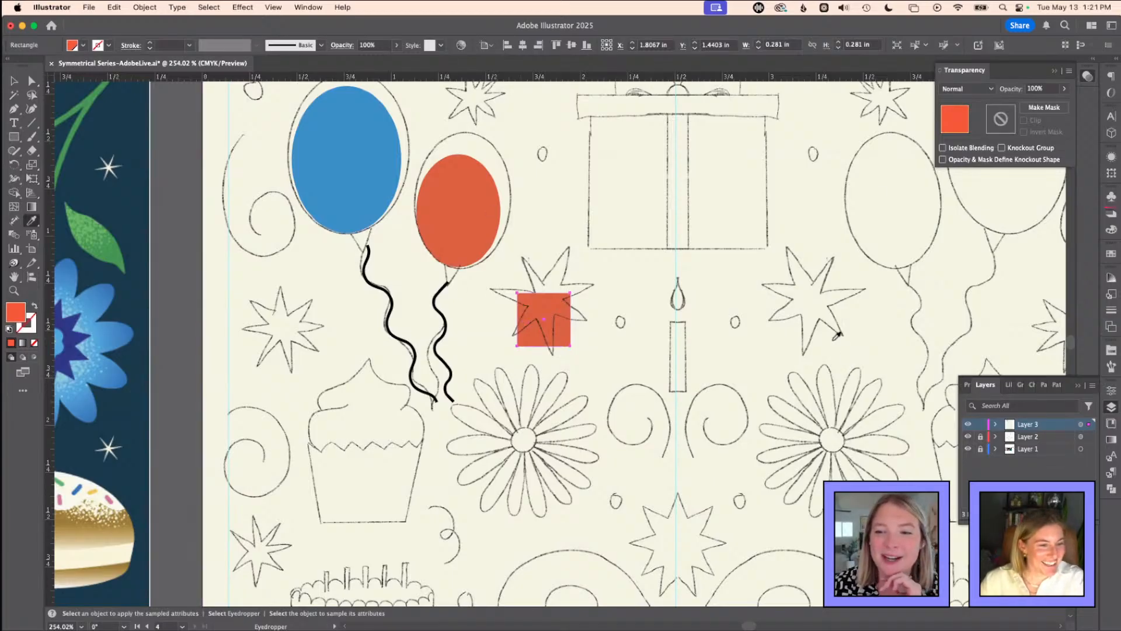
left_click(1110, 257)
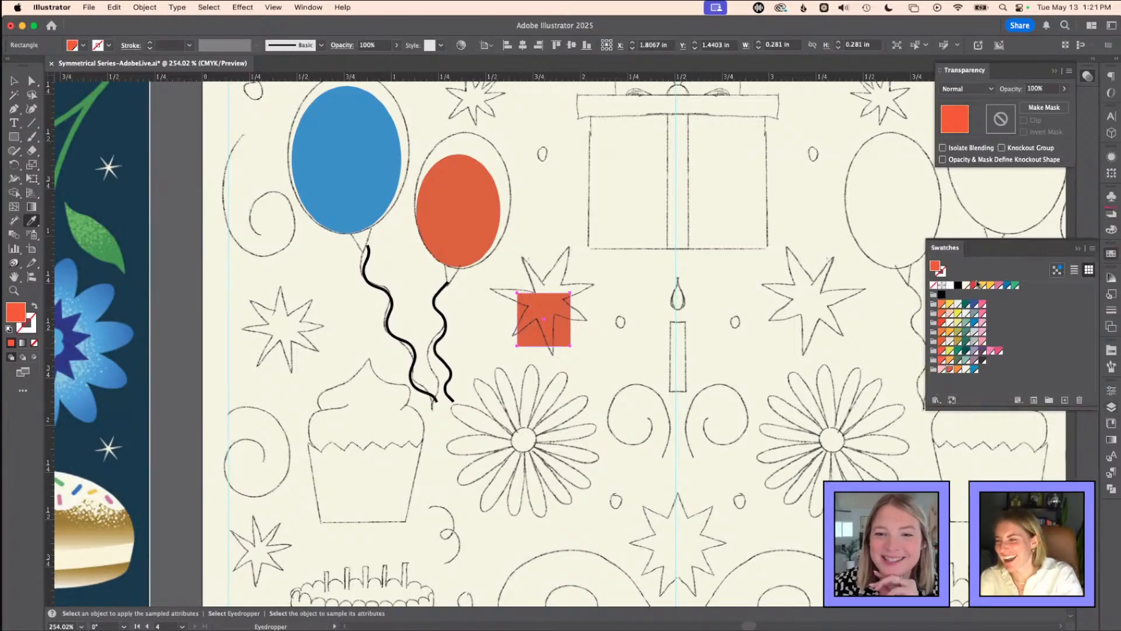
left_click(942, 295)
- Delete the black square's upper-left anchor point and pull its lower-right corner diagonally outward to form a longer triangle
key("a")
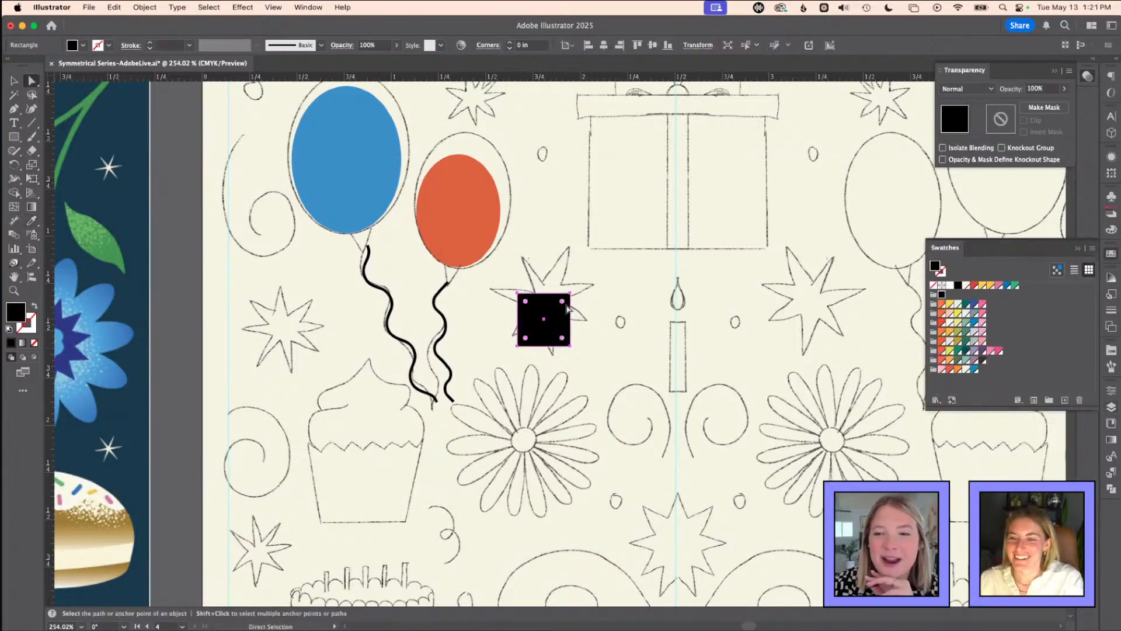
key("minus")
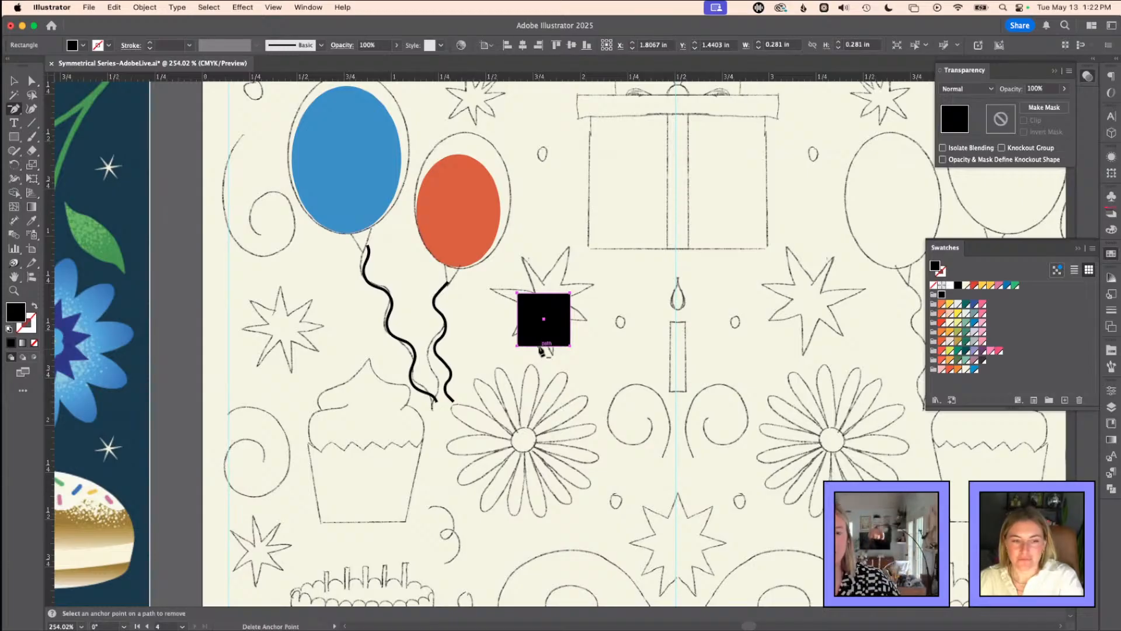
left_click(520, 296)
key("a")
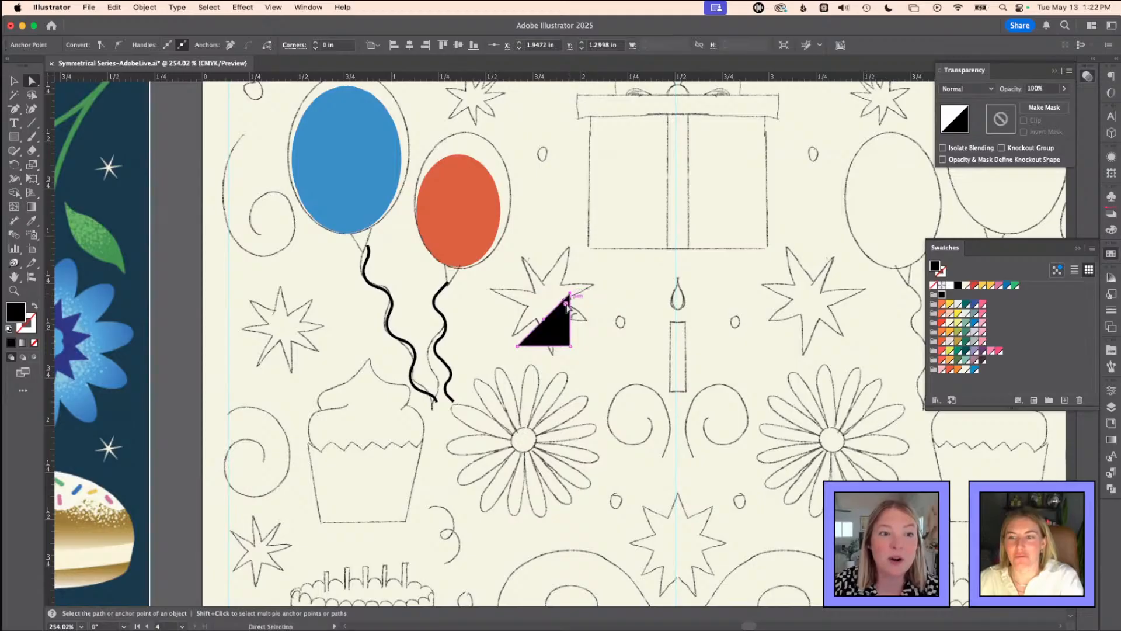
left_click(571, 346)
left_click_drag(571, 345, 610, 387)
key("v")
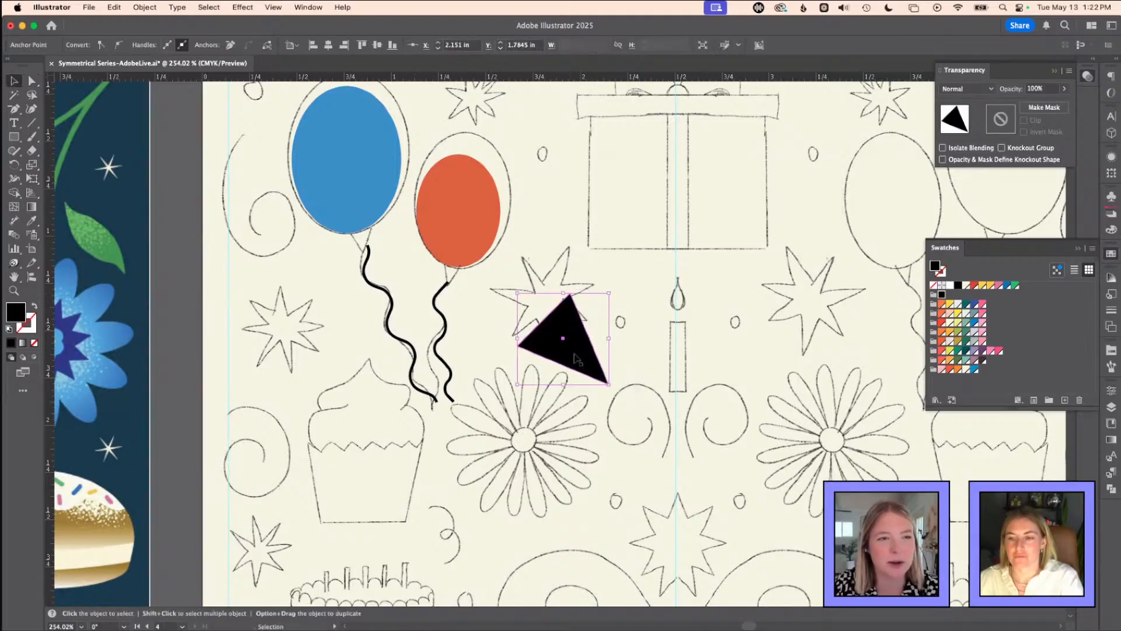
- Rotate the black triangle until it points straight down and move it below the blue balloon, over its string
left_click_drag(617, 293, 500, 333)
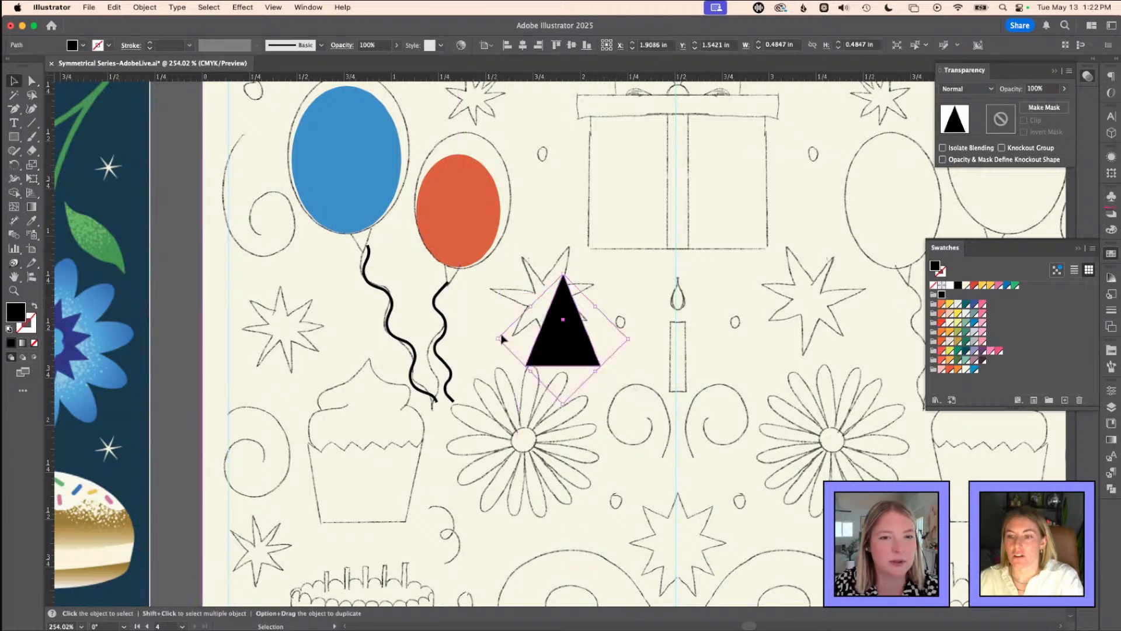
key("a")
left_click_drag(576, 281, 382, 339)
key("v")
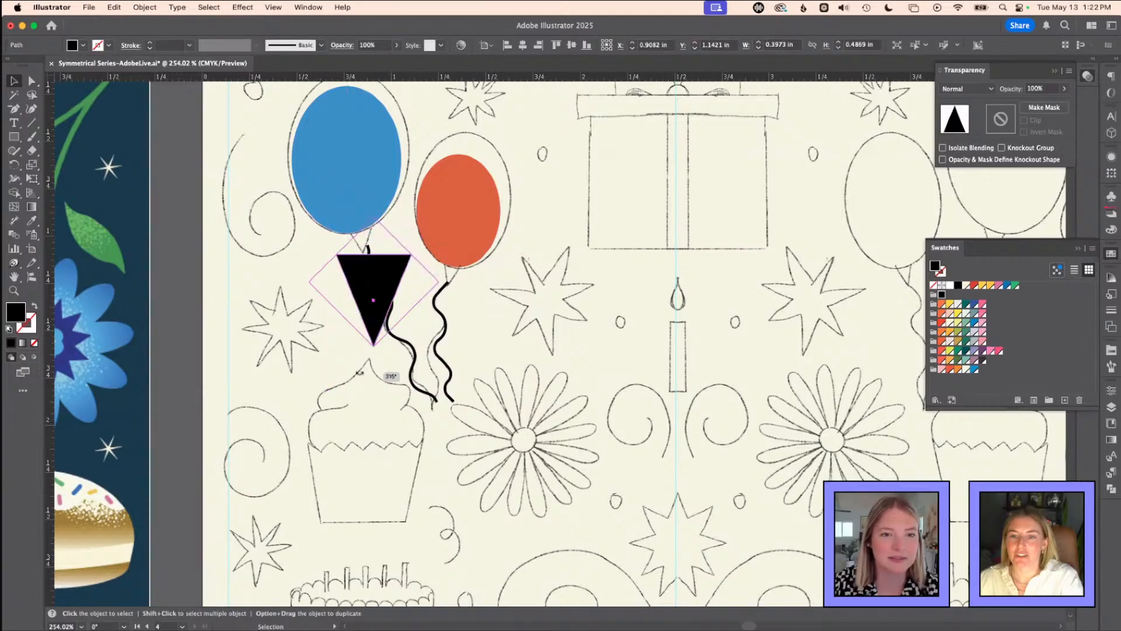
- Scale the black triangle below the blue balloon uniformly to 50%
key("s")
key("Return")
key("Return")
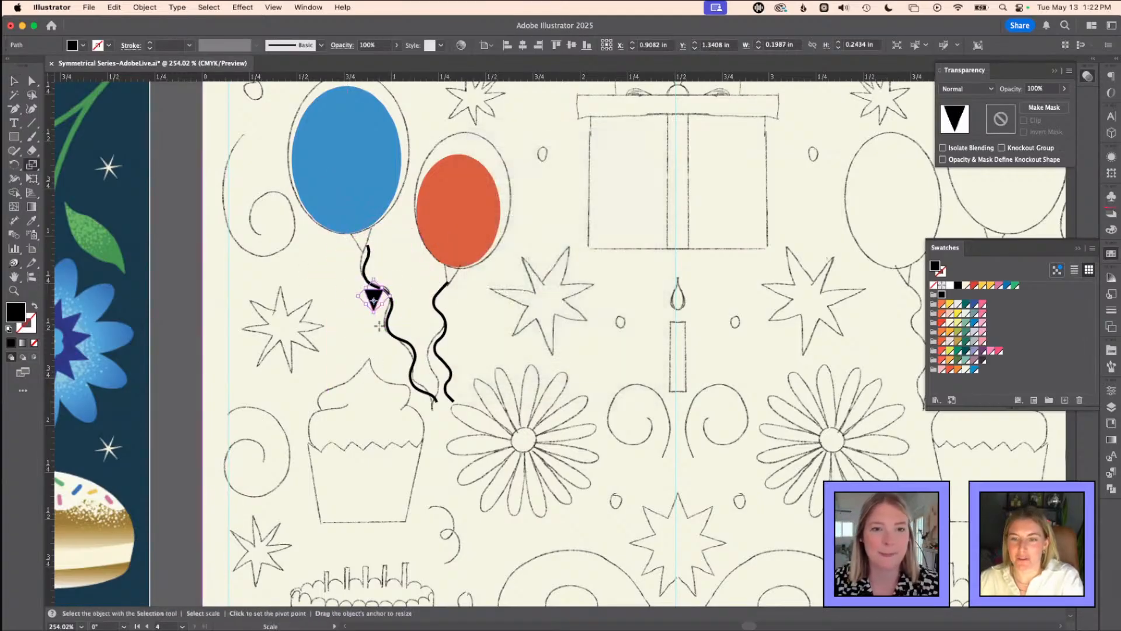
- Fit the black triangle to the sketched knot under the blue balloon, about 0.1 in wide, with its tip meeting the string
key("a")
scroll(379, 301, "up", 5)
left_click_drag(367, 178, 378, 204)
key("v")
key("a")
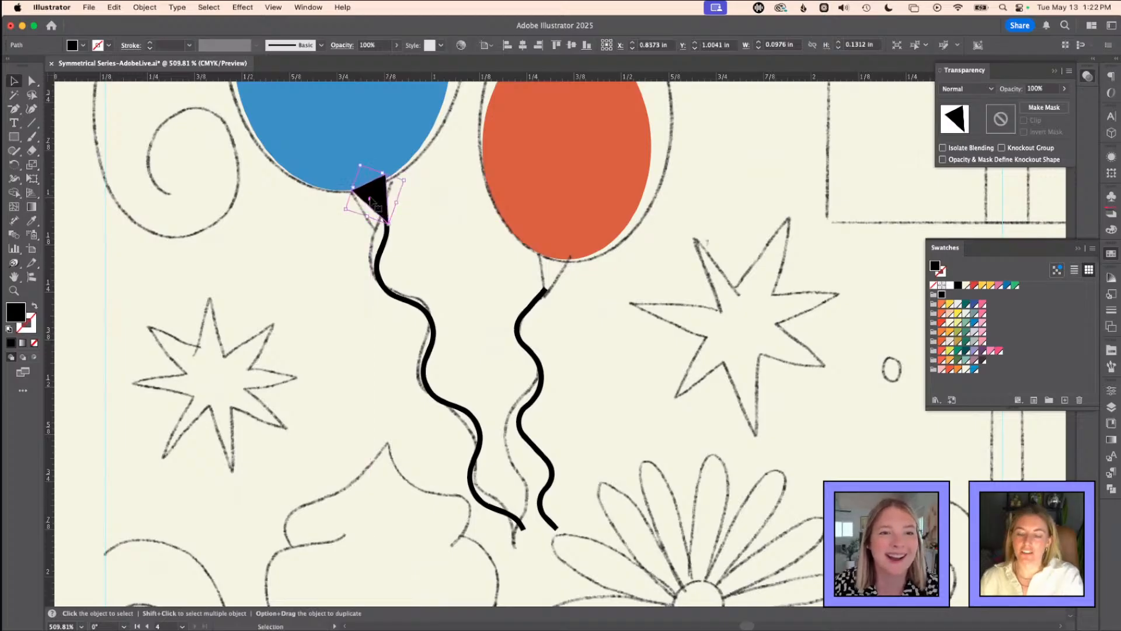
- Rotate the black triangular knot so its narrow tip points up into the blue balloon
key("super+minus")
key("super+minus")
scroll(555, 339, "down", 3)
scroll(554, 339, "right", 2)
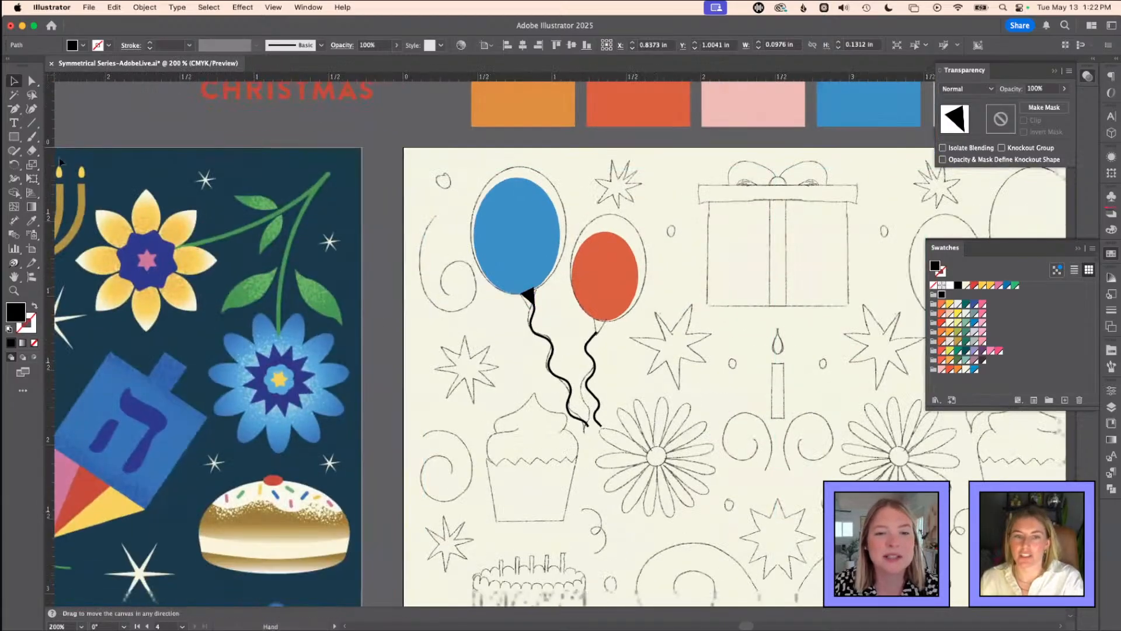
key("v")
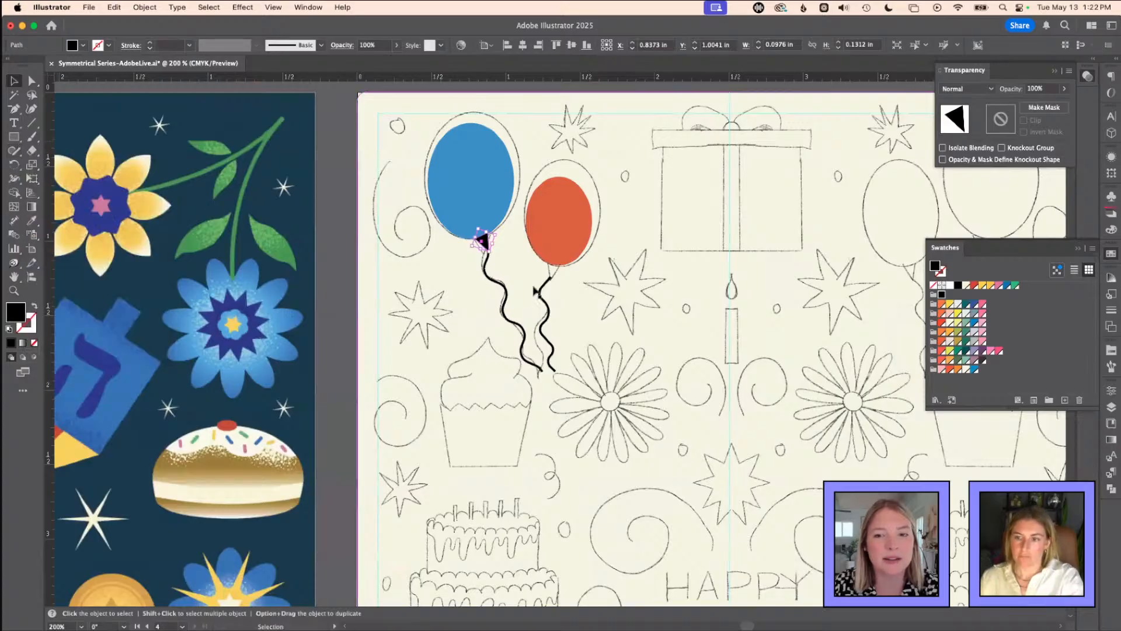
left_click(536, 290)
key("z")
left_click_drag(462, 218, 543, 218)
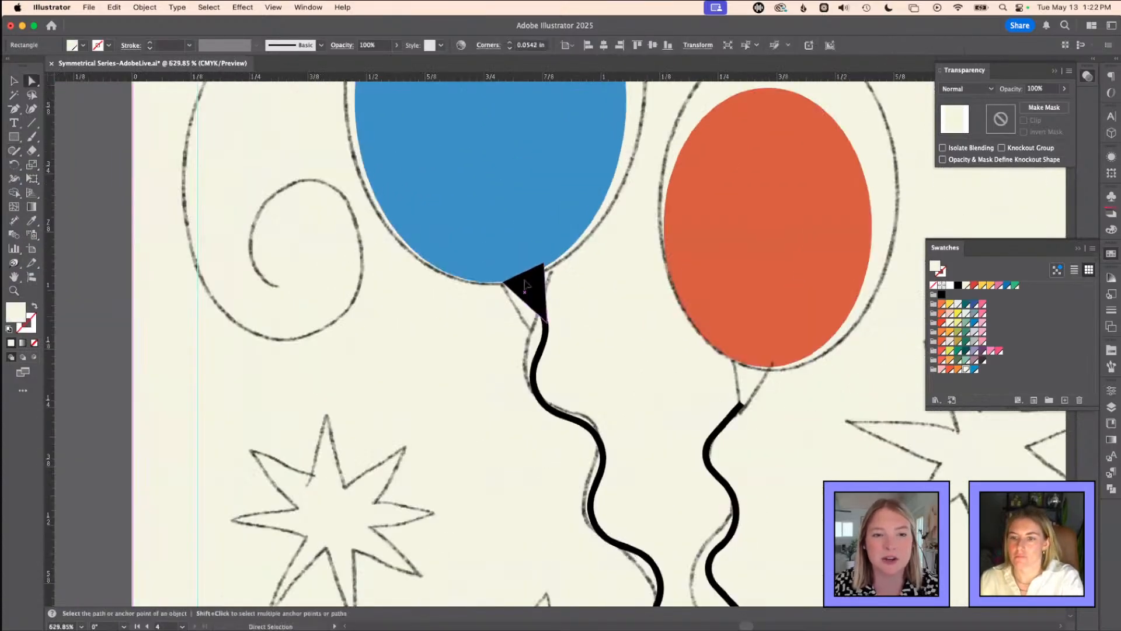
key("v")
left_click(528, 284)
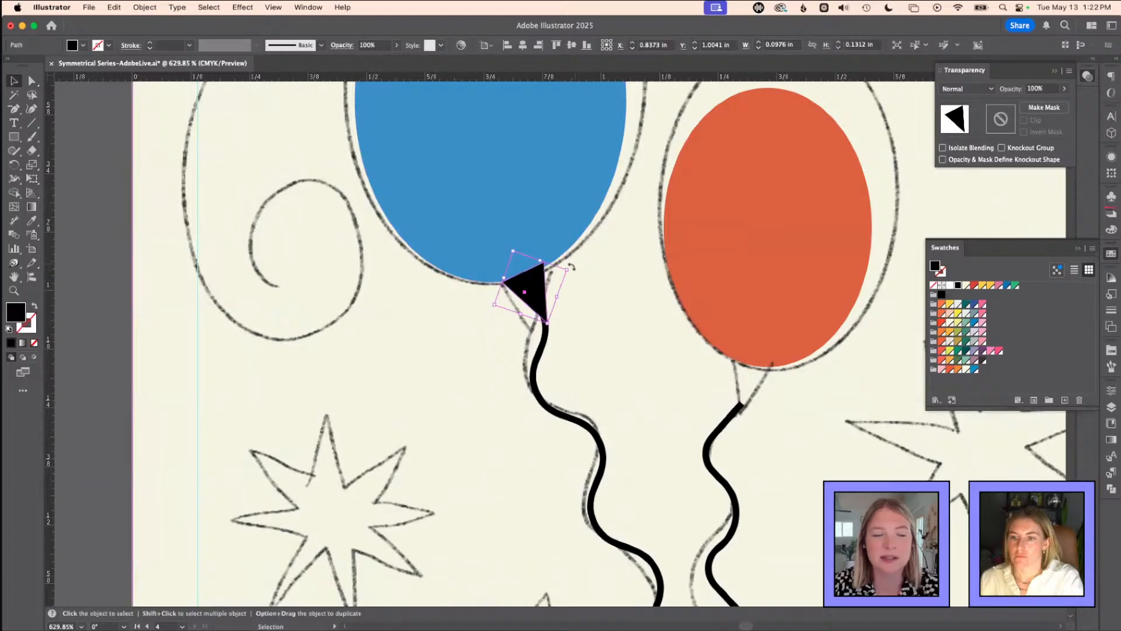
left_click_drag(571, 267, 441, 325)
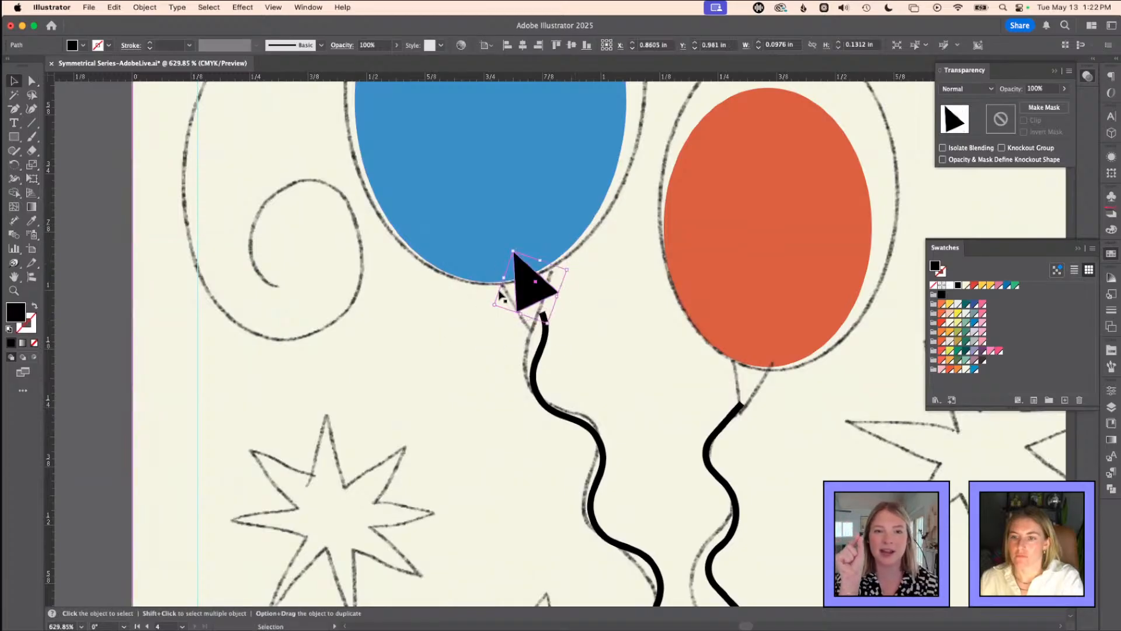
- Move the black triangular knot down onto the string's upper end and stack the blue balloon in front of its tip
key("a")
left_click_drag(529, 283, 575, 284)
key("v")
left_click(552, 202)
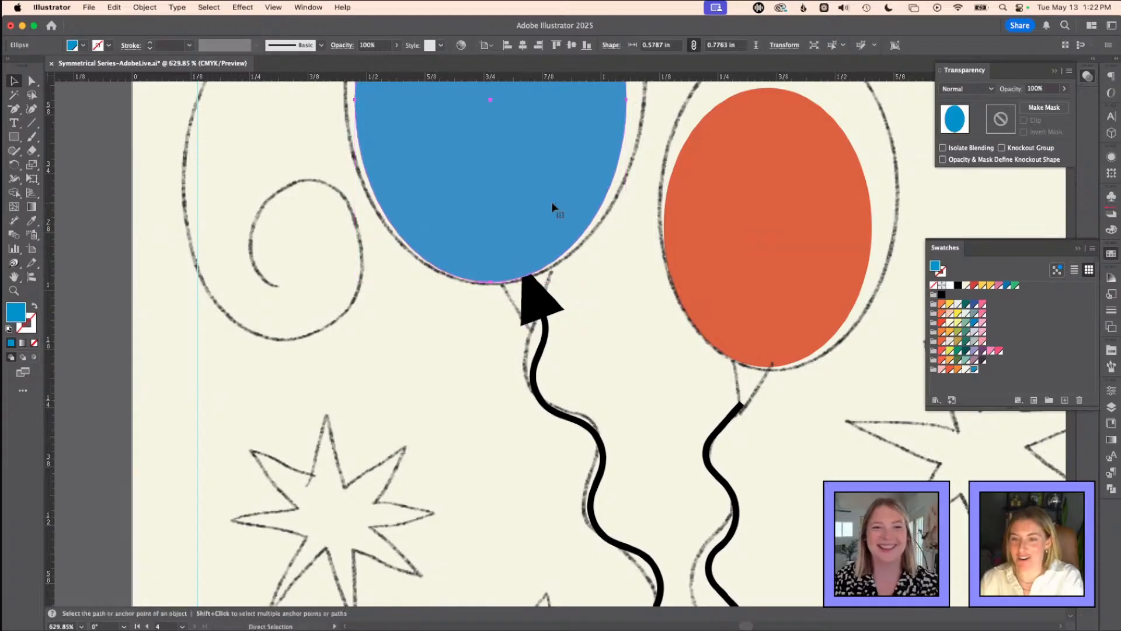
left_click(638, 355)
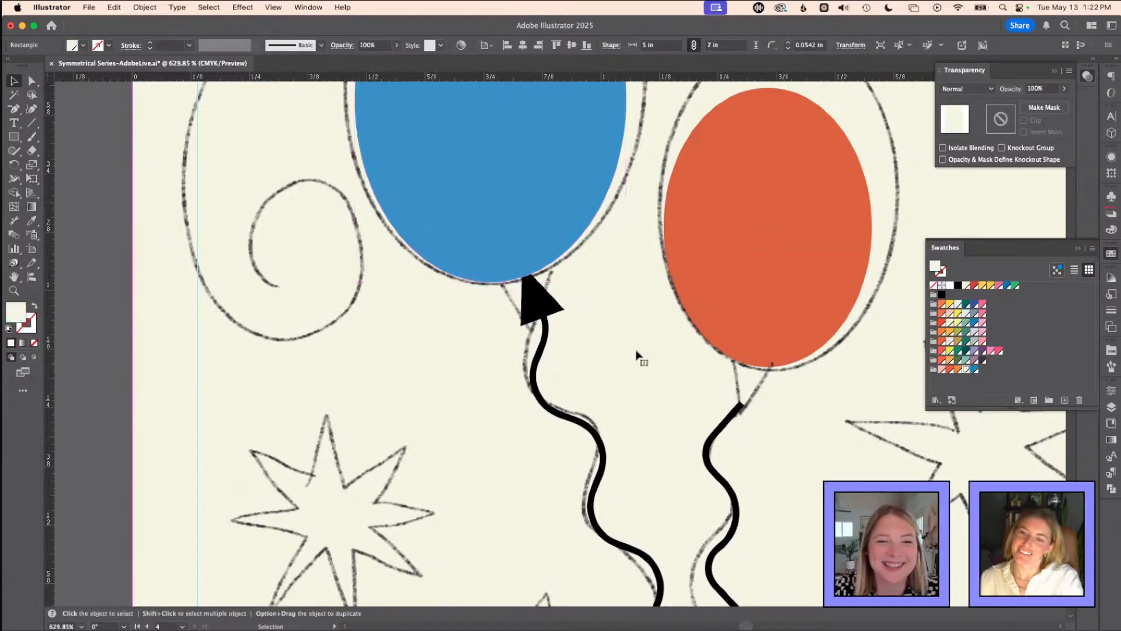
- Recolour the black triangular knot with the blue sampled from the balloon above it
left_click(540, 304)
key("i")
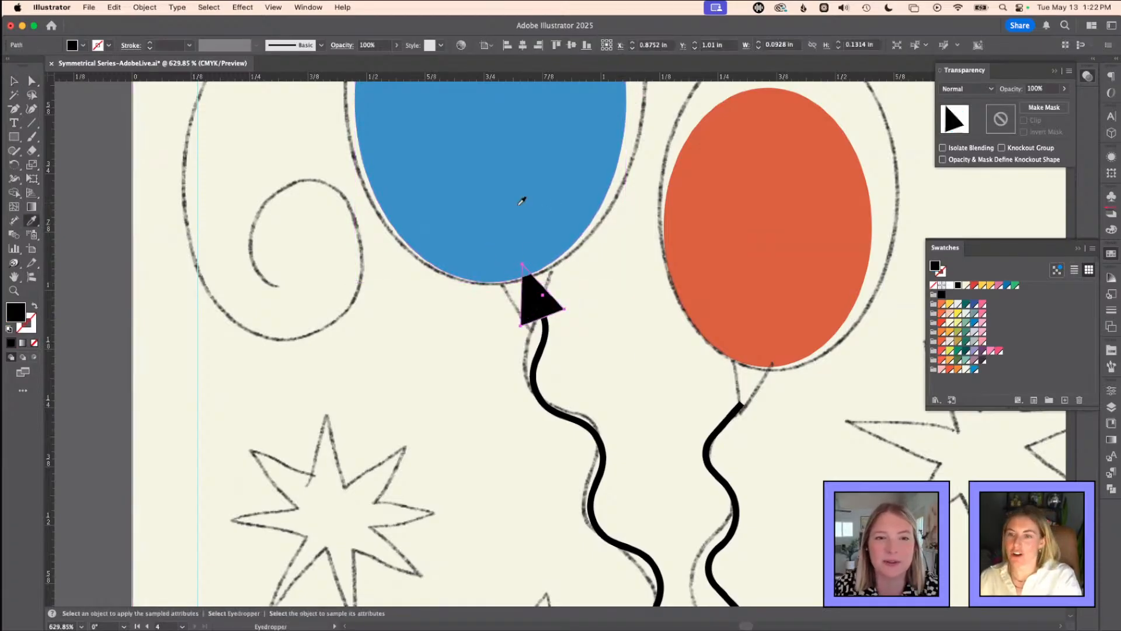
left_click(521, 202)
key("v")
left_click(591, 297)
- Shift the blue knot slightly left under its balloon and move the wavy string so its upper end meets the knot
key("a")
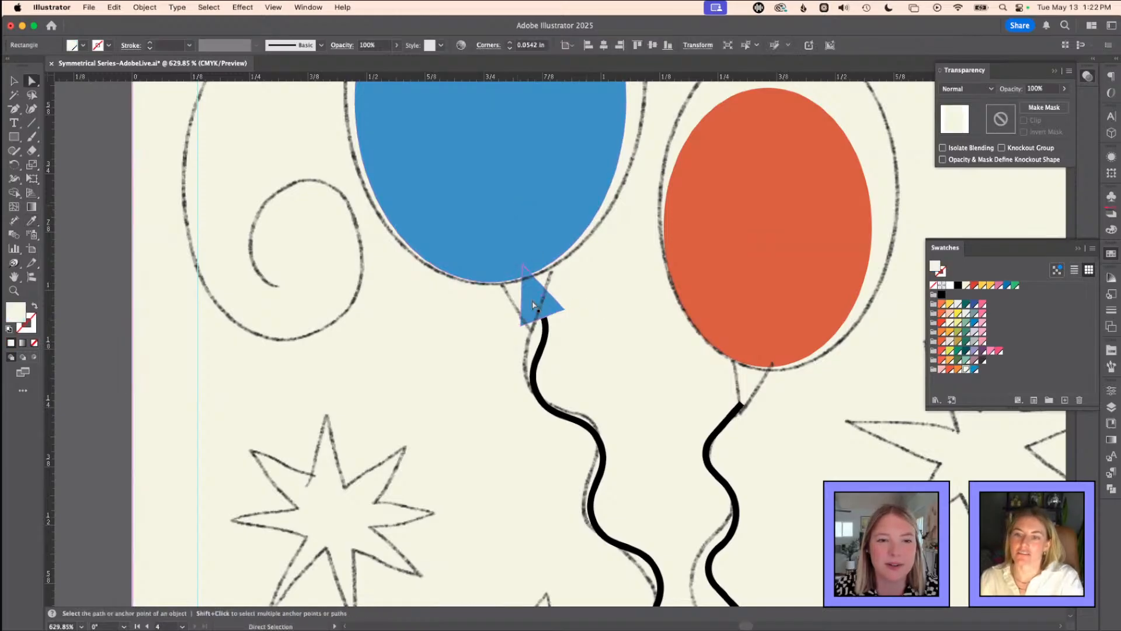
left_click_drag(533, 301, 526, 300)
key("v")
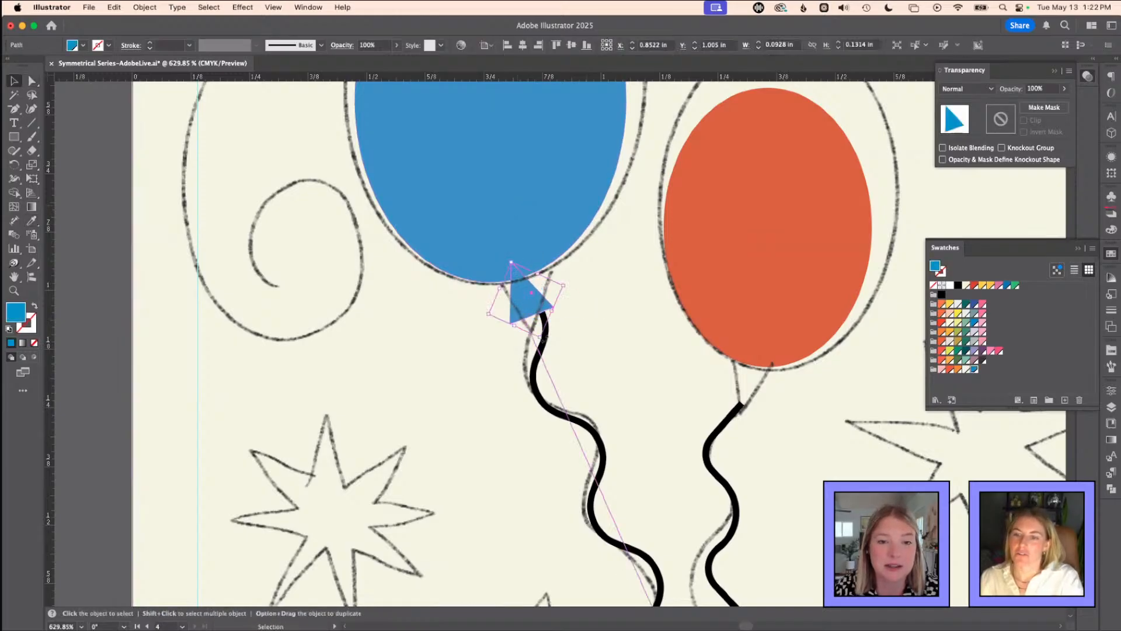
left_click_drag(544, 374, 535, 369)
- Examine how the blue balloon's knot and string look, both up close and alongside the rest of the card
key("super+minus")
key("super+minus")
key("super+minus")
key("super+minus")
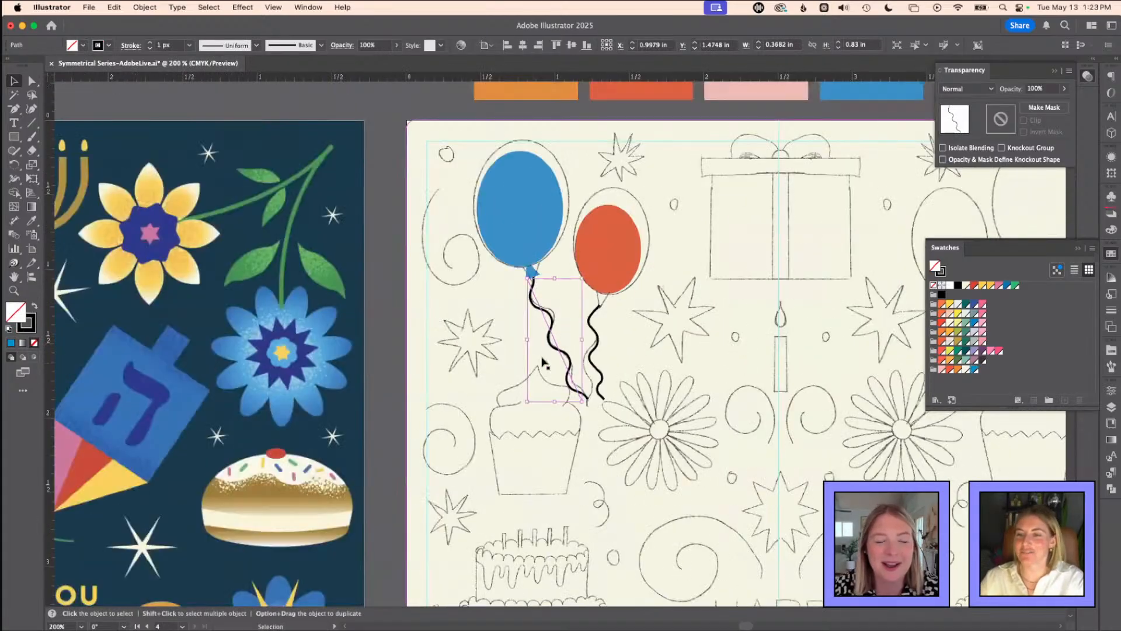
scroll(584, 240, "right", 2)
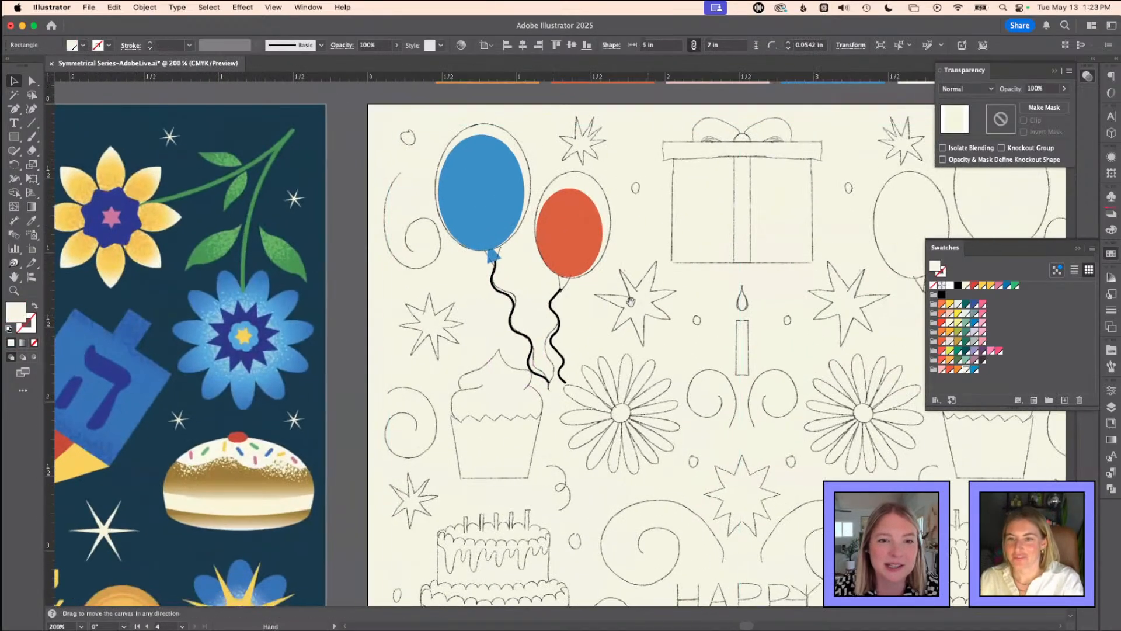
left_click(484, 246)
scroll(484, 246, "up", 5)
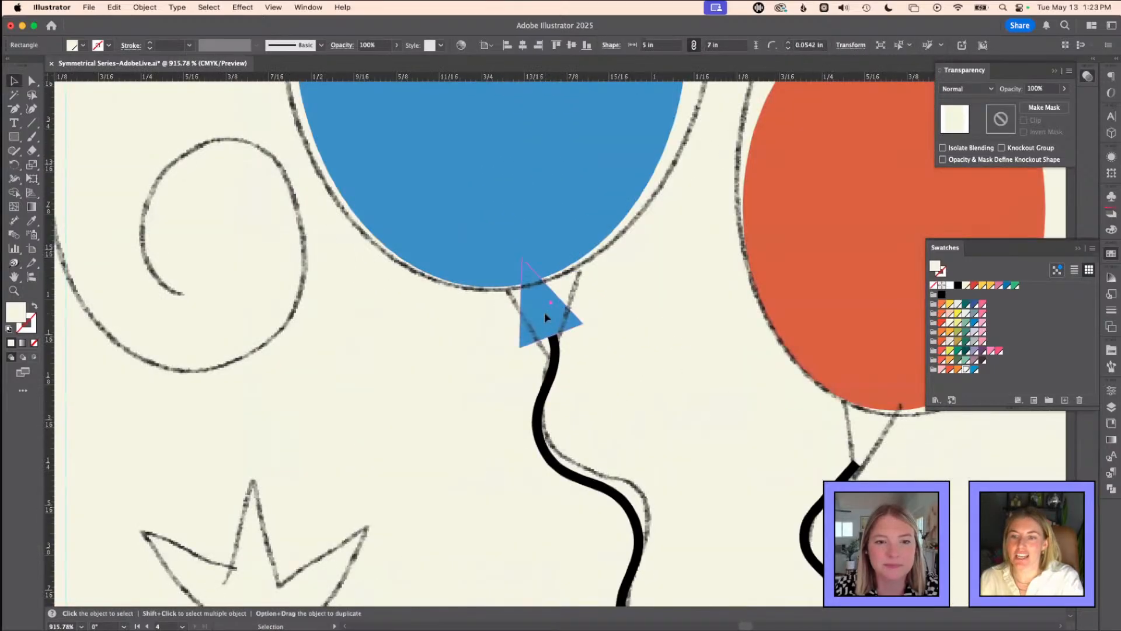
left_click(494, 259)
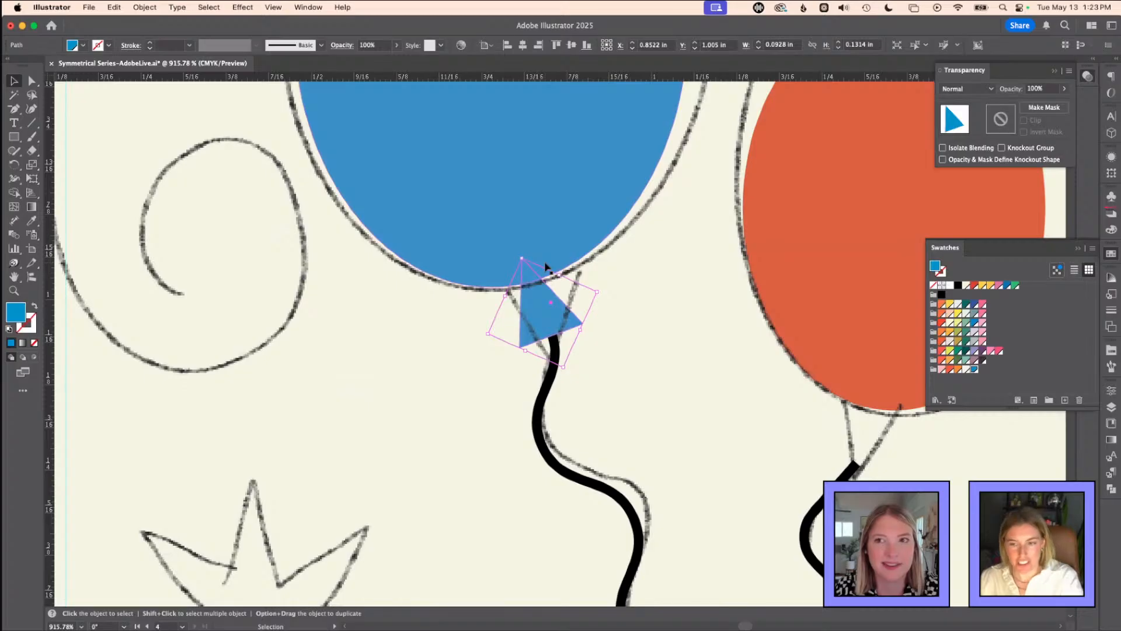
scroll(546, 267, "down", 8)
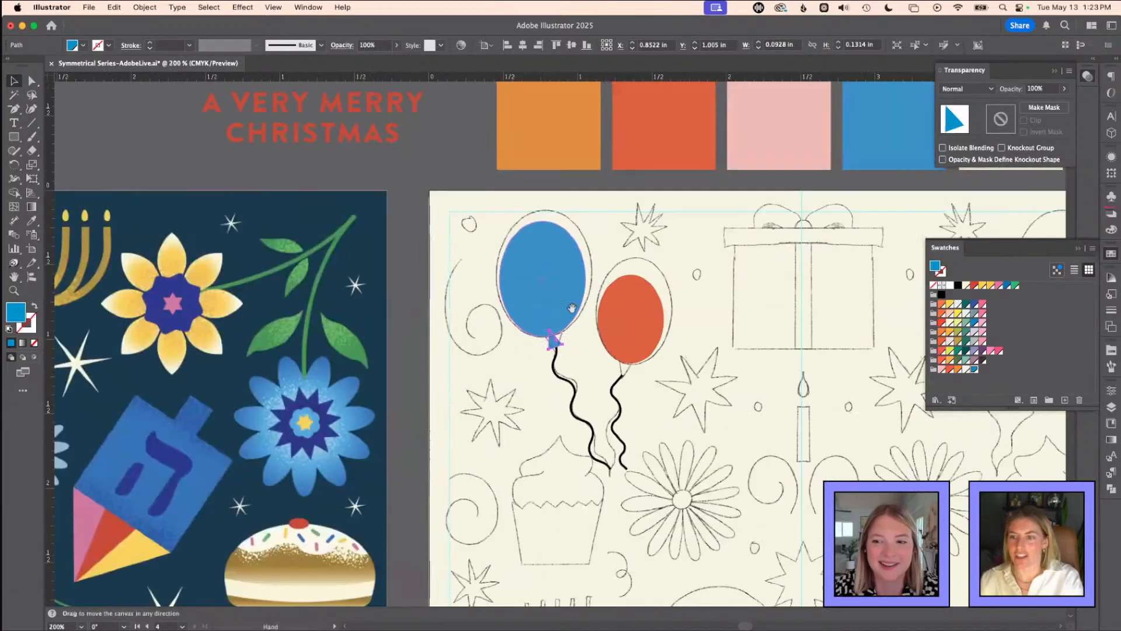
left_click_drag(572, 307, 392, 248)
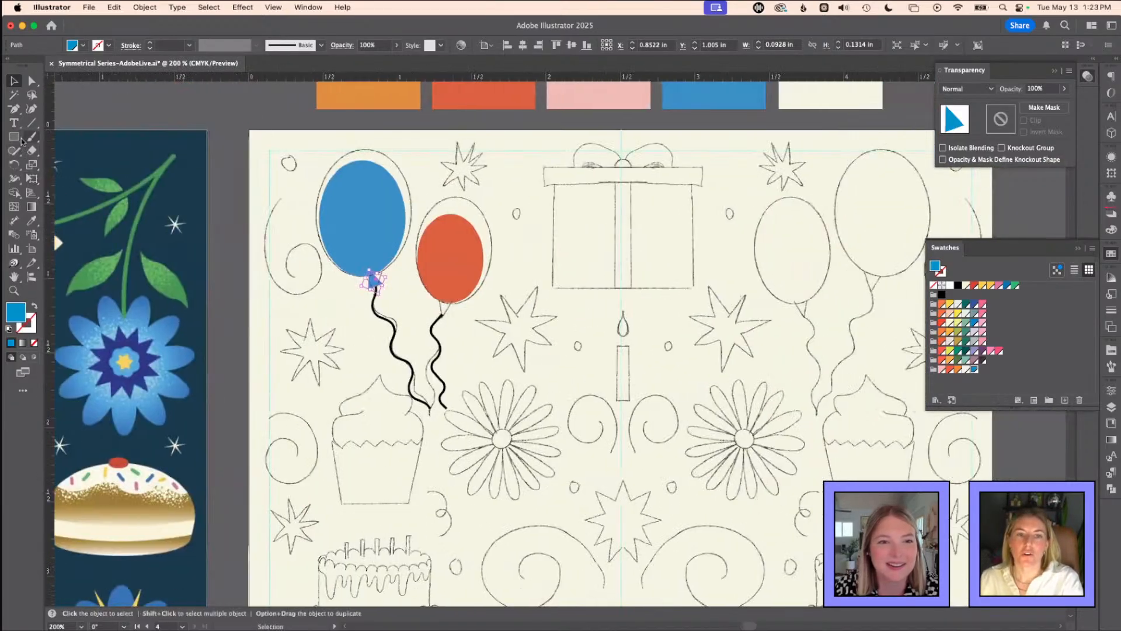
- Draw a blue star about 0.67 in wide near the sketched star beside the red-orange balloon and give it 11 points
left_click_drag(22, 141, 58, 196)
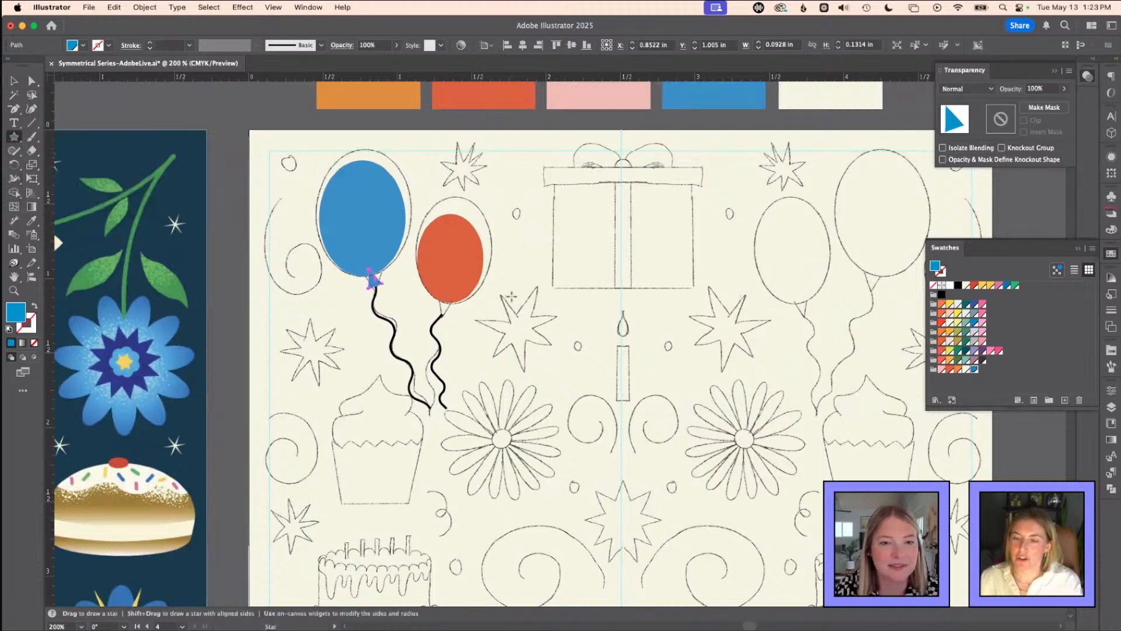
left_click_drag(512, 303, 542, 338)
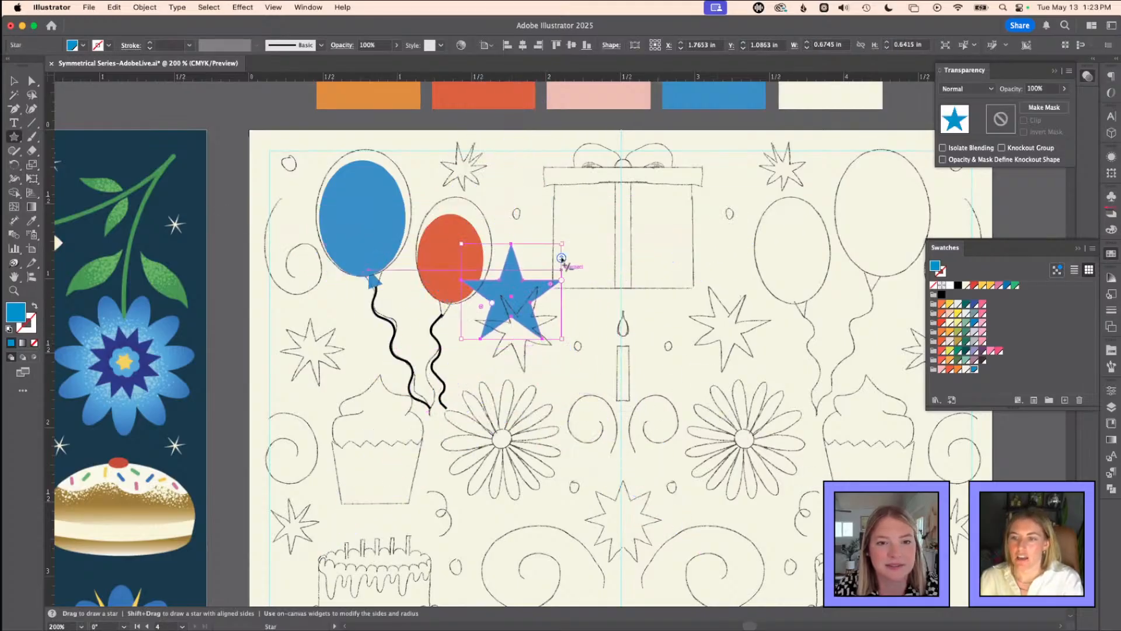
left_click_drag(562, 258, 565, 292)
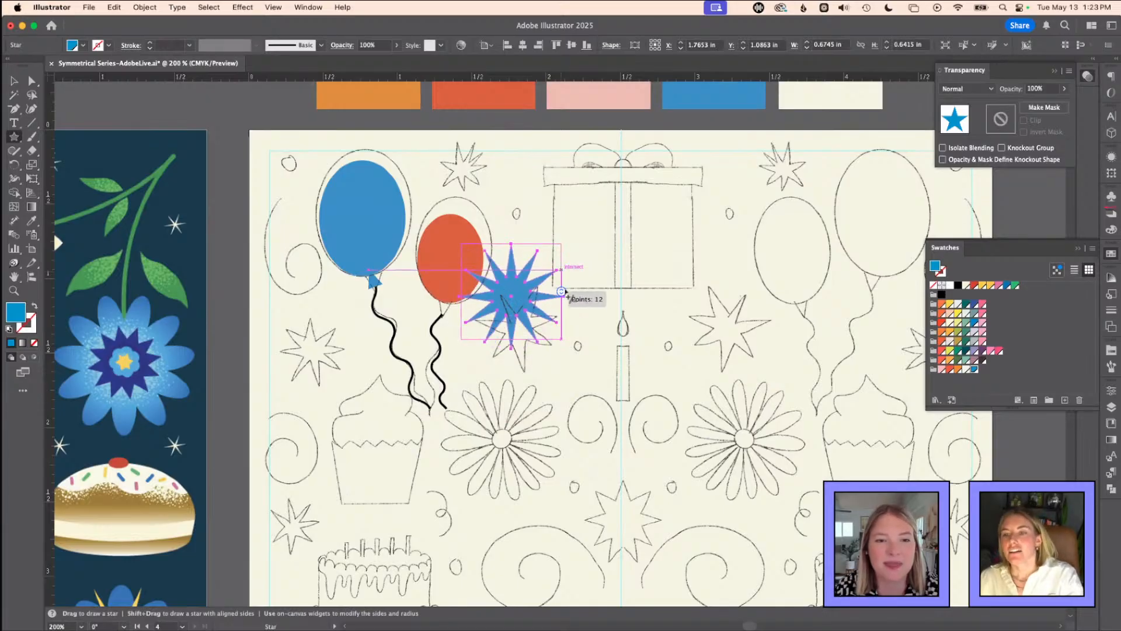
left_click_drag(567, 331, 588, 411)
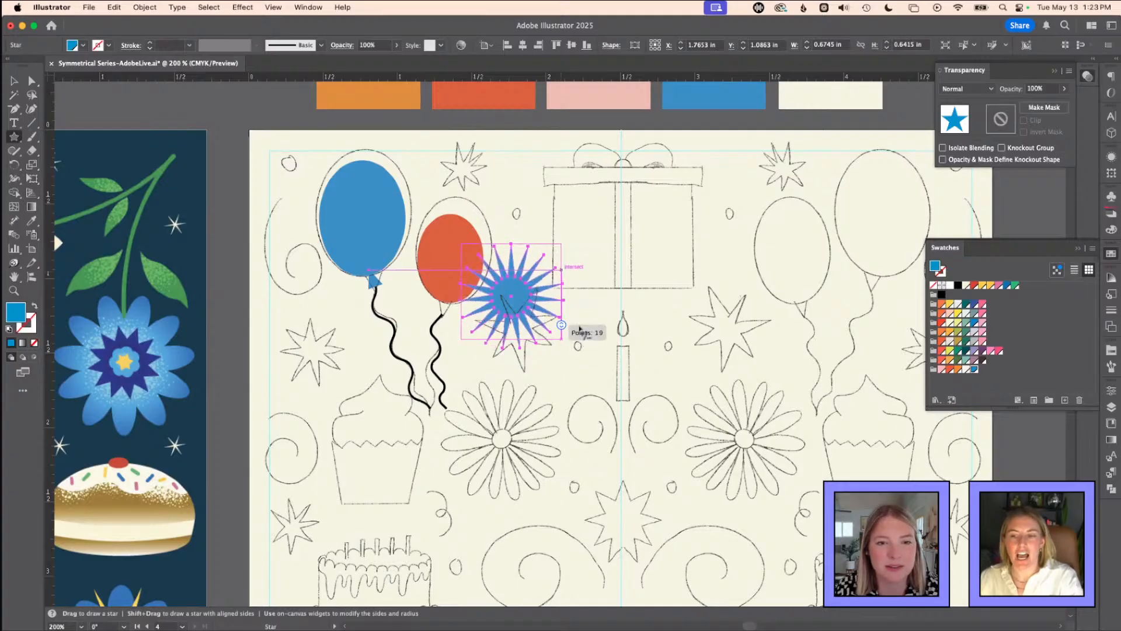
left_click_drag(580, 341, 578, 290)
- Move the blue 11-pointed star down and to the right so it is centred over the sketched star
key("a")
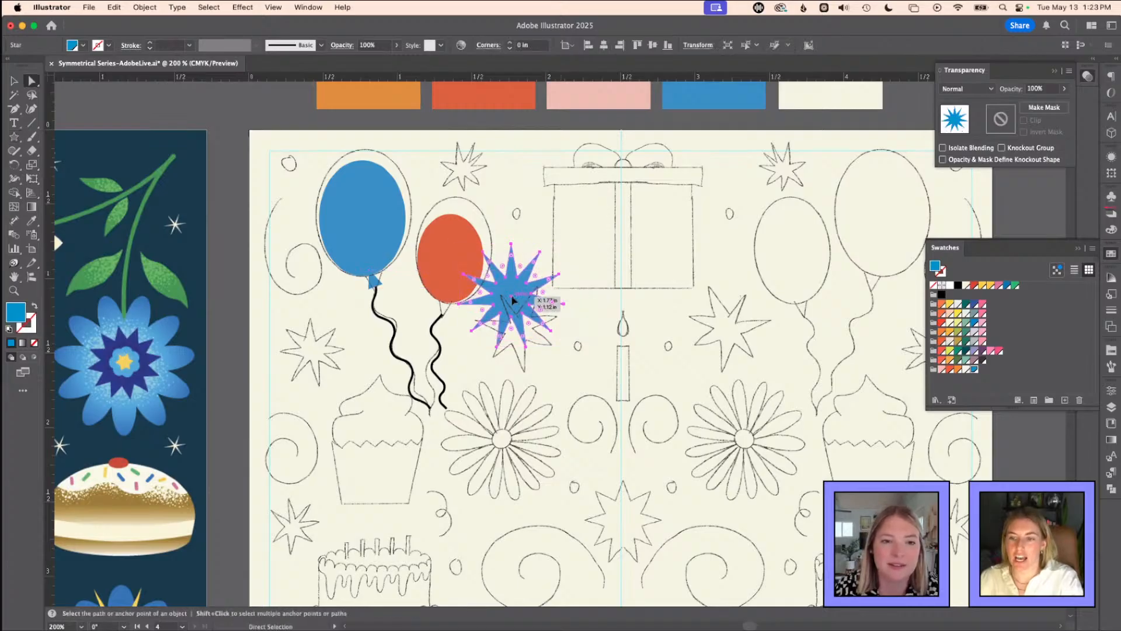
left_click_drag(512, 297, 535, 328)
key("z")
key("a")
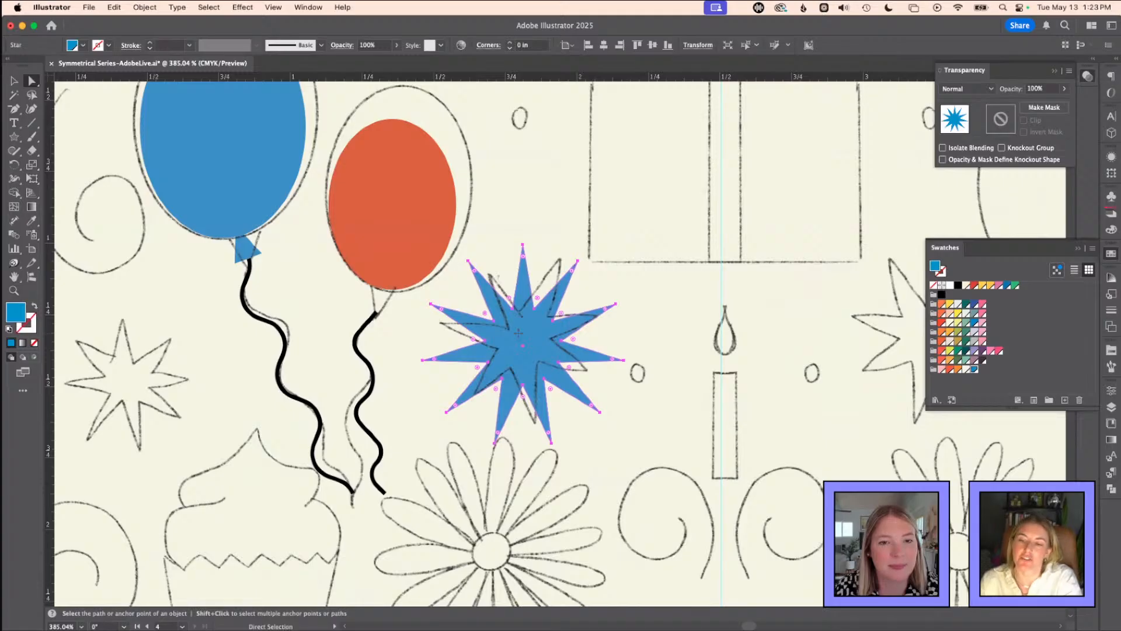
- Scale the blue star uniformly to 80% to match the size of the sketched star
key("s")
key("Return")
type("80")
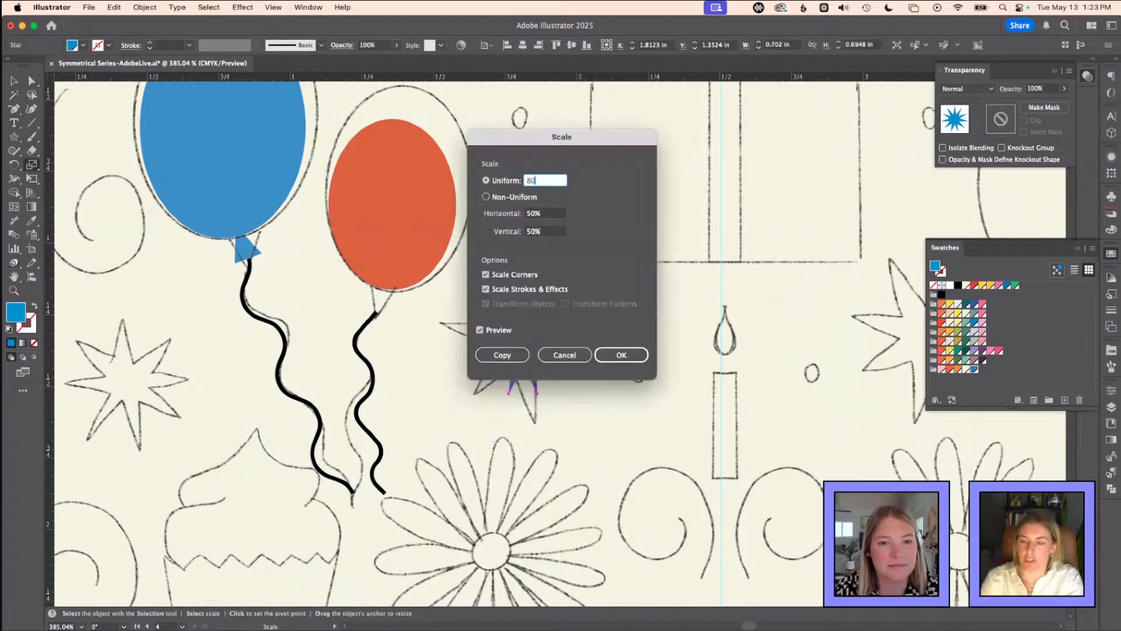
key("Return")
key("v")
left_click(540, 246)
- Try to reshape the blue star by moving an inner anchor point on its lower-left side
key("a")
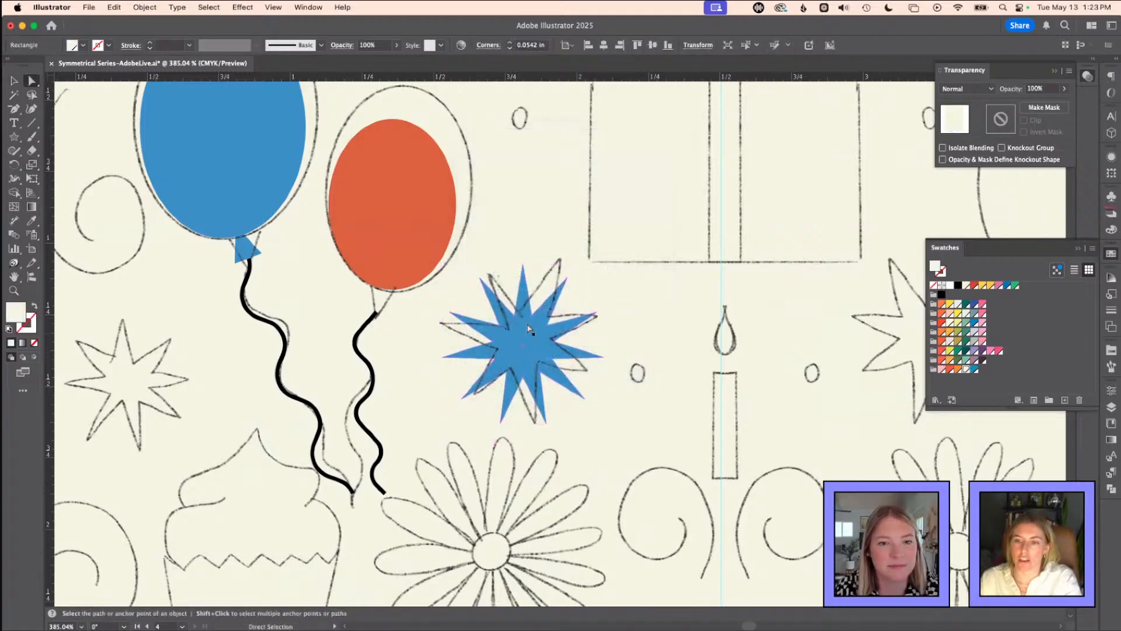
left_click_drag(532, 316, 498, 373)
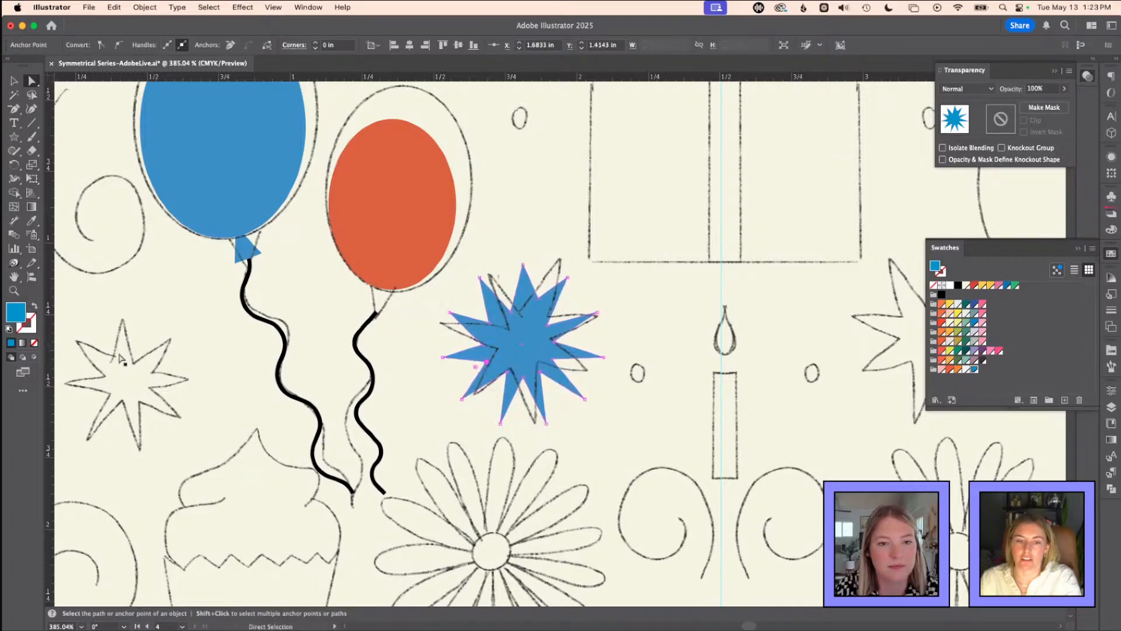
key("v")
left_click(614, 368)
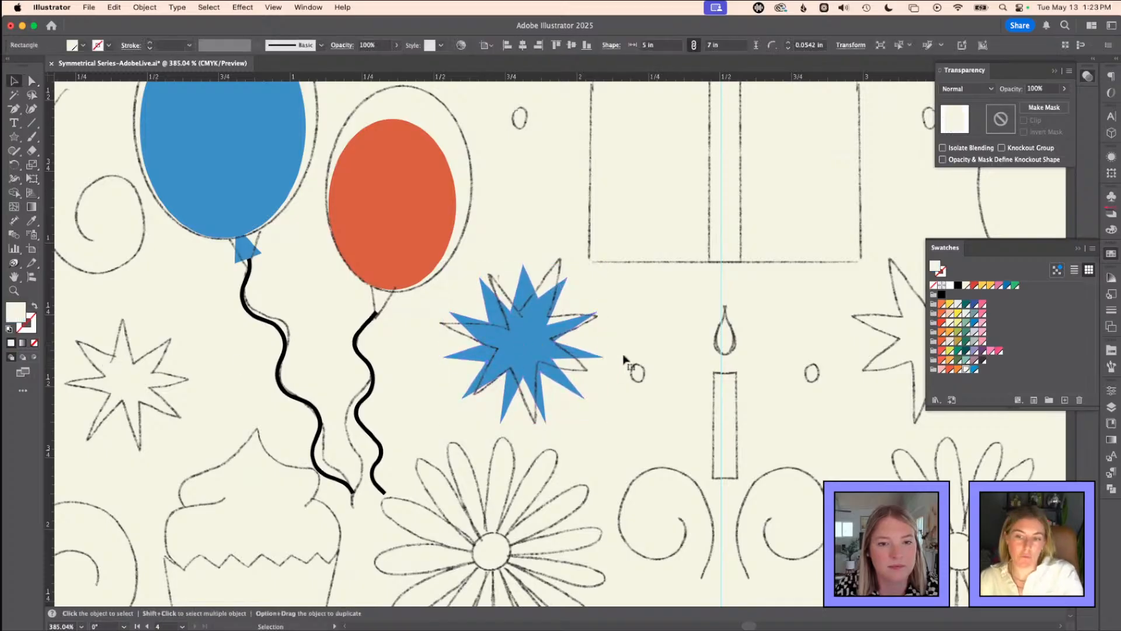
key("super+z")
key("super+z")
key("v")
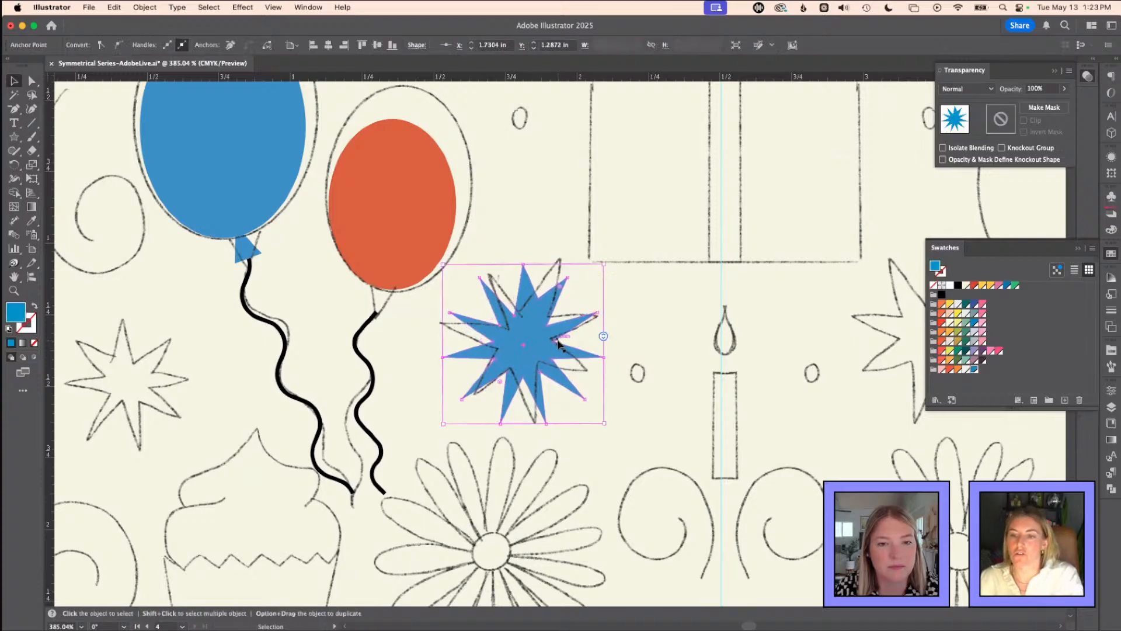
left_click(643, 323)
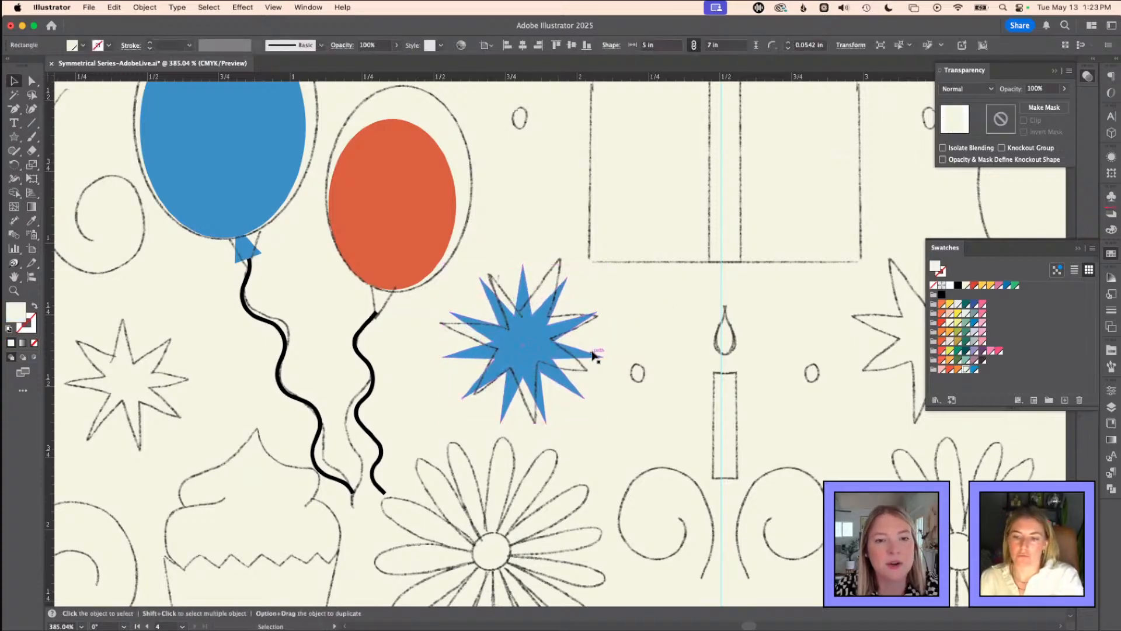
- Round all corners of the blue star to a radius of about 0.014 in
left_click(536, 346)
key("a")
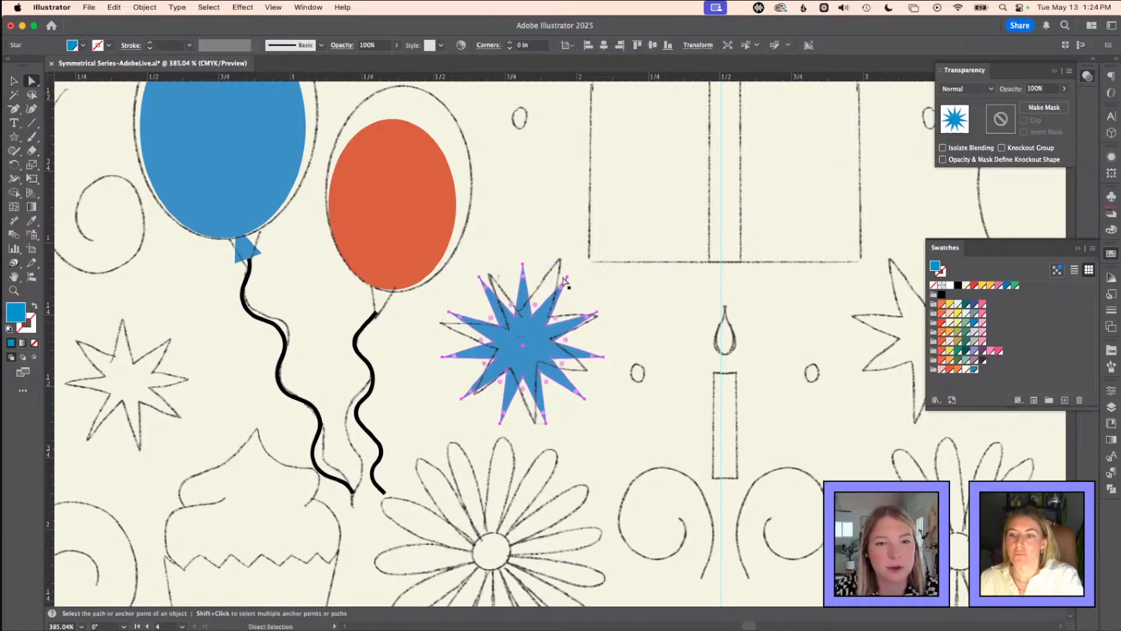
left_click(580, 287)
key("v")
left_click(567, 278)
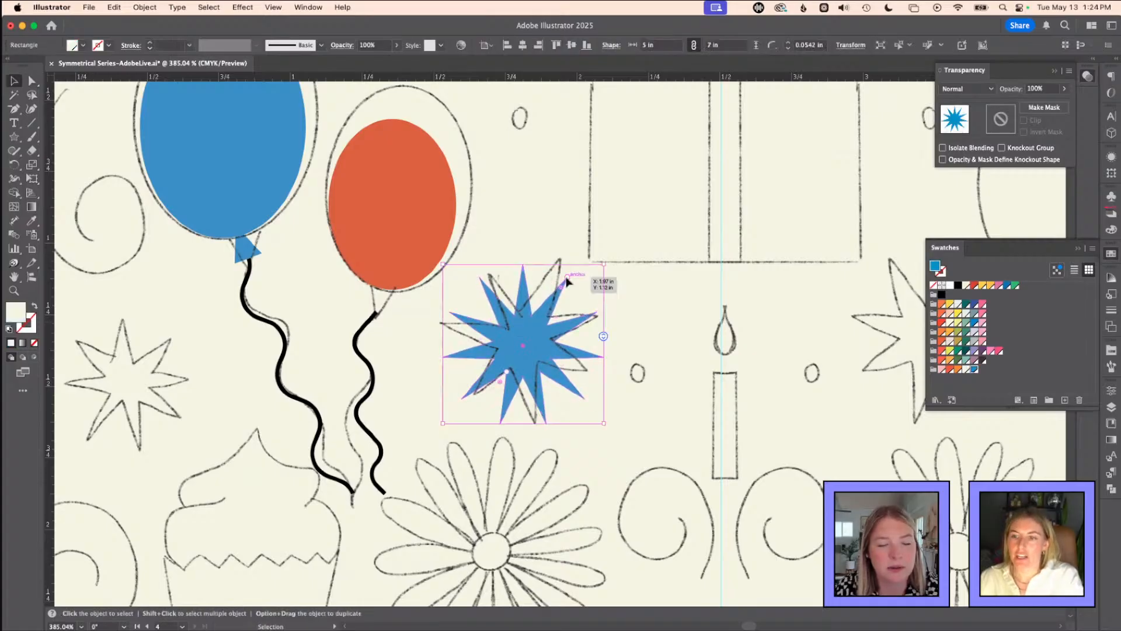
key("a")
left_click_drag(534, 287, 528, 292)
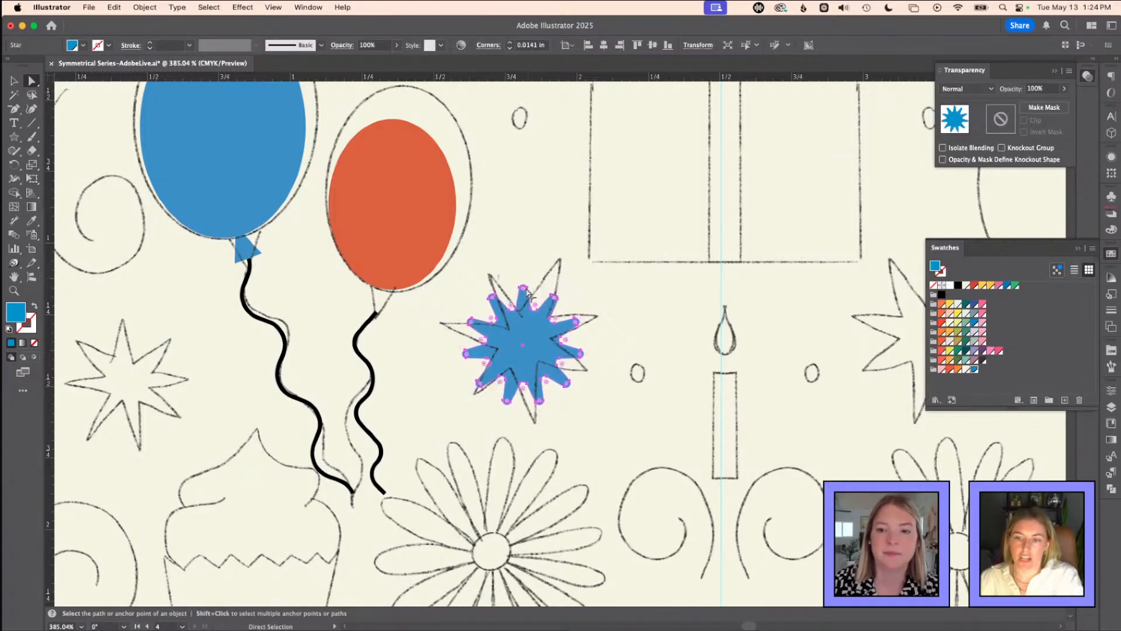
- Undo the last corner rounding and round only the outer points of the blue star
key("ctrl+z")
left_click(568, 277)
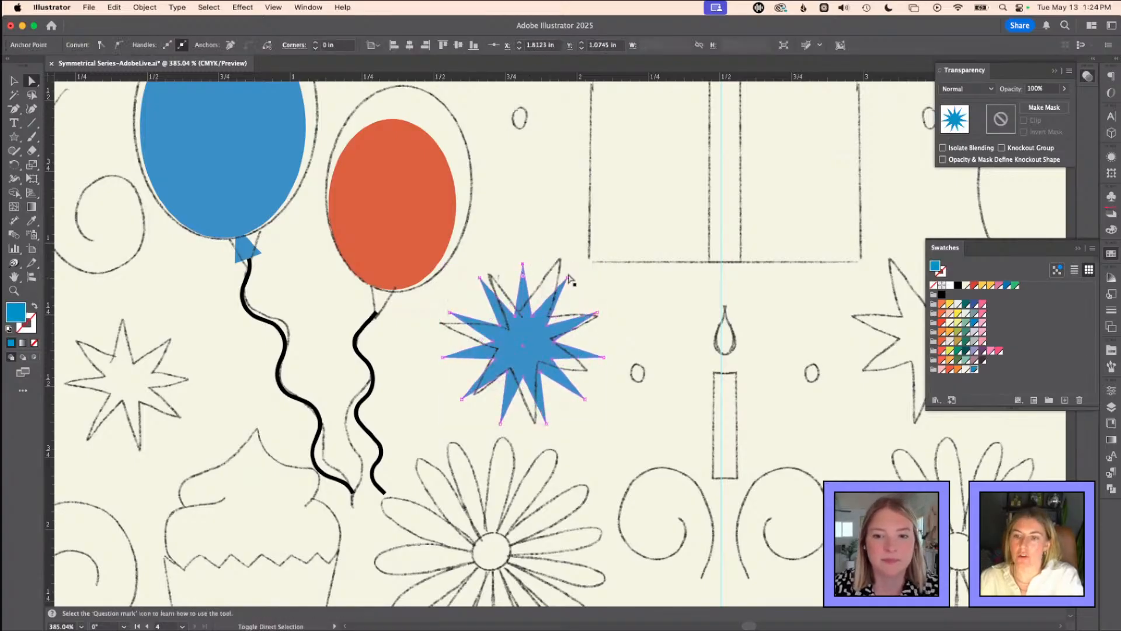
left_click(597, 313, "shift")
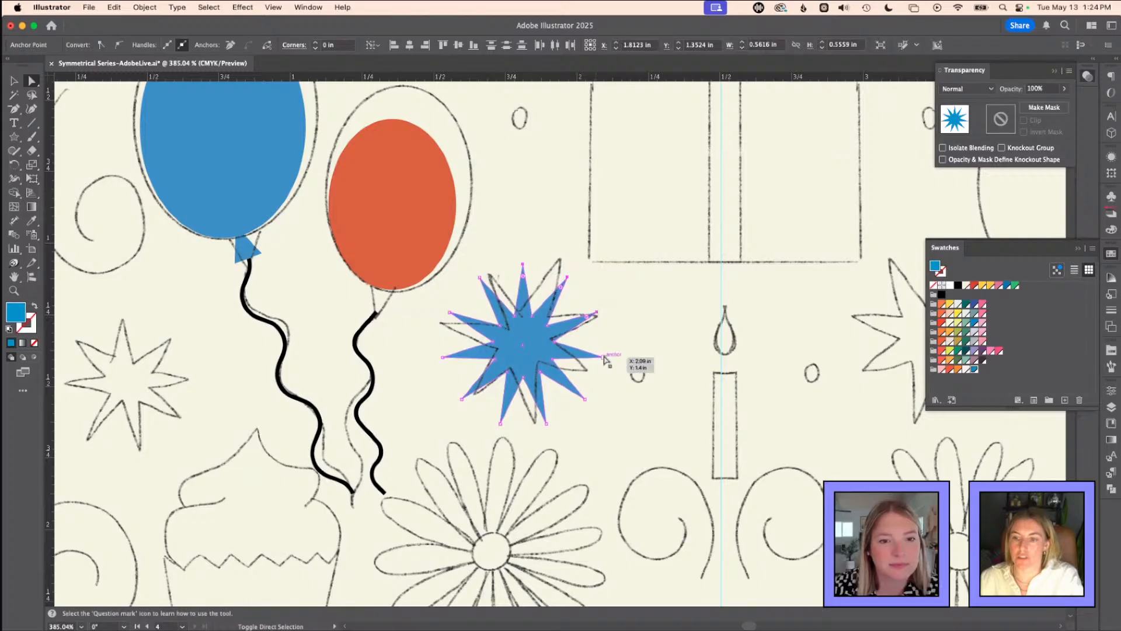
left_click(604, 357, "shift")
left_click(584, 399, "shift")
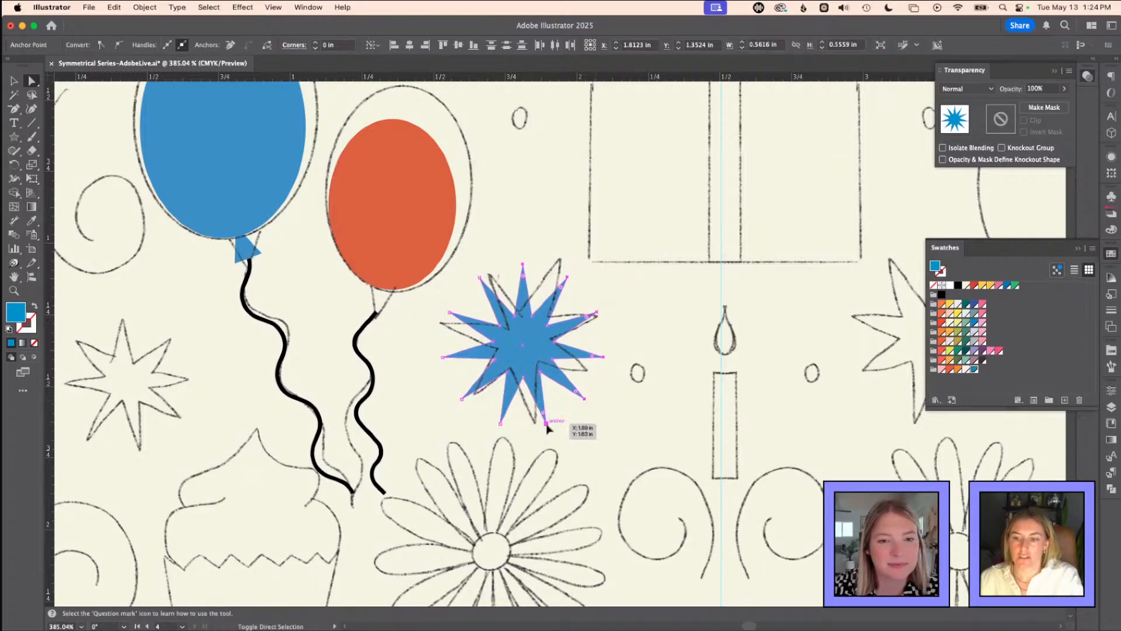
left_click(545, 422, "shift")
left_click(500, 423, "shift")
left_click(462, 399, "shift")
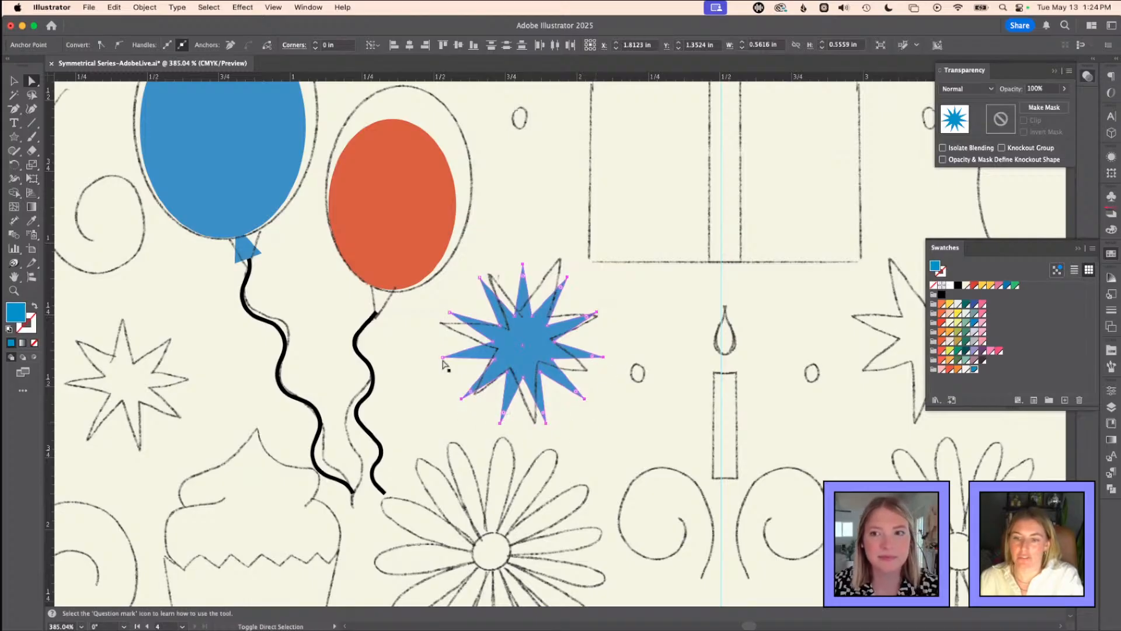
left_click(443, 358, "shift")
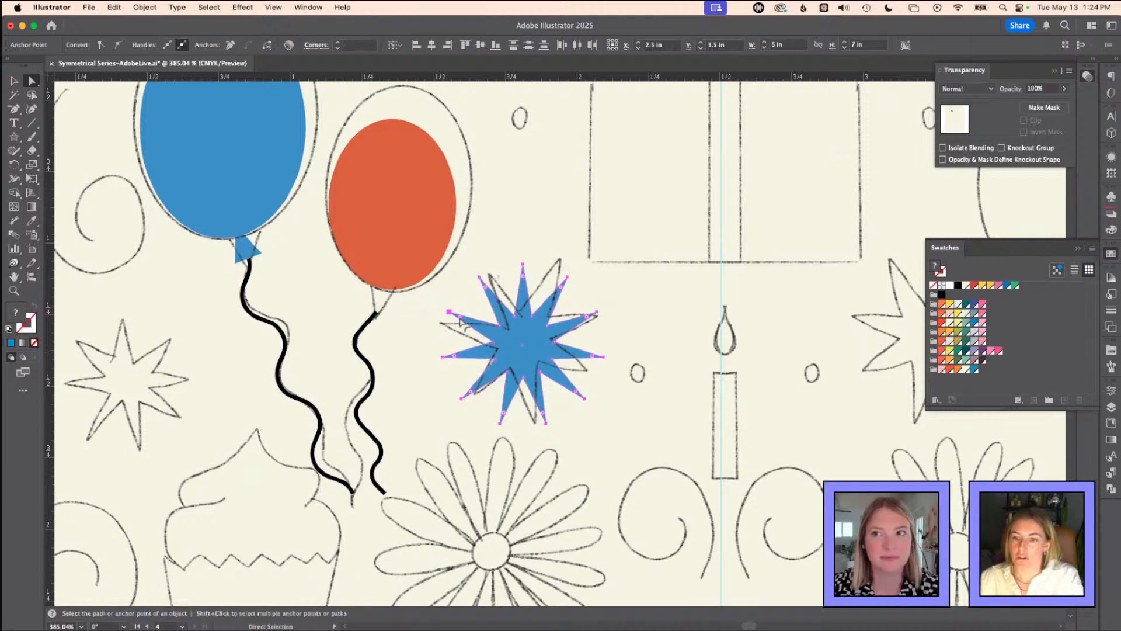
left_click_drag(460, 323, 463, 323)
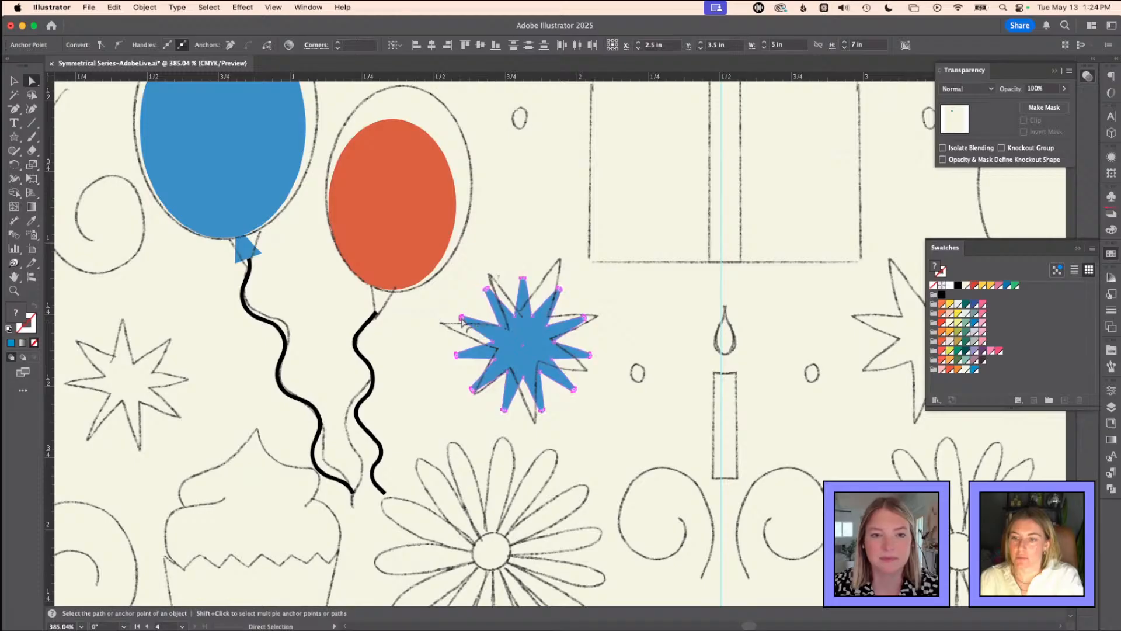
- Lengthen the blue star's points to reach the sketched star's extent and rotate it slightly counterclockwise
left_click(536, 323)
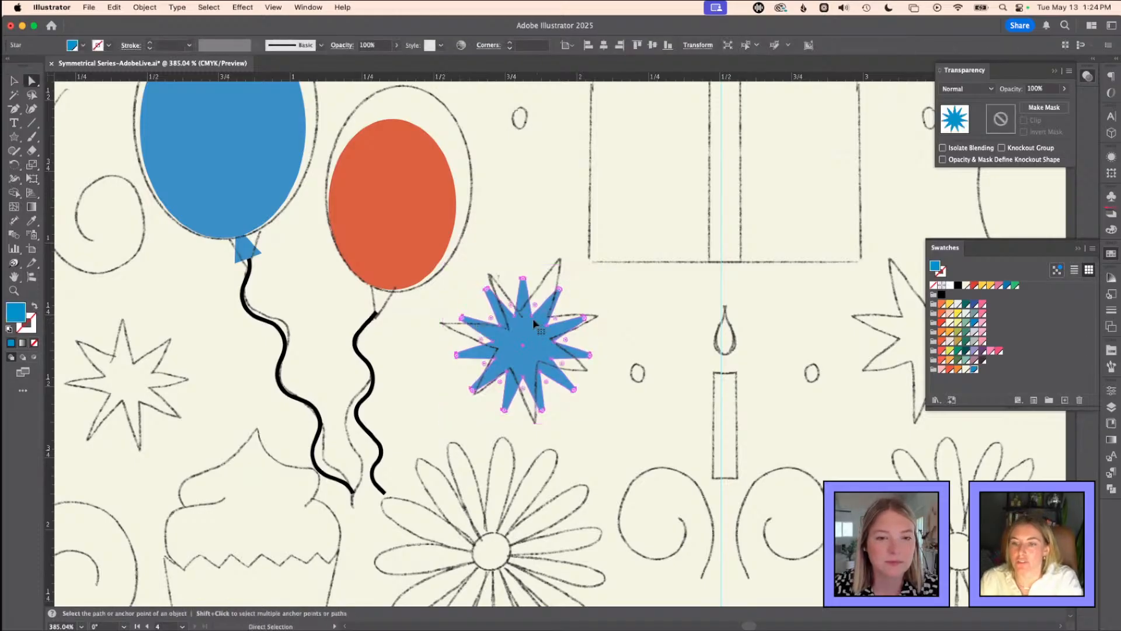
key("v")
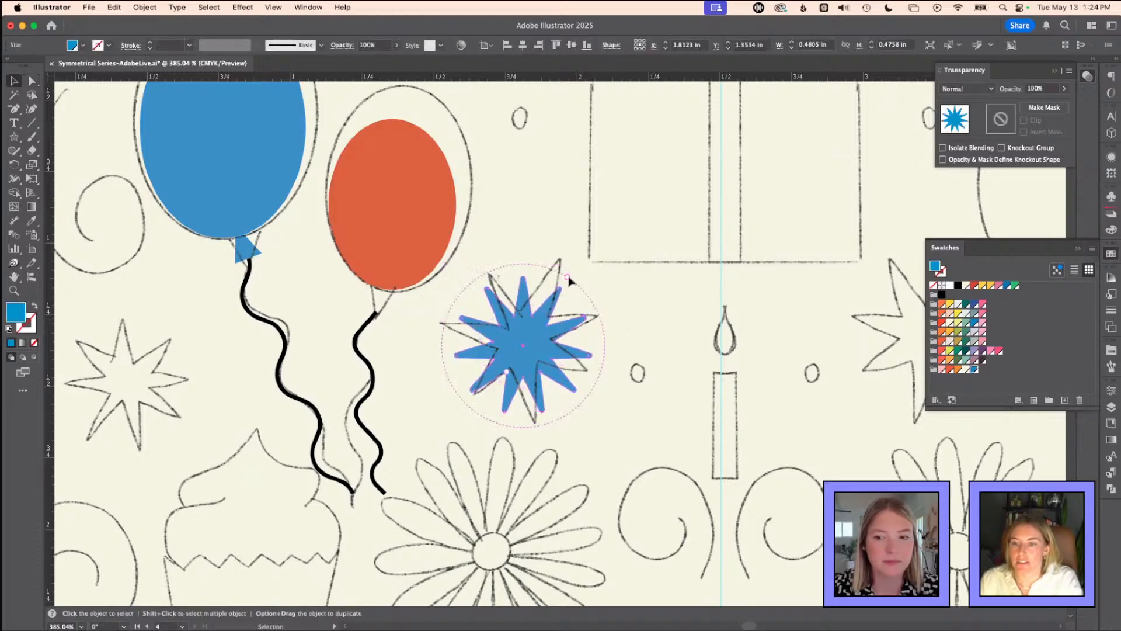
left_click_drag(568, 278, 634, 301)
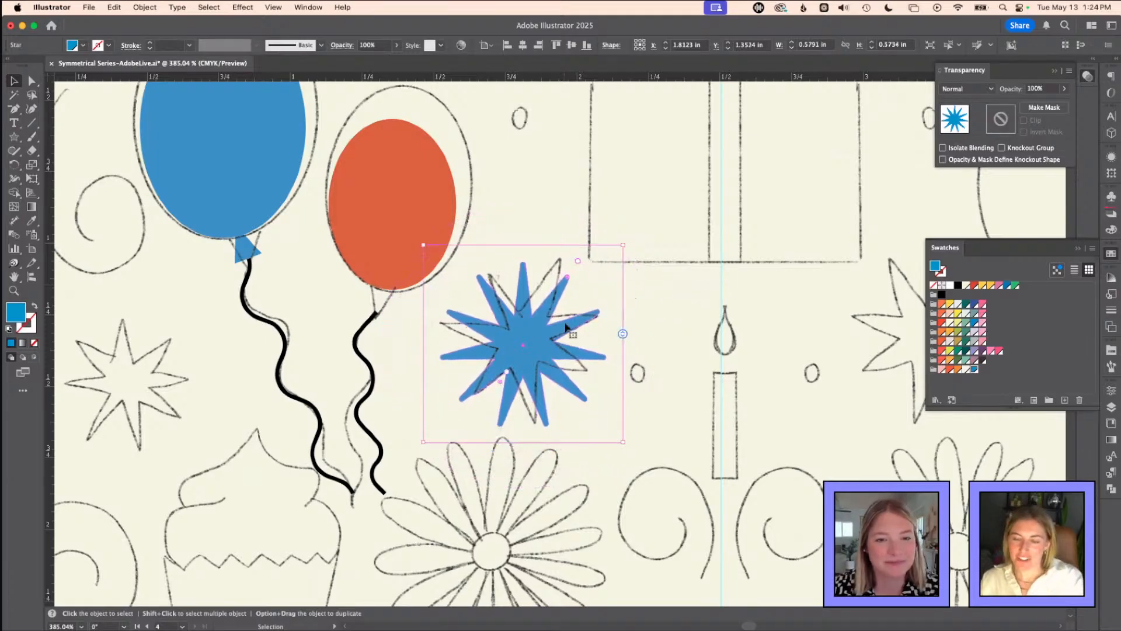
left_click_drag(629, 240, 624, 235)
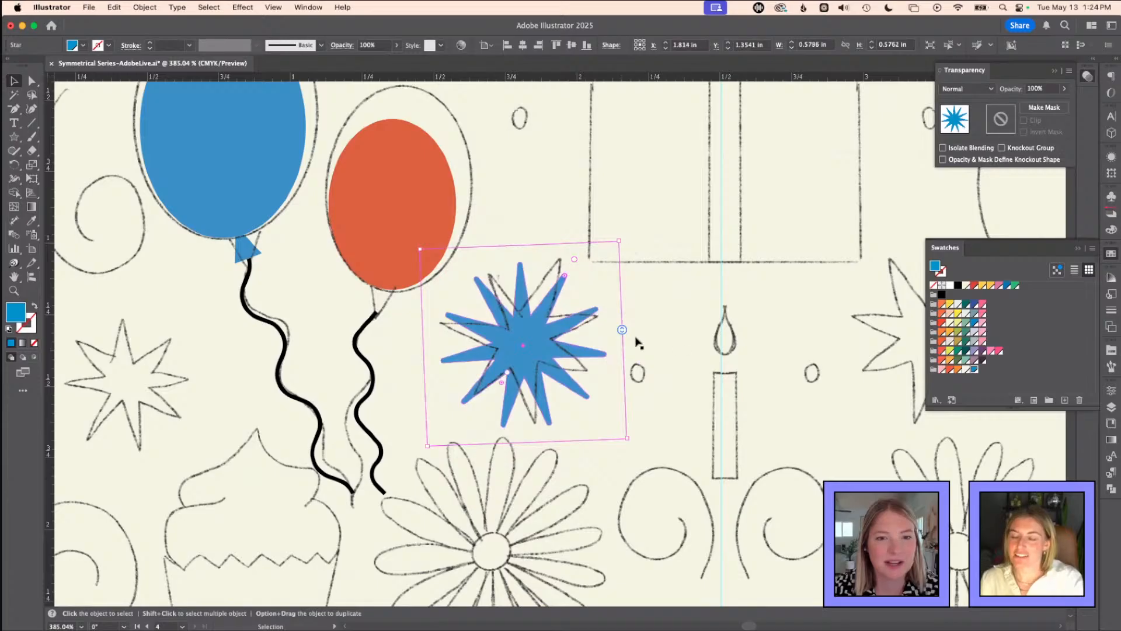
- Deselect the star and review the wider card sketch, from the balloons down to the presents
left_click(670, 328)
key("super+minus")
key("super+minus")
key("super+minus")
key("space")
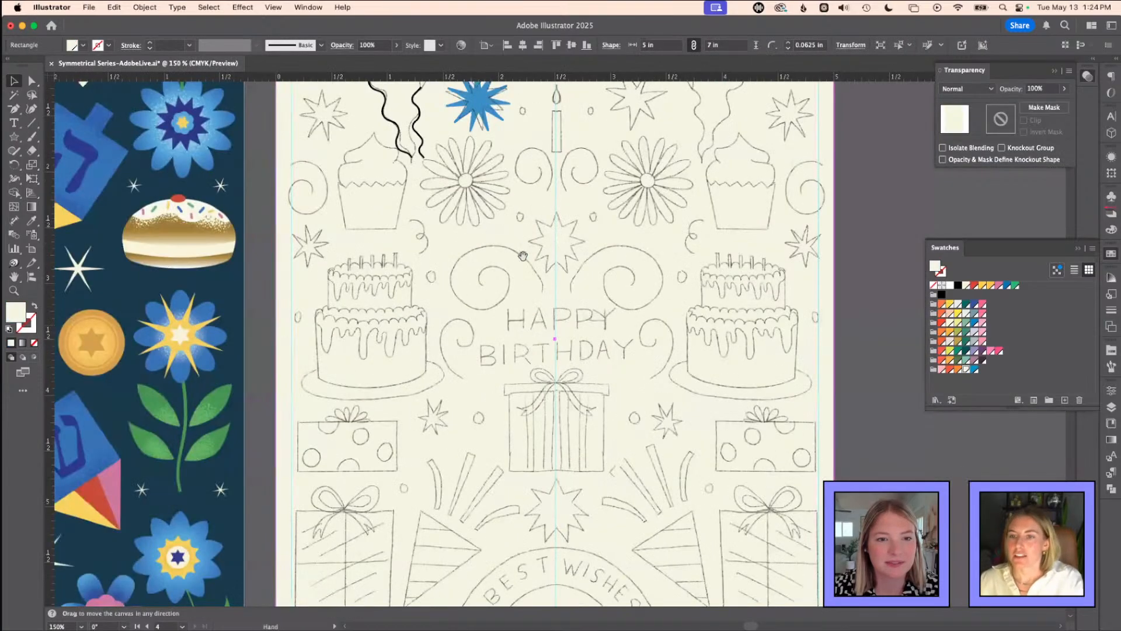
left_click_drag(522, 255, 549, 423)
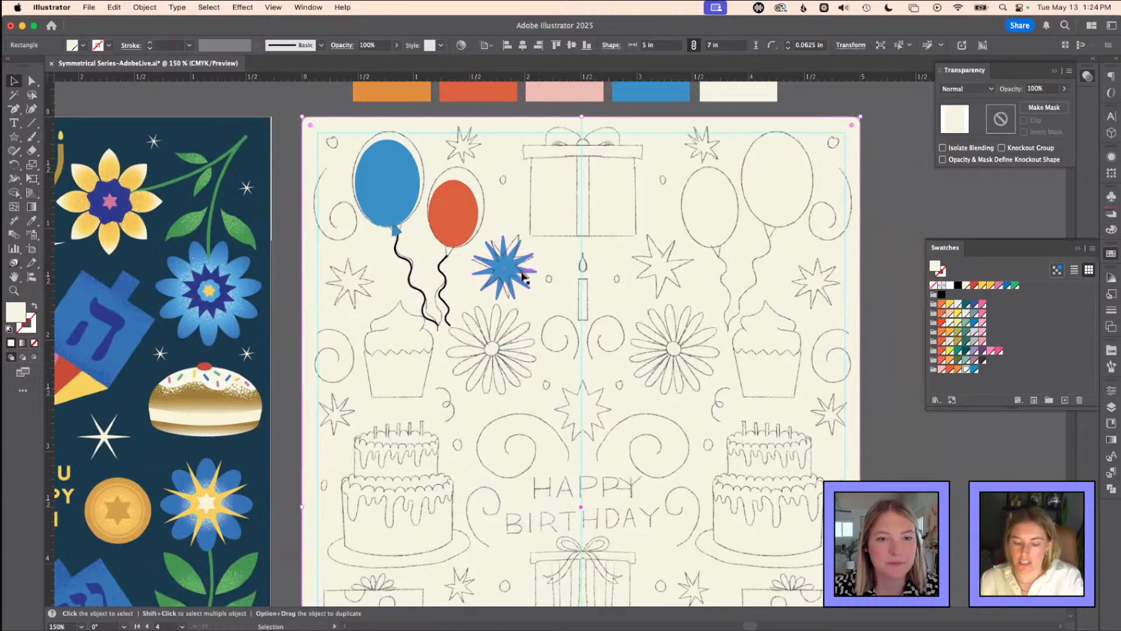
key("z")
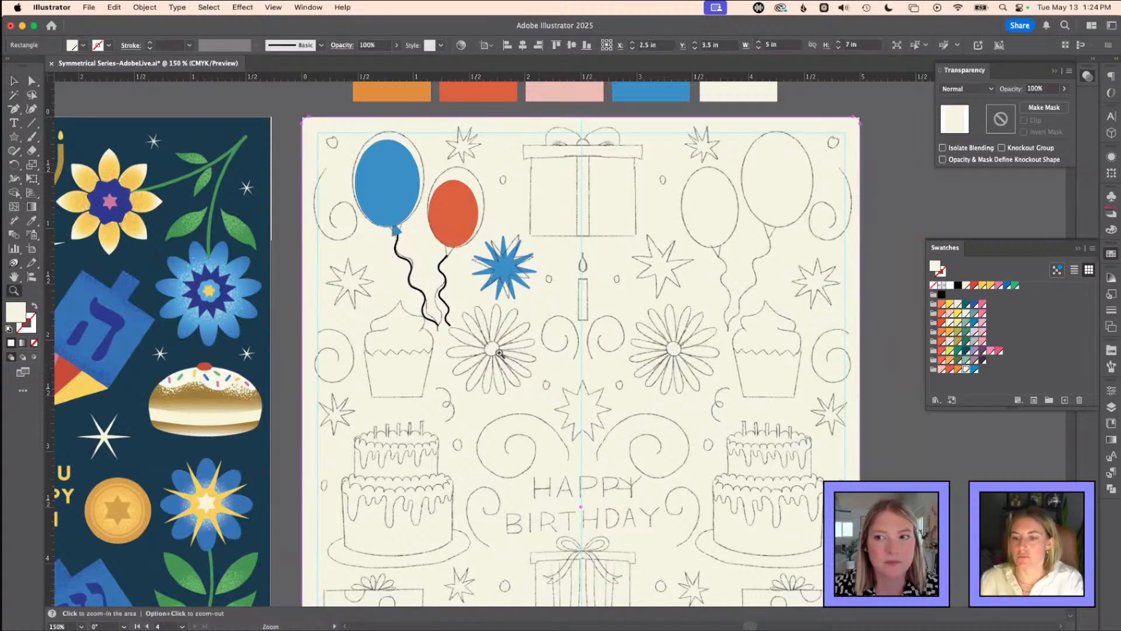
left_click_drag(562, 433, 544, 357)
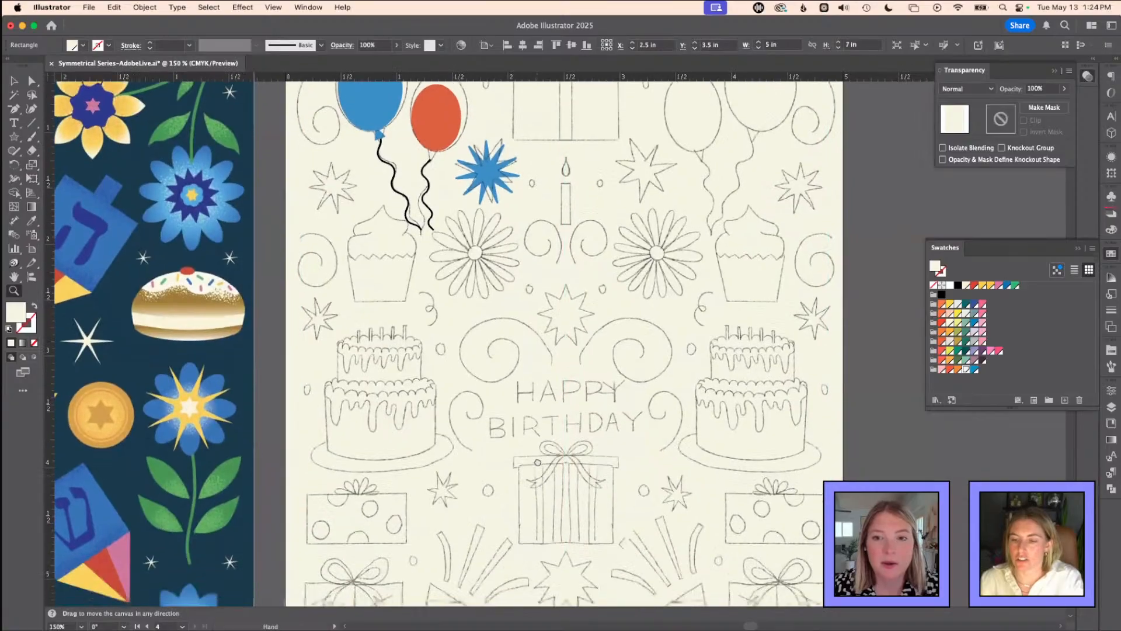
left_click_drag(537, 461, 537, 462)
key("v")
scroll(514, 274, "up", 5)
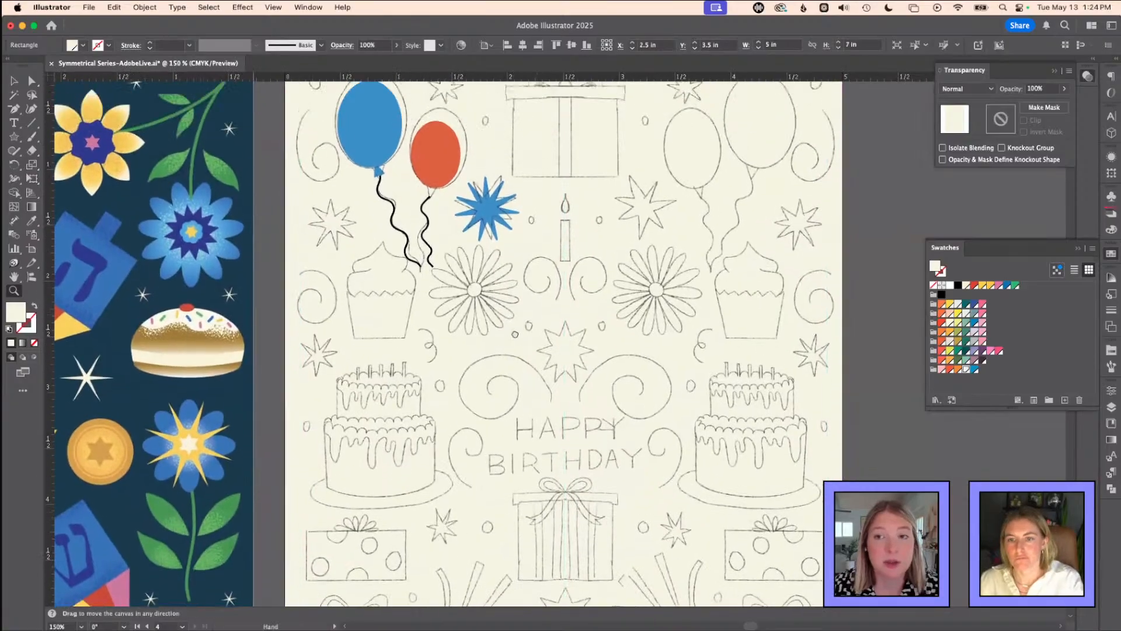
key("super+shift+a")
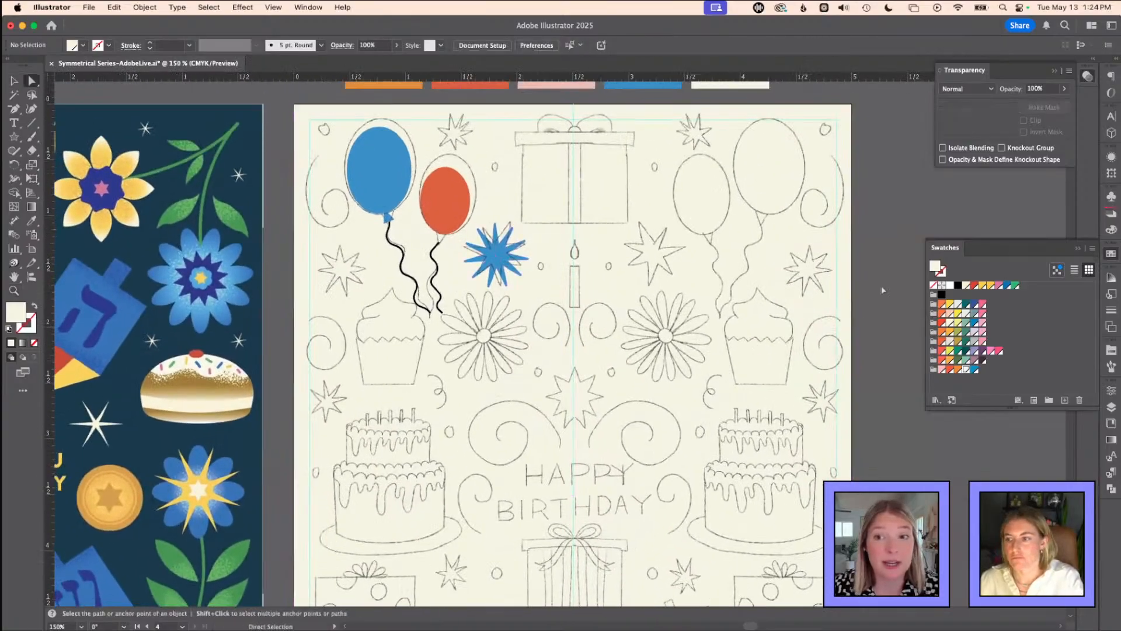
- Draw a rectangle about 0.59 in wide and 0.50 in high over the left sketched cupcake's wrapper
key("z")
left_click_drag(483, 333, 478, 385)
key("v")
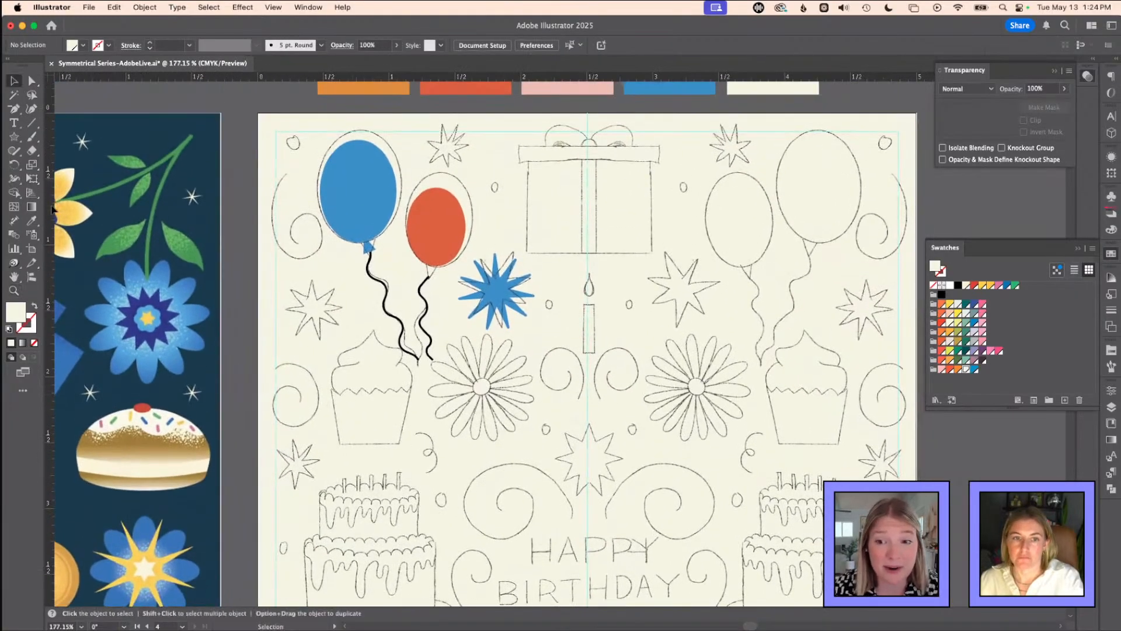
left_click(14, 137)
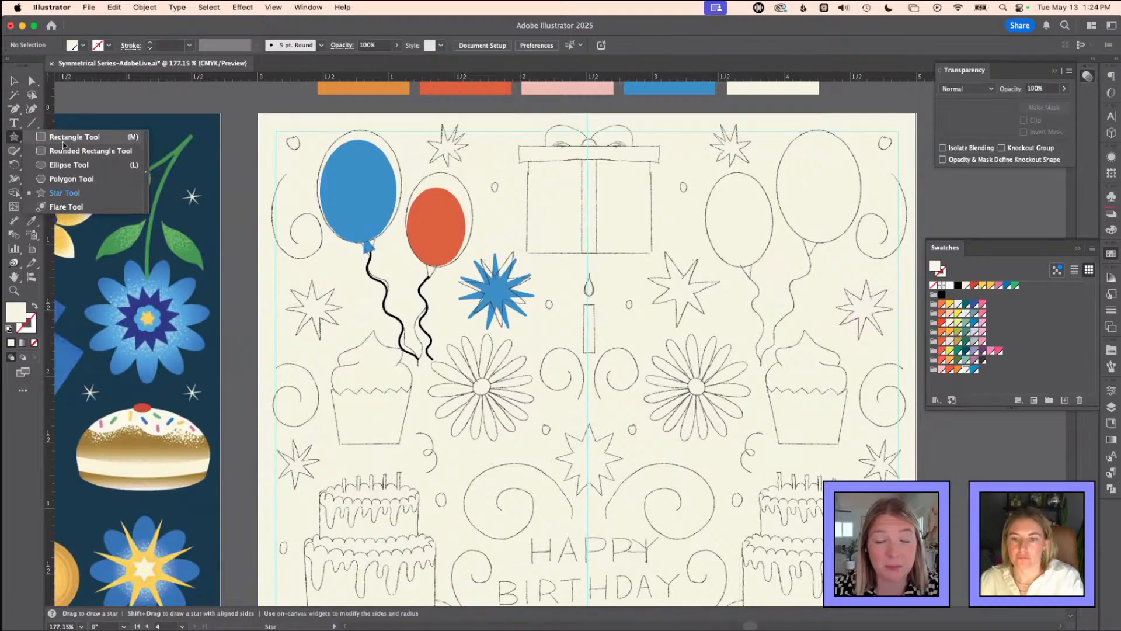
left_click(64, 138)
left_click_drag(330, 379, 409, 446)
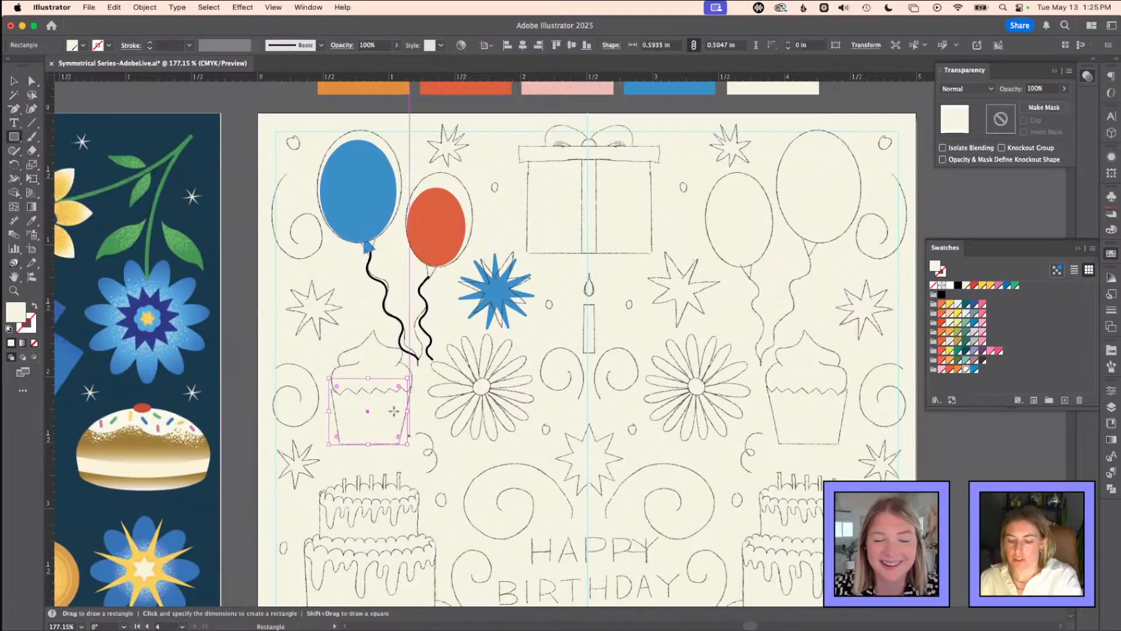
key("i")
left_click(386, 281)
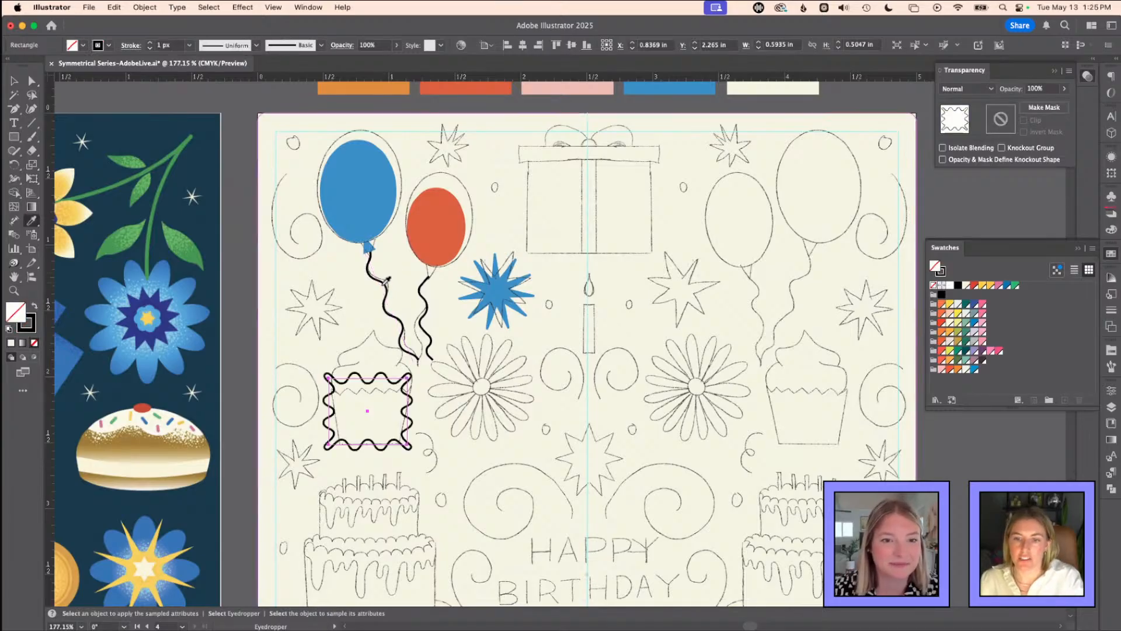
left_click(390, 320)
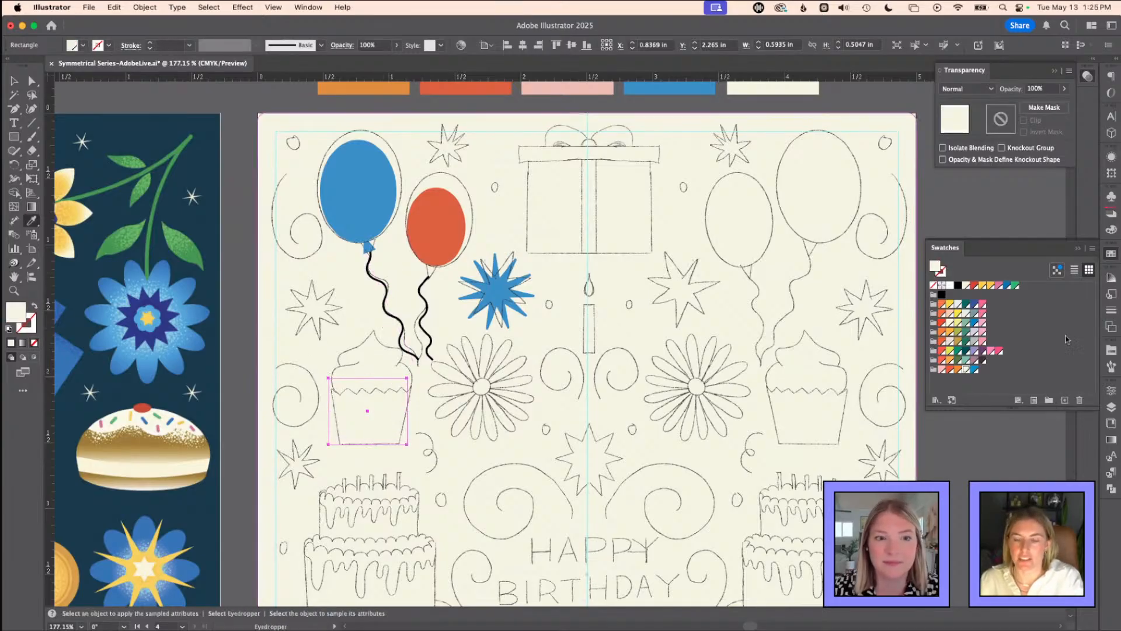
- Give the cupcake wrapper rectangle a black 1 pt stroke and no fill, and deselect it
left_click(941, 272)
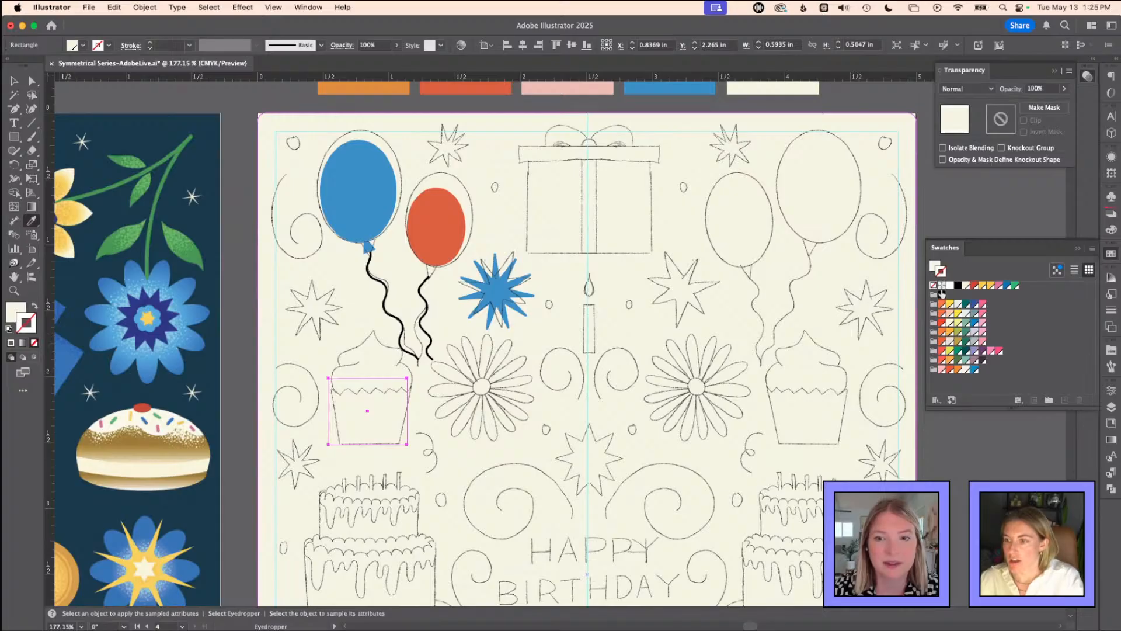
left_click(941, 294)
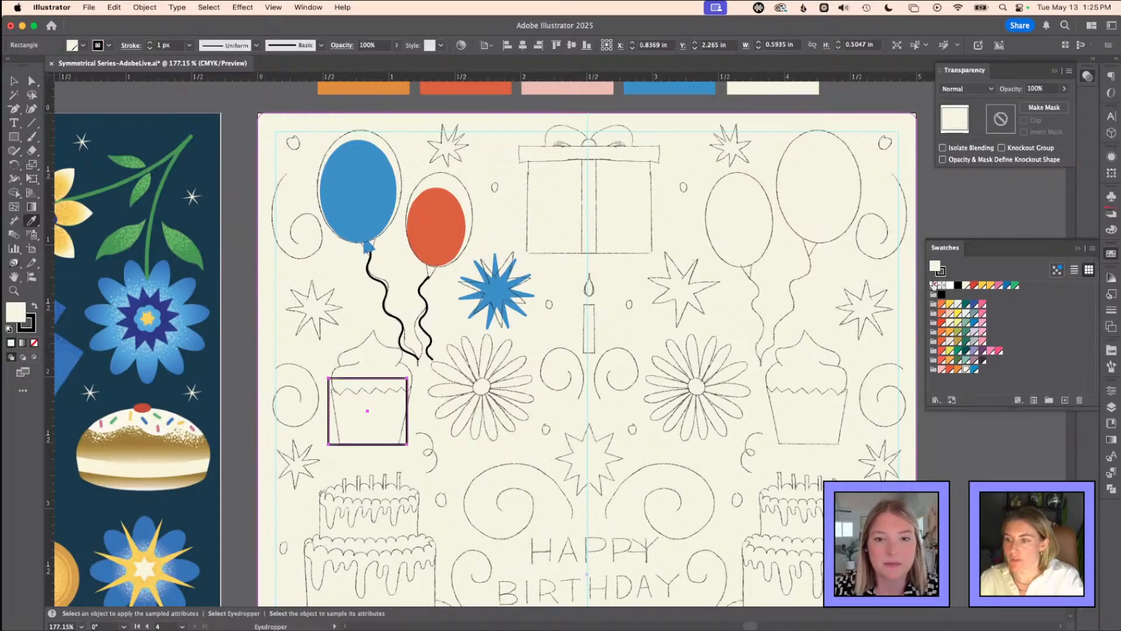
key("super+shift+a")
- Lower the wrapper rectangle's top edge to just below the sketched zigzag, making it about 0.38 in high
key("z")
mouse_move(327, 364)
left_mouse_down()
mouse_move(397, 411)
mouse_move(426, 410)
left_mouse_up()
key("a")
left_click(407, 397)
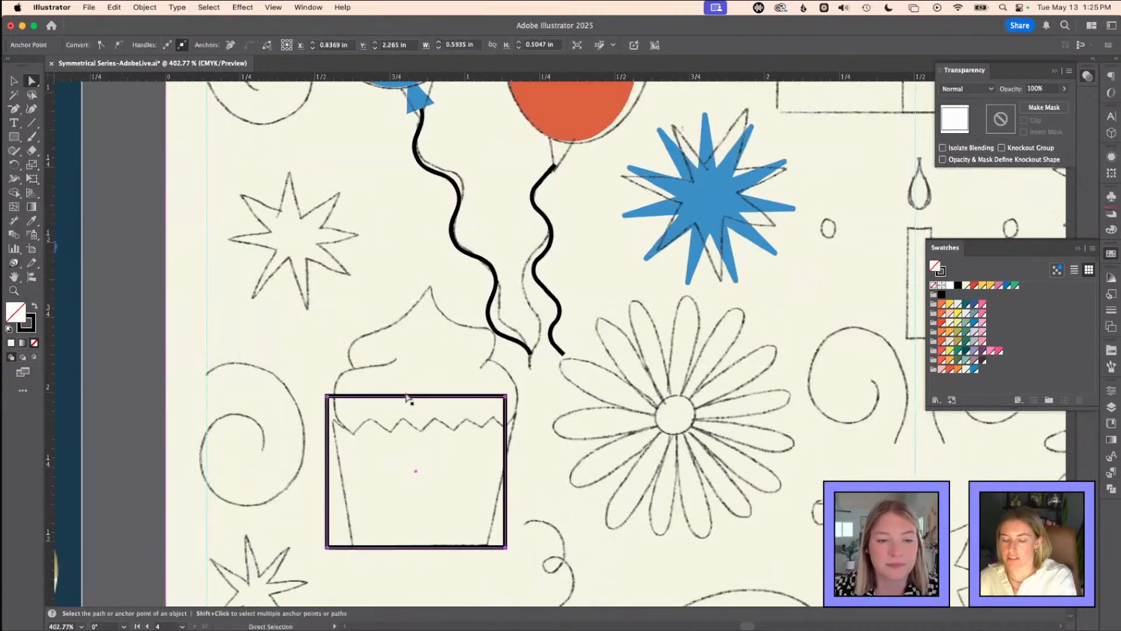
key("v")
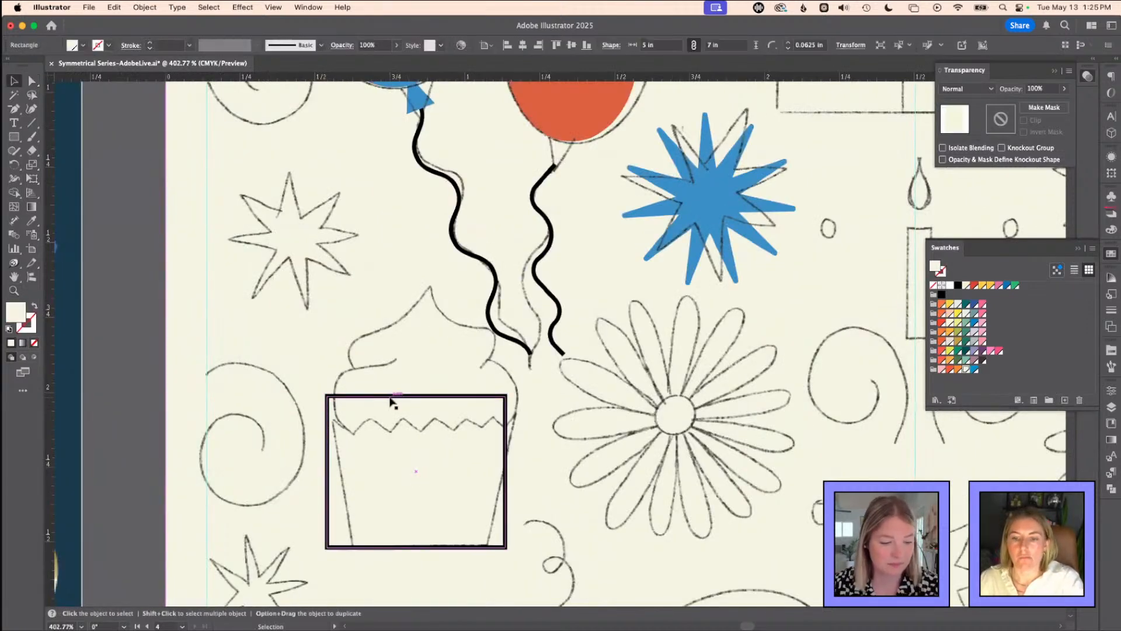
left_click_drag(416, 396, 416, 435)
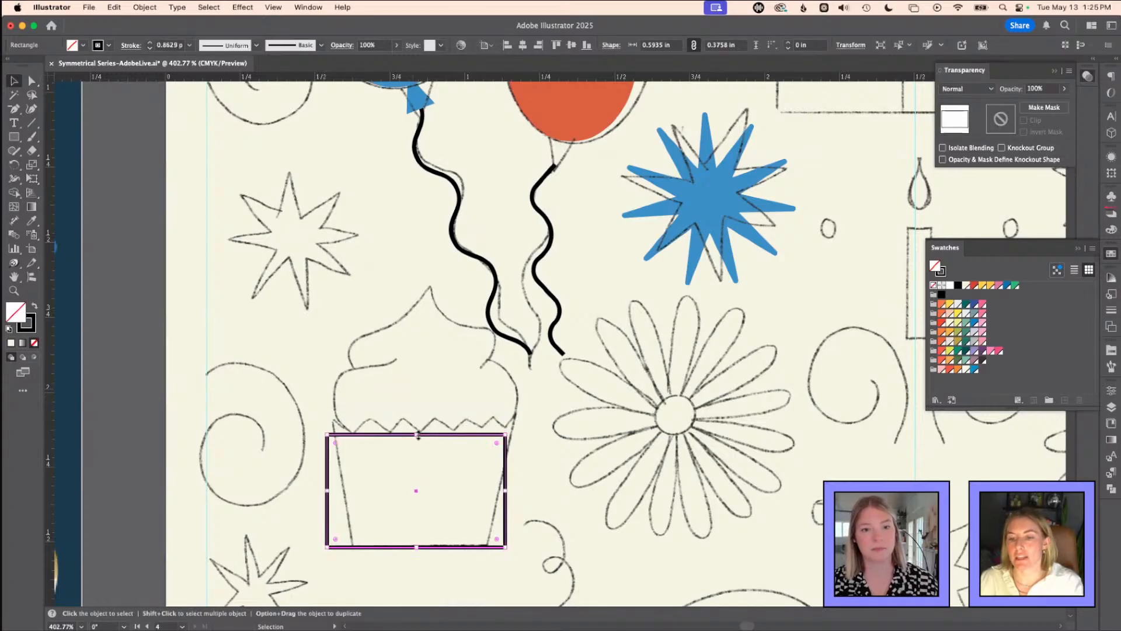
- Taper the cupcake wrapper by nudging both bottom corners of the rectangle inward toward the sketched sides
left_click(366, 534)
key("a")
left_click(335, 546)
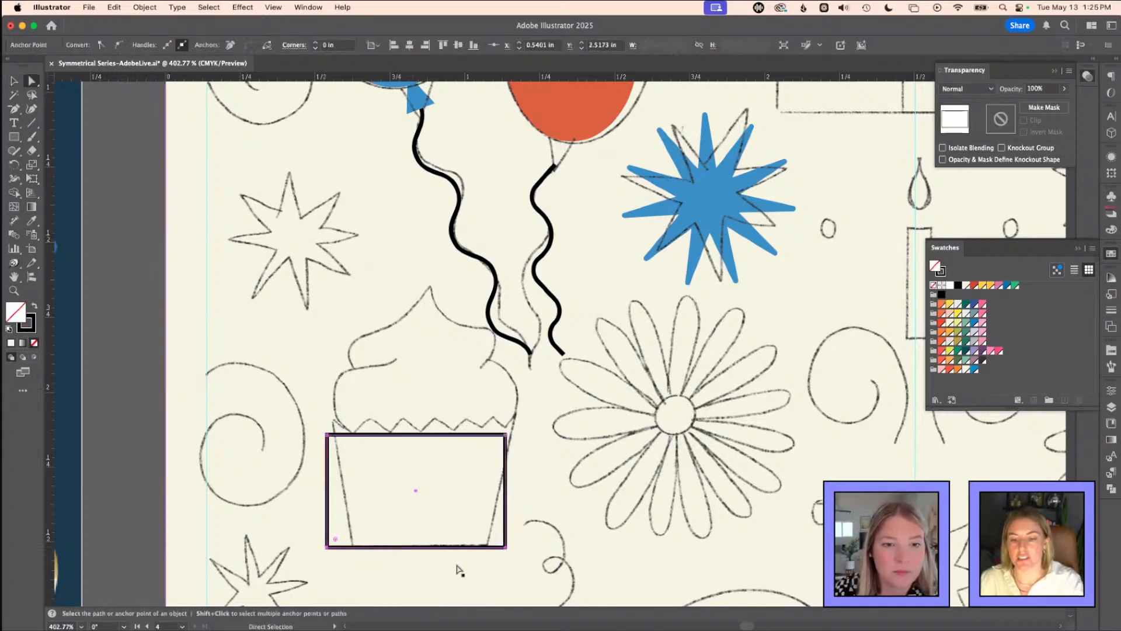
key("Right")
key("Right")
key("Right")
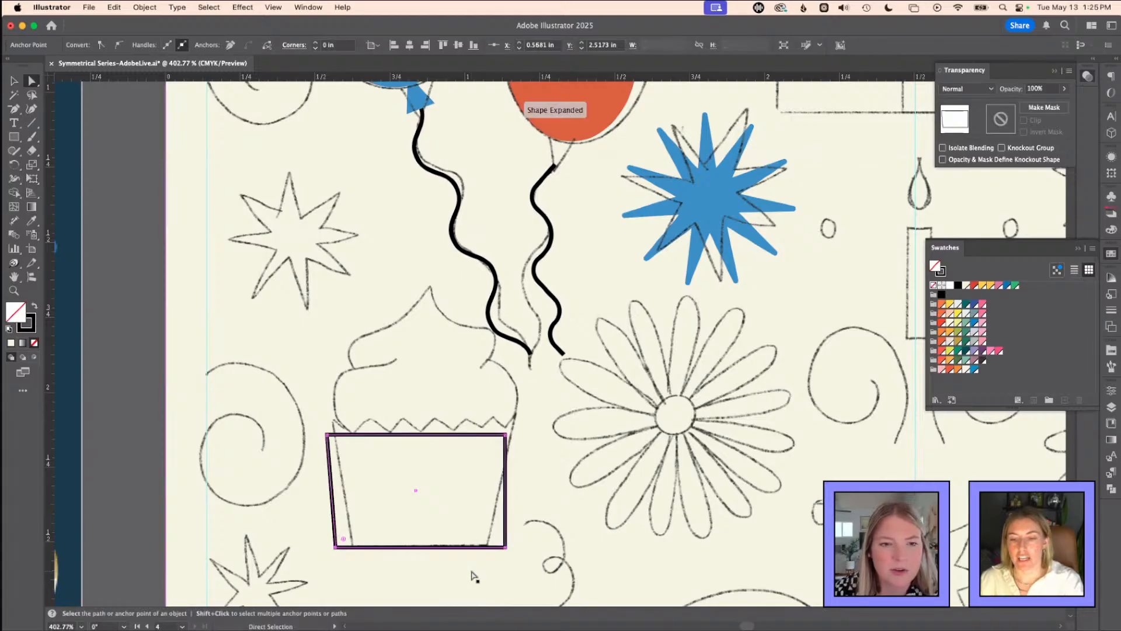
left_click(506, 547)
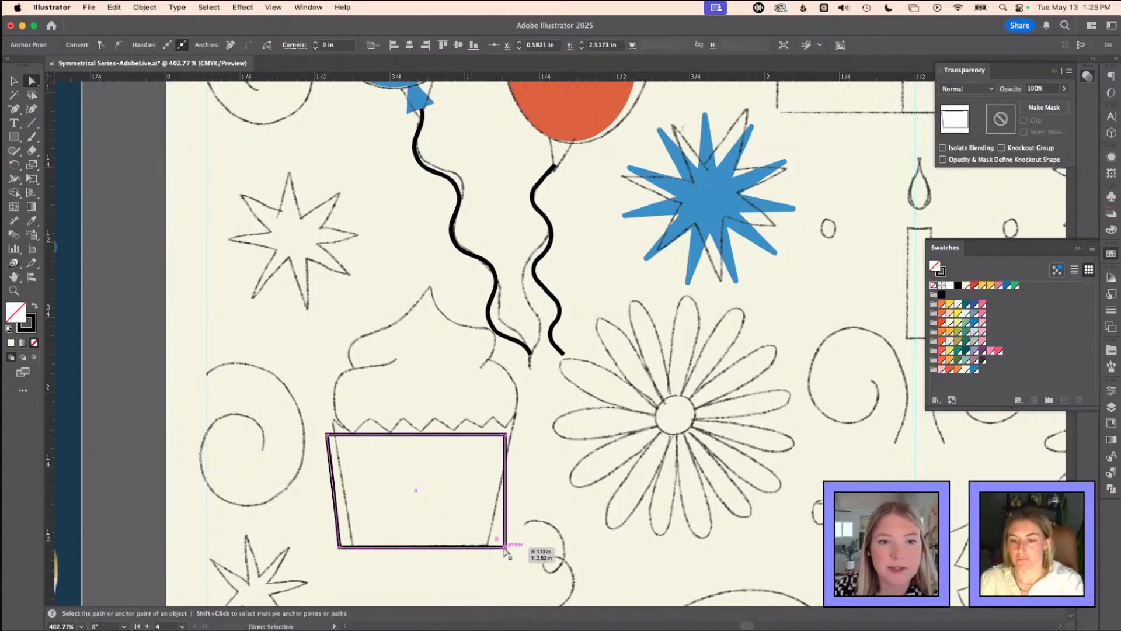
key("Left")
key("Left")
key("Left")
left_click(450, 426)
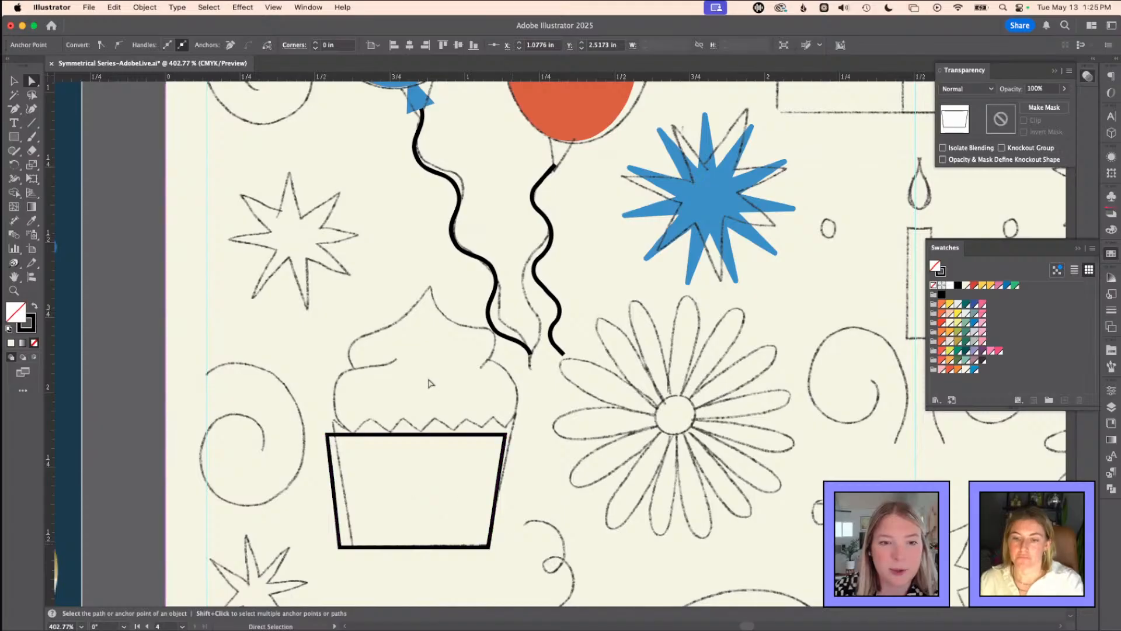
- Draw a horizontal line about 0.64 in long just above the sketched wrapper zigzag and give it a black 1 px stroke
left_click(32, 123)
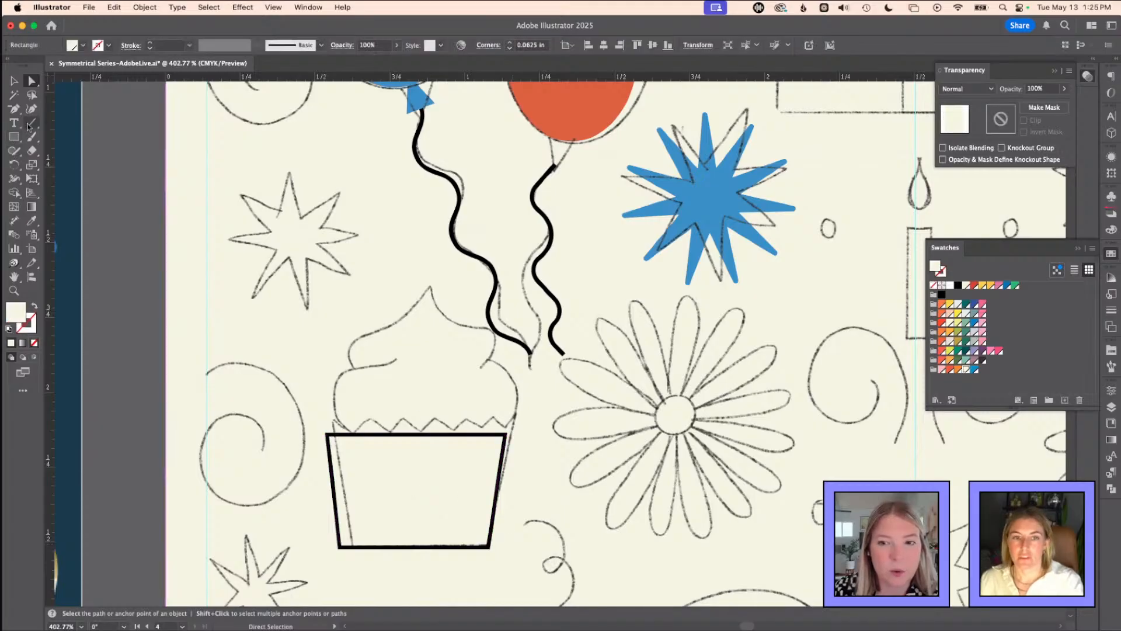
left_click_drag(321, 409, 514, 409)
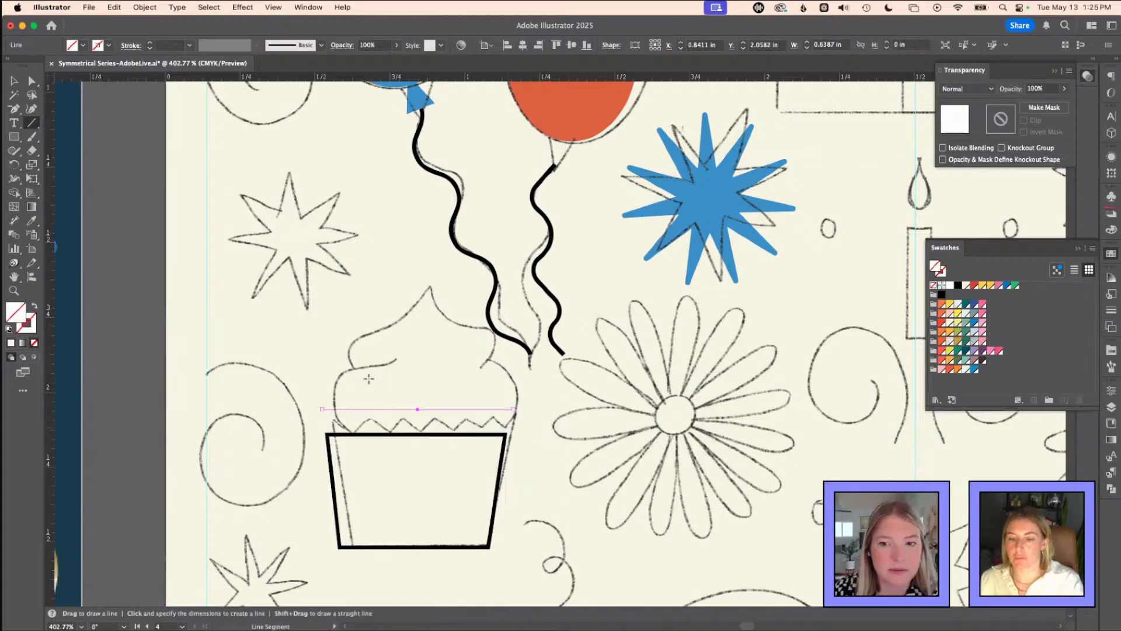
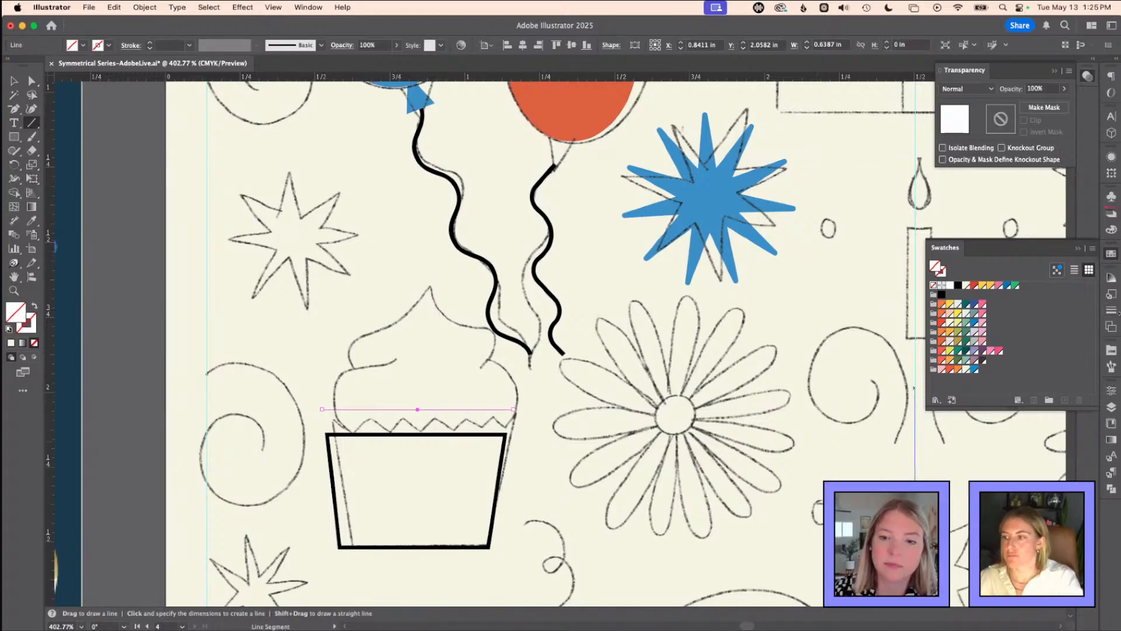
left_click(1111, 155)
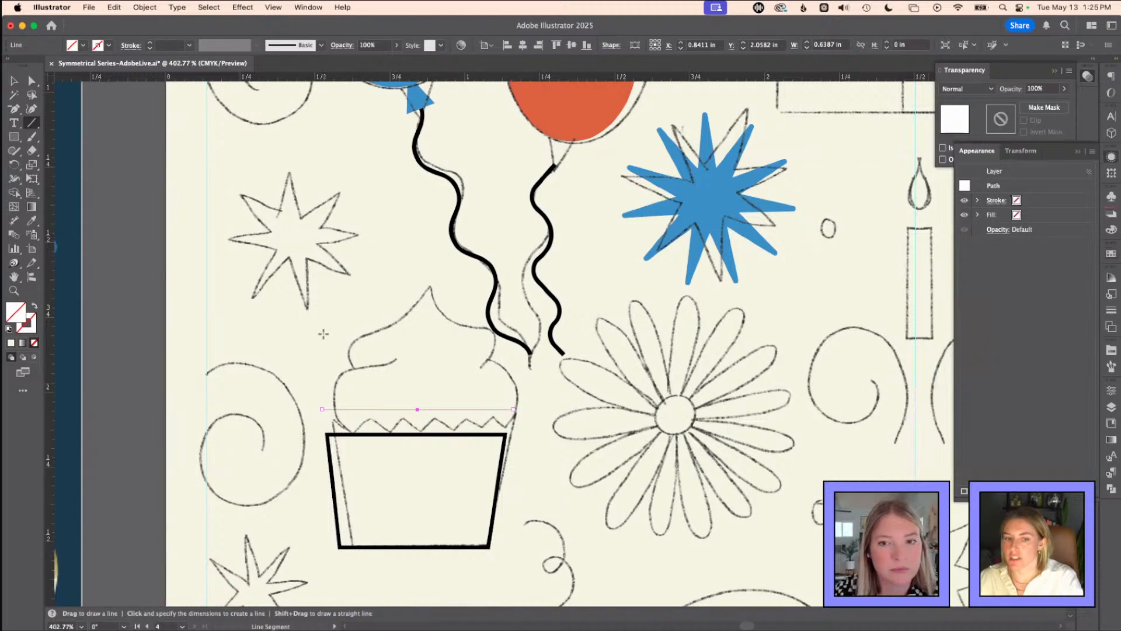
left_click(1000, 201)
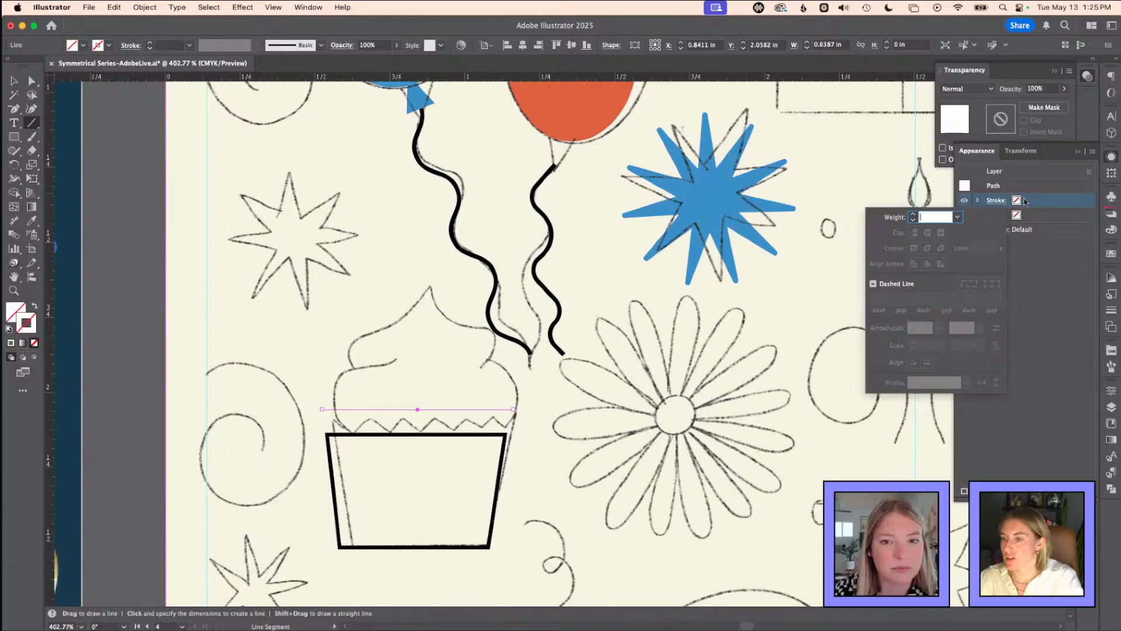
type("1")
key("Return")
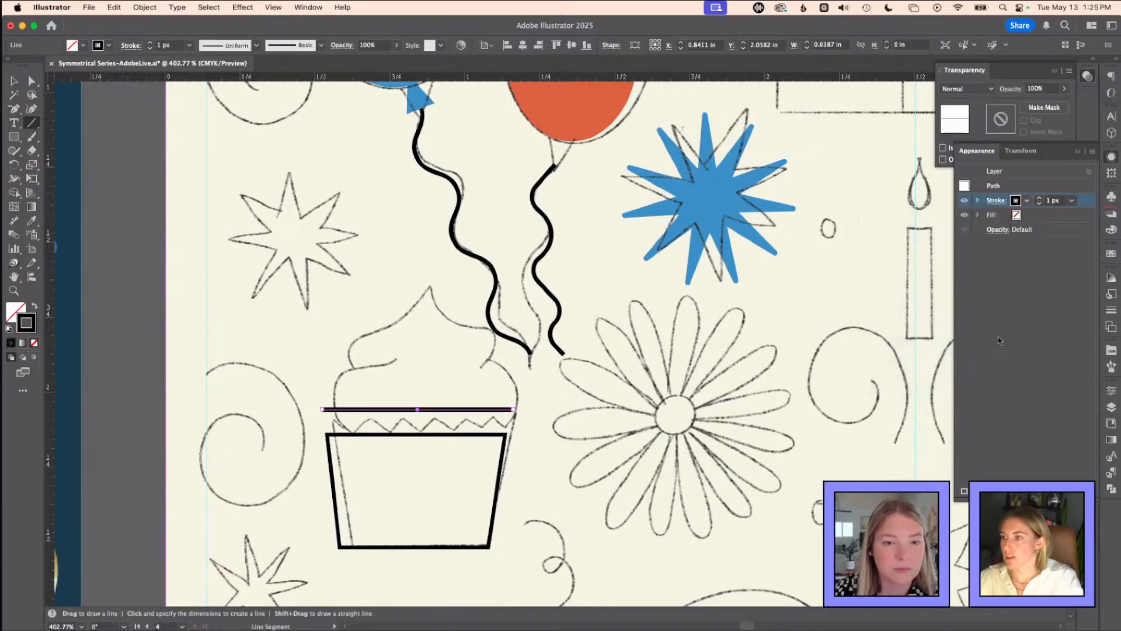
- Add a Zig Zag effect to the line's stroke with an absolute size of 0.02 in
left_click(992, 491)
mouse_move(1030, 349)
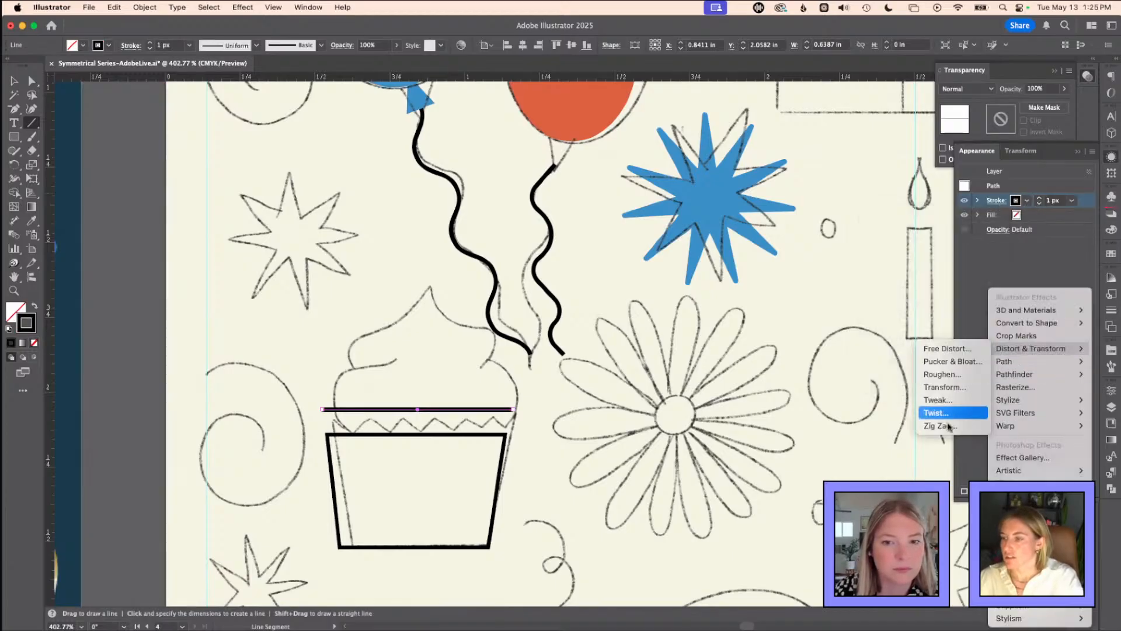
left_click(947, 426)
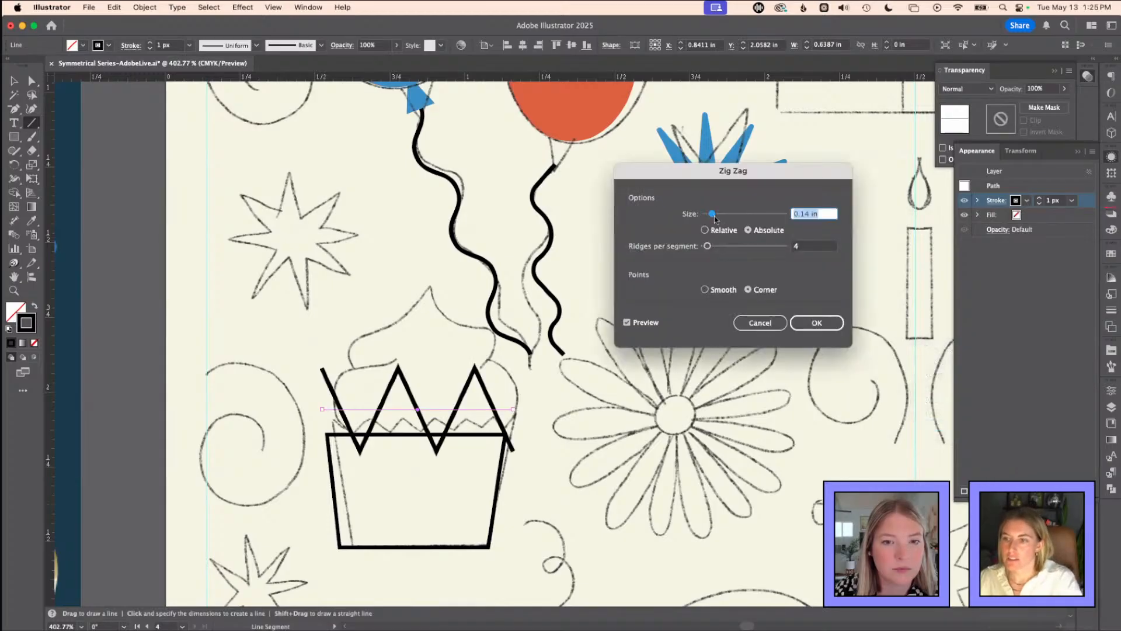
left_click_drag(708, 246, 704, 214)
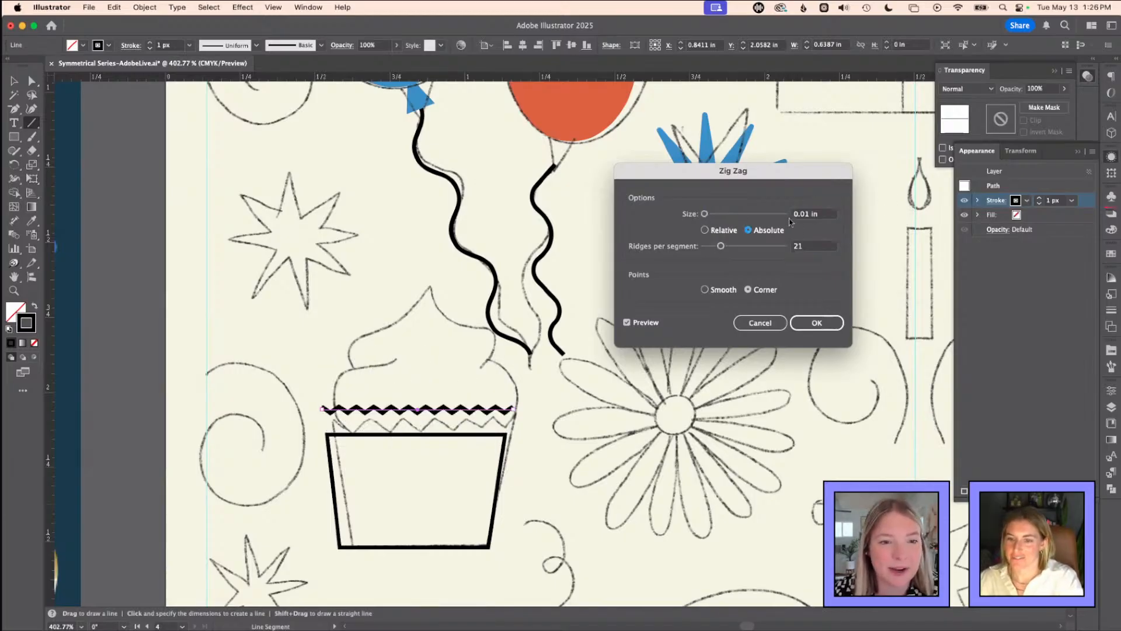
left_click(805, 213)
key("Delete")
type("2")
key("Tab")
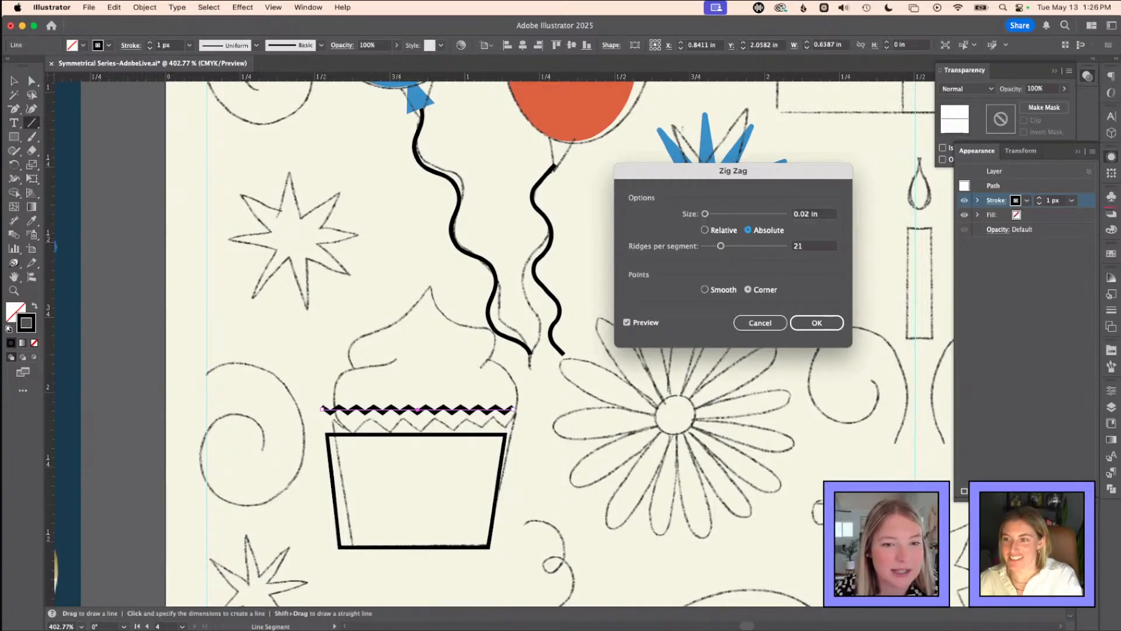
left_click(807, 216)
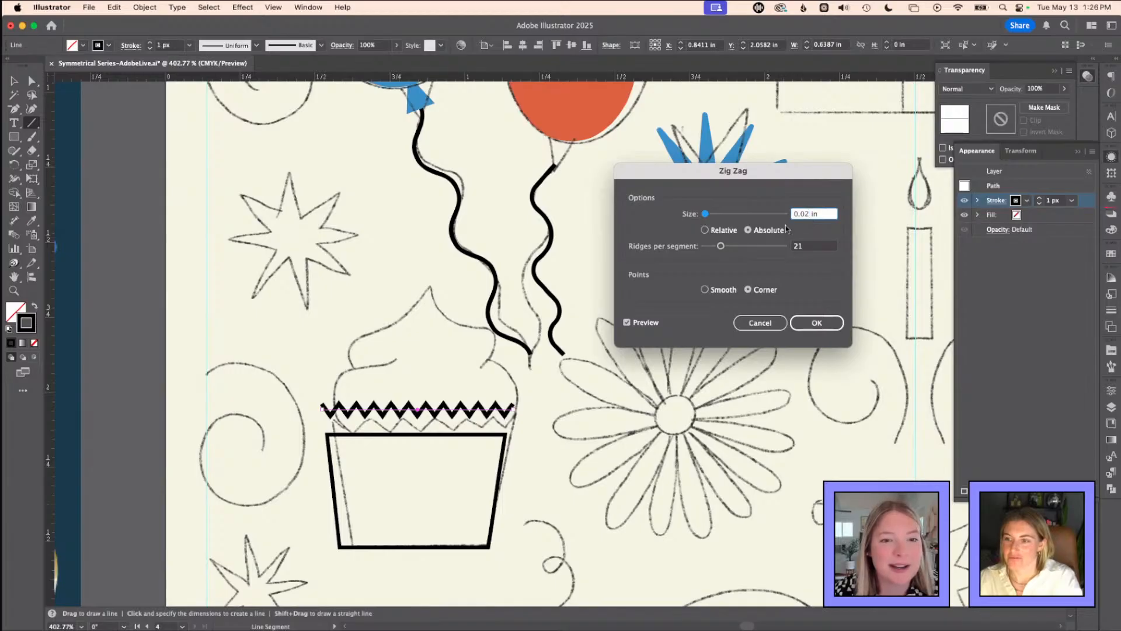
- Set the Zig Zag effect to 12 ridges per segment with corner points and apply it
left_click(810, 246)
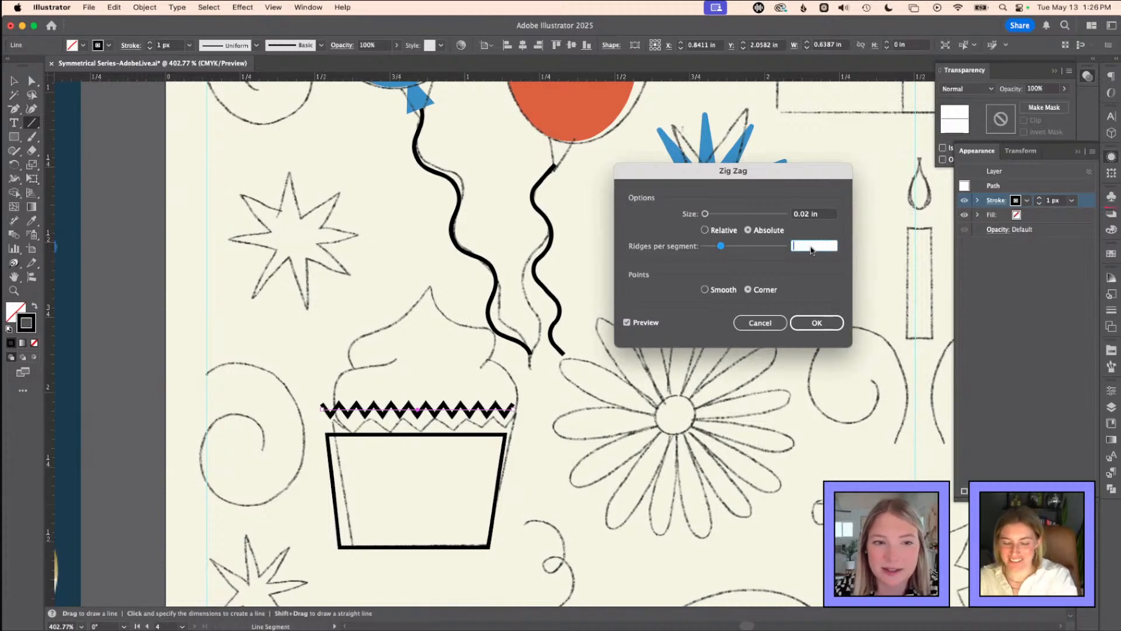
type("14")
key("Tab")
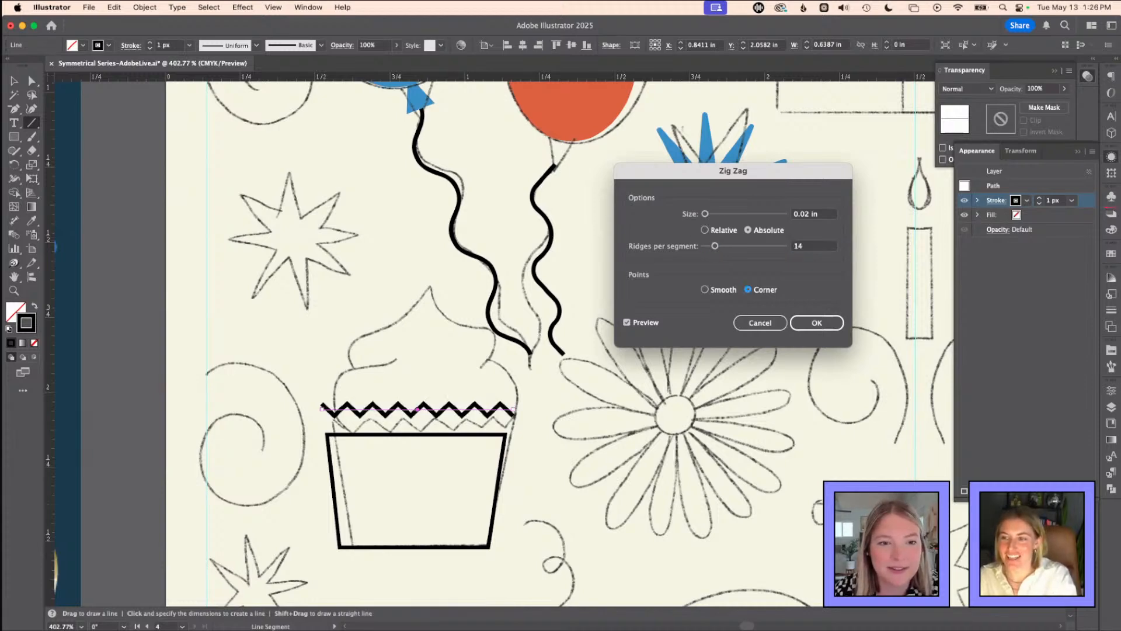
type("12")
key("Tab")
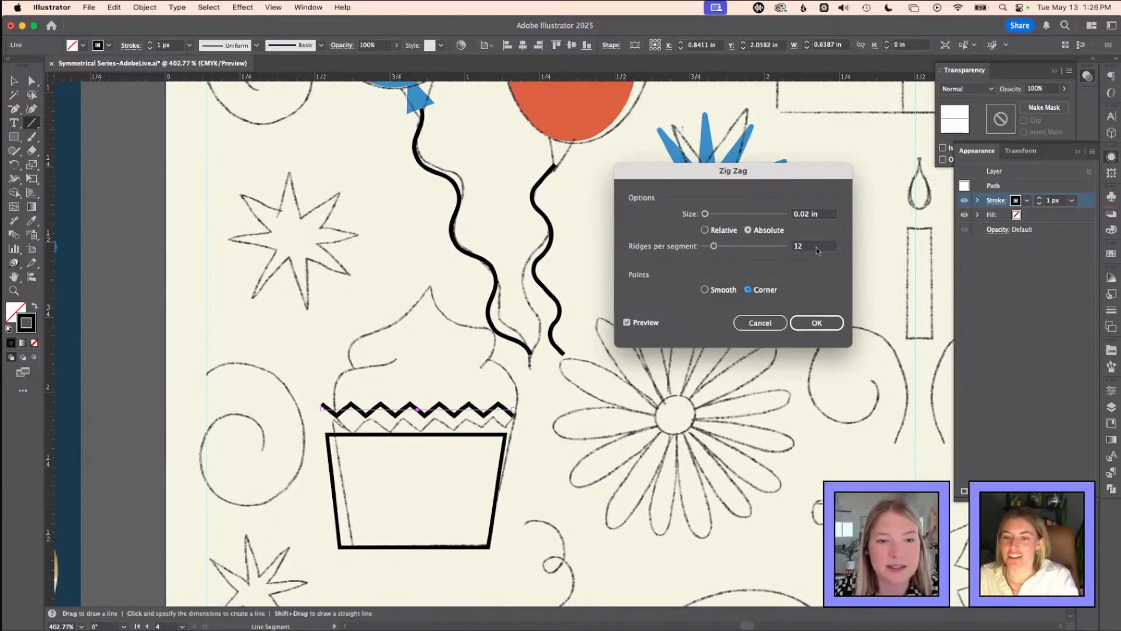
left_click(816, 322)
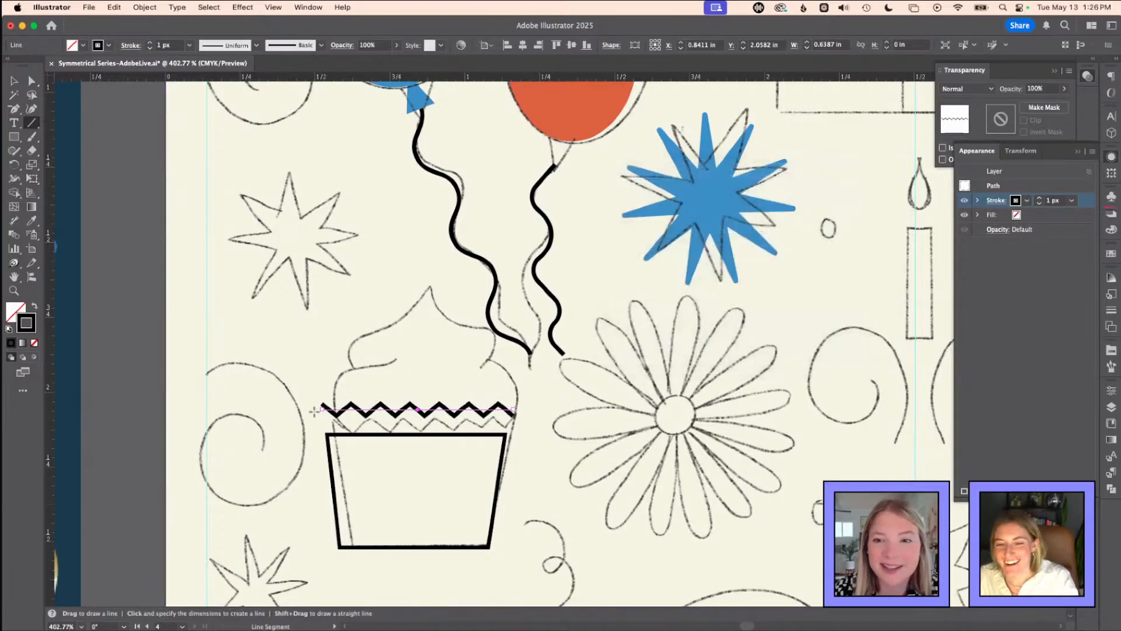
- Try to continue the zigzag line from its left end point with the Pen tool
key("a")
left_click(323, 409)
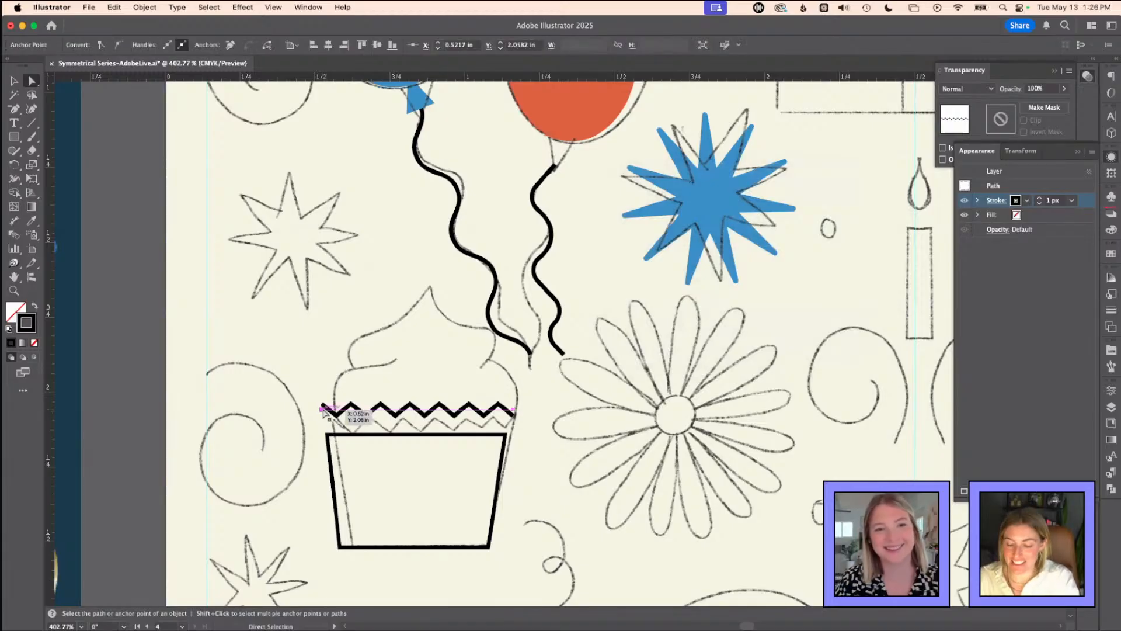
key("p")
left_click(321, 409)
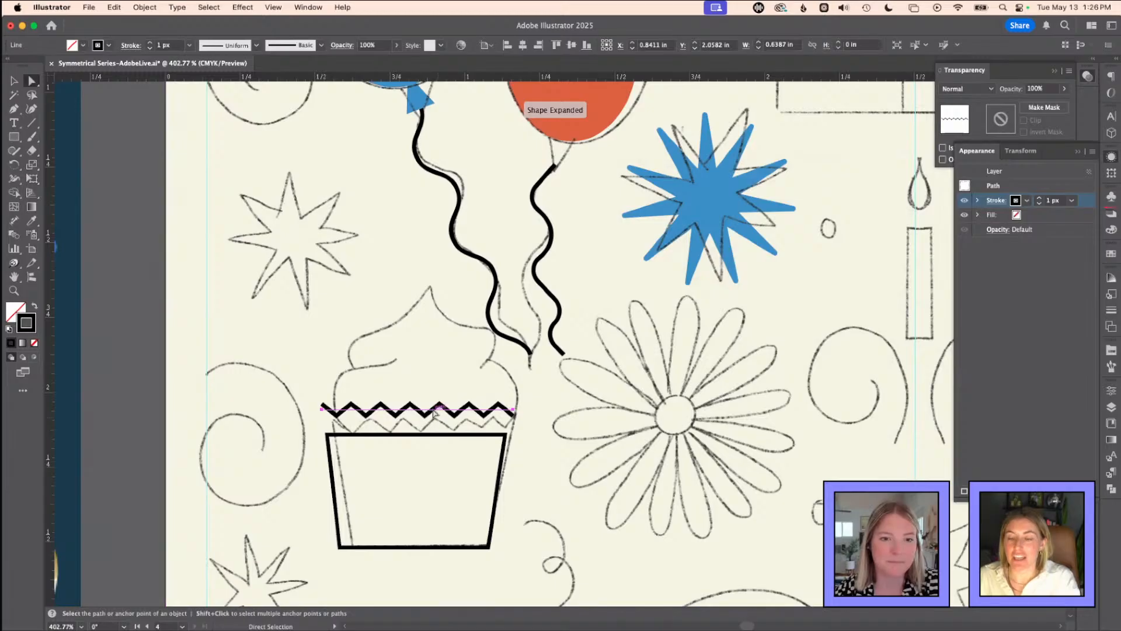
key("v")
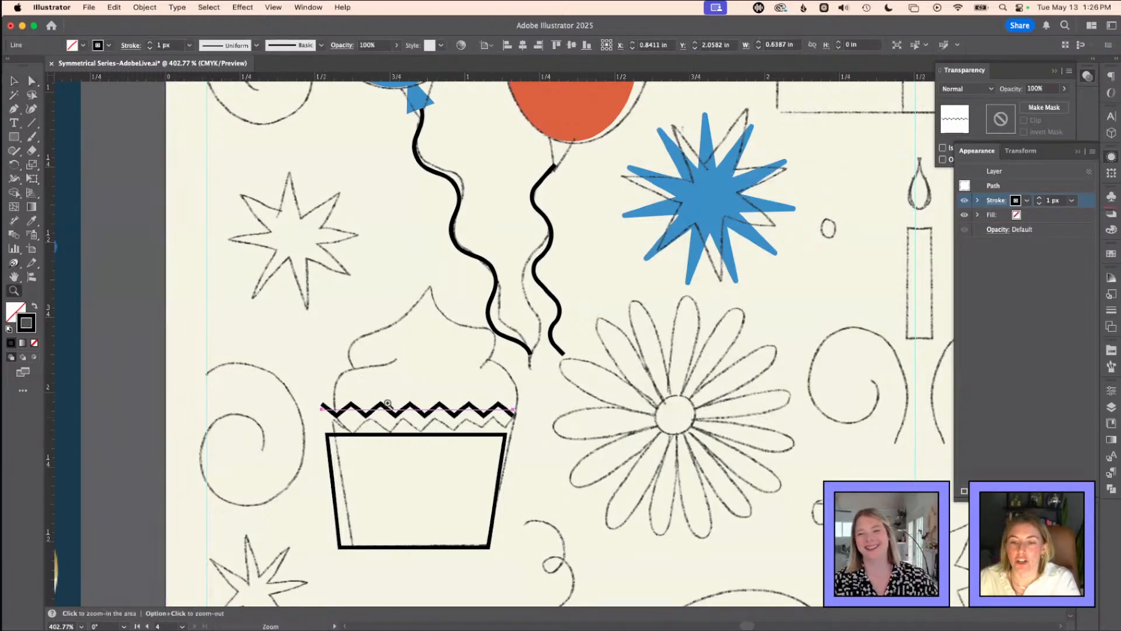
- Expand the appearance of the zigzag line into an editable path
scroll(387, 401, "up", 4)
key("a")
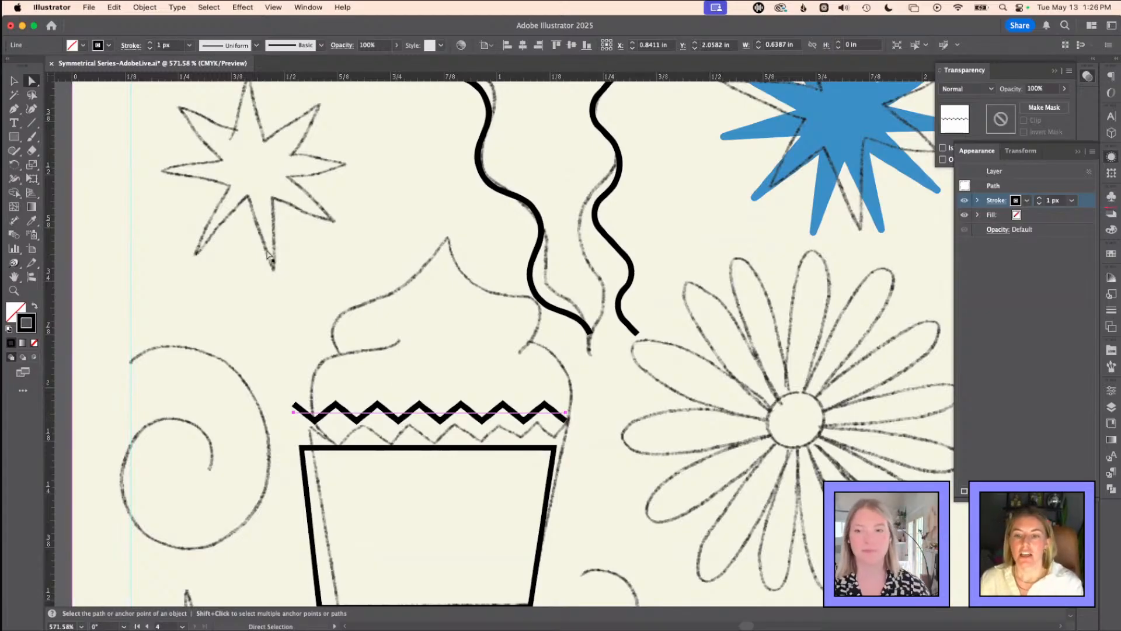
right_click(386, 415)
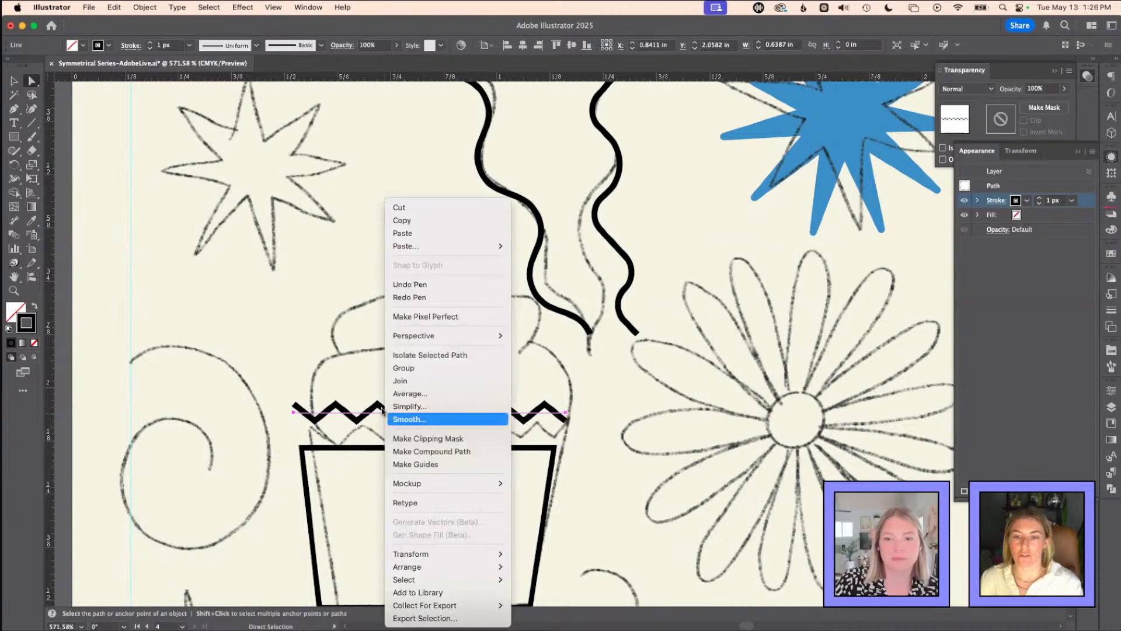
left_click(138, 9)
left_click(138, 9)
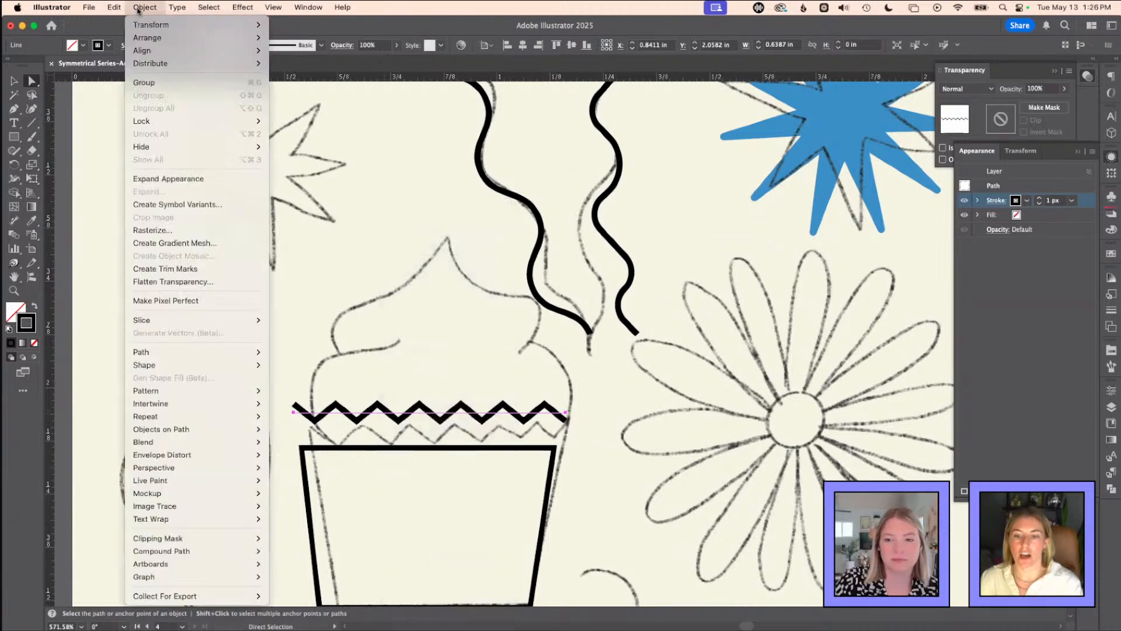
left_click(170, 178)
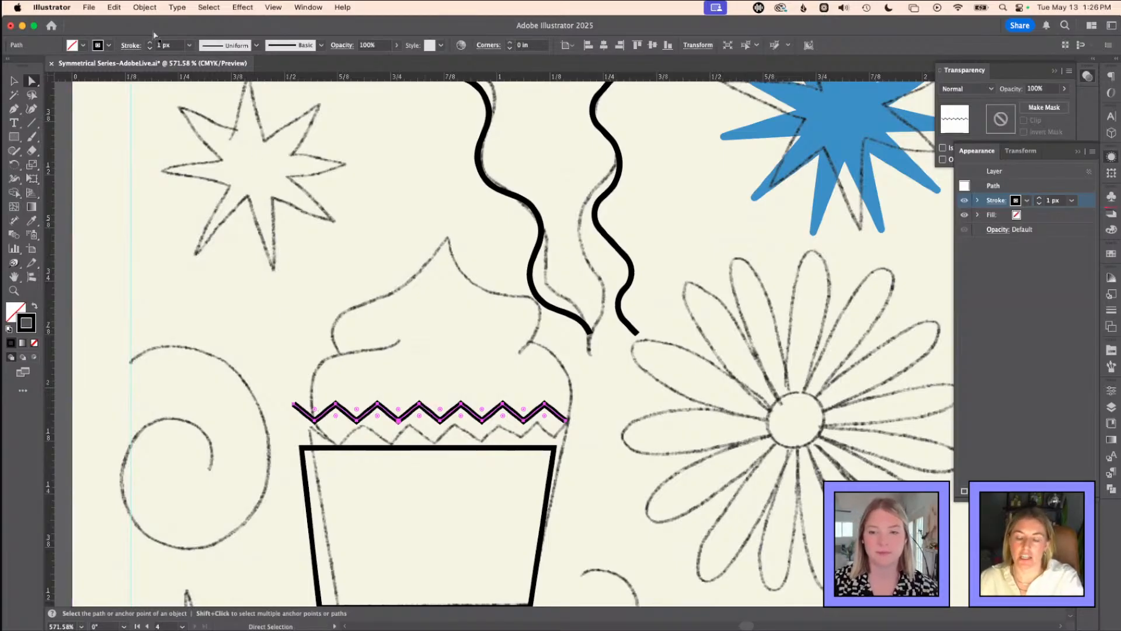
- Delete the cupcake wrapper's straight top edge and lower the zigzag line closer to the open wrapper
left_click(357, 450)
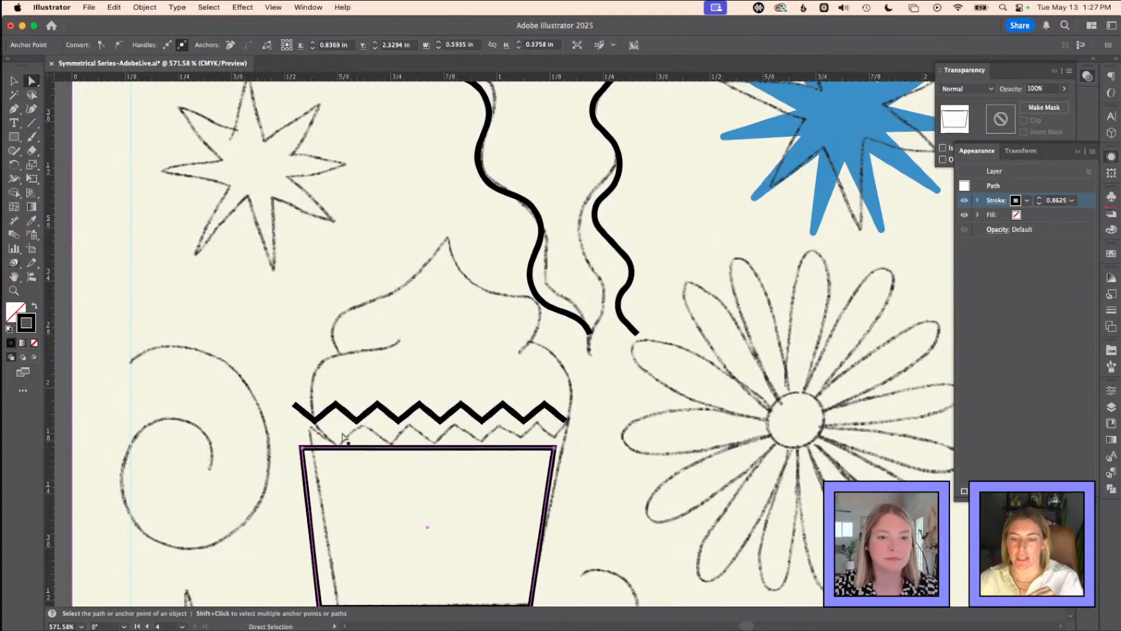
key("BackSpace")
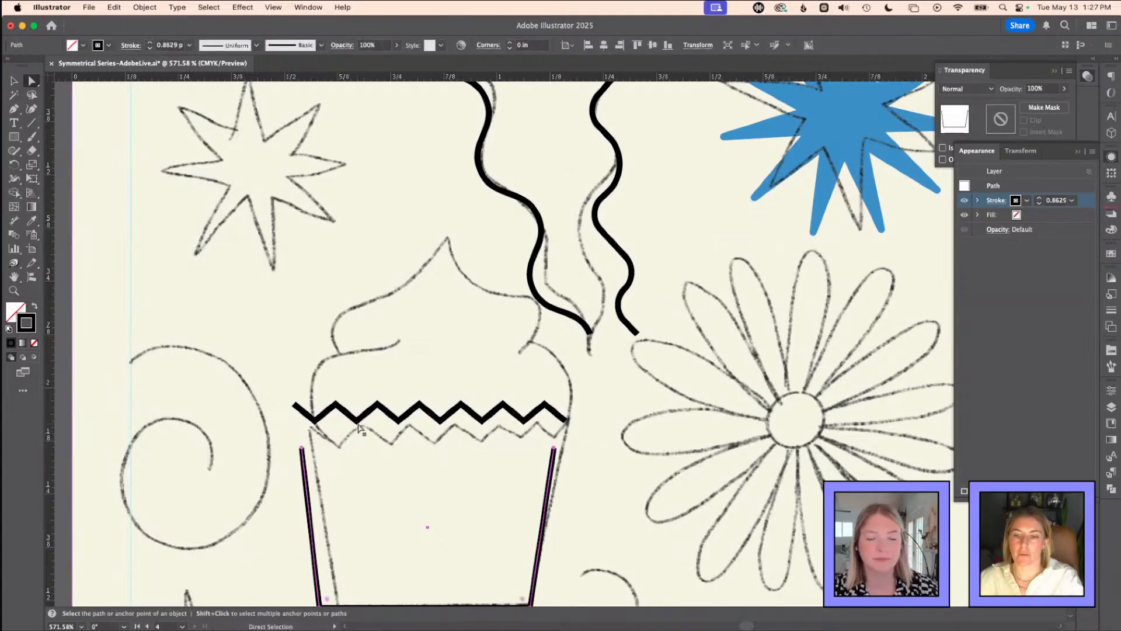
key("v")
left_click_drag(373, 410, 374, 422)
- Join the zigzag's left end to the top of the wrapper's left side and remove the extra anchor point below the corner
key("a")
left_click(293, 415)
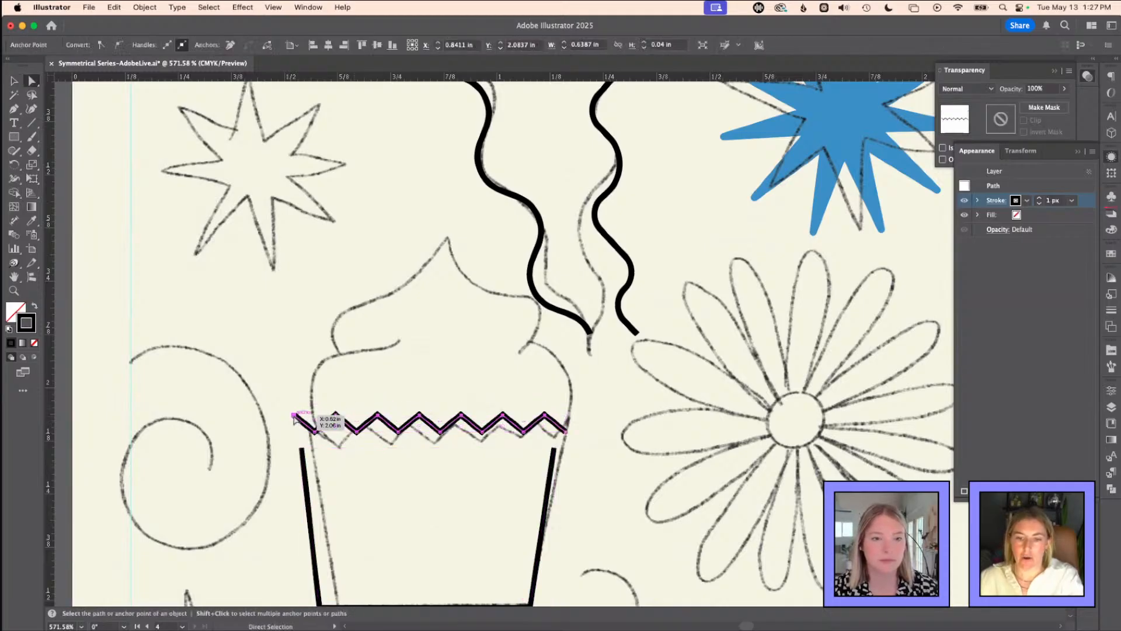
left_click(302, 448, "shift")
key("super+j")
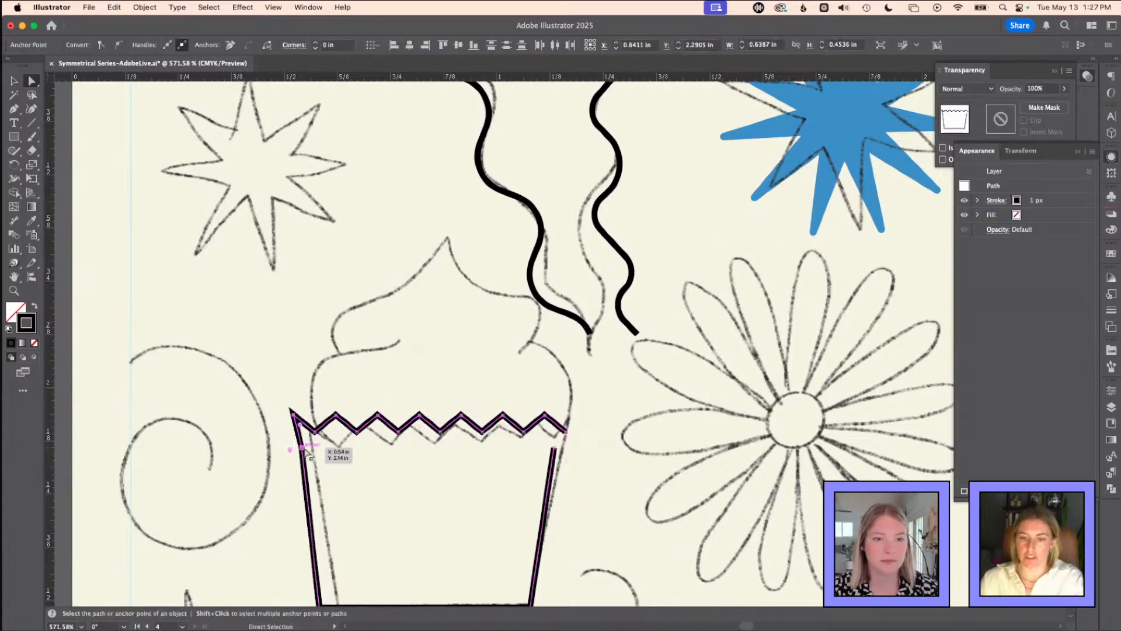
left_click_drag(331, 372, 340, 231)
key("minus")
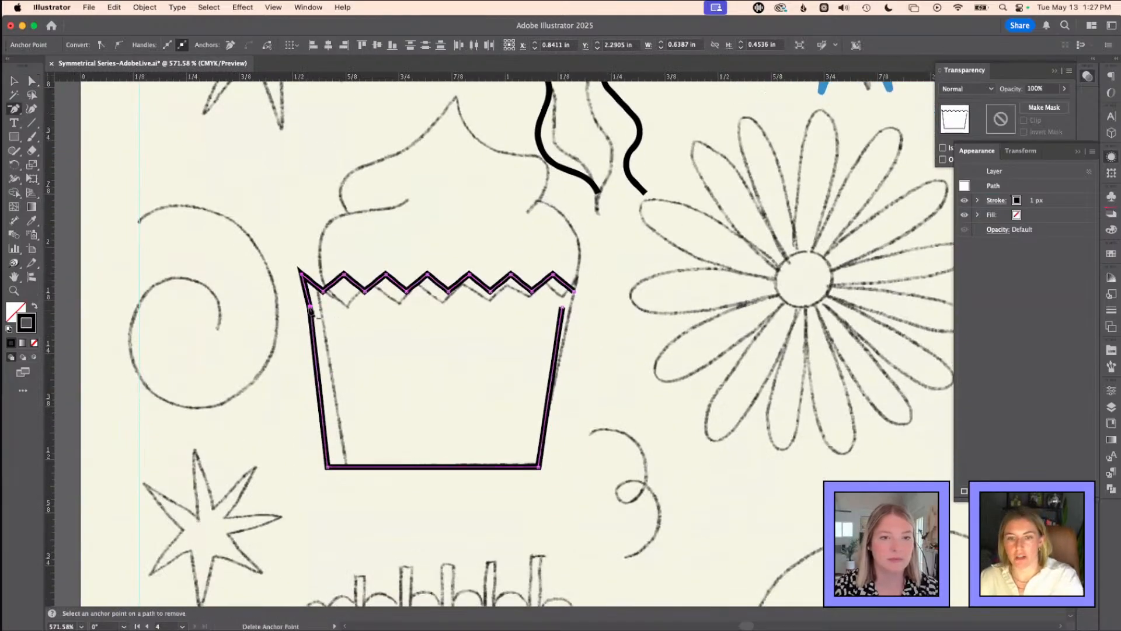
left_click(310, 307)
- Extend the zigzag's right end by one more tooth with the Pen tool and deselect the path
key("a")
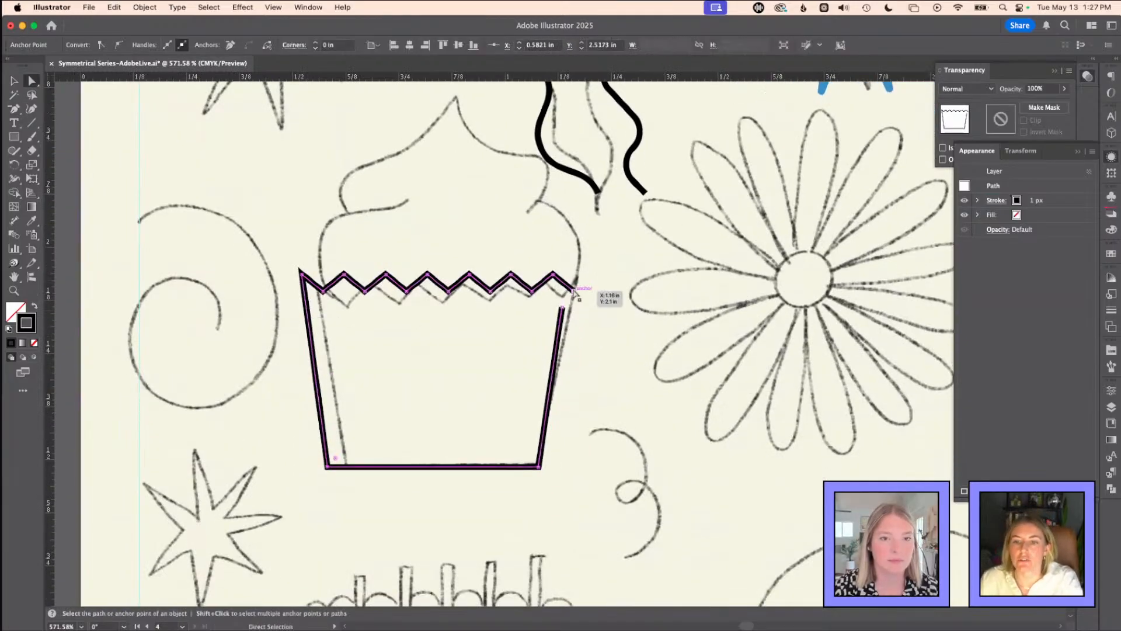
left_click_drag(574, 290, 574, 292)
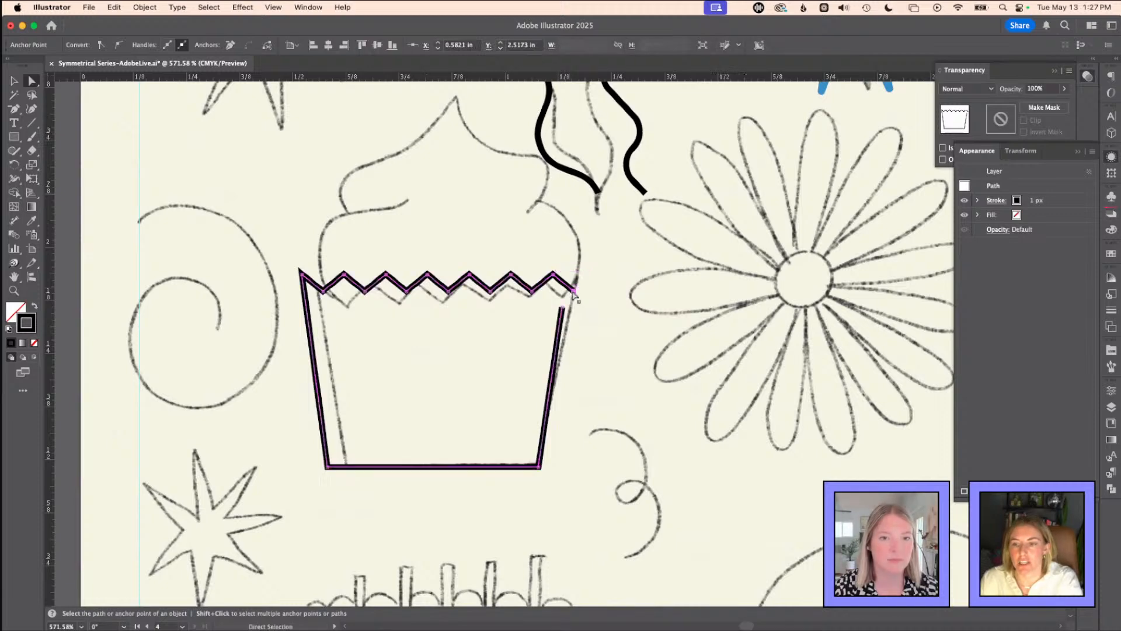
key("p")
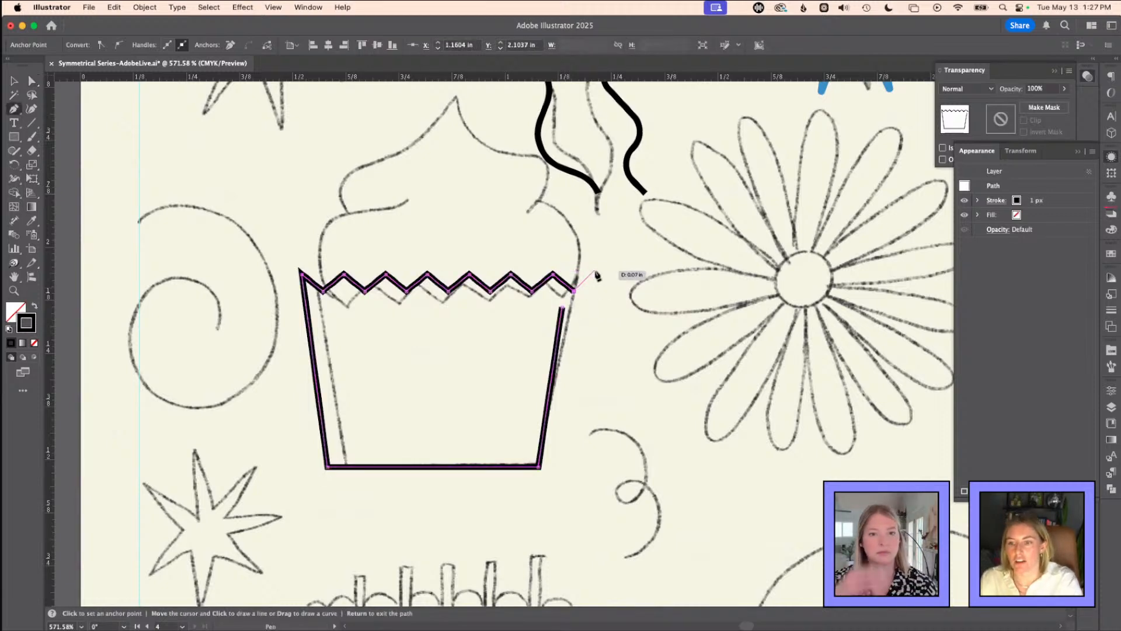
left_click(591, 272)
left_click(609, 289)
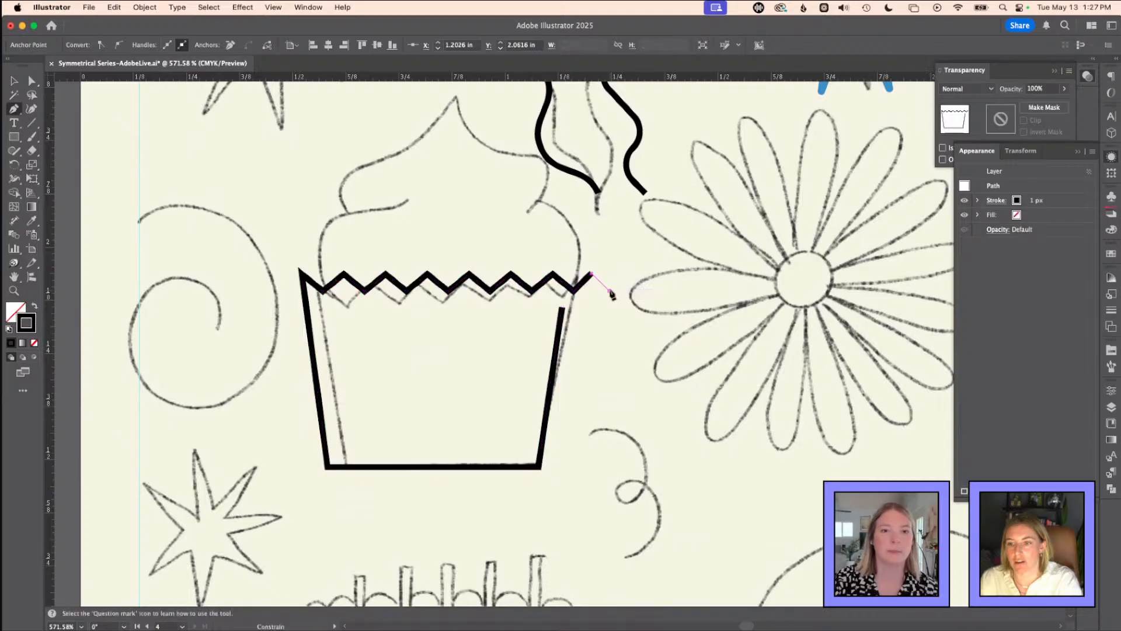
left_click(604, 312, "super")
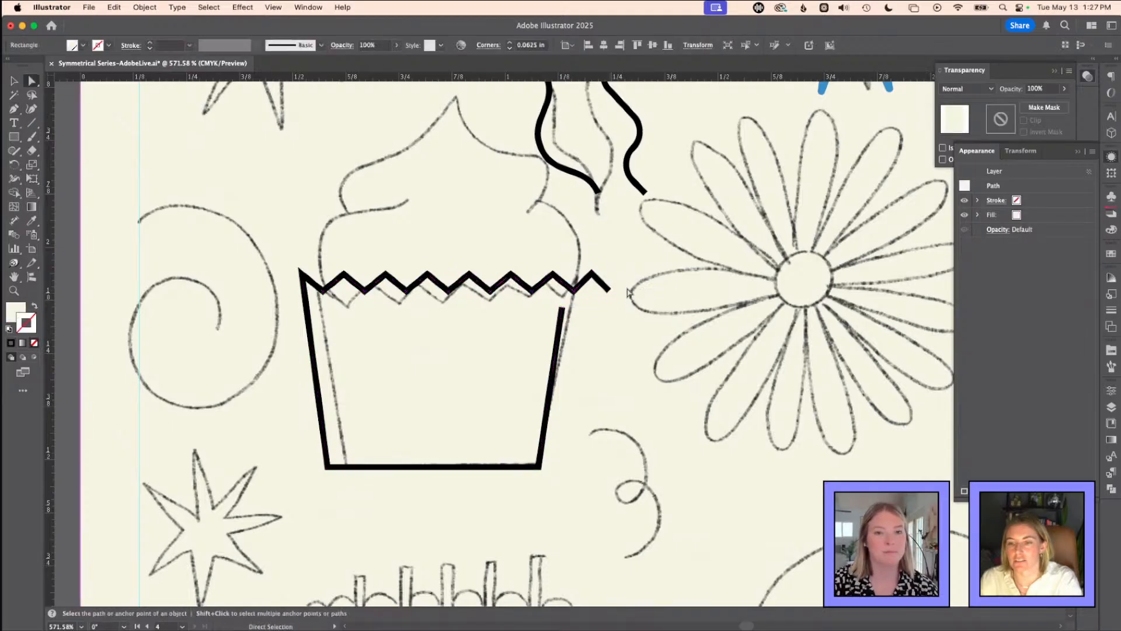
- Shift the cupcake wrapper's right side outward horizontally and delete the zigzag's last anchor point on the right
left_click(564, 312)
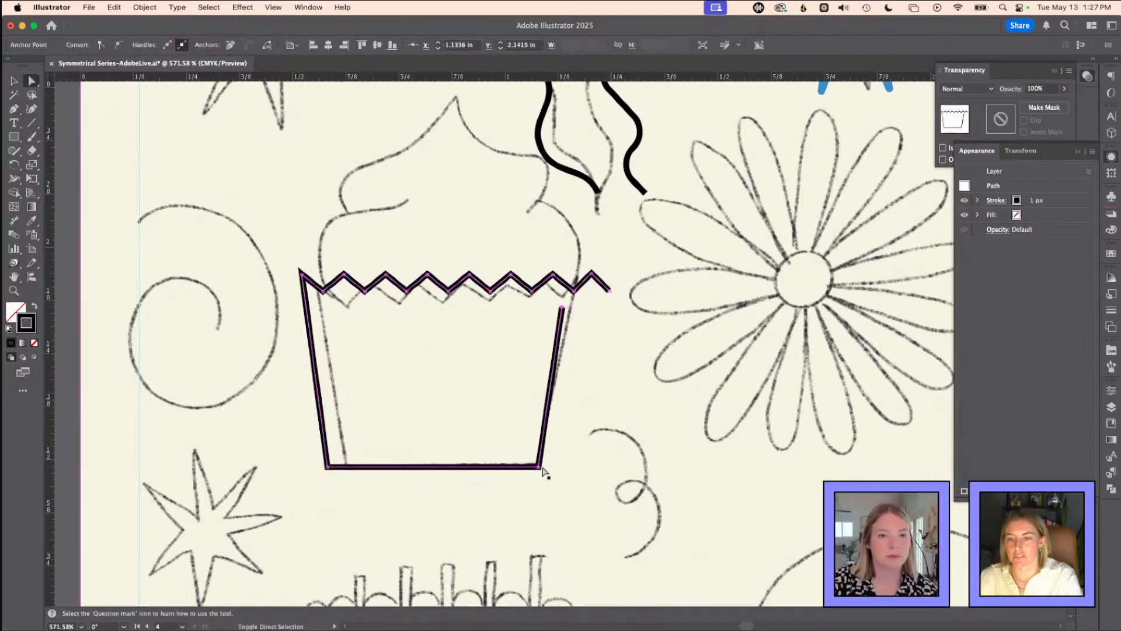
left_click_drag(543, 472, 589, 472)
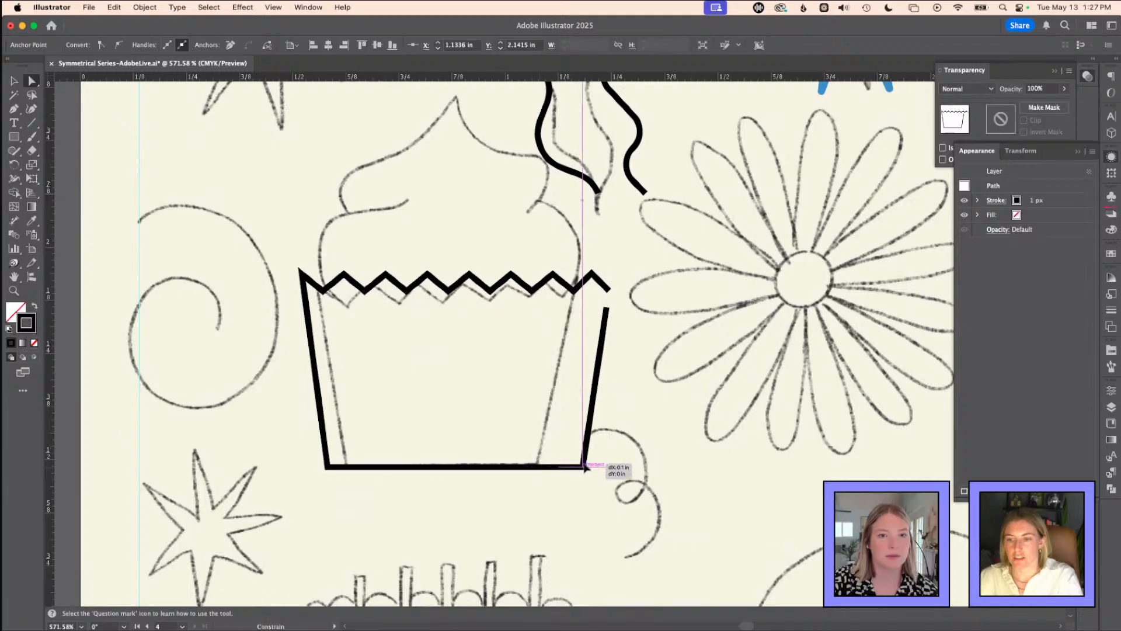
left_click(609, 290)
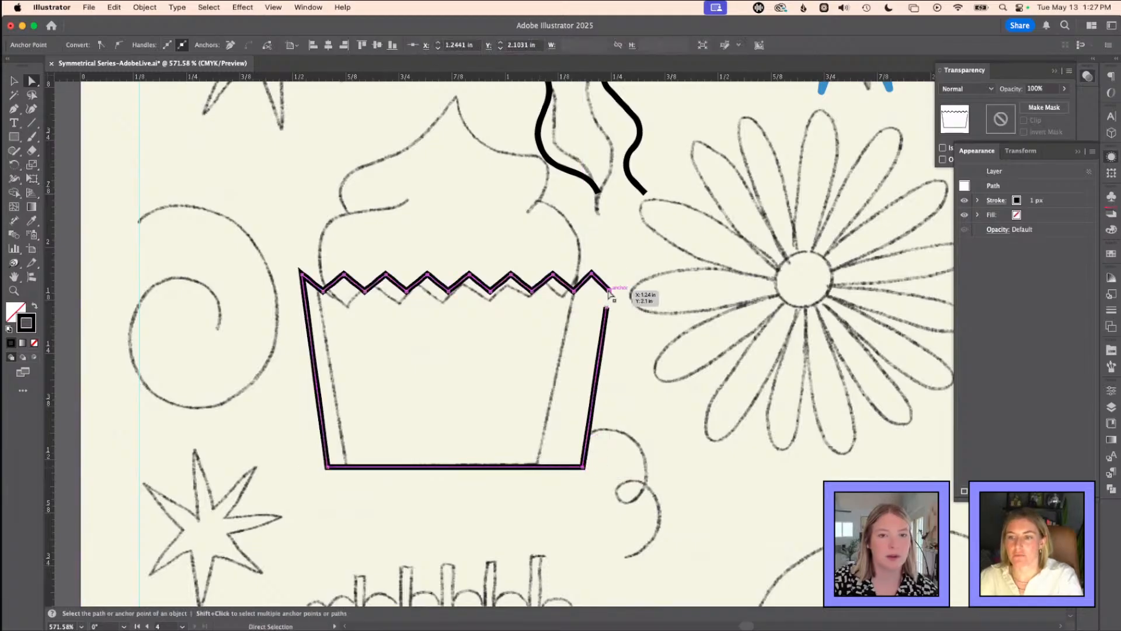
key("Delete")
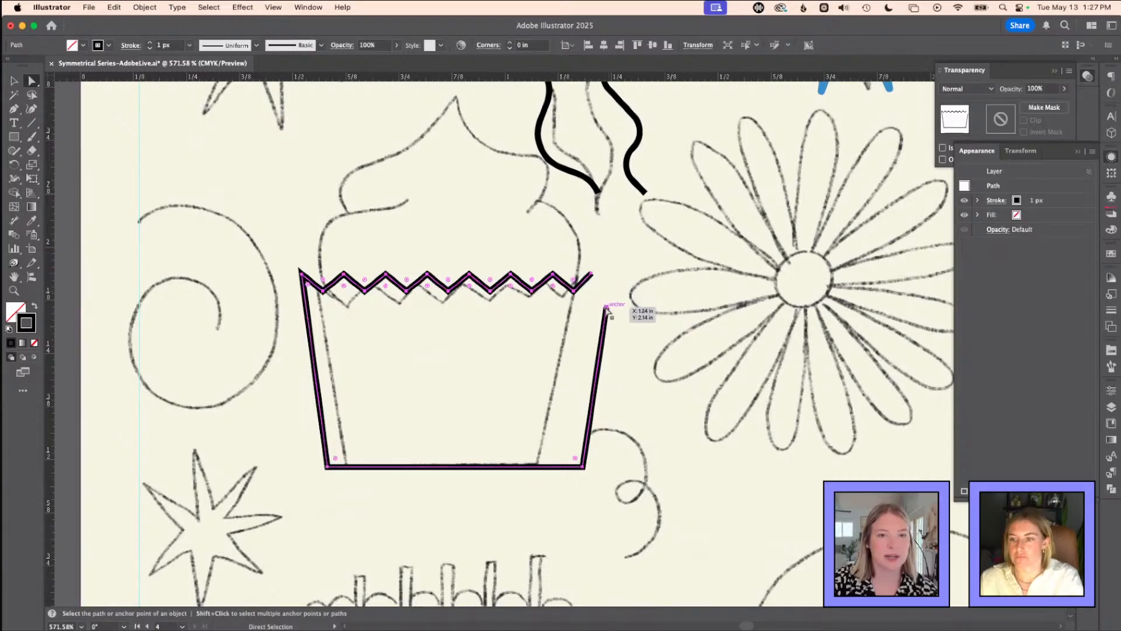
- Move the wrapper's right side back under the zigzag's right end and join the two open ends
left_click(606, 308)
left_click_drag(583, 467, 564, 467)
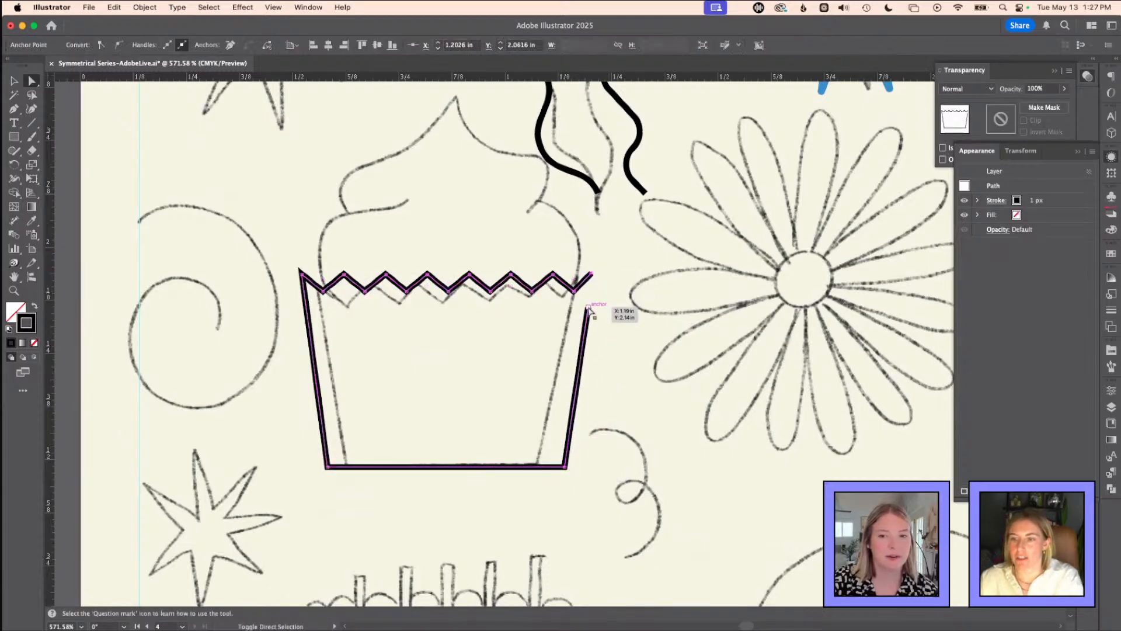
key("super+j")
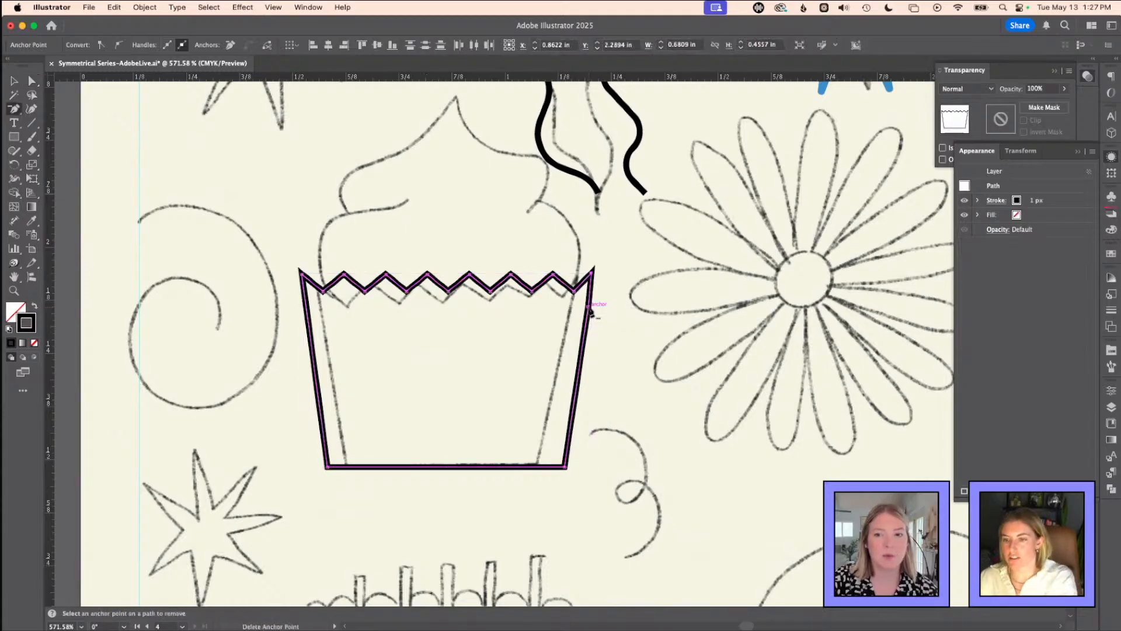
- Scale down the closed wrapper from its upper-right and lower-left corners to fit the sketched cupcake
left_click(630, 363)
key("v")
left_click(461, 288)
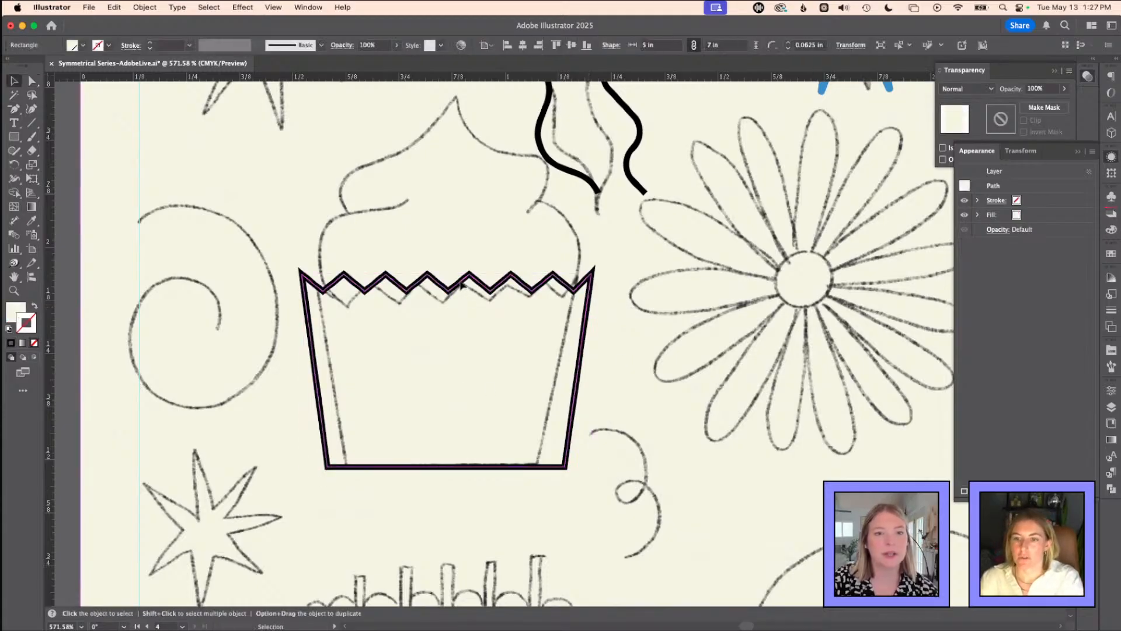
left_click_drag(593, 269, 576, 284)
left_click_drag(300, 467, 315, 458)
- Nudge the wrapper's two bottom corner points inward so the sides taper more, and deselect the path
key("a")
left_click(556, 472)
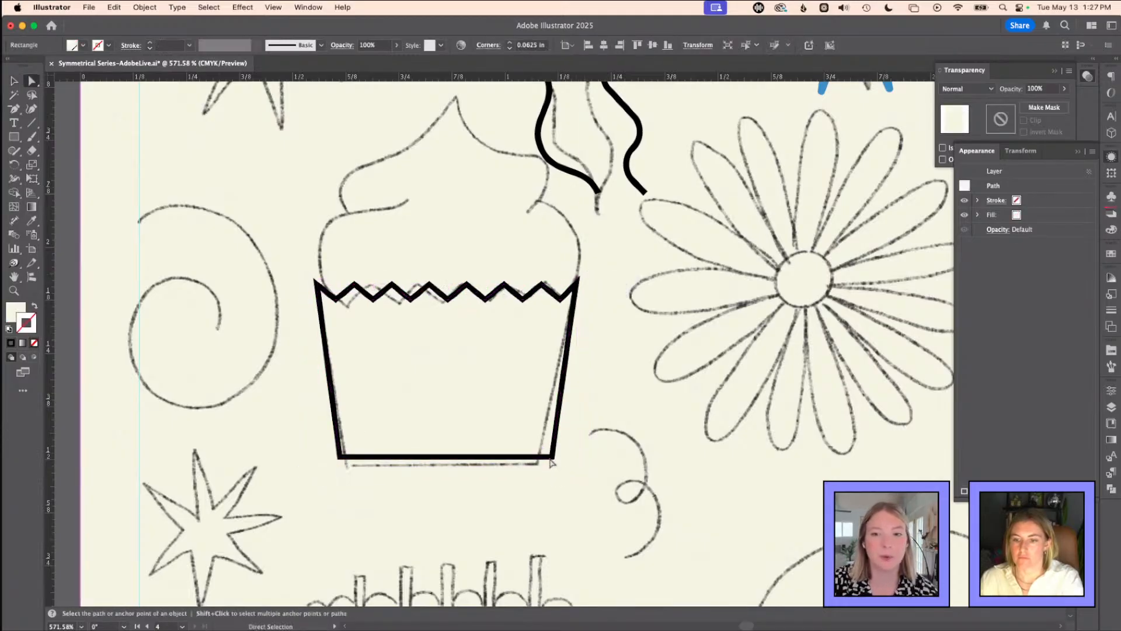
left_click(552, 457)
key("Left")
key("Left")
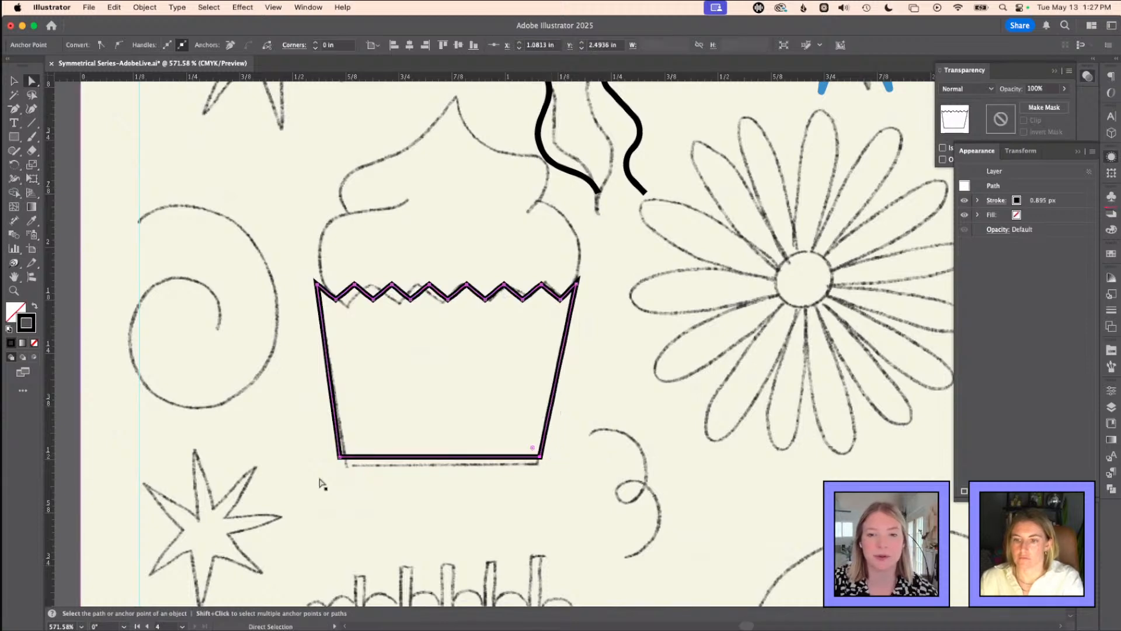
key("Right")
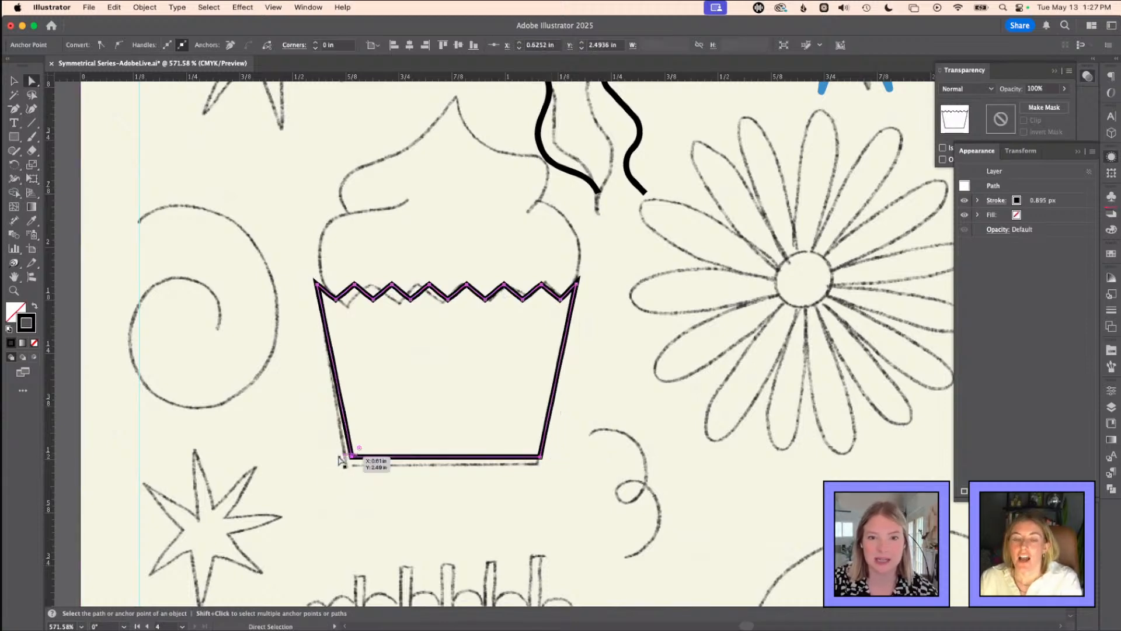
left_click(385, 441)
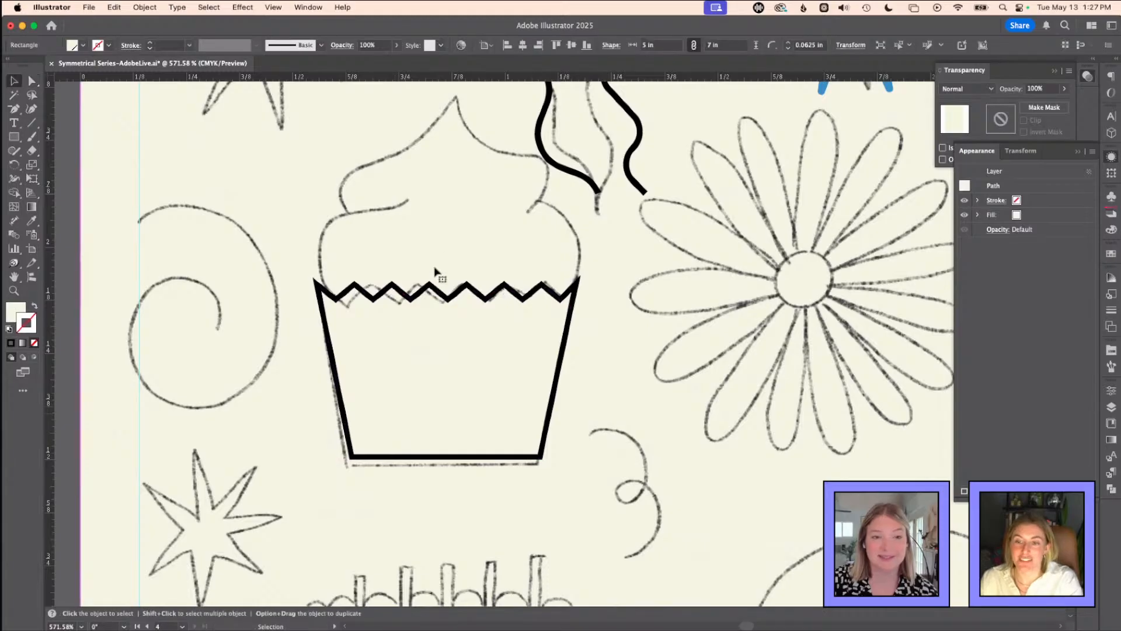
- Move the whole wrapper slightly down and to the left onto the sketched outline and deselect it
left_click(337, 299)
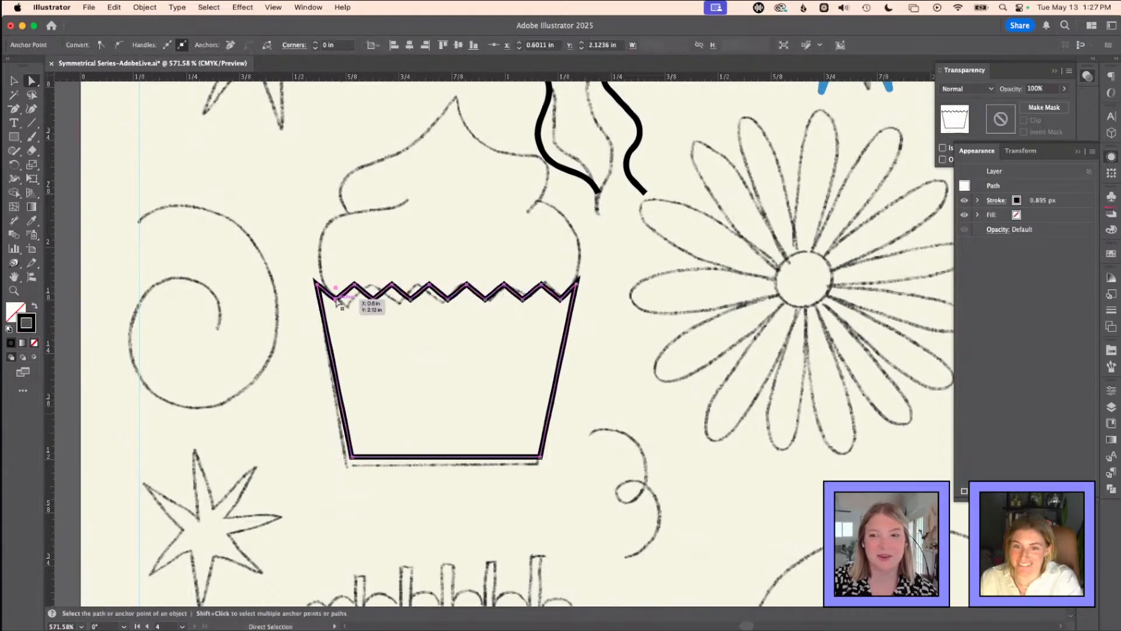
left_click(589, 420)
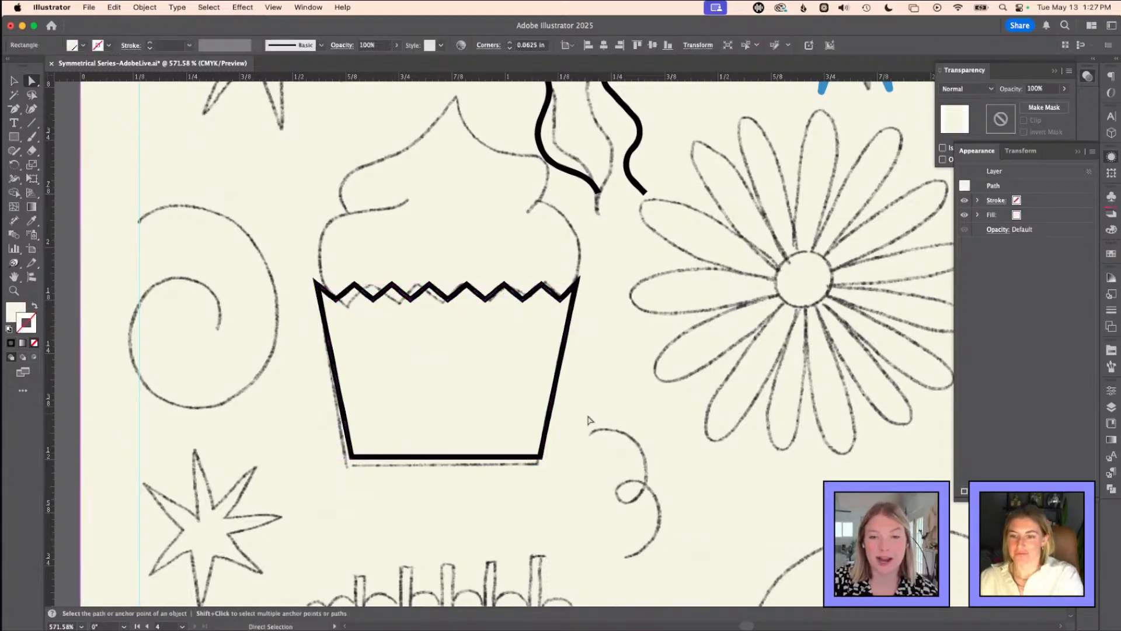
key("v")
left_click(545, 455)
left_click_drag(540, 453, 535, 458)
left_click(444, 230)
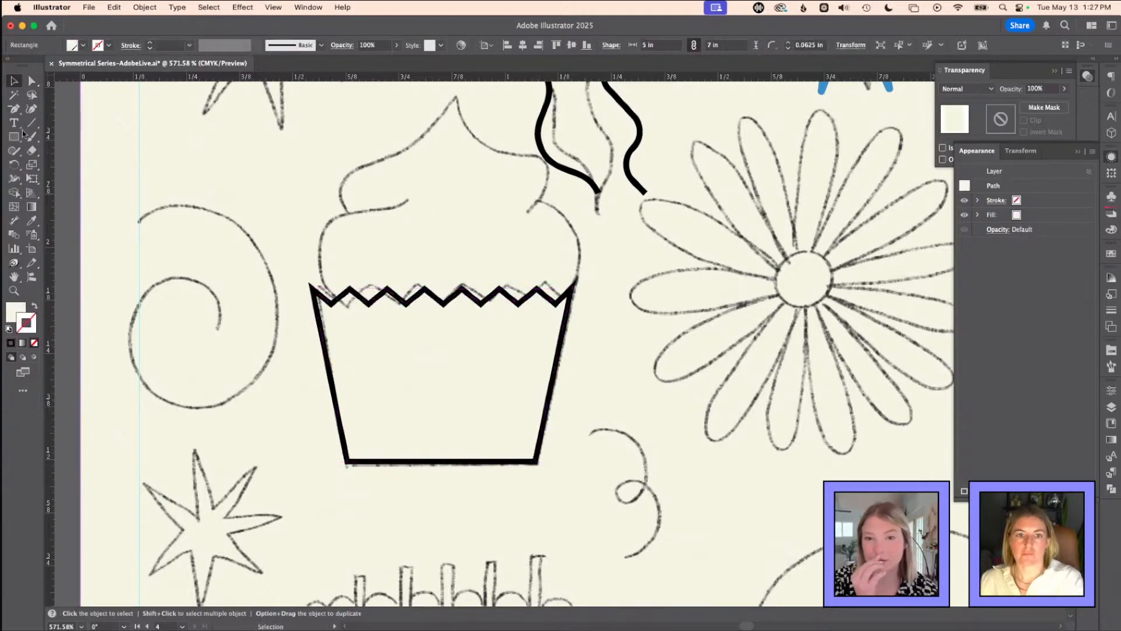
left_click(26, 137)
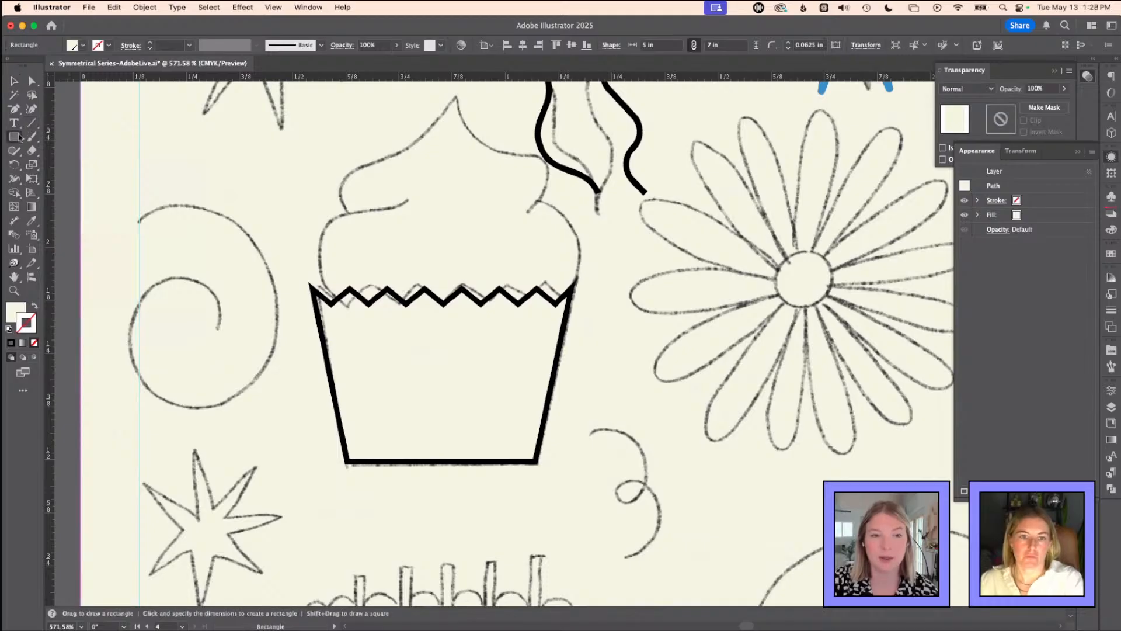
left_click(412, 330)
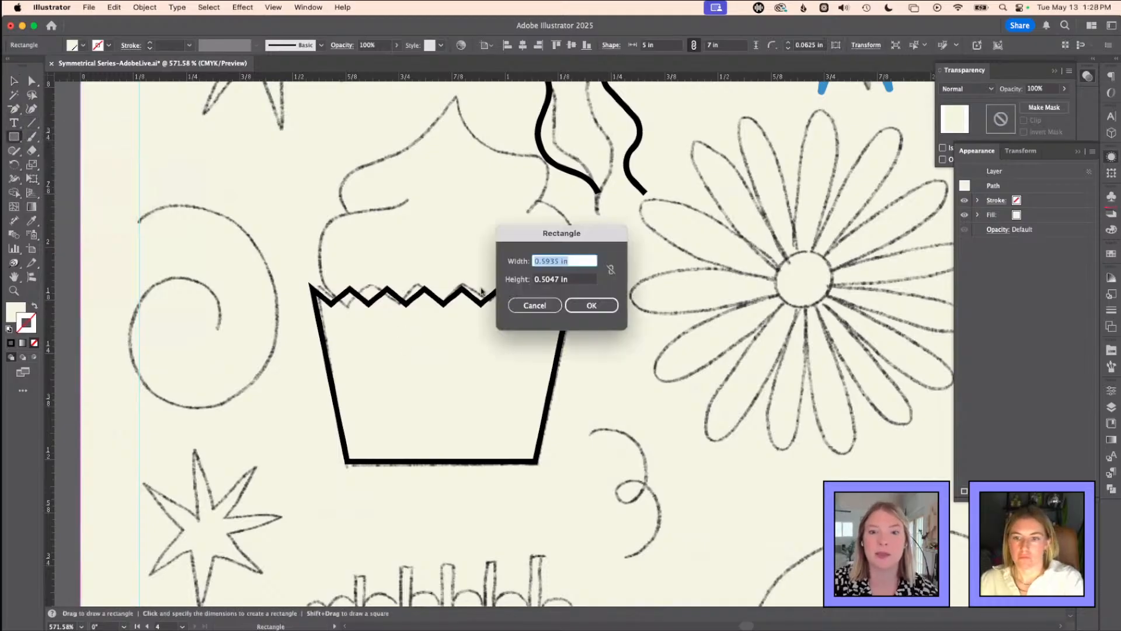
left_click(533, 305)
- Select the upper points of the wrapper's zigzag edge, including its outer corners, and round them
key("a")
left_click(392, 296)
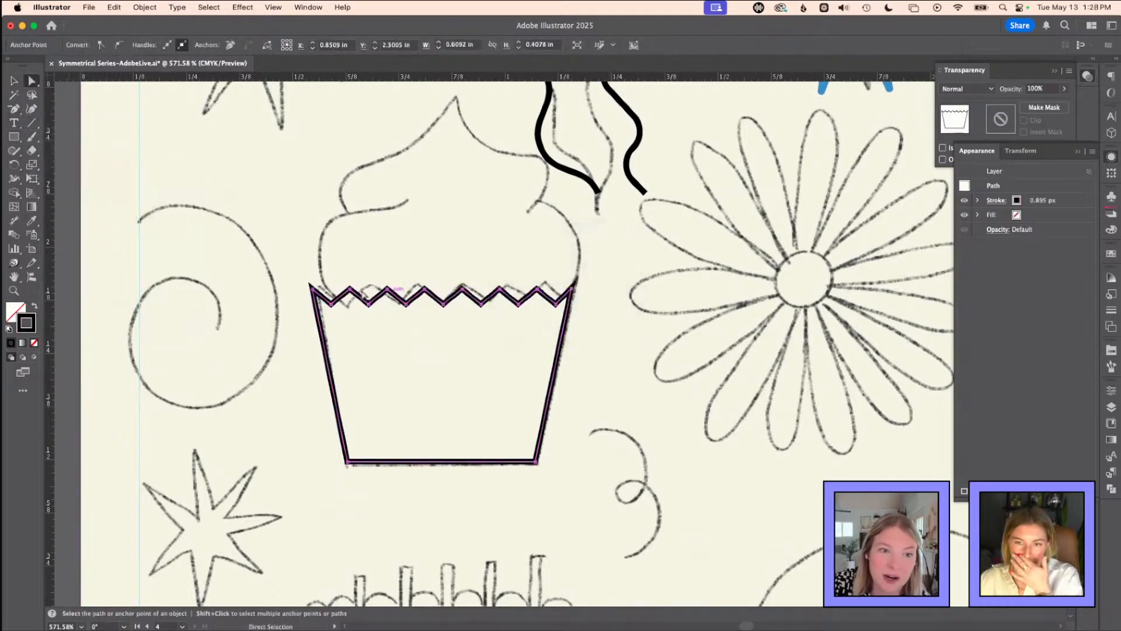
left_click(351, 290)
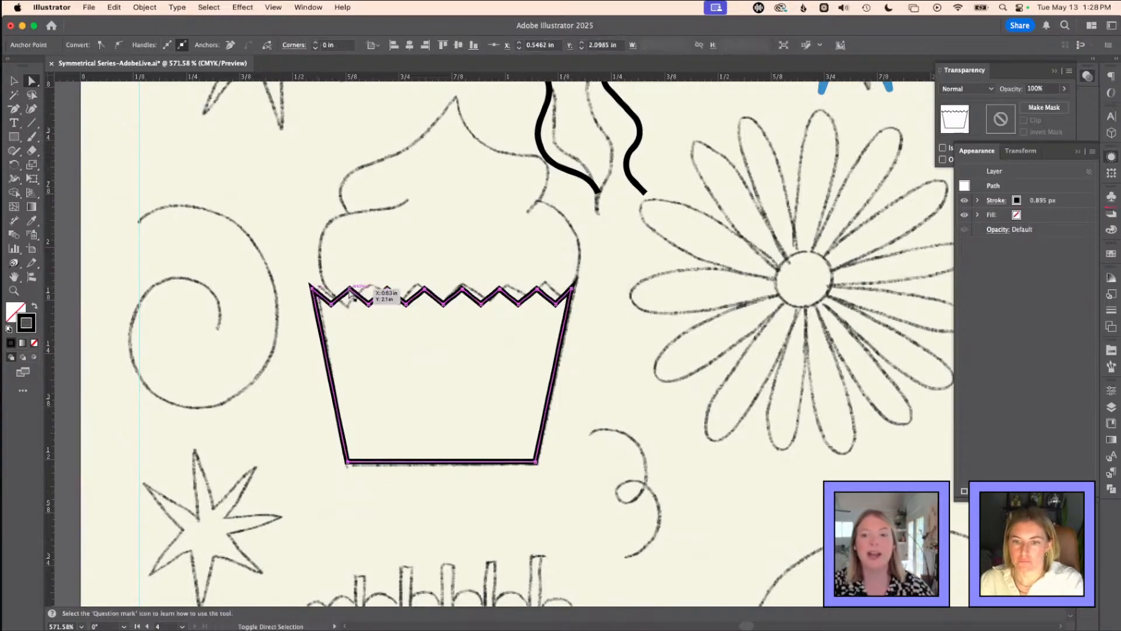
left_click(388, 290, "shift")
left_click(426, 290, "shift")
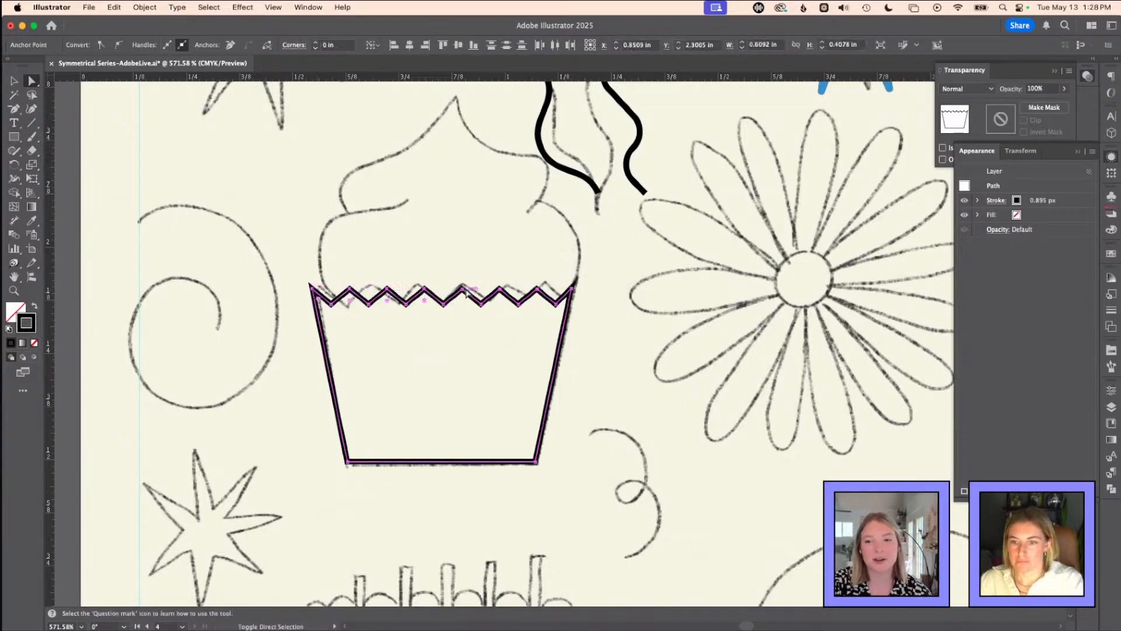
left_click(462, 291, "shift")
left_click(499, 290, "shift")
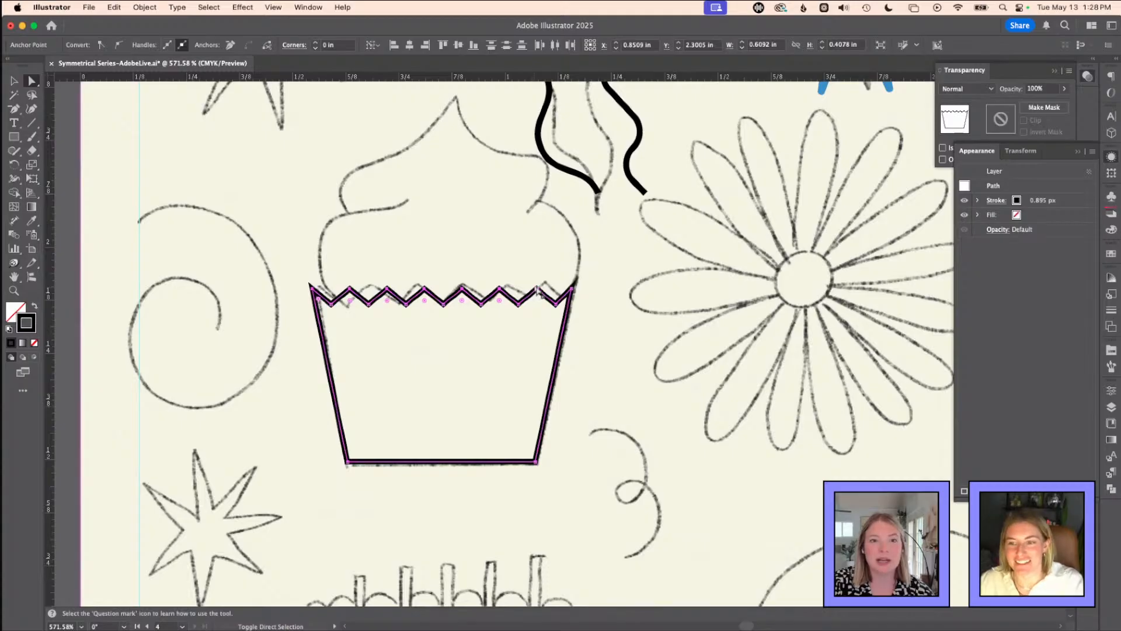
left_click(572, 289, "shift")
key("super+space")
left_click_drag(299, 301, 344, 284)
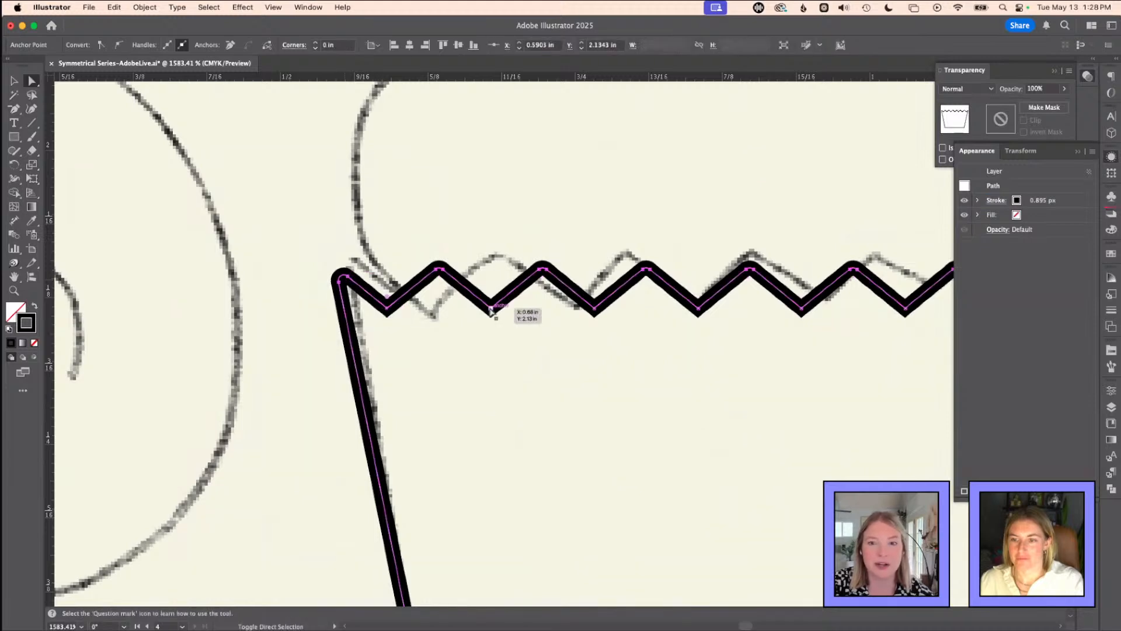
- Select the lower points of the zigzag edge and round their corners to 0.011 in
left_click_drag(613, 358, 478, 328)
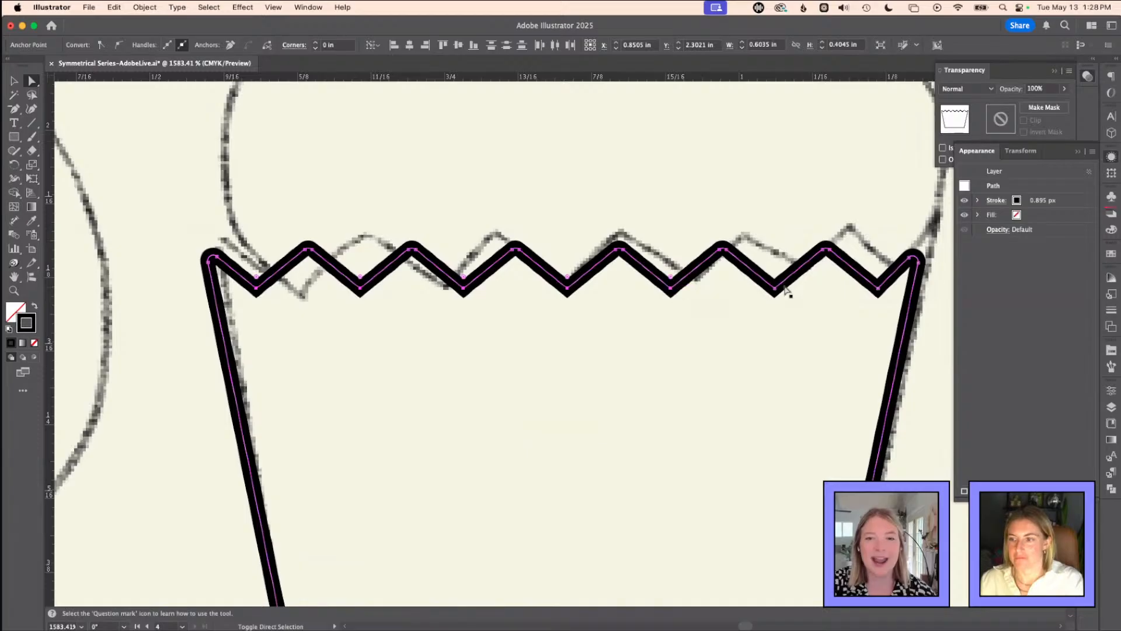
left_click(878, 289)
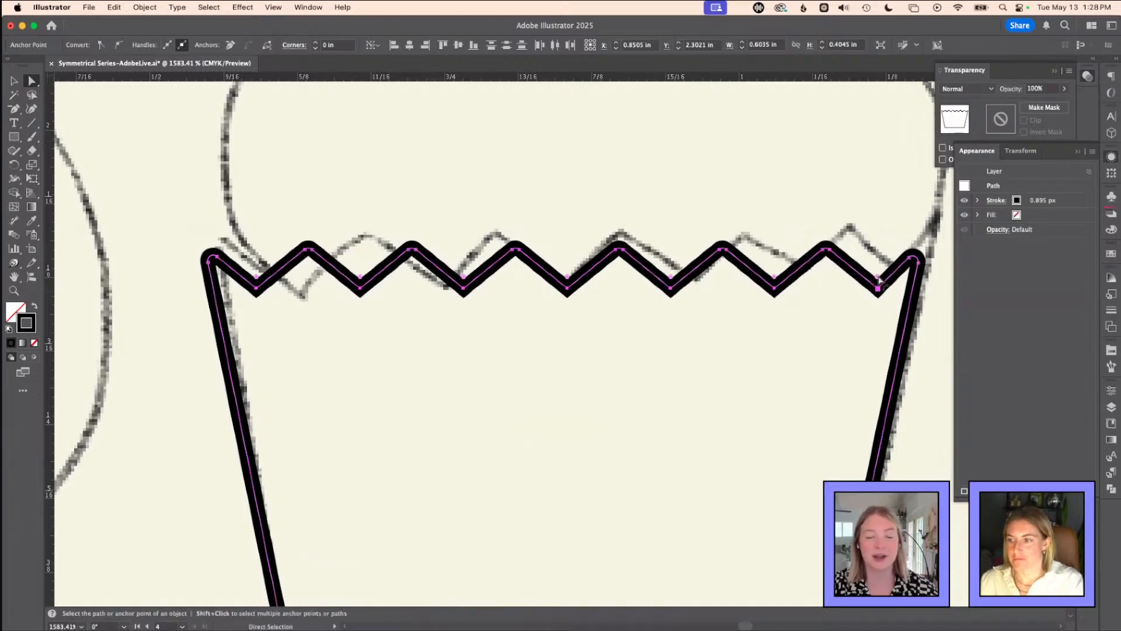
key("super+minus")
key("super+minus")
key("super+minus")
key("super+minus")
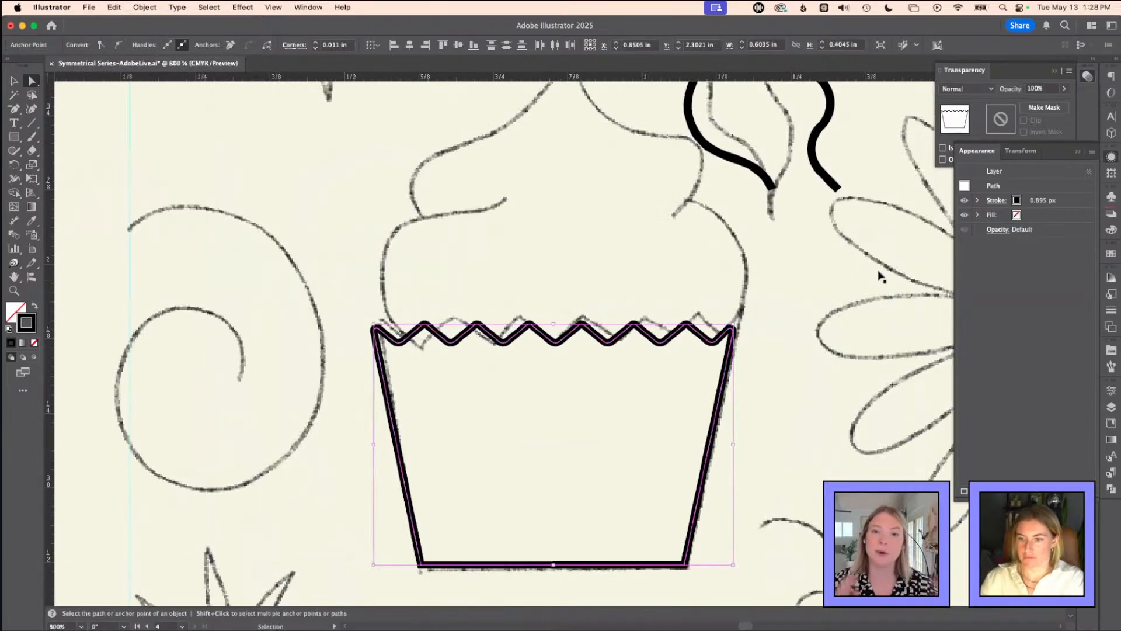
left_click_drag(878, 270, 779, 274)
key("v")
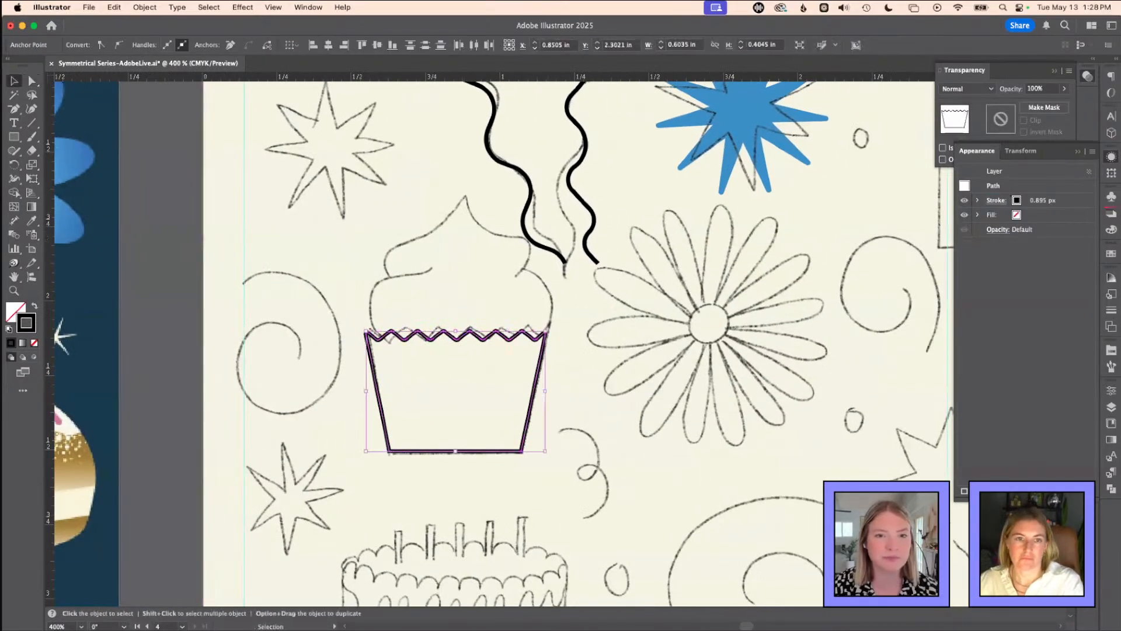
- Try an ellipse about 0.35 in wide over the lower frosting, enlarge it slightly upward and delete it
left_click(17, 141)
left_click(86, 159)
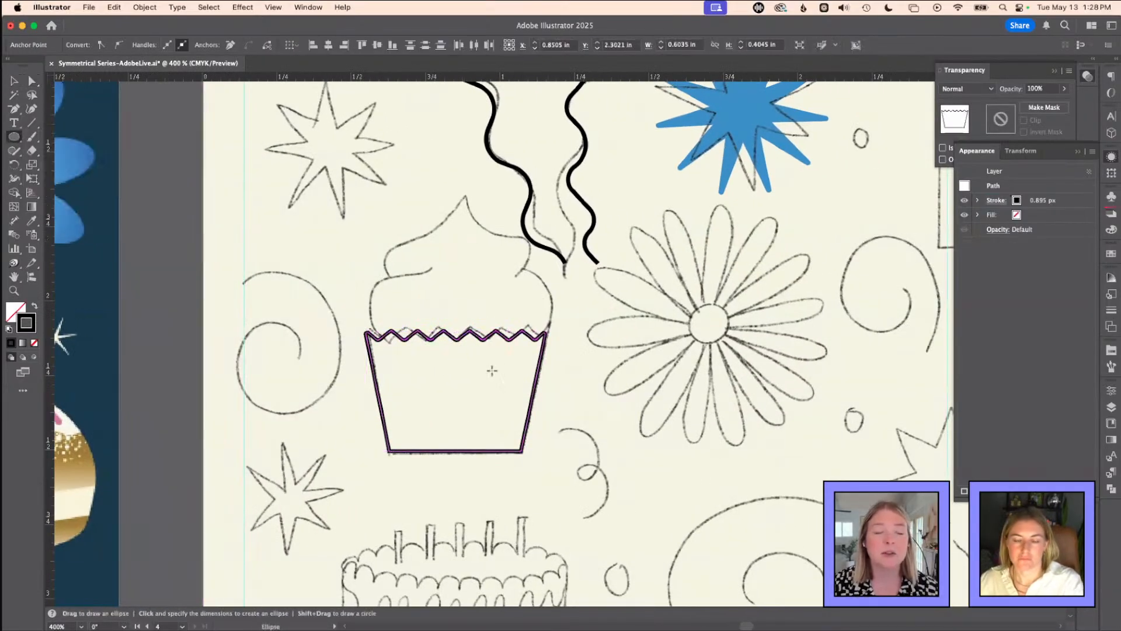
mouse_move(375, 279)
left_mouse_down()
mouse_move(474, 323)
mouse_move(480, 358)
left_mouse_up()
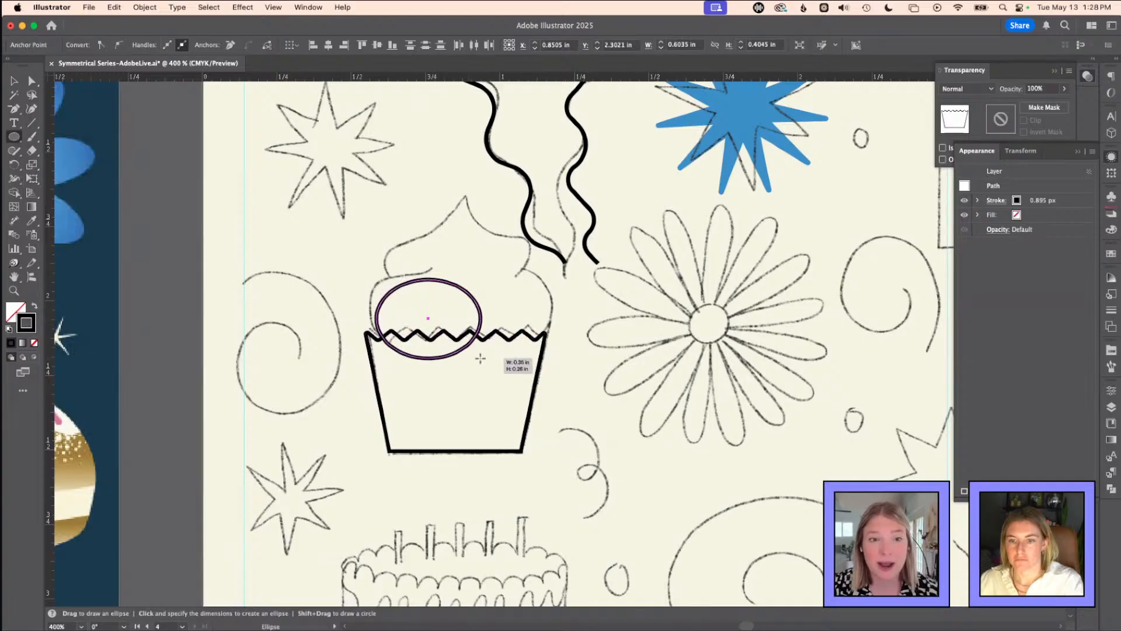
key("a")
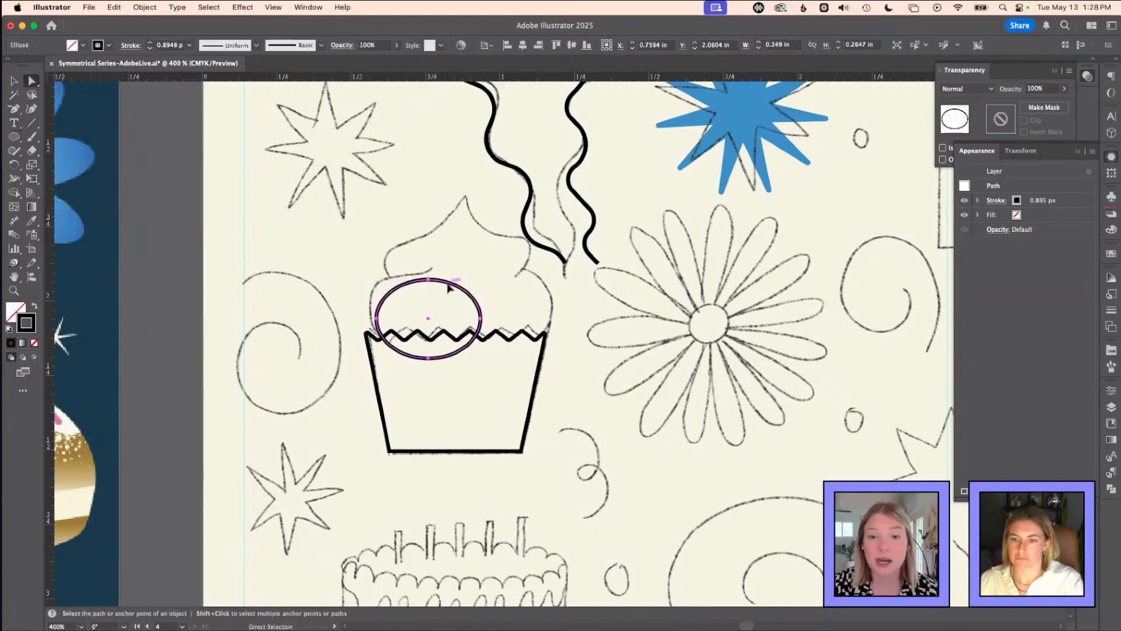
left_click_drag(449, 287, 425, 272)
key("v")
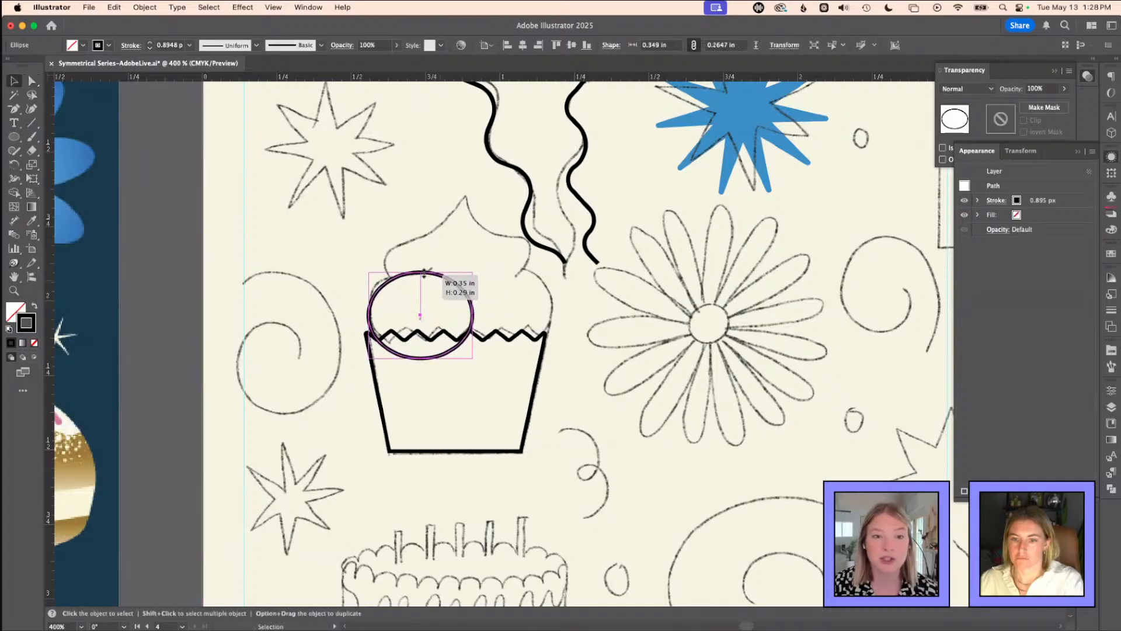
key("Delete")
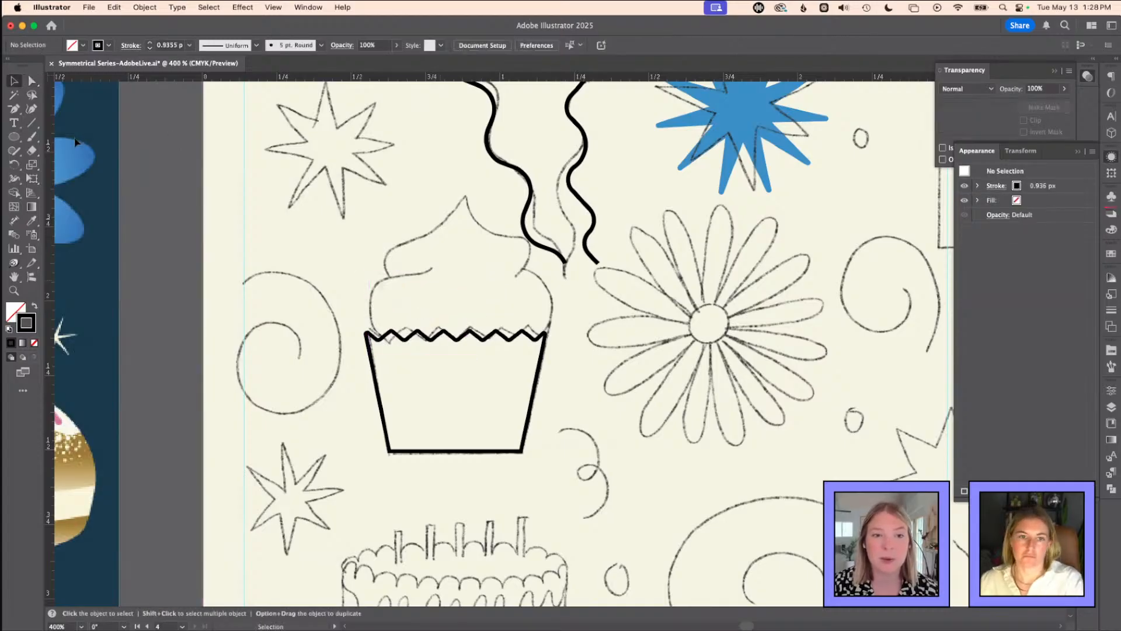
- Draw a rectangle about 0.59 by 0.19 in over the frosting's lower tier, directly above the wrapper
left_click(10, 137)
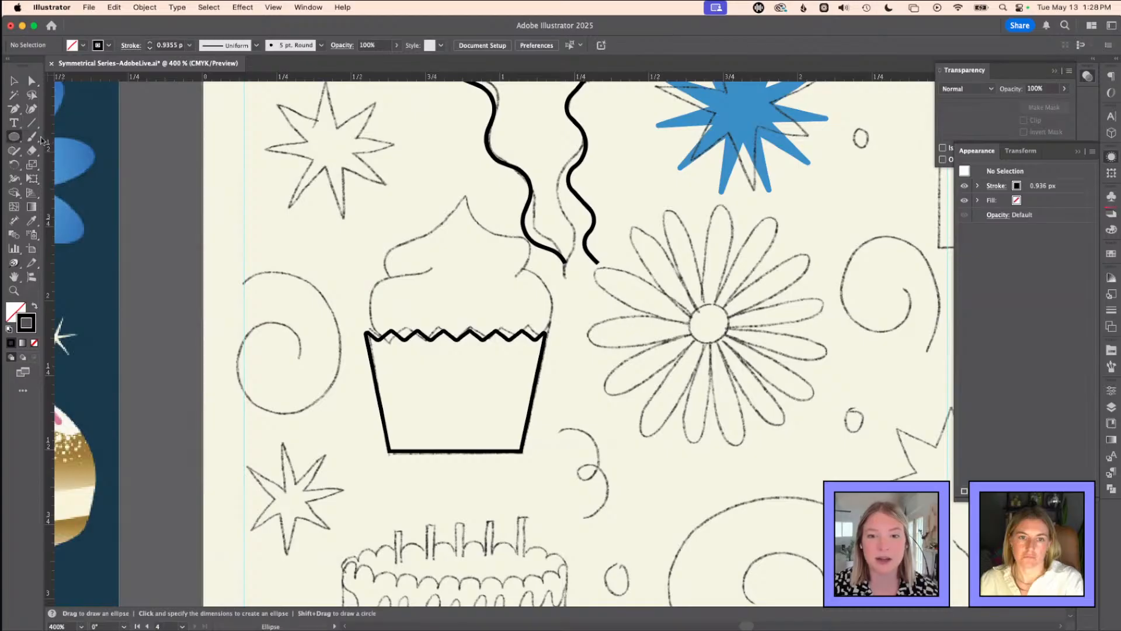
left_click_drag(9, 138, 64, 136)
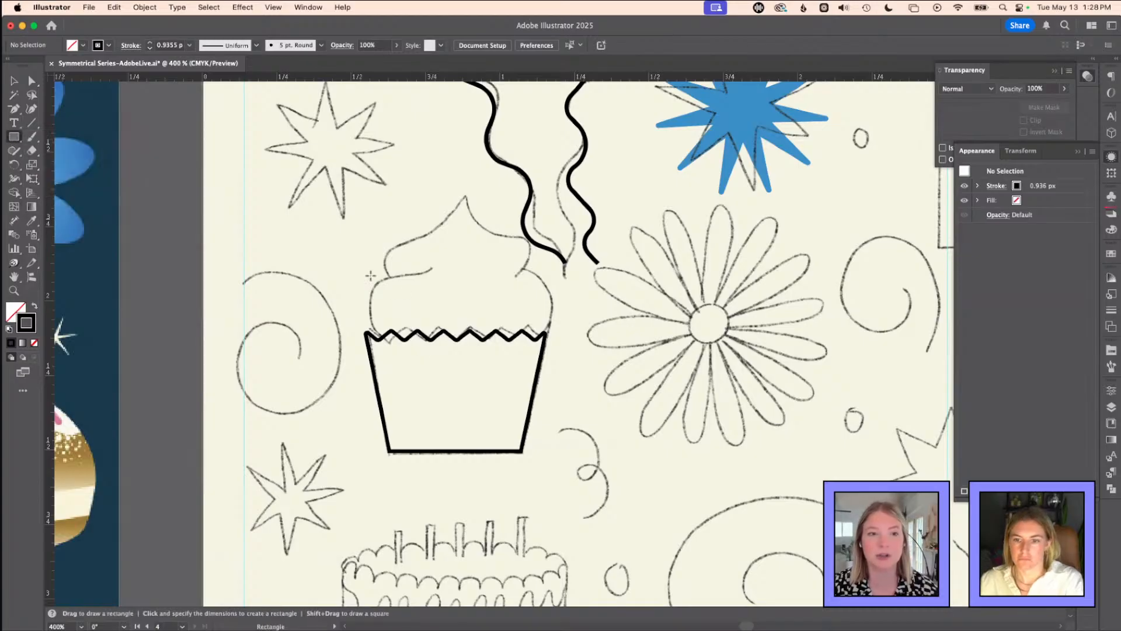
left_click_drag(370, 275, 547, 334)
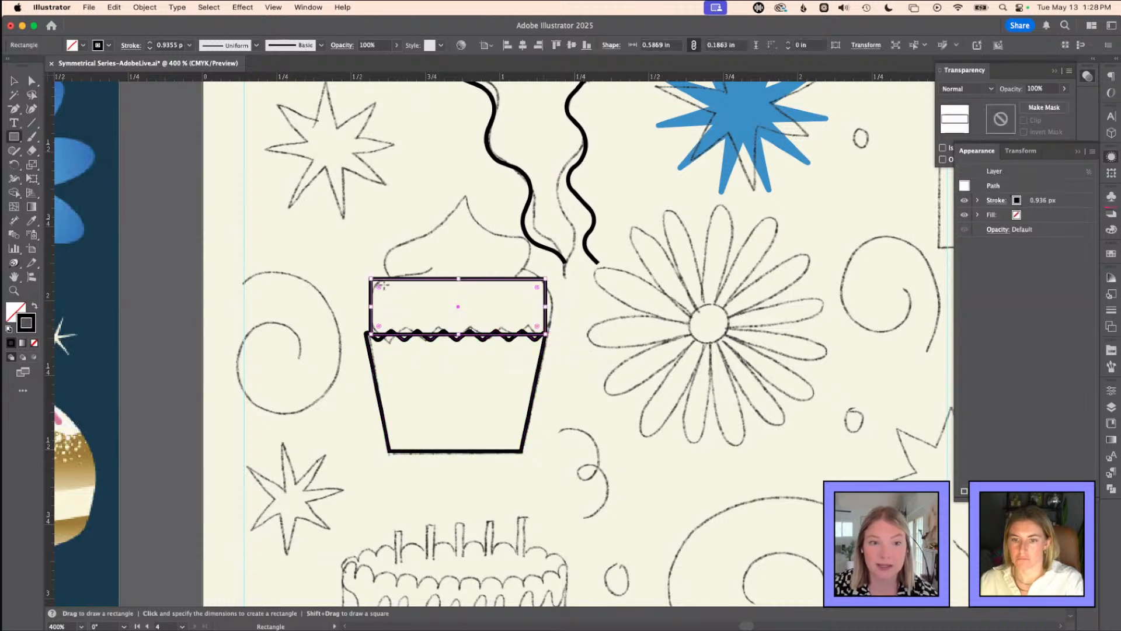
- Widen the rectangle to the wrapper's left edge, stack a copy above it and narrow the copy to about 0.51 in
key("v")
left_click_drag(372, 306, 380, 253)
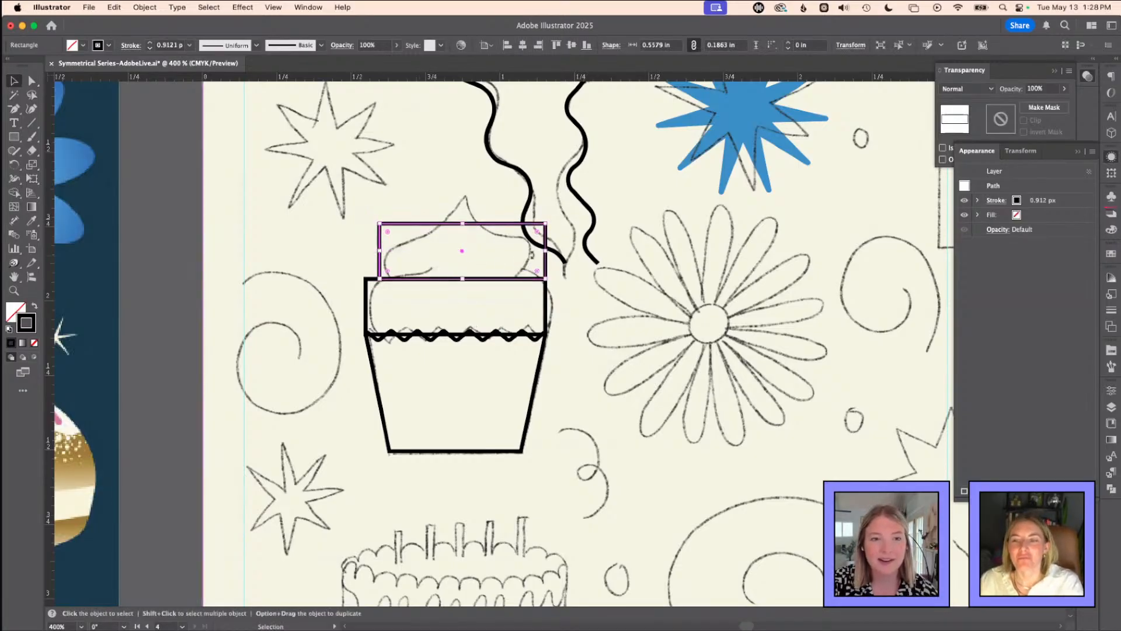
left_click_drag(545, 251, 531, 250)
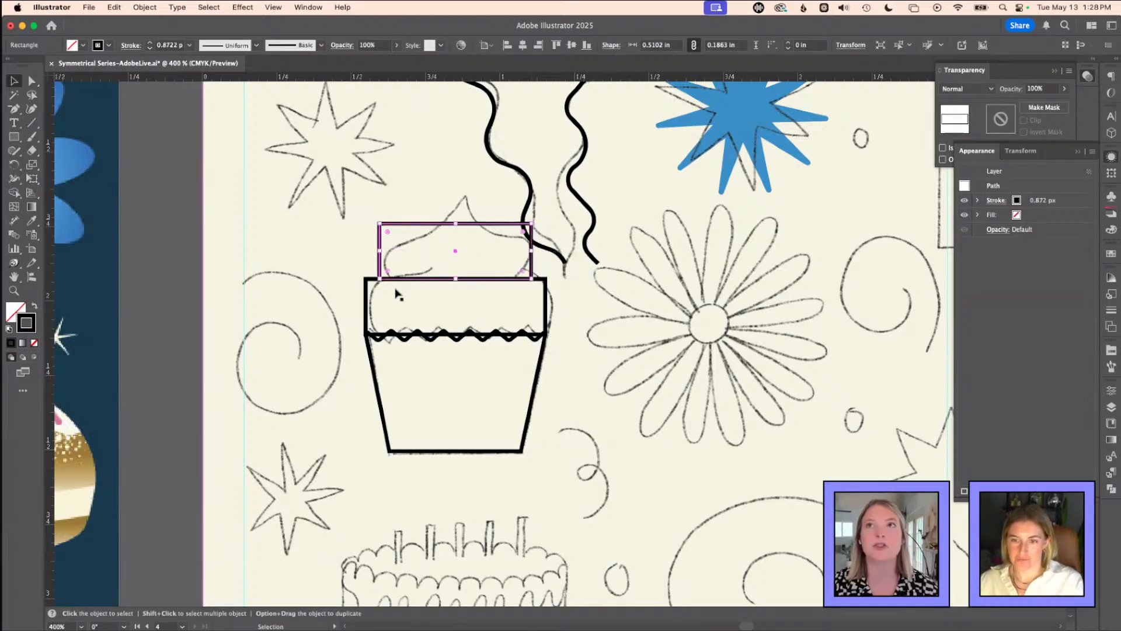
- Round both upper corners of the lower frosting rectangle to about 0.08 in
key("a")
left_click(375, 287)
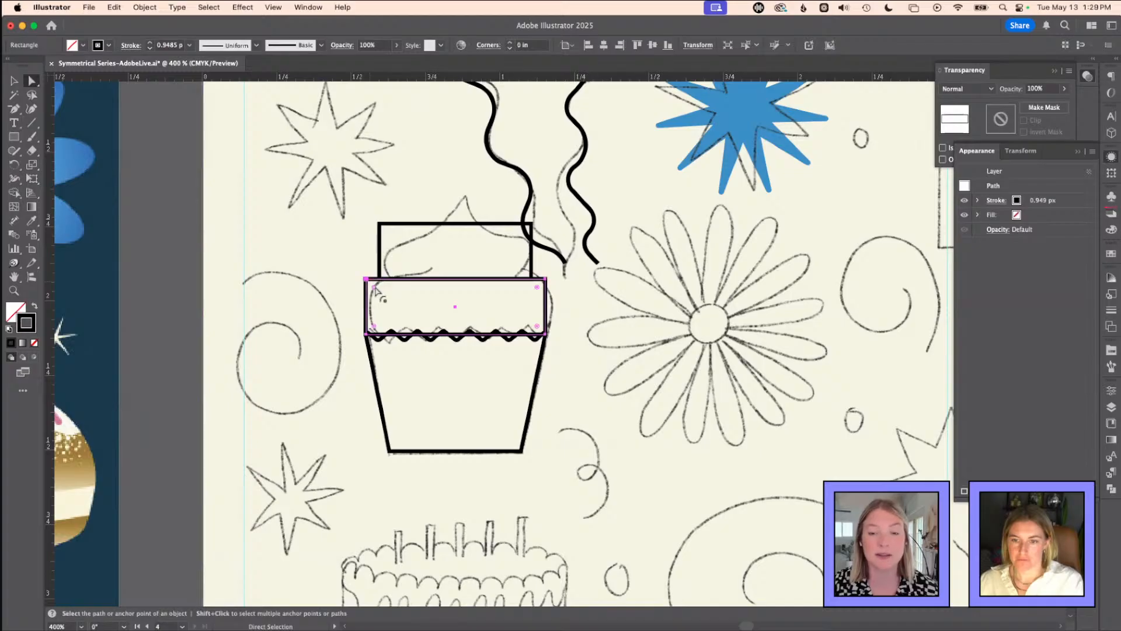
left_click_drag(374, 288, 405, 300)
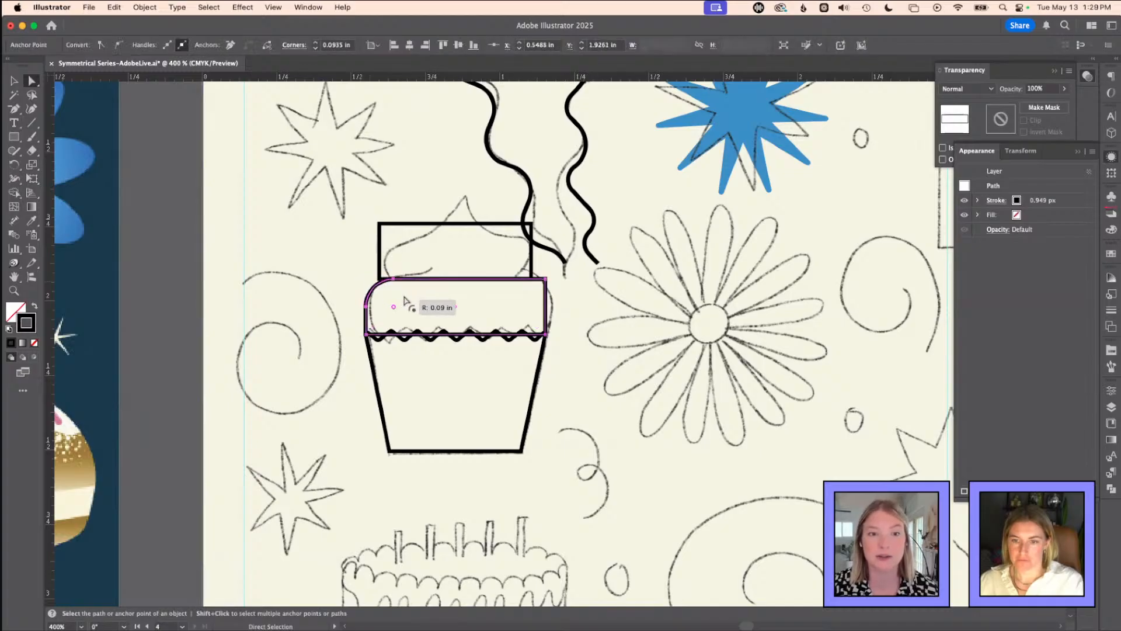
left_click(544, 279)
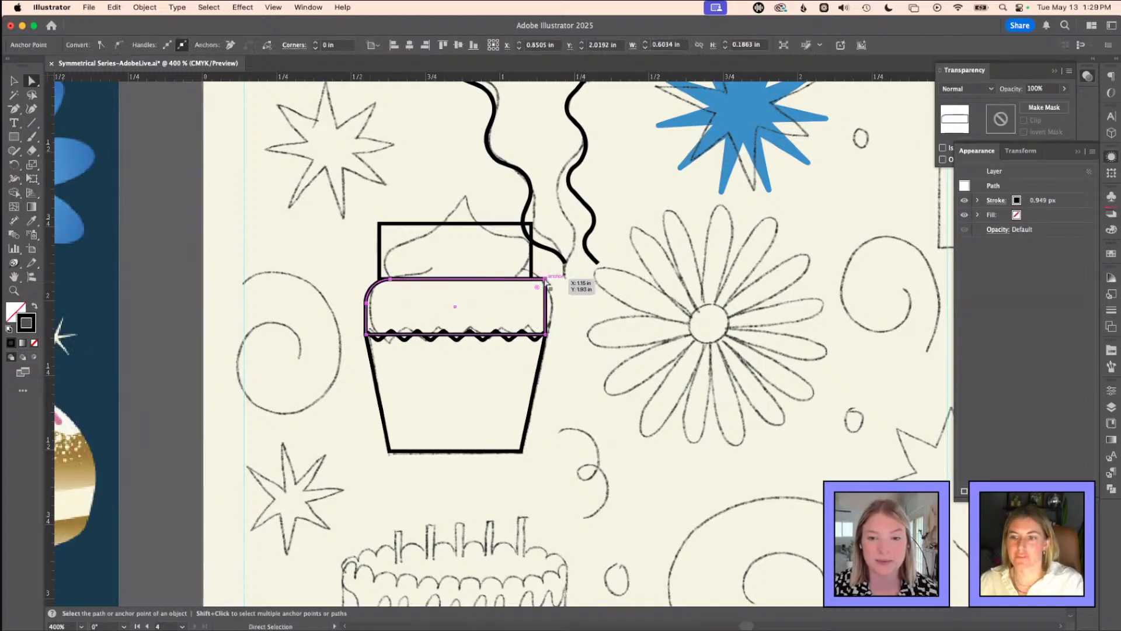
mouse_move(521, 302)
left_mouse_down()
mouse_move(502, 304)
mouse_move(522, 307)
left_mouse_up()
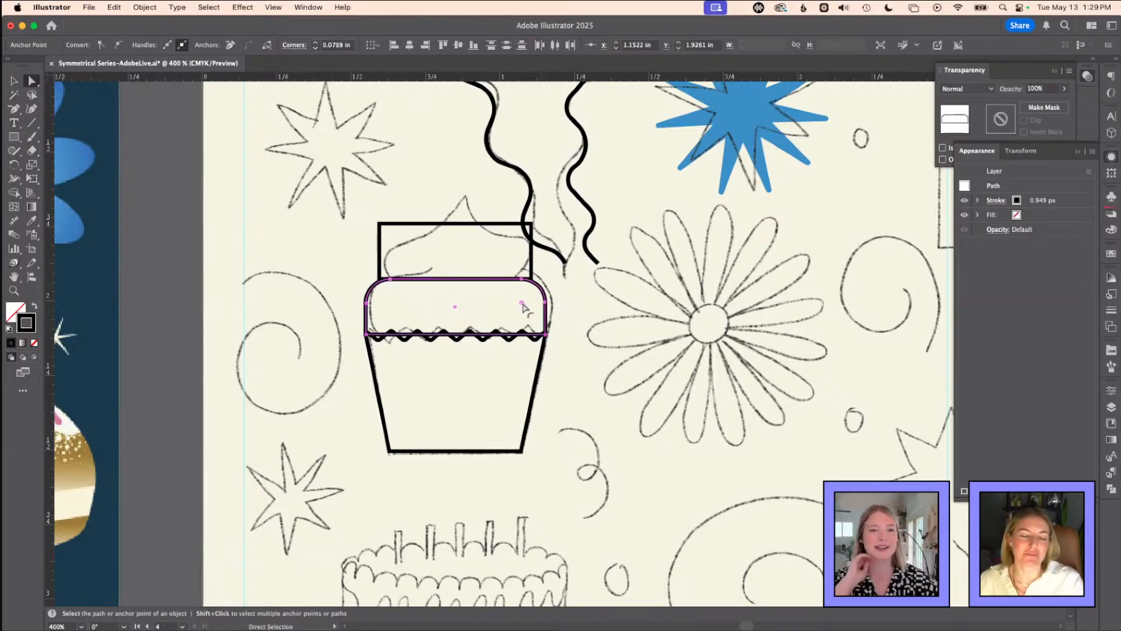
- Select the two lower corners of the lower frosting tier and round them to about 0.02 in
left_click(367, 336)
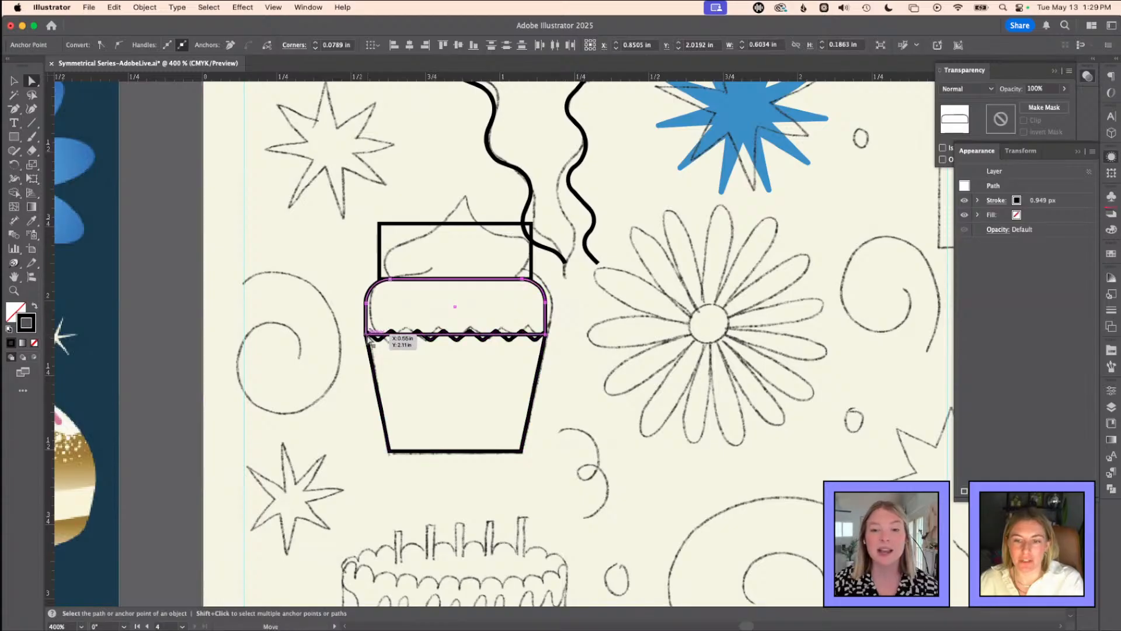
left_click(546, 336, "shift")
scroll(403, 315, "up", 6)
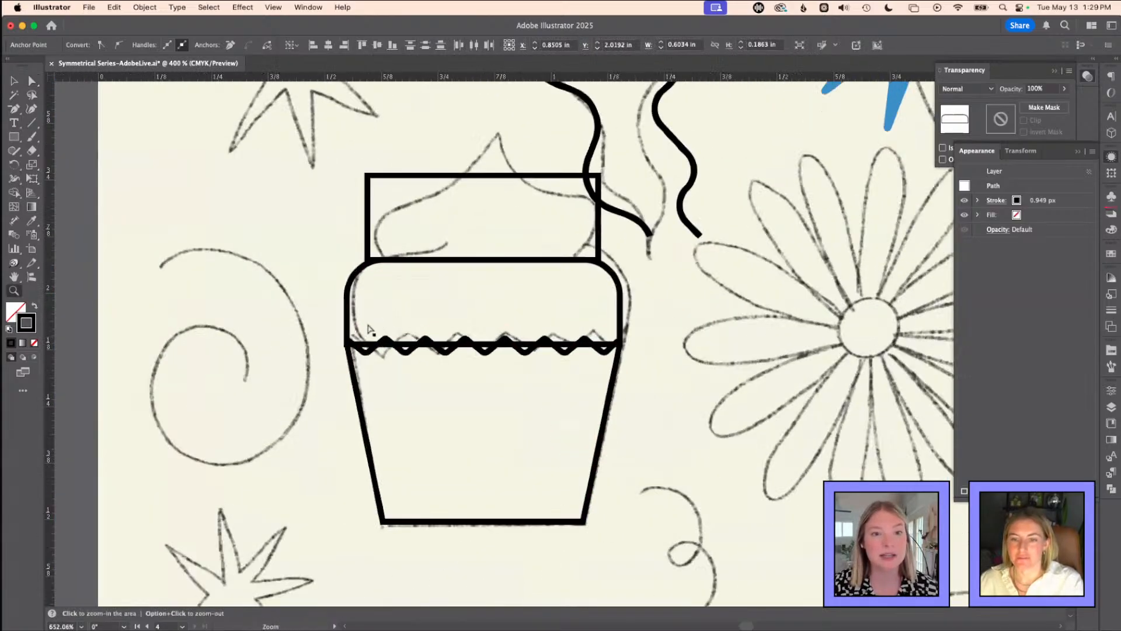
left_click_drag(345, 342, 349, 337)
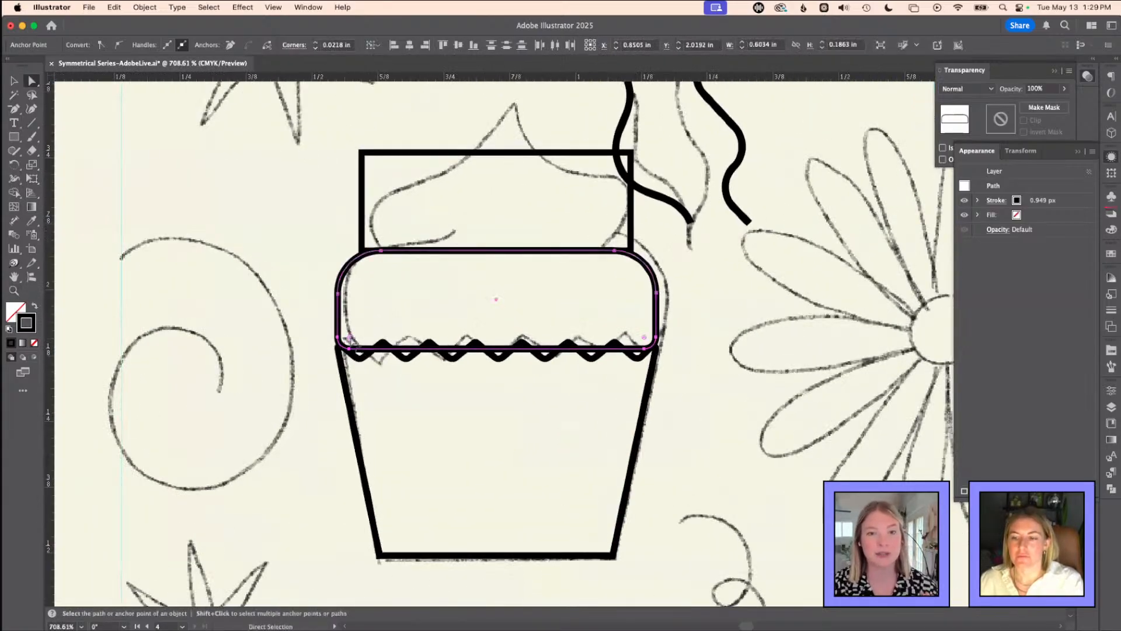
- Move the lower tier's two bottom corner points down below the wrapper's zigzag edge
left_click(349, 347)
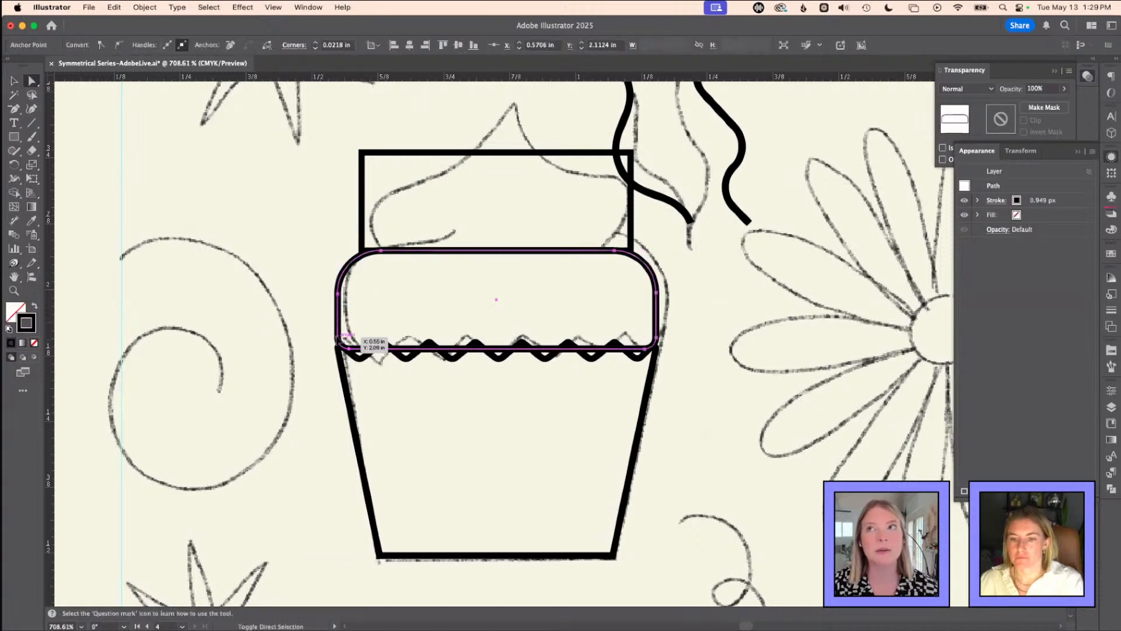
left_click(348, 348)
left_click_drag(348, 348, 361, 384)
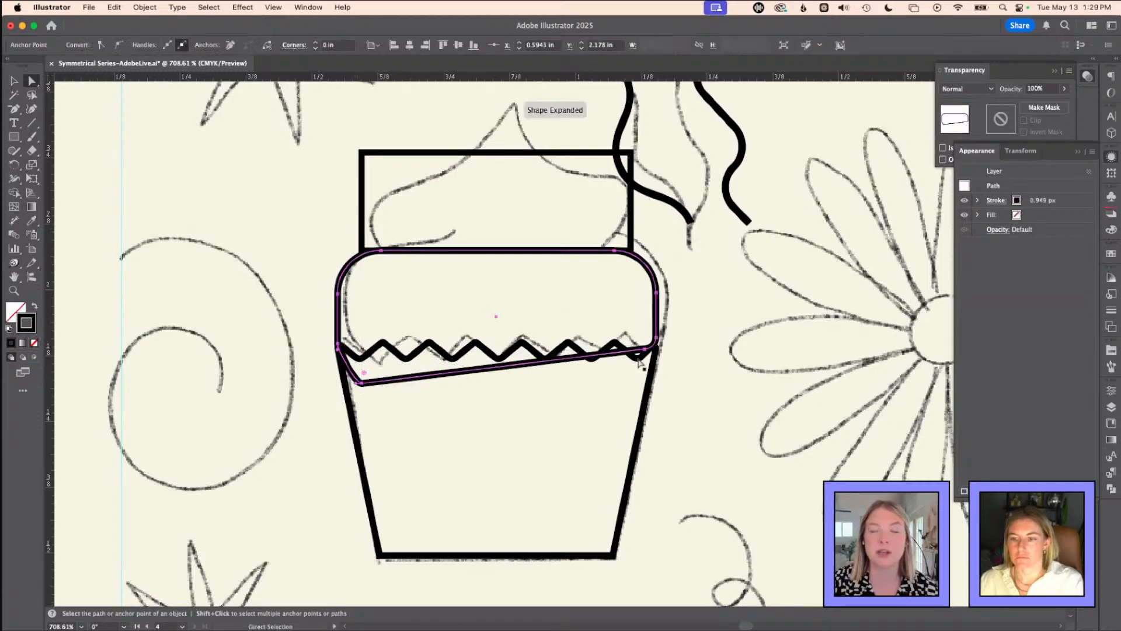
left_click_drag(646, 351, 648, 375)
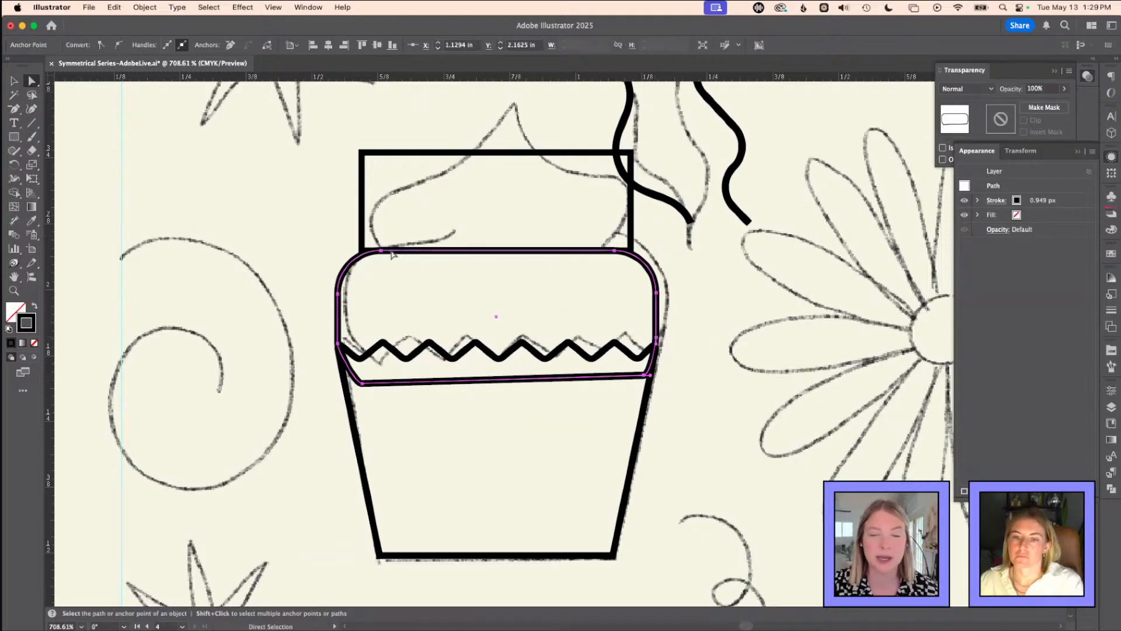
- Reshape the upper frosting rectangle by pulling its left corners onto the sketch and its upper-right corner to the sketched peak
left_click(363, 226)
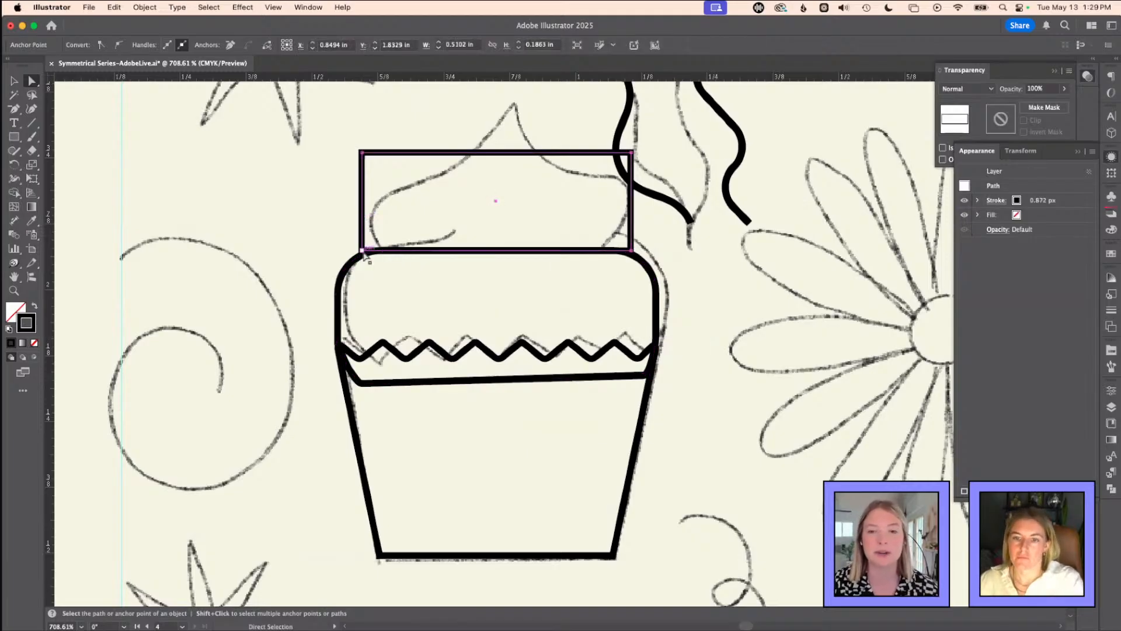
left_click_drag(362, 249, 380, 251)
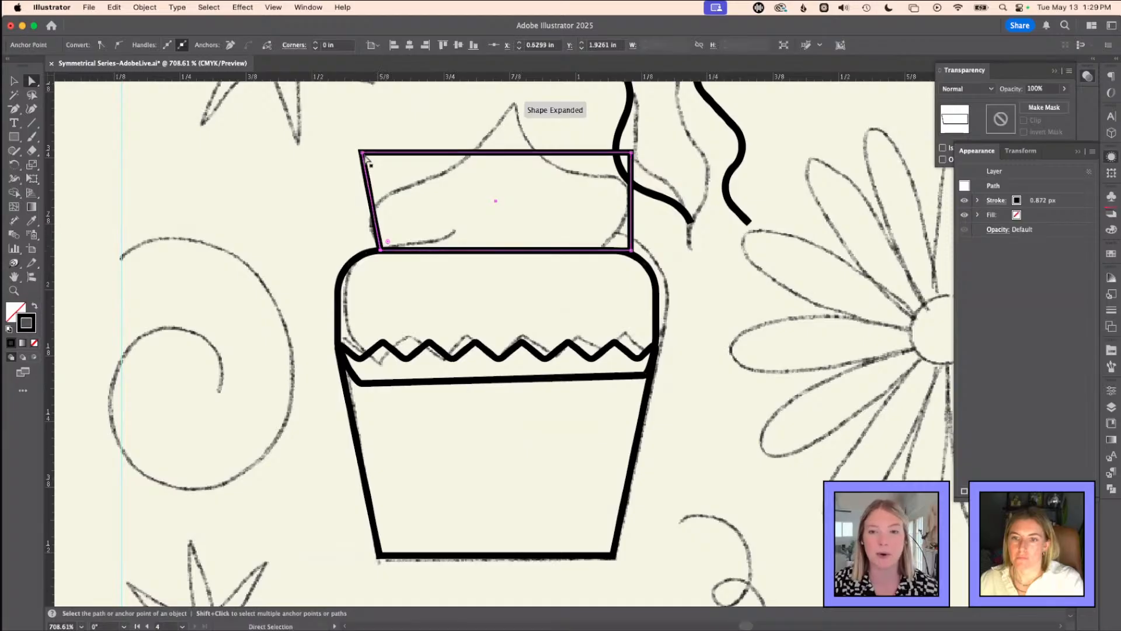
left_click_drag(362, 153, 373, 204)
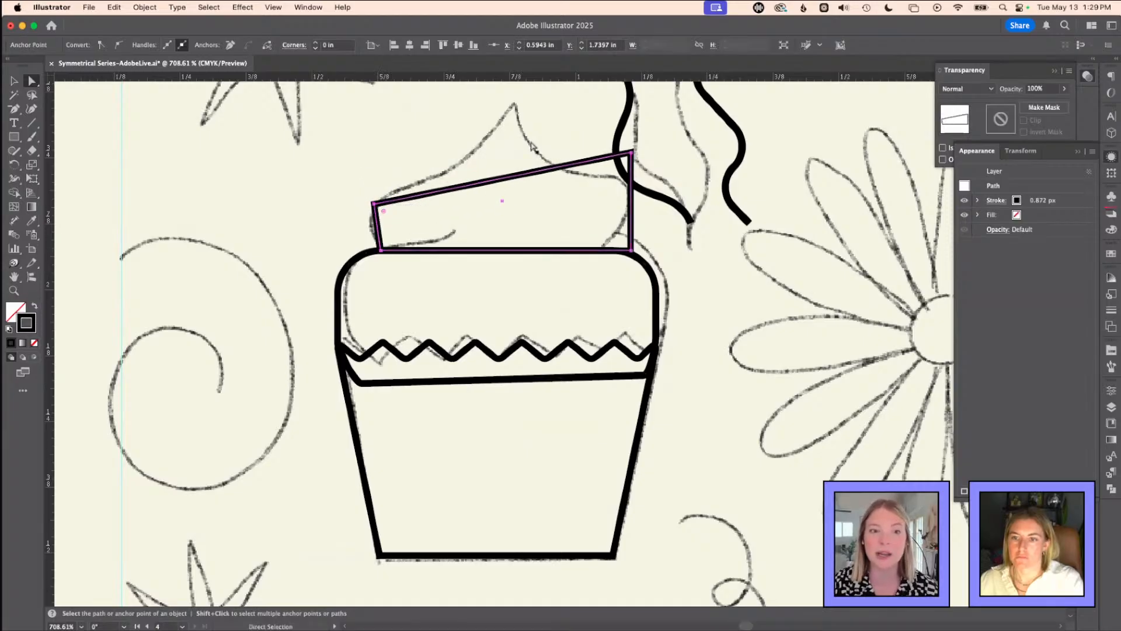
left_click_drag(629, 154, 513, 105)
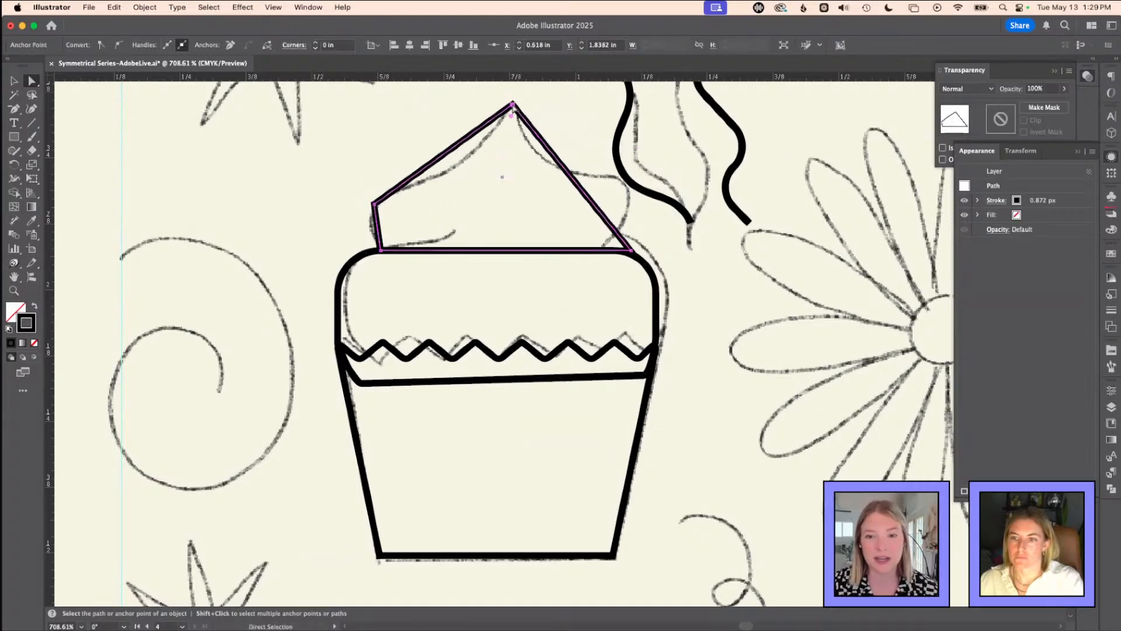
- Add an anchor point on each slope of the frosting peak and pull both inward to the sketched curve
left_click_drag(463, 144, 457, 167)
key("plus")
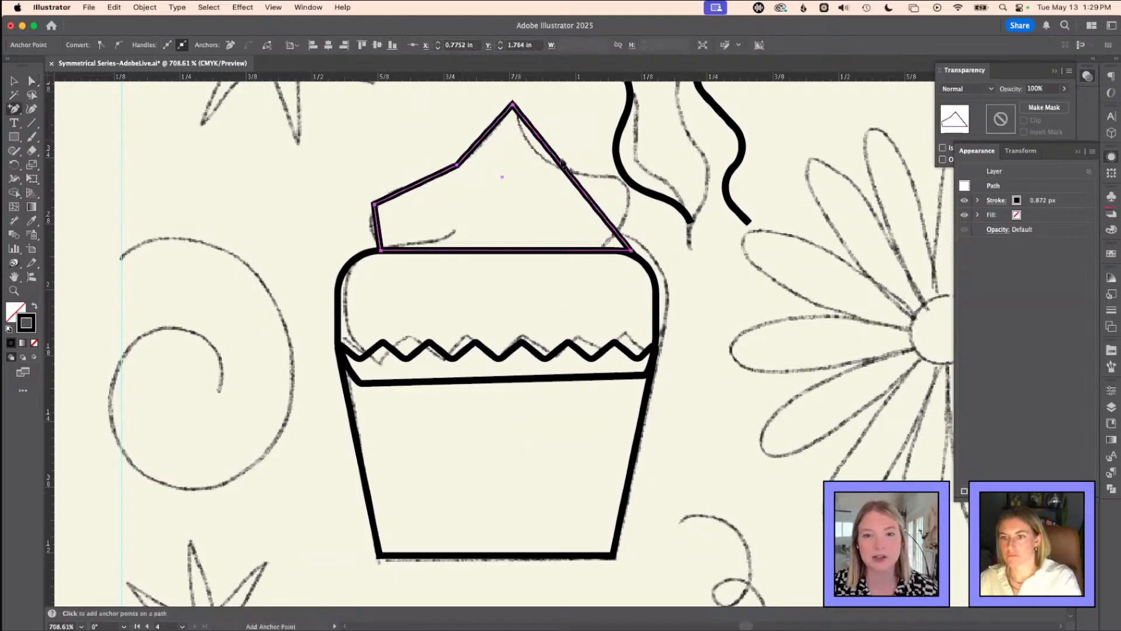
left_click(554, 155)
key("a")
left_click_drag(553, 154, 537, 154)
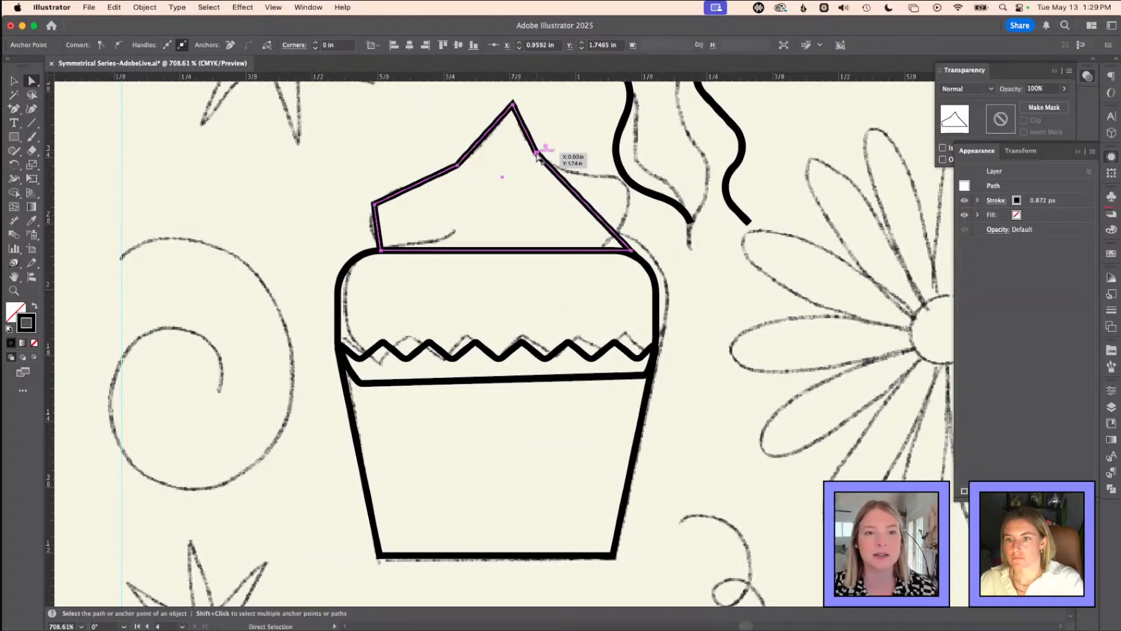
- Shape the upper tier's right side with added anchor points, following the sketched bulge down to the lower tier
left_click_drag(572, 190, 627, 181)
left_click_drag(631, 251, 629, 222)
key("plus")
left_click(615, 218)
key("a")
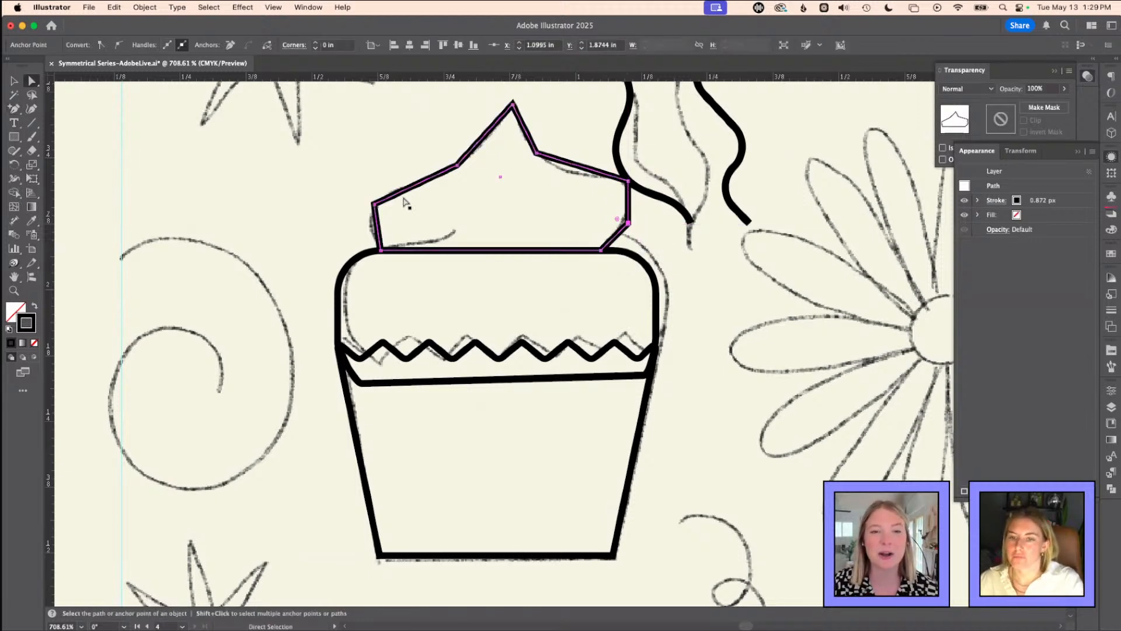
- Round the upper tier's left bulge to about 0.08 in, then round its left inner bend and the peak area
left_click_drag(385, 211, 426, 226)
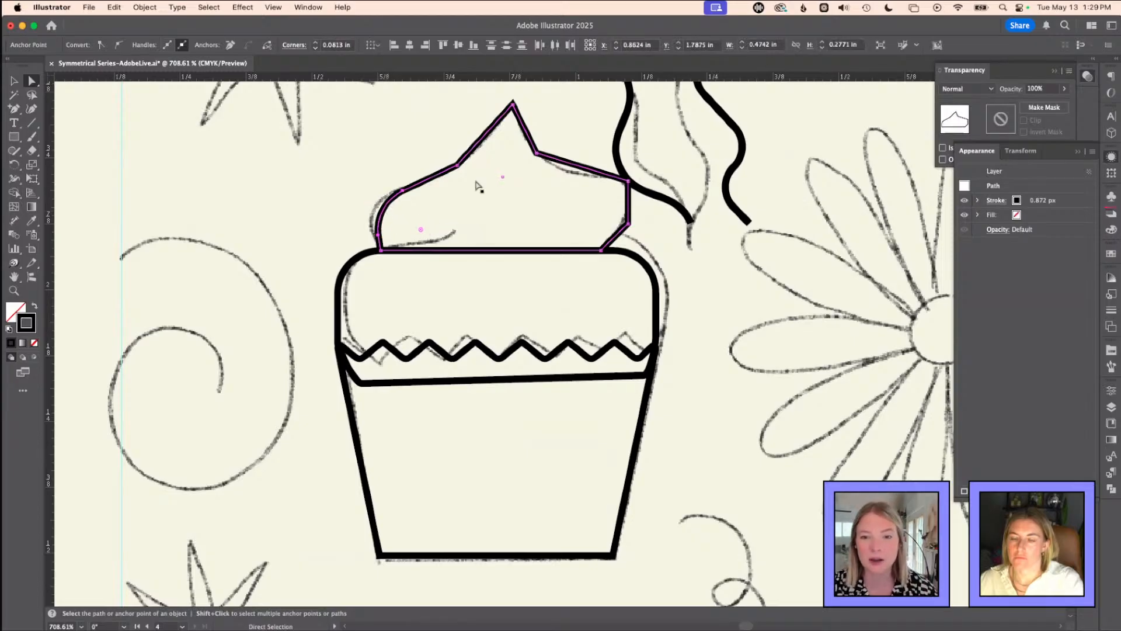
left_click(456, 167)
left_click_drag(457, 165, 416, 128)
left_click(512, 105)
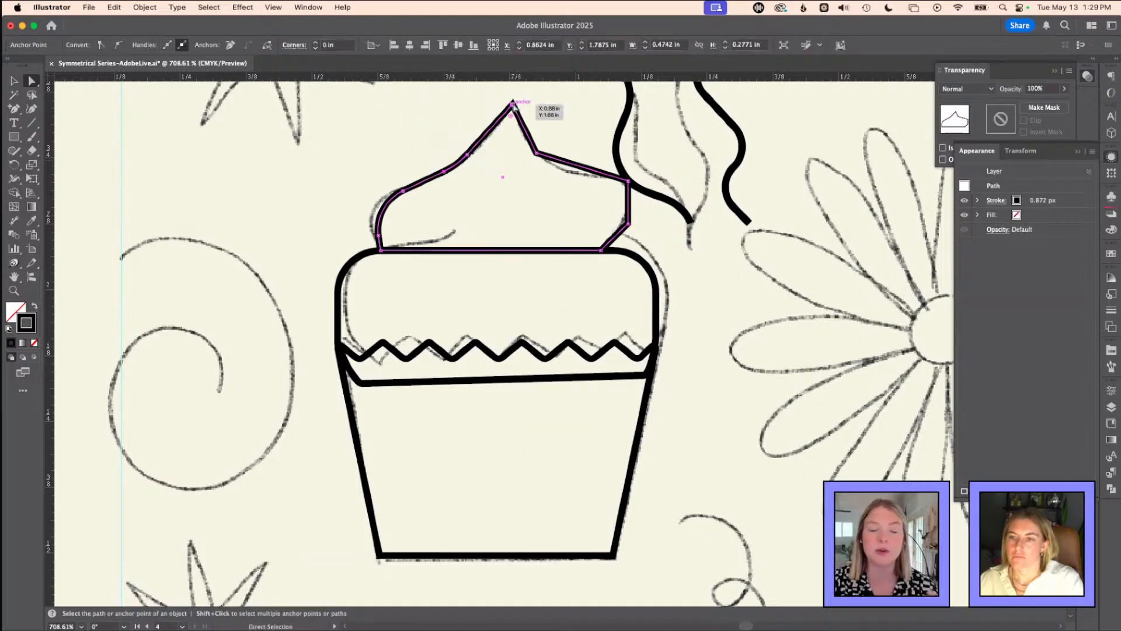
left_click_drag(512, 118, 557, 110)
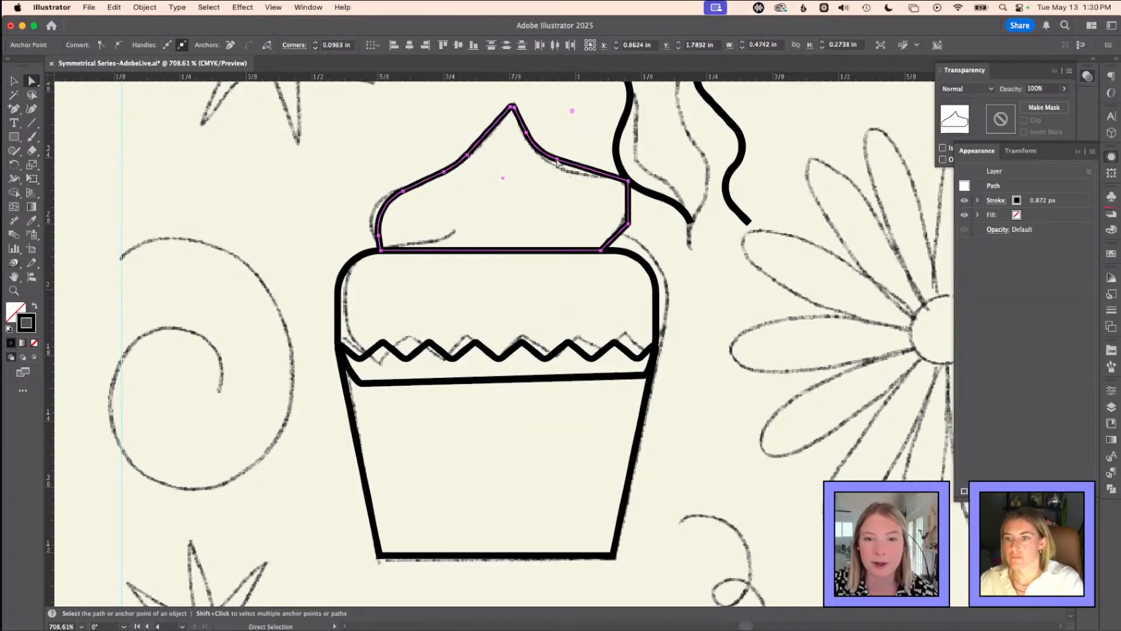
- Adjust the curve right of the peak to the sketch and round the right bulge's two corners to about 0.09 in
left_click_drag(559, 166, 560, 169)
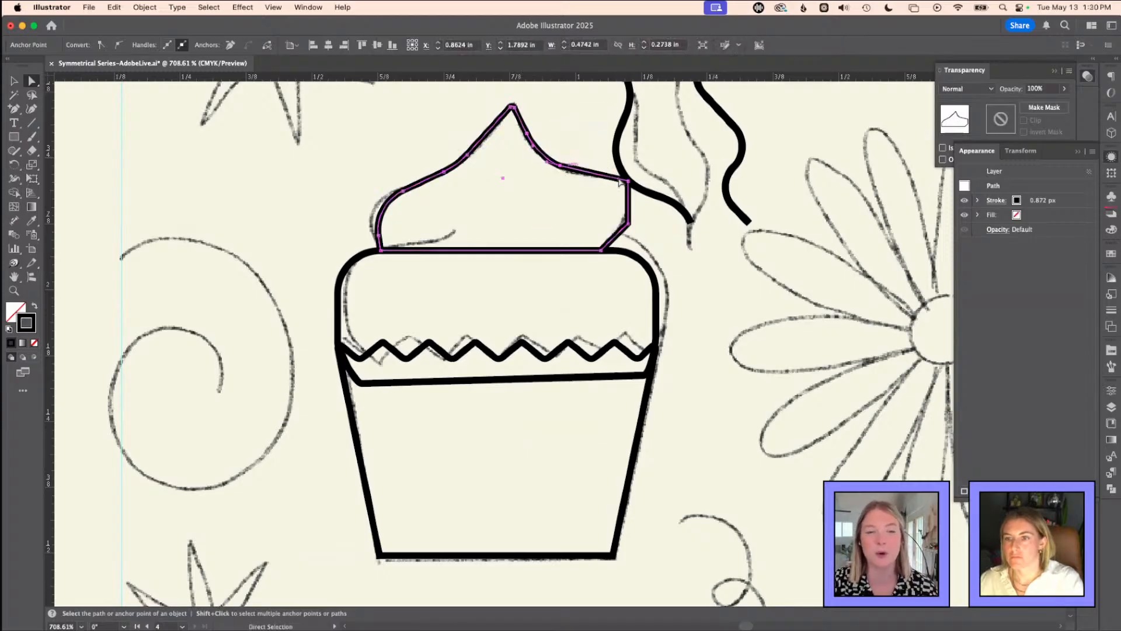
left_click(629, 181)
left_click_drag(621, 188, 590, 193)
left_click(627, 222)
left_click_drag(563, 186, 578, 198)
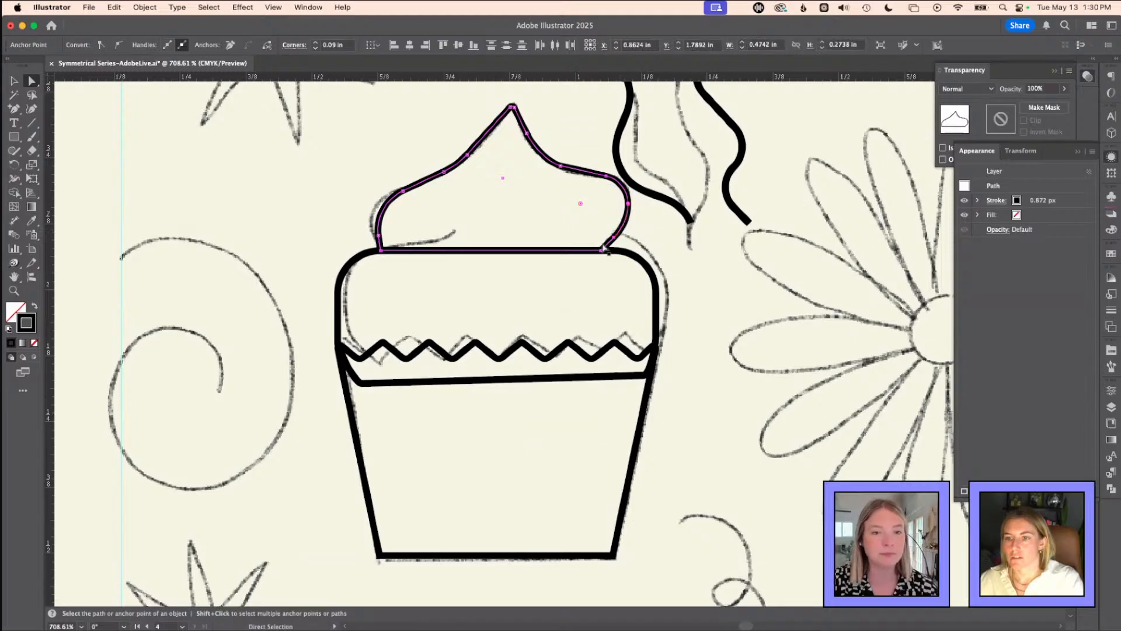
- Try uniting the two frosting tiers into a single outline with Pathfinder and undo it
left_click(570, 296)
left_click(644, 261)
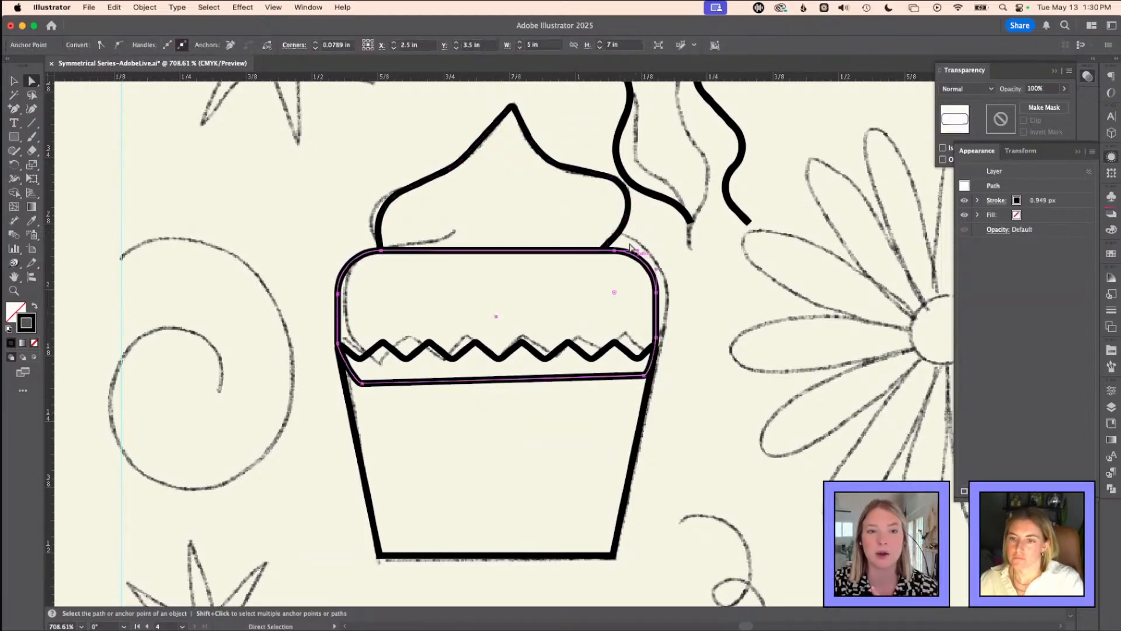
left_click(623, 227, "shift")
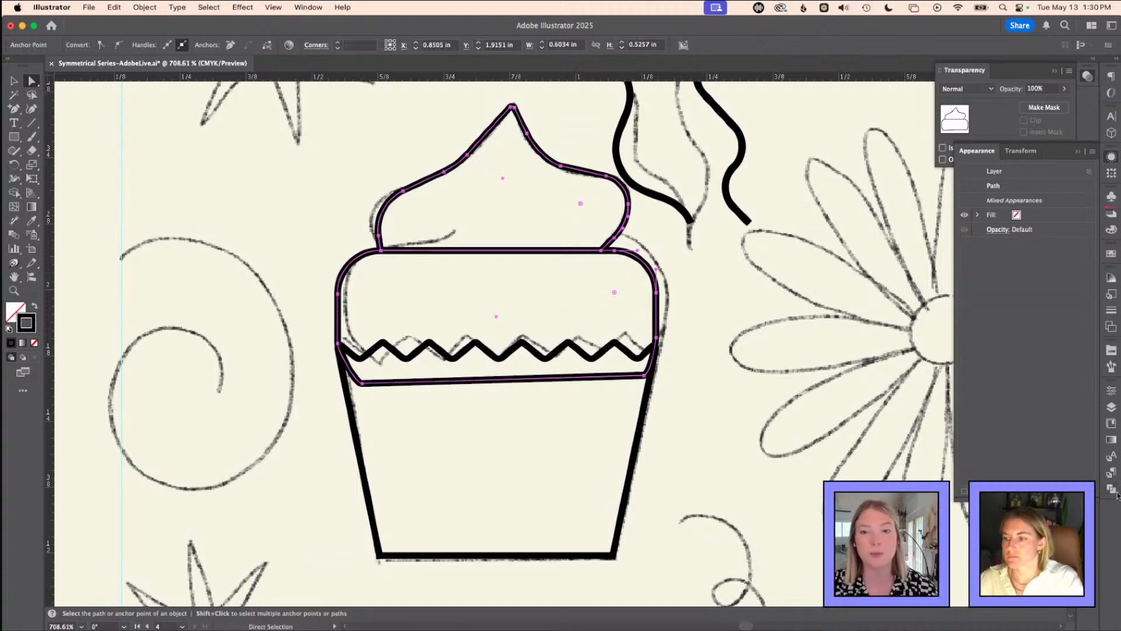
left_click(1112, 490)
left_click(602, 305)
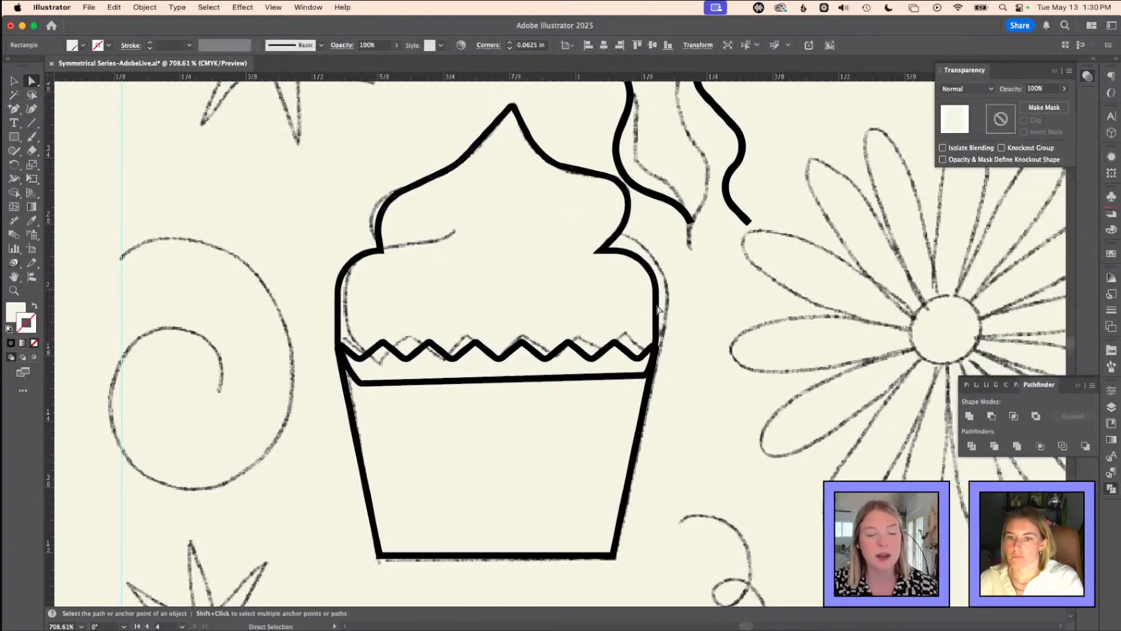
left_click(362, 382)
key("v")
left_click(702, 237)
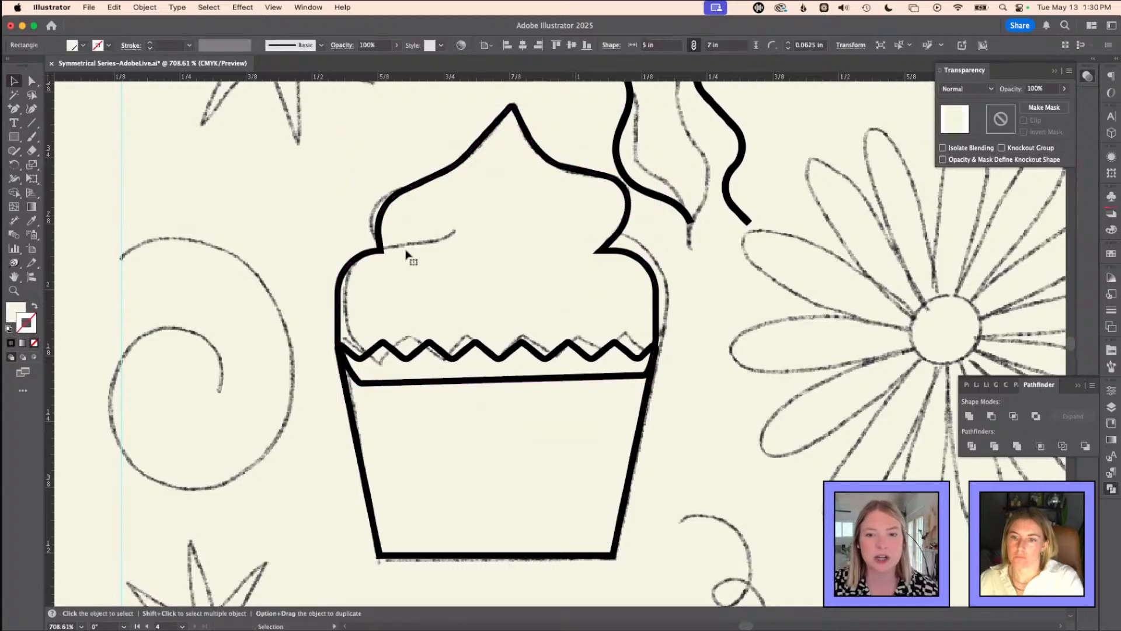
key("a")
left_click(394, 272)
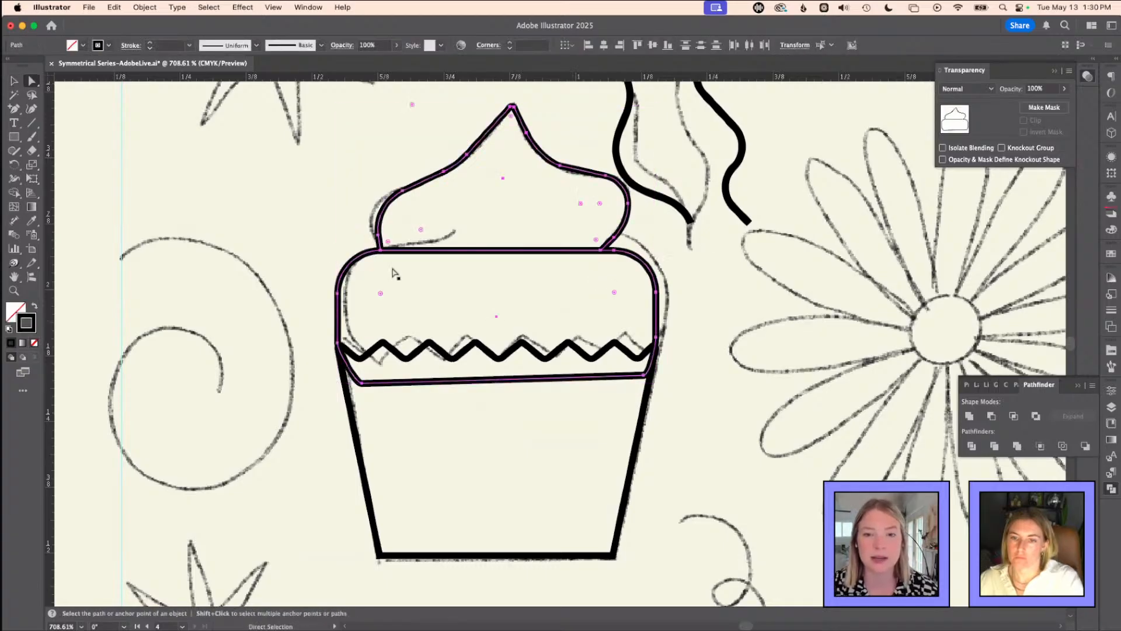
left_click(395, 272)
- Delete the upper tier's bottom edge and the lower tier's top edge where the frosting tiers meet
left_click(444, 250)
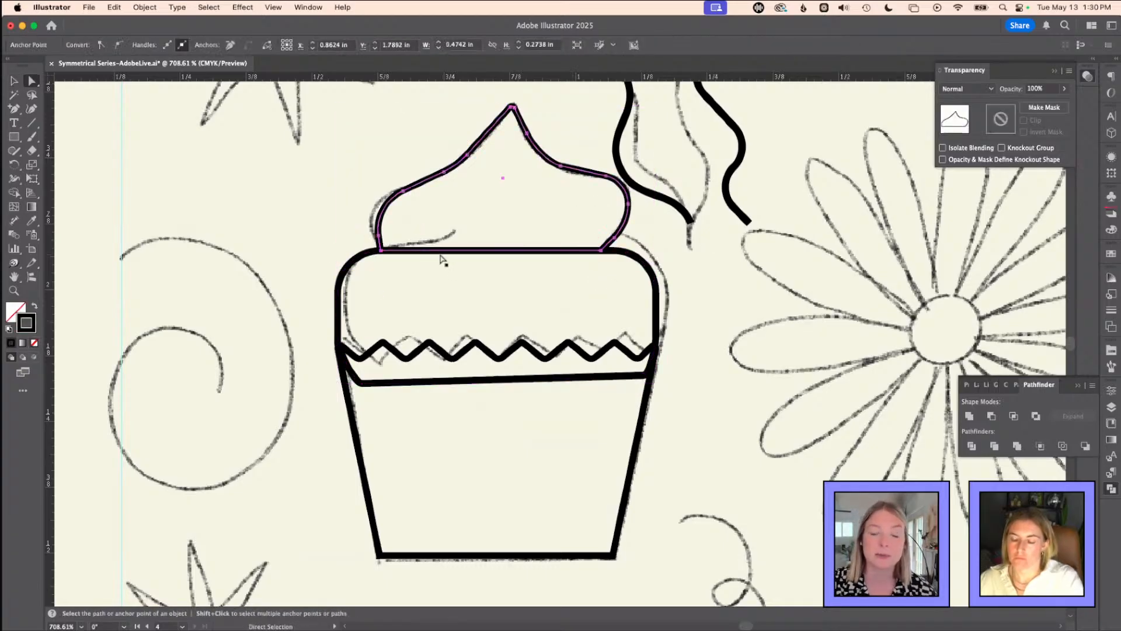
left_click(441, 257)
left_click(450, 279)
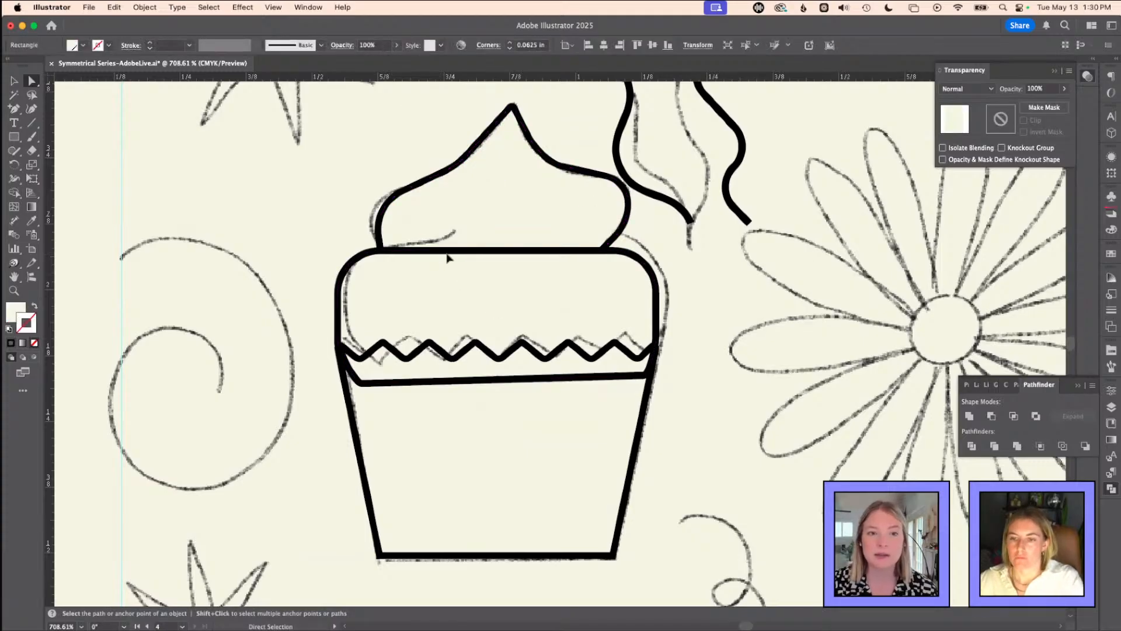
left_click(447, 253)
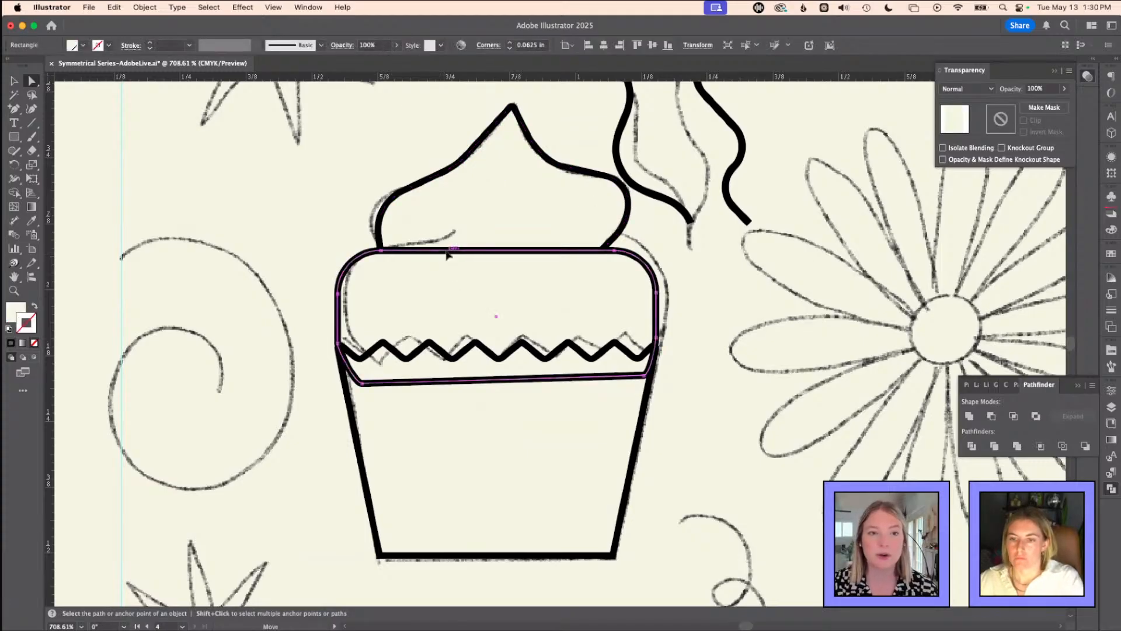
left_click(381, 251)
key("p")
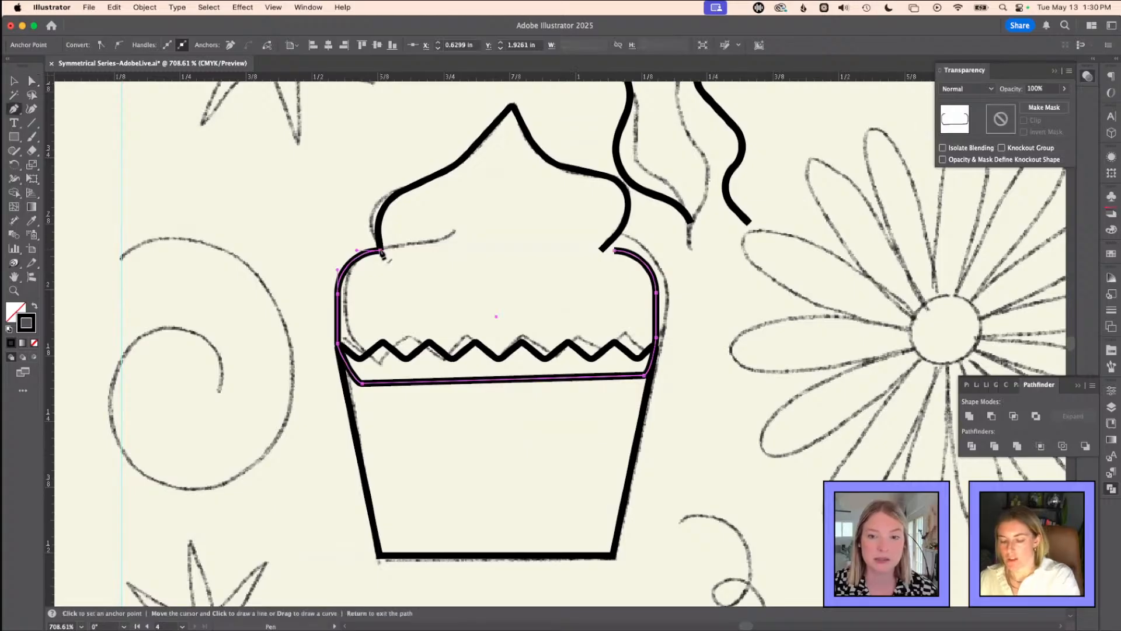
left_click(381, 252)
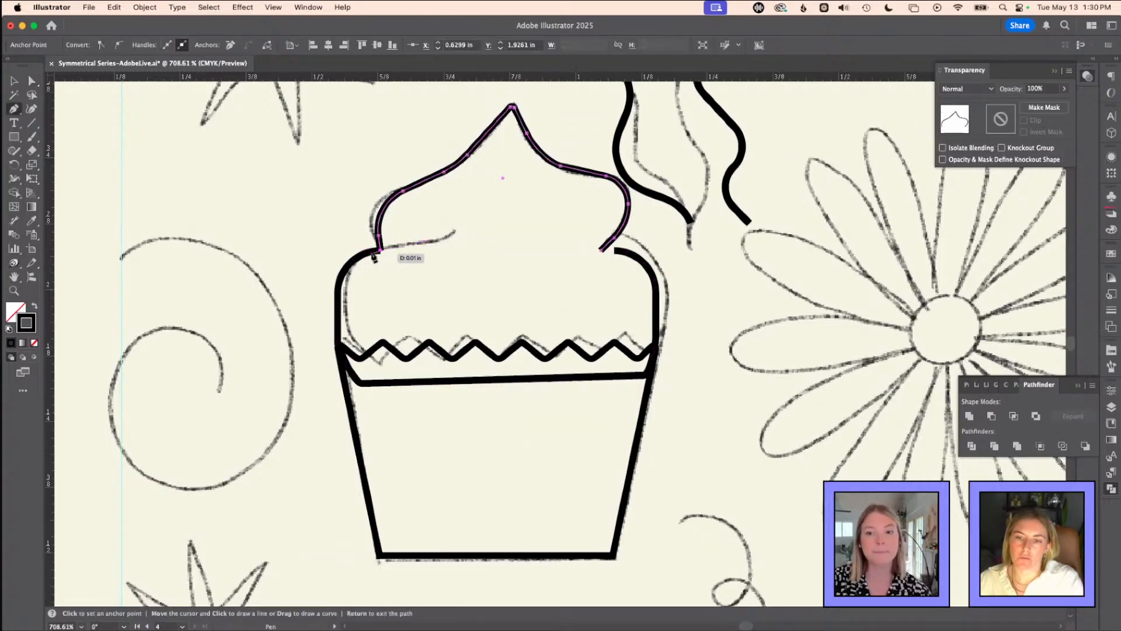
left_click(380, 251)
key("a")
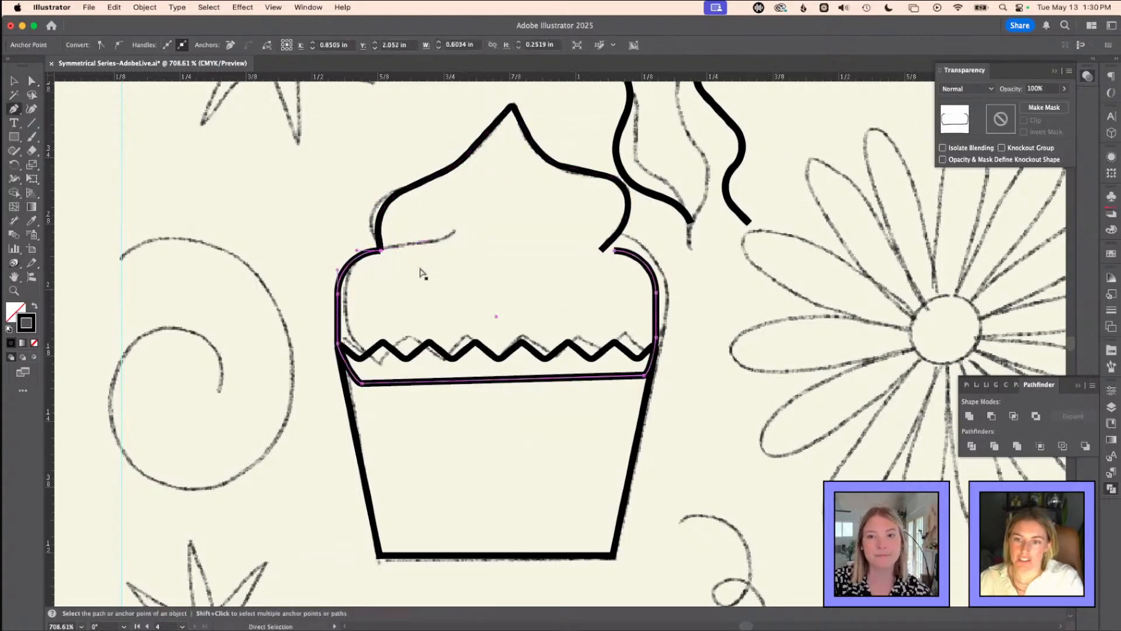
left_click(421, 272)
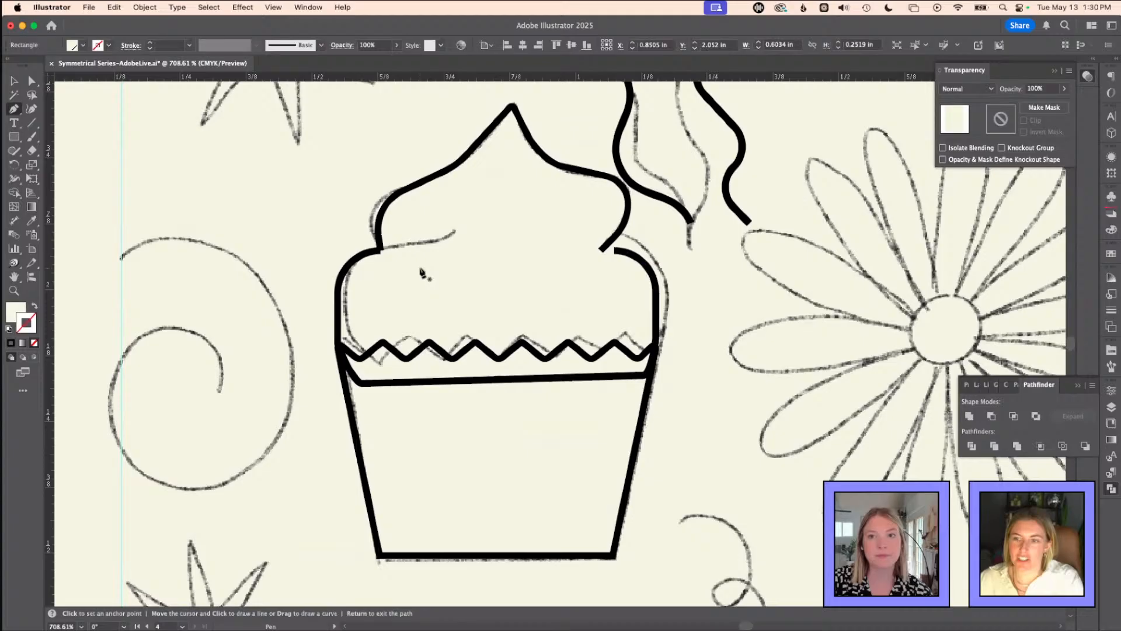
key("Caps_Lock")
left_click(355, 262)
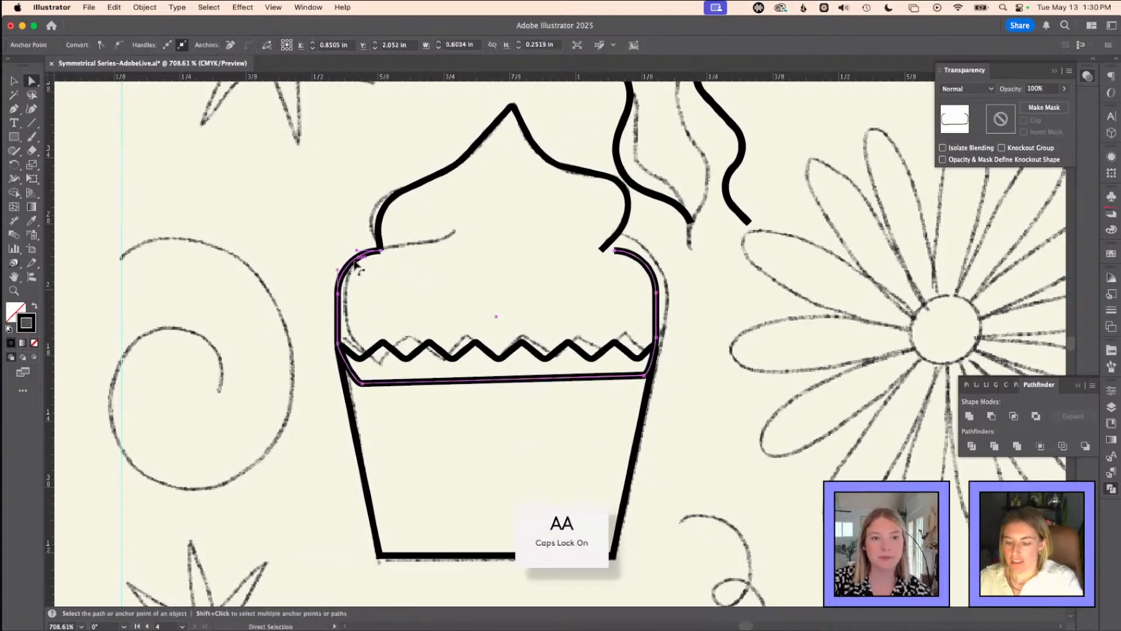
key("p")
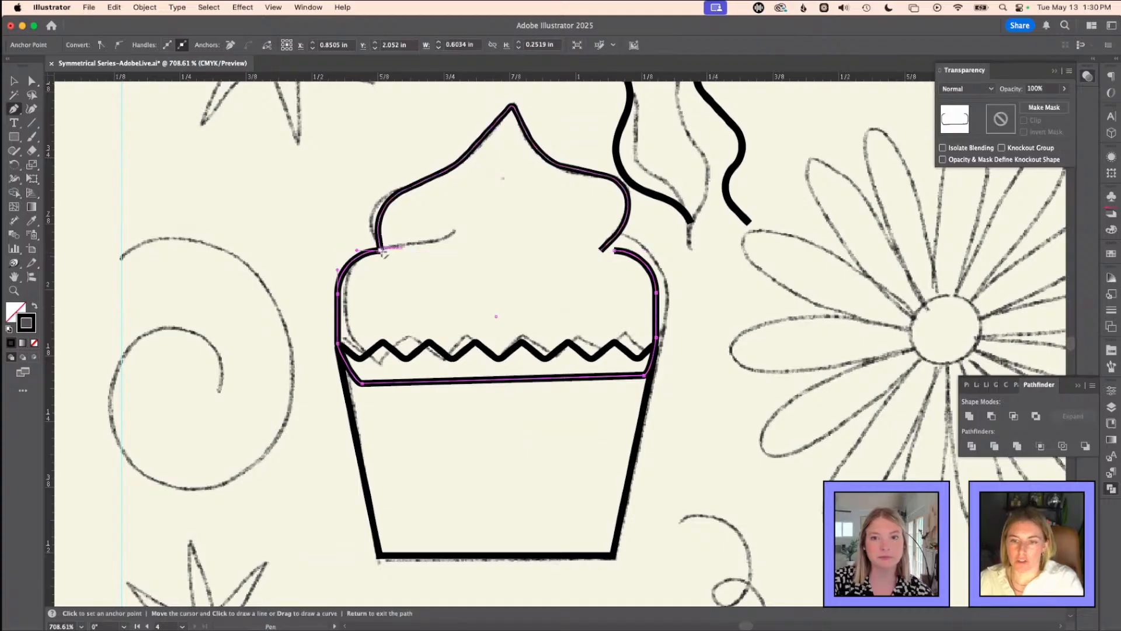
- Extend the lower frosting tier's open left end with a curve about 0.15 in long, following the sketched inner swirl line
key("v")
left_click(403, 221)
key("a")
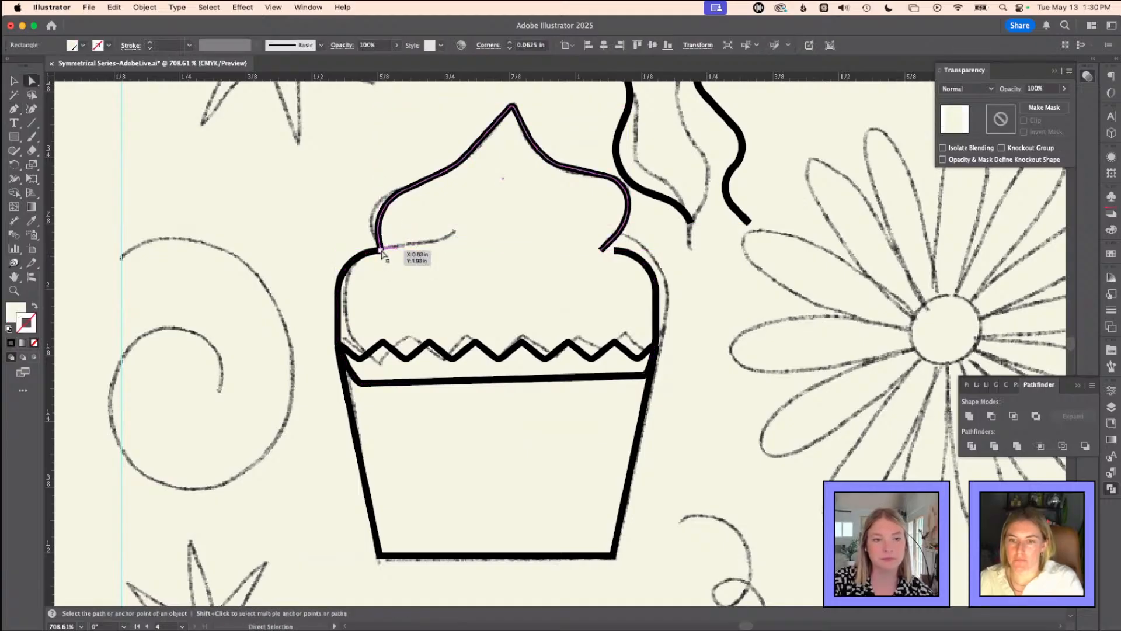
left_click(381, 251)
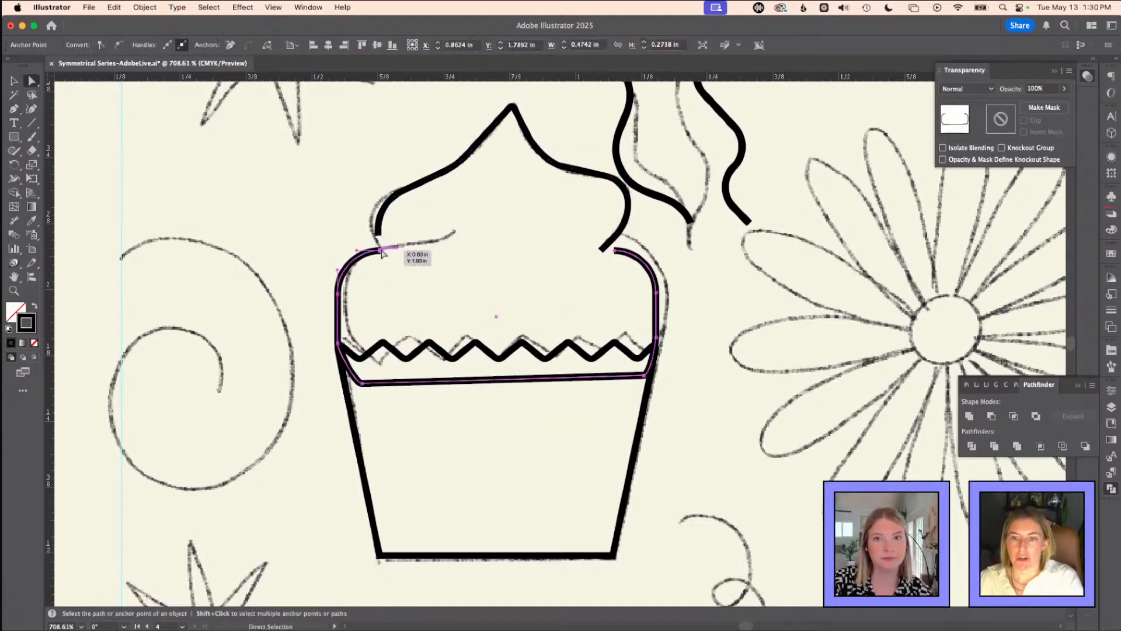
key("p")
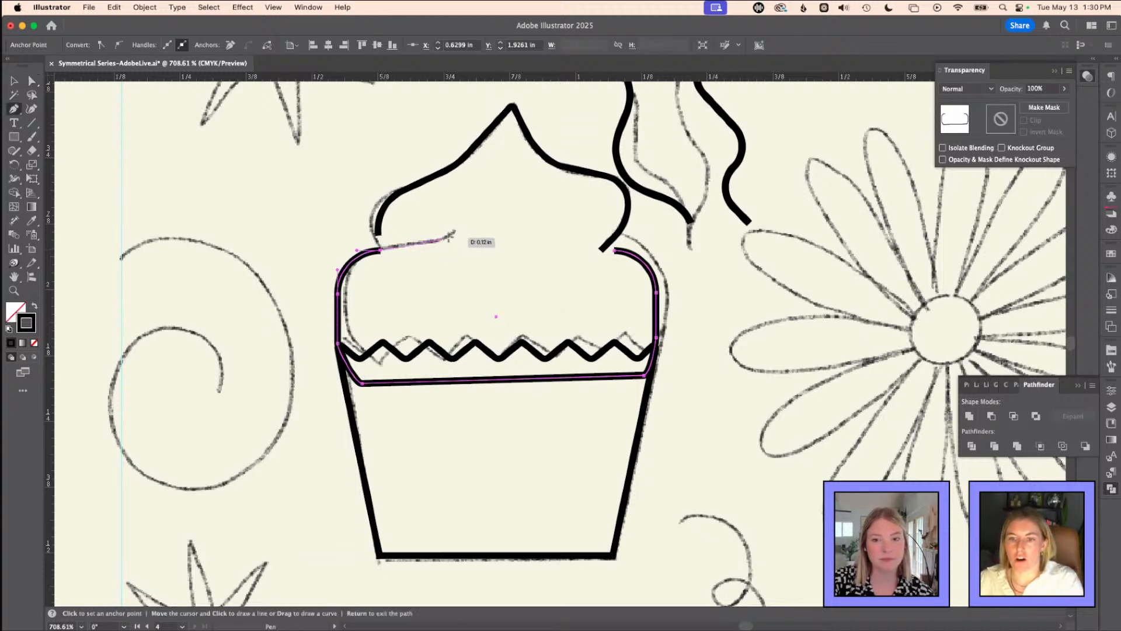
left_click_drag(456, 232, 476, 214)
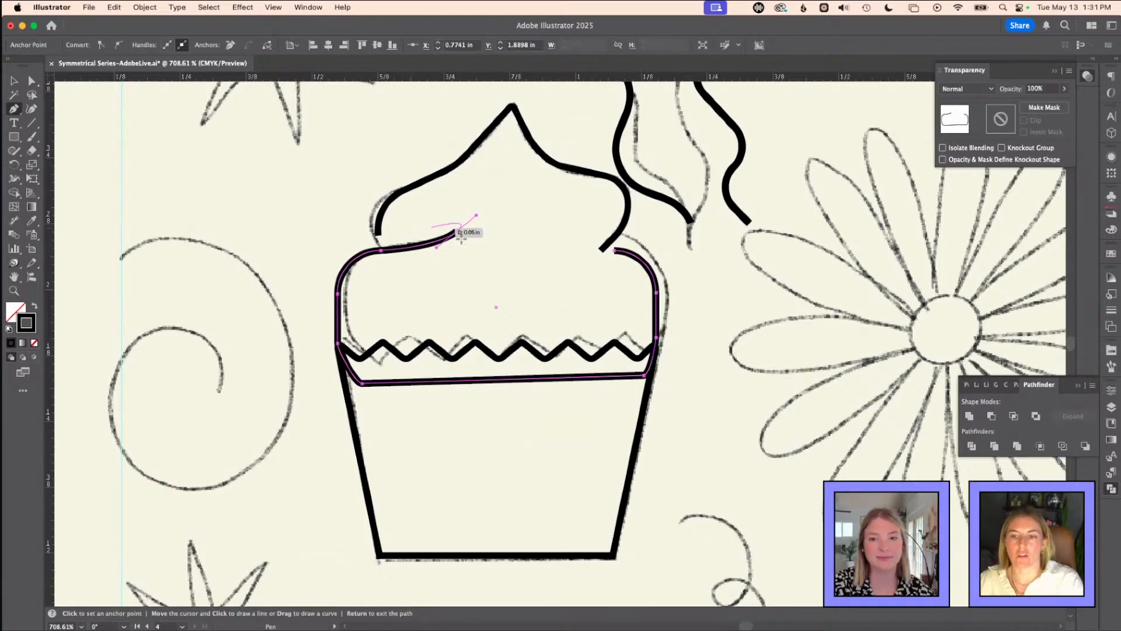
- Move the upper tier's lower left end down to meet the lower tier and bend its left bulge to the sketch
key("a")
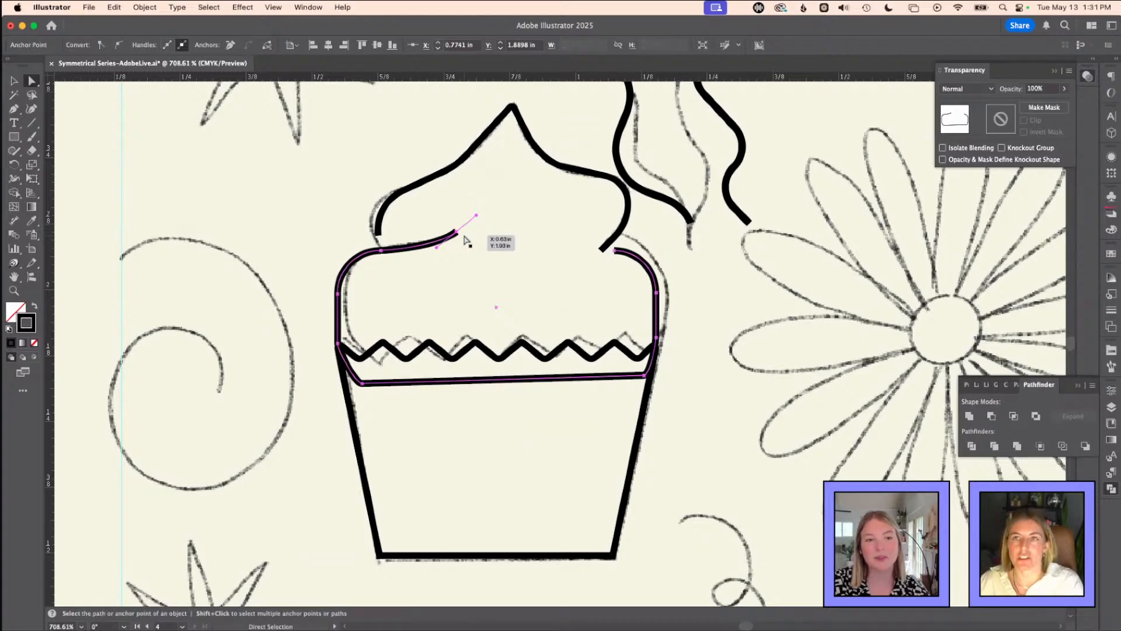
left_click(377, 243)
left_click_drag(378, 243, 378, 246)
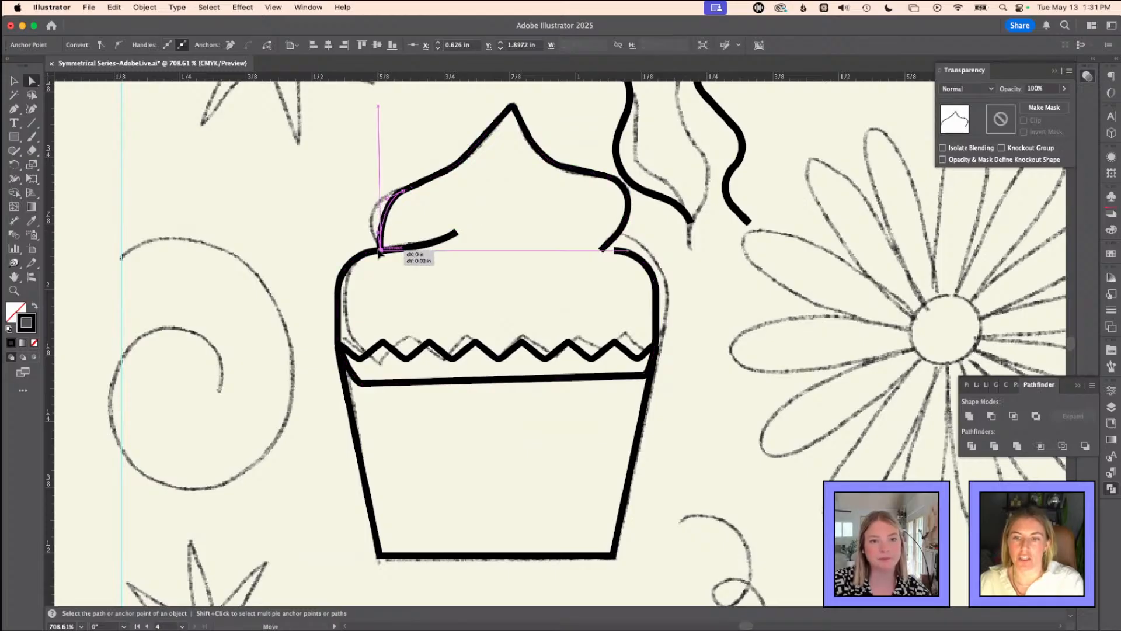
left_click(371, 225)
left_click(380, 233)
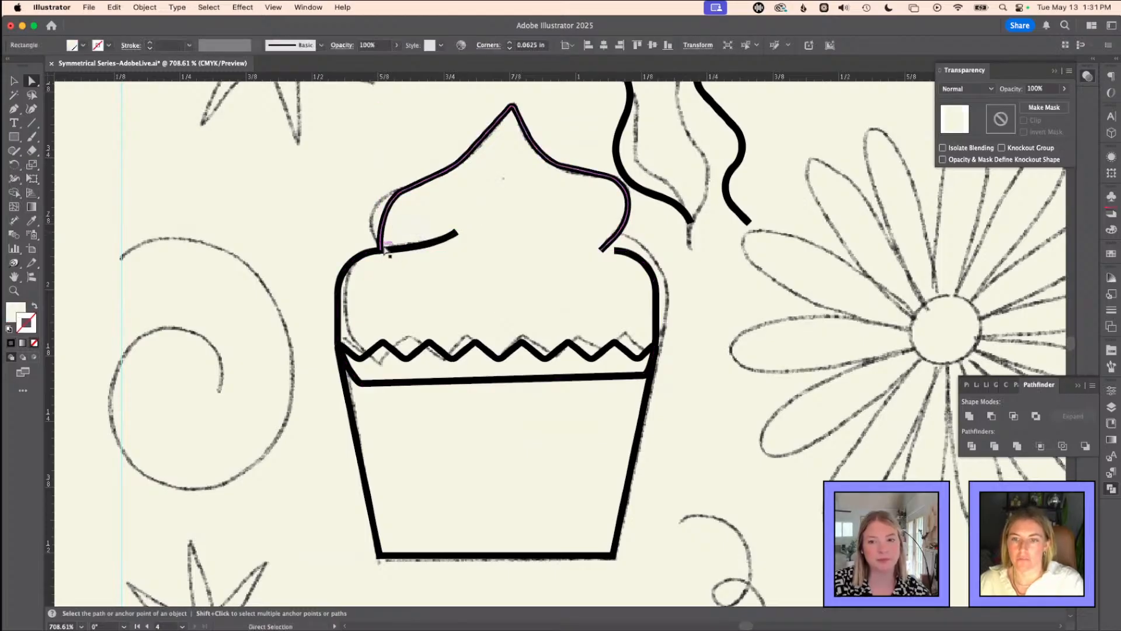
left_click_drag(378, 234, 365, 213)
- Raise the lower tier's right open end to the upper tier and widen its right side to follow the sketched bulge
left_click(617, 251)
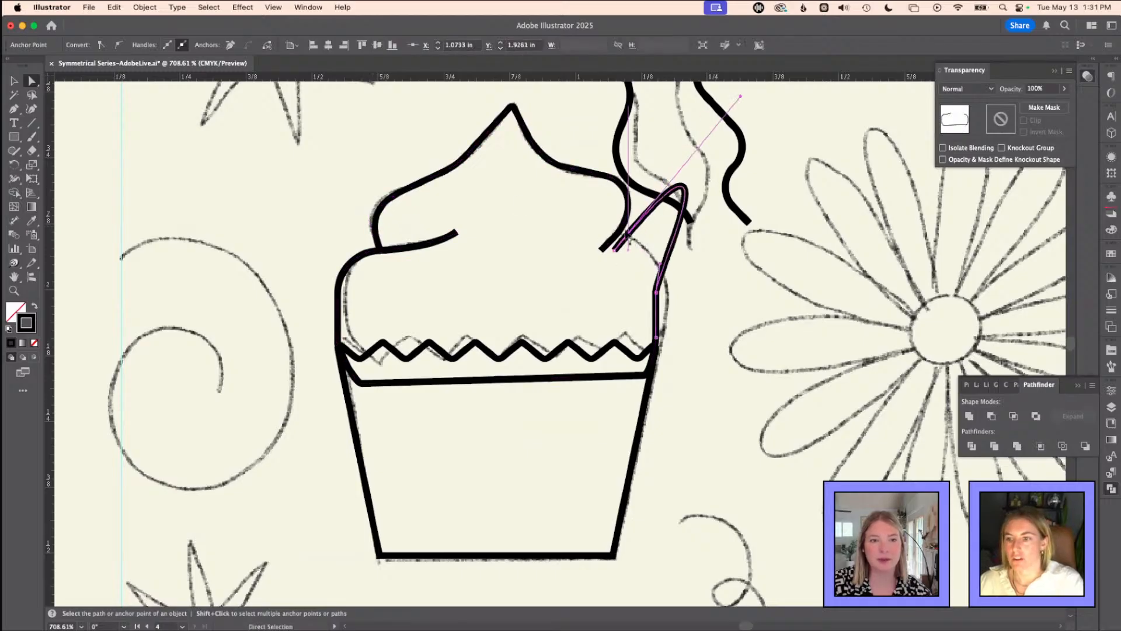
left_click_drag(617, 252, 619, 232)
left_click_drag(660, 290, 668, 289)
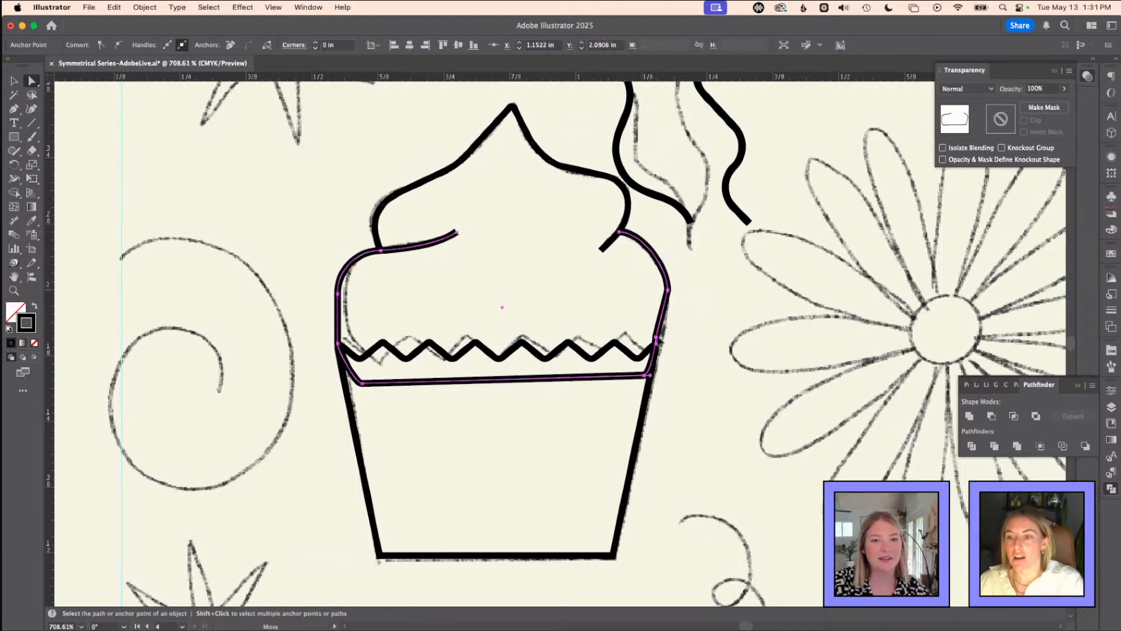
left_click(662, 336)
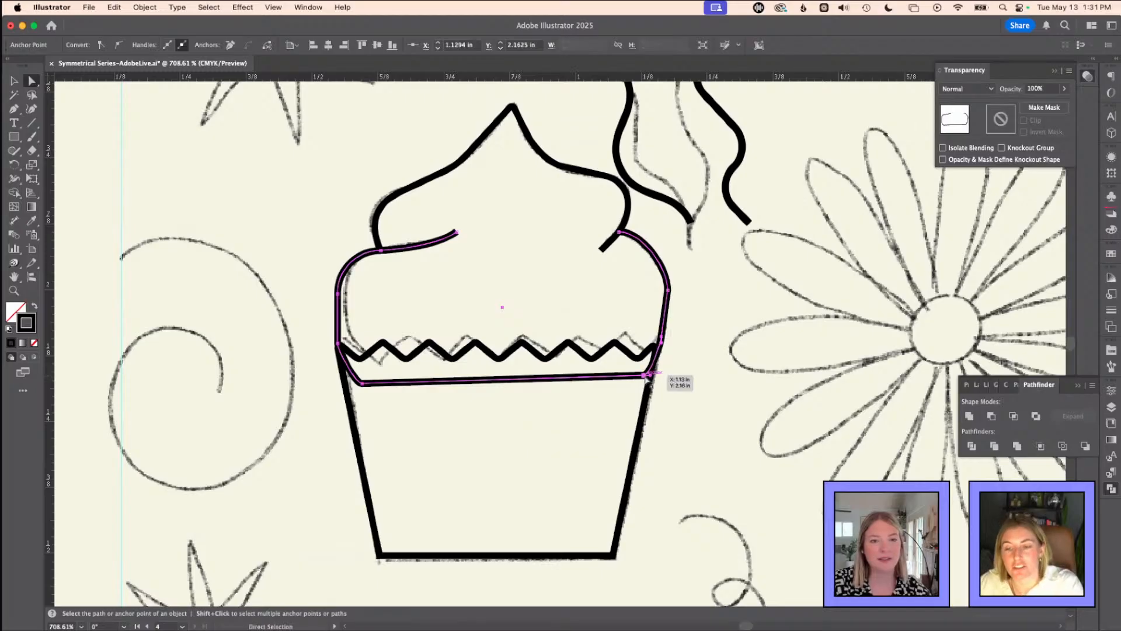
- Try to divide the lower frosting tier and the zigzag wrapper where they overlap with Pathfinder Divide
key("v")
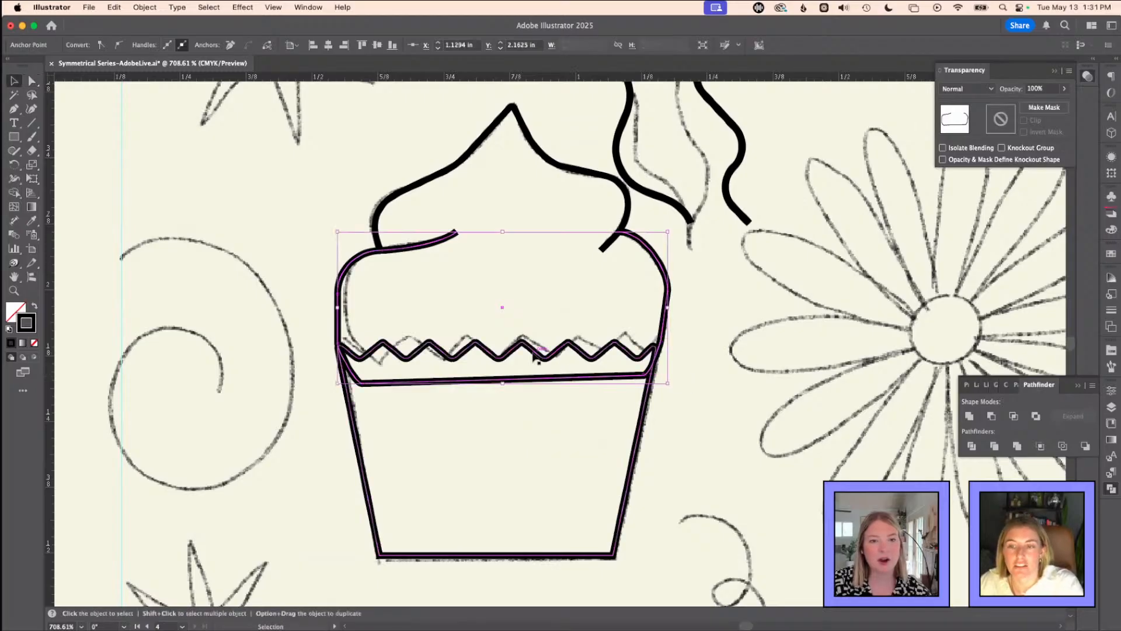
left_click(535, 357, "shift")
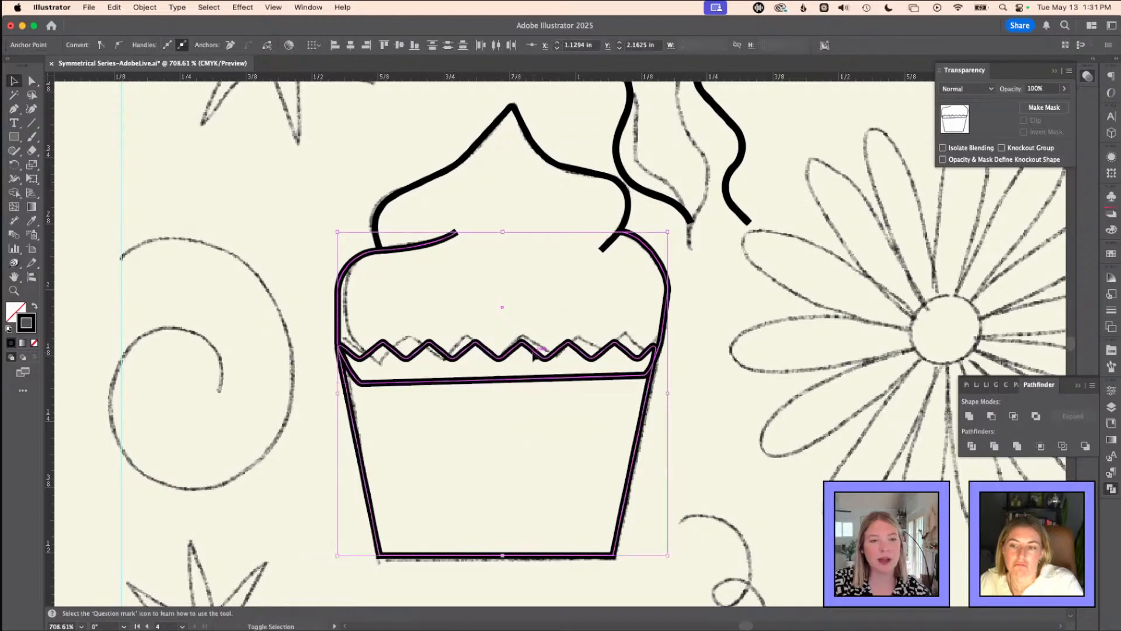
left_click(977, 447)
left_click(716, 383)
key("a")
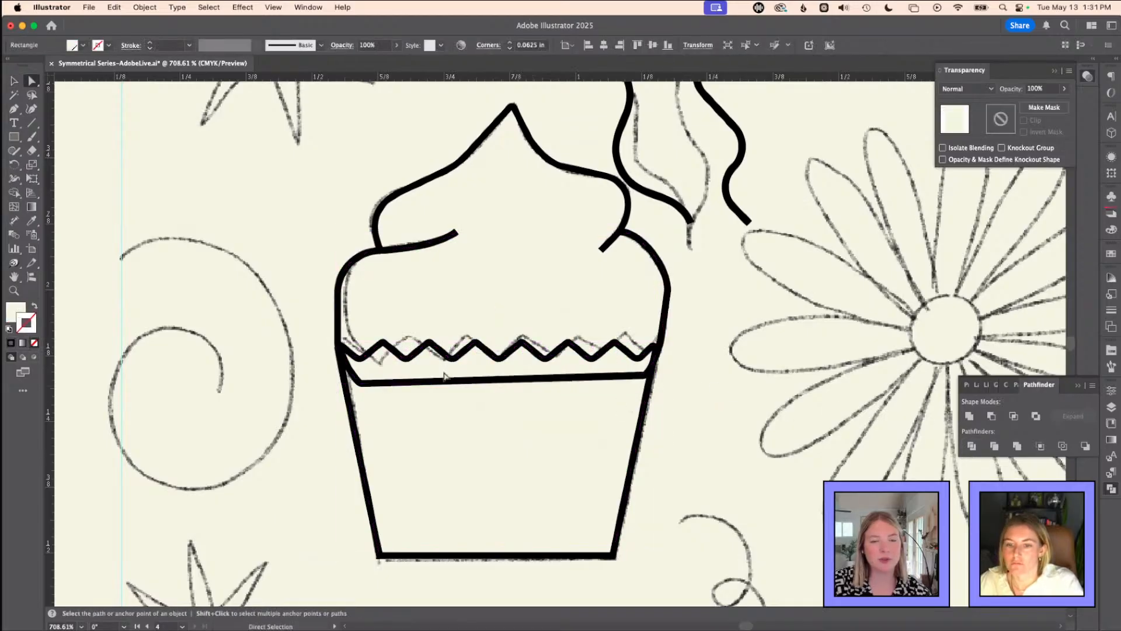
left_click(446, 381)
left_click(449, 354, "shift")
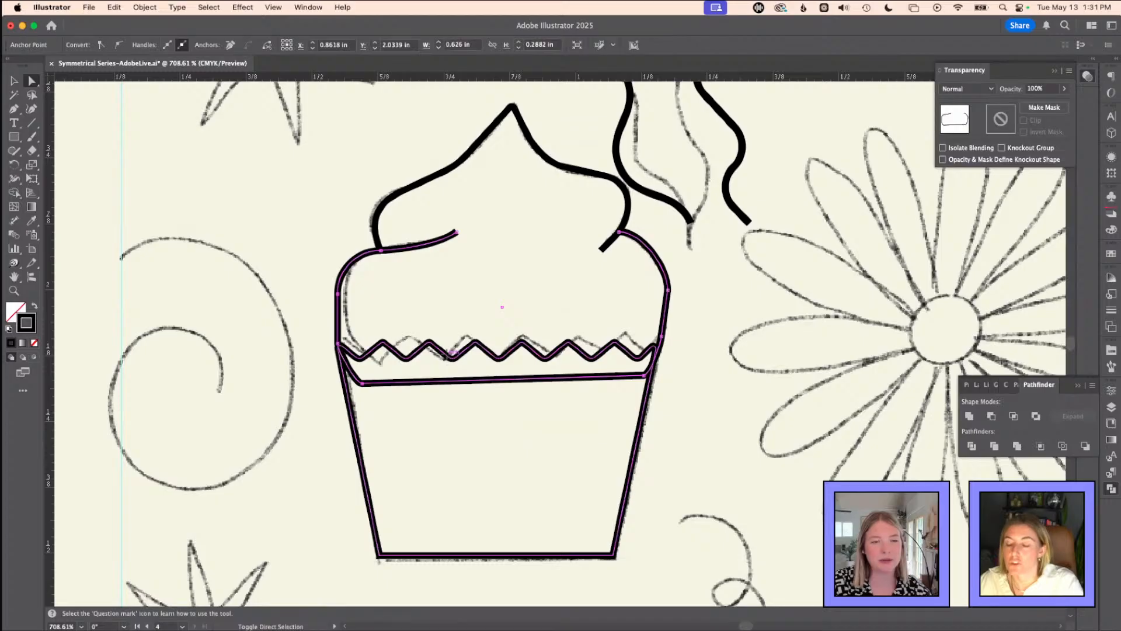
left_click(451, 353, "shift")
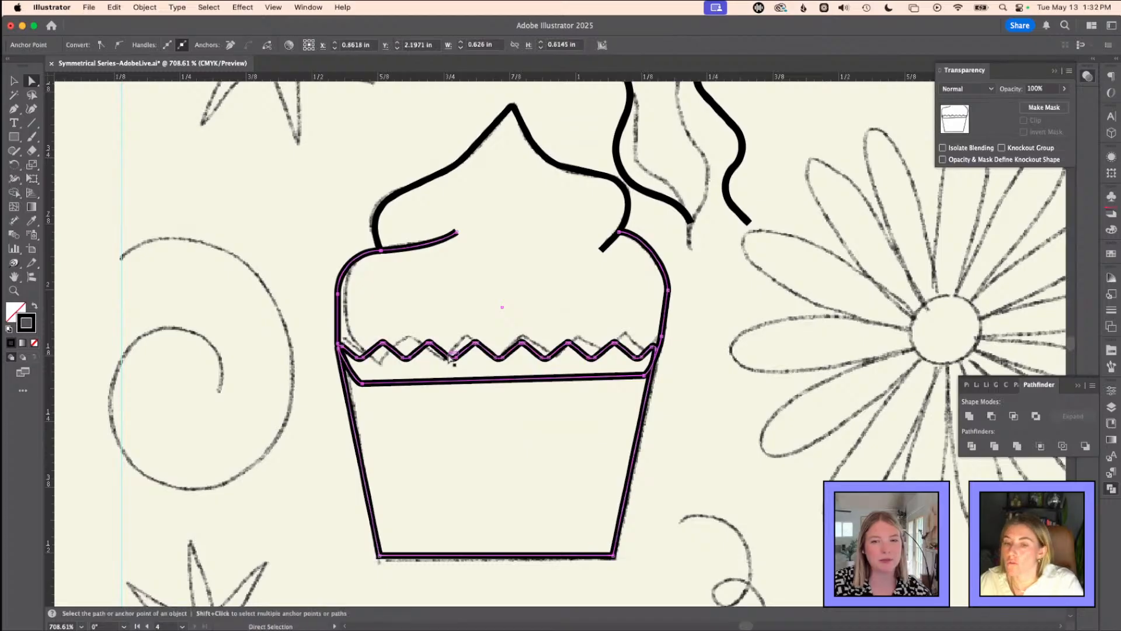
left_click(972, 446)
left_click(743, 374)
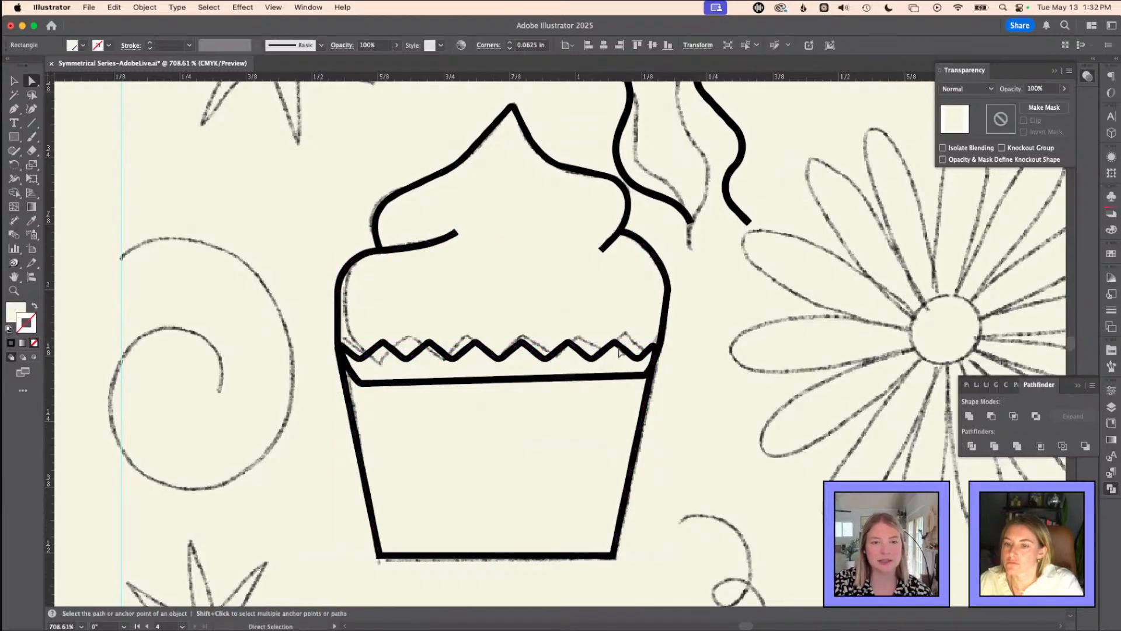
- Delete the inner swirl curve added to the lower tier's open left end
left_click(619, 351)
left_click(456, 232)
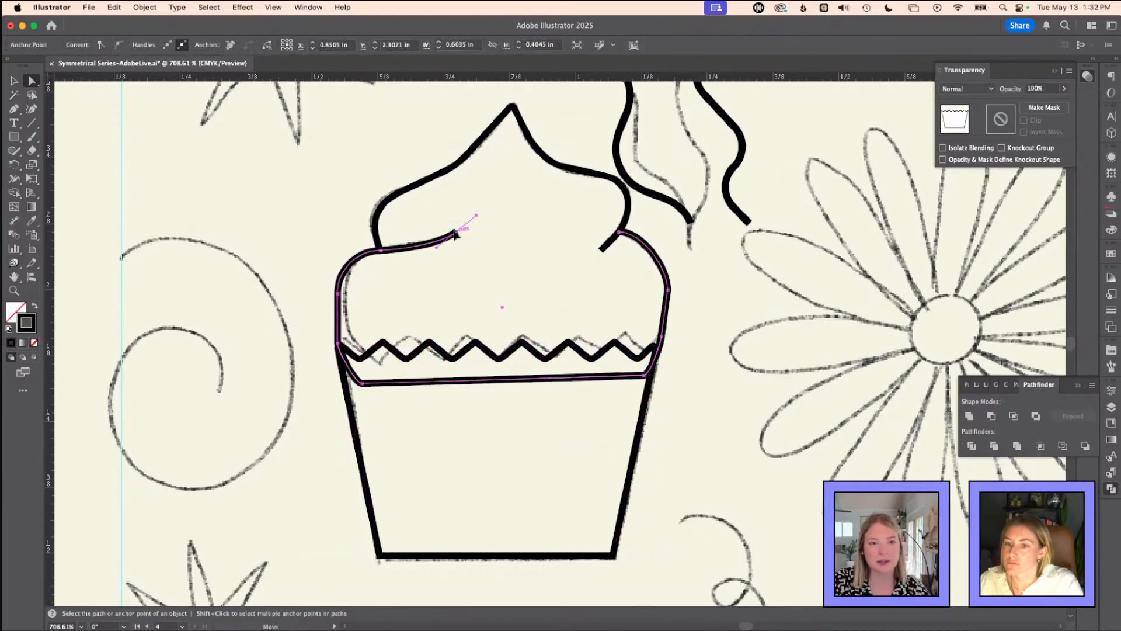
key("Delete")
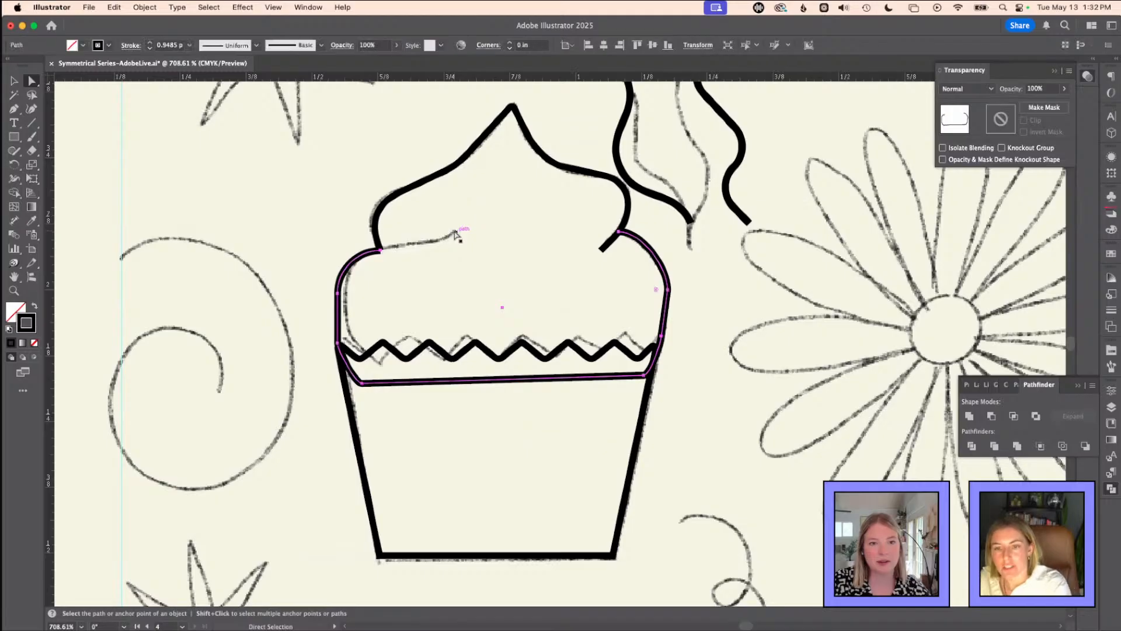
left_click(449, 276)
- Examine in outline view how the left ends of the upper and lower frosting tiers meet
scroll(376, 251, "up", 5)
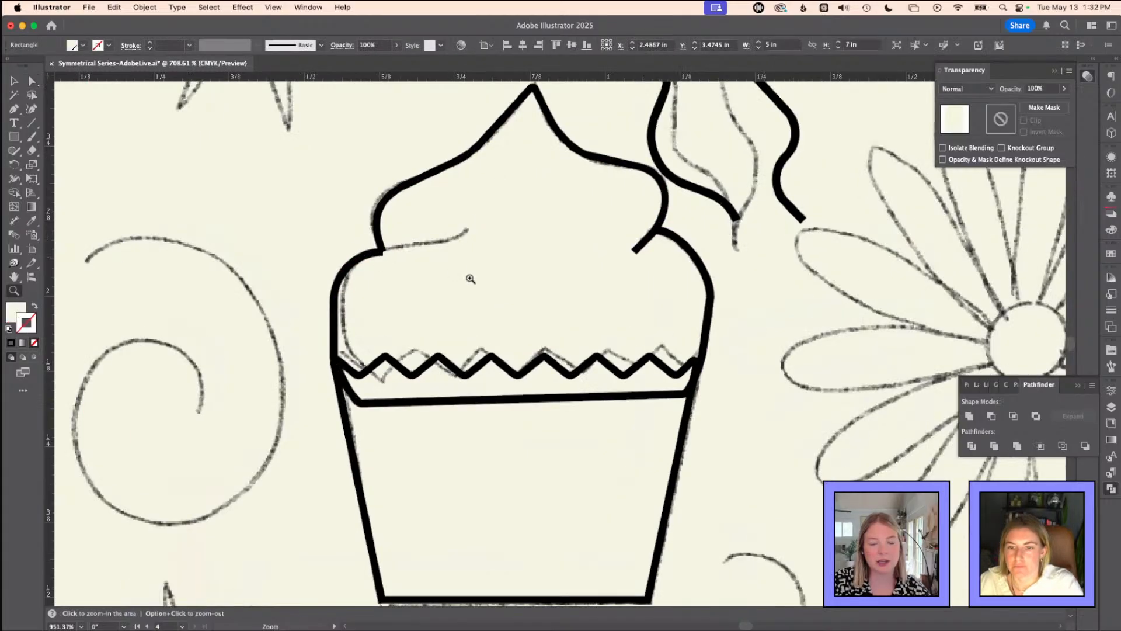
key("super+y")
left_click(394, 258)
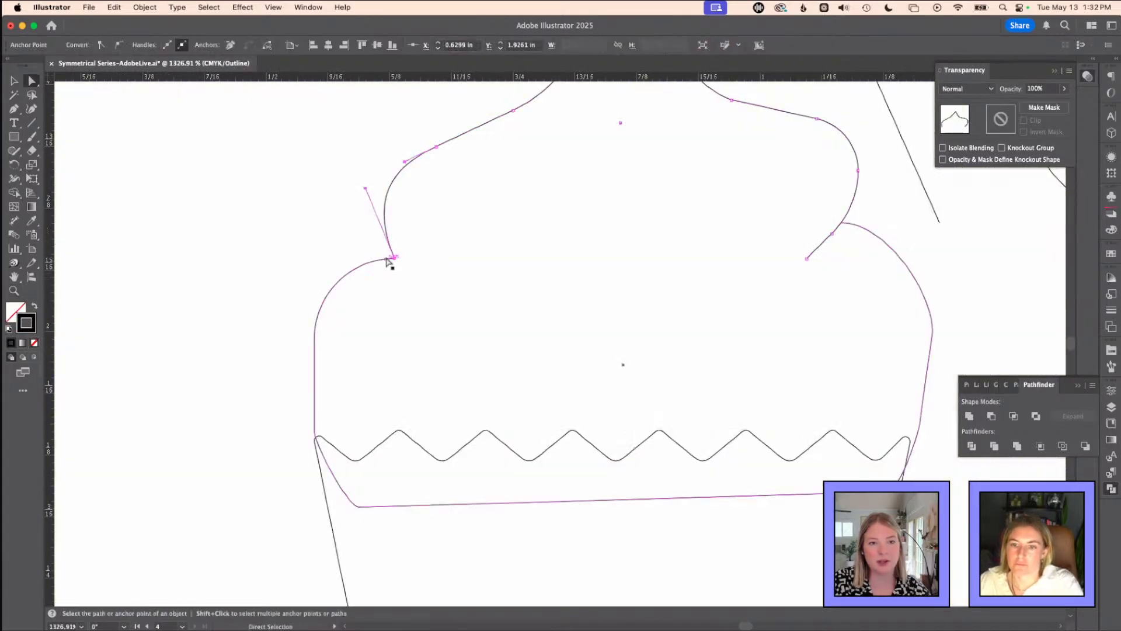
scroll(375, 248, "up", 8)
left_click(426, 283)
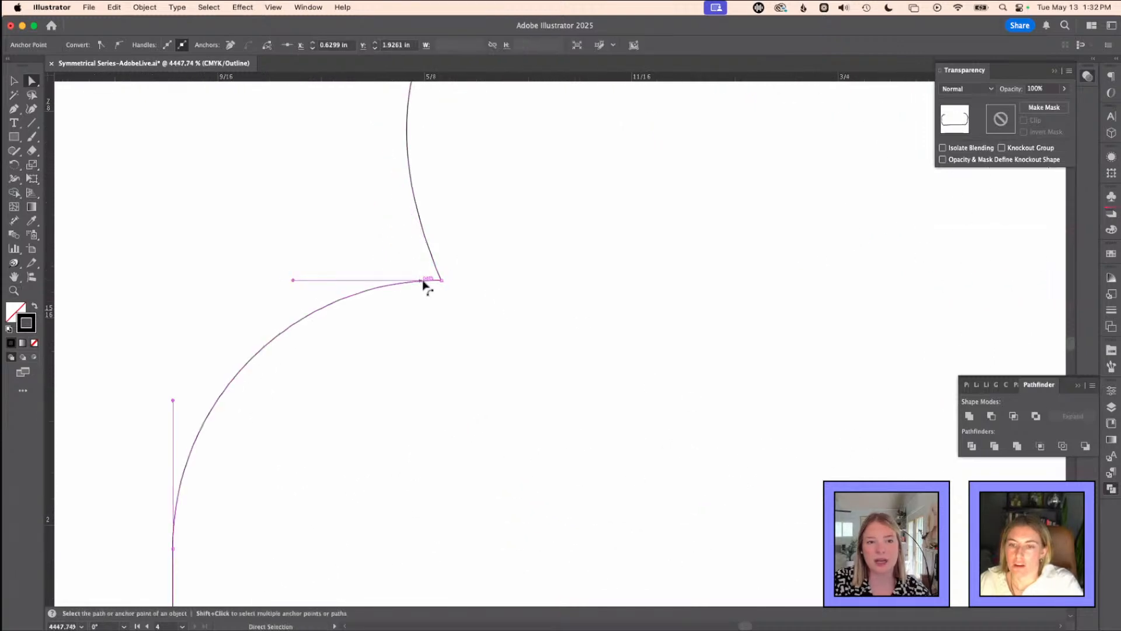
left_click_drag(423, 282, 423, 290)
key("super+minus")
key("super+minus")
key("super+minus")
key("super+minus")
key("super+minus")
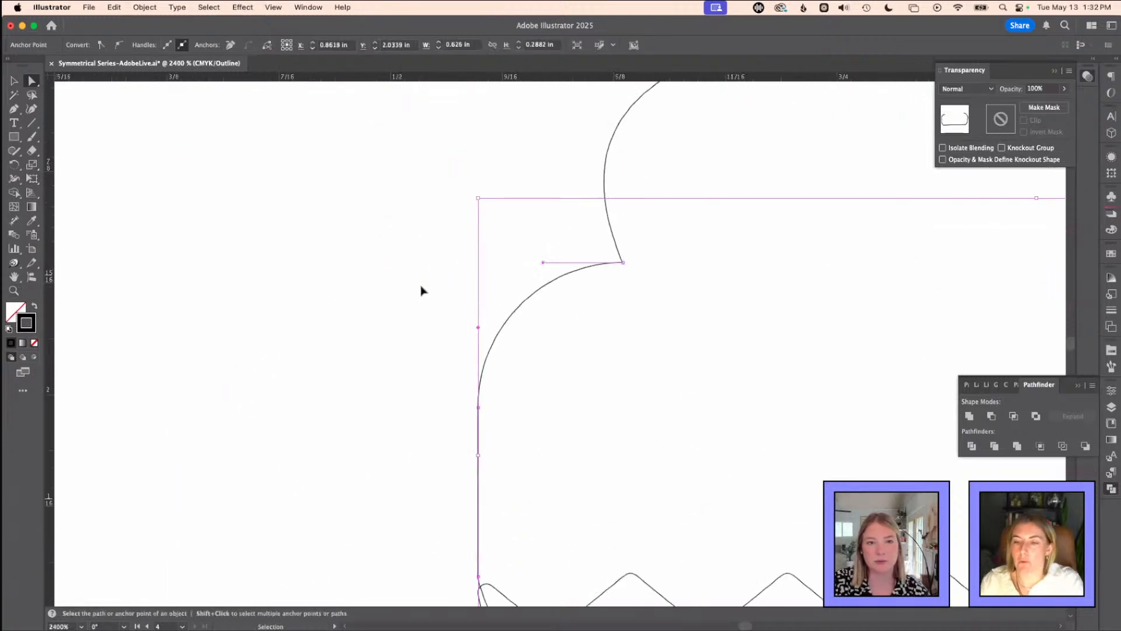
key("super+y")
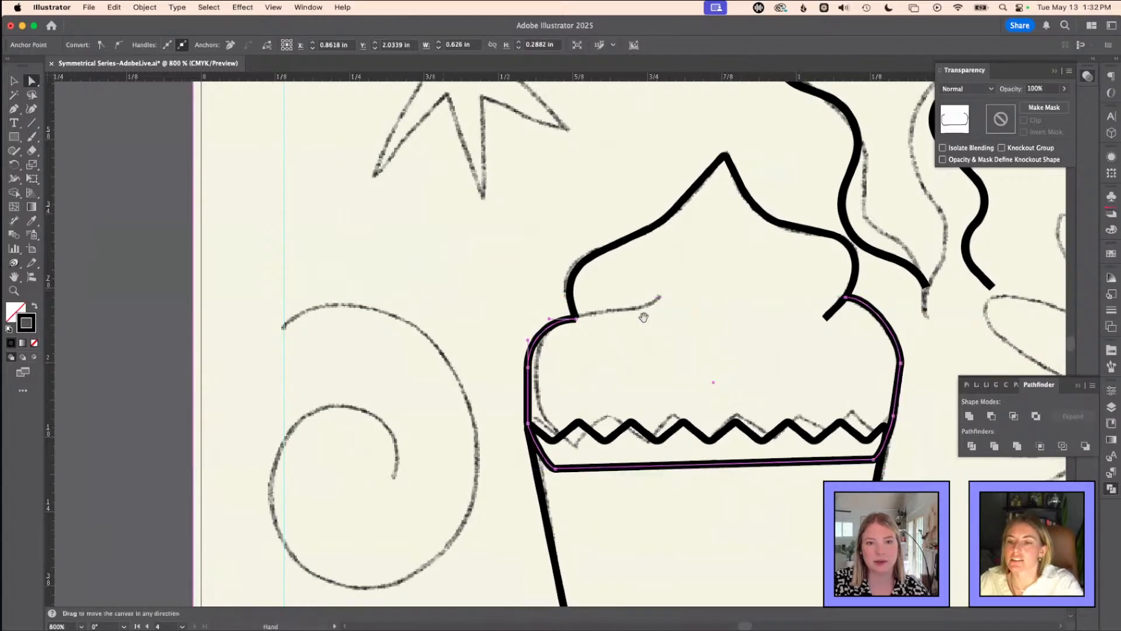
scroll(491, 257, "right", 3)
- Duplicate the zigzag cupcake wrapper about 0.85 in to the right, over the neighbouring flower sketch
key("v")
left_click(445, 231)
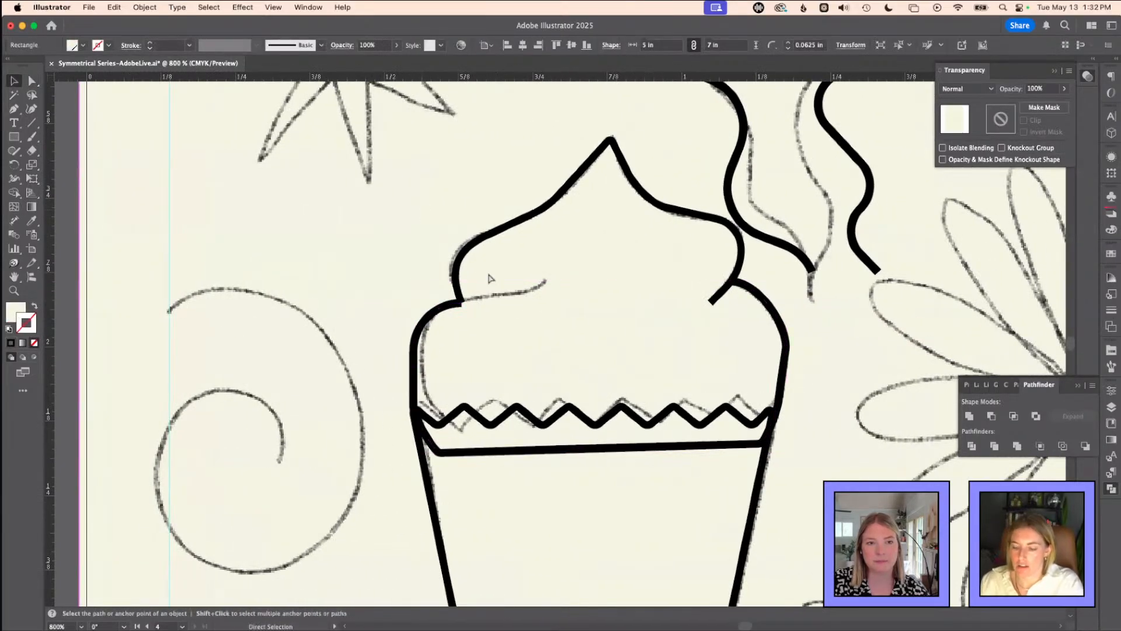
key("super+minus")
key("super+minus")
key("super+minus")
key("super+minus")
key("super+minus")
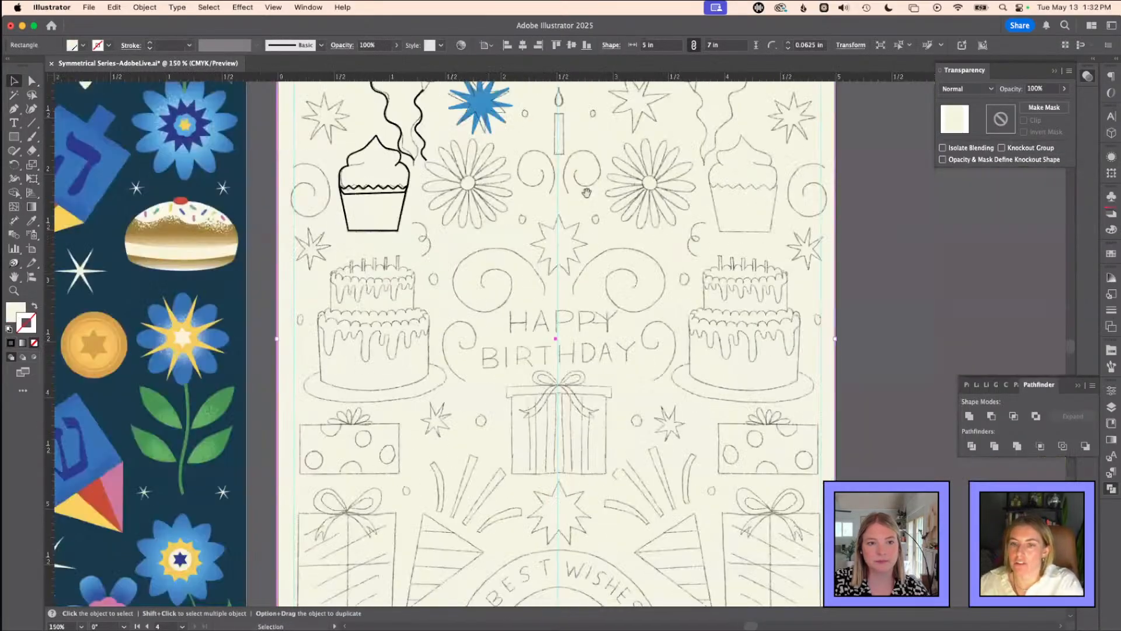
scroll(493, 298, "up", 5)
left_click(416, 295)
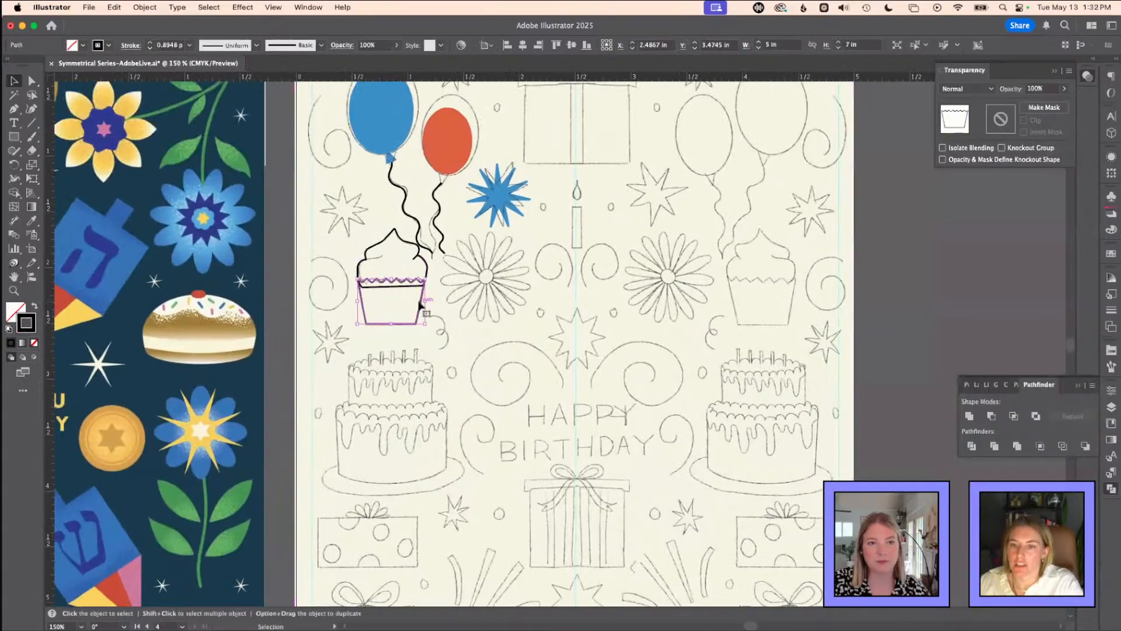
left_click_drag(418, 306, 509, 315)
- Draw an ellipse about 0.60 × 0.32 in across the copied wrapper's zigzag edge and duplicate it upward as a second frosting tier
key("z")
left_click_drag(456, 261, 543, 260)
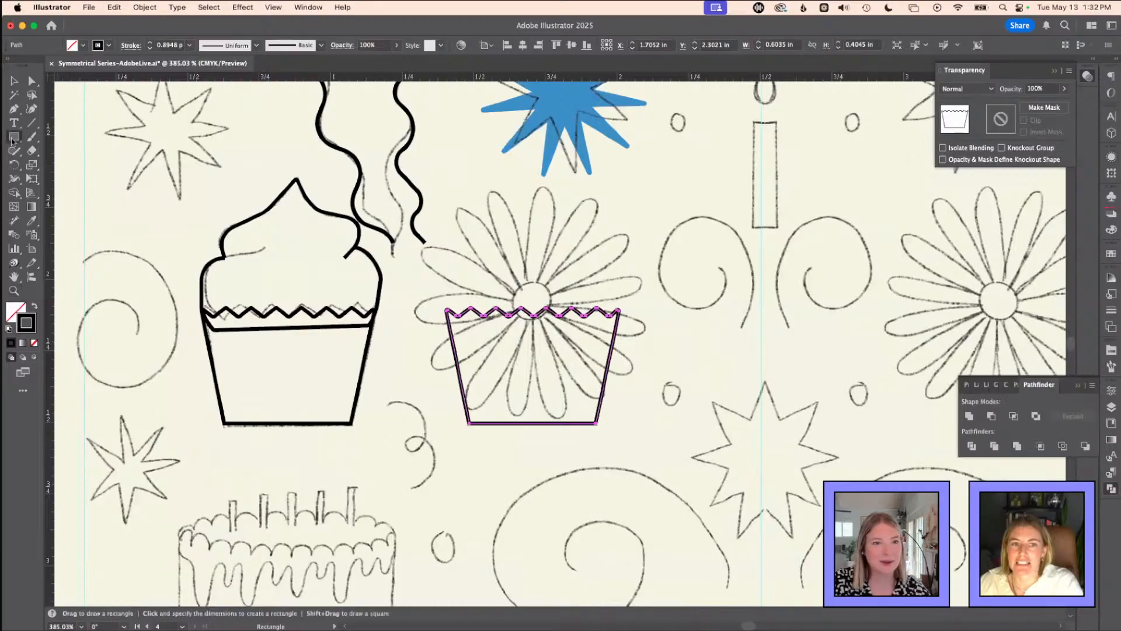
left_click_drag(14, 137, 65, 160)
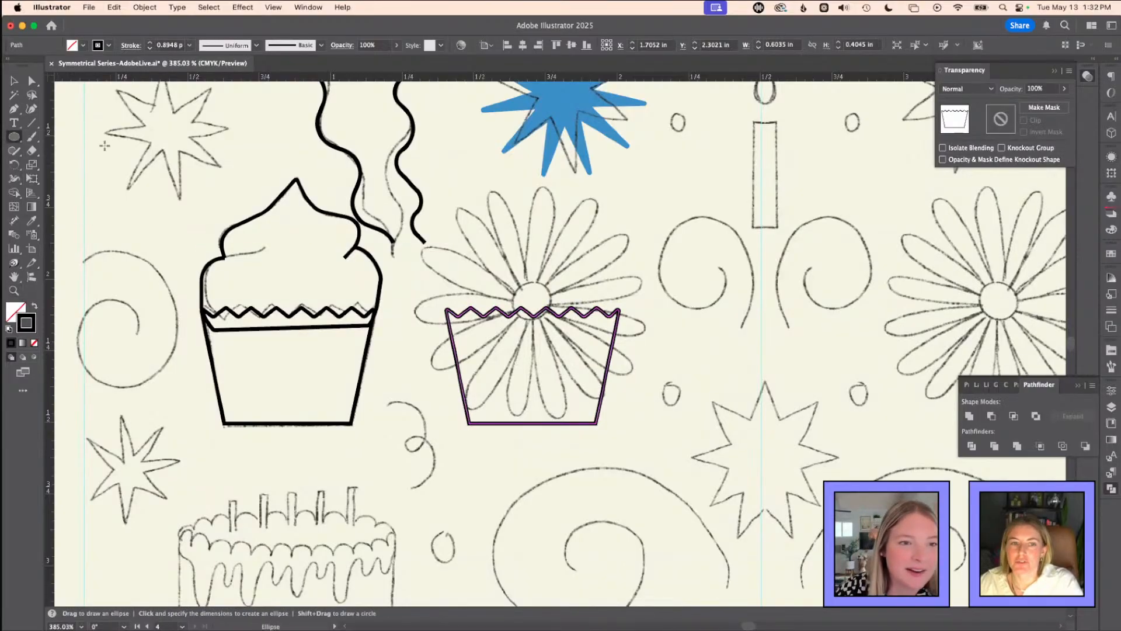
left_click_drag(446, 241, 620, 334)
key("a")
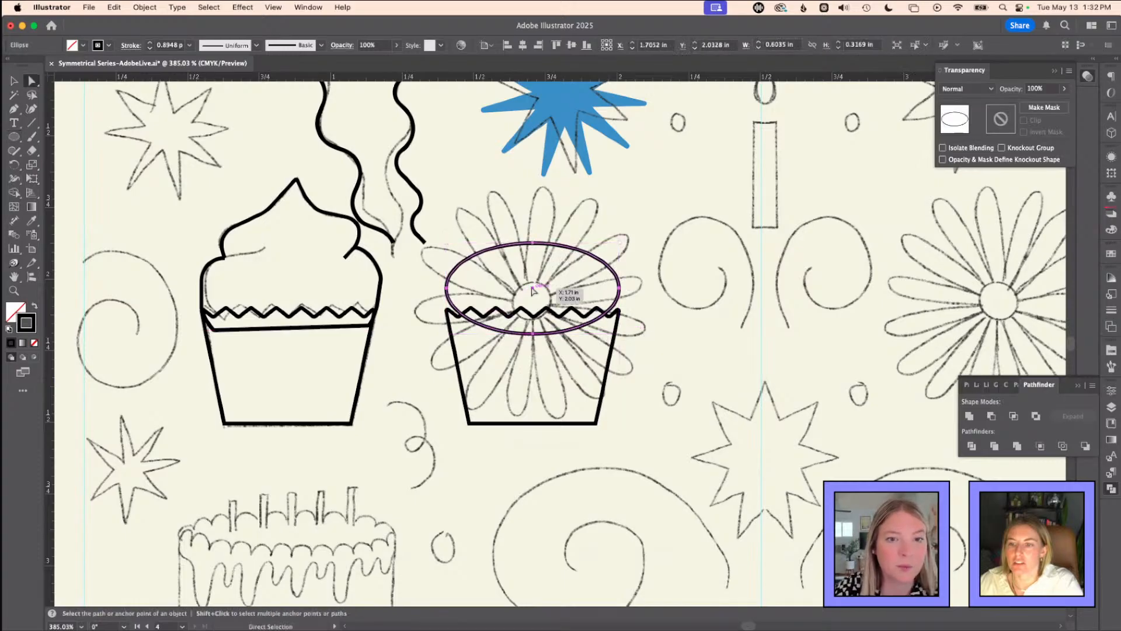
left_click_drag(532, 287, 533, 257)
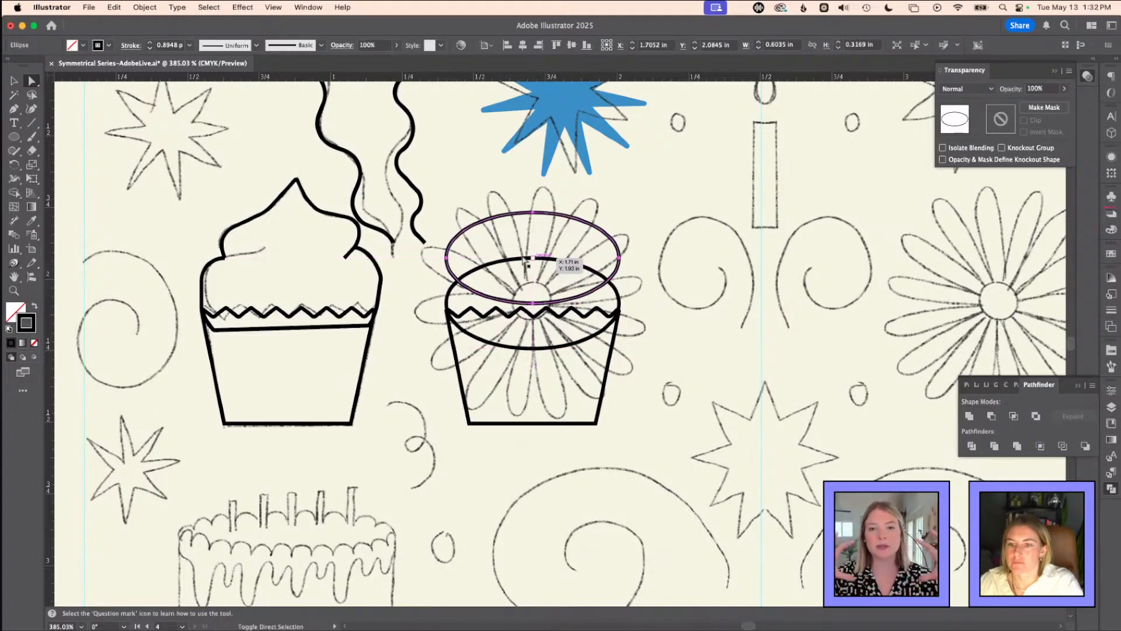
- Scale the upper ellipse down to about 0.52 × 0.27 in and centre it above the lower ellipse
key("v")
left_click_drag(448, 212, 470, 225)
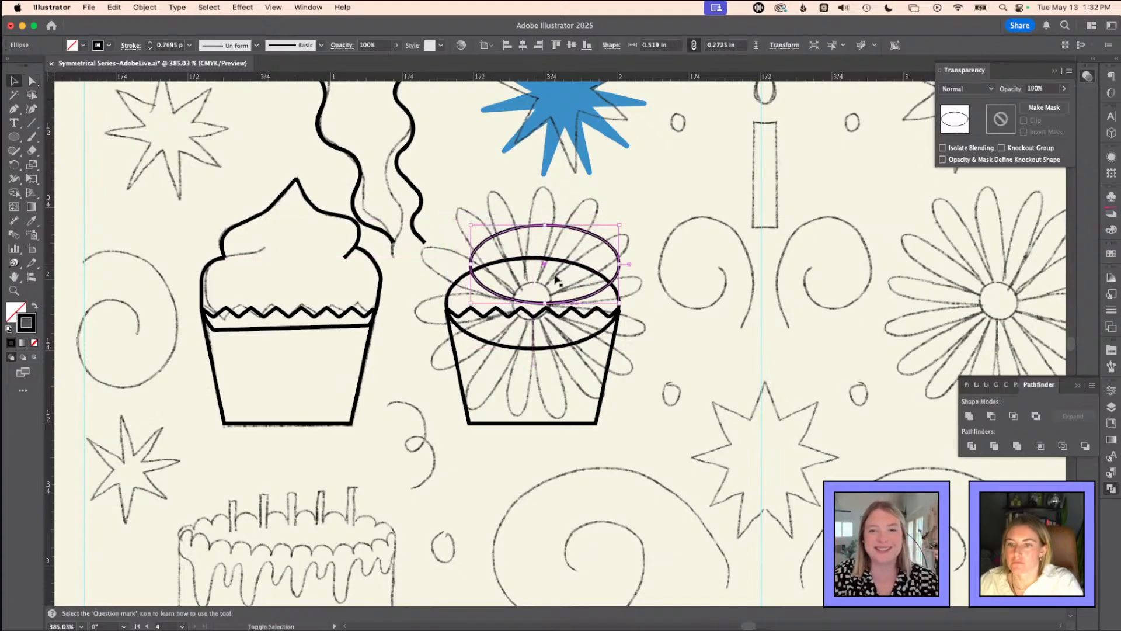
left_click_drag(538, 267, 525, 268)
left_click(540, 346)
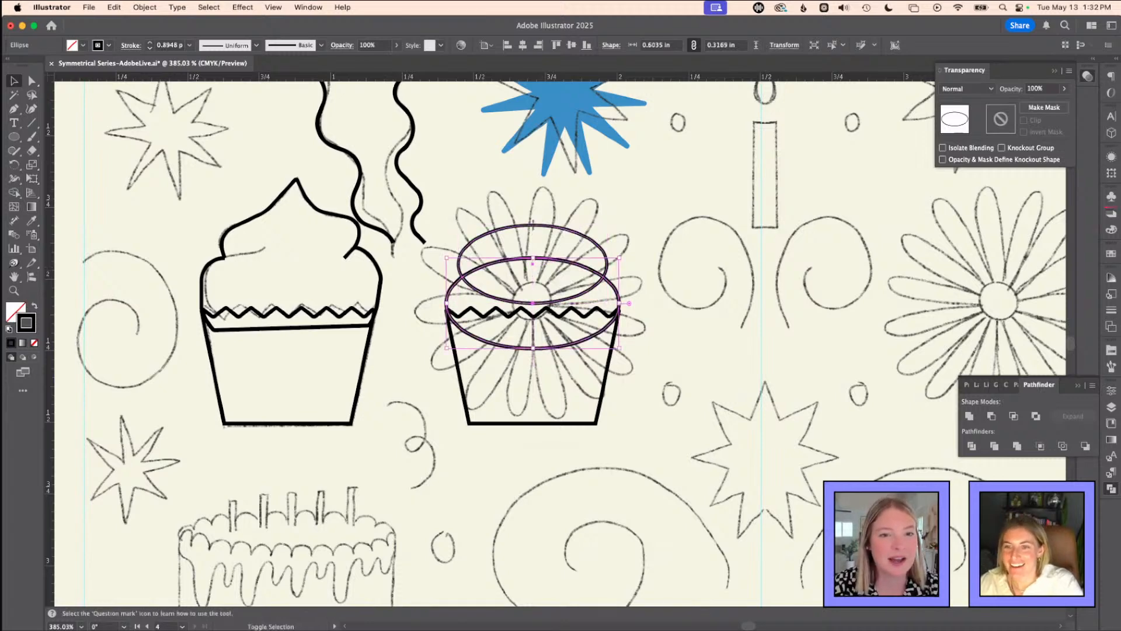
left_click(569, 236)
left_click(574, 237)
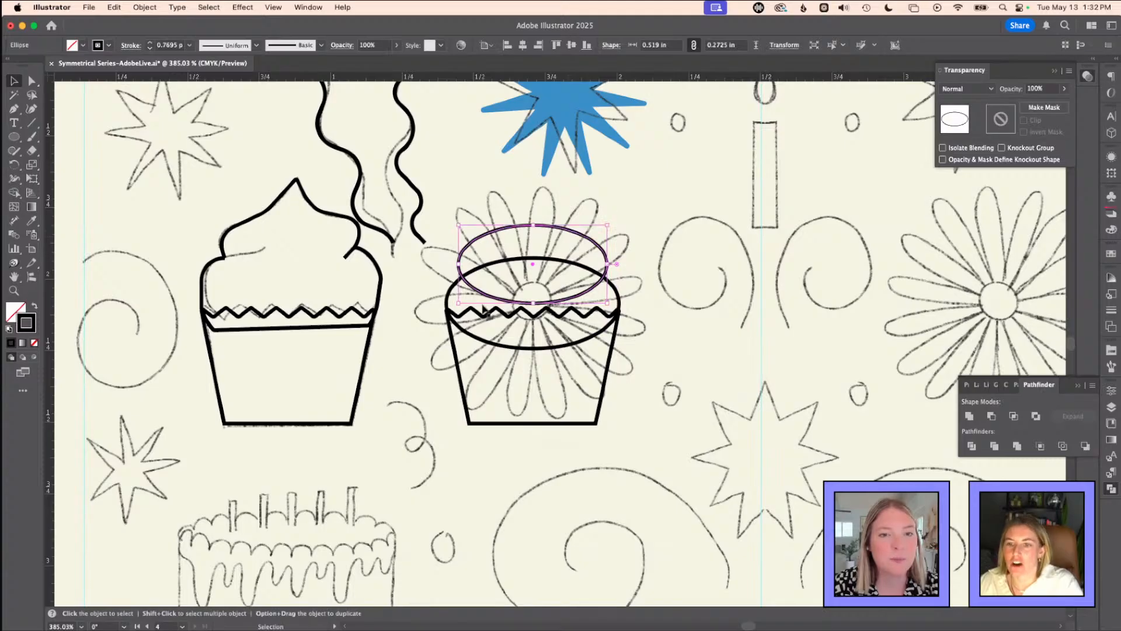
- Add a smaller ellipse about 0.35 by 0.19 in atop the stack and match all three ellipses' strokes to the wrapper outline
left_click_drag(459, 302, 507, 278)
left_click_drag(556, 253, 533, 230)
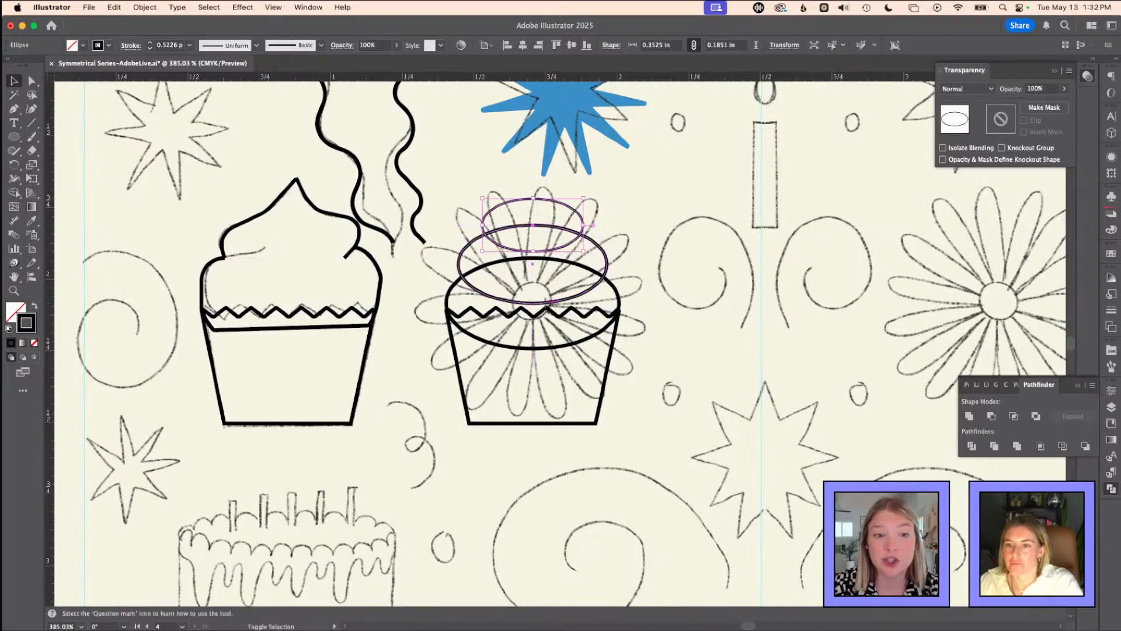
left_click(550, 303, "shift")
left_click(566, 347, "shift")
key("i")
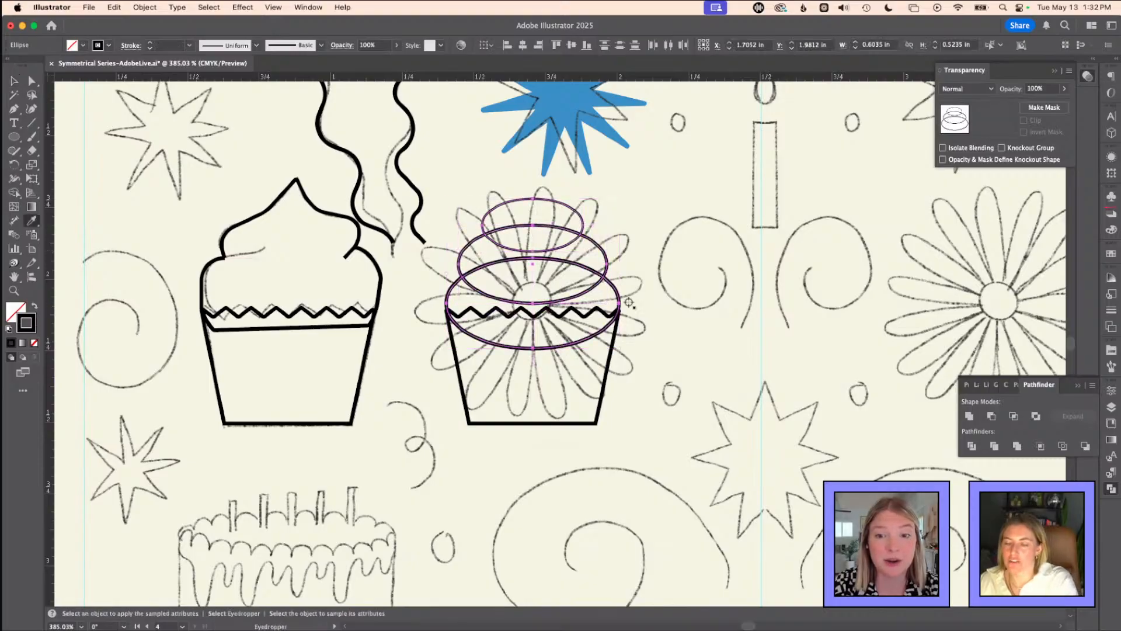
left_click(608, 357)
key("v")
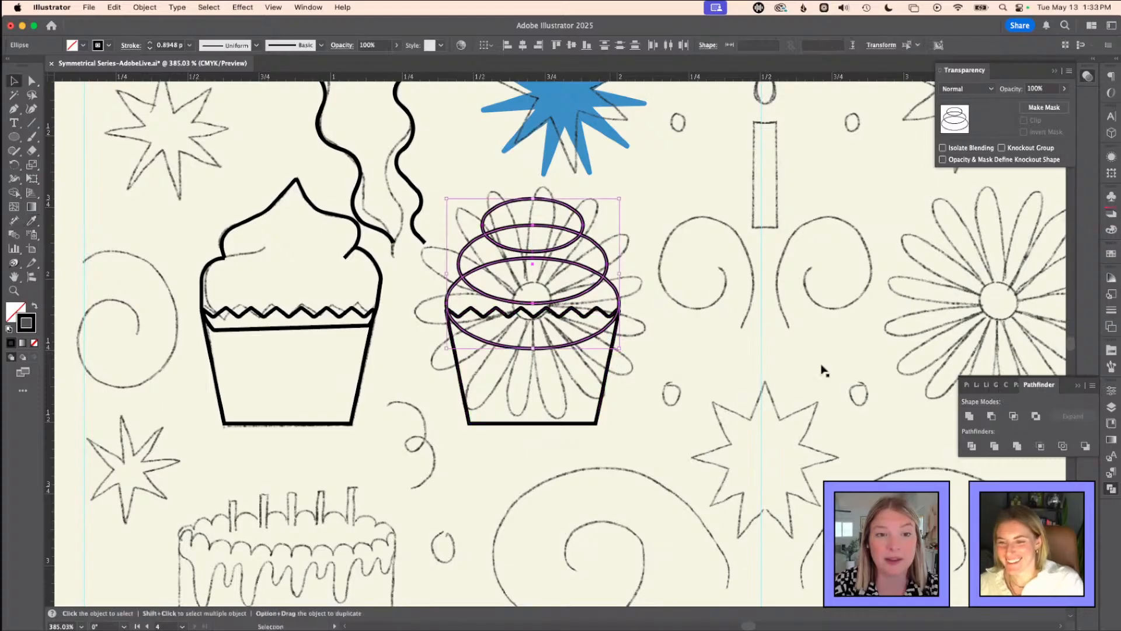
- Try to unite the three ellipses and divide the merged frosting shape with the zigzag wrapper
left_click(966, 417)
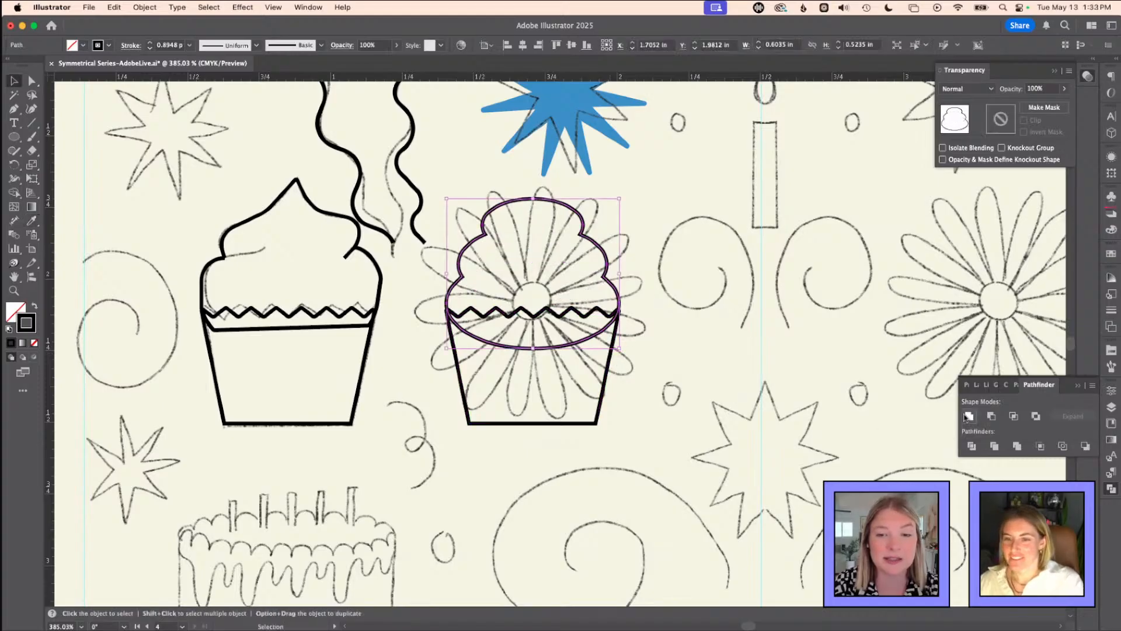
key("a")
left_click(533, 349)
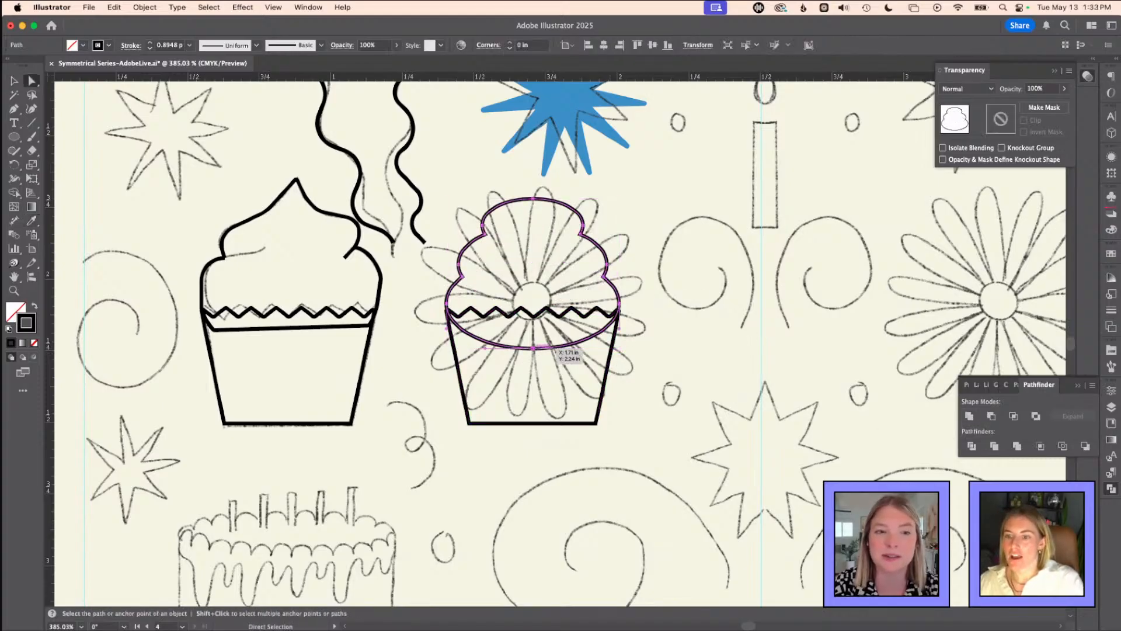
key("v")
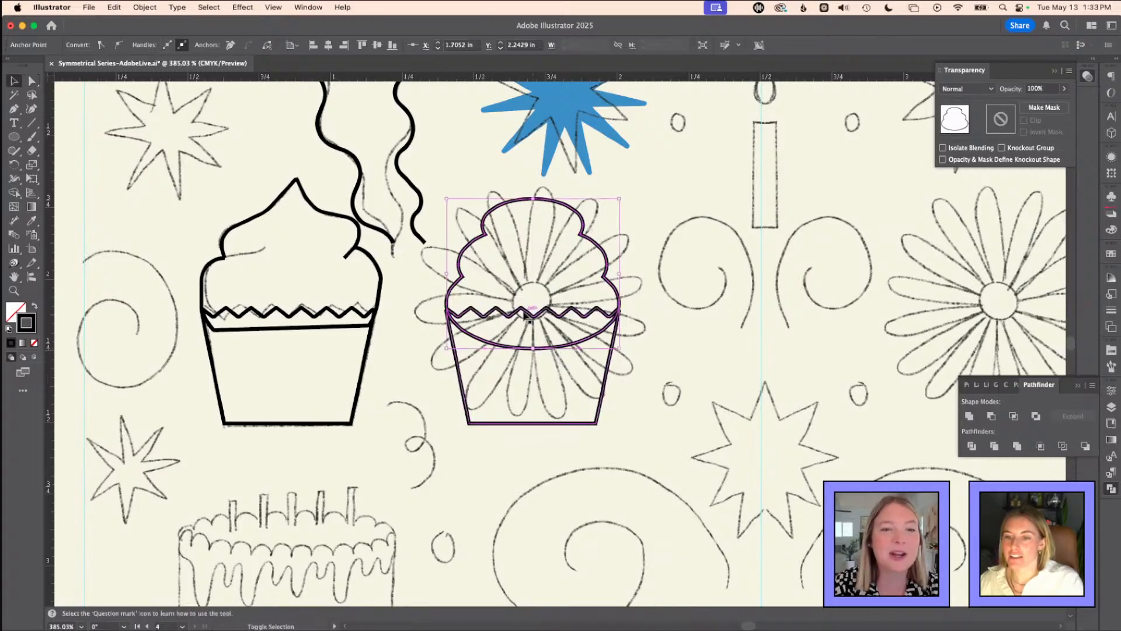
left_click(528, 315, "shift")
left_click(973, 445)
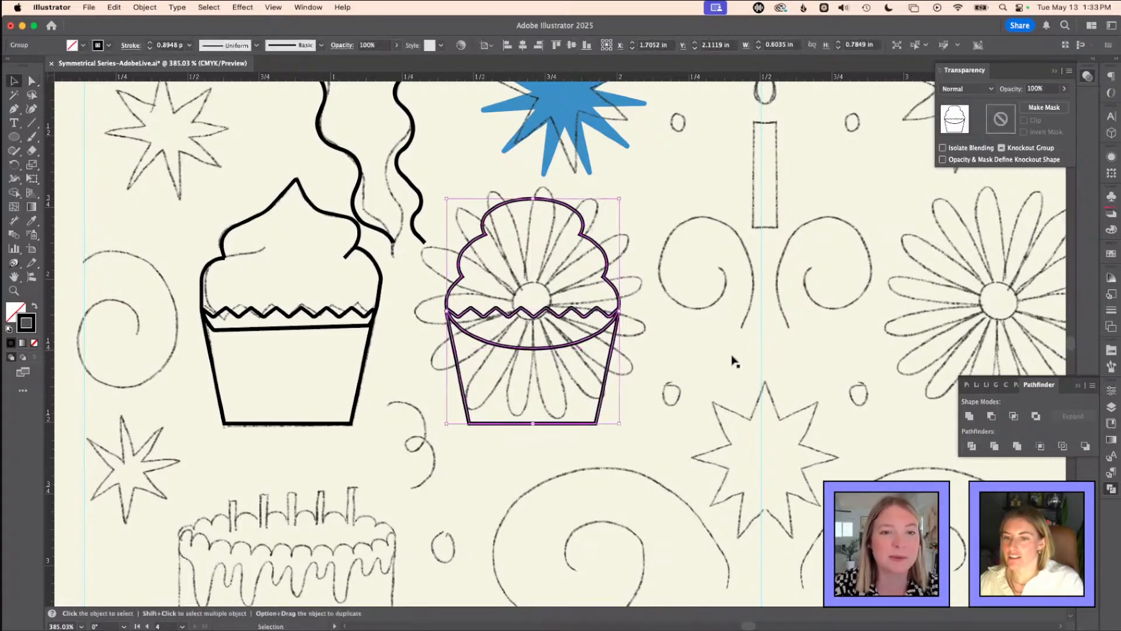
key("a")
left_click(734, 358)
left_click(564, 349)
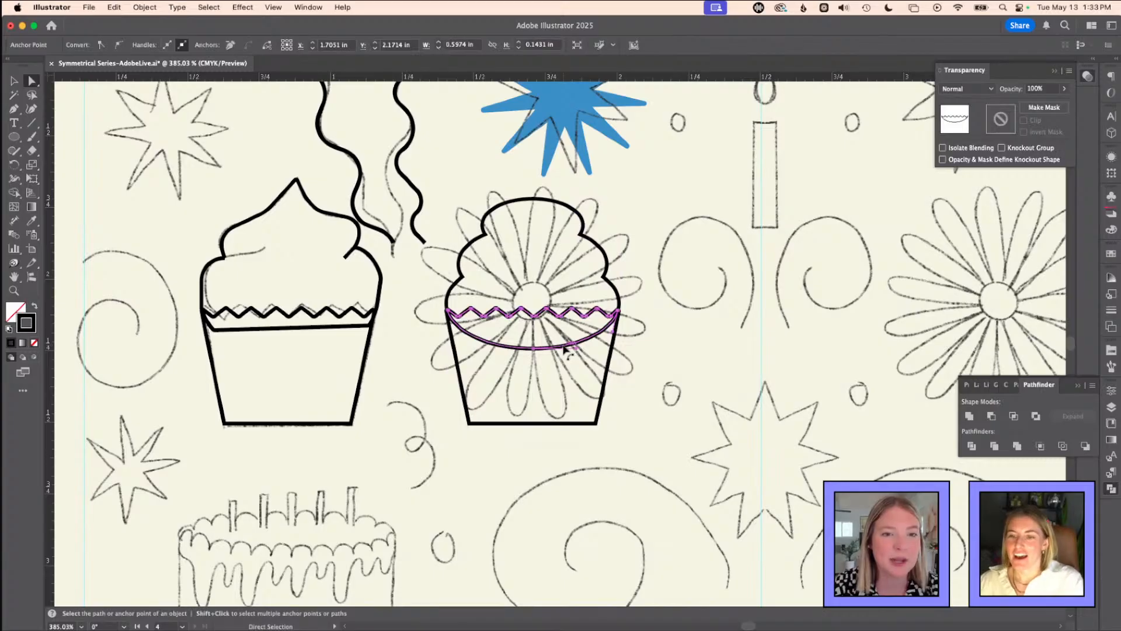
- Undo the divide and the unite so the three ellipses are separate again
key("super+z")
key("super+z")
key("super+z")
left_click(657, 316)
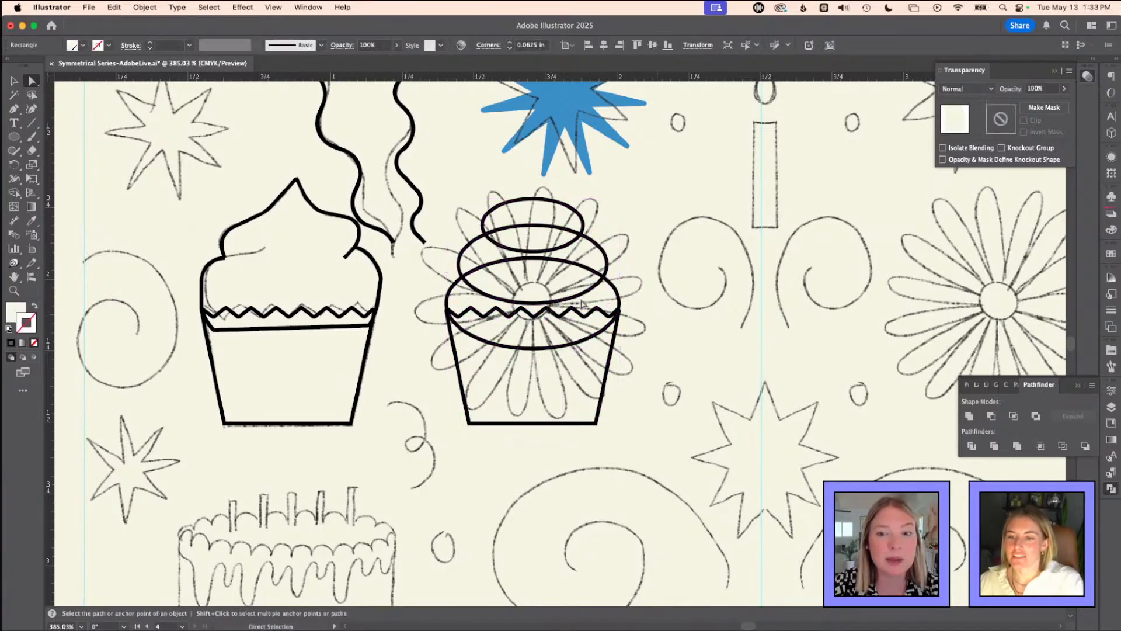
- Delete both black frosting outlines traced over the left cupcake sketch
left_click(380, 272)
key("backslash")
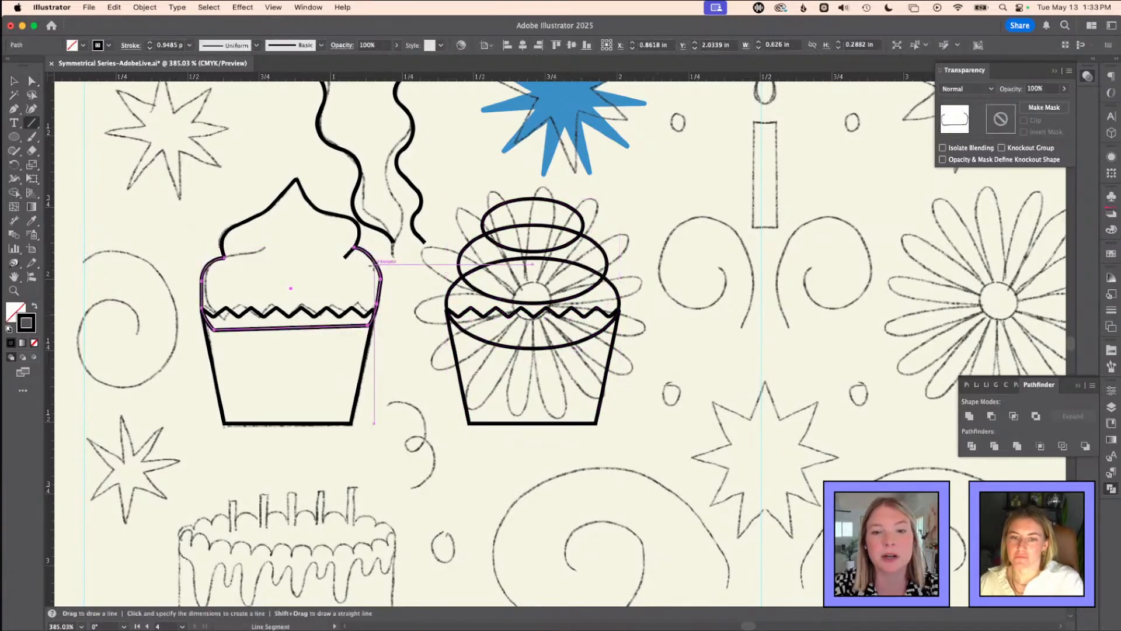
key("BackSpace")
key("v")
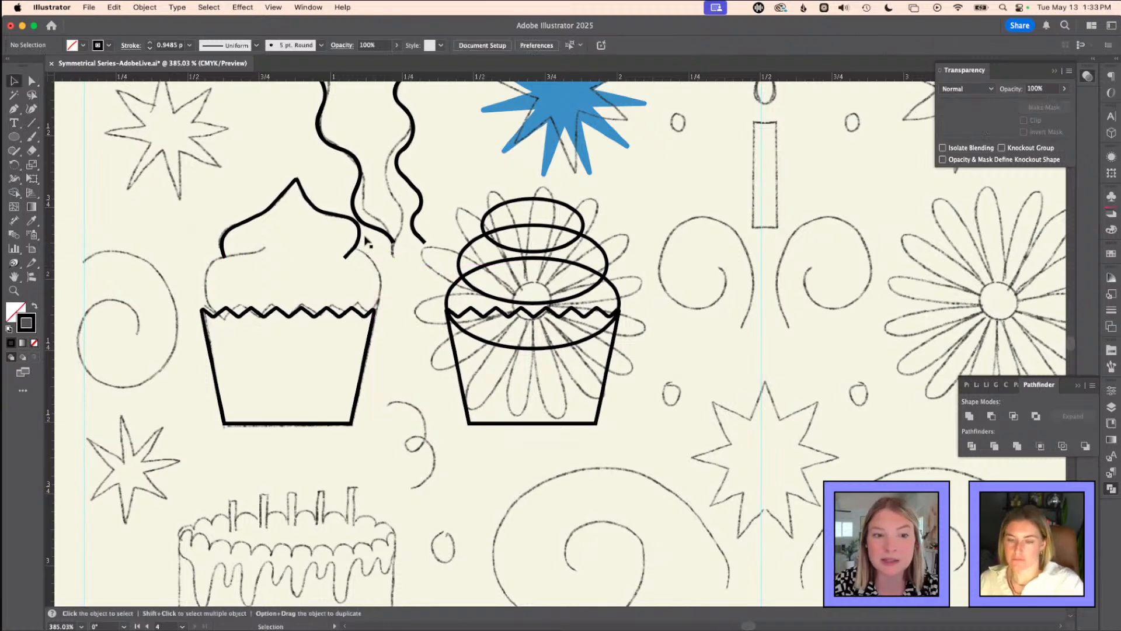
left_click(360, 241)
key("BackSpace")
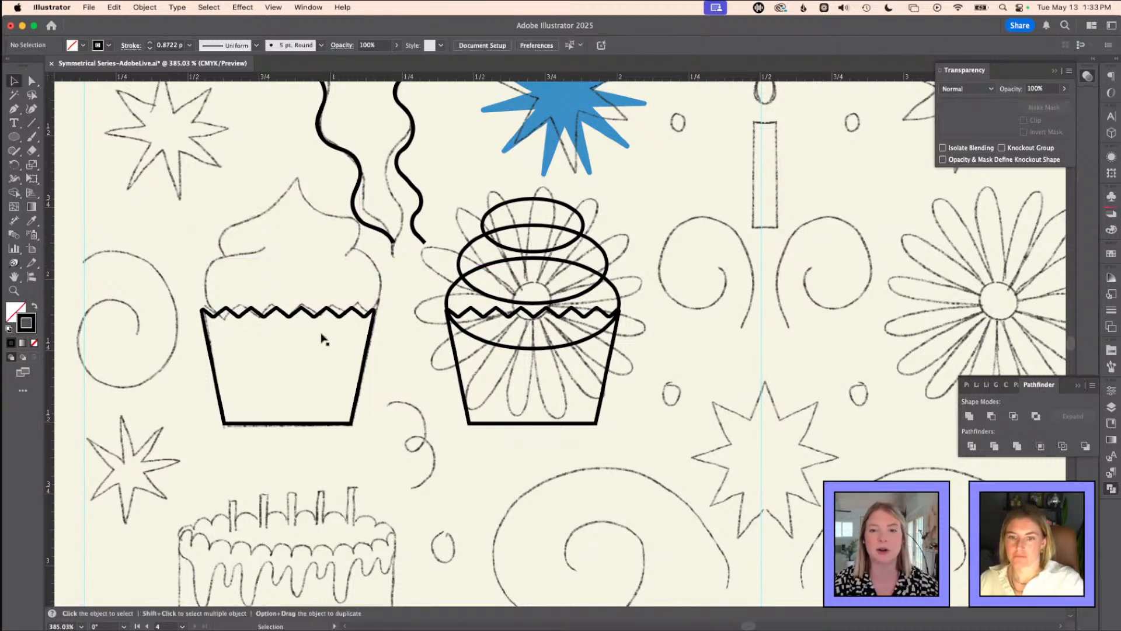
- Unite the three stacked ellipses above the right wrapper into a single frosting shape
key("a")
left_click(484, 316)
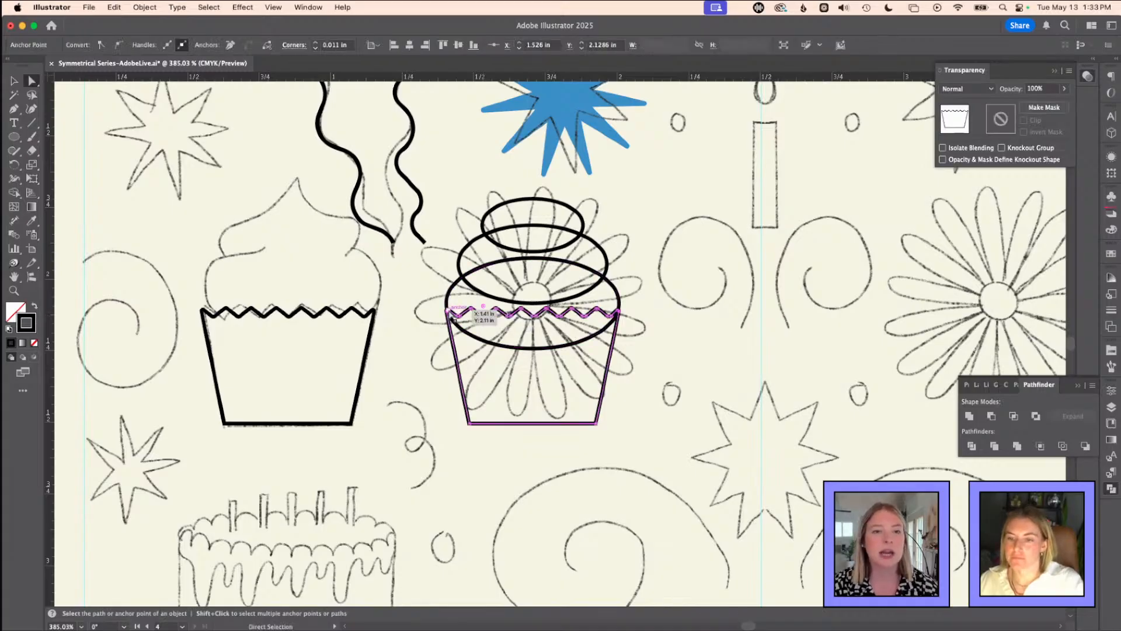
key("z")
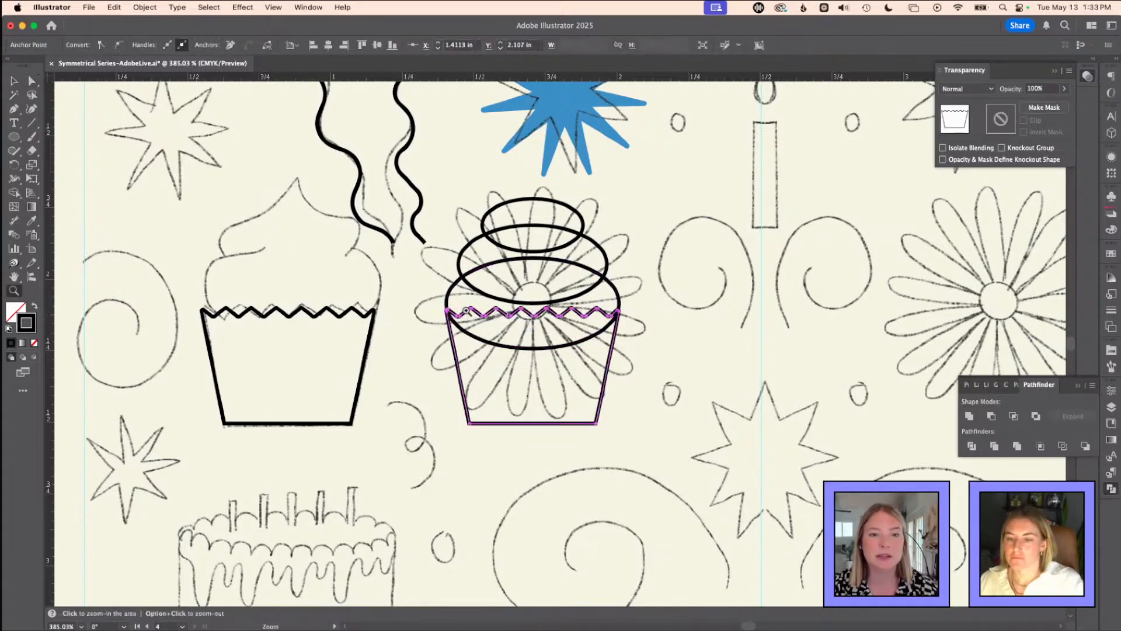
left_click_drag(471, 308, 471, 309)
key("v")
left_click(451, 272)
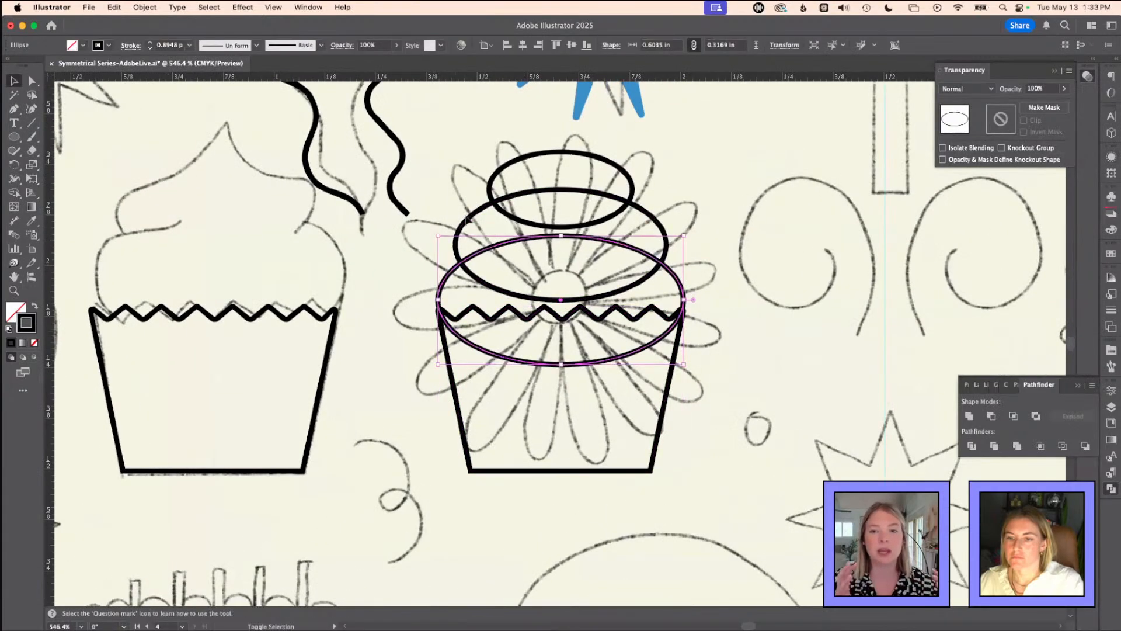
left_click(475, 211, "shift")
left_click(498, 170, "shift")
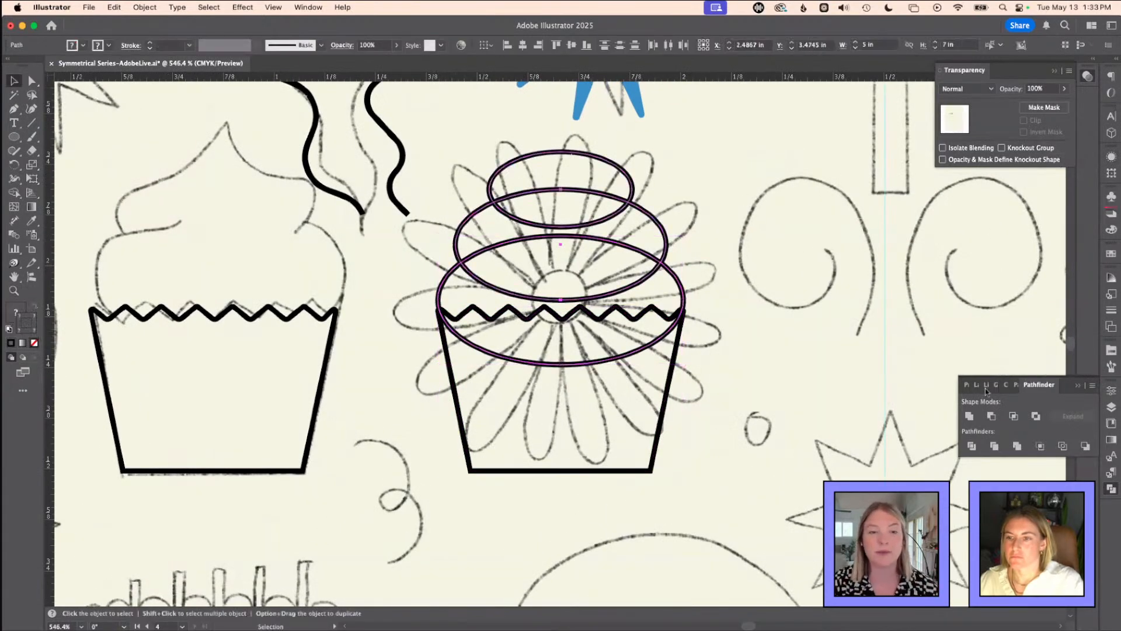
left_click(970, 417)
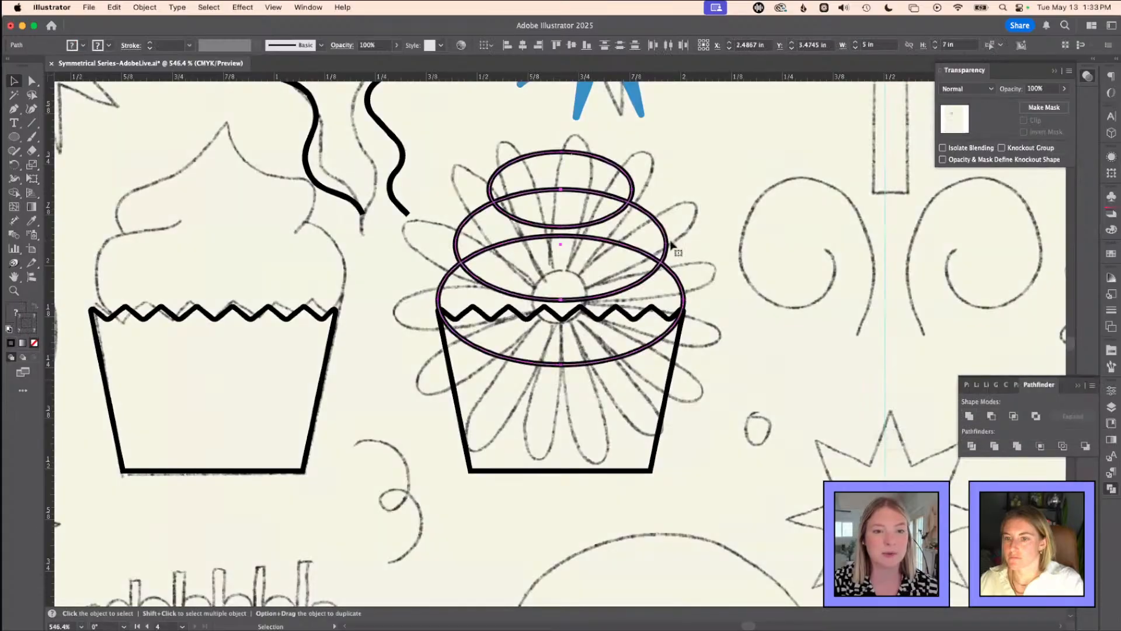
left_click(969, 416)
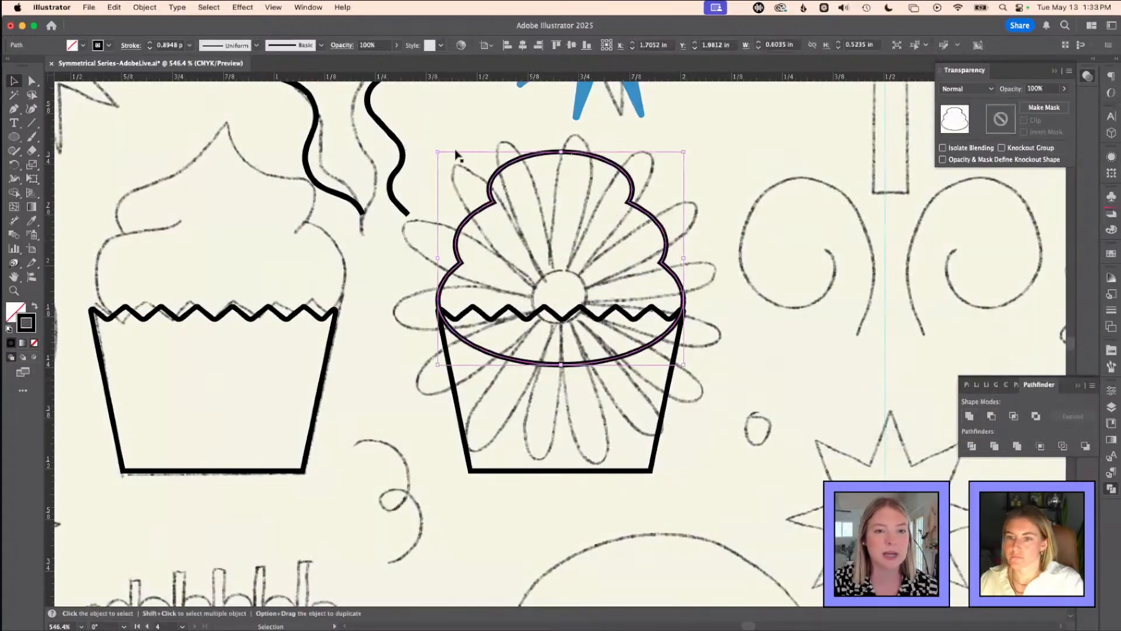
- Give the right cupcake's wrapper a solid blue swatch fill with no stroke
left_click(662, 434)
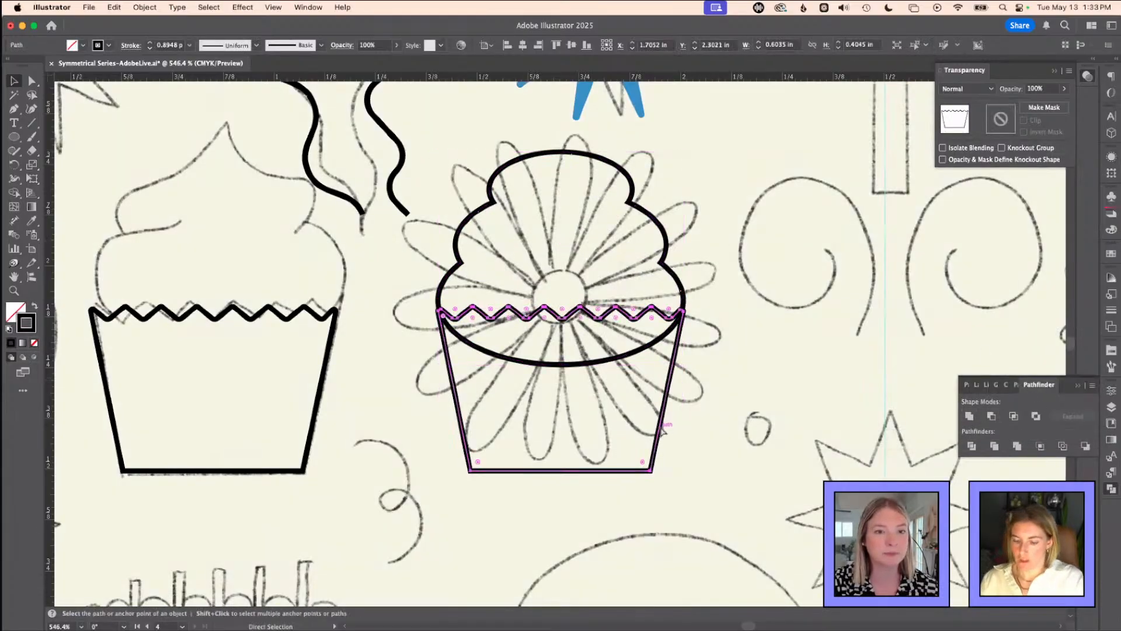
key("super+minus")
key("super+minus")
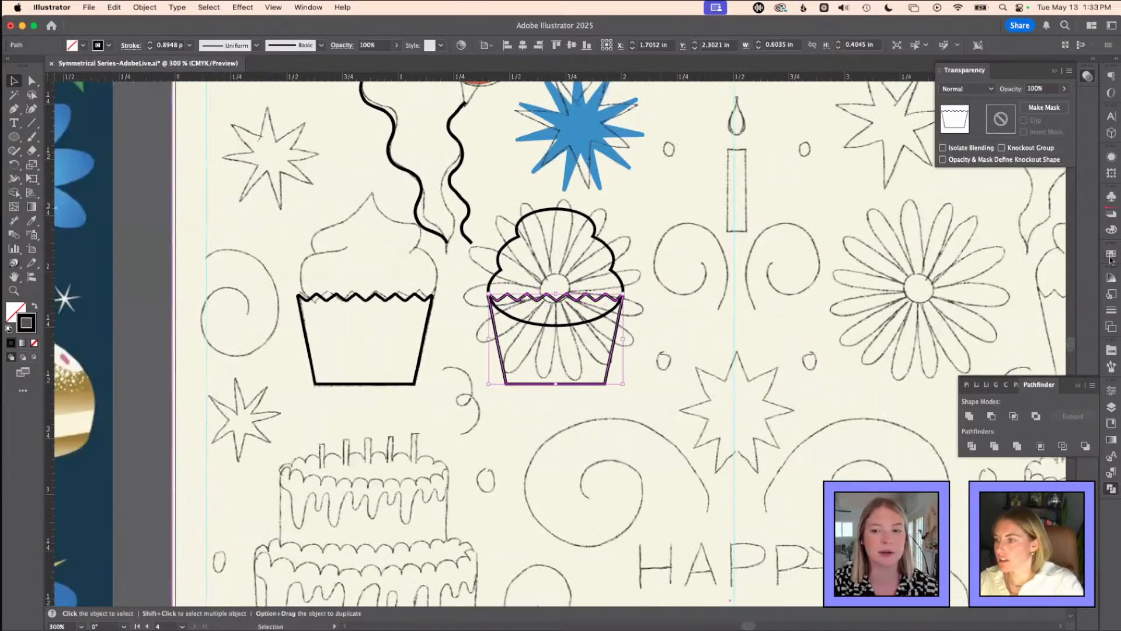
left_click(1110, 257)
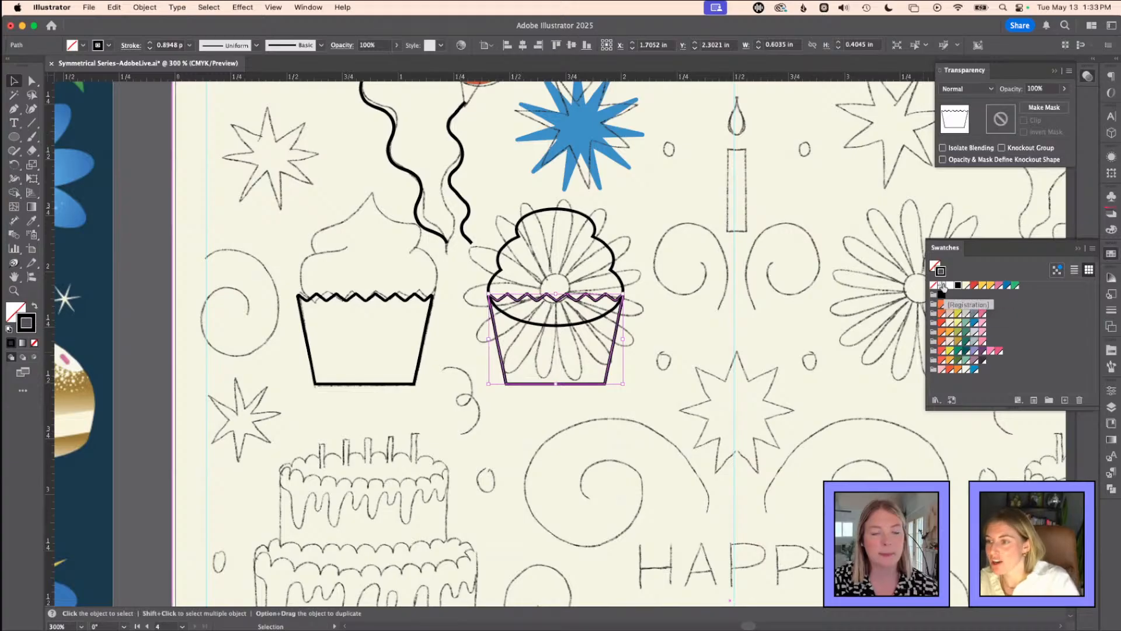
left_click(974, 370)
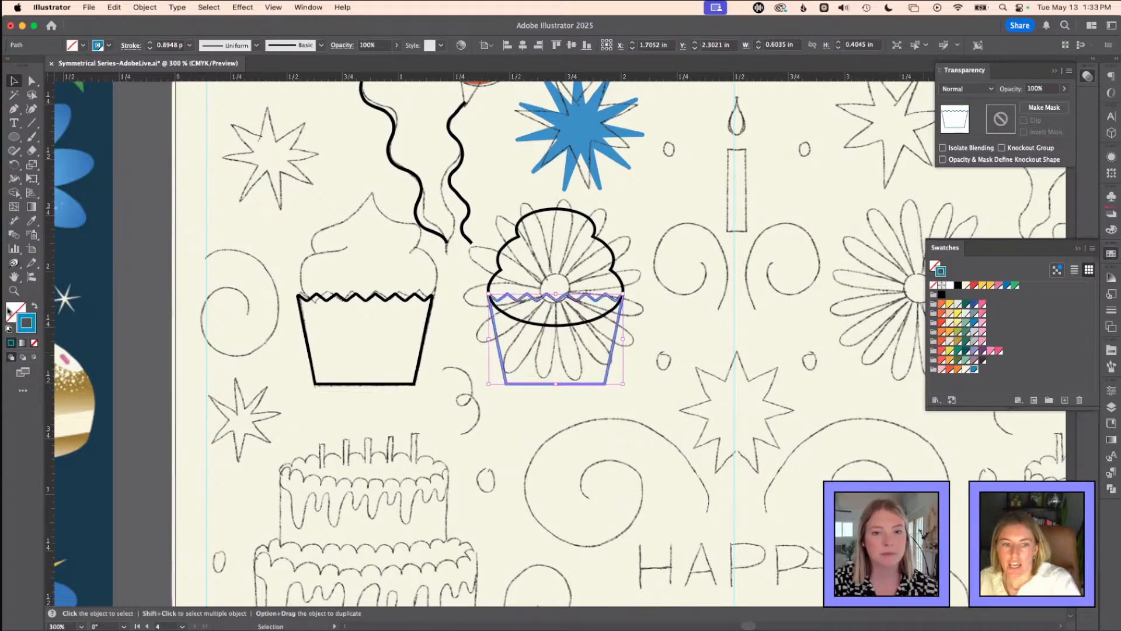
left_click(35, 307)
left_click(655, 294)
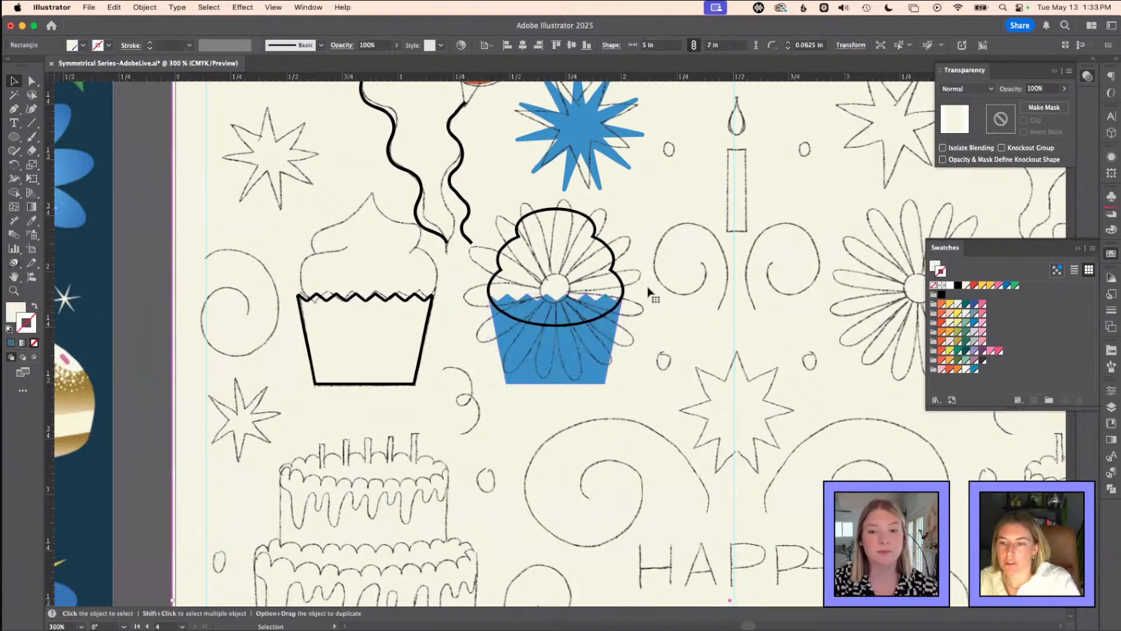
- Give the frosting shape a solid light pink swatch fill with no stroke
left_click(613, 271)
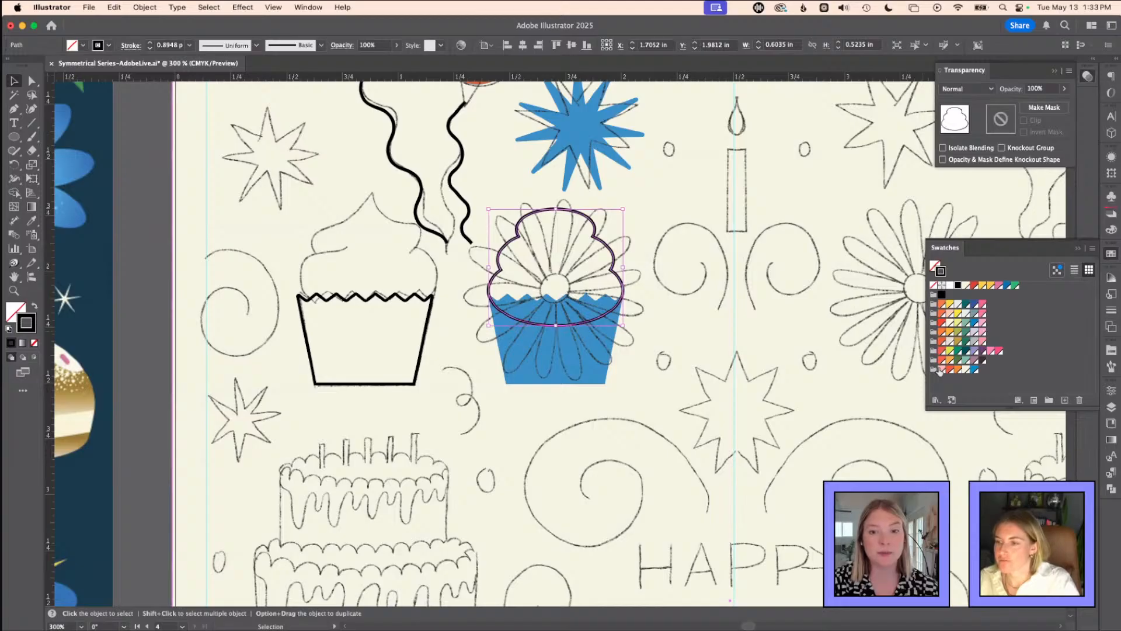
left_click(940, 370)
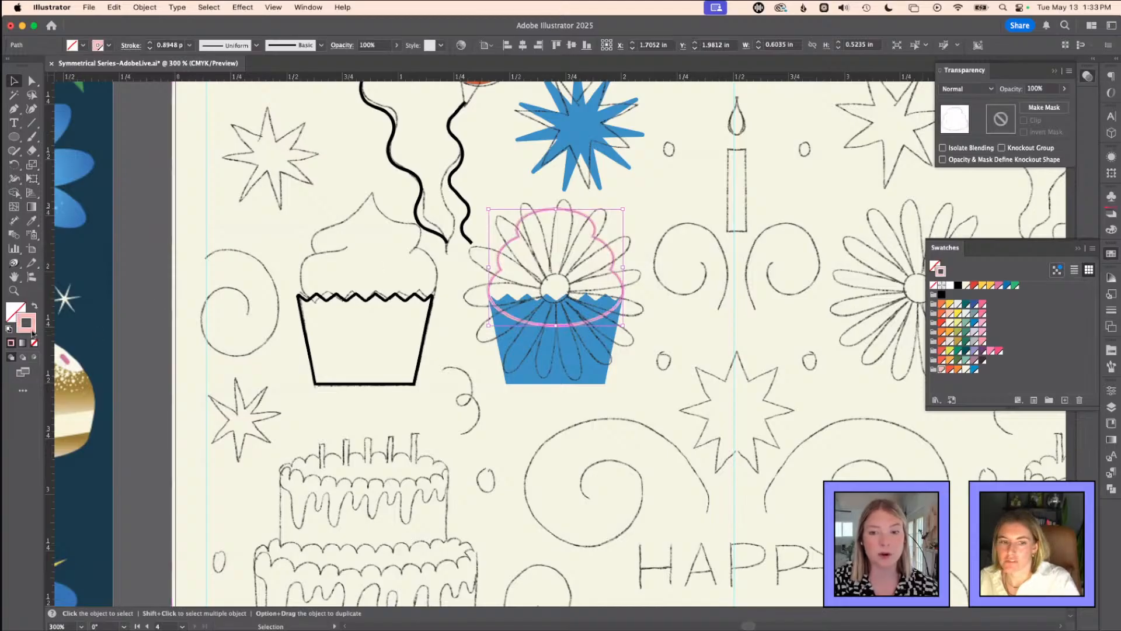
left_click(35, 305)
left_click(629, 305)
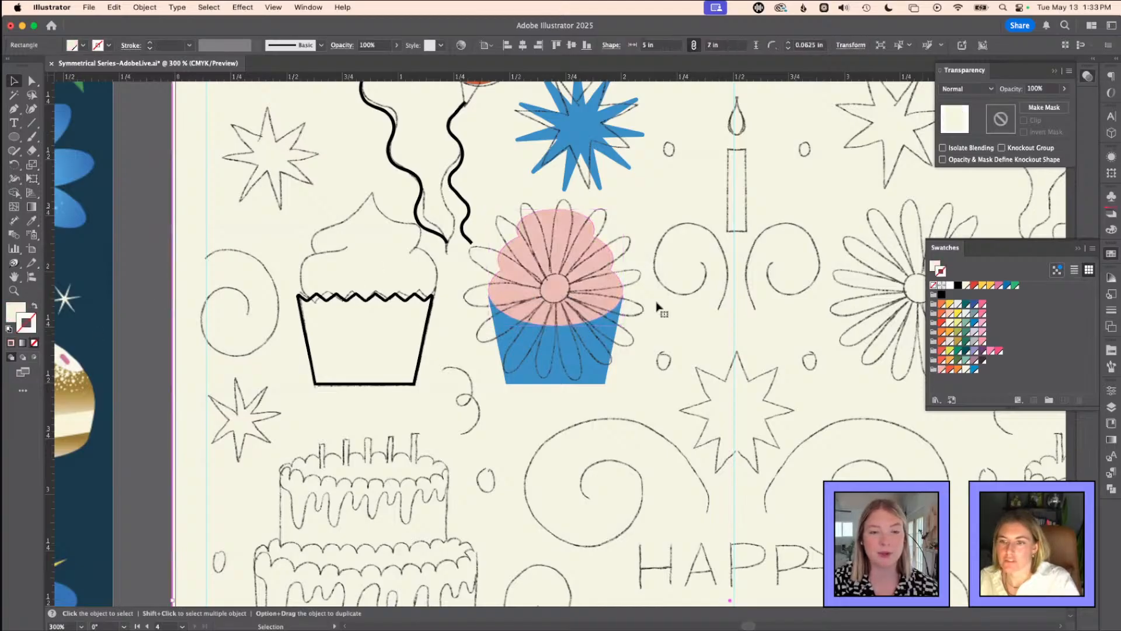
left_click(569, 327)
key("a")
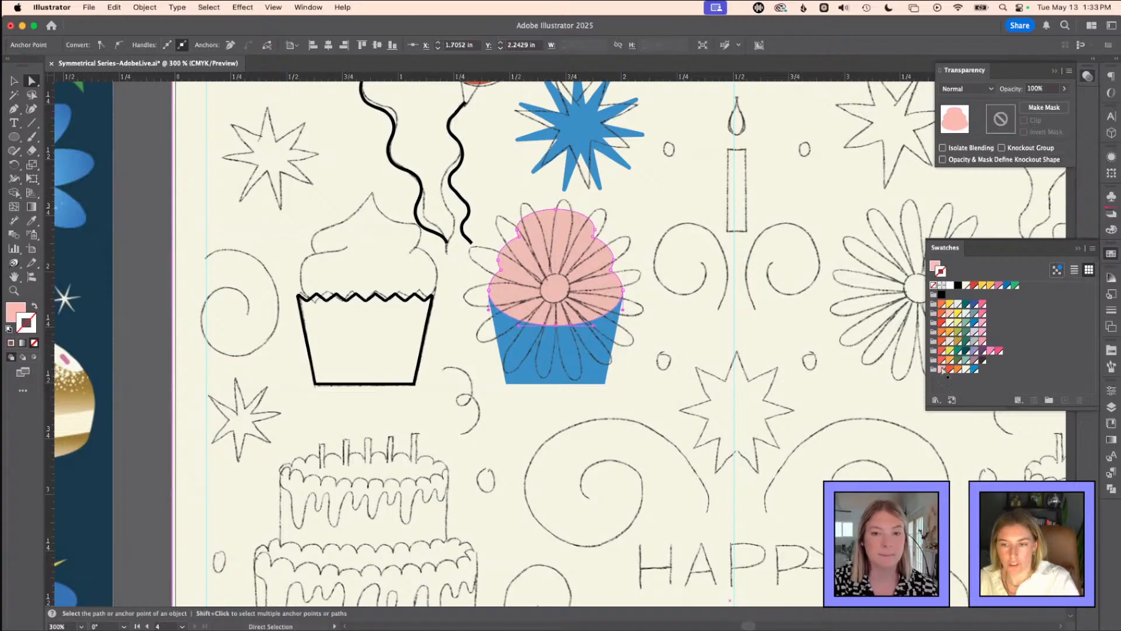
left_click_drag(556, 325, 557, 316)
key("v")
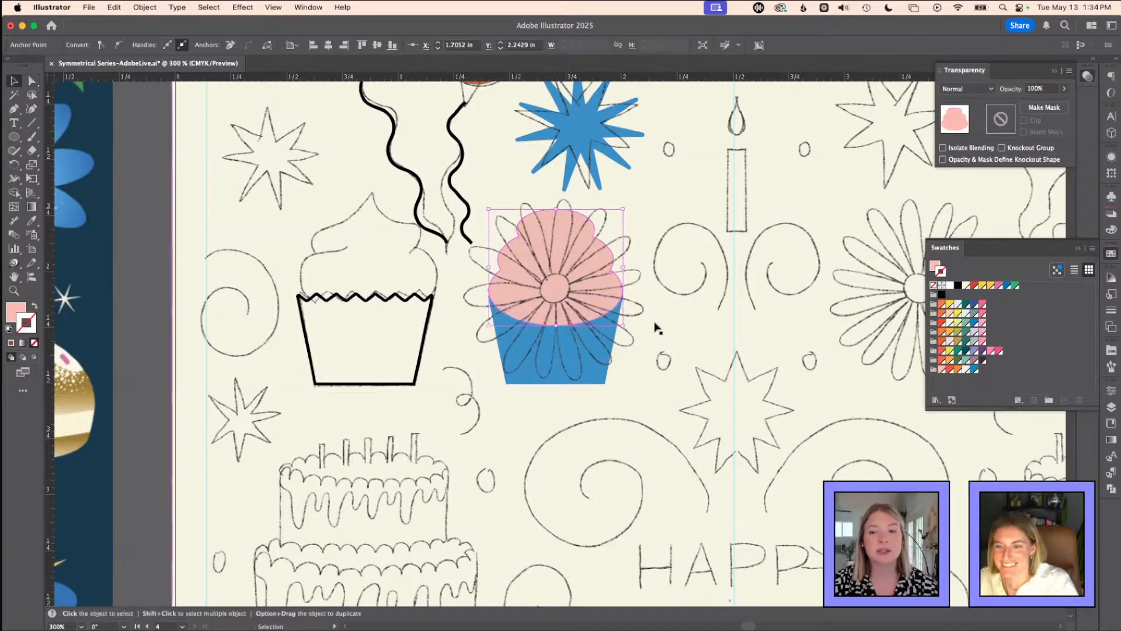
left_click(563, 275)
key("a")
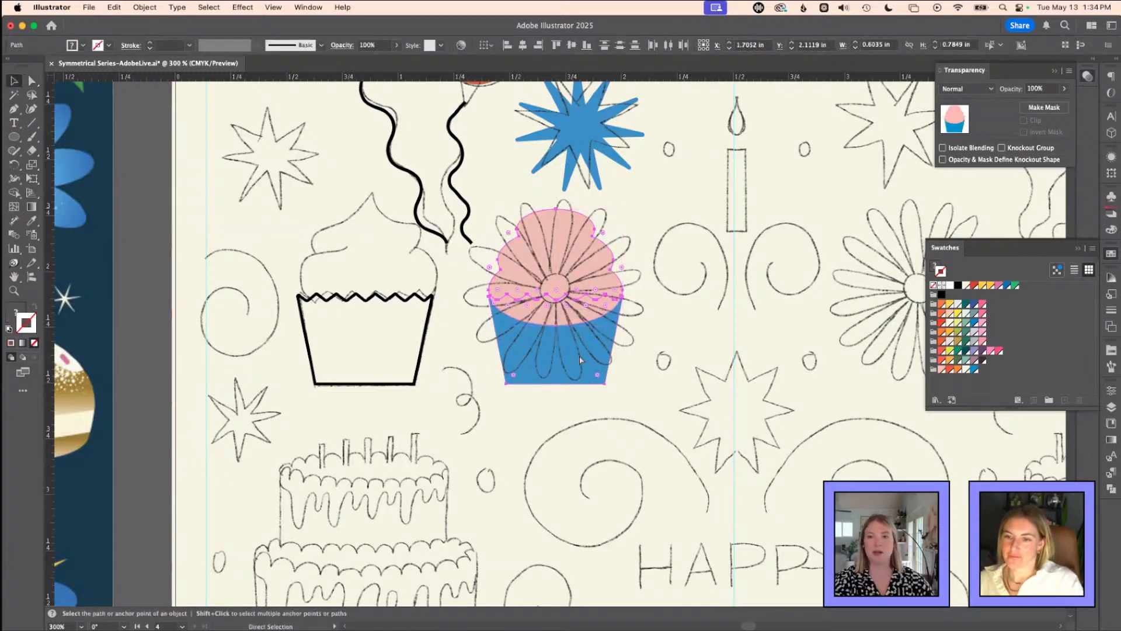
- Delete the leftover black wrapper outline over the left cupcake sketch
key("v")
left_click(379, 299)
key("Delete")
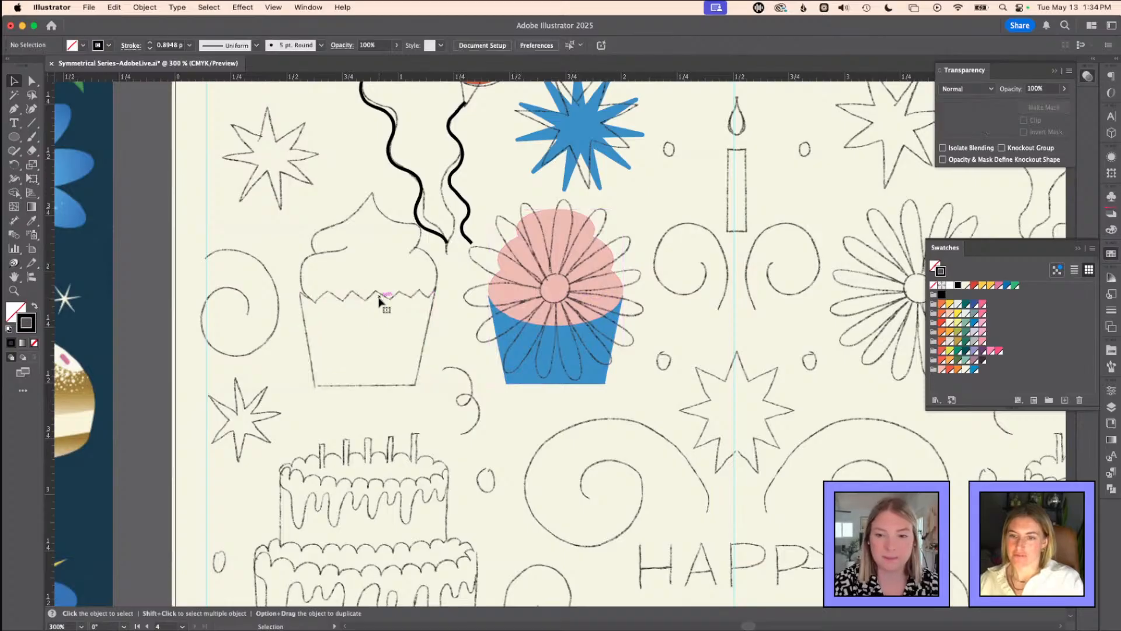
- Move the pink frosting and blue wrapper together about 0.85 in horizontally onto the left cupcake sketch
left_click(569, 376)
left_click_drag(561, 261, 375, 249)
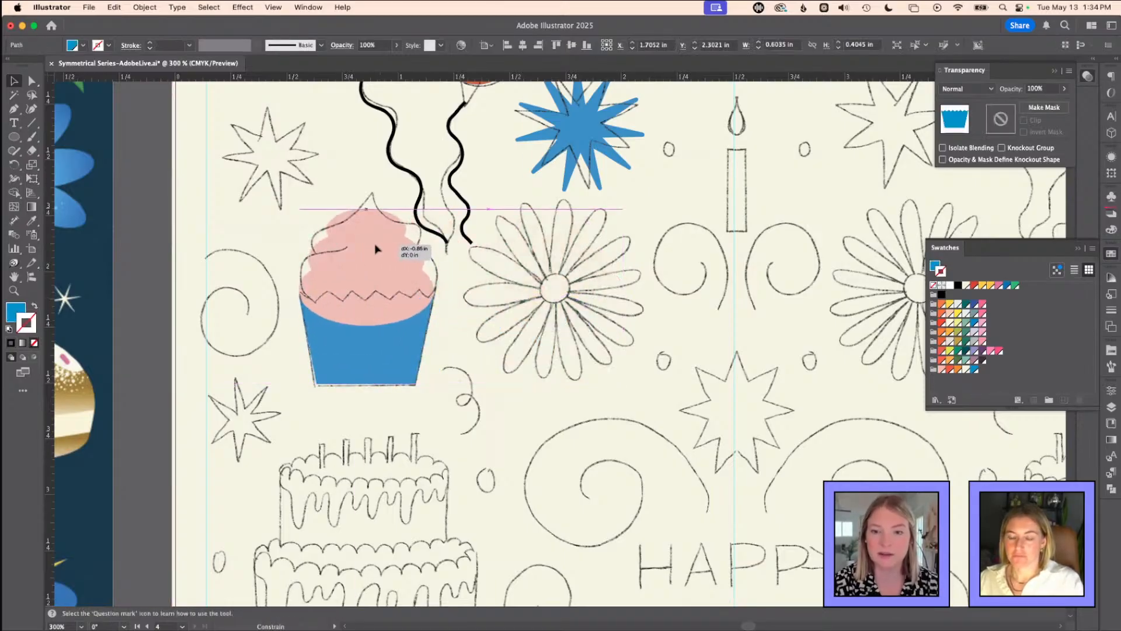
key("a")
key("super+minus")
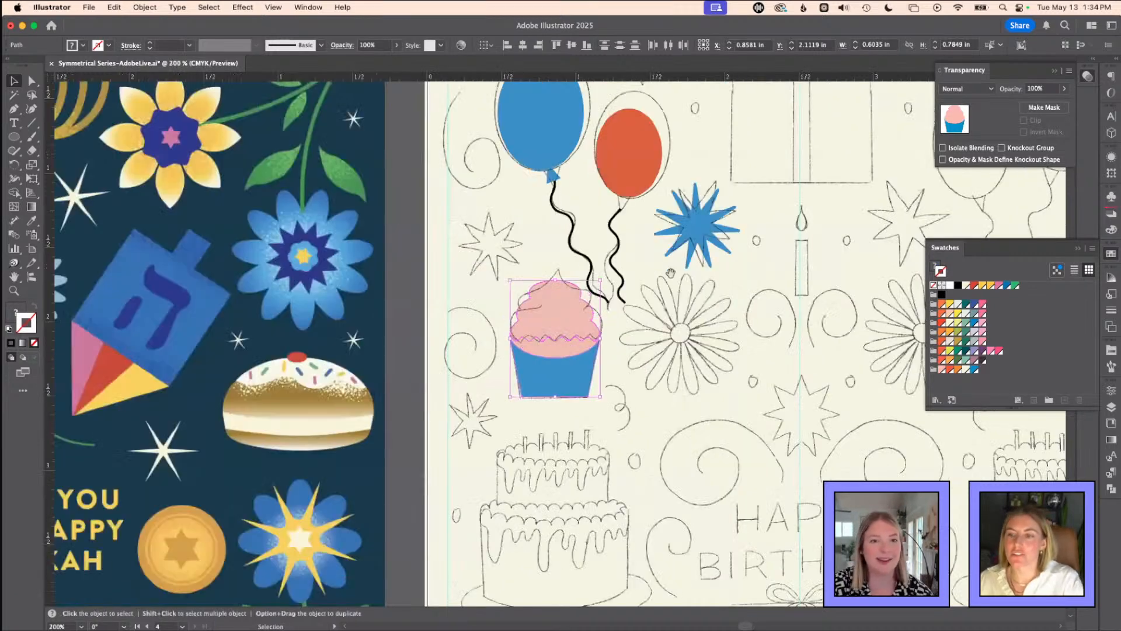
left_click_drag(722, 361, 520, 347)
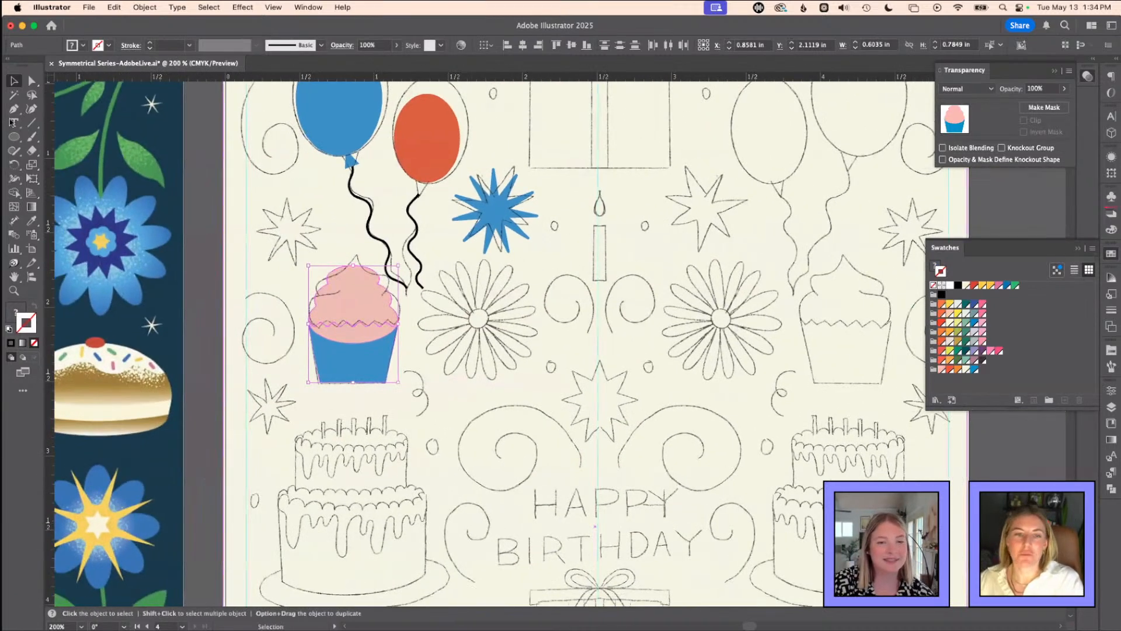
- Copy the blue starburst onto the small star sketch above the left cupcake and shrink it to about 0.52 in wide
left_click(17, 137)
left_click(68, 164)
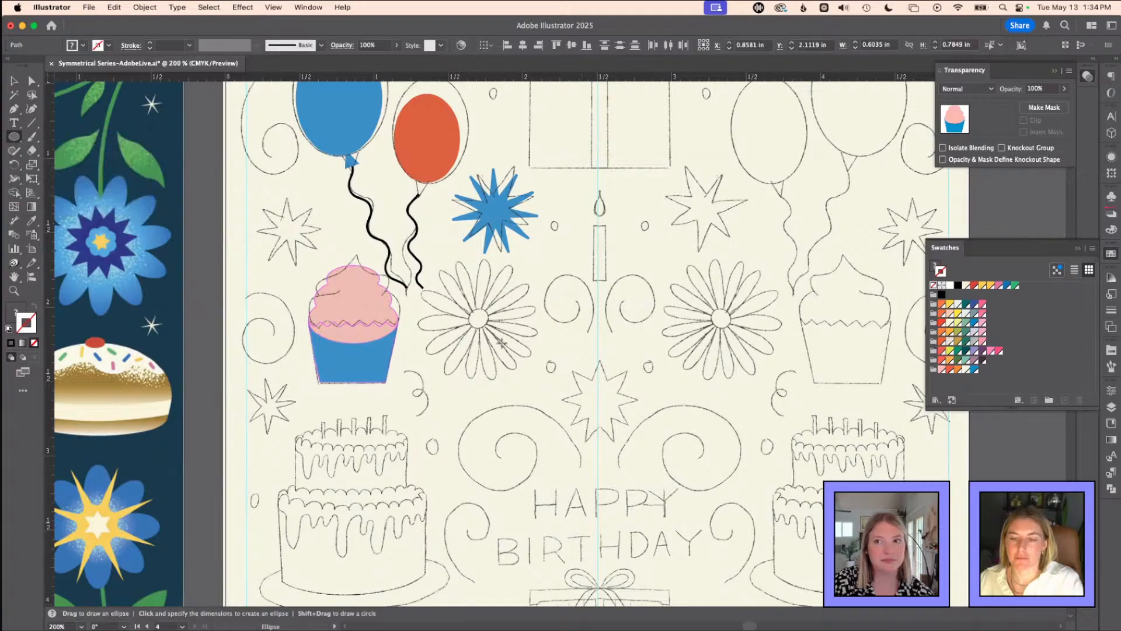
key("v")
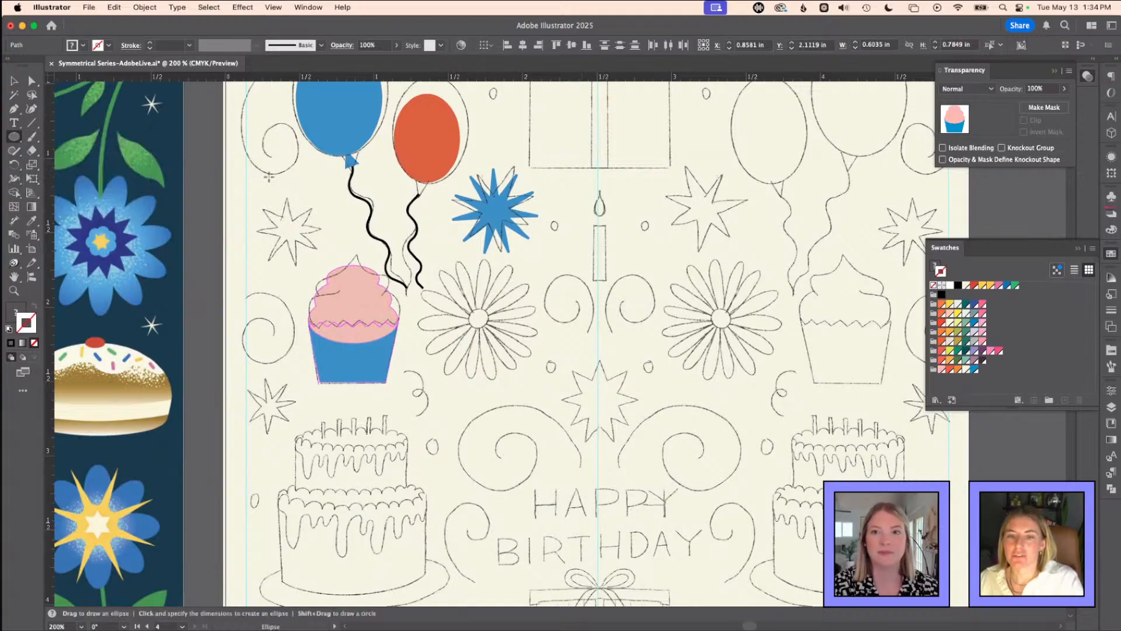
left_click(491, 205)
left_click_drag(501, 220, 282, 223)
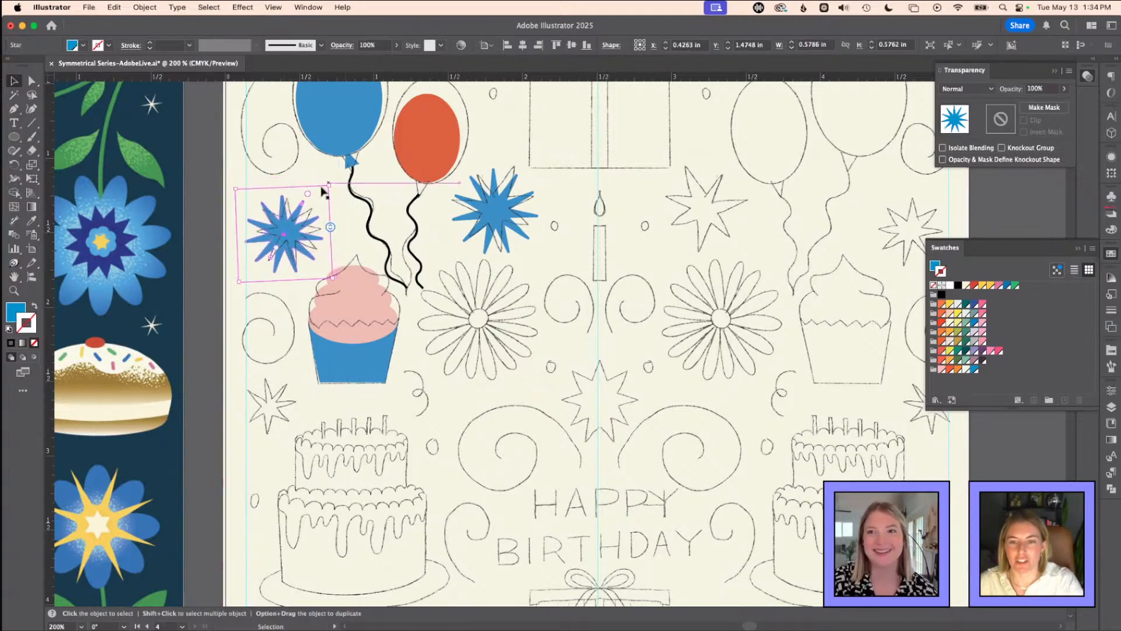
key("a")
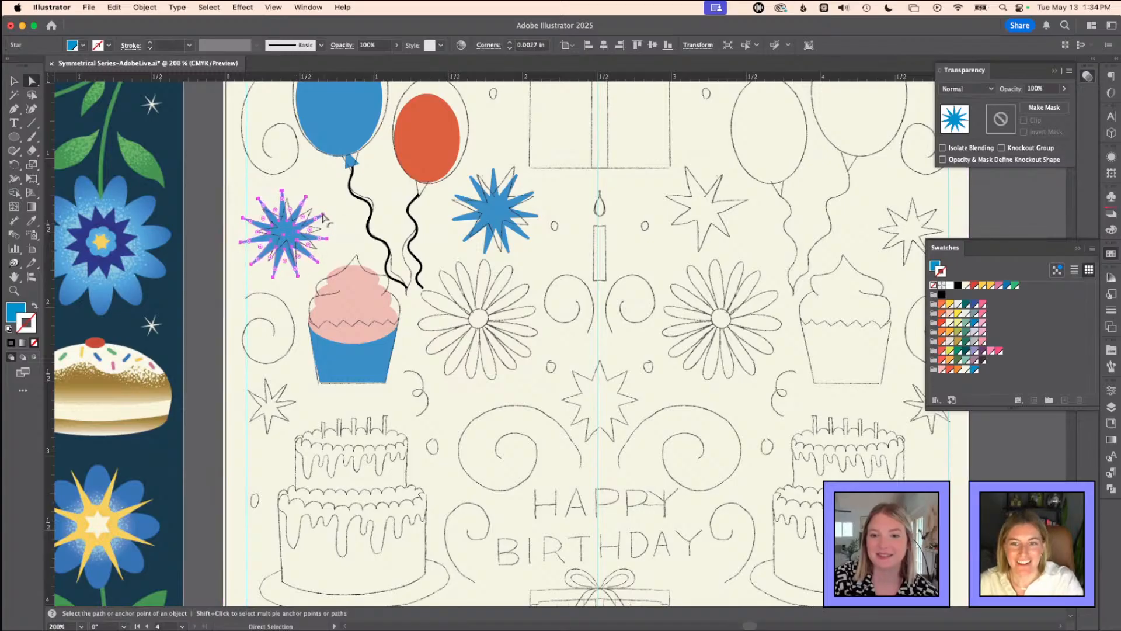
left_click_drag(286, 239, 288, 232)
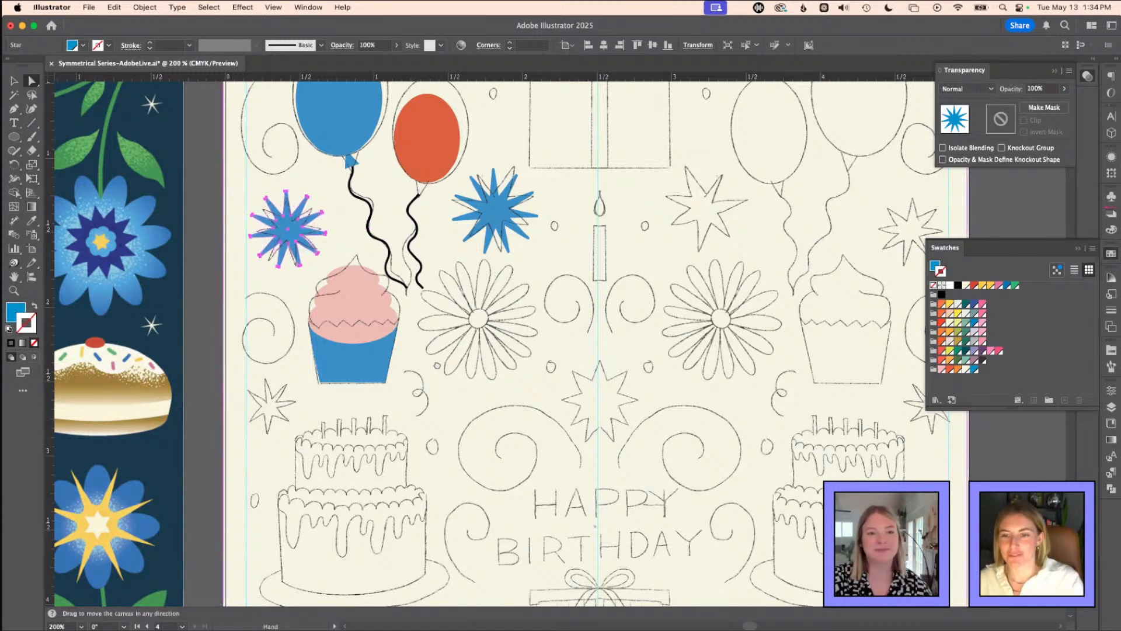
scroll(432, 362, "right", 3)
key("v")
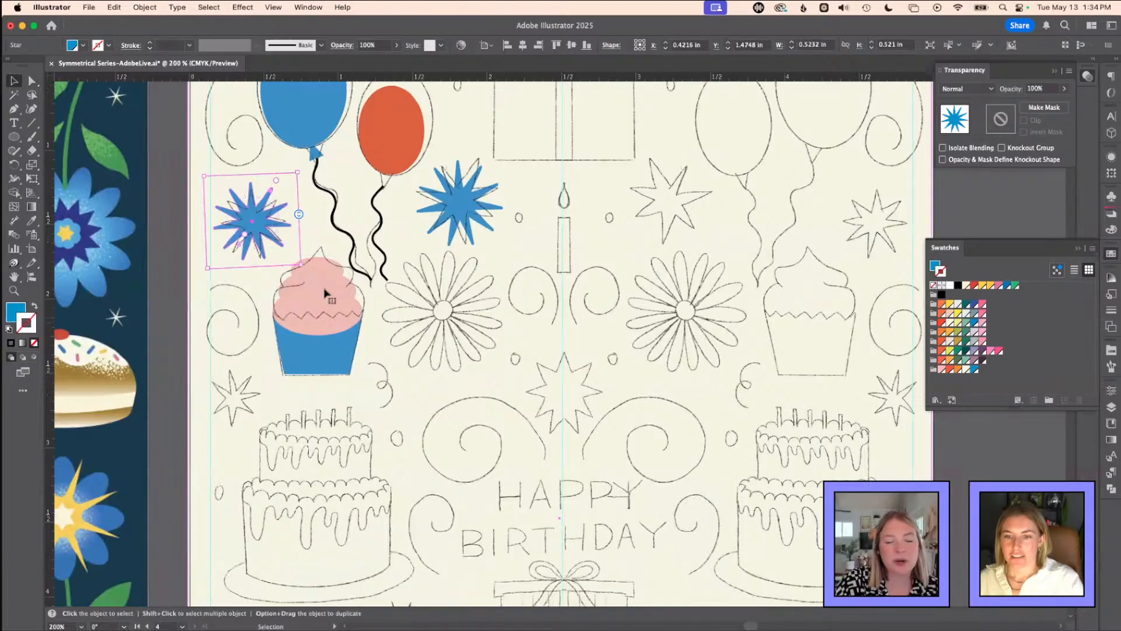
left_click(21, 137)
left_click_drag(21, 137, 88, 165)
left_click_drag(441, 262, 461, 347)
key("Delete")
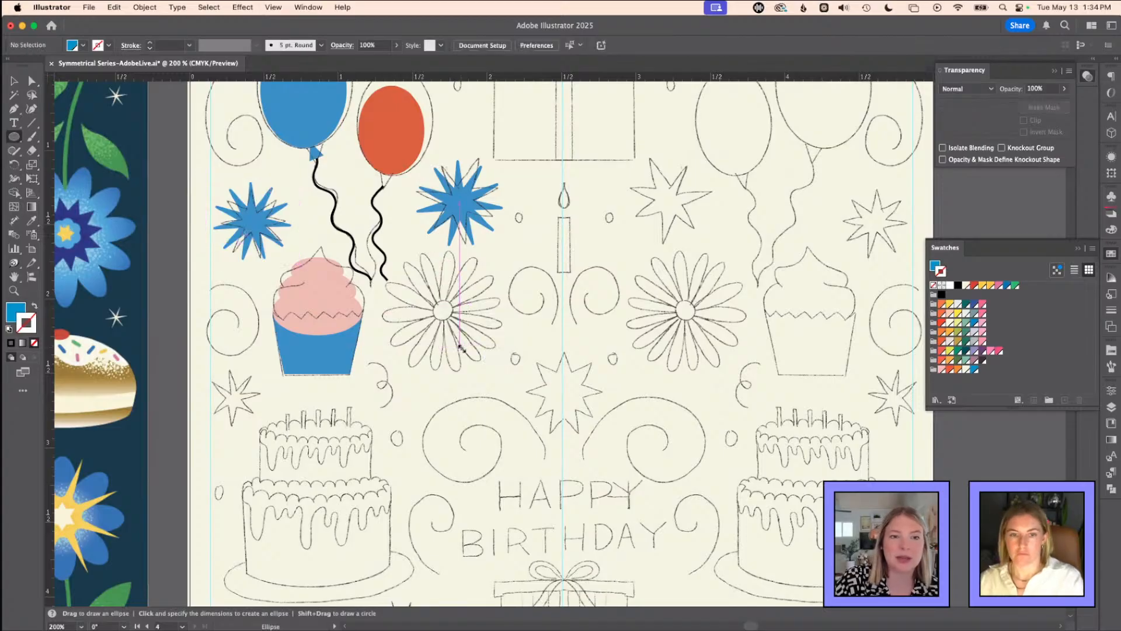
- Draw a tall blue rectangle about 0.14 by 0.51 in over the left daisy and taper it towards its lower end
mouse_move(14, 137)
left_mouse_down()
mouse_move(53, 153)
mouse_move(59, 137)
left_mouse_up()
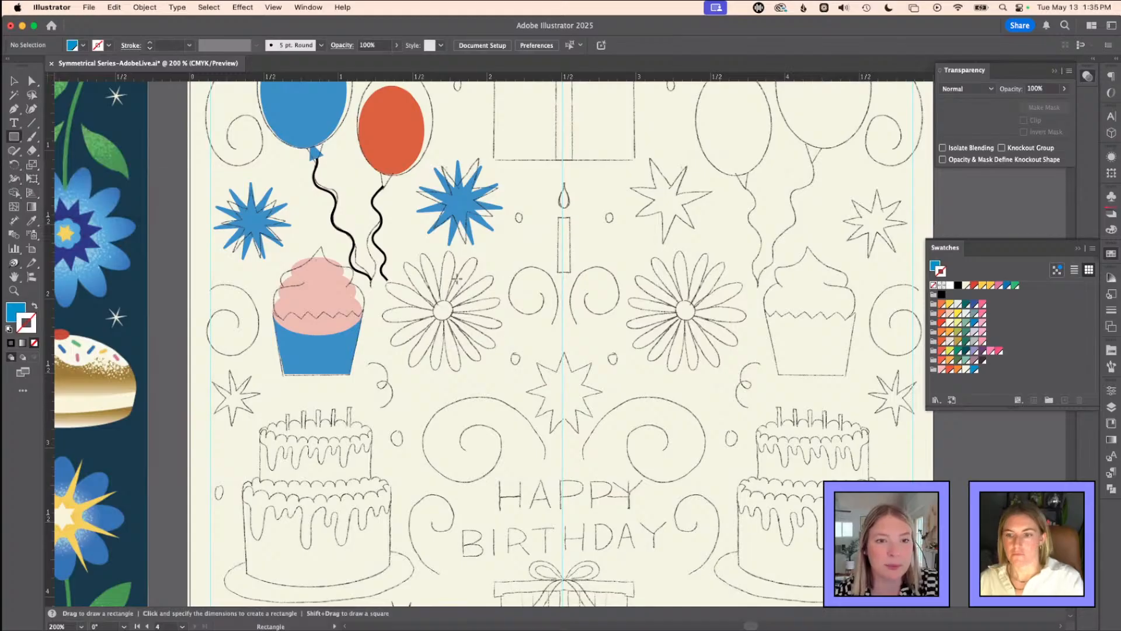
left_click_drag(443, 270, 463, 346)
key("a")
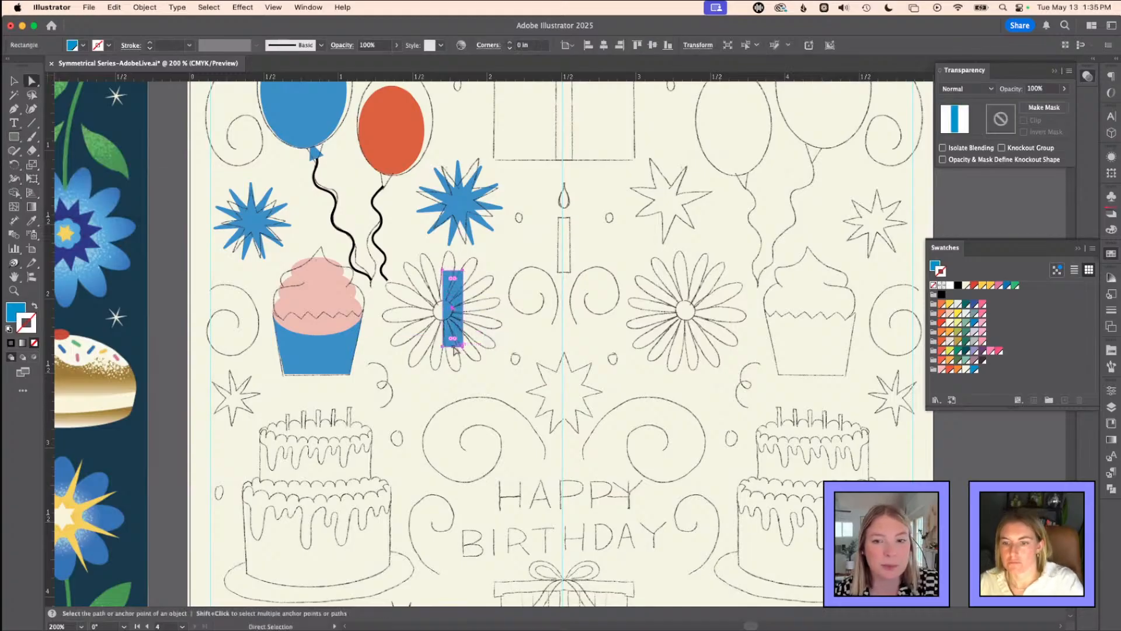
left_click(448, 348)
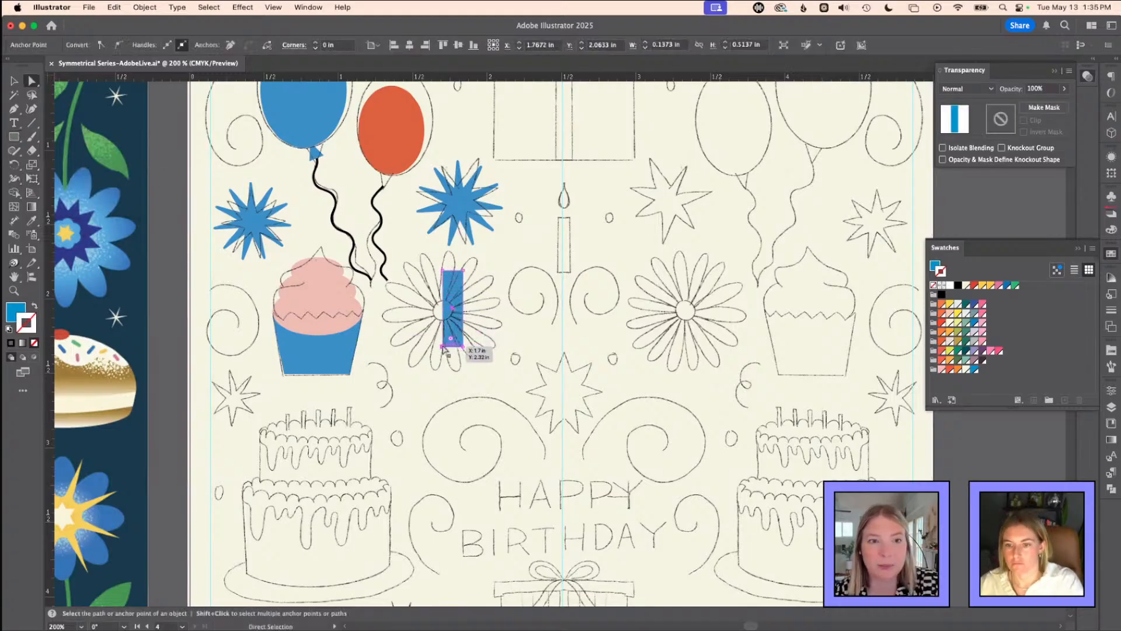
left_click_drag(448, 349, 466, 352)
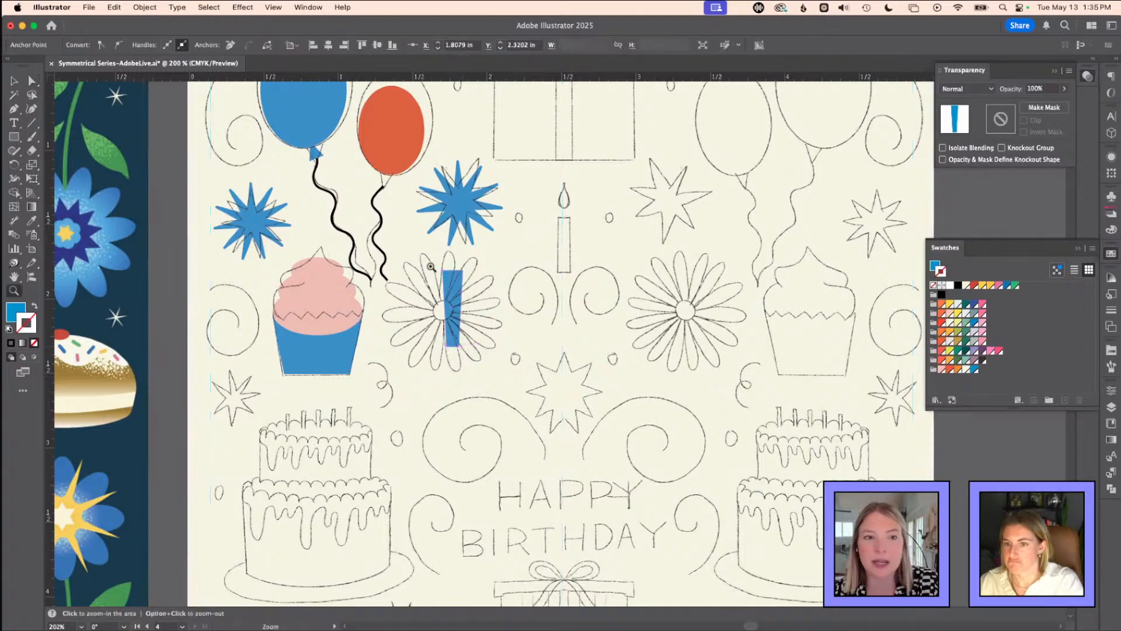
- Fully round the tapered rectangle's two upper corners, to a radius of about 0.065 in, to form a petal
scroll(458, 273, "up", 2)
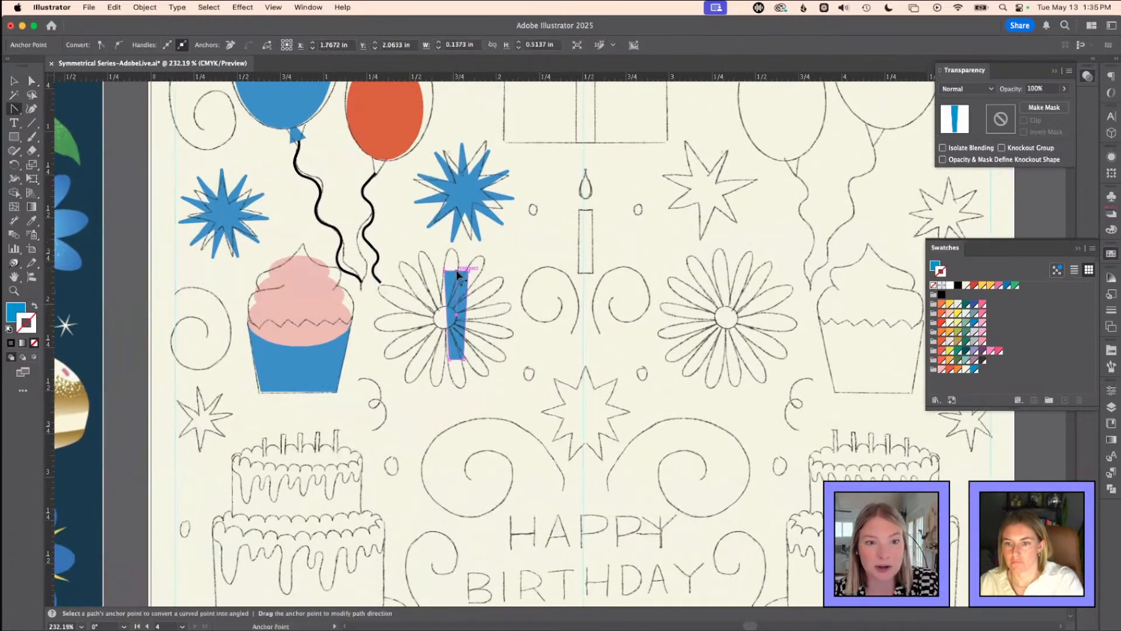
left_click(447, 270)
left_click(461, 279)
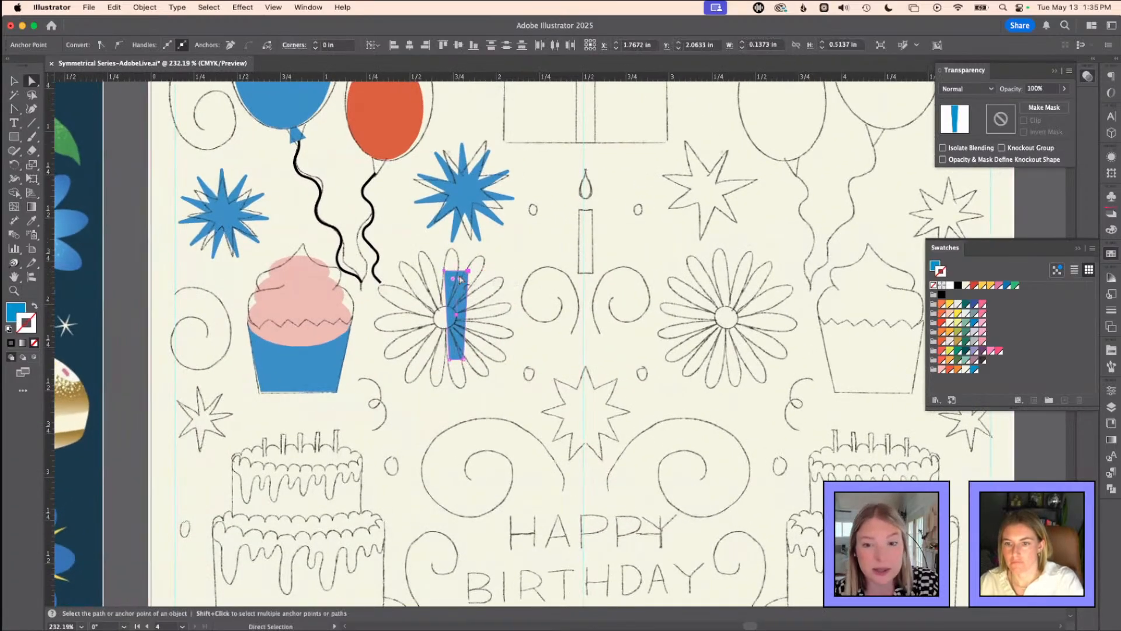
left_click_drag(460, 279, 459, 321)
left_click(530, 262)
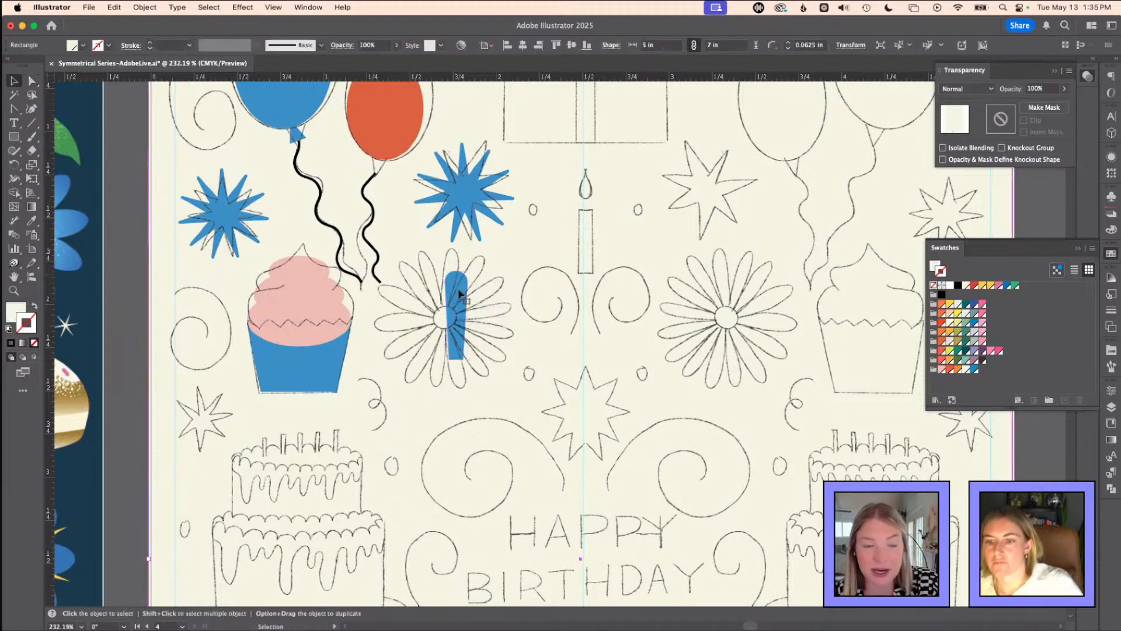
- Move the blue petal up over the daisy's uppermost petal sketch
left_click(463, 296)
scroll(450, 274, "up", 5)
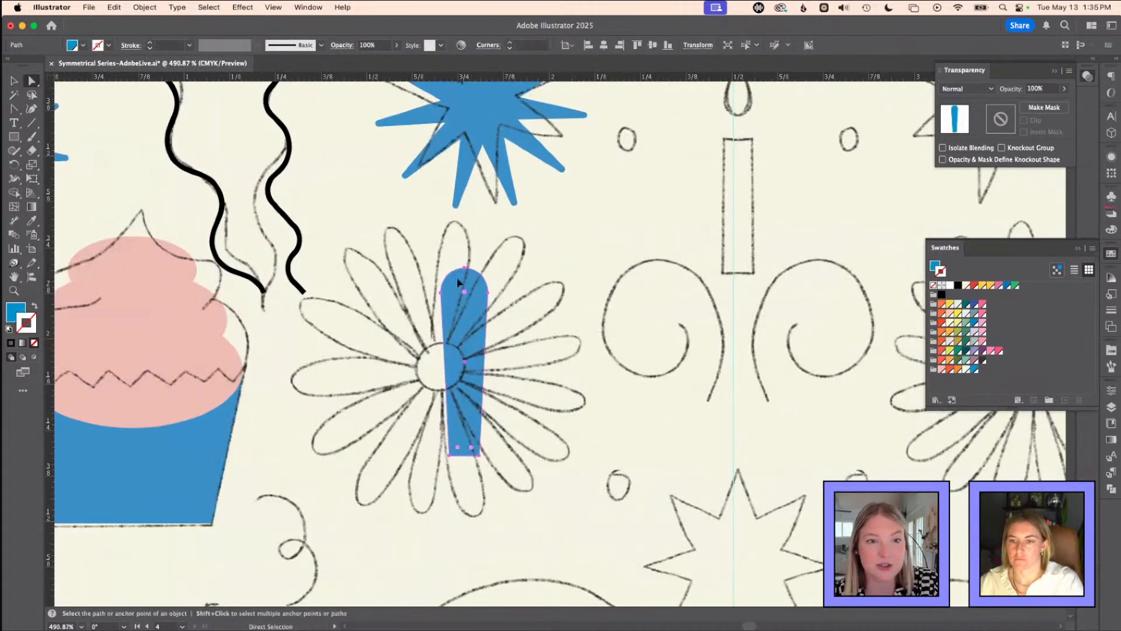
left_click_drag(473, 340, 459, 280)
left_click(452, 213)
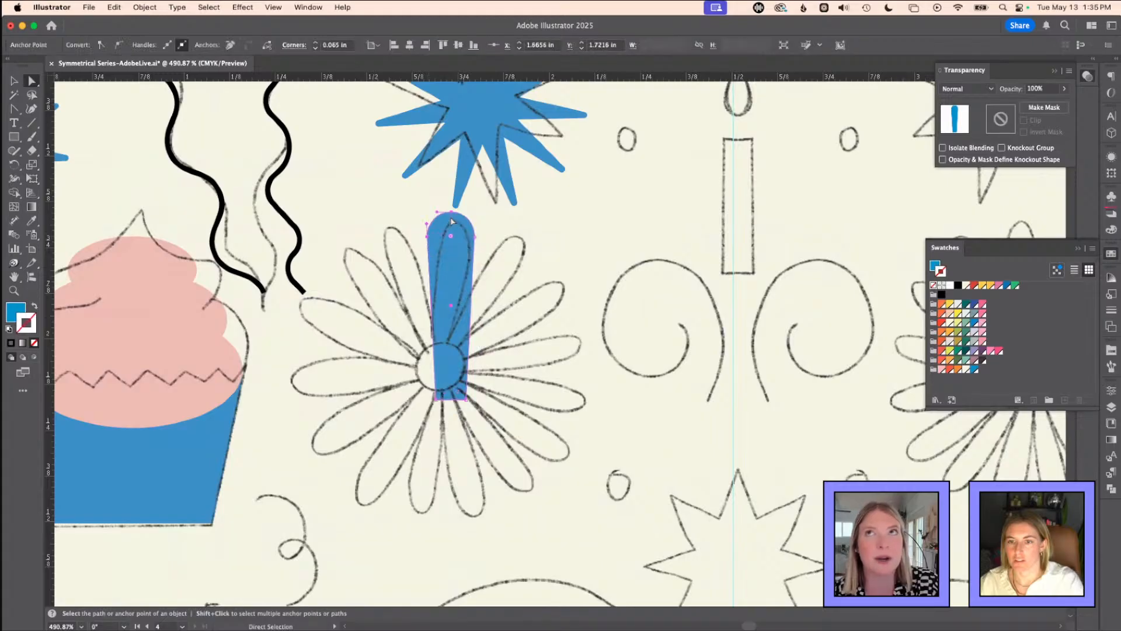
left_click(452, 213, "shift")
left_click(436, 400, "shift")
left_click_drag(436, 400, 448, 401)
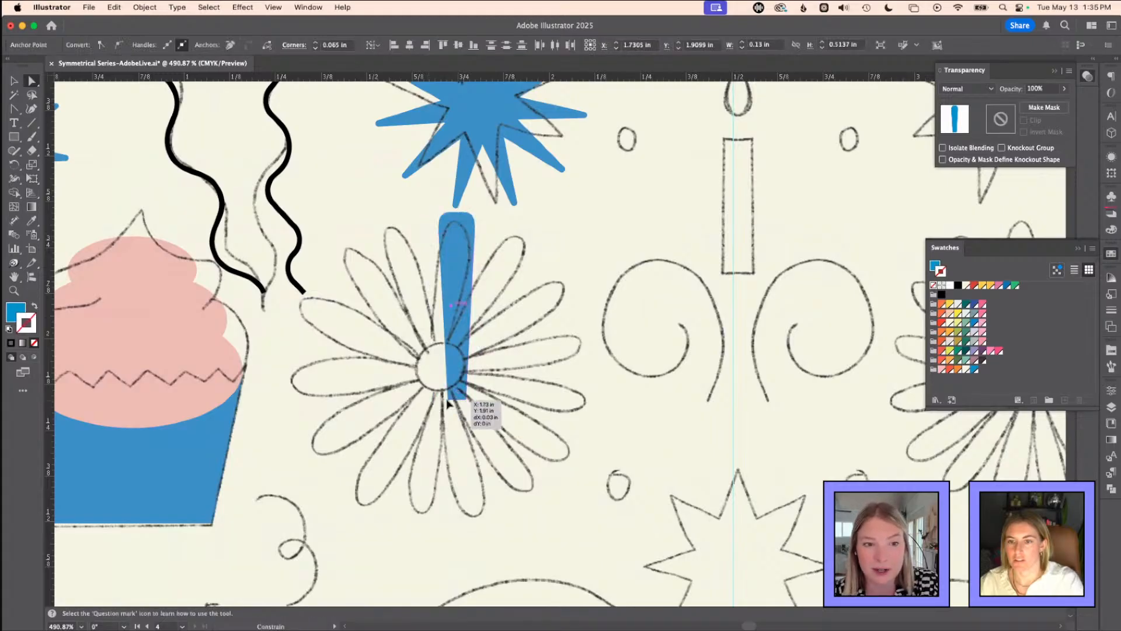
key("ctrl+z")
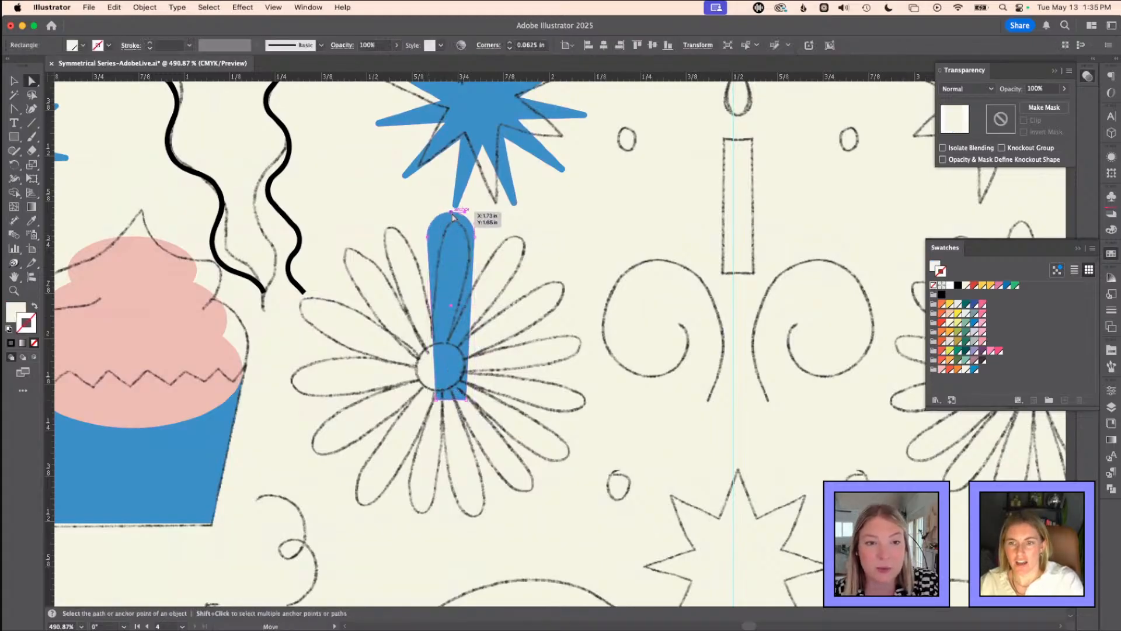
- Narrow the blue petal to about 0.11 in wide, keeping its rounded upper end and its height
left_click(435, 236)
key("v")
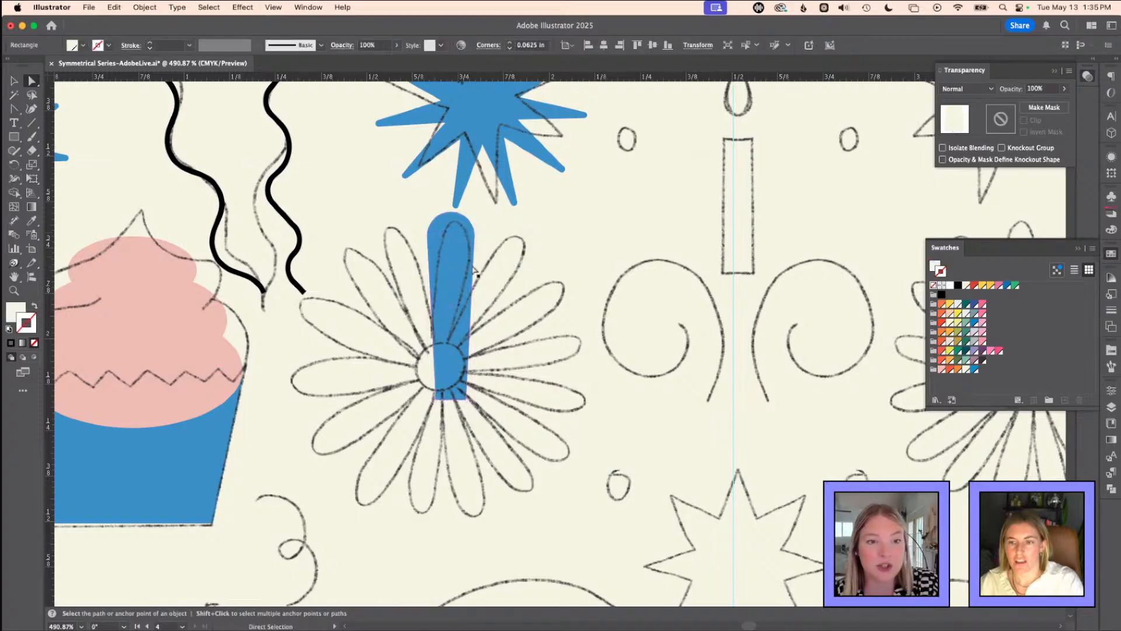
left_click_drag(428, 305, 485, 357)
scroll(485, 357, "down", 4)
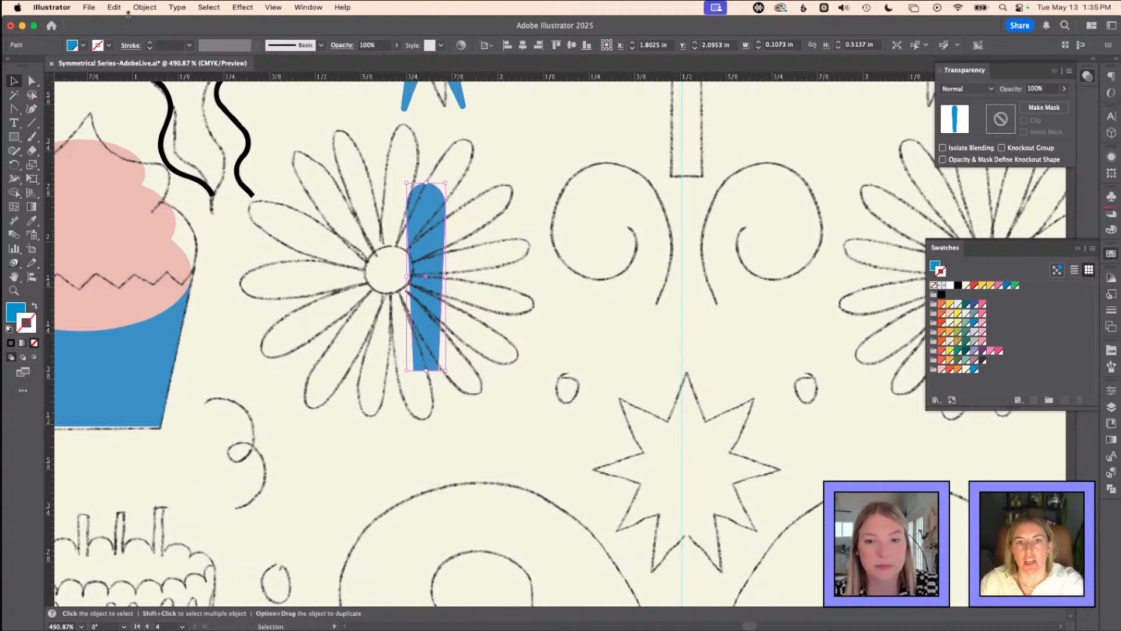
- Scale the petal down to about 0.07 by 0.35 in and stand it directly above the daisy's centre circle
left_click_drag(427, 287, 389, 218)
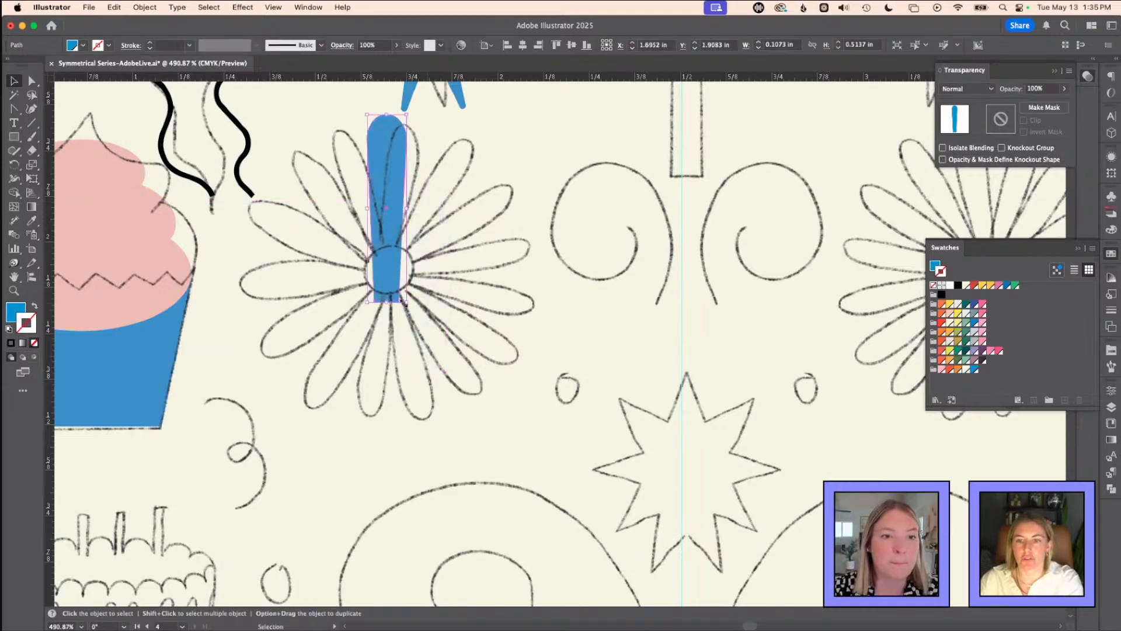
left_click_drag(406, 302, 376, 261)
left_click_drag(380, 192, 391, 197)
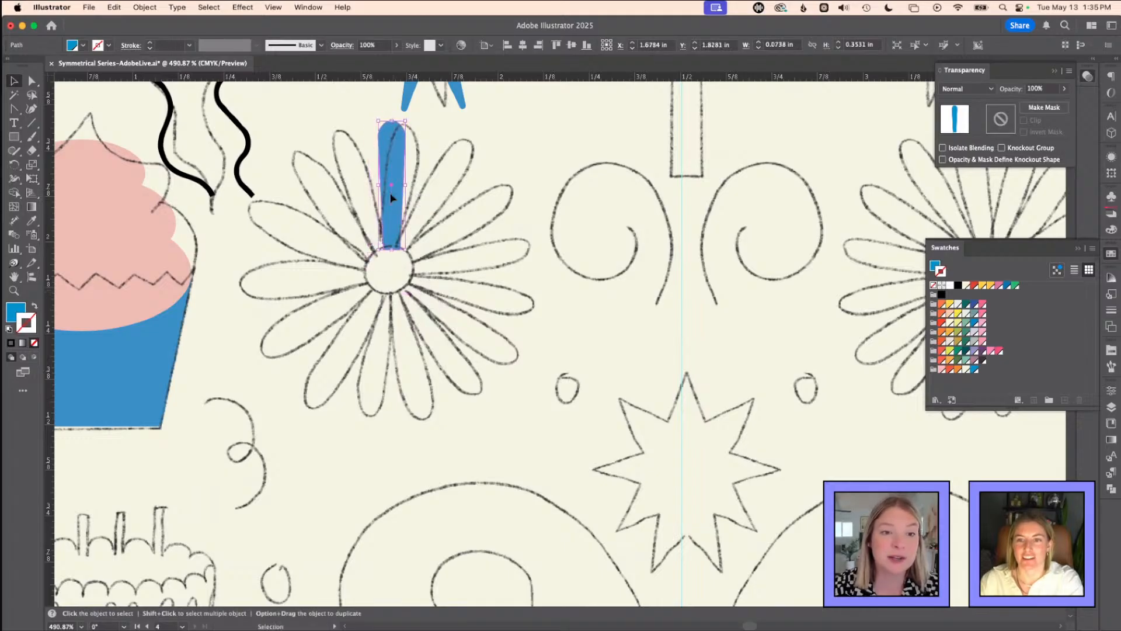
- Apply a radial repeat to the petal and increase it to 17 instances
left_click(145, 7)
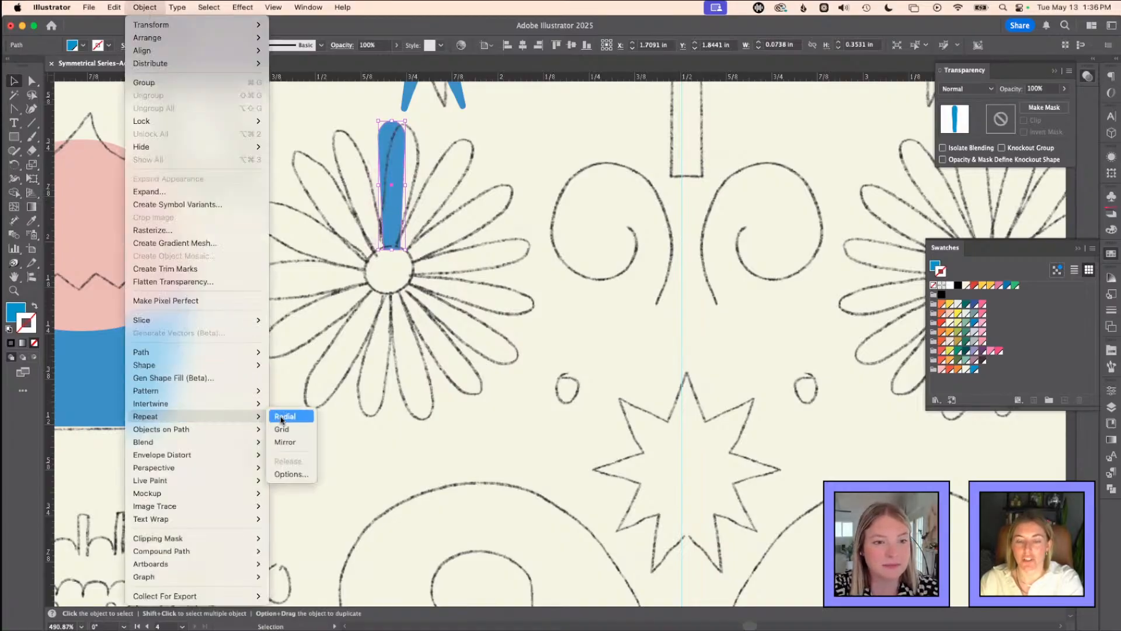
left_click(283, 416)
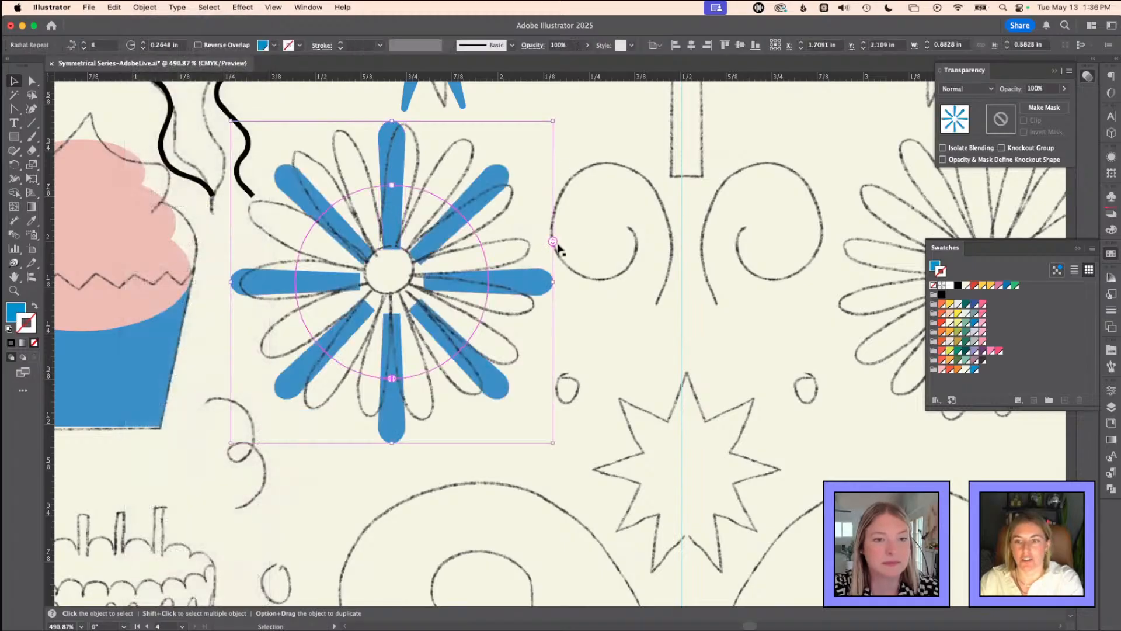
left_click_drag(553, 241, 547, 191)
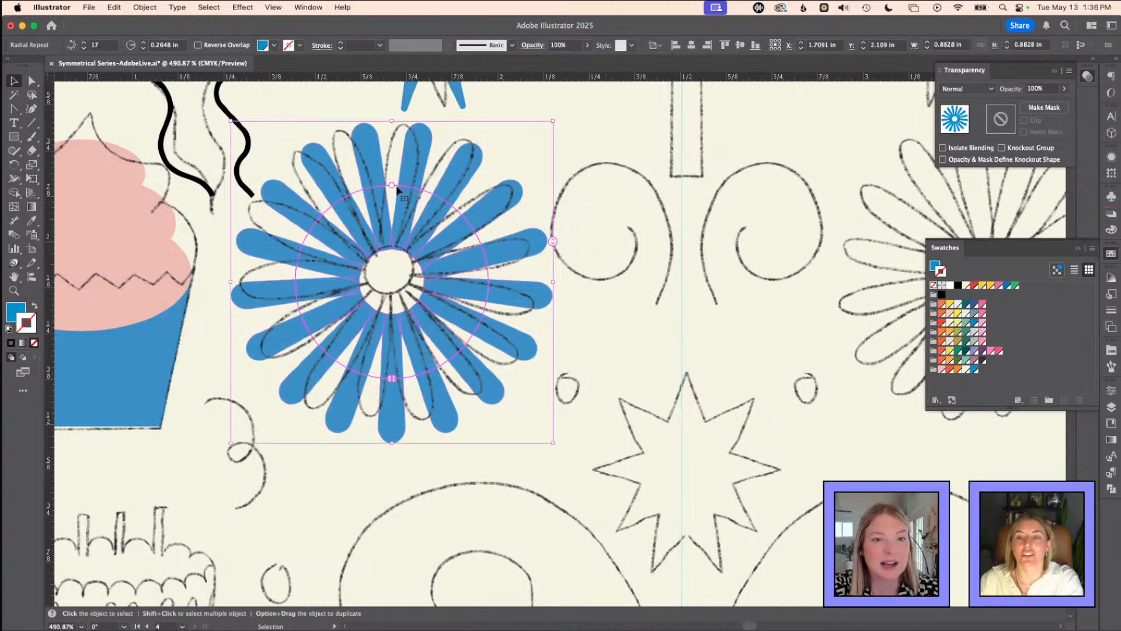
- Fit the radial repeat around the daisy's centre circle with a radius of about 0.24 in and 18 instances
left_click_drag(391, 186, 399, 227)
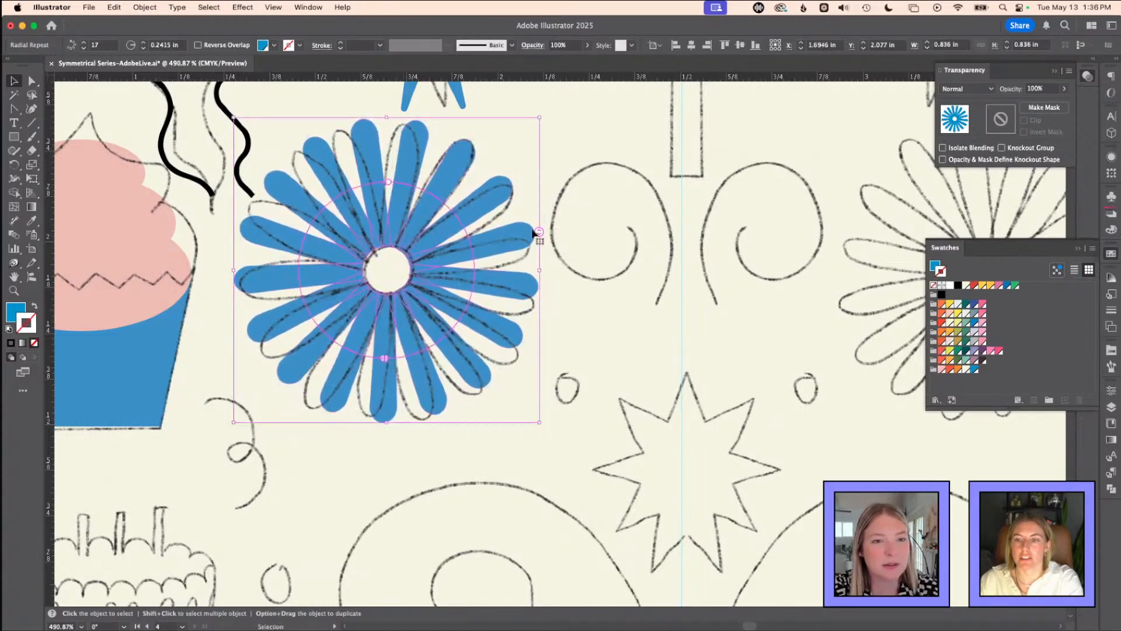
left_click_drag(538, 232, 540, 228)
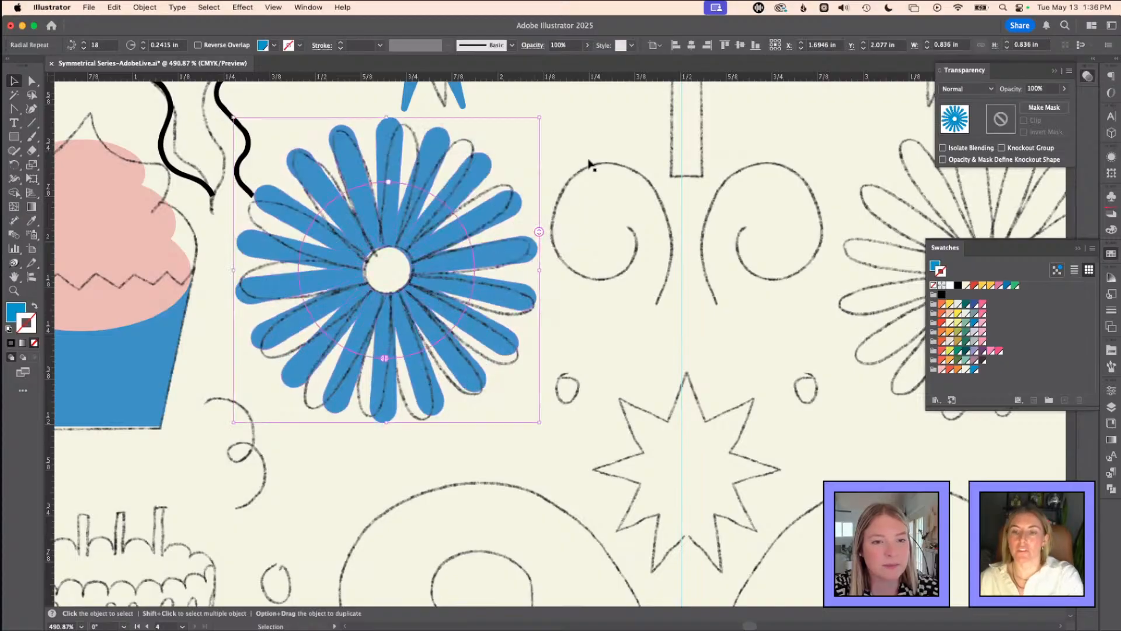
left_click(591, 166)
- Examine the layered, textured flowers on the finished Hanukkah card beside the birthday sketch
key("super+minus")
key("super+minus")
key("super+minus")
key("super+minus")
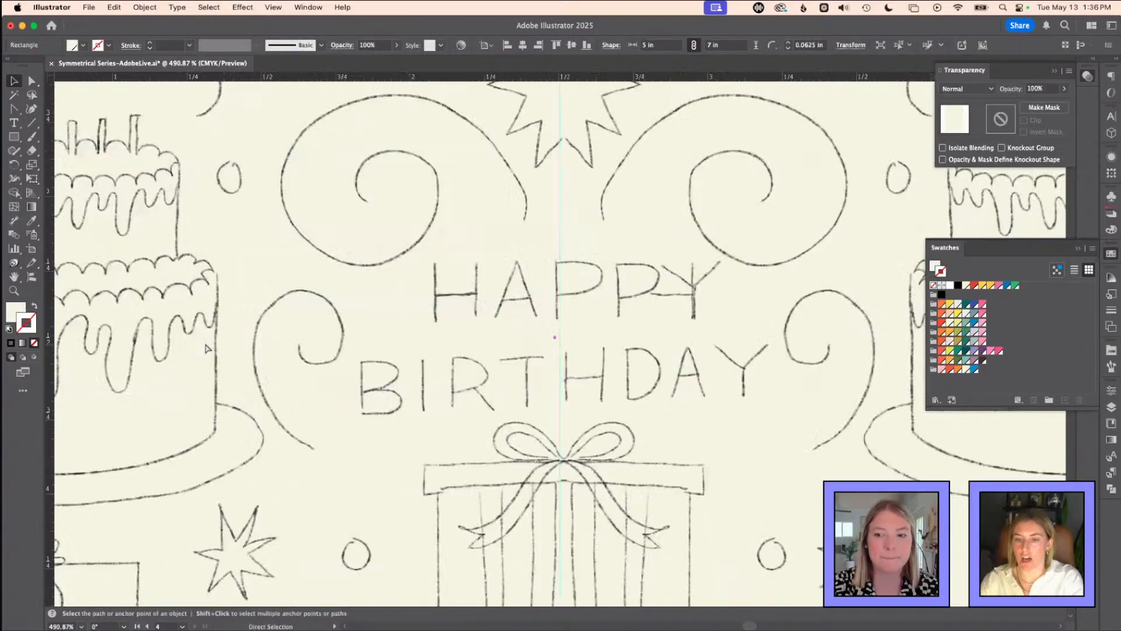
key("super+minus")
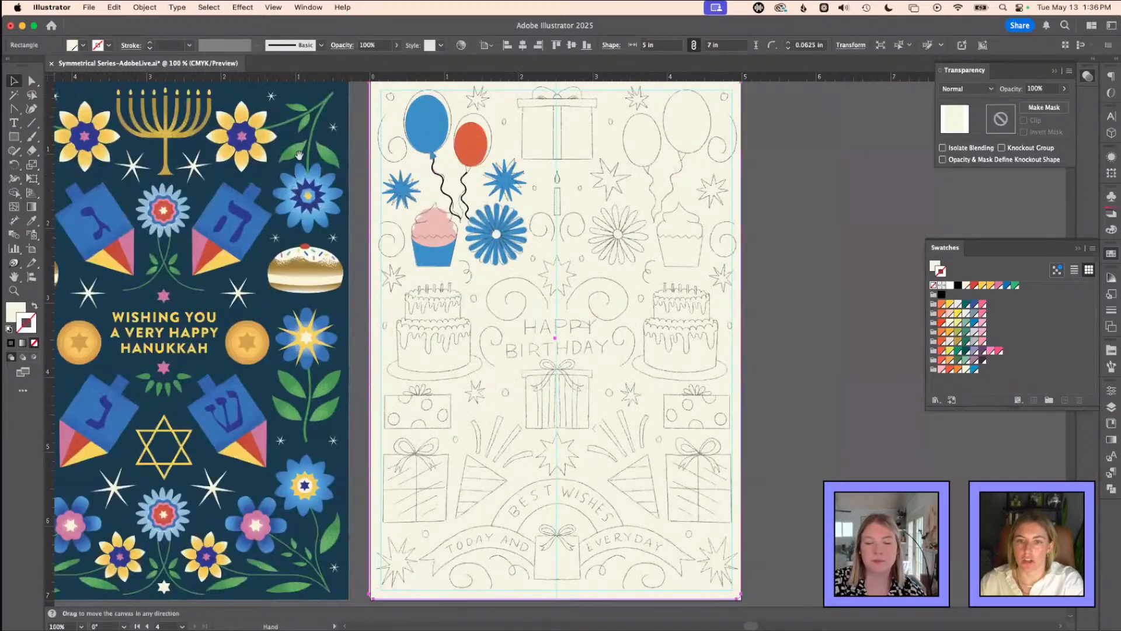
left_click_drag(327, 172, 386, 177)
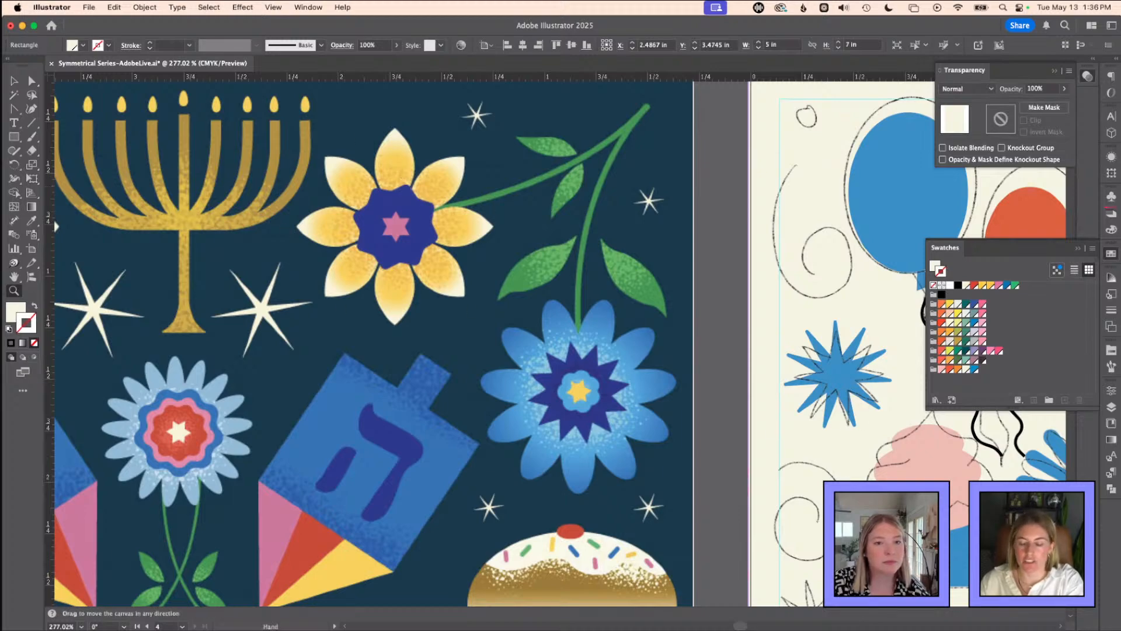
- Isolate the original petal at the top of the daisy's radial repeat
mouse_move(928, 501)
left_mouse_down()
mouse_move(841, 498)
mouse_move(490, 381)
left_mouse_up()
left_click_drag(611, 373, 677, 390)
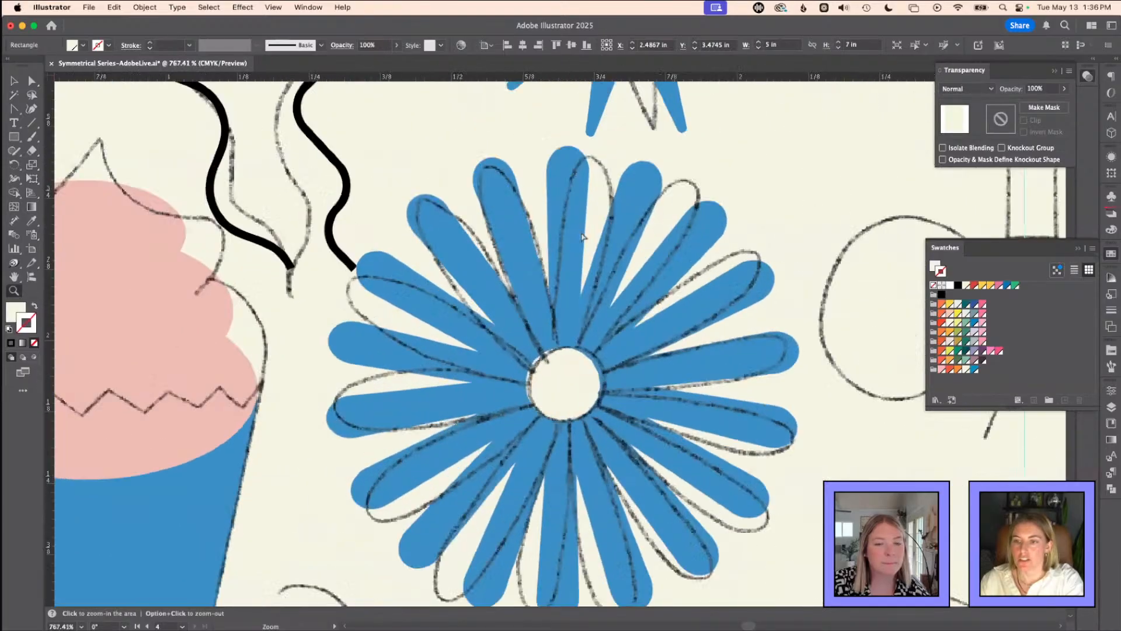
key("a")
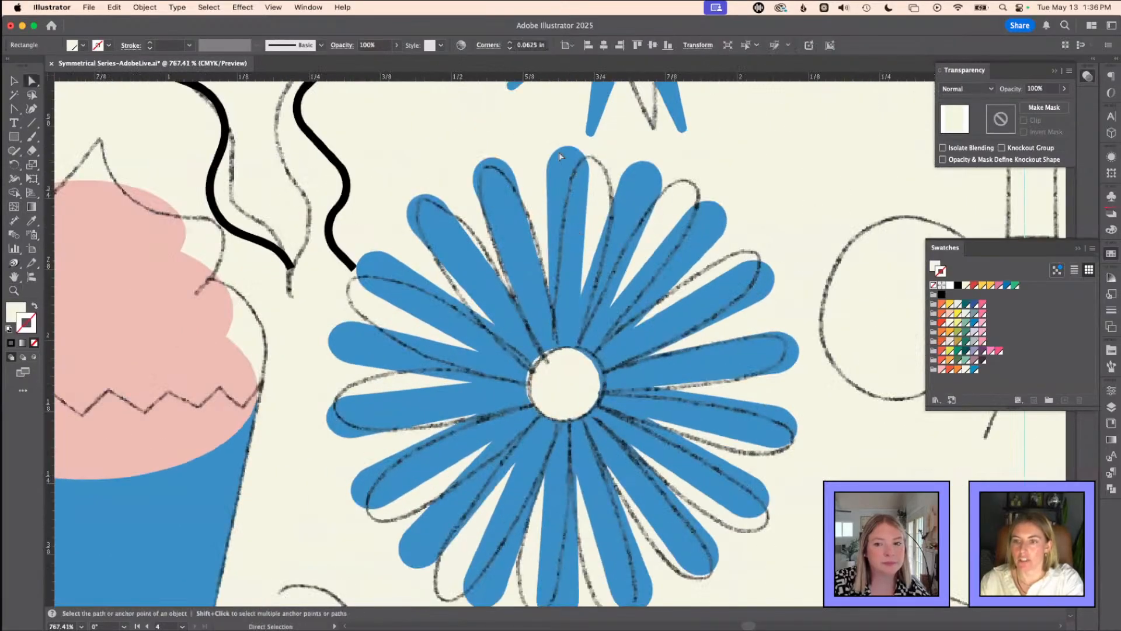
key("v")
left_click(576, 264)
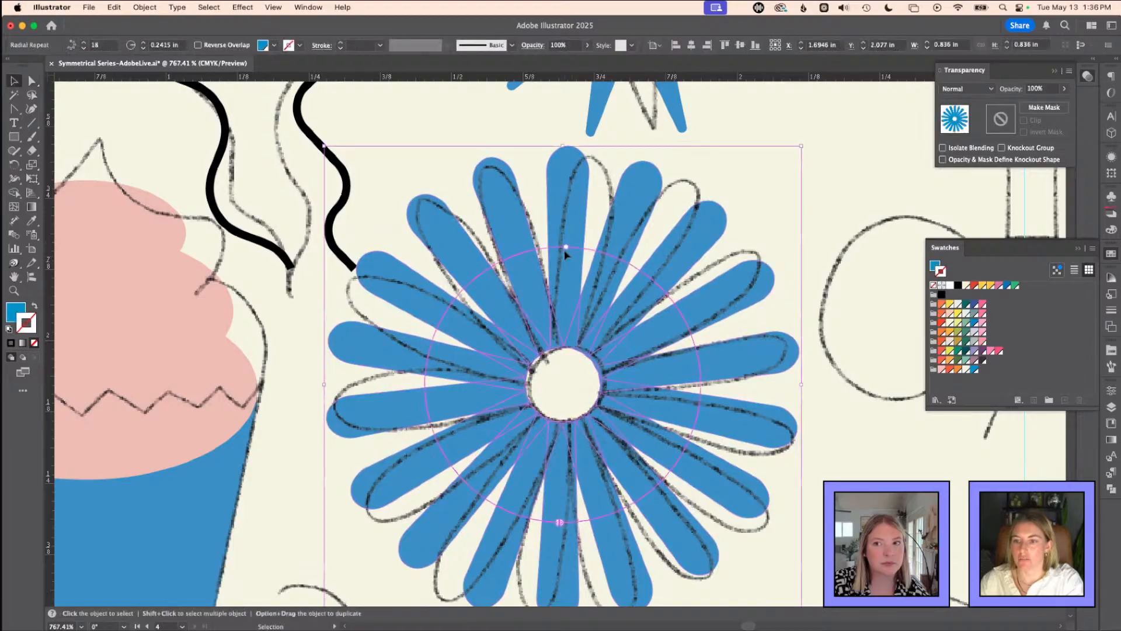
double_click(567, 200)
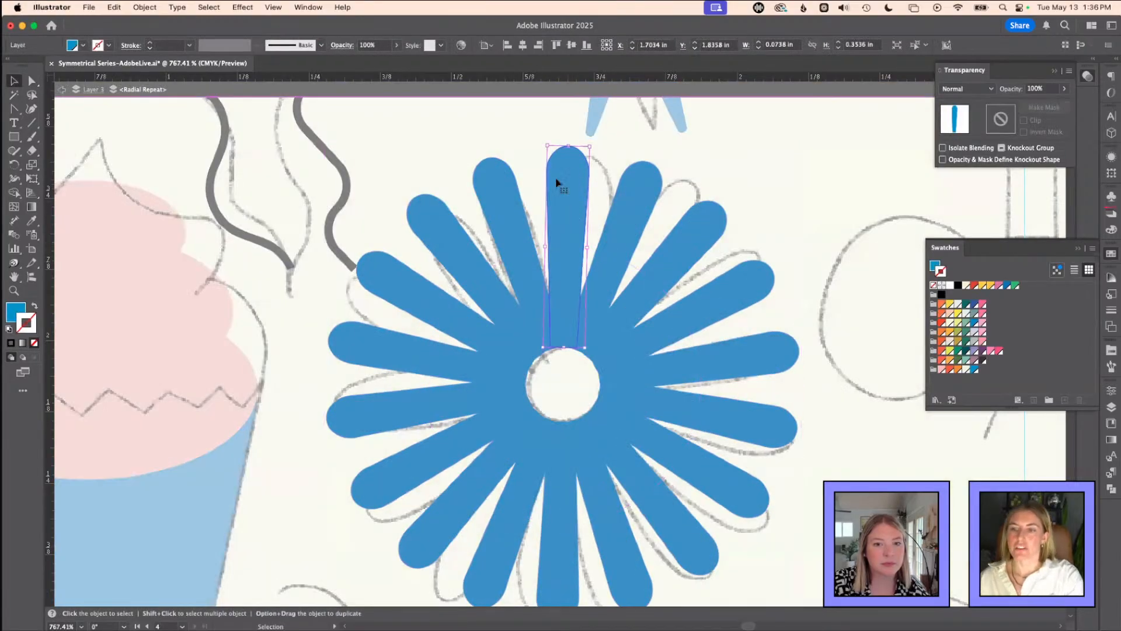
- Try an orange-red 1 pt stroke on the isolated petal and remove it again
left_click(32, 136)
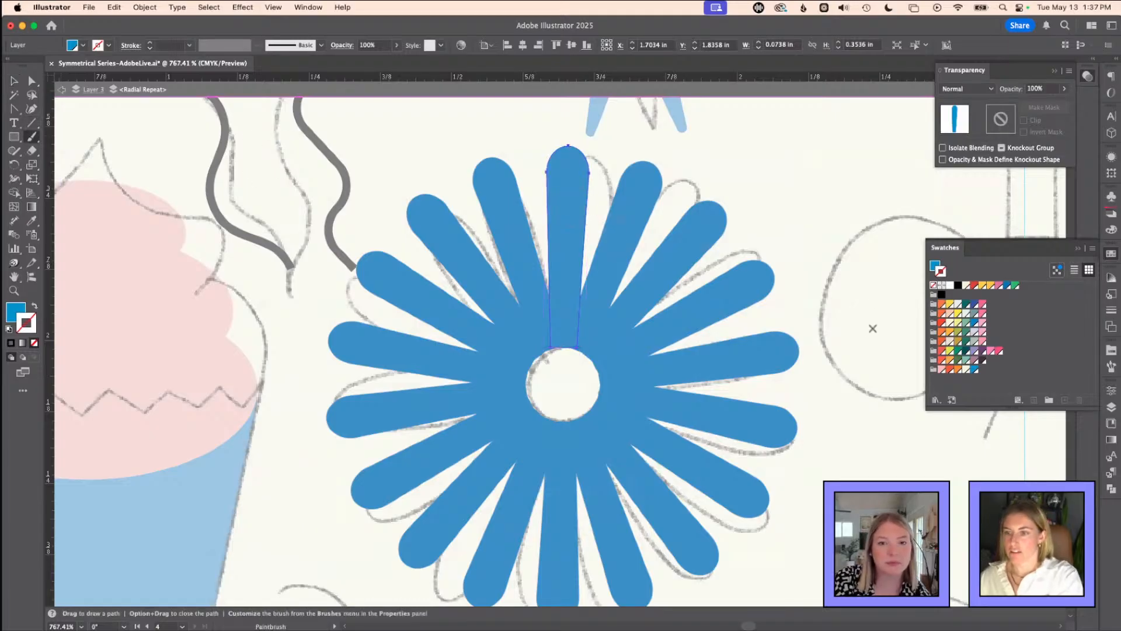
left_click(948, 369)
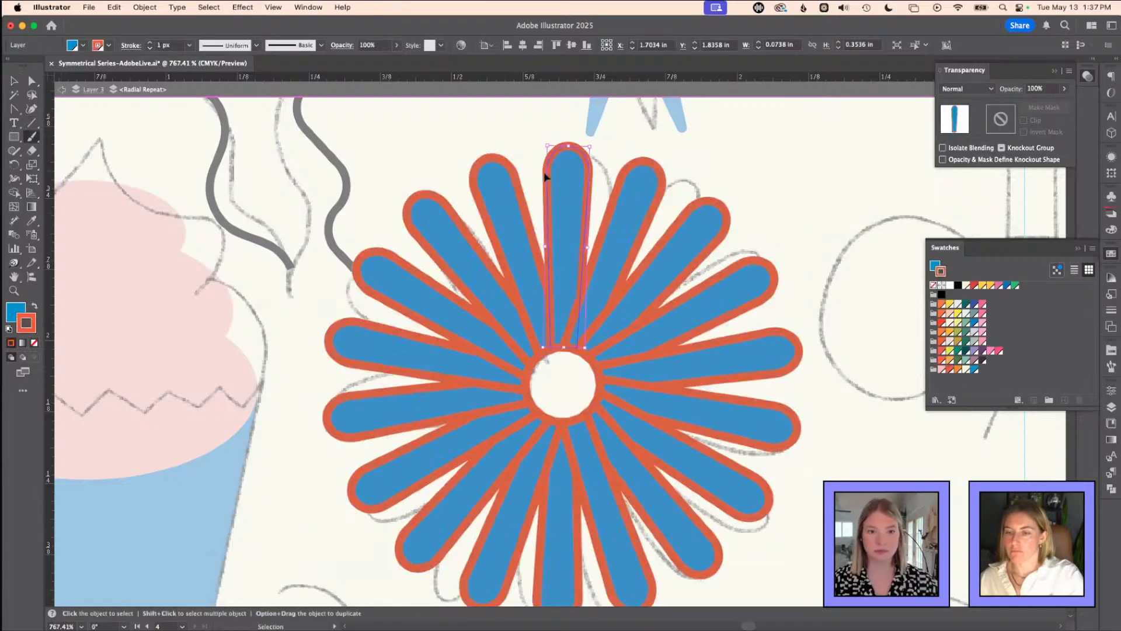
key("slash")
- Paint an orange-red wavy brush stroke down the isolated petal so it repeats around the daisy, and undo it
left_click(17, 310)
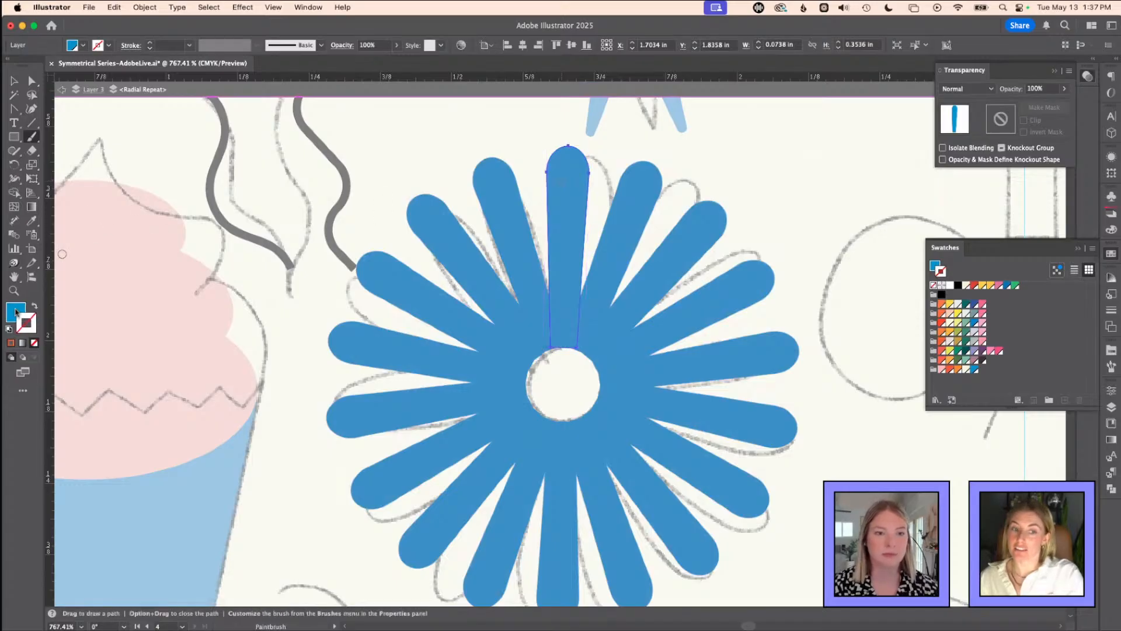
key("v")
left_click(18, 311)
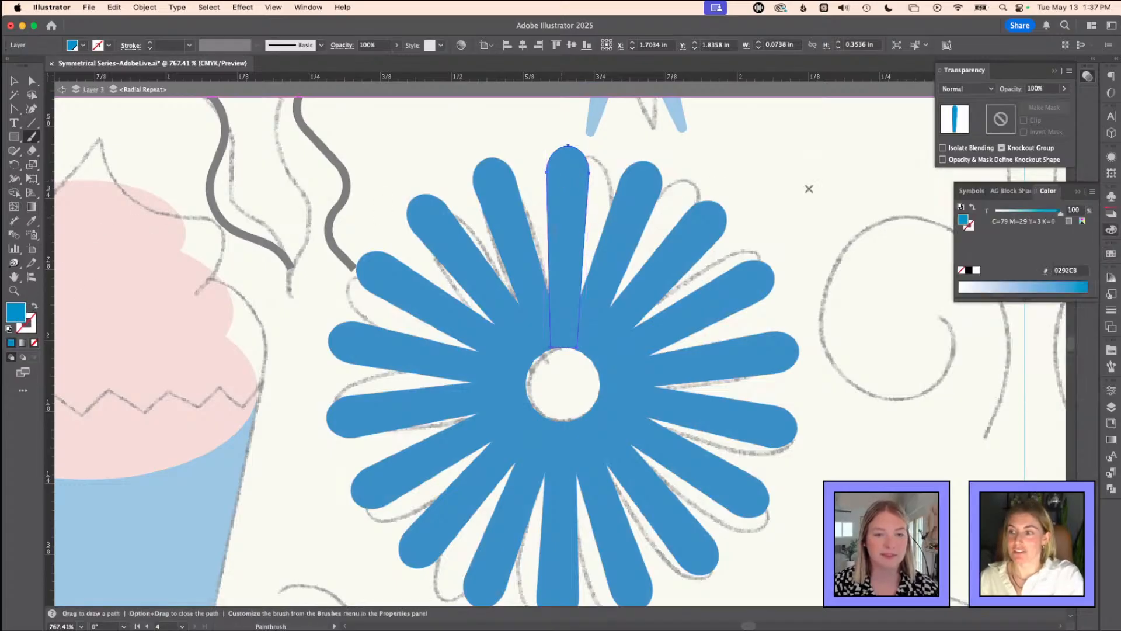
left_click(1111, 253)
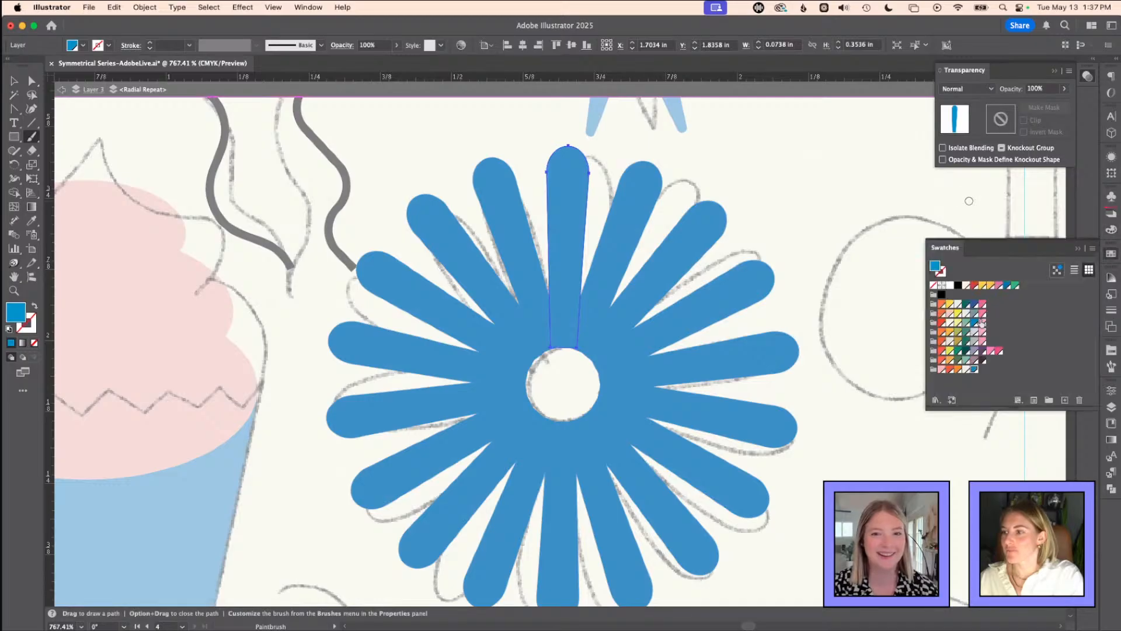
key("super+shift+a")
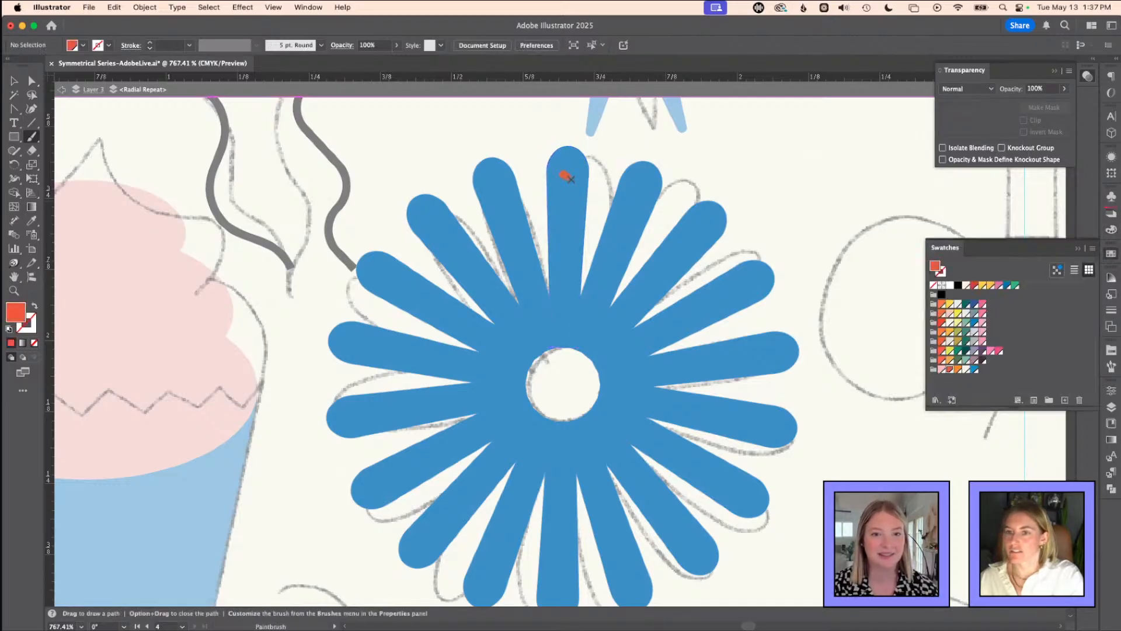
mouse_move(569, 176)
left_mouse_down()
mouse_move(554, 210)
mouse_move(562, 312)
left_mouse_up()
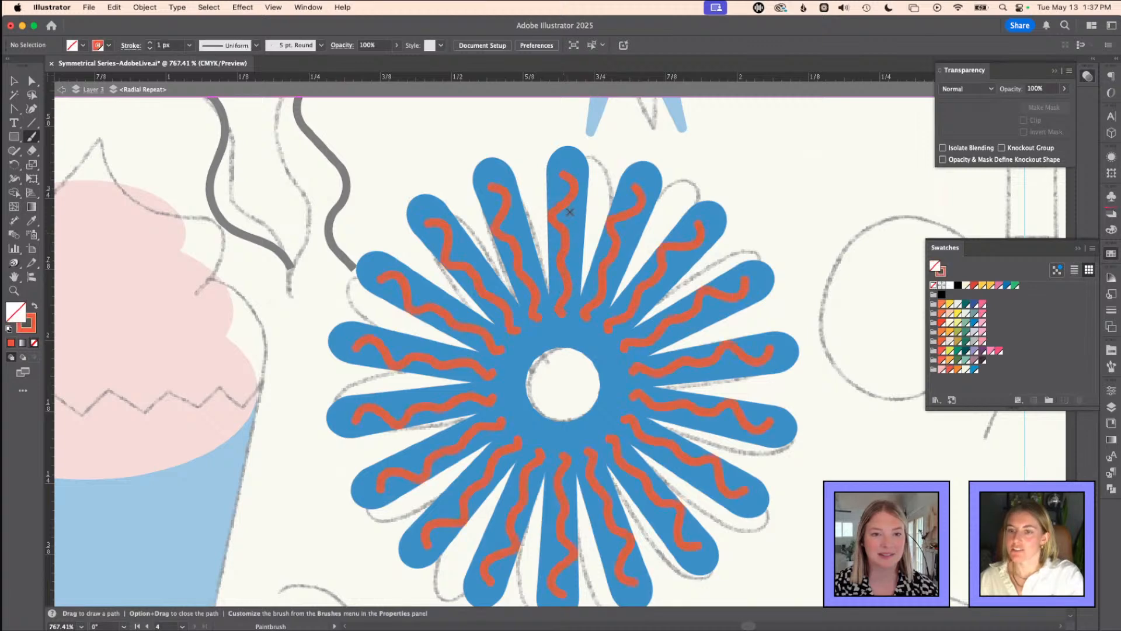
key("v")
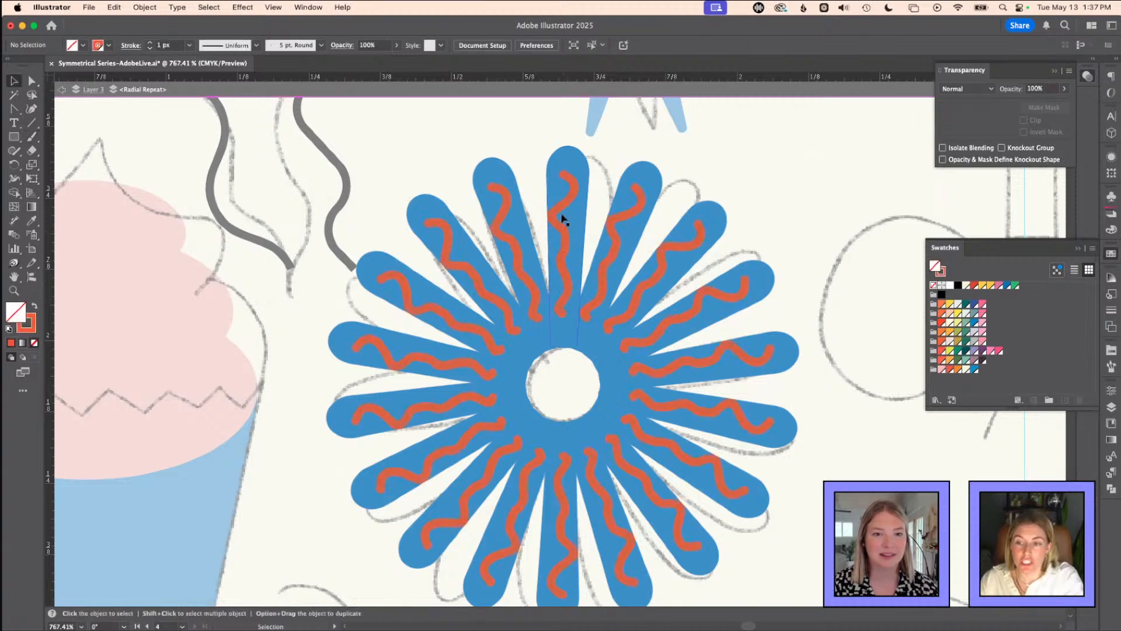
key("super+z")
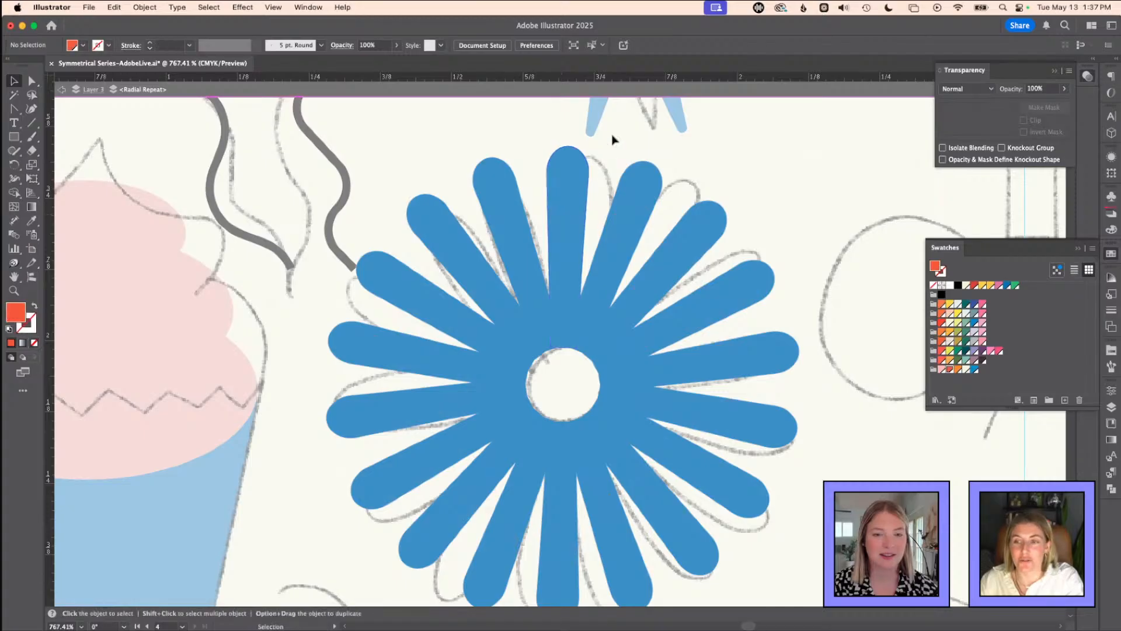
- Exit the isolation of the daisy's radial repeat and deselect the flower
key("a")
left_click(576, 187)
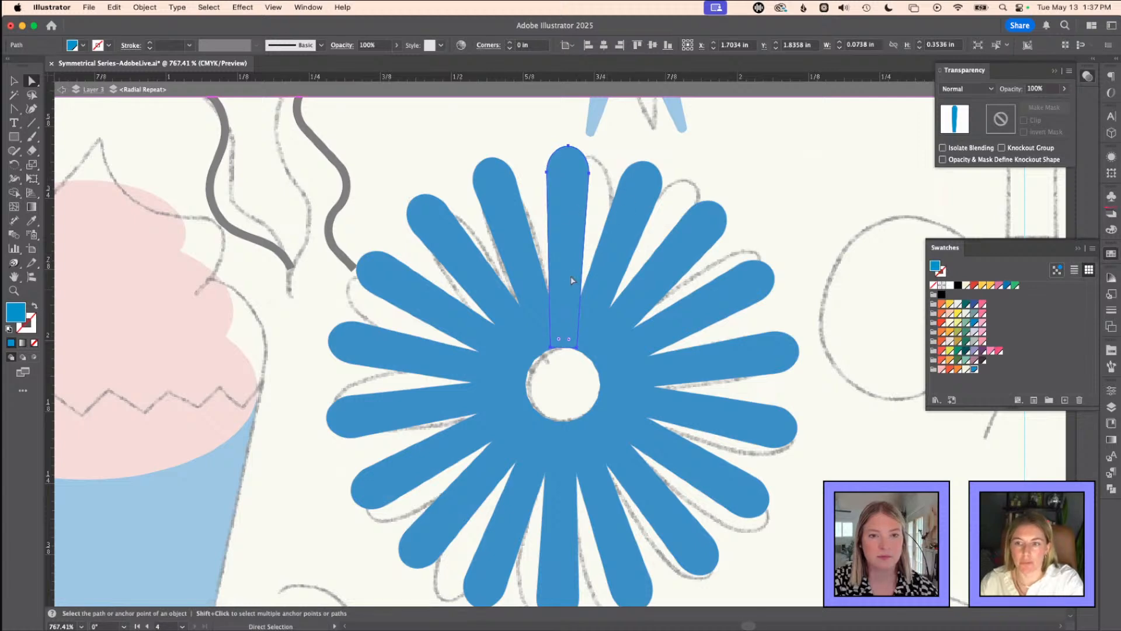
key("v")
double_click(721, 155)
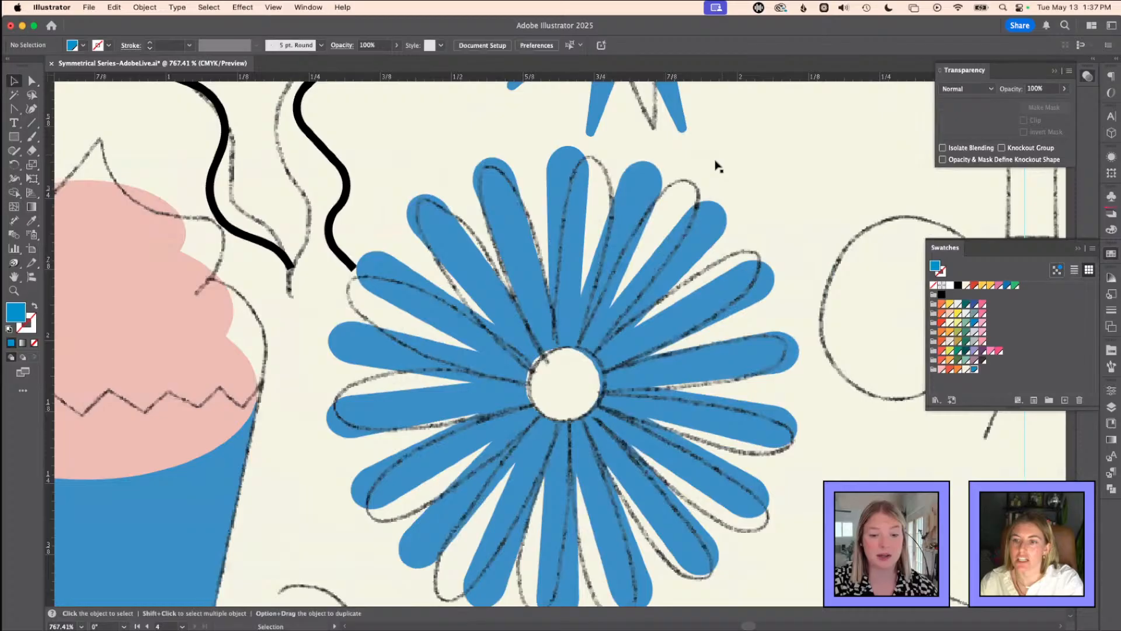
left_click(559, 201)
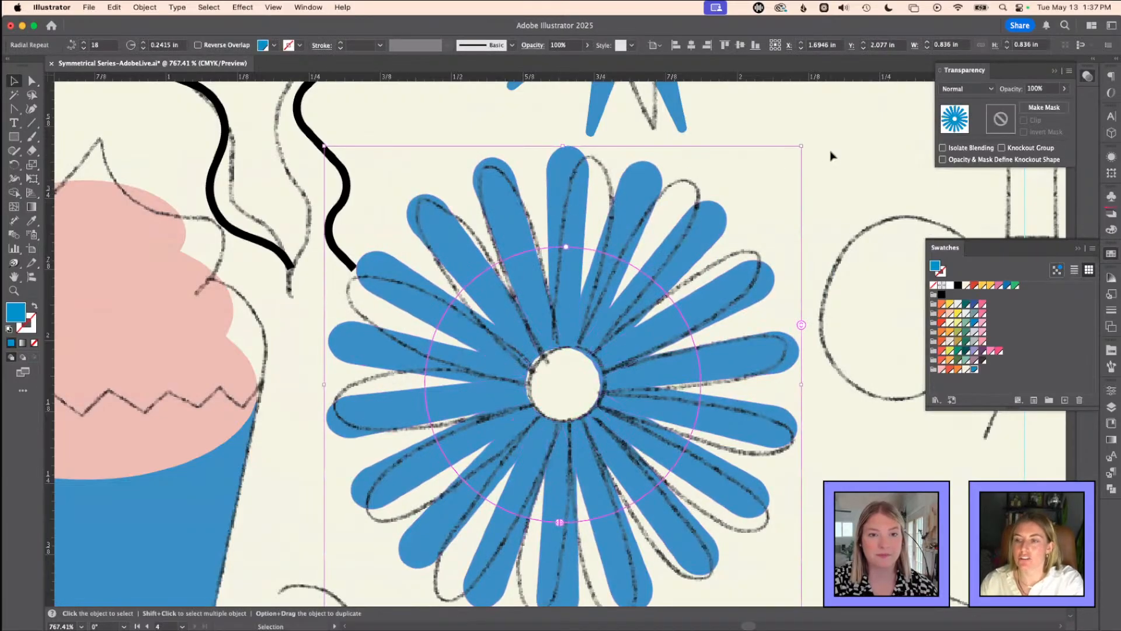
left_click(783, 293)
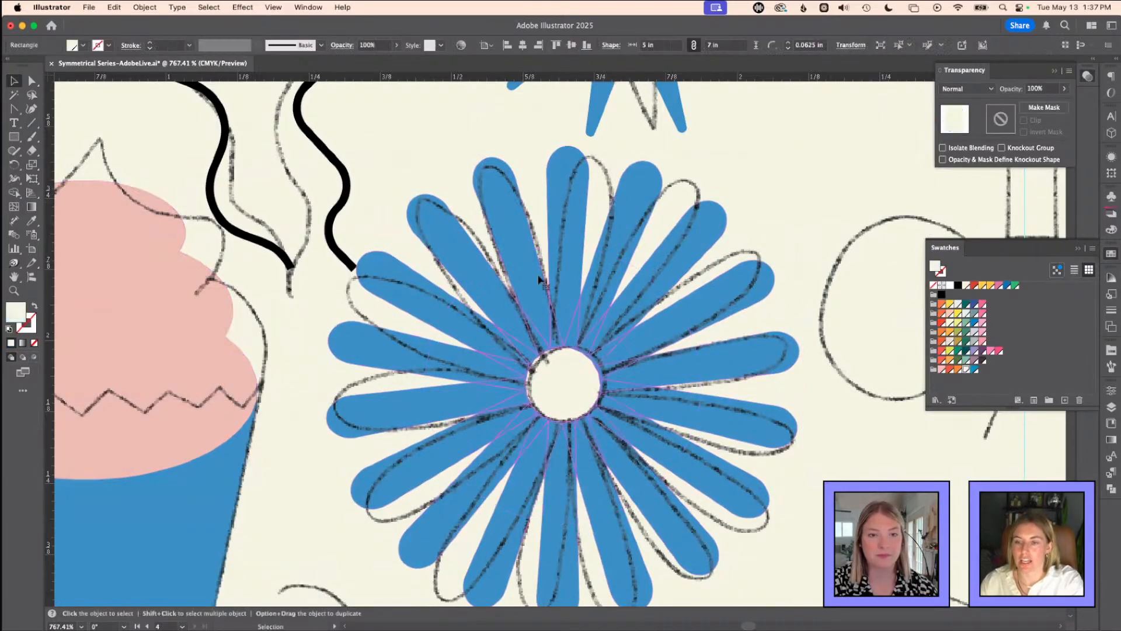
- Select the cupcake's pink frosting and switch to Draw Inside mode
left_click_drag(315, 320, 395, 318)
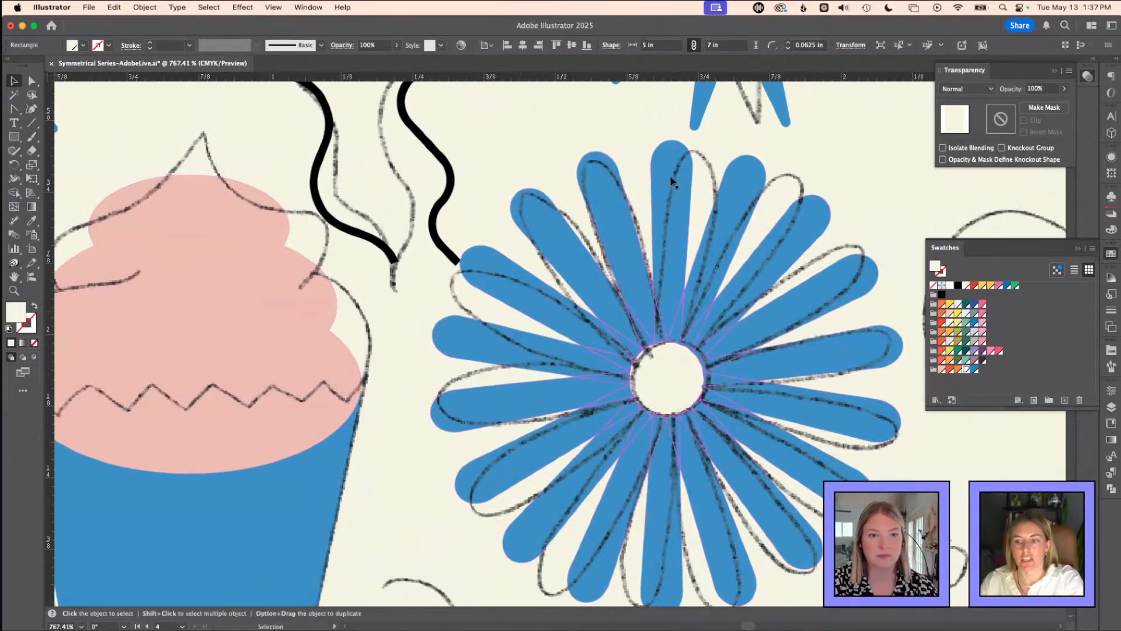
key("a")
left_click_drag(200, 320, 385, 324)
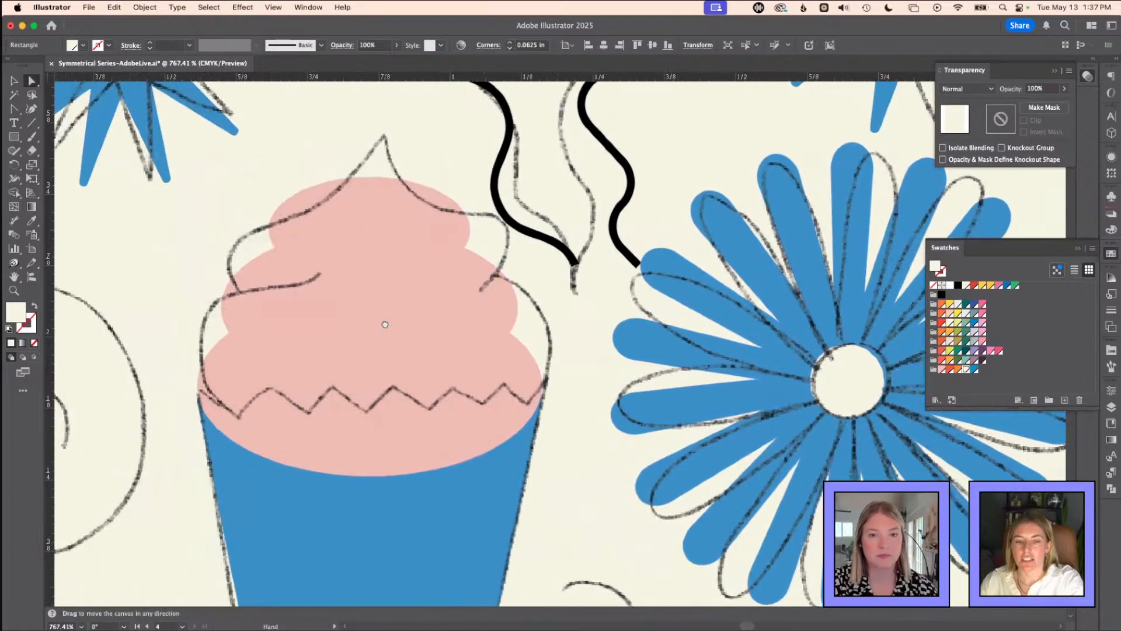
left_click(379, 329)
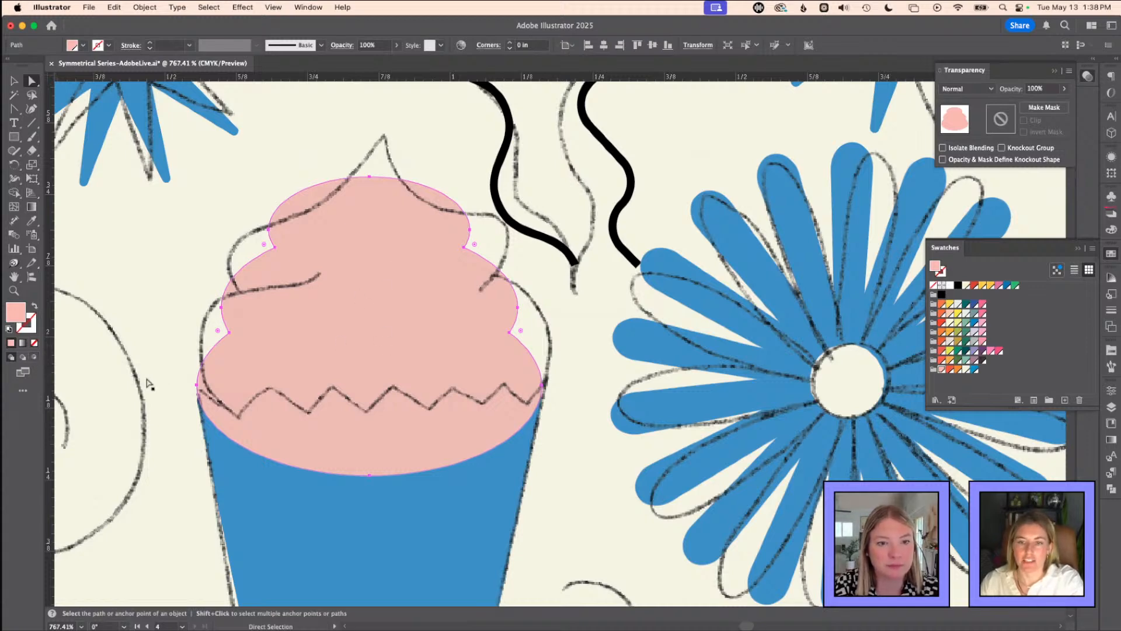
left_click(34, 358)
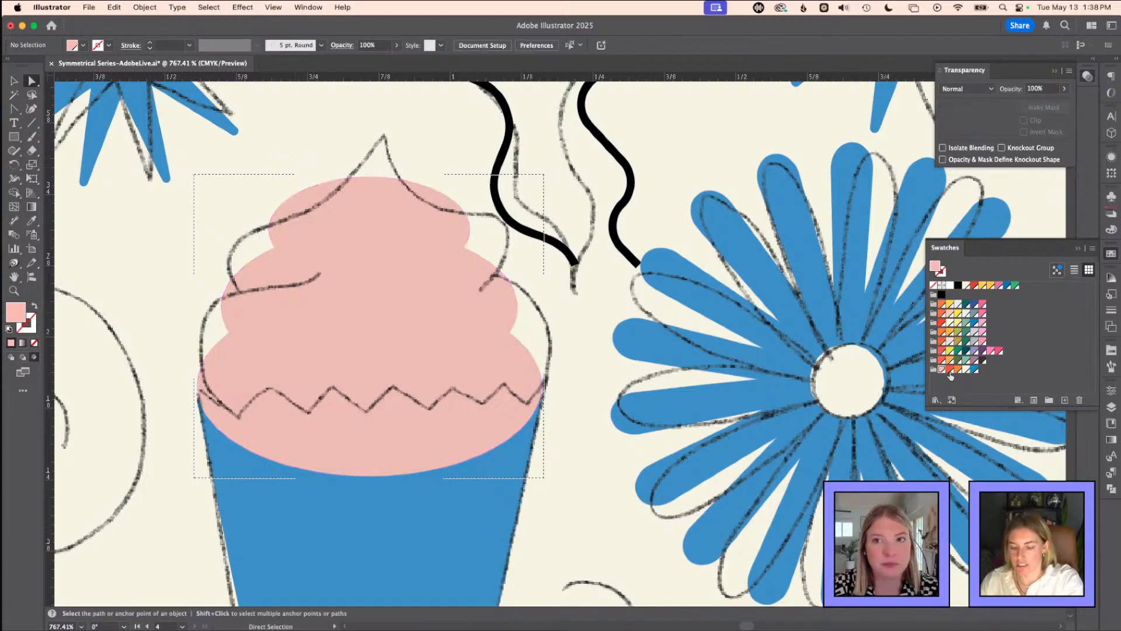
- Paint curved orange-red swirl strokes across the cupcake's frosting with the Paintbrush and undo them all
left_click(949, 370)
key("b")
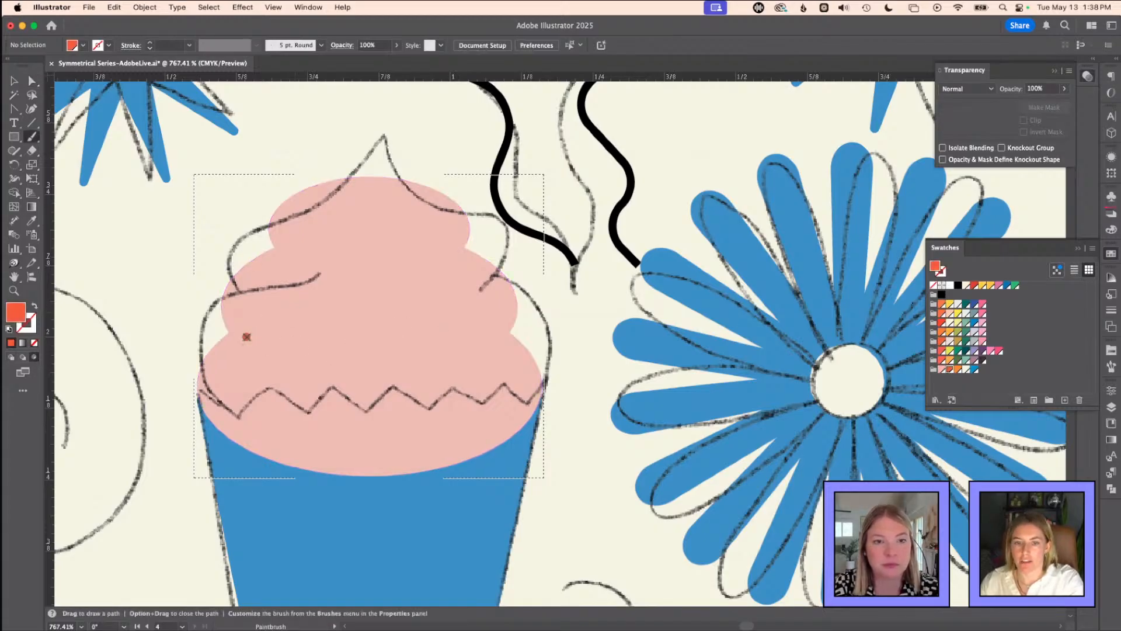
mouse_move(245, 337)
left_mouse_down()
mouse_move(350, 331)
mouse_move(389, 309)
left_mouse_up()
left_click_drag(213, 228, 355, 269)
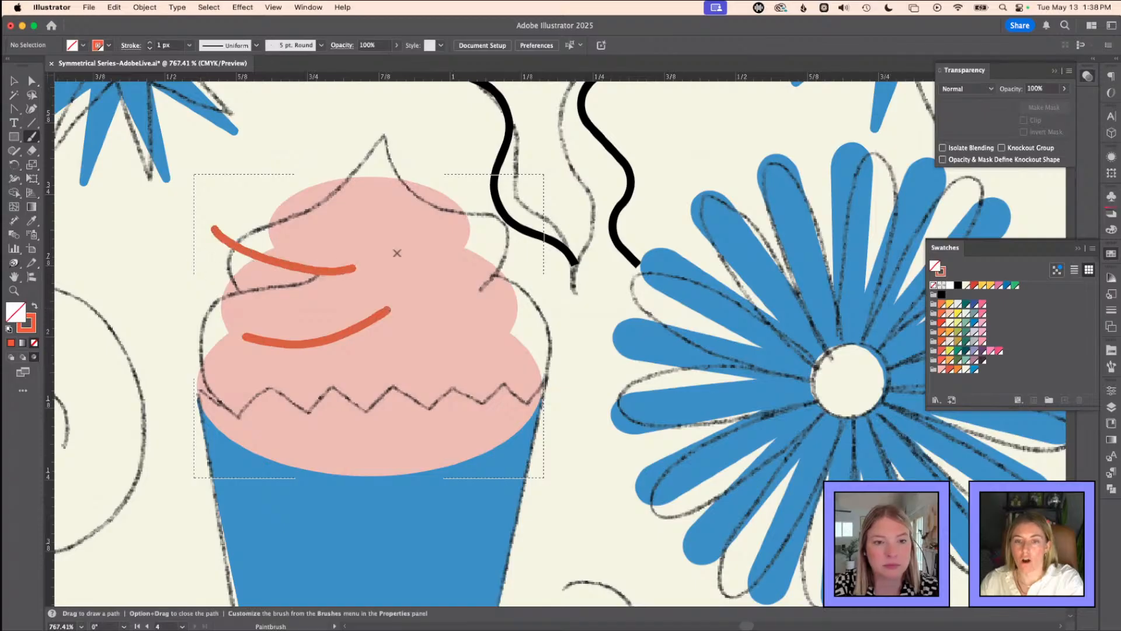
left_click_drag(257, 256, 431, 229)
mouse_move(280, 203)
left_mouse_down()
mouse_move(378, 226)
mouse_move(438, 218)
left_mouse_up()
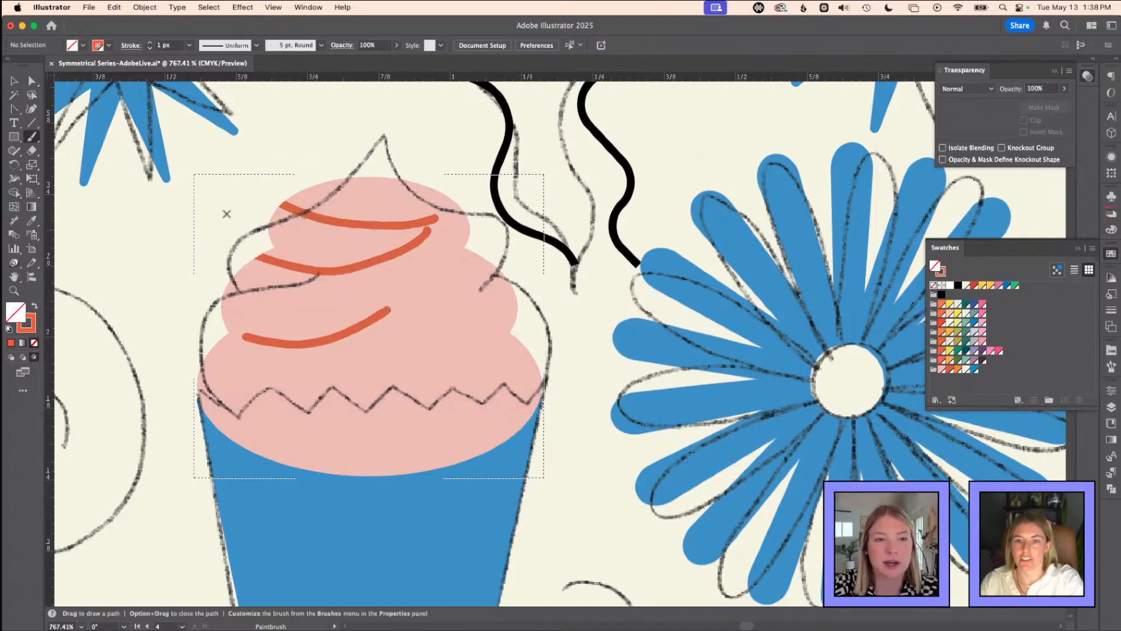
key("super+z")
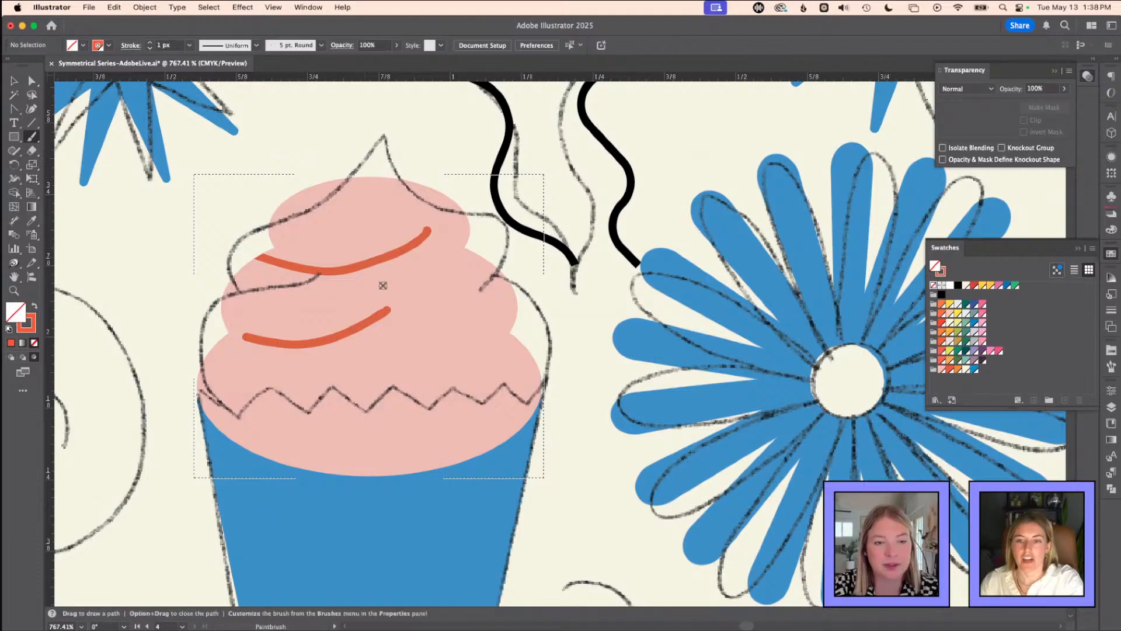
key("super+z")
key("super+z")
key("super+z")
- Leave Draw Inside mode and exit the isolation of the background rectangle and its layer
key("v")
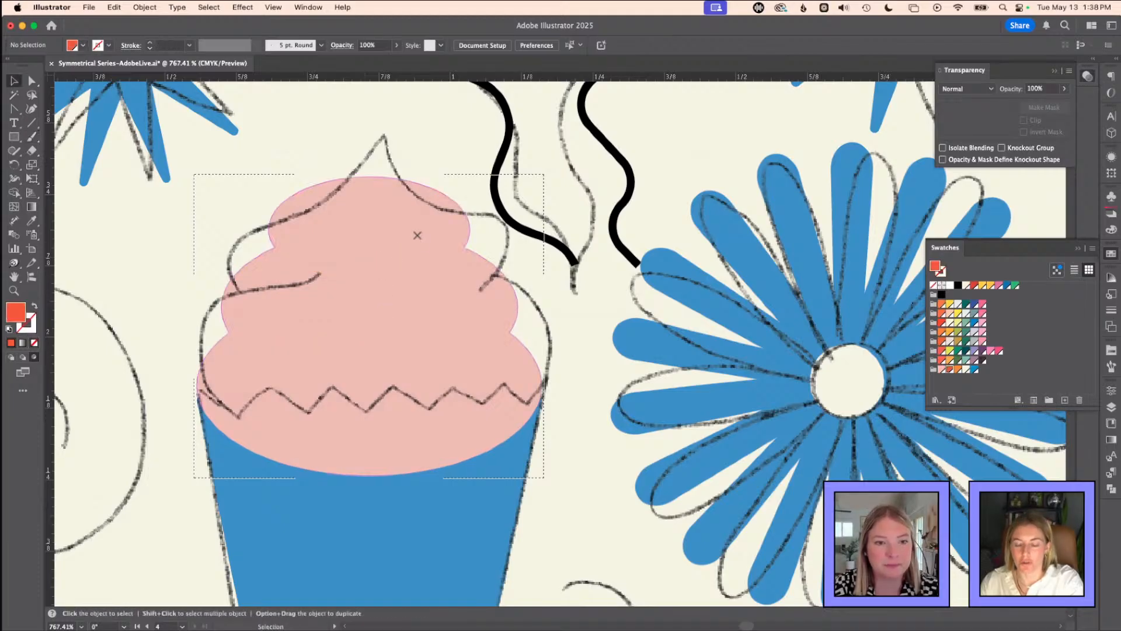
double_click(516, 137)
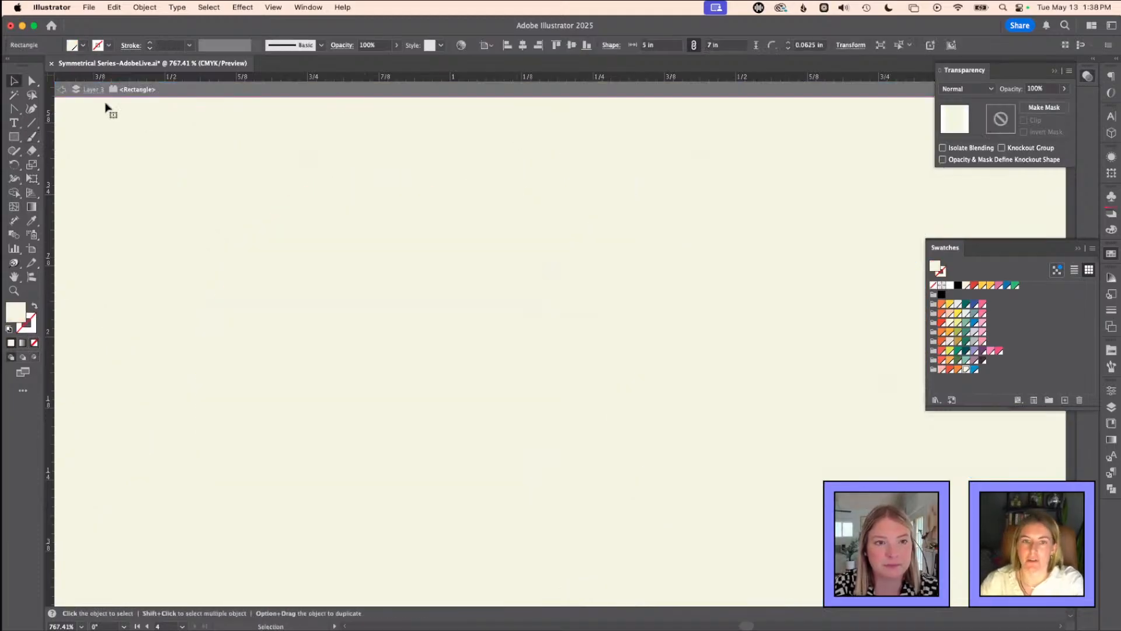
left_click(61, 89)
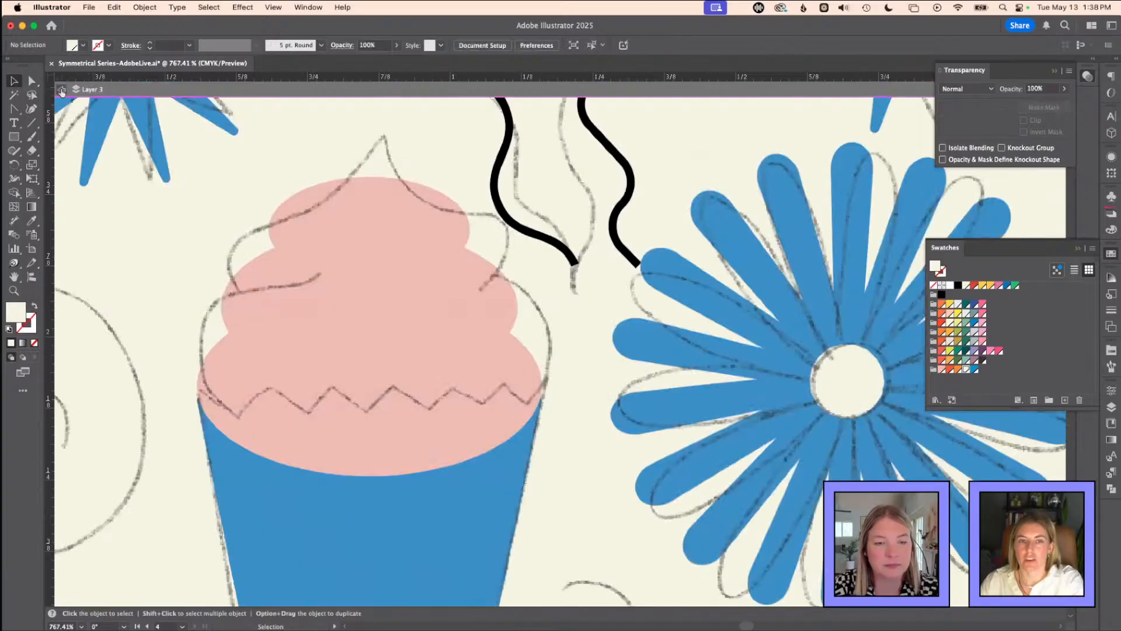
left_click(61, 89)
- Unlock the sketch layer, Layer 2, and target its artwork
key("super+minus")
key("super+minus")
key("super+minus")
key("super+minus")
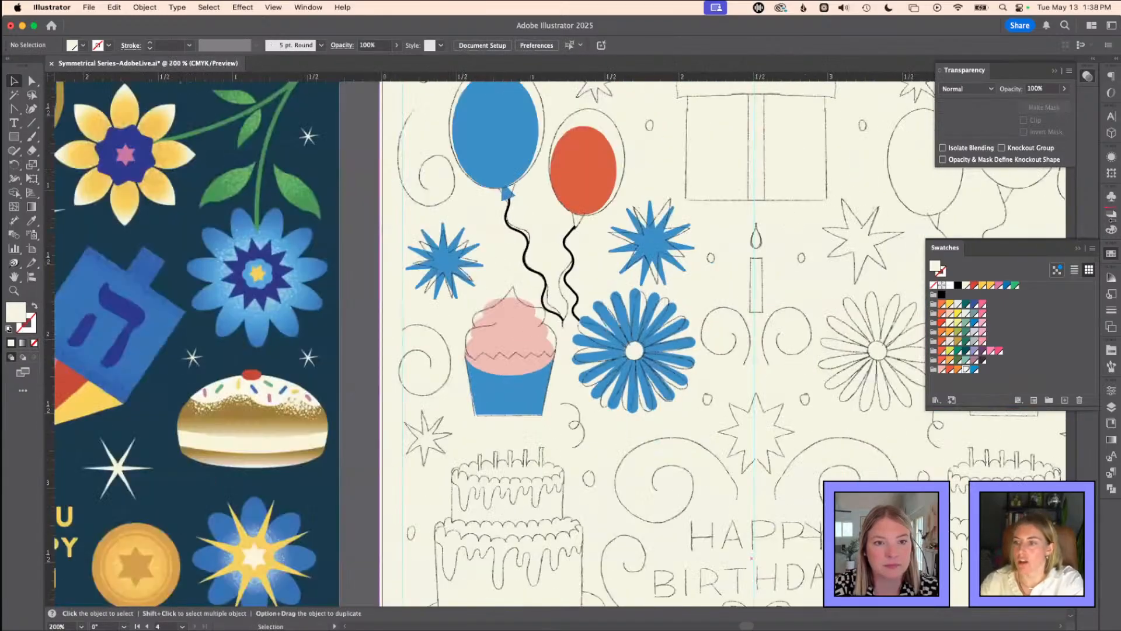
left_click(1112, 407)
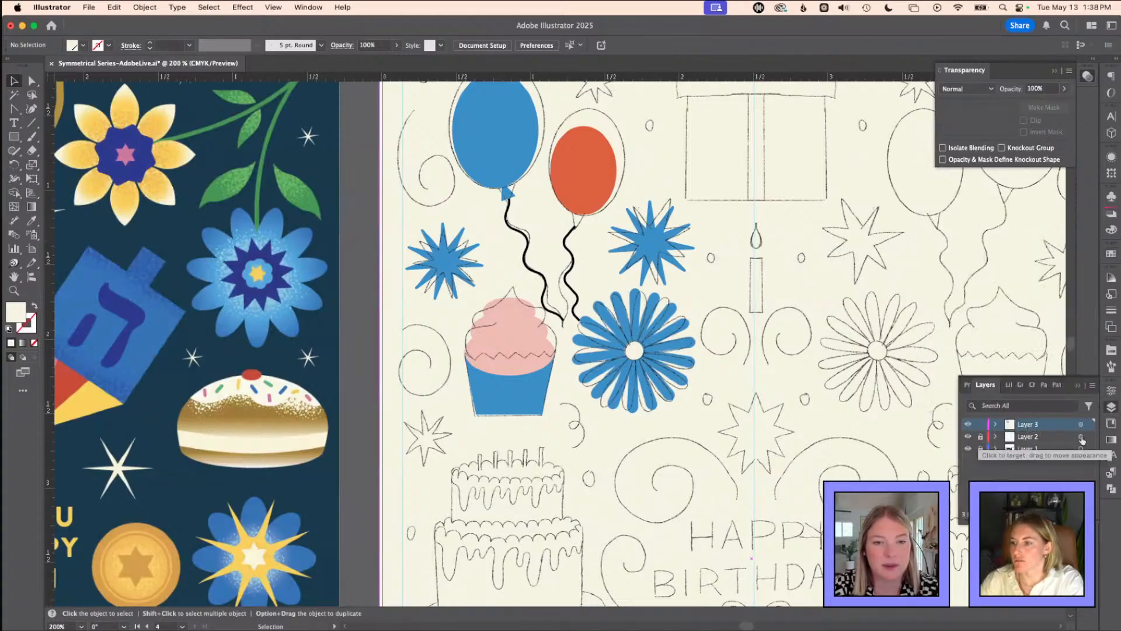
left_click(981, 436)
left_click(1081, 436)
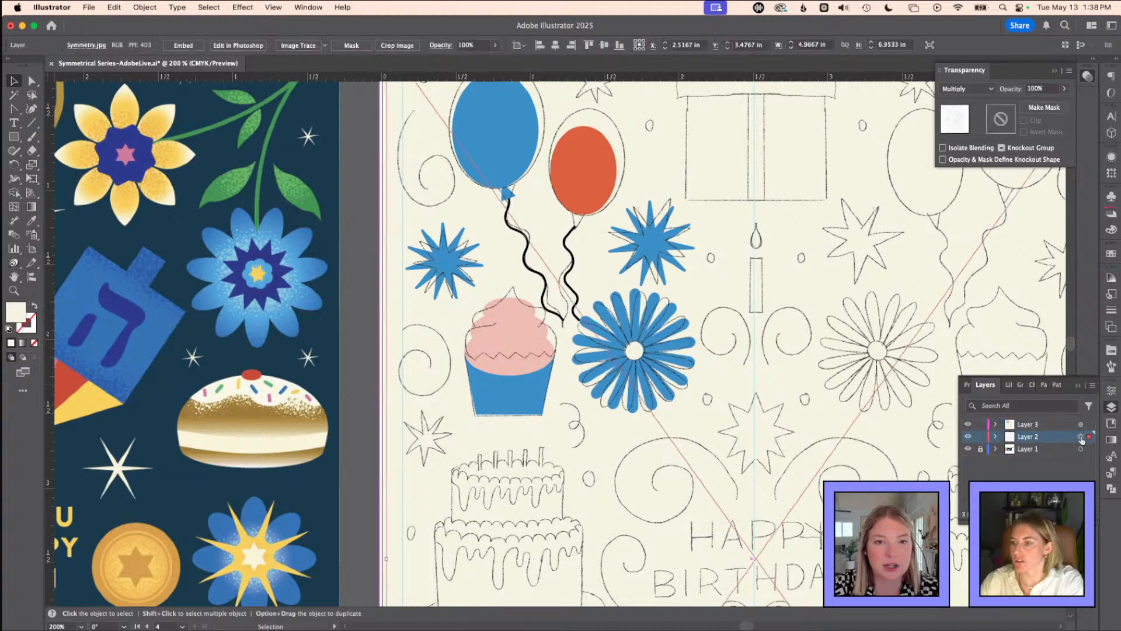
- Set the sketch's opacity to 70%, reduce it further to 30%, and lock Layer 2 again
left_click(1050, 88)
type("70")
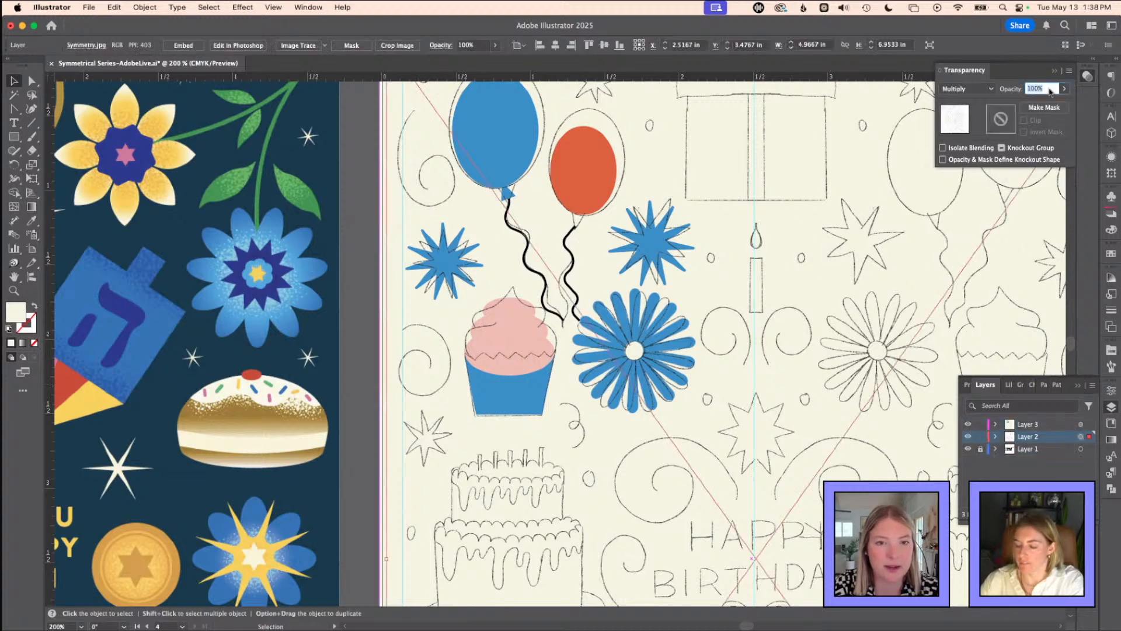
key("Return")
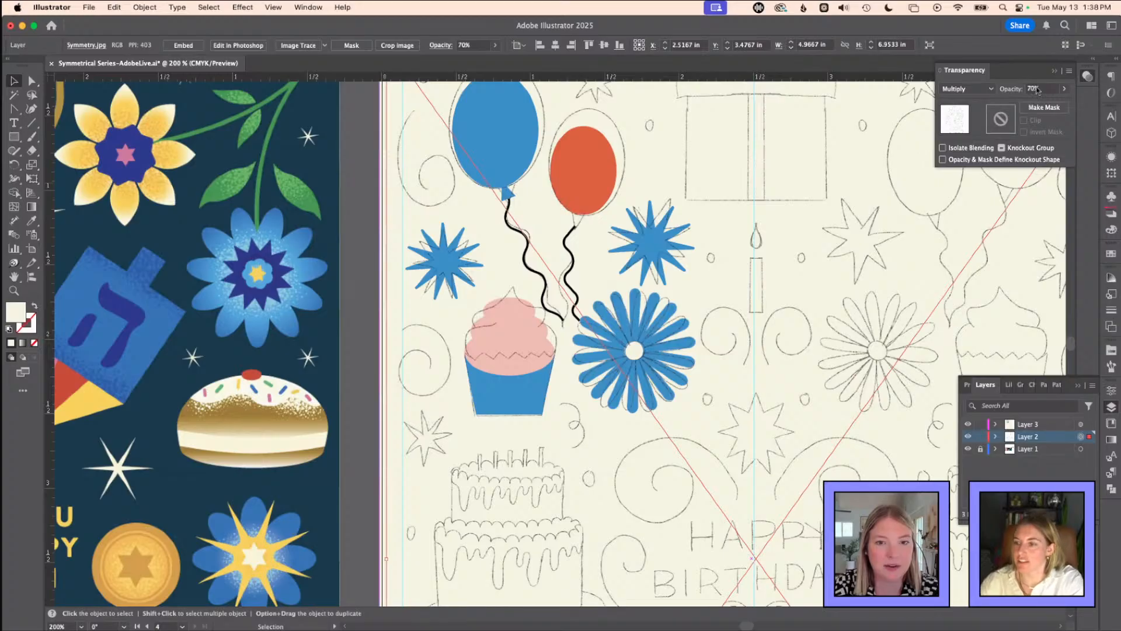
double_click(1035, 88)
type("30")
key("Return")
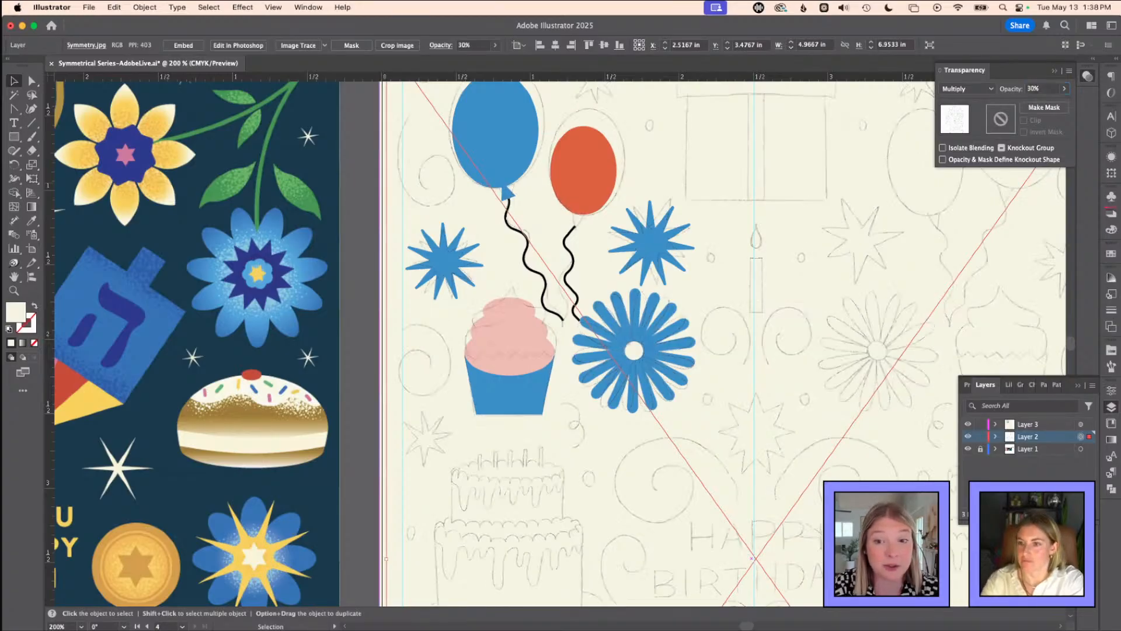
left_click(981, 436)
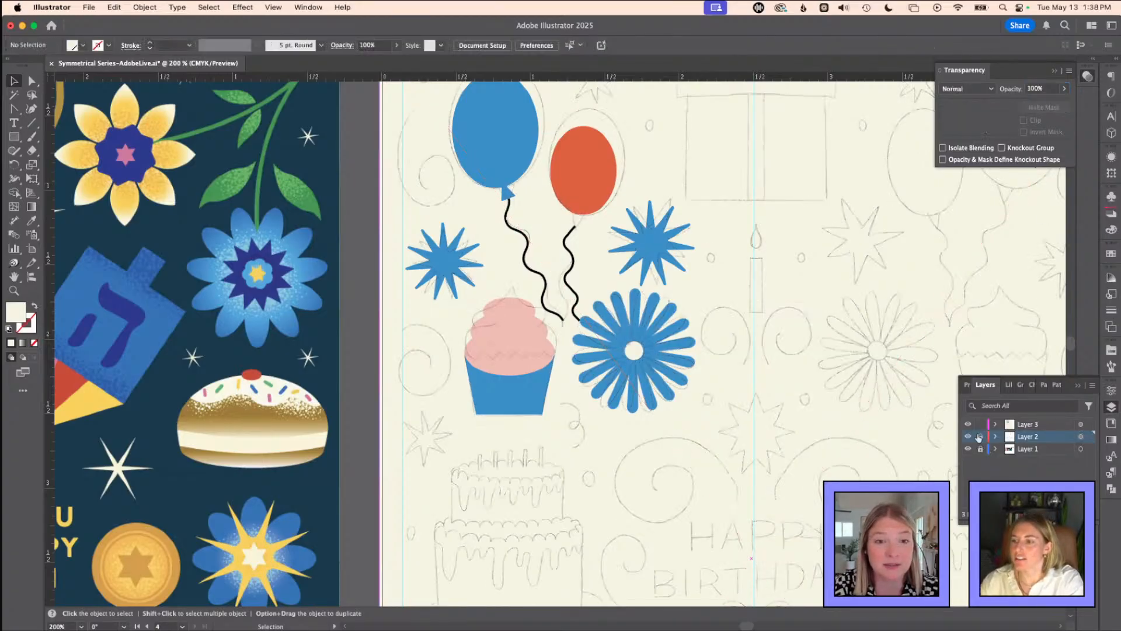
left_click(980, 448)
key("space")
left_click_drag(770, 445, 535, 405)
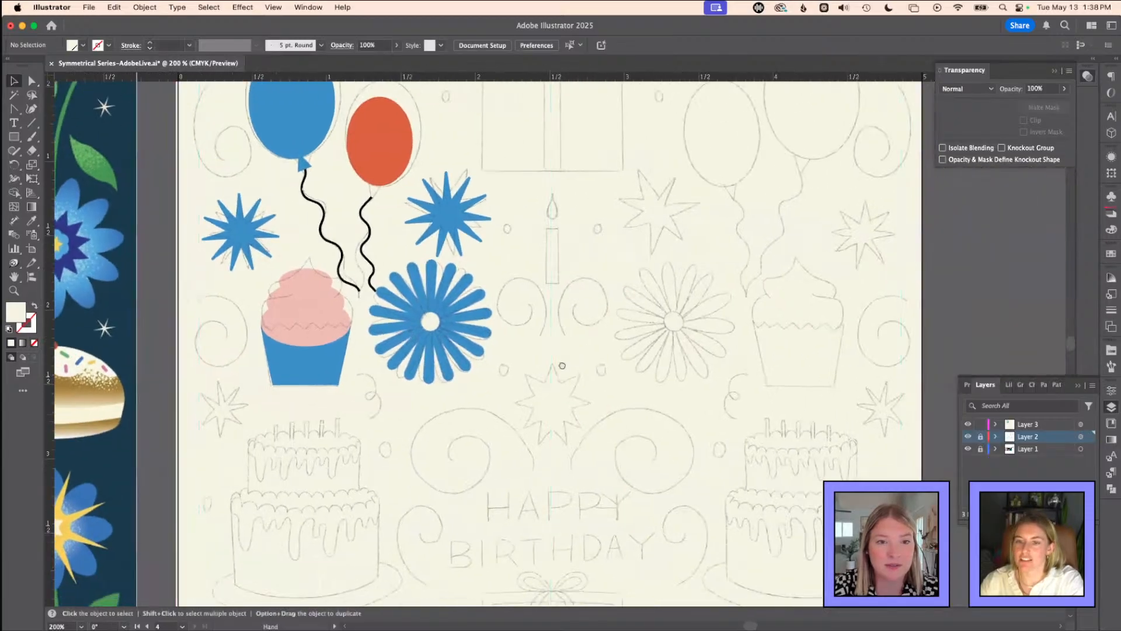
left_click_drag(561, 365, 548, 425)
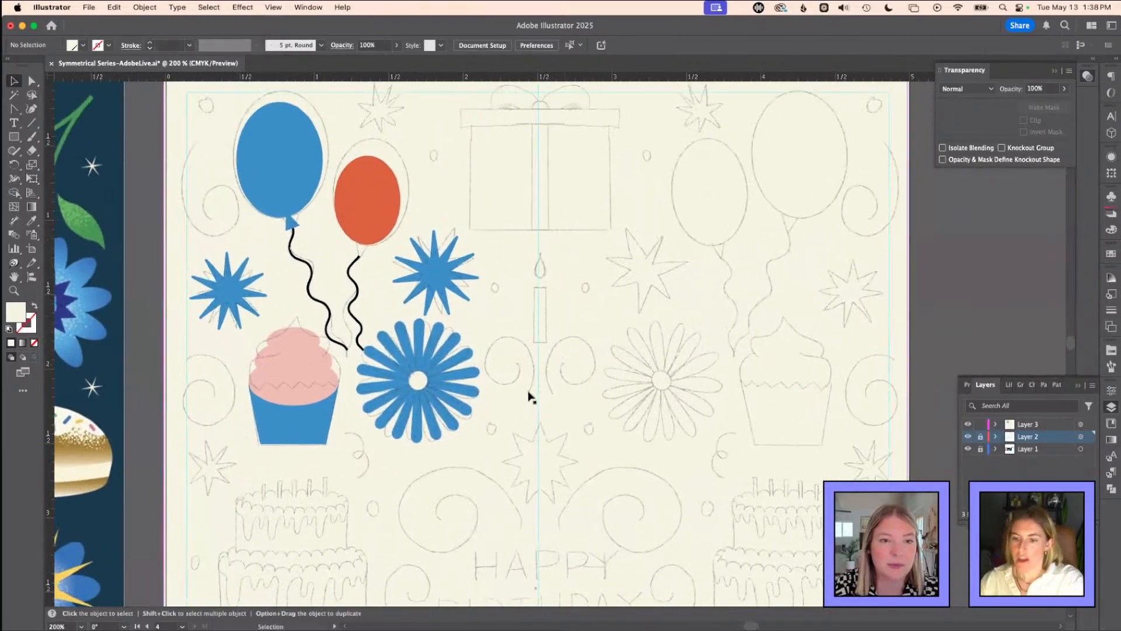
scroll(536, 465, "down", 1)
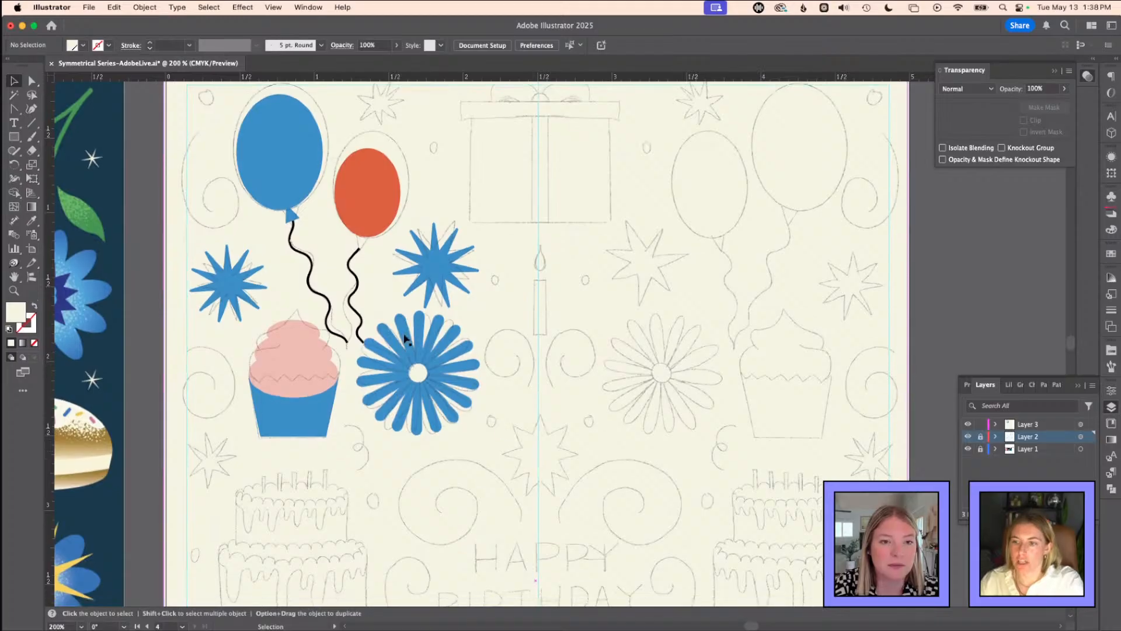
- Duplicate the small blue star beside the balloon strings onto the sketched star above the orange-red balloon
left_click(426, 272)
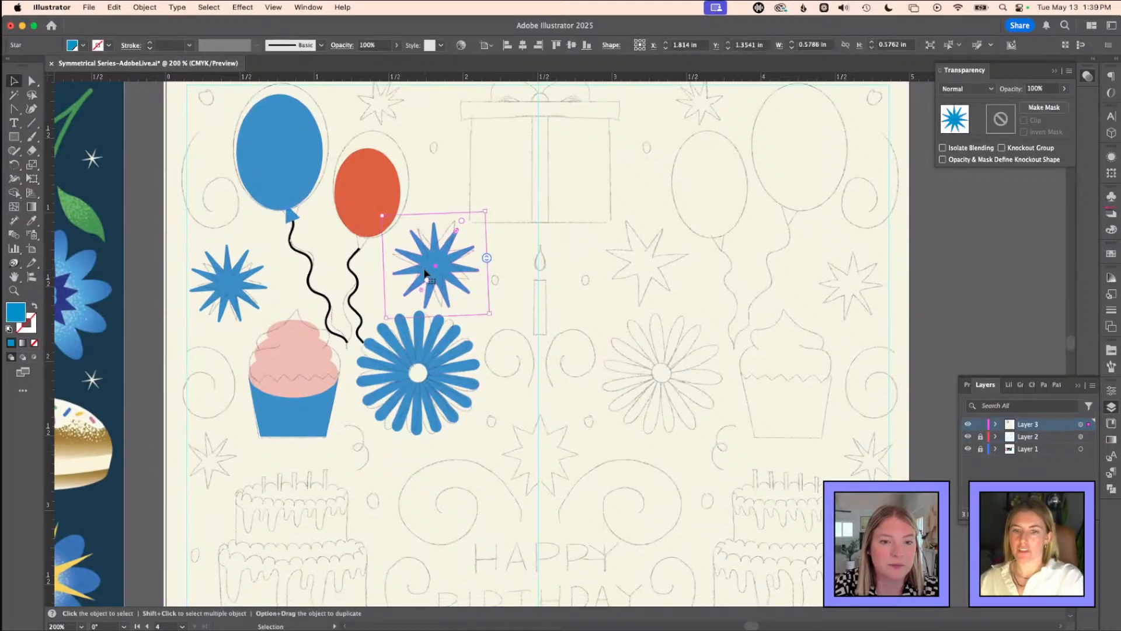
left_click(234, 286)
scroll(549, 274, "up", 2)
scroll(549, 274, "up", 3)
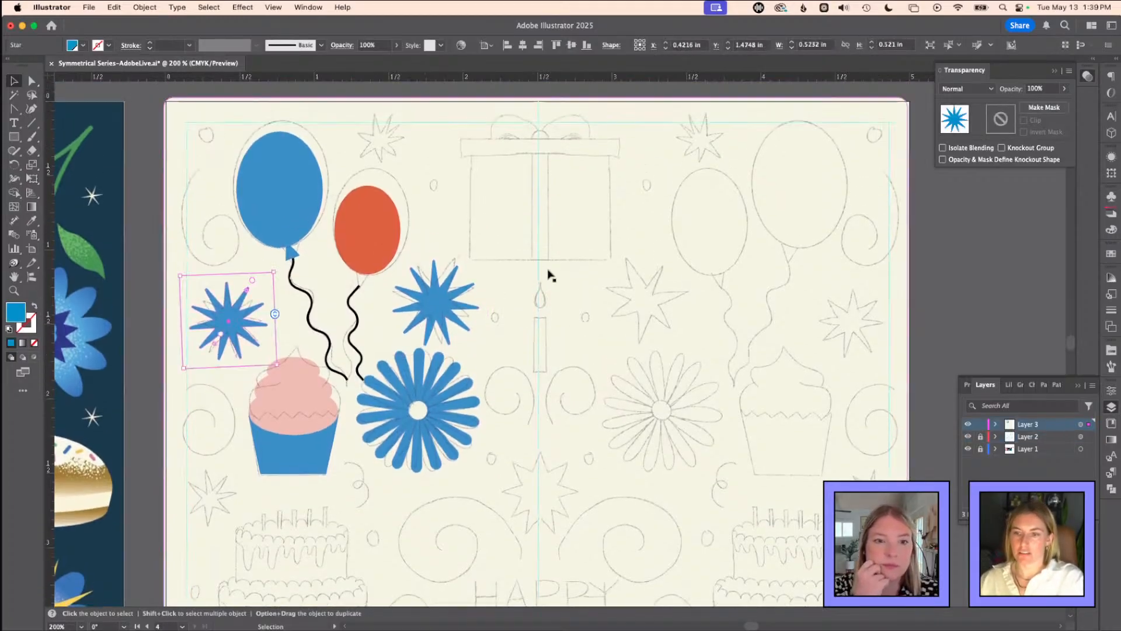
key("z")
left_click_drag(381, 122, 454, 157)
key("v")
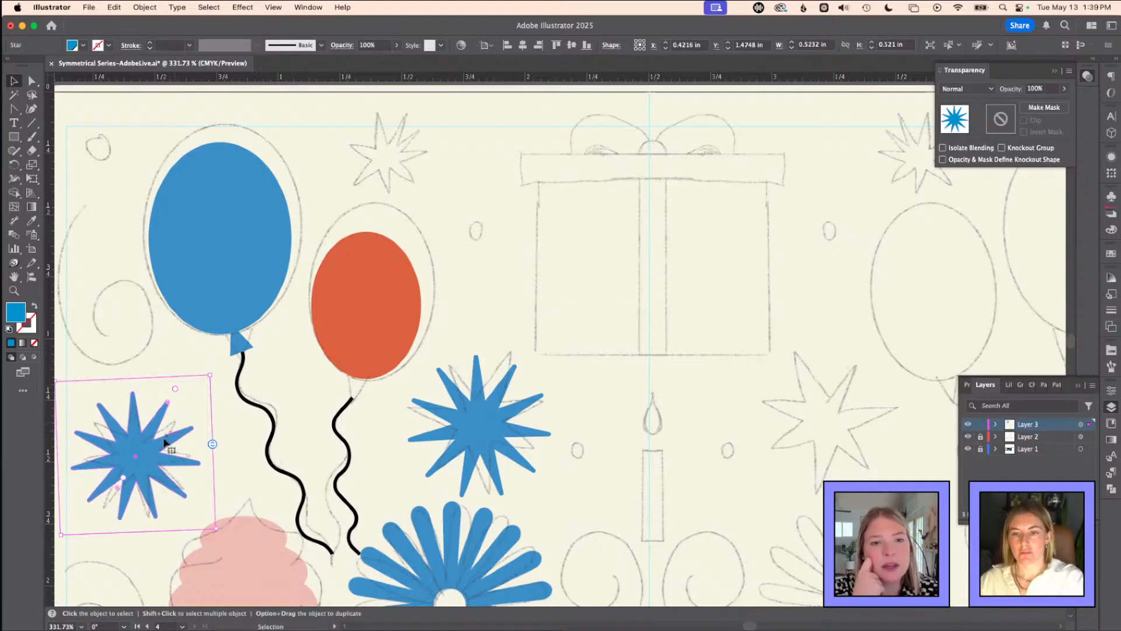
left_click_drag(141, 461, 388, 150)
- Scale the duplicated star uniformly to 80% and repeat the scaling until it roughly fits the sketched star
key("s")
left_click(389, 150, "alt")
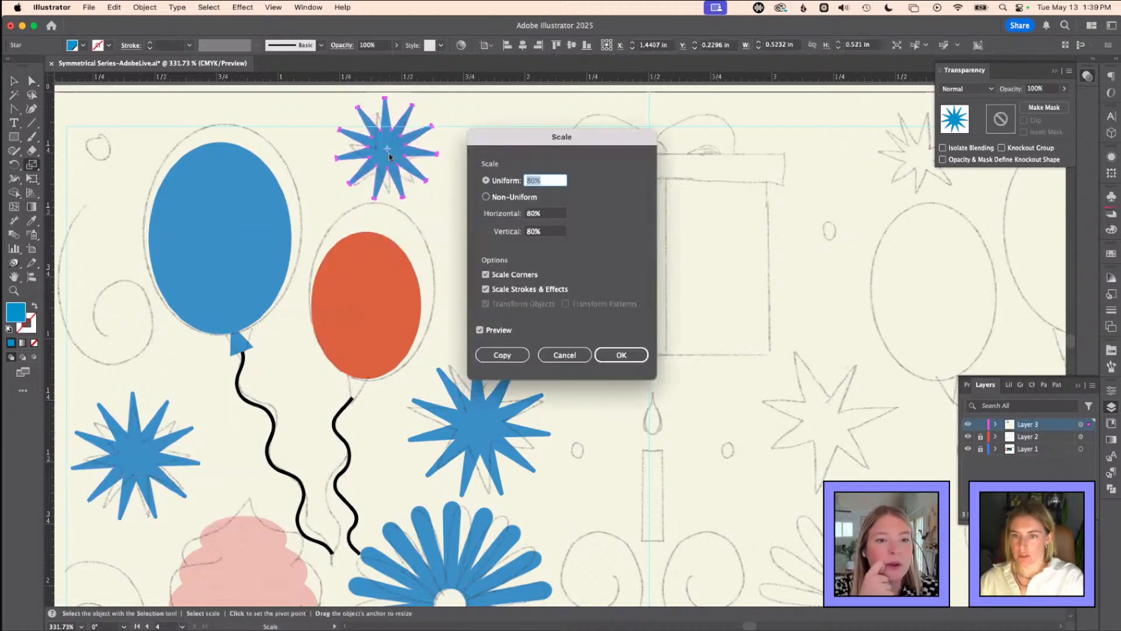
key("Return")
key("super+d")
key("super+d")
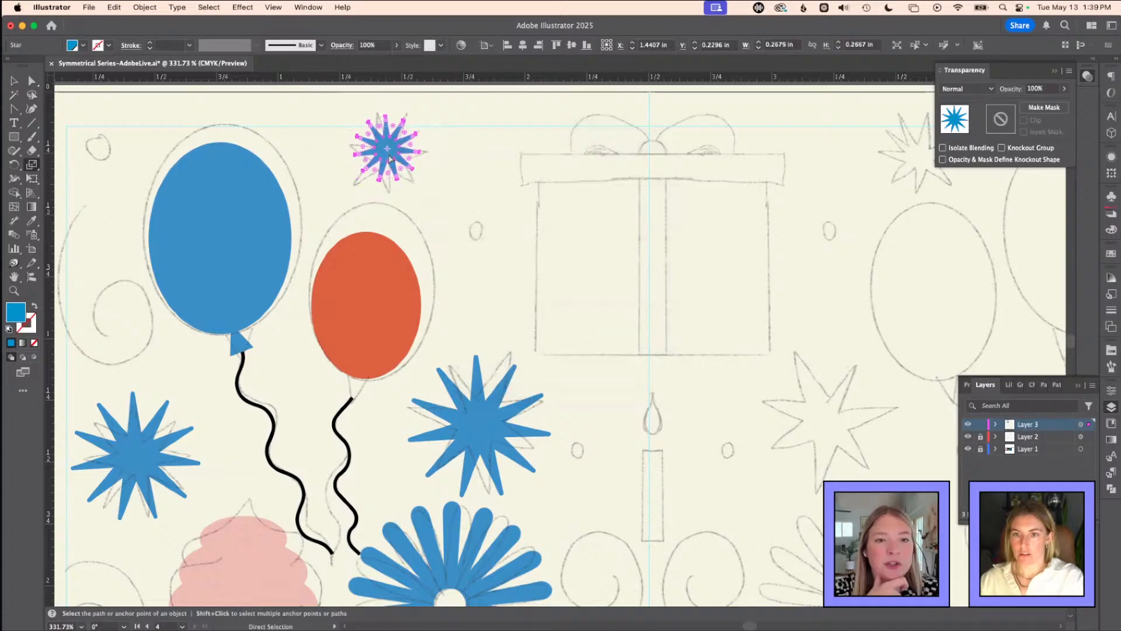
- Reduce the small star to eight points and shift it slightly down and toward the blue balloon
key("a")
key("v")
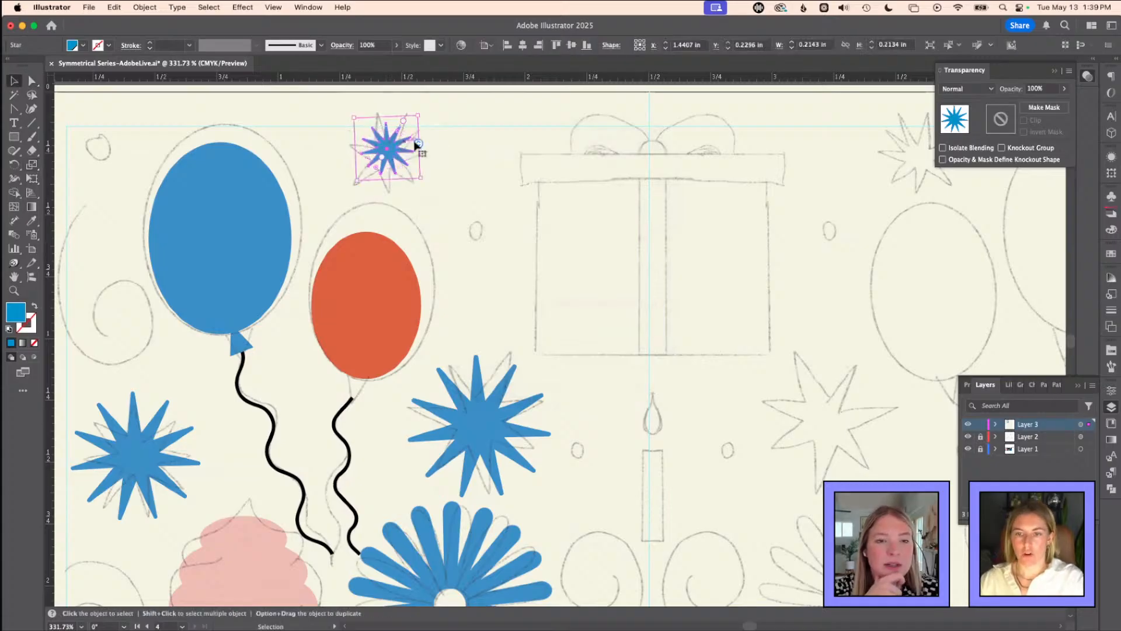
left_click_drag(418, 139, 370, 171)
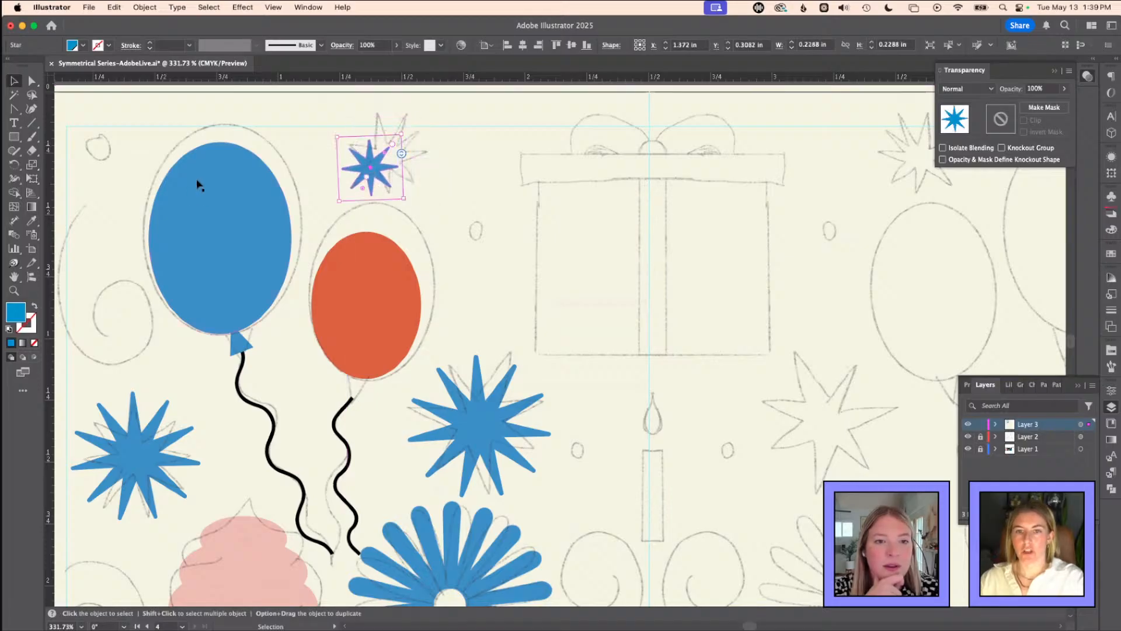
- Cut the HAVE YOURSELF A VERY MERRY CHRISTMAS text from Layer 1 and paste it in place on Layer 3
scroll(197, 180, "down", 5)
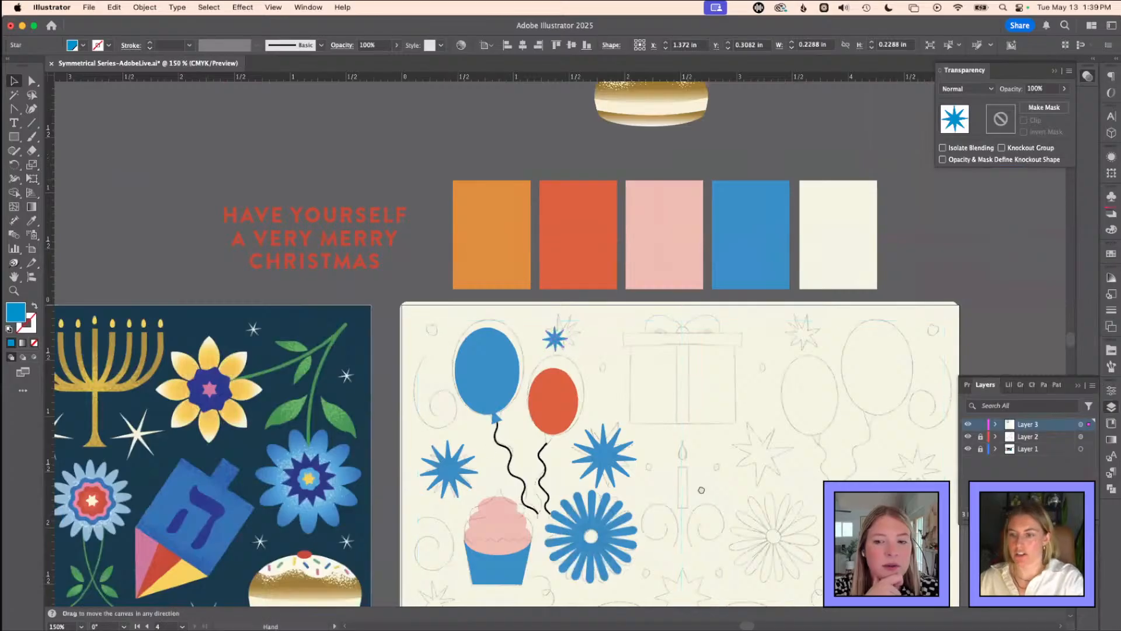
left_click_drag(701, 490, 586, 313)
left_click_drag(229, 85, 226, 133)
left_click(219, 135)
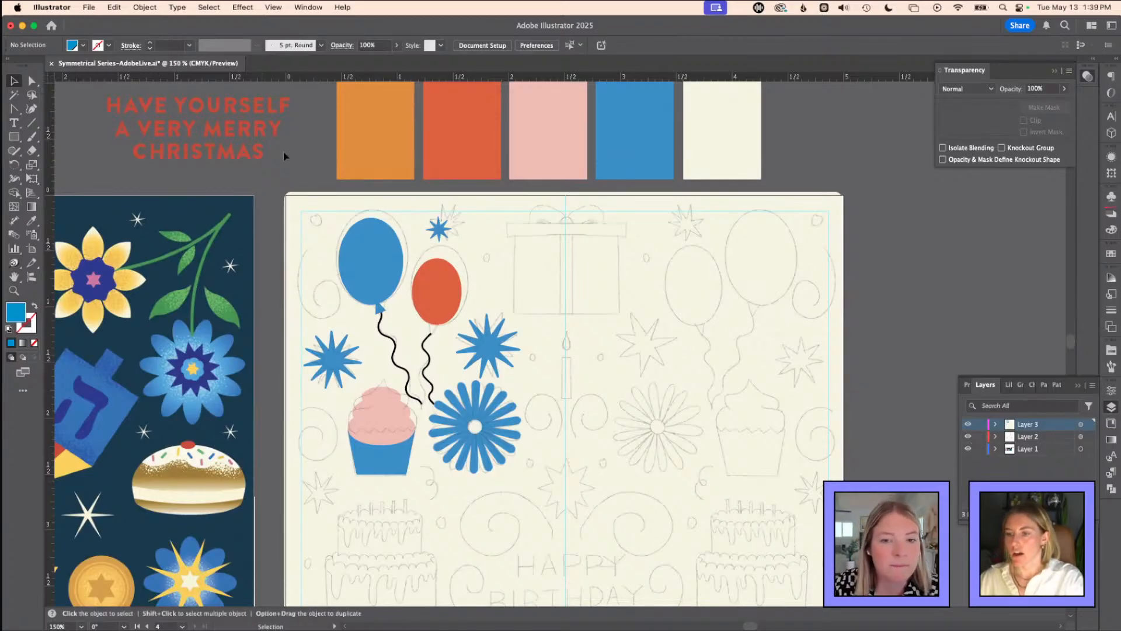
left_click(231, 126)
key("super+x")
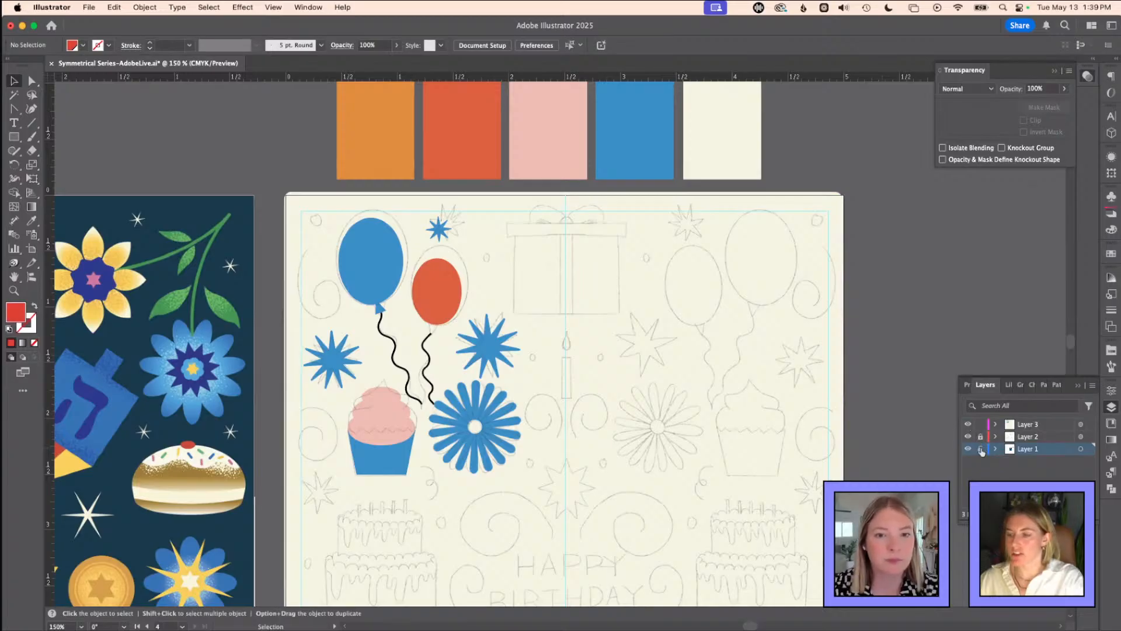
left_click(1002, 424)
key("super+shift+v")
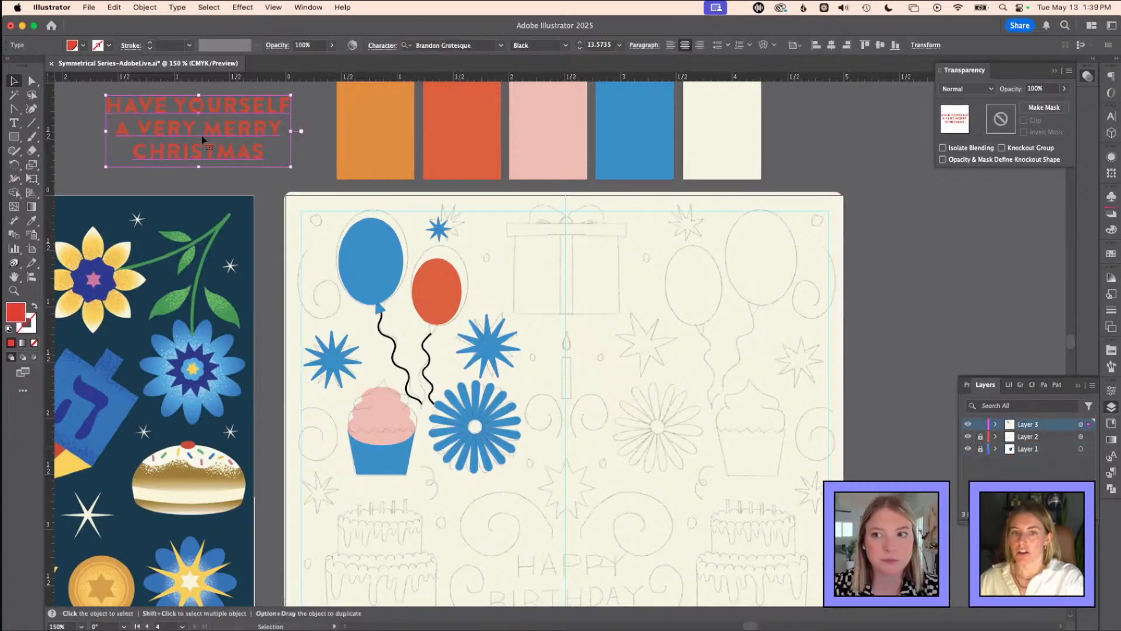
- Move the Christmas greeting onto the birthday card, over the sketched HAPPY BIRTHDAY lettering between the two cakes
left_click_drag(164, 112, 529, 526)
scroll(537, 368, "down", 5)
scroll(538, 368, "right", 2)
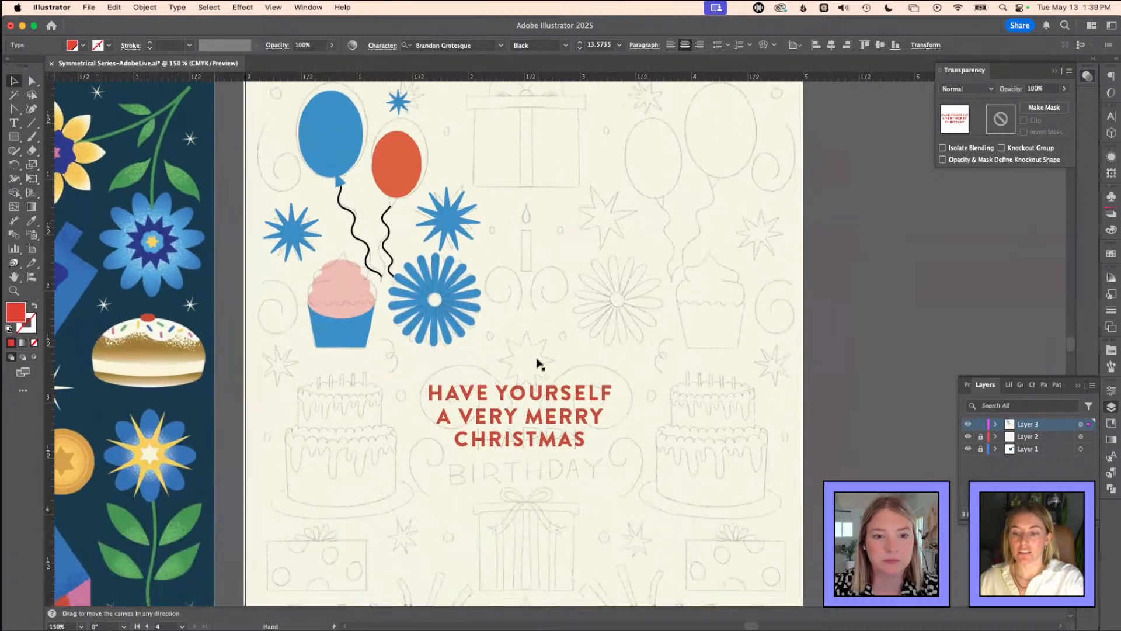
left_click_drag(538, 400, 549, 430)
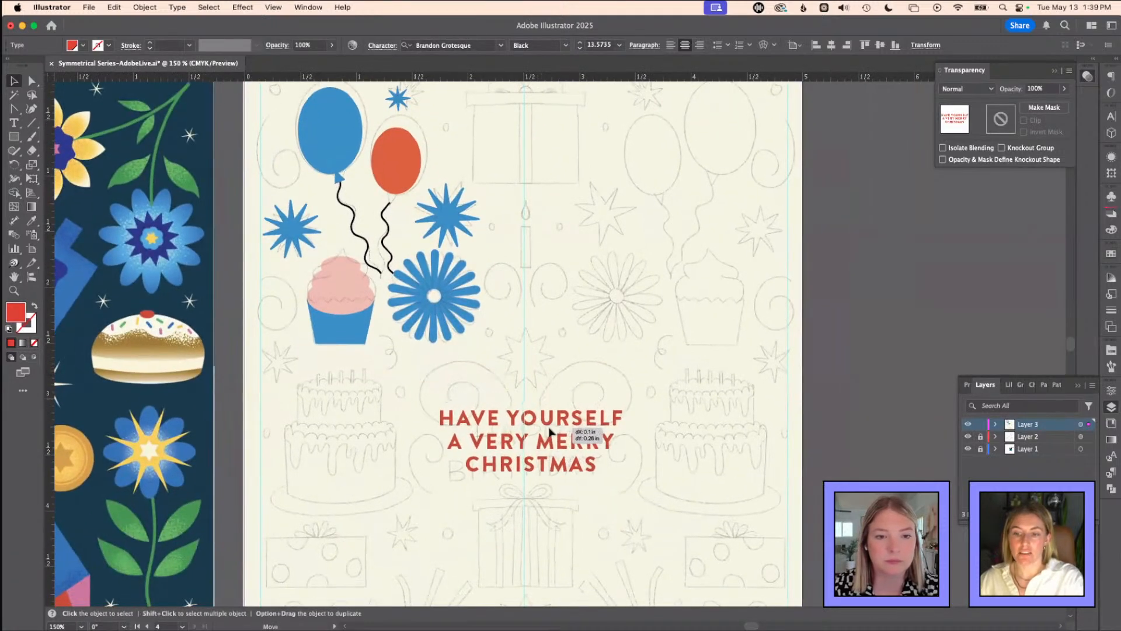
- Line the greeting up with the Hanukkah card's central text and carry it across at that height, centred on the birthday card
key("a")
key("super+minus")
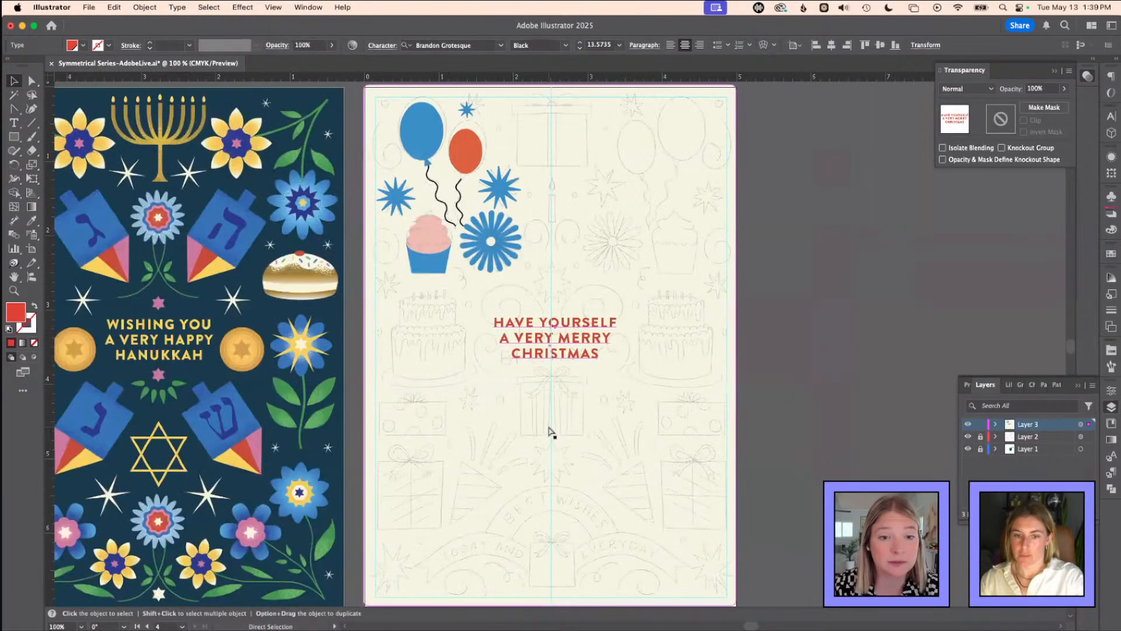
key("super+minus")
left_click_drag(565, 345, 250, 349)
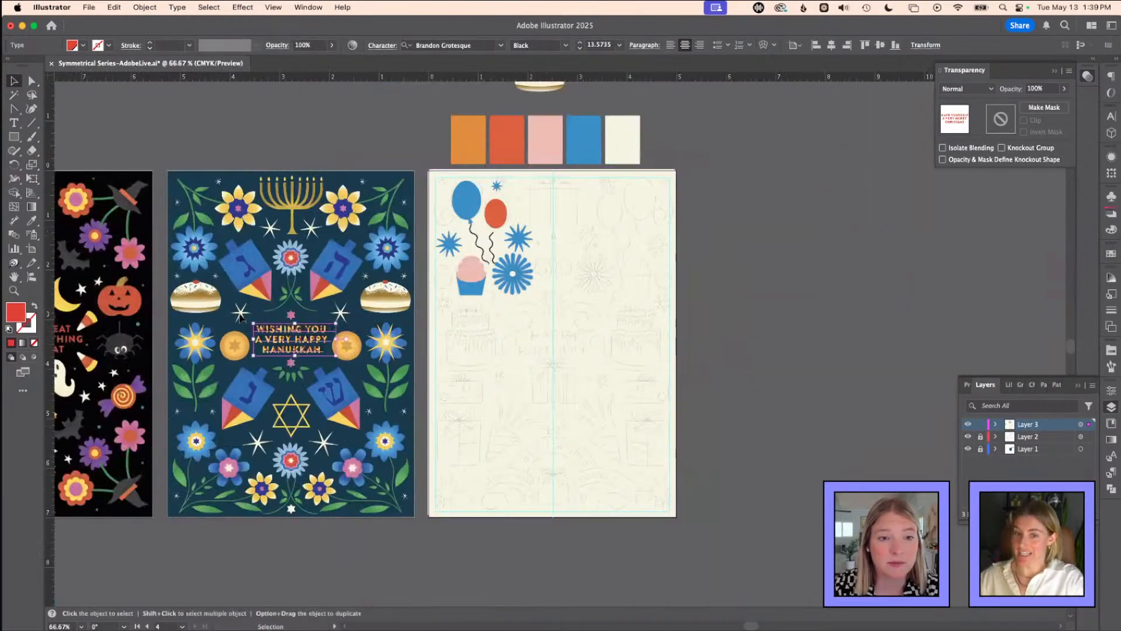
scroll(241, 317, "up", 5)
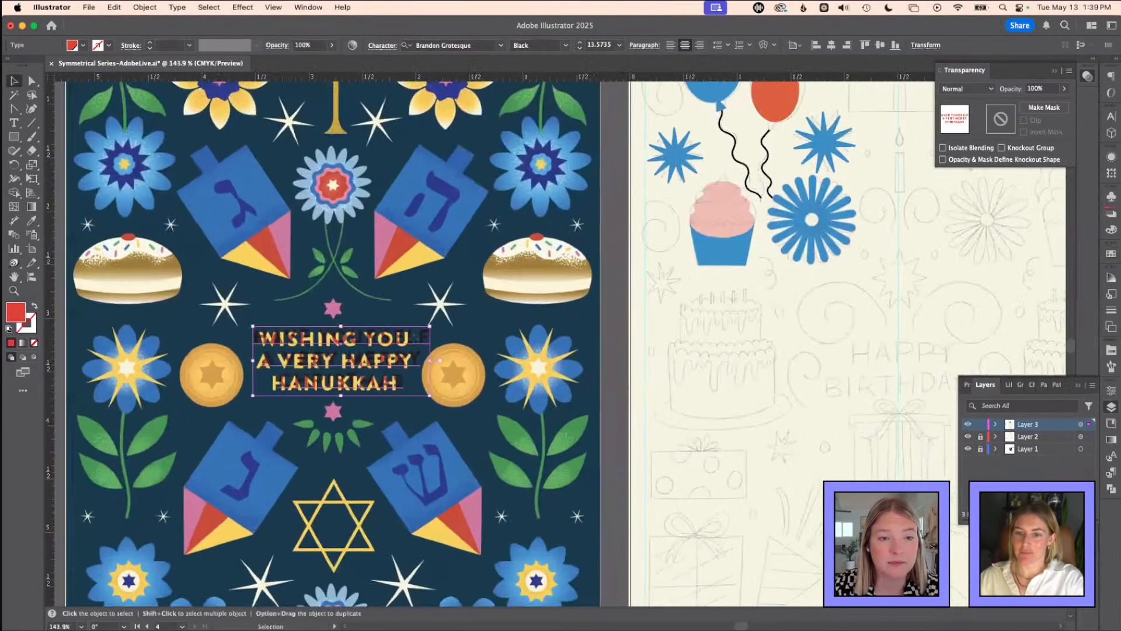
left_click_drag(412, 338, 967, 399)
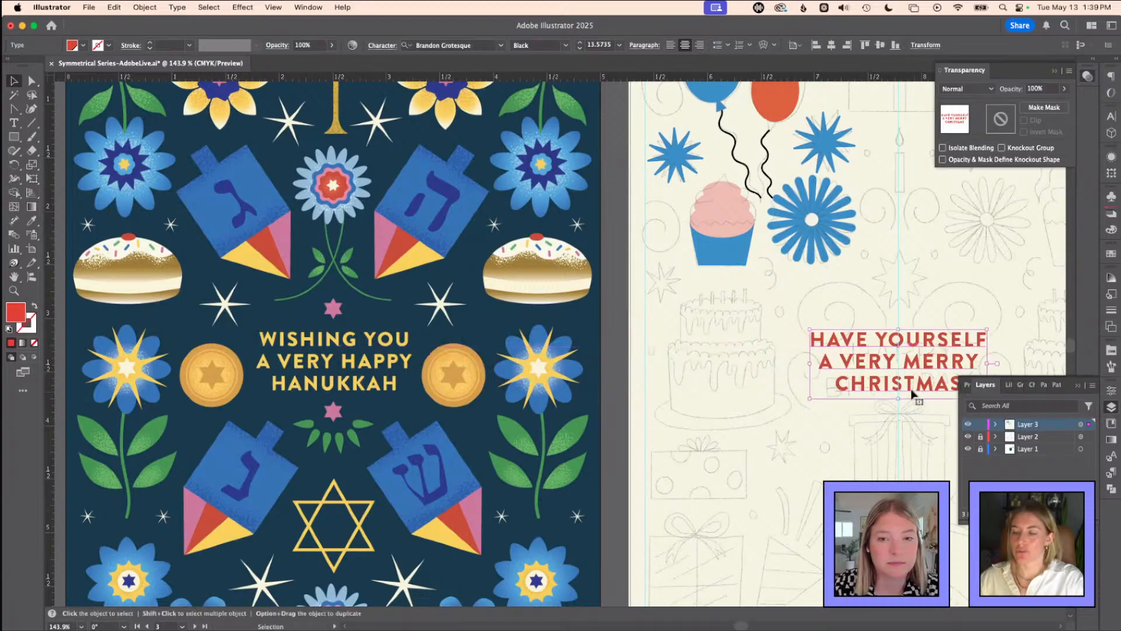
- Replace the whole greeting with HAPPY BIRTHDAY on two lines, one word per line, and deselect it
left_click_drag(876, 267, 450, 295)
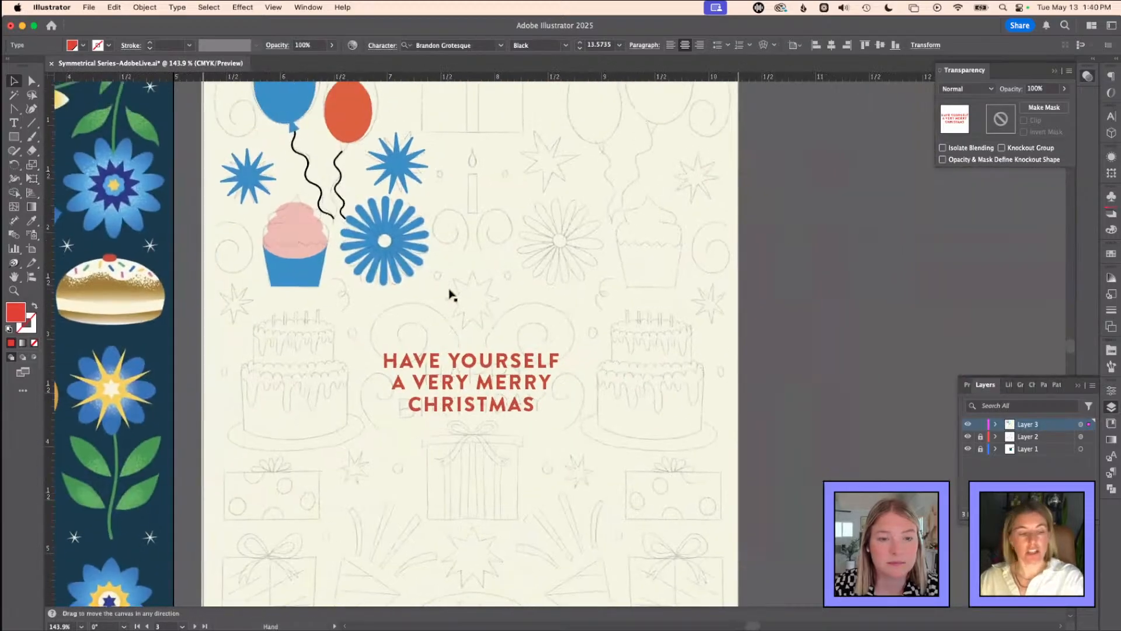
key("space")
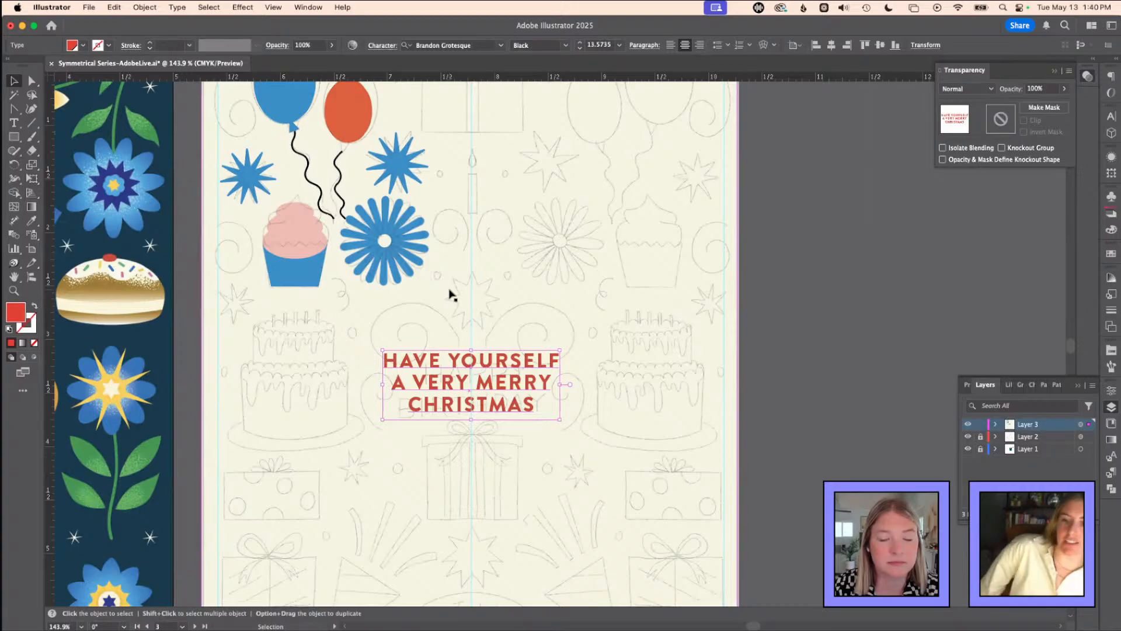
key("t")
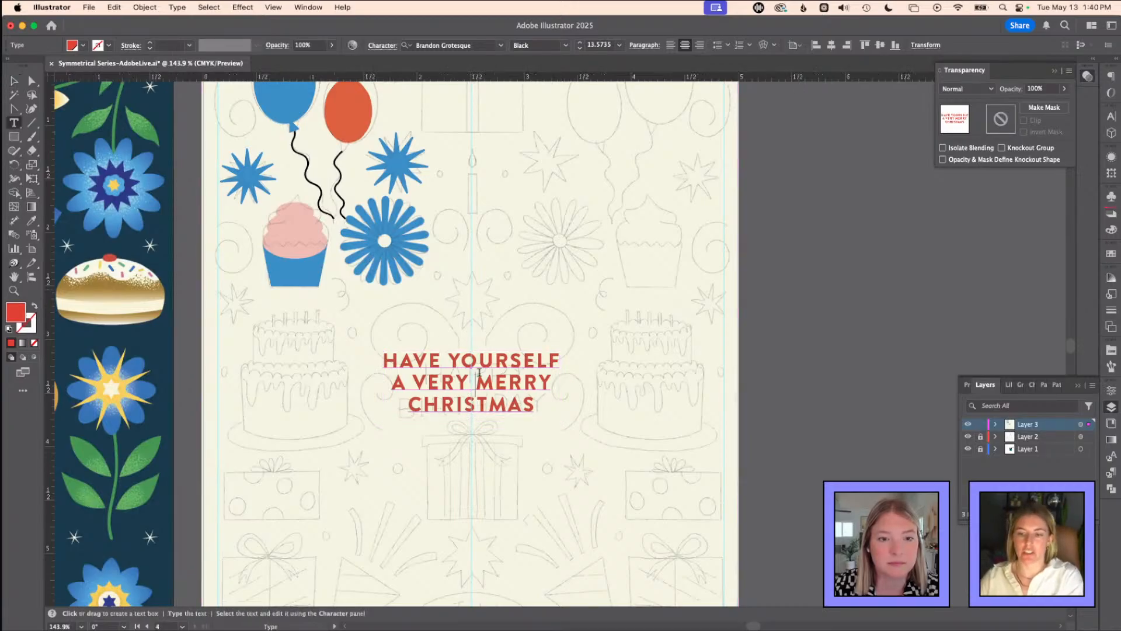
triple_click(479, 373)
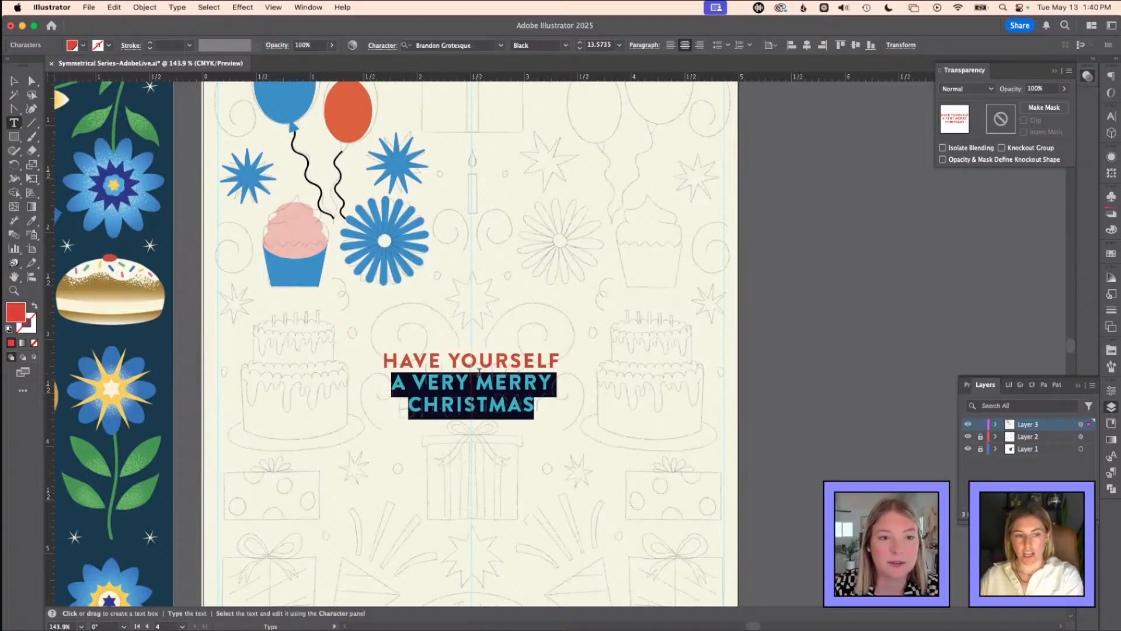
key("super+a")
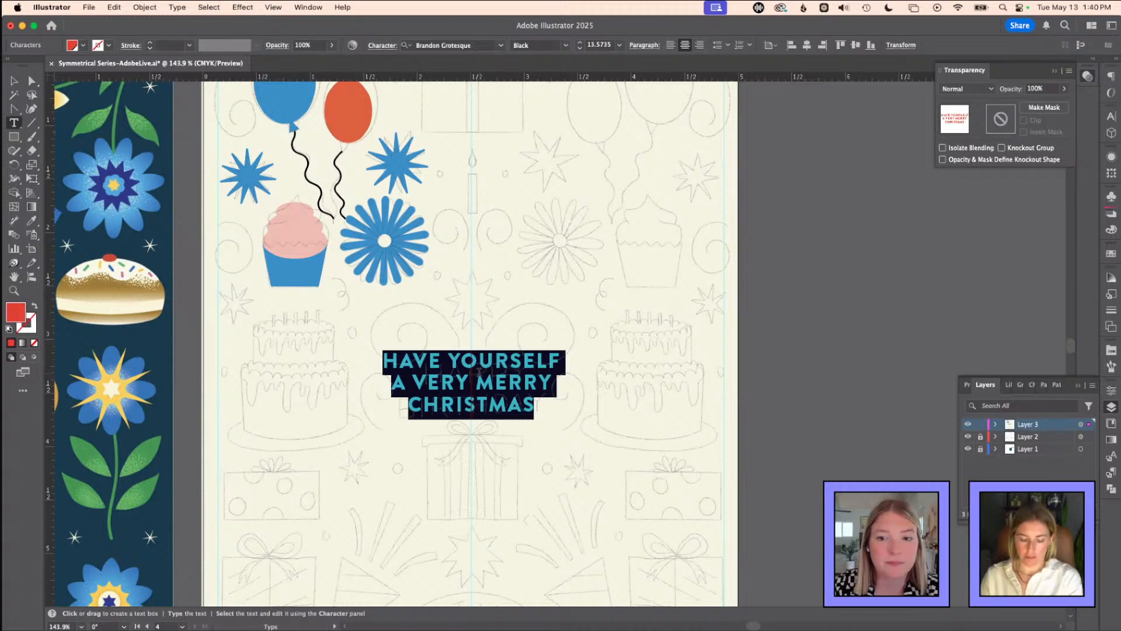
type("HAPPY BIR")
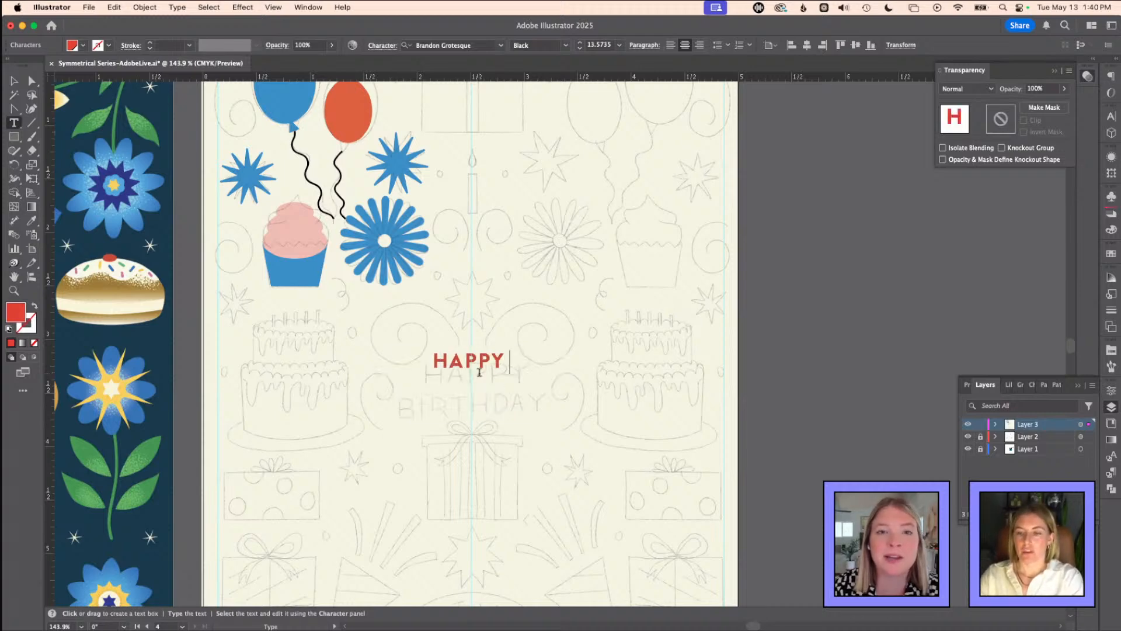
key("BackSpace")
key("BackSpace")
key("BackSpace")
key("BackSpace")
key("Return")
type("BIRTHDAY")
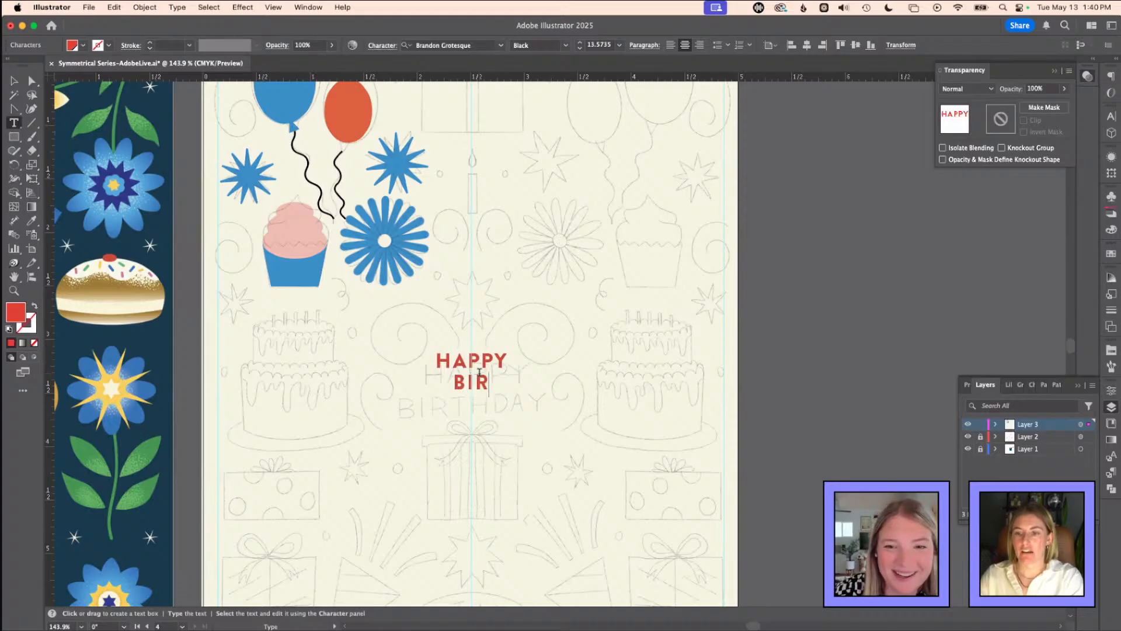
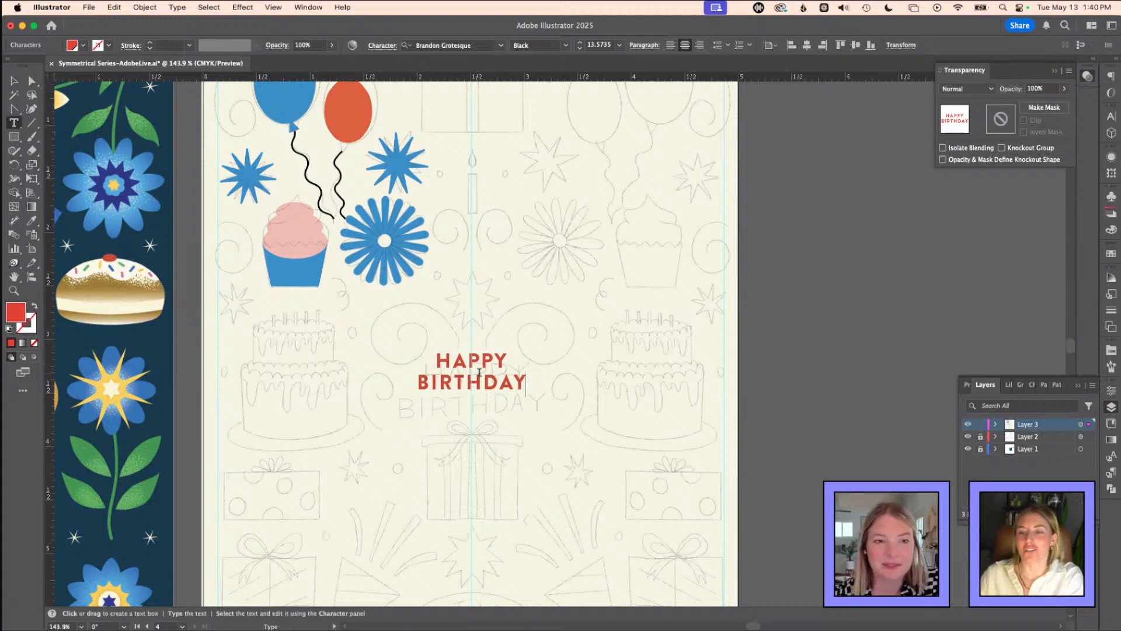
key("Escape")
left_click(799, 375)
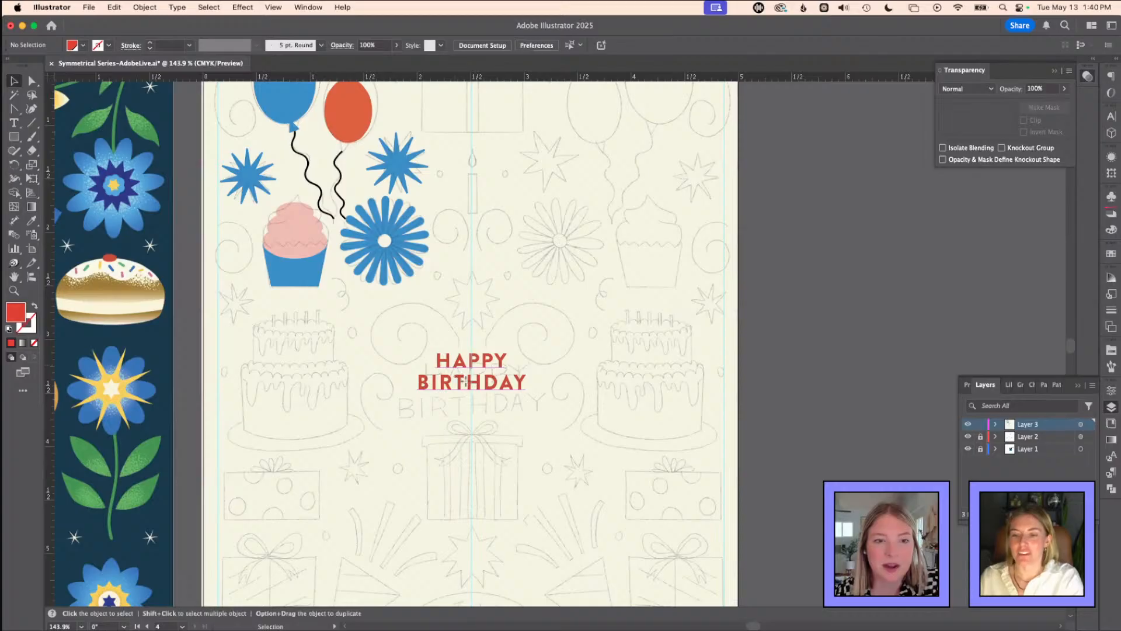
- Recolour the HAPPY BIRTHDAY text from the card's palette, trying blue and settling on orange-red, and deselect it
left_click(467, 397)
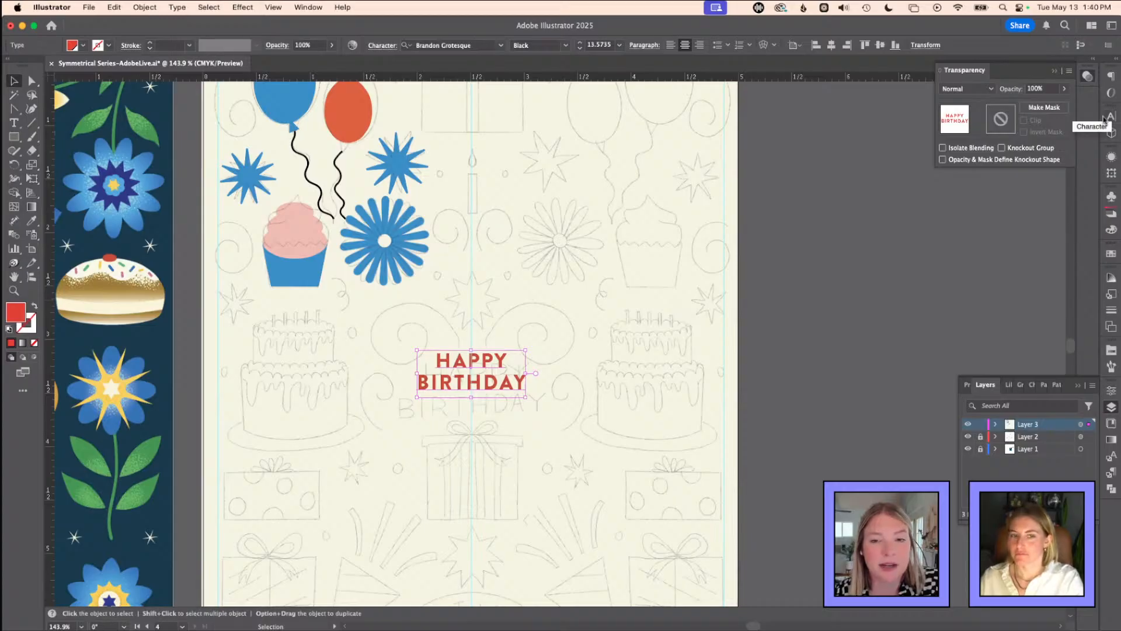
left_click(1111, 255)
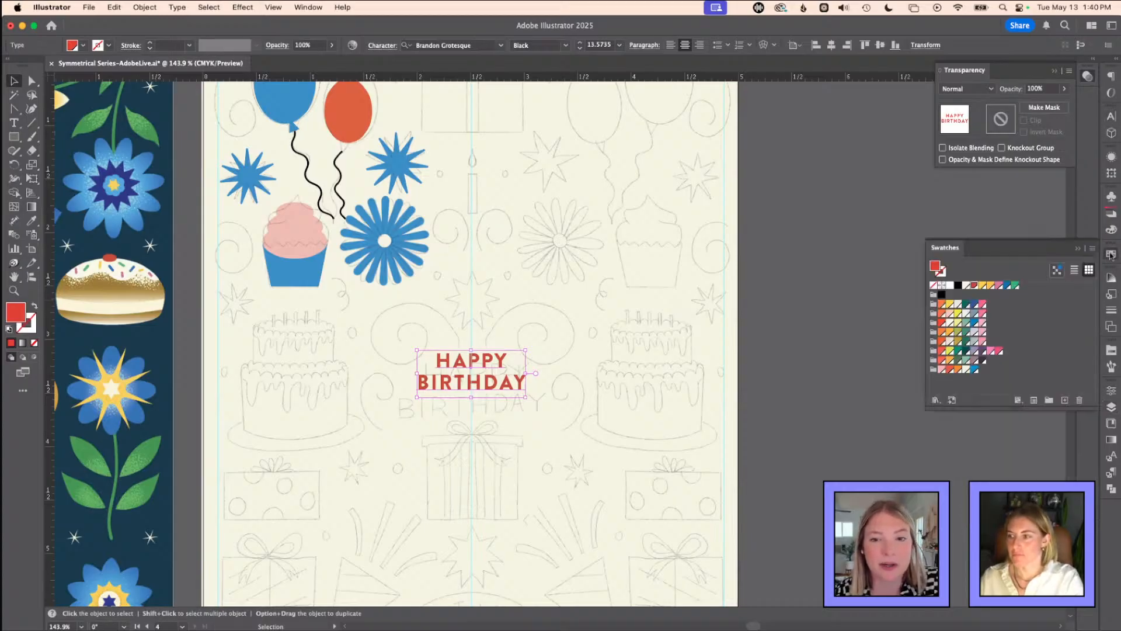
left_click(974, 371)
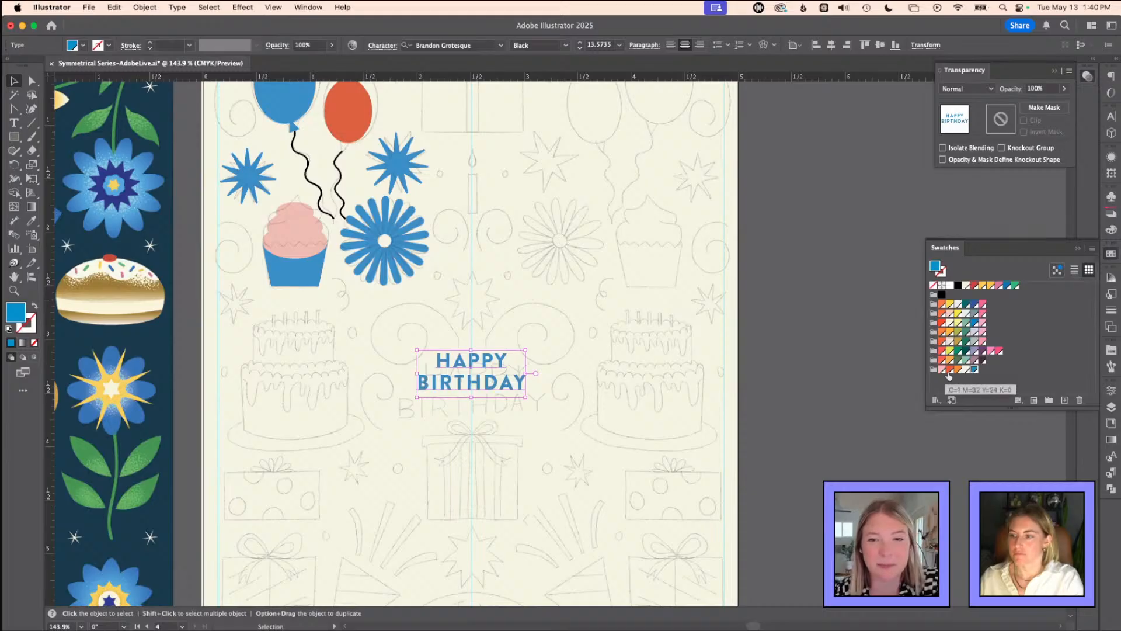
left_click(949, 371)
left_click(805, 282)
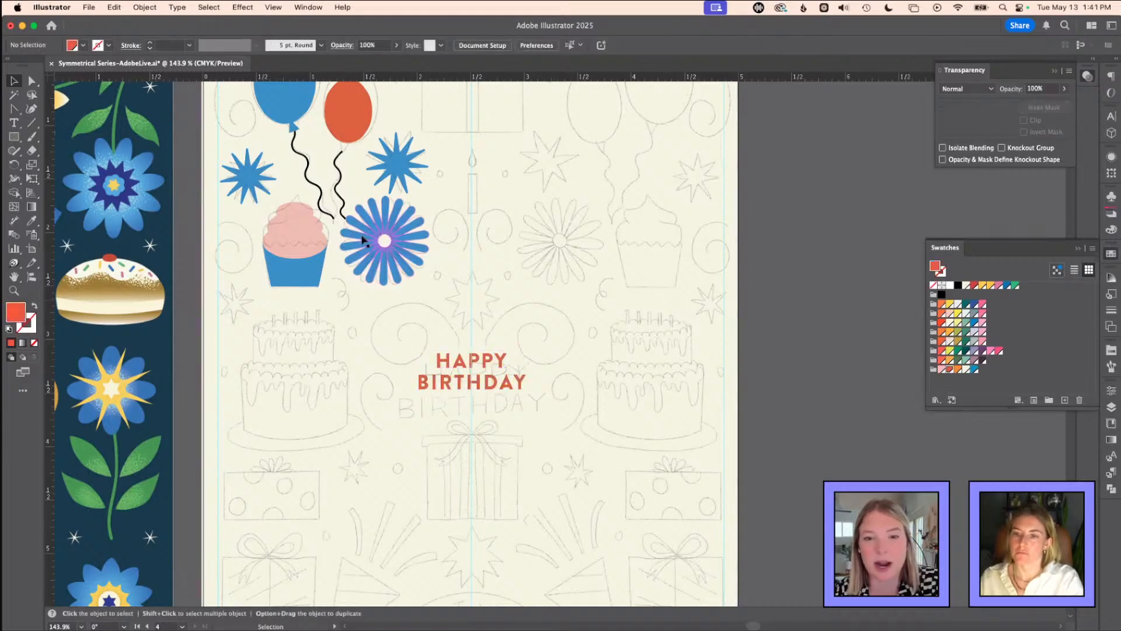
- Raise the bottom anchor point of the cupcake's pink frosting slightly to flatten its lower curve, and deselect it
key("z")
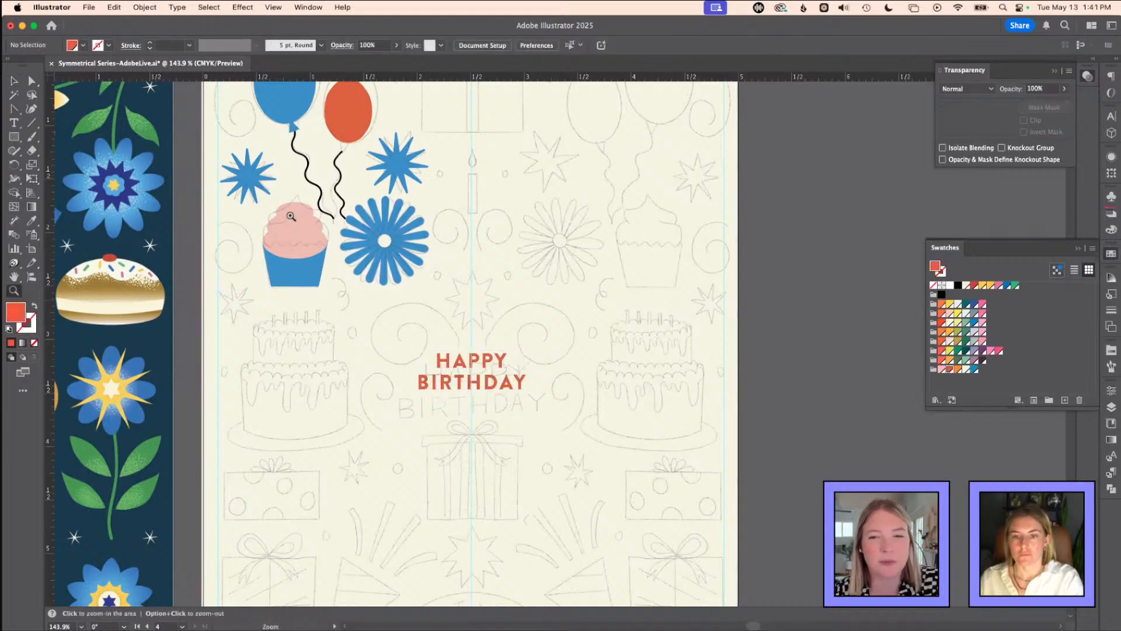
left_click_drag(291, 216, 310, 241)
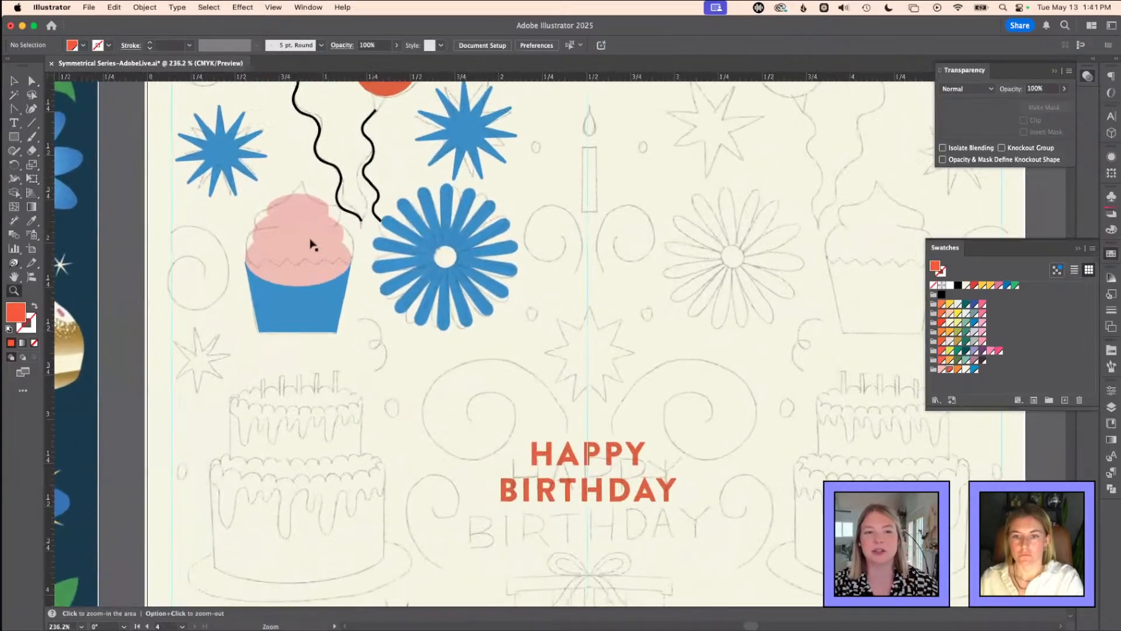
key("v")
left_click(307, 241)
key("a")
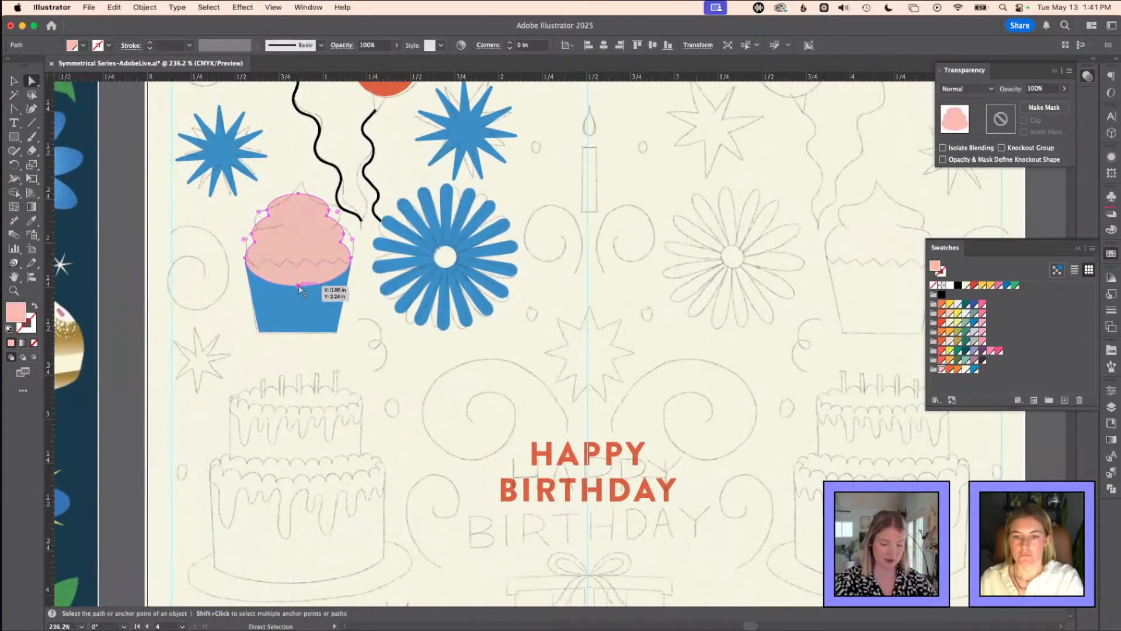
left_click(299, 285)
left_click_drag(299, 285, 299, 278)
key("v")
left_click(292, 230)
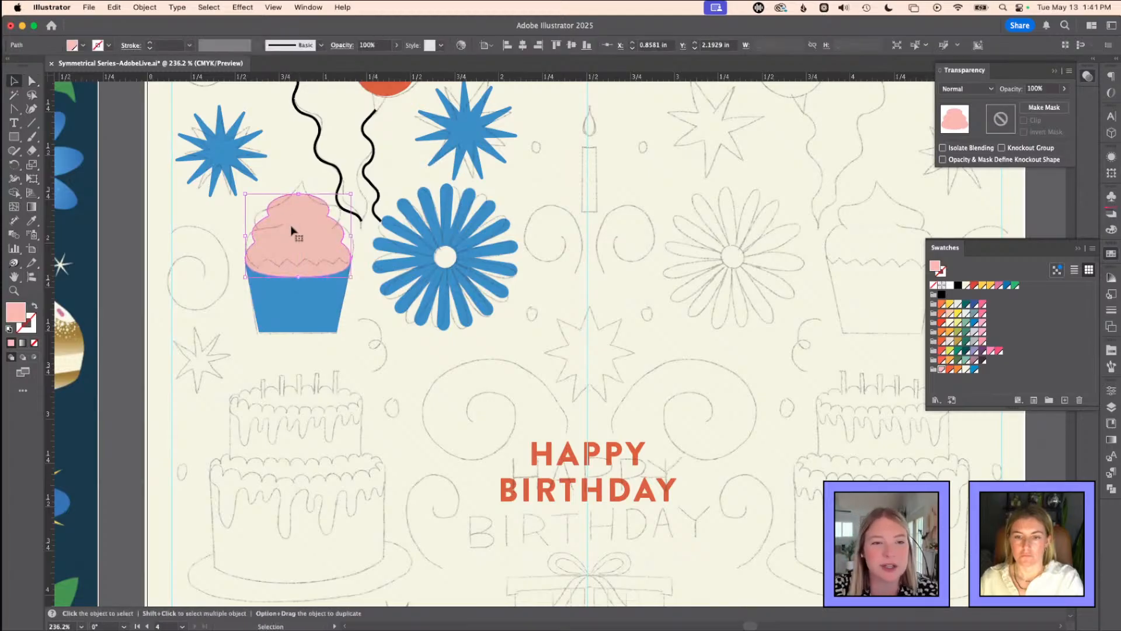
left_click(195, 245)
- Recolour the three blue stars around the balloons from the card's palette, trying orange and settling on yellow
scroll(324, 302, "up", 5)
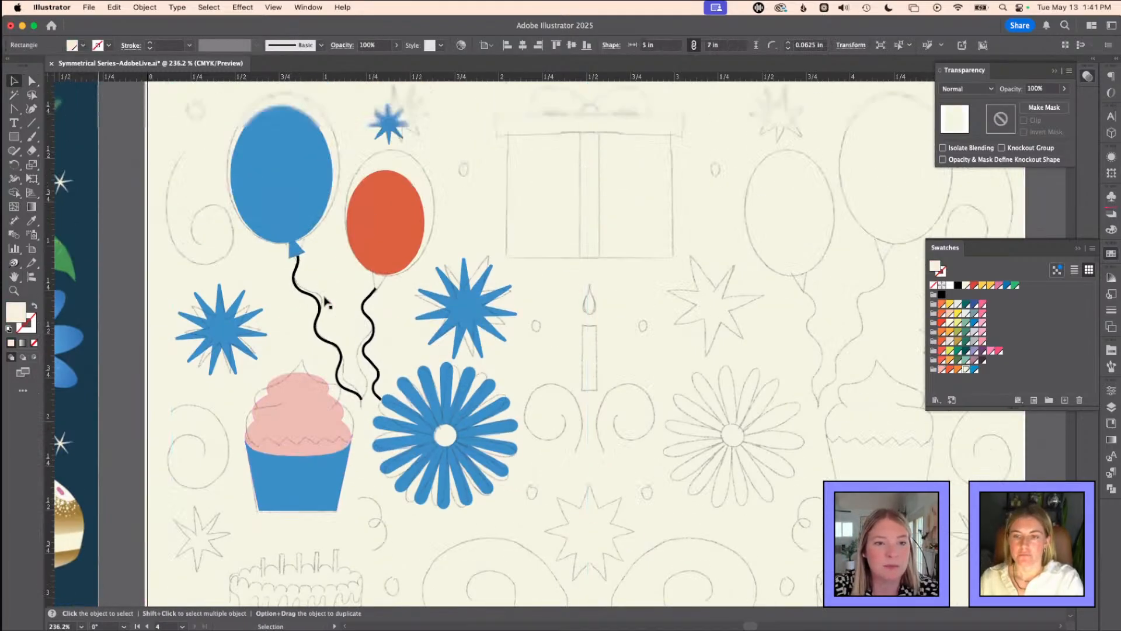
left_click(388, 122)
left_click(215, 320, "shift")
left_click(463, 316, "shift")
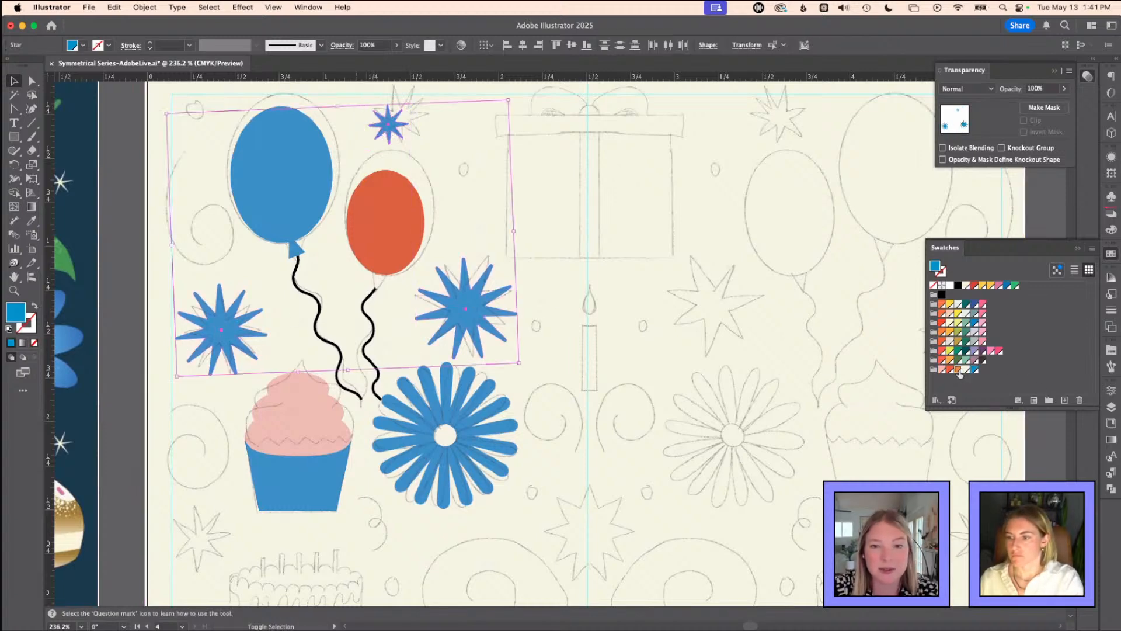
left_click(959, 369)
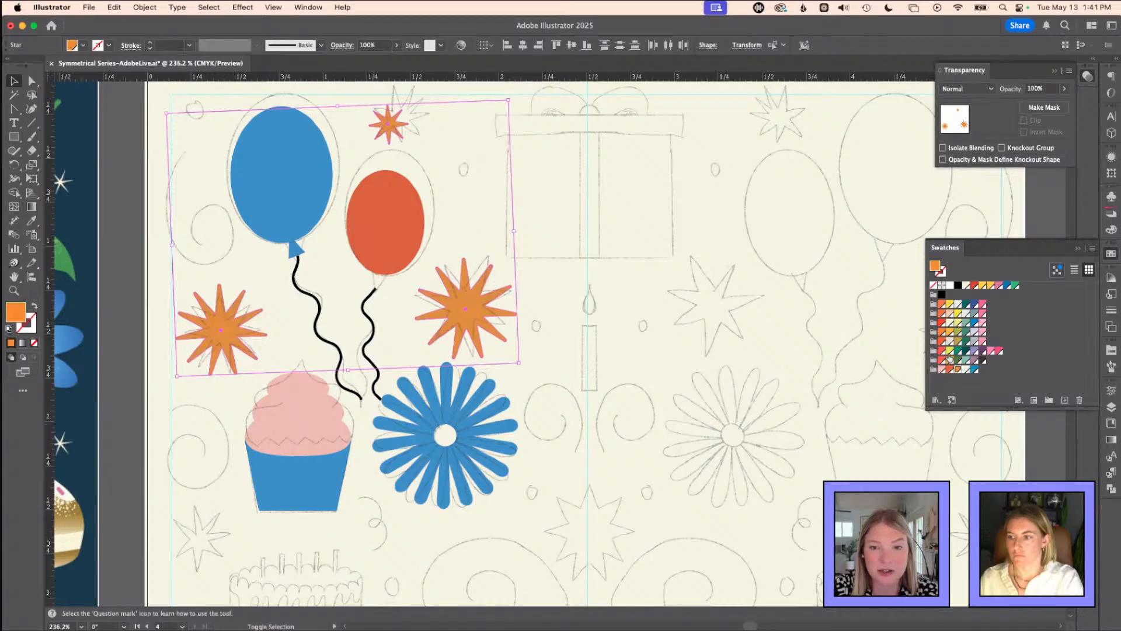
left_click(950, 303)
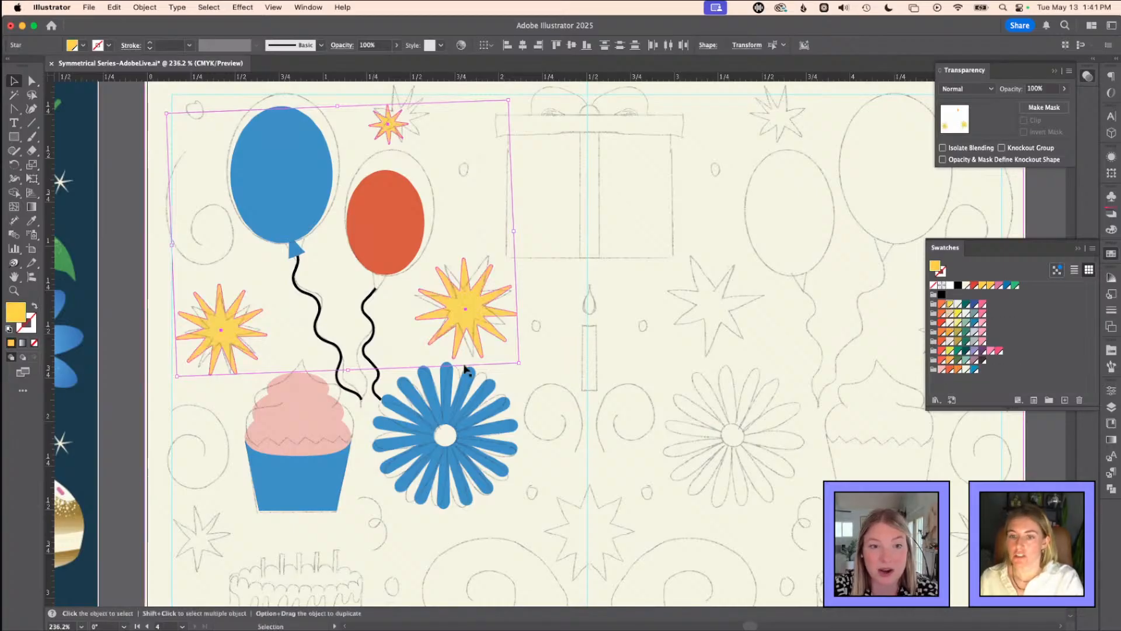
left_click(604, 305)
key("a")
left_click(447, 327)
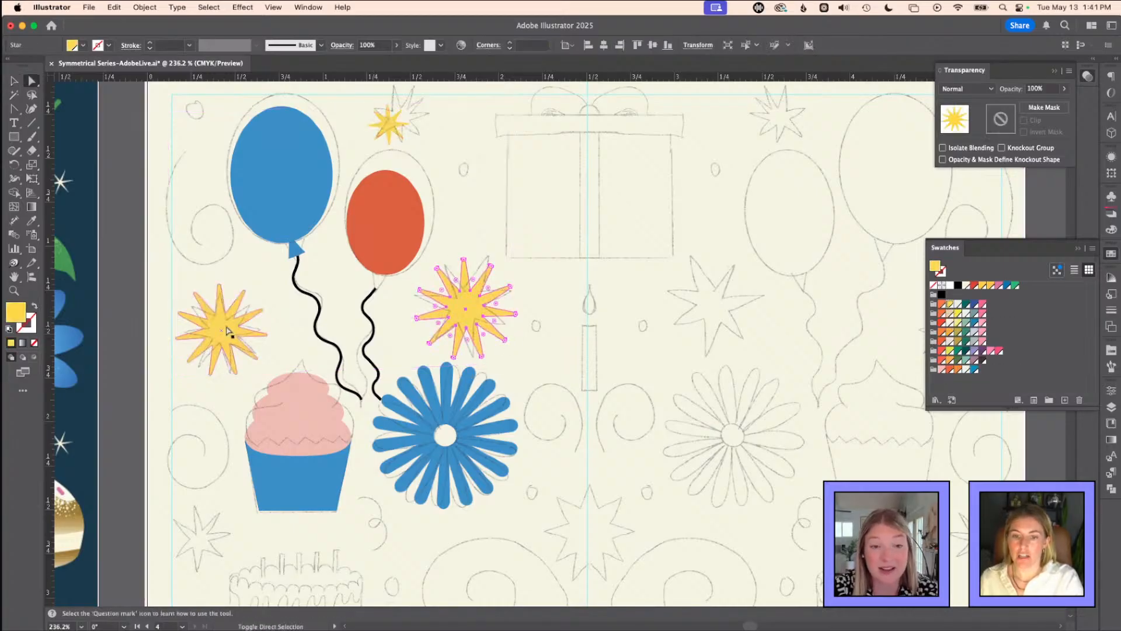
left_click(220, 327, "shift")
left_click(387, 124, "shift")
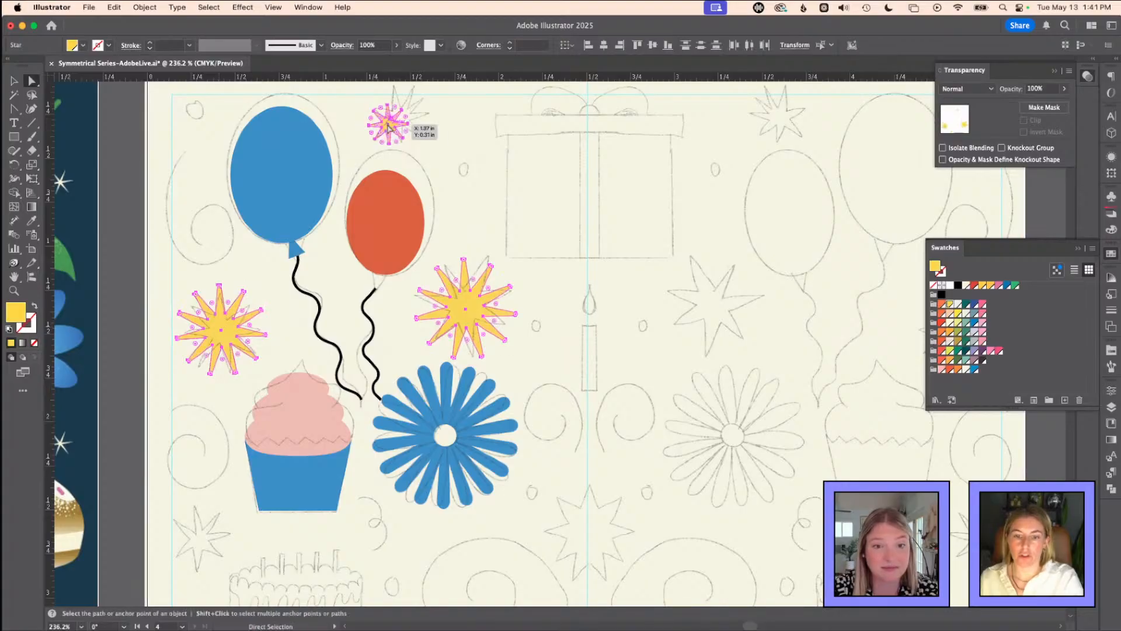
left_click(466, 138)
- Duplicate the small yellow star beside the balloons onto the sketched star below the cupcake
key("v")
left_click(388, 124)
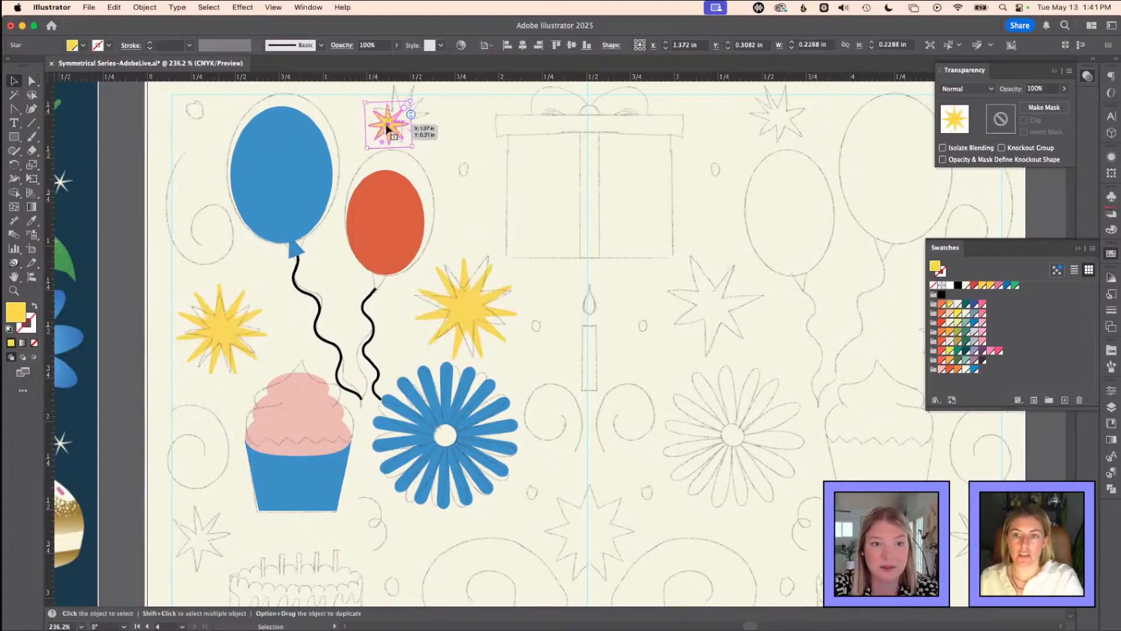
left_click_drag(388, 125, 203, 542, "alt")
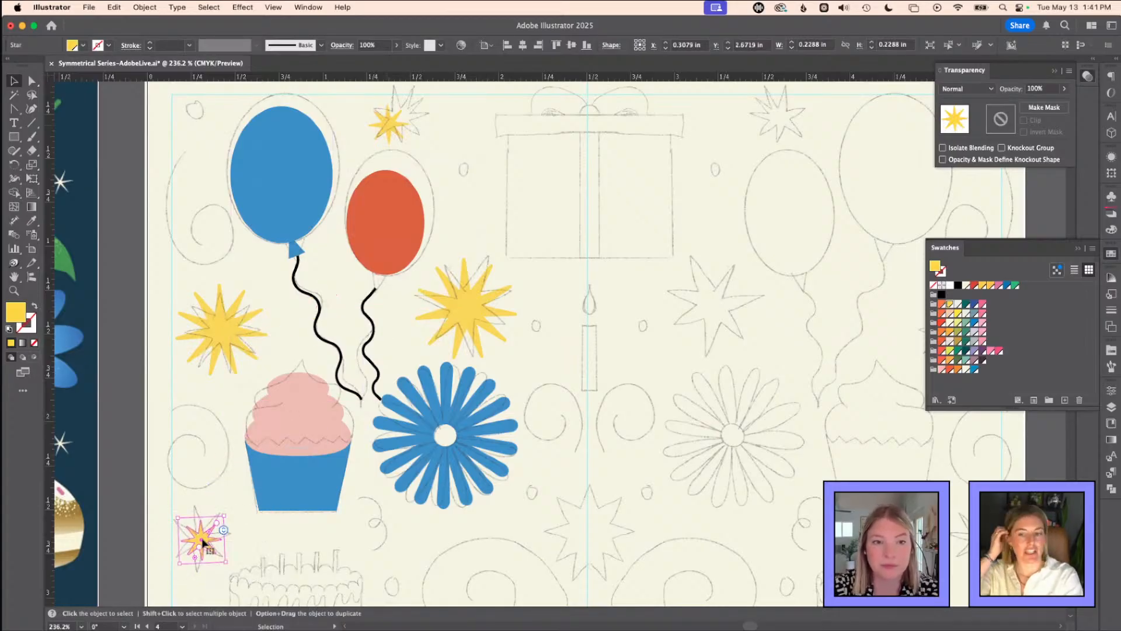
- Recolour the large blue balloon and its knot orange, and deselect them
key("a")
left_click(244, 150)
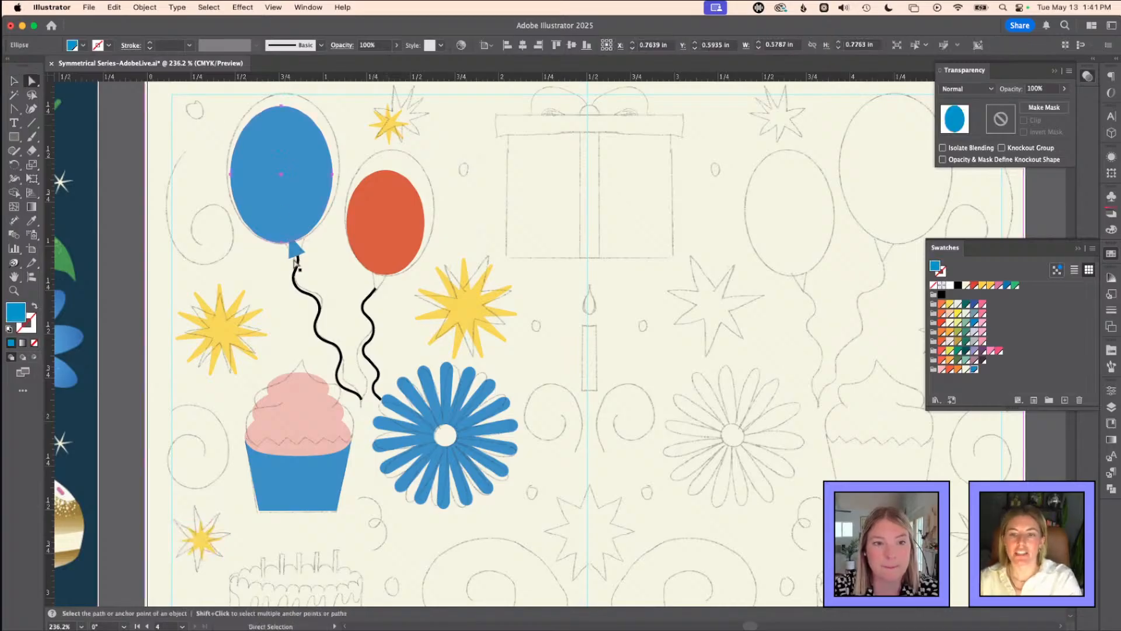
left_click(295, 249)
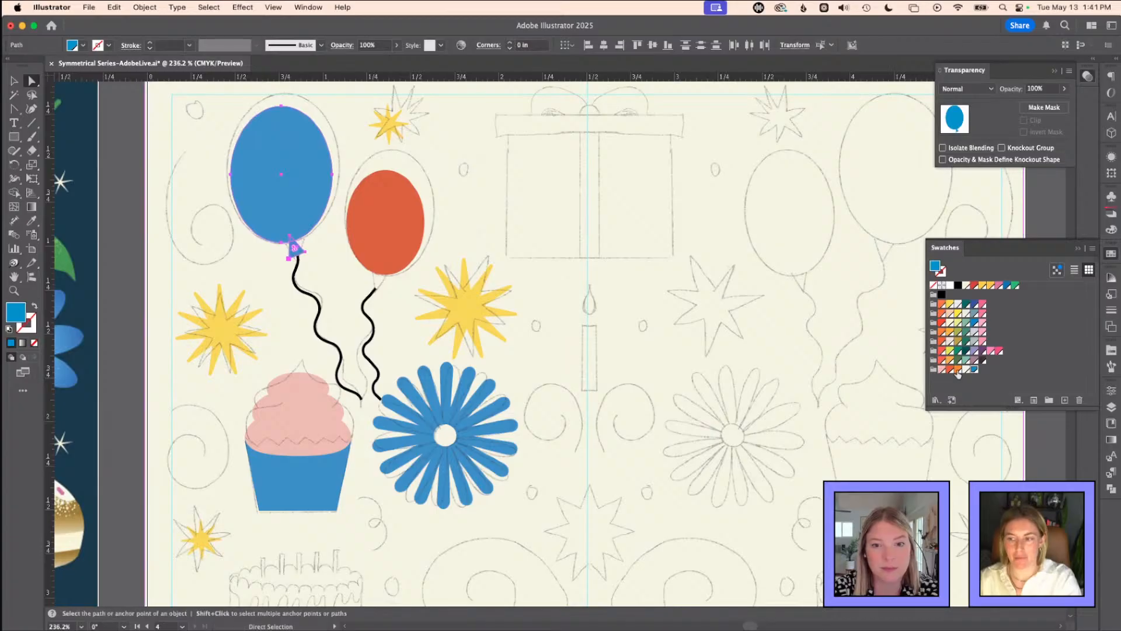
left_click(957, 370)
key("v")
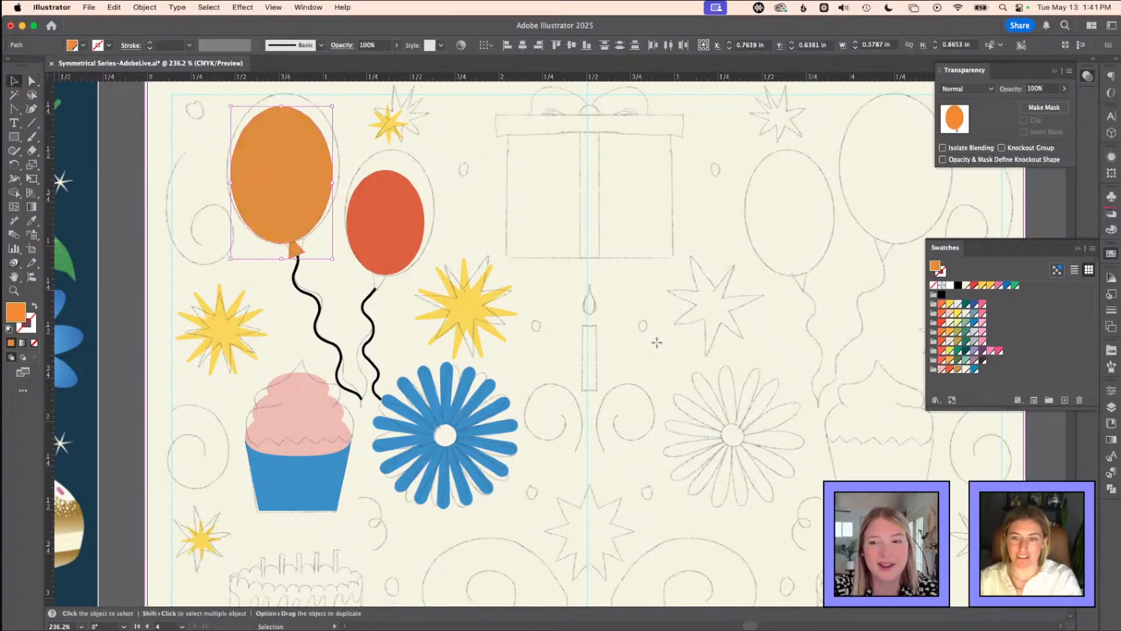
left_click(616, 370)
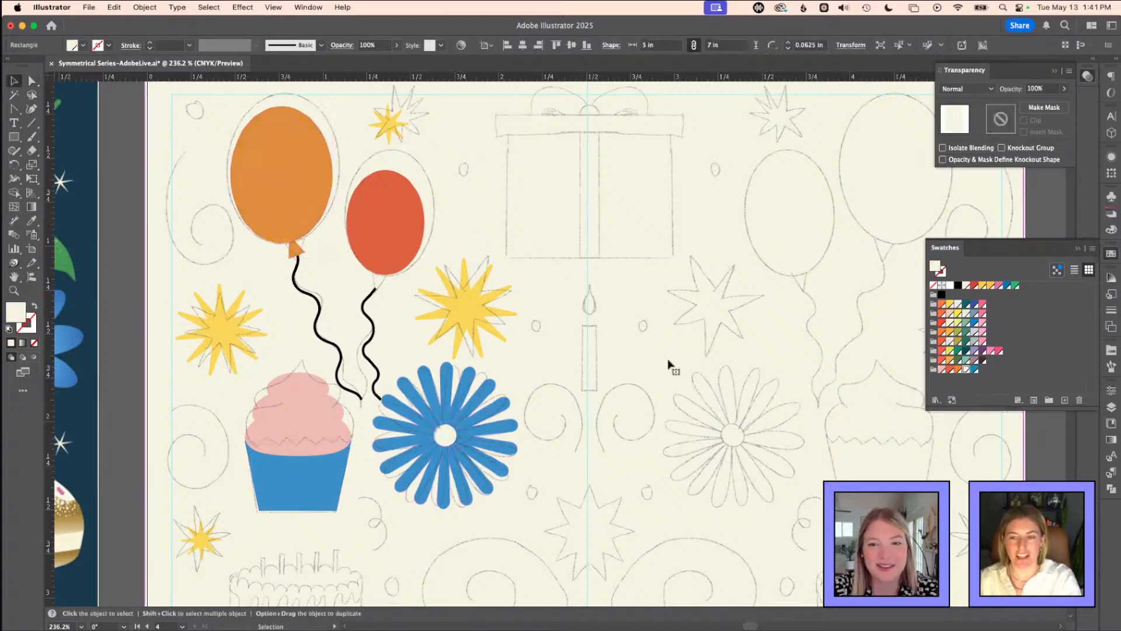
- Unlock the sketch layer, fade it to 10% opacity after trying 20%, and lock it again
scroll(645, 376, "down", 2)
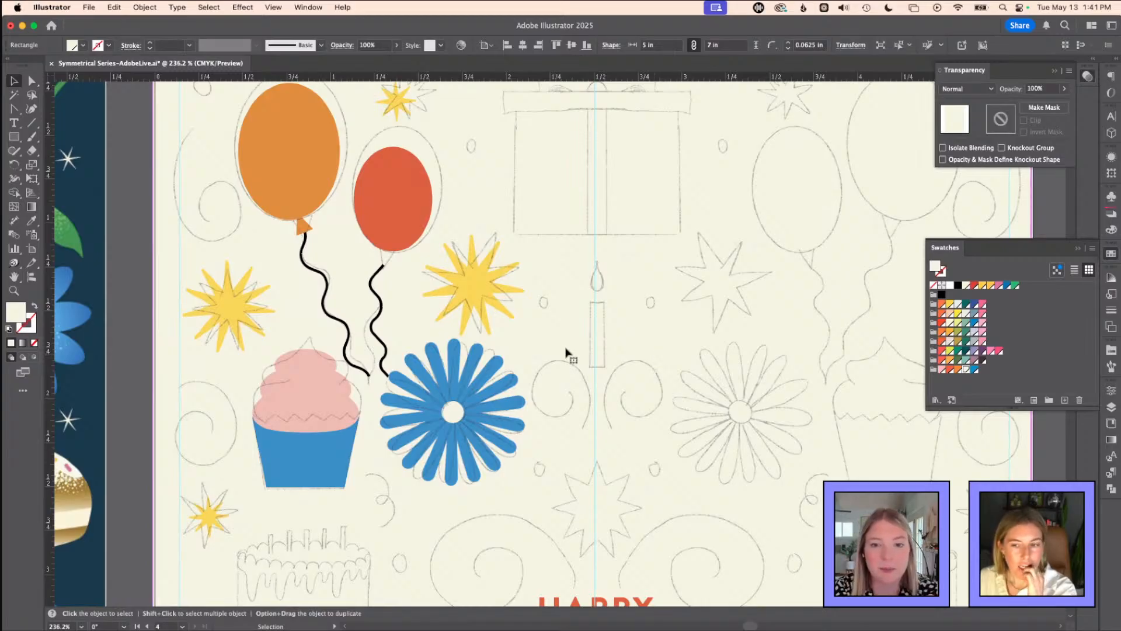
scroll(551, 409, "down", 3)
scroll(554, 421, "down", 2)
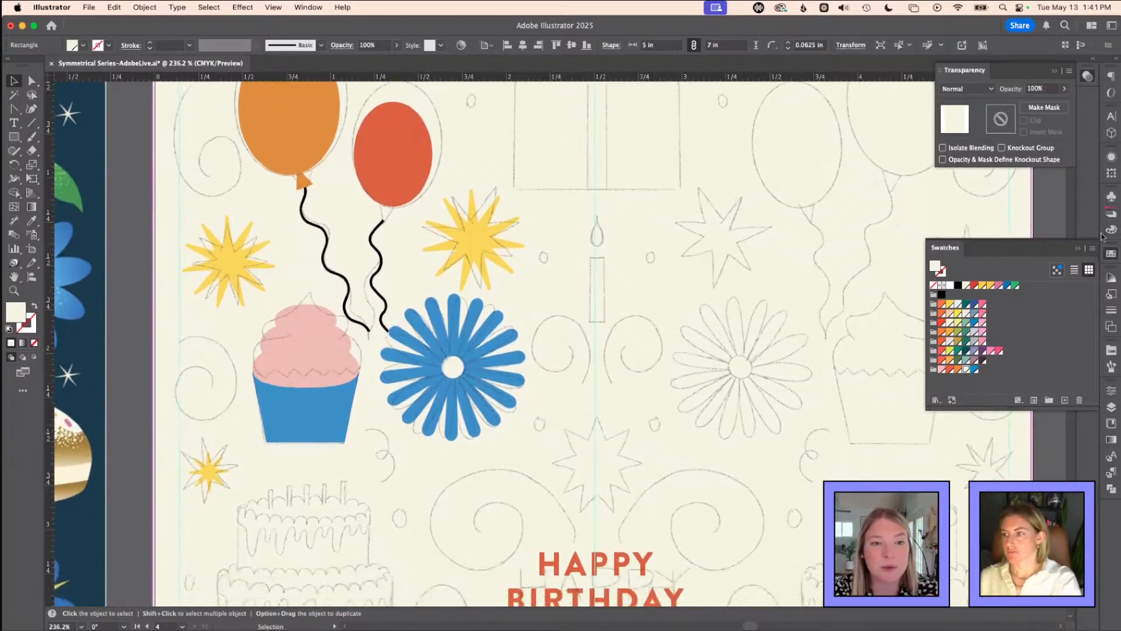
left_click(1112, 408)
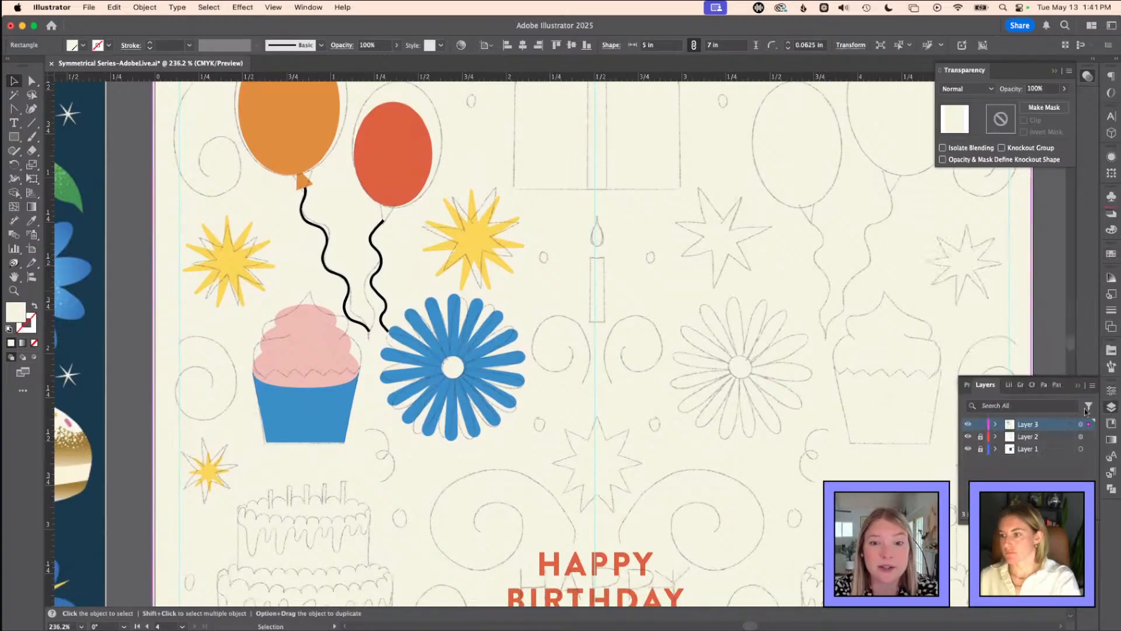
left_click(981, 437)
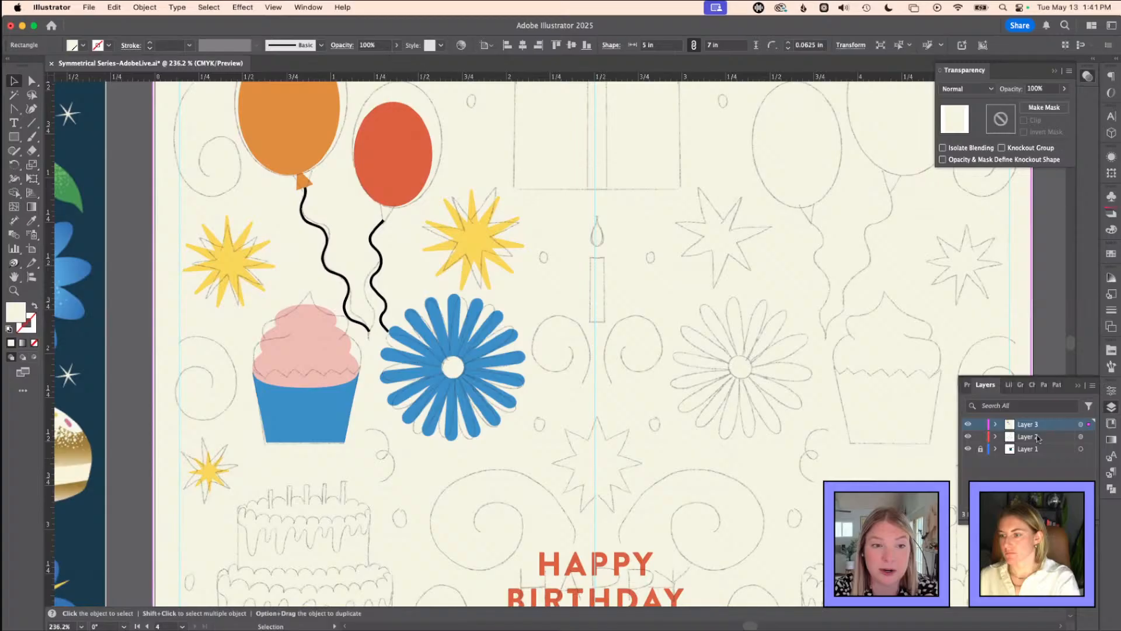
left_click(1081, 437)
left_click(1045, 89)
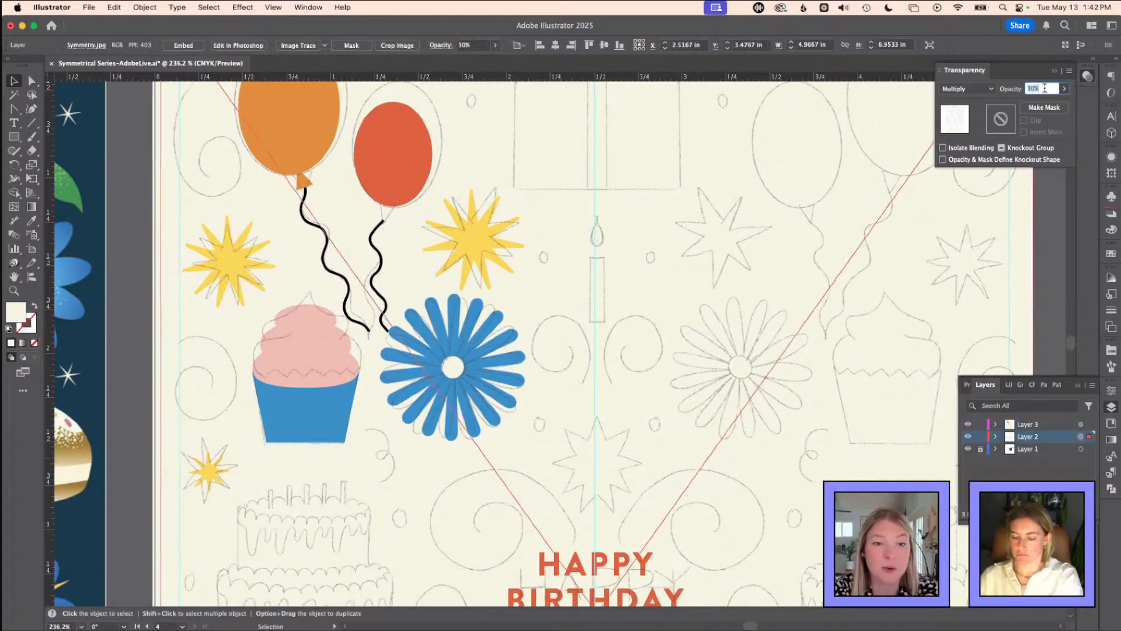
type("20")
key("Return")
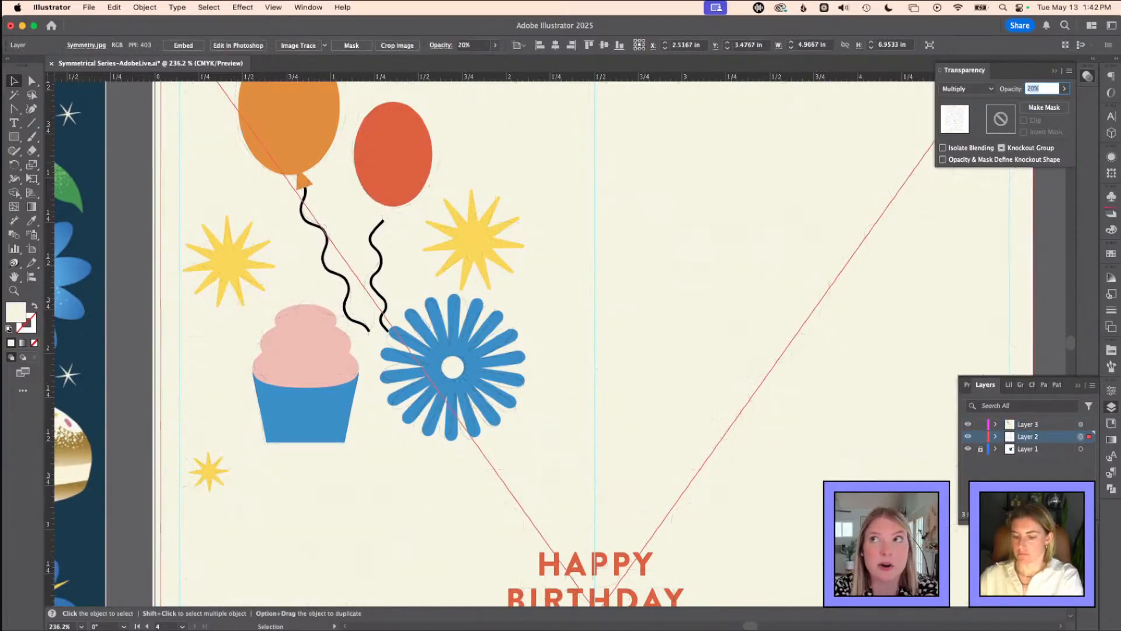
type("10")
key("Return")
left_click(980, 437)
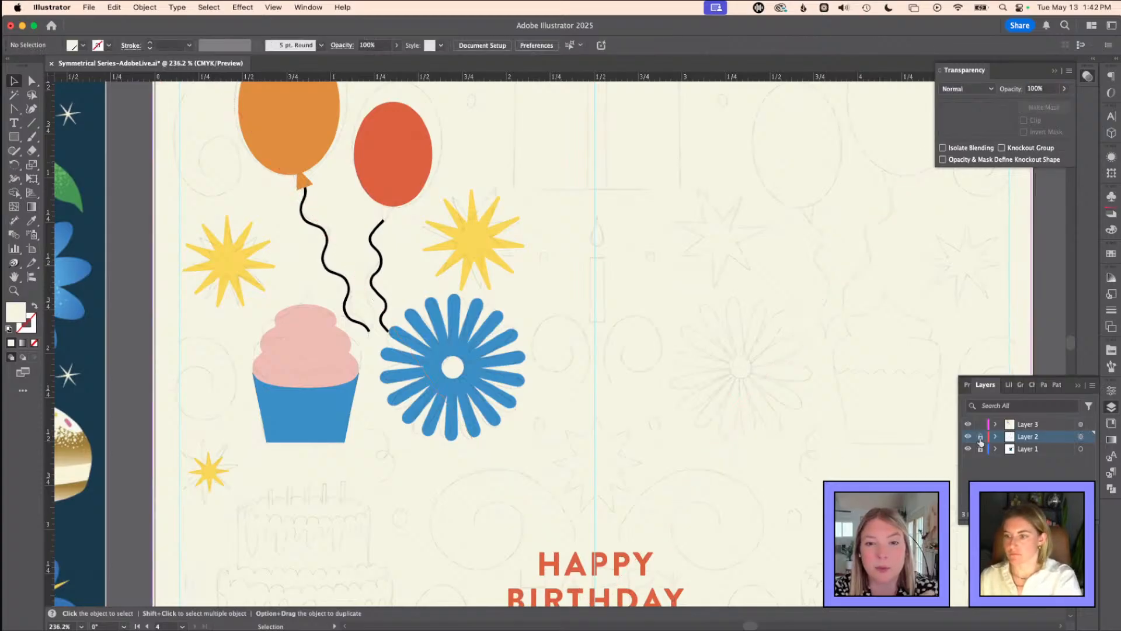
- Copy the small yellow star below the cupcake and place the copy on the sketched star beside the polka-dot gift
left_click_drag(401, 508, 406, 399)
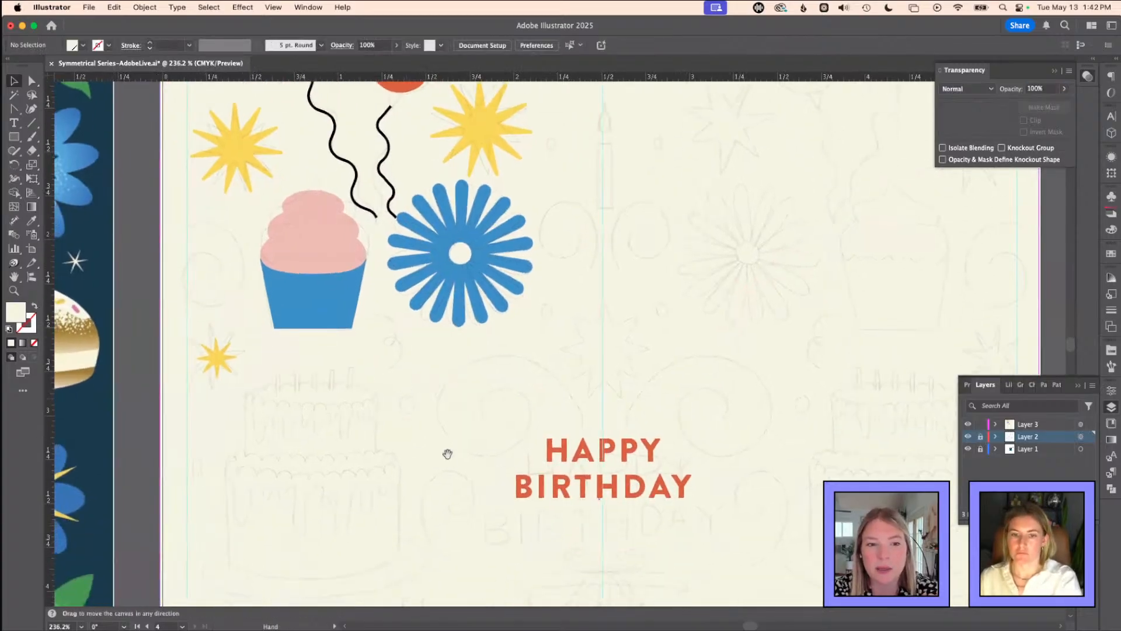
left_click_drag(445, 453, 444, 438)
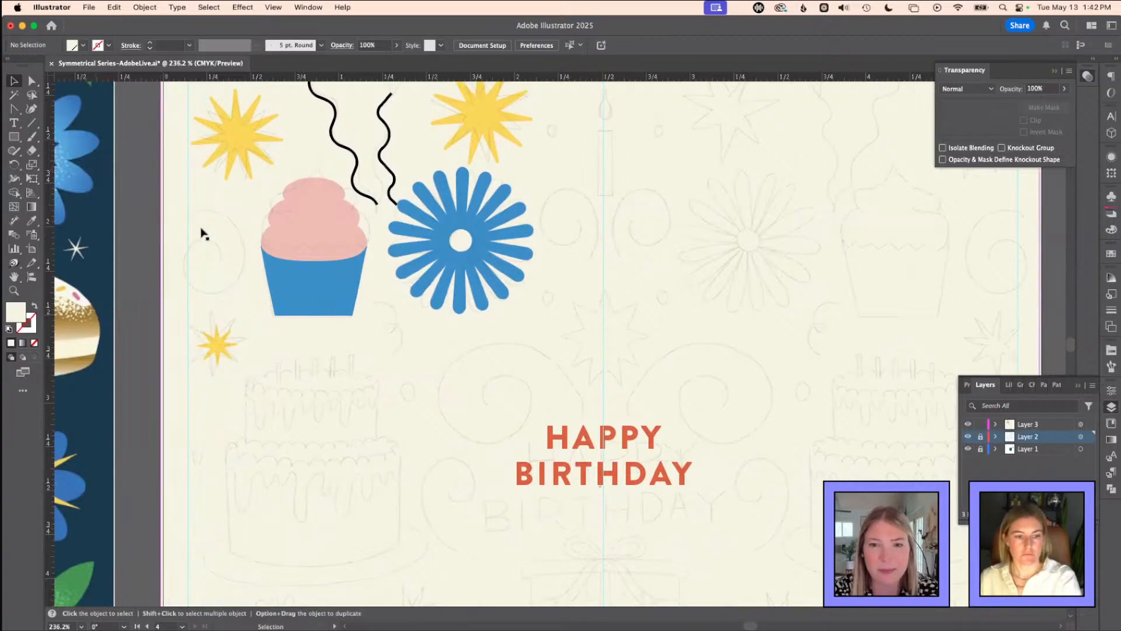
key("space")
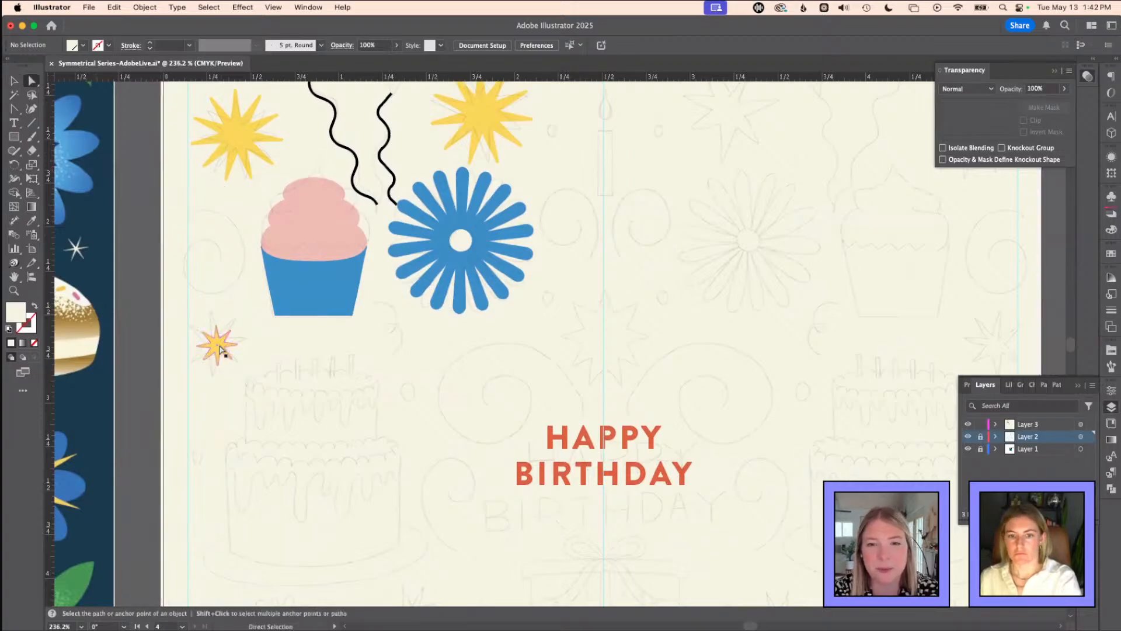
left_click(217, 344)
scroll(457, 304, "down", 2)
scroll(457, 304, "down", 10)
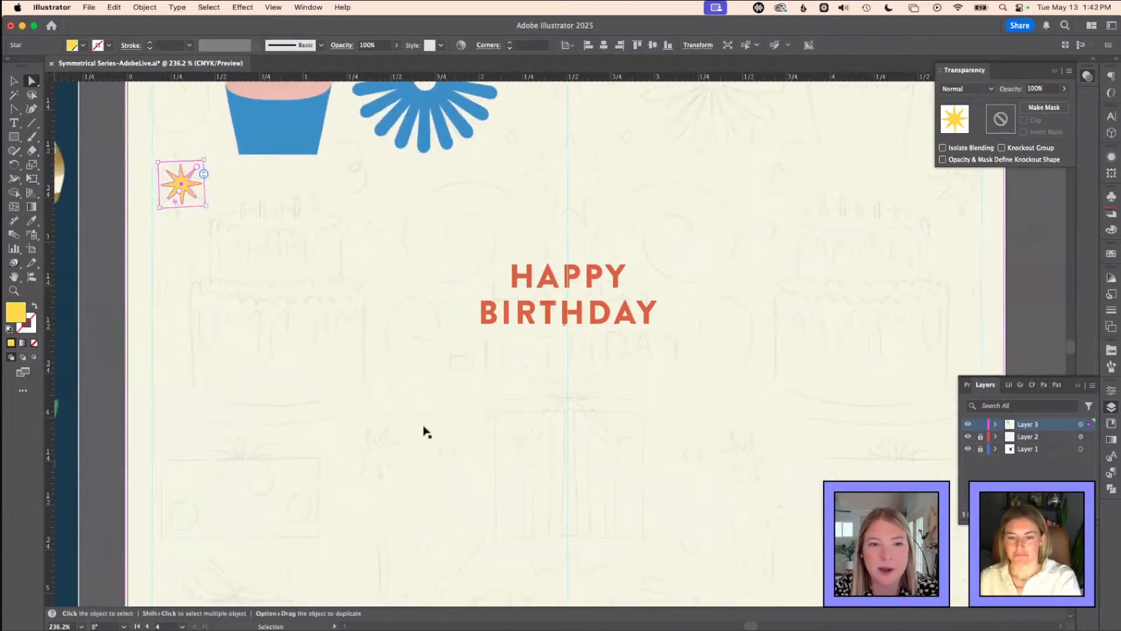
key("super+c")
key("super+v")
left_click_drag(557, 341, 393, 455)
- Draw a yellow square about 0.98 in wide near the sketched left party popper and delete its upper-right anchor to leave a triangle
scroll(483, 462, "down", 10)
left_click_drag(490, 494, 488, 343)
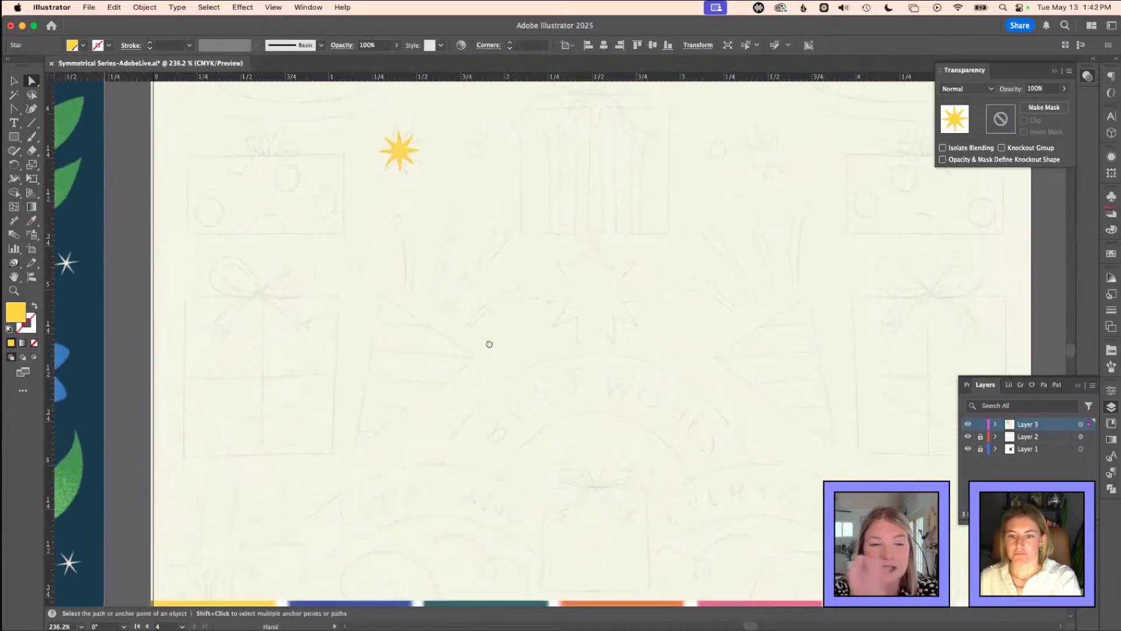
left_click(14, 137)
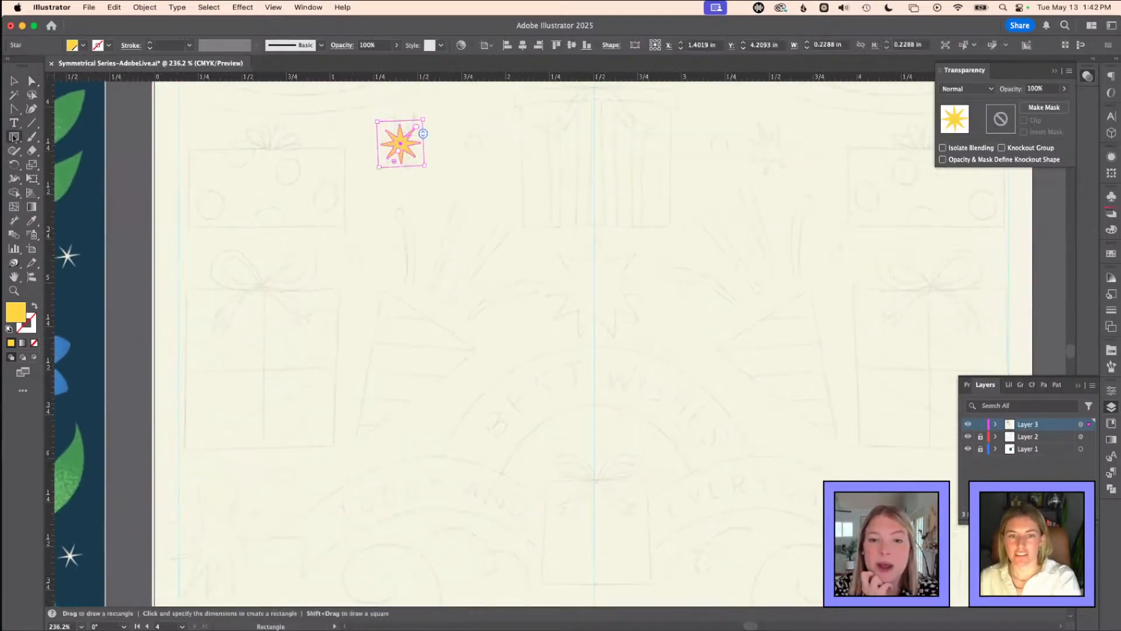
left_click_drag(377, 288, 549, 460)
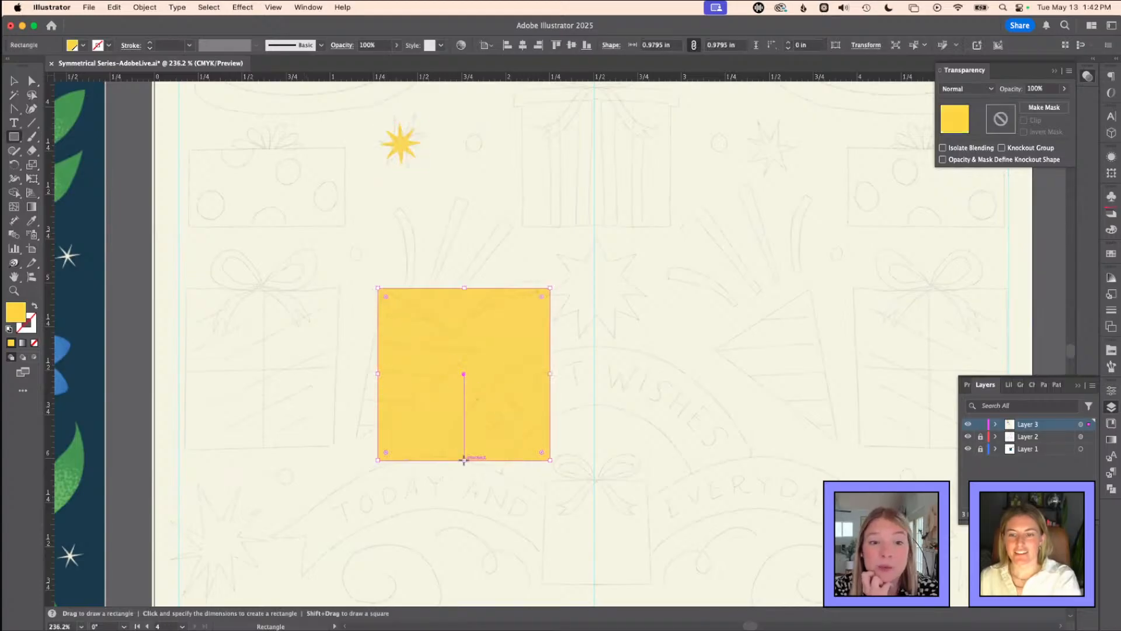
key("a")
key("minus")
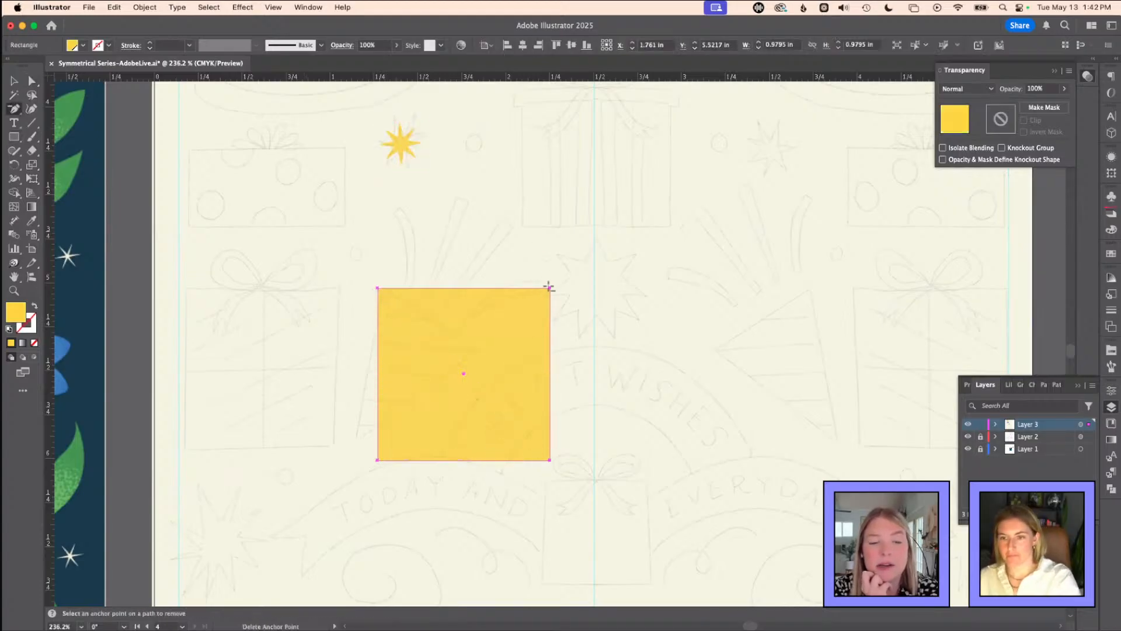
left_click(550, 288)
- Pull the triangle's right-angle corner diagonally down and outward to form a cone shape, and fill it blue
key("a")
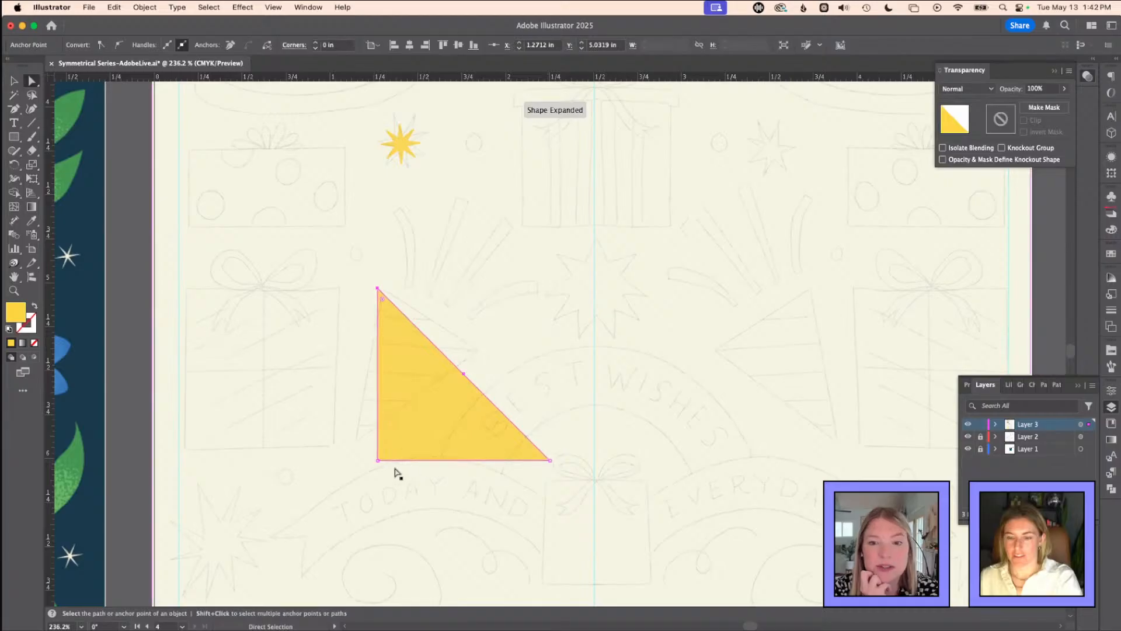
left_click_drag(379, 461, 291, 546)
key("v")
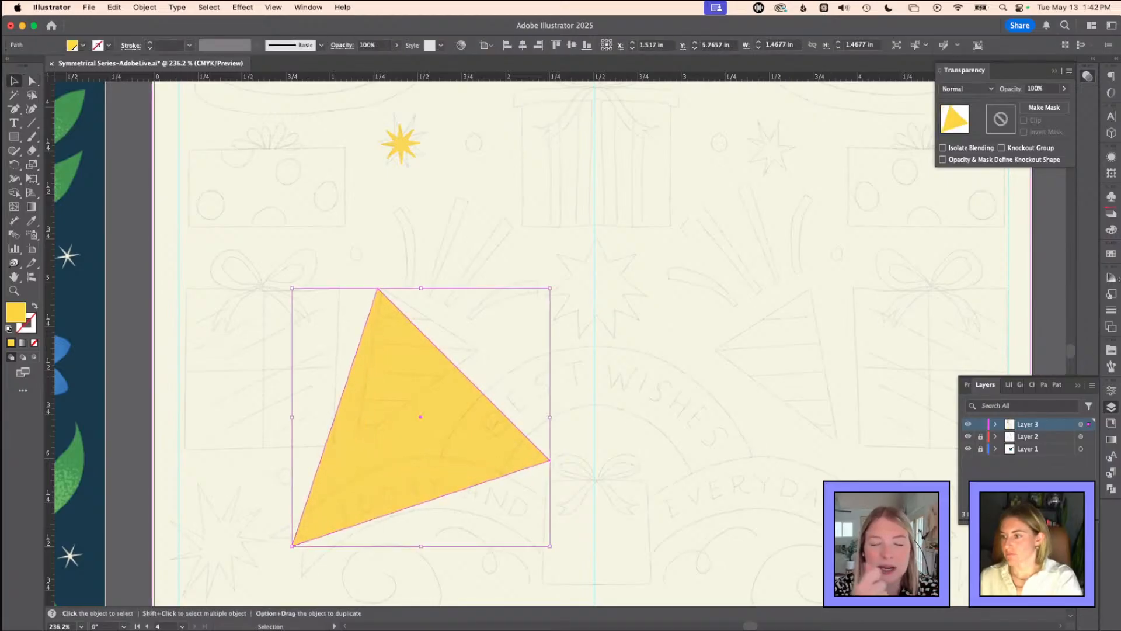
left_click(1112, 254)
left_click(974, 370)
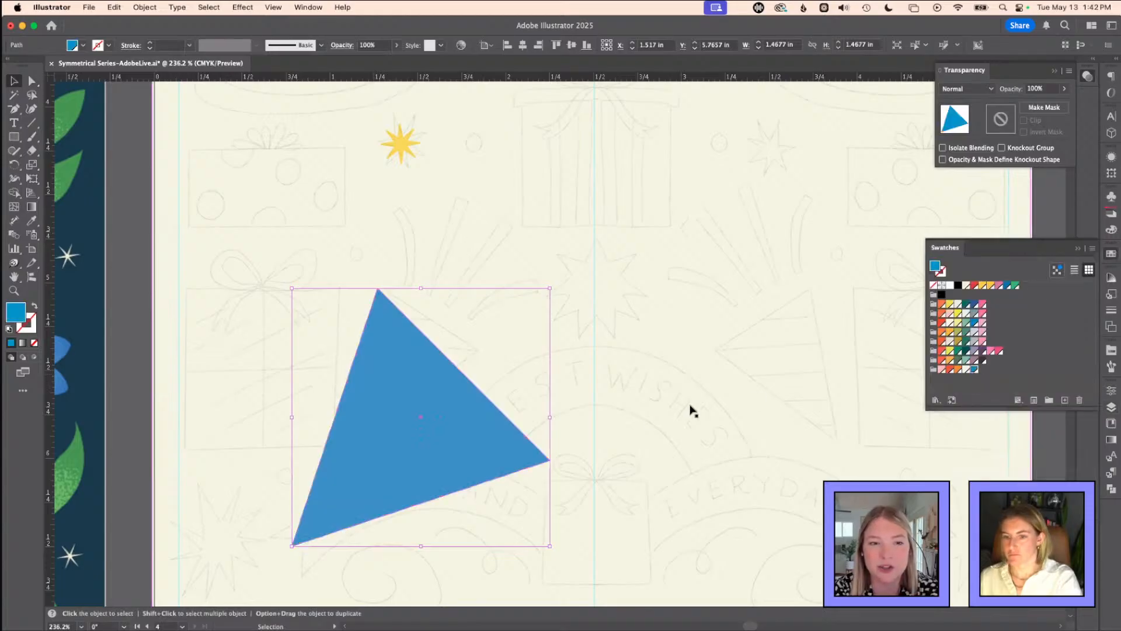
- Scale the blue cone down to about 0.79 in wide, move it onto the sketched left party popper and rotate it slightly counter-clockwise
left_click_drag(551, 286, 431, 405)
left_click_drag(368, 461, 409, 348)
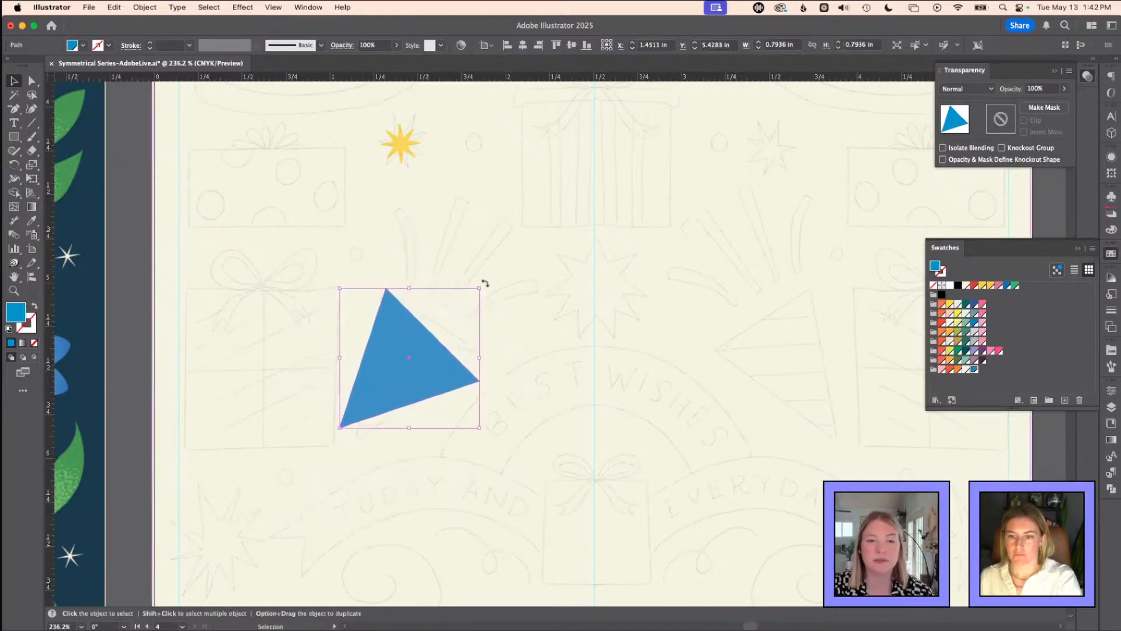
mouse_move(483, 280)
left_mouse_down()
mouse_move(463, 261)
mouse_move(469, 273)
left_mouse_up()
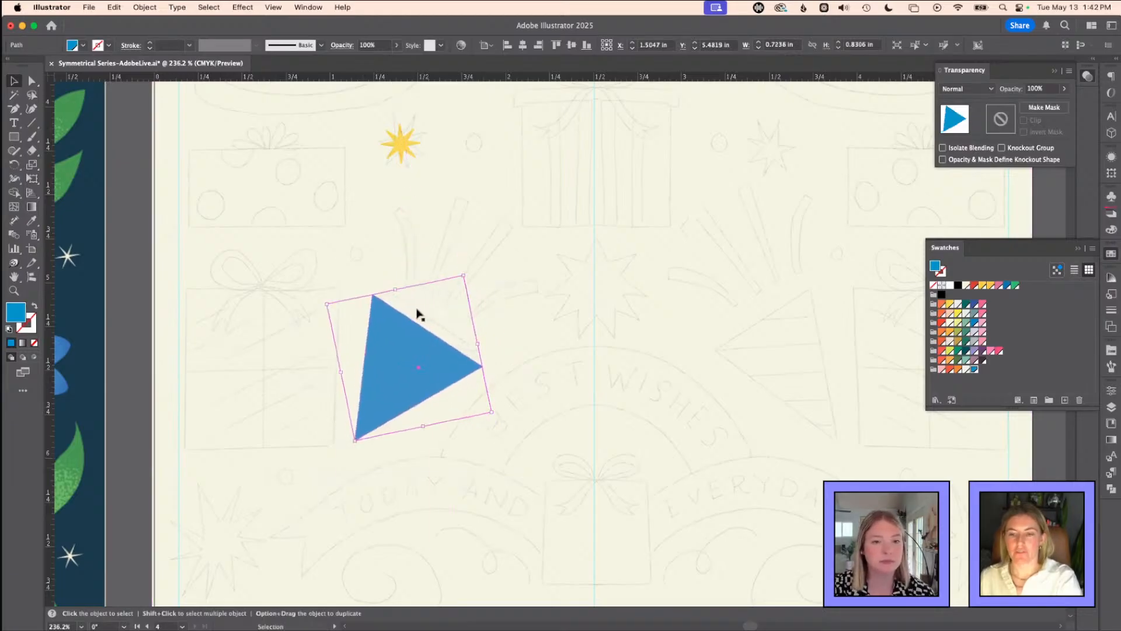
- Pull the blue cone's lower tip outward to lengthen it, and shift the whole cone slightly to fit the sketched popper
key("a")
left_click_drag(356, 442, 345, 463)
key("v")
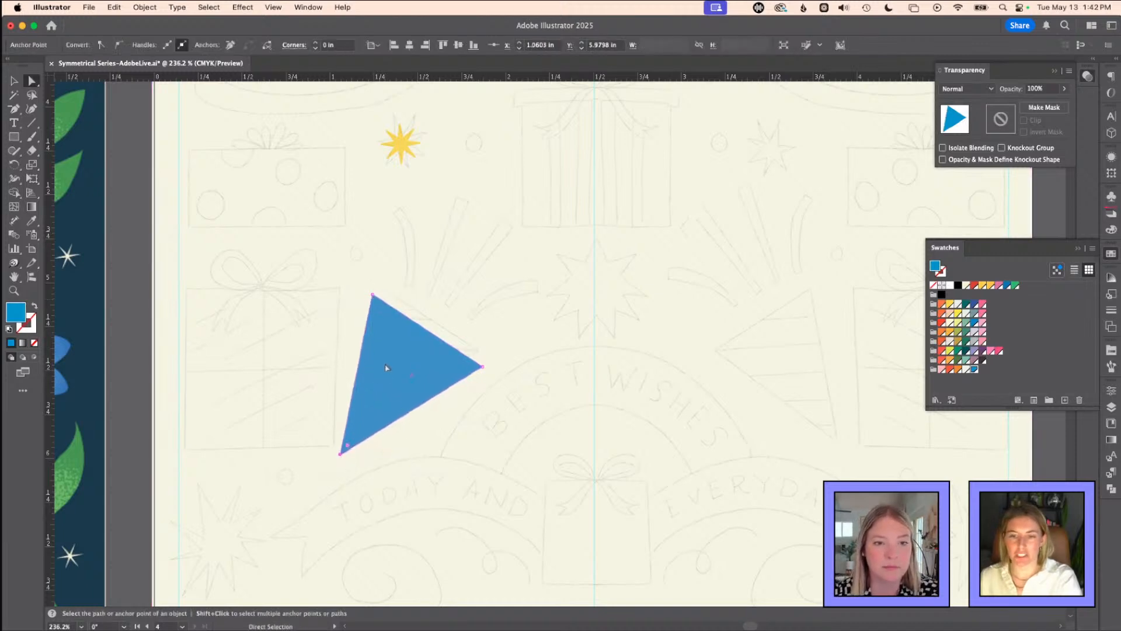
left_click_drag(384, 364, 392, 357)
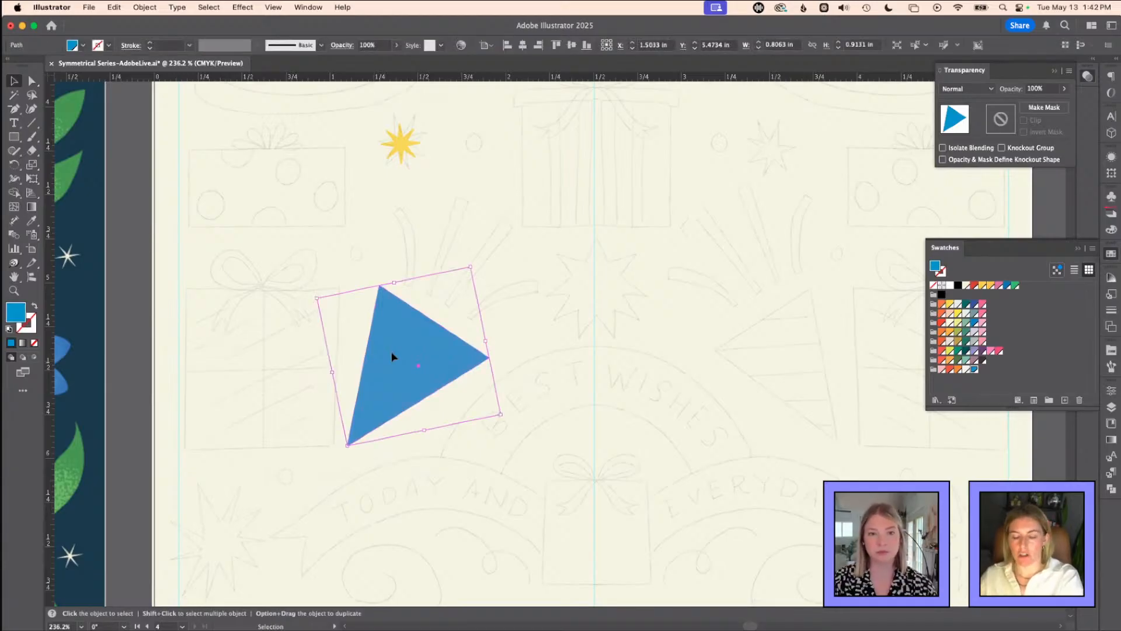
left_click(475, 231)
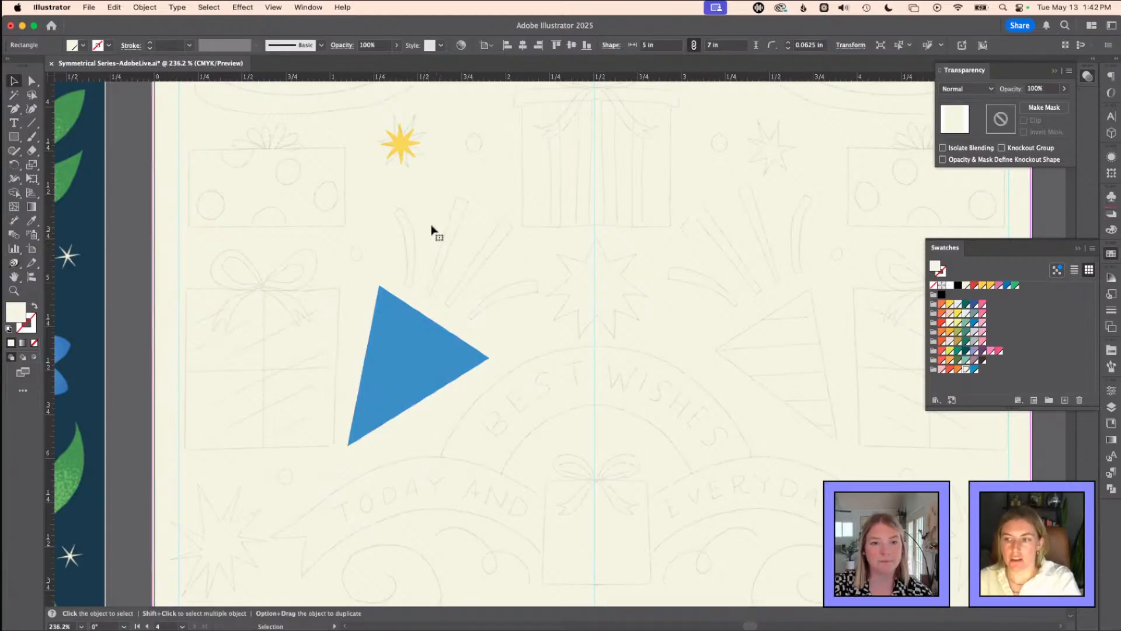
key("a")
left_click(419, 357)
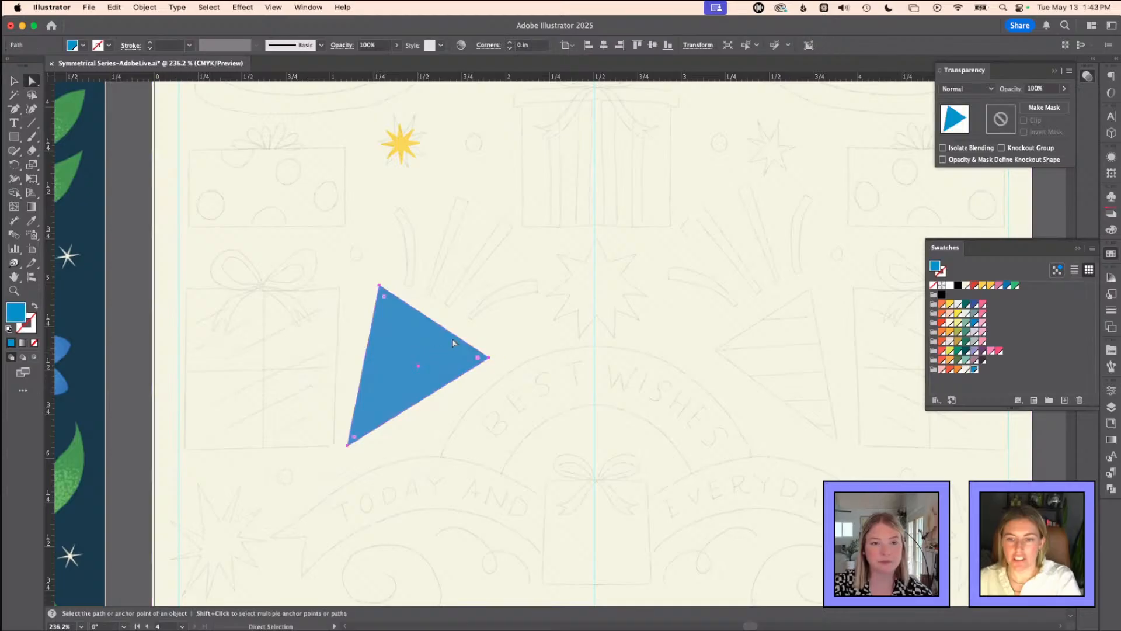
left_click(474, 298)
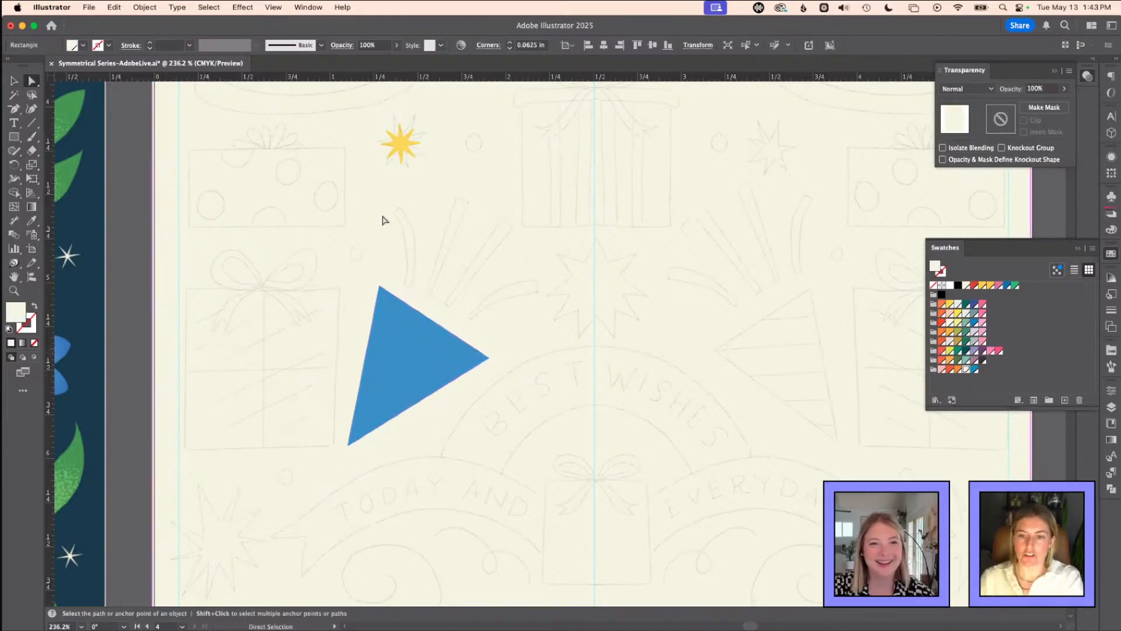
- Draw an open curved path with the Pen tool along the leftmost streamer sketched above the blue cone
key("p")
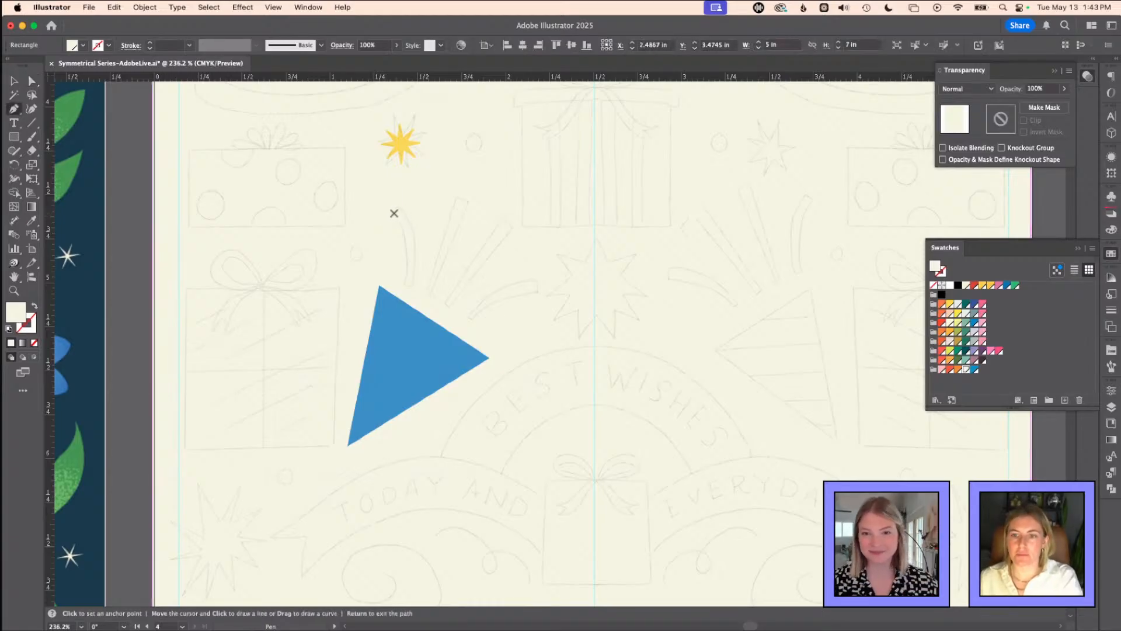
left_click(396, 209)
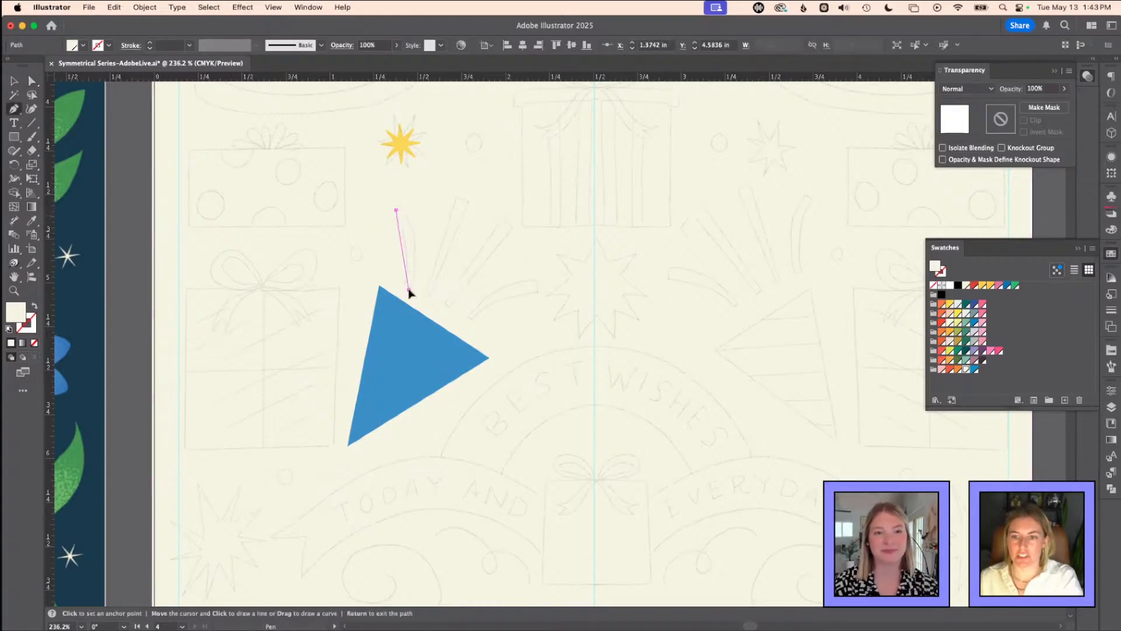
left_click_drag(409, 289, 395, 350)
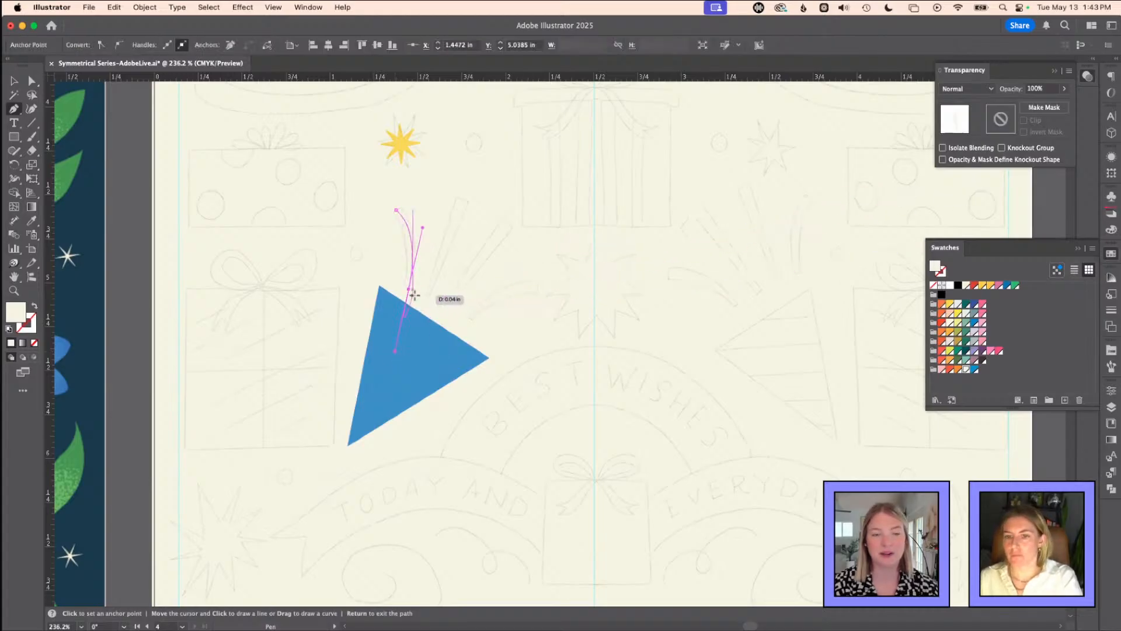
key("a")
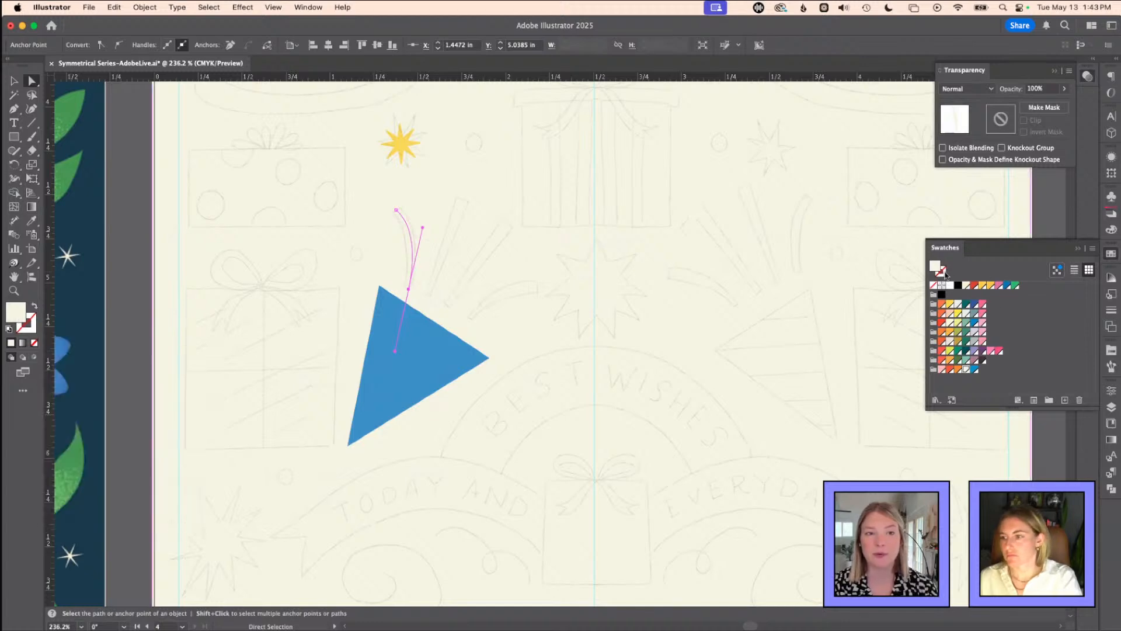
- Give the curved streamer path an orange-red stroke 3 px wide with no fill
left_click(949, 369)
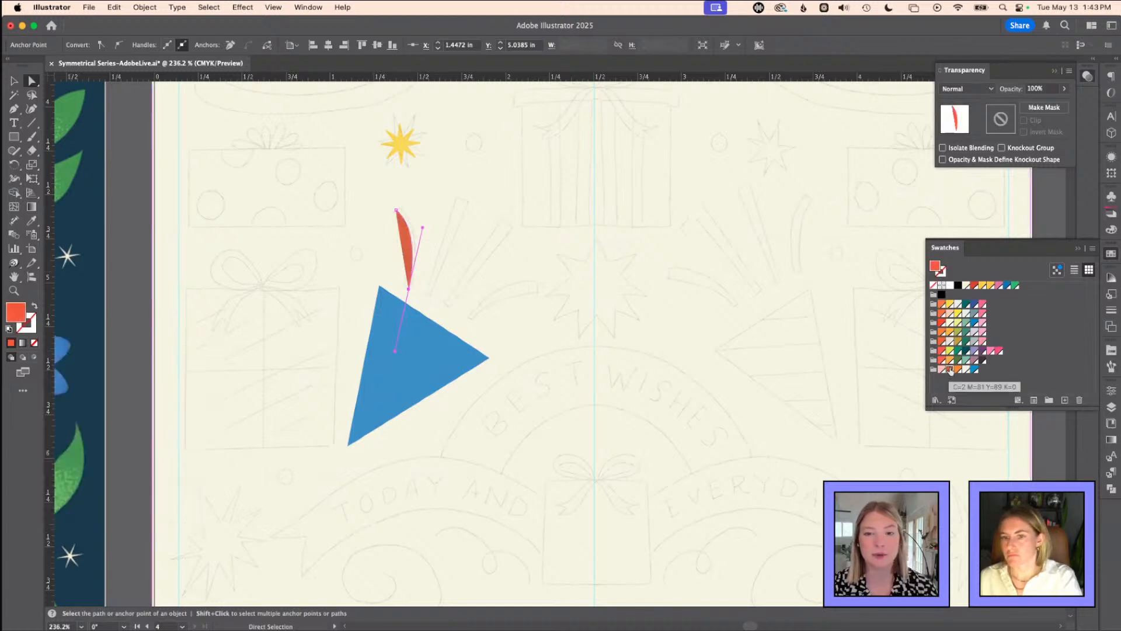
key("x")
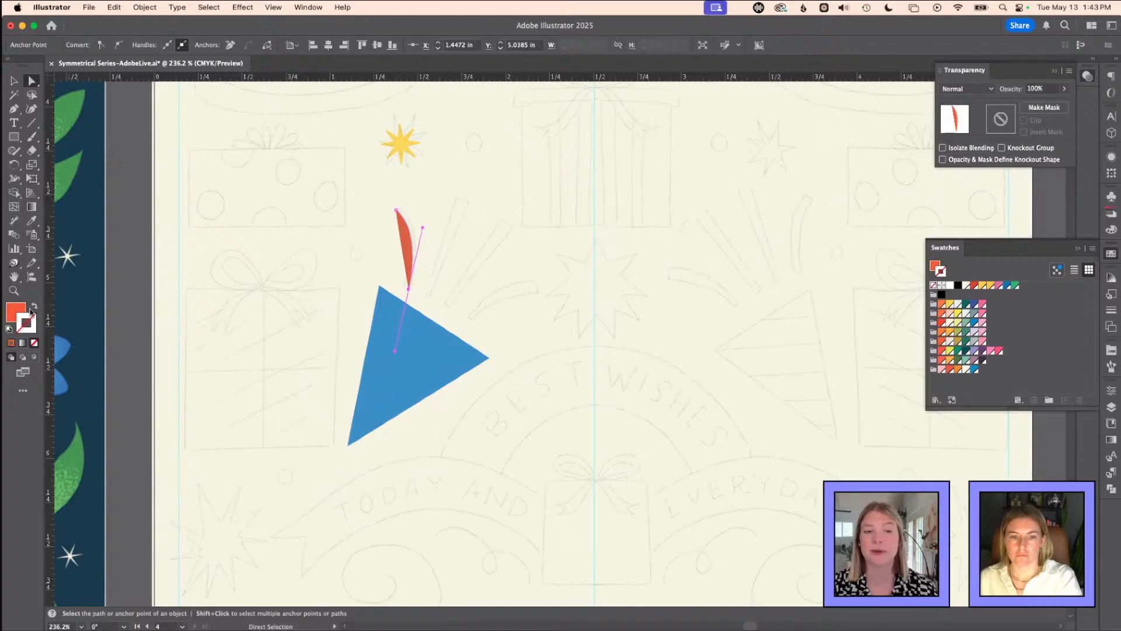
left_click(35, 307)
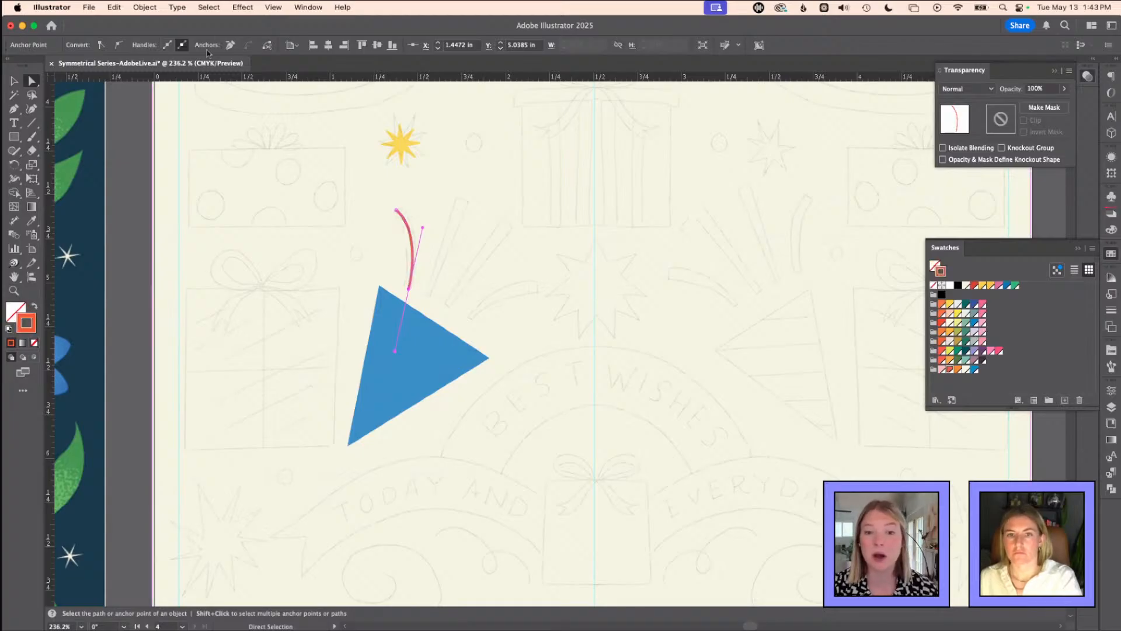
key("v")
left_click(1111, 310)
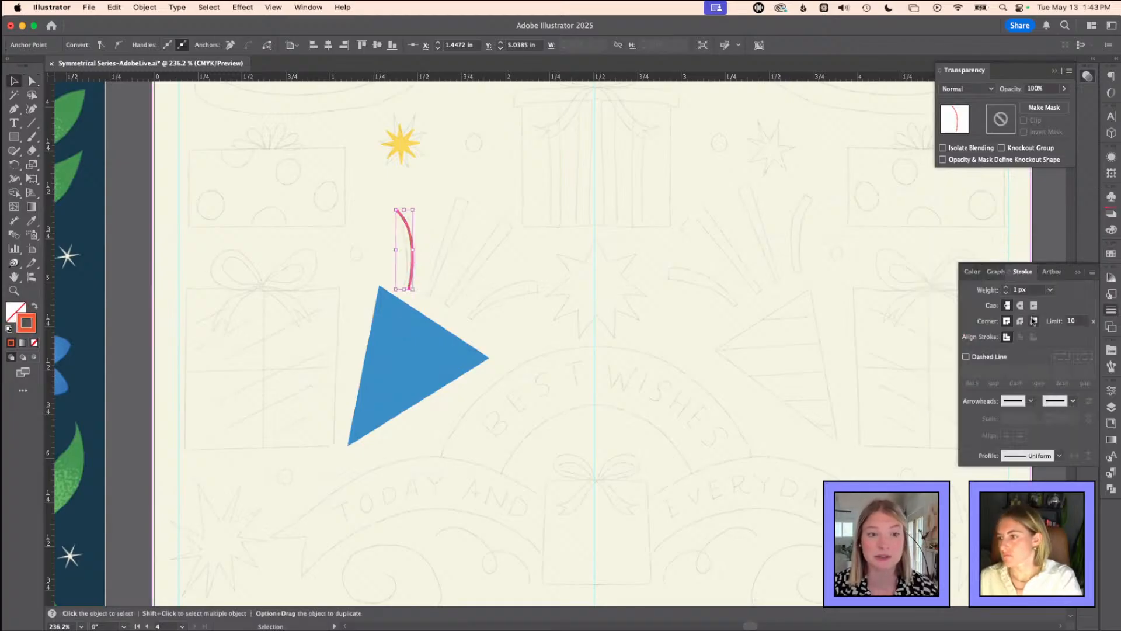
left_click(1006, 287)
left_click(1006, 287)
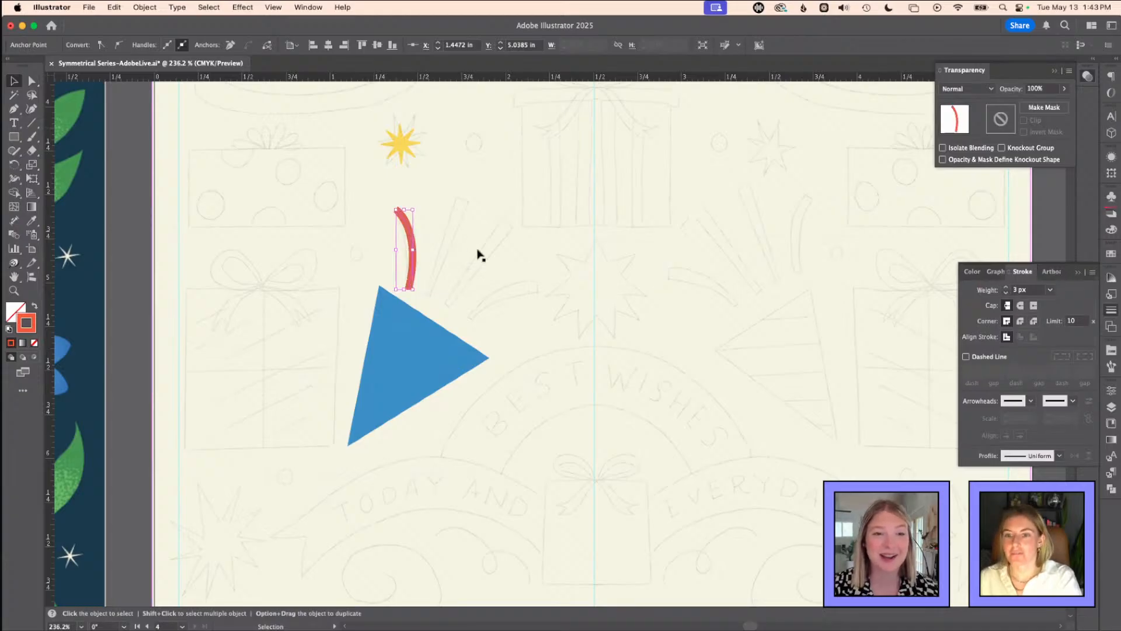
left_click(455, 246)
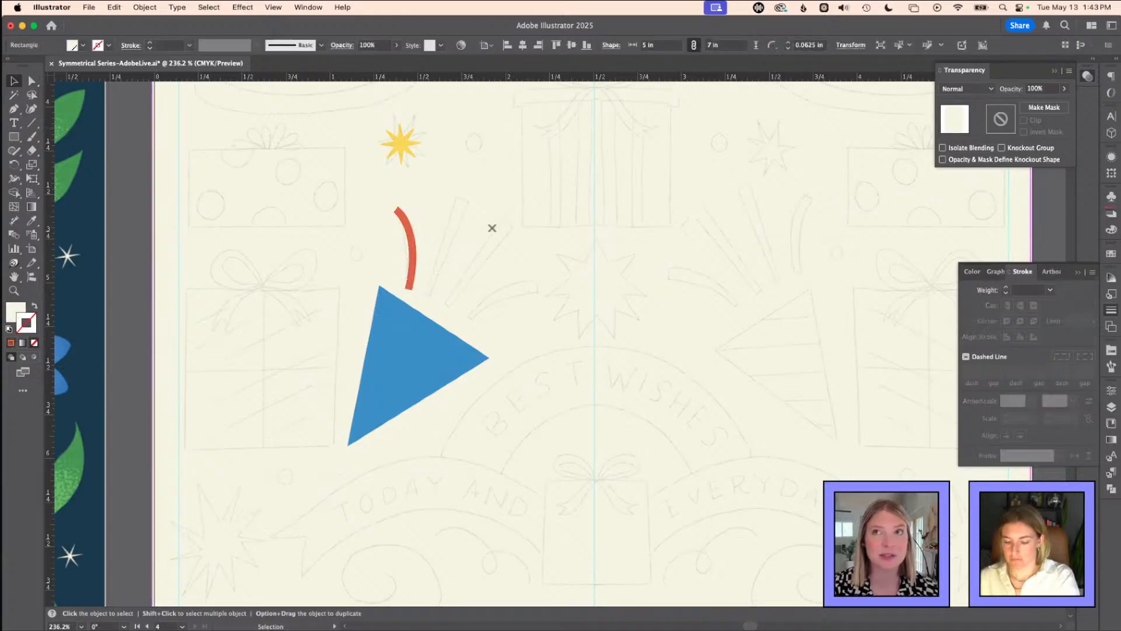
- Draw a closed four-sided tapered shape over the second sketched streamer with the Pen tool and adjust its upper-right corner
key("minus")
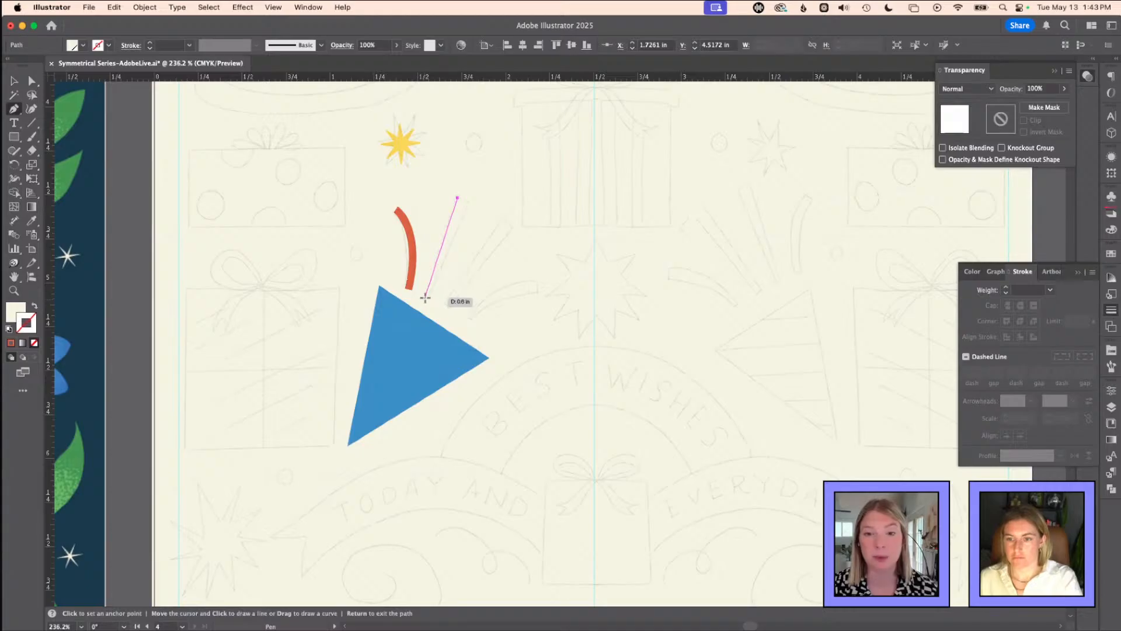
left_click(424, 297)
left_click(429, 302)
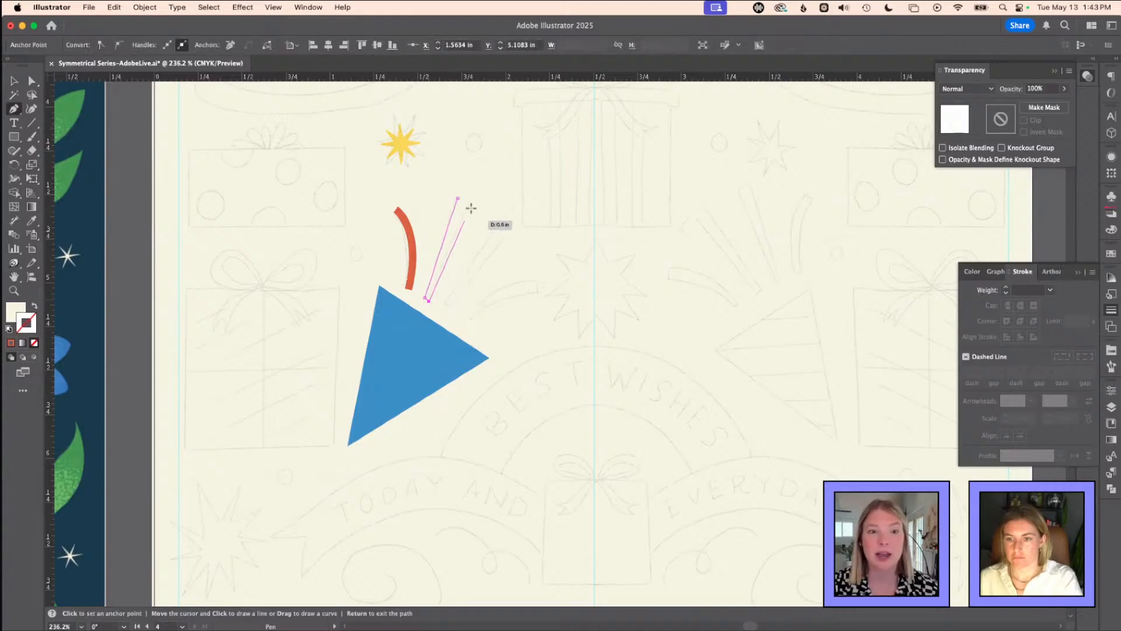
left_click(476, 204)
left_click(458, 198)
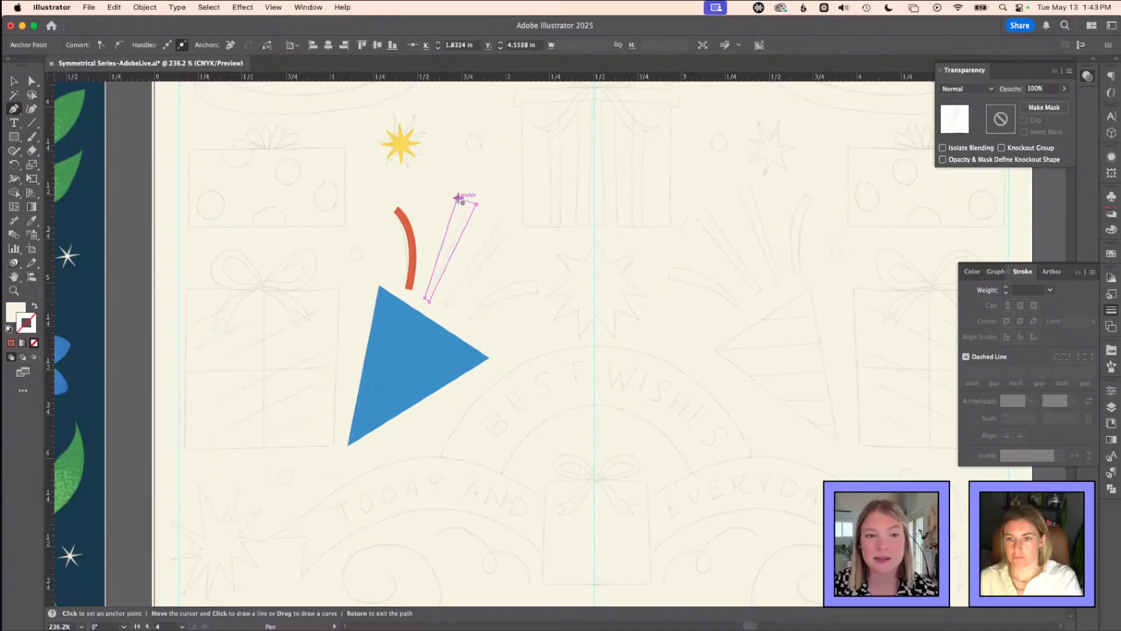
key("a")
left_click_drag(476, 204, 474, 212)
- Fill the tapered streamer with the orange-red sampled from the curved streamer, leaving it without a stroke
key("i")
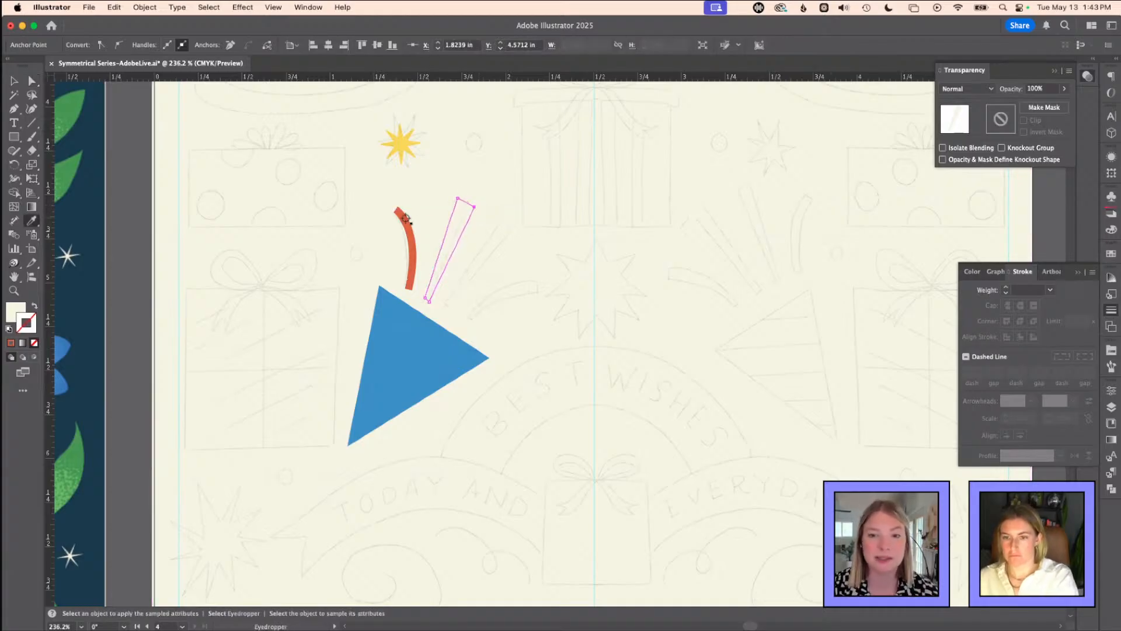
left_click(404, 221)
key("shift+x")
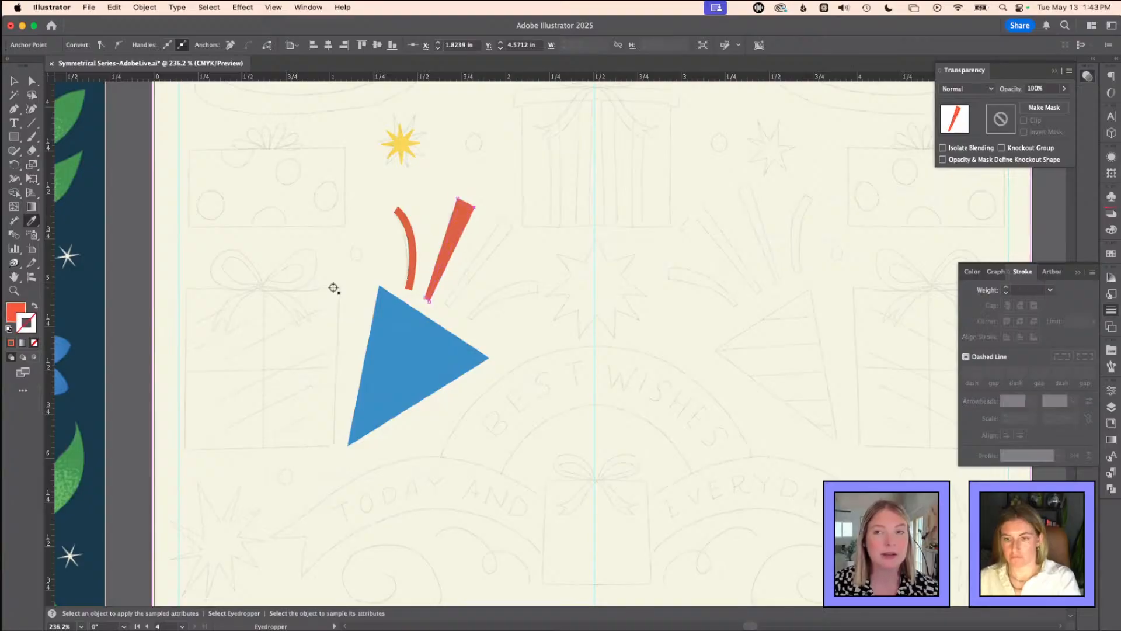
key("a")
left_click(411, 248)
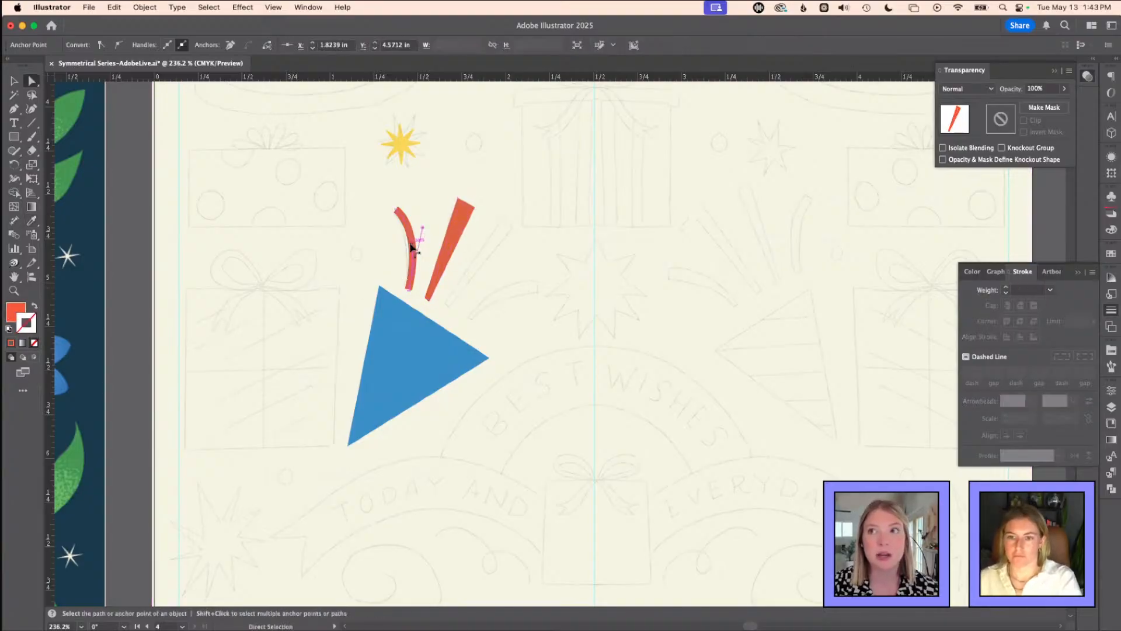
left_click(468, 282)
- Nudge the lower-left anchor of the tapered streamer's narrow end slightly outward
key("z")
left_click_drag(427, 296, 555, 340)
key("a")
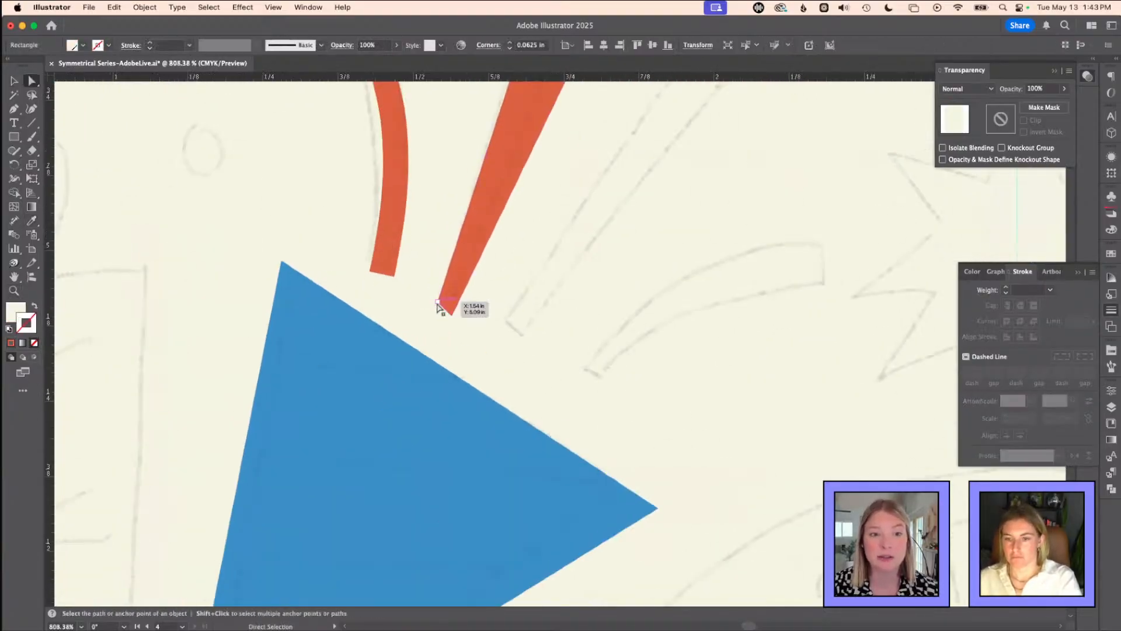
left_click_drag(439, 305, 436, 309)
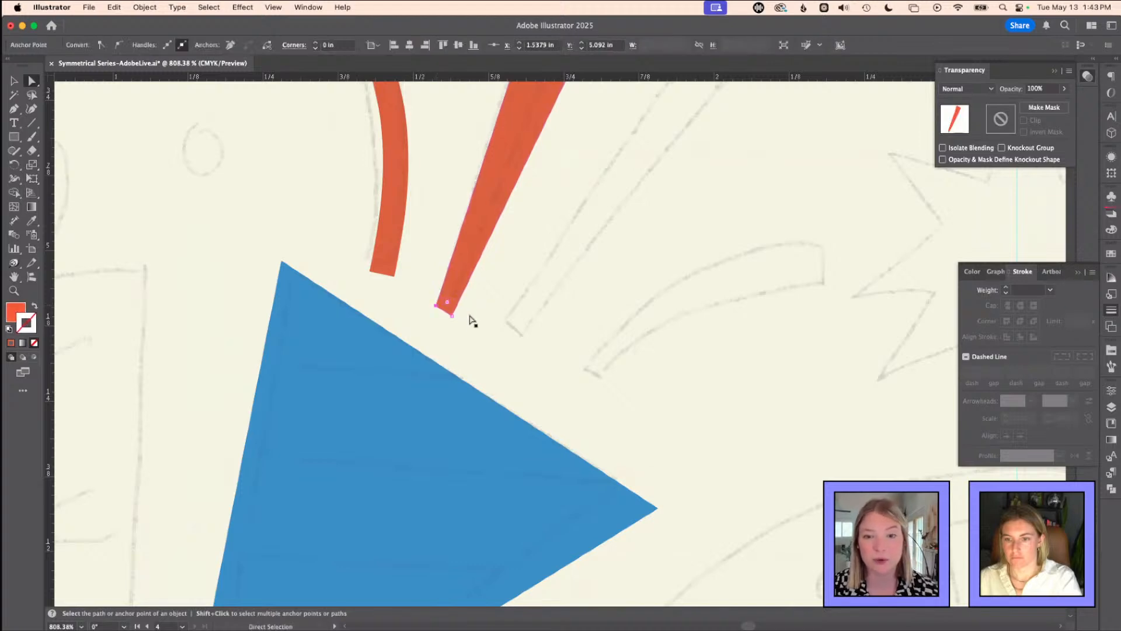
key("super+minus")
key("super+minus")
key("super+minus")
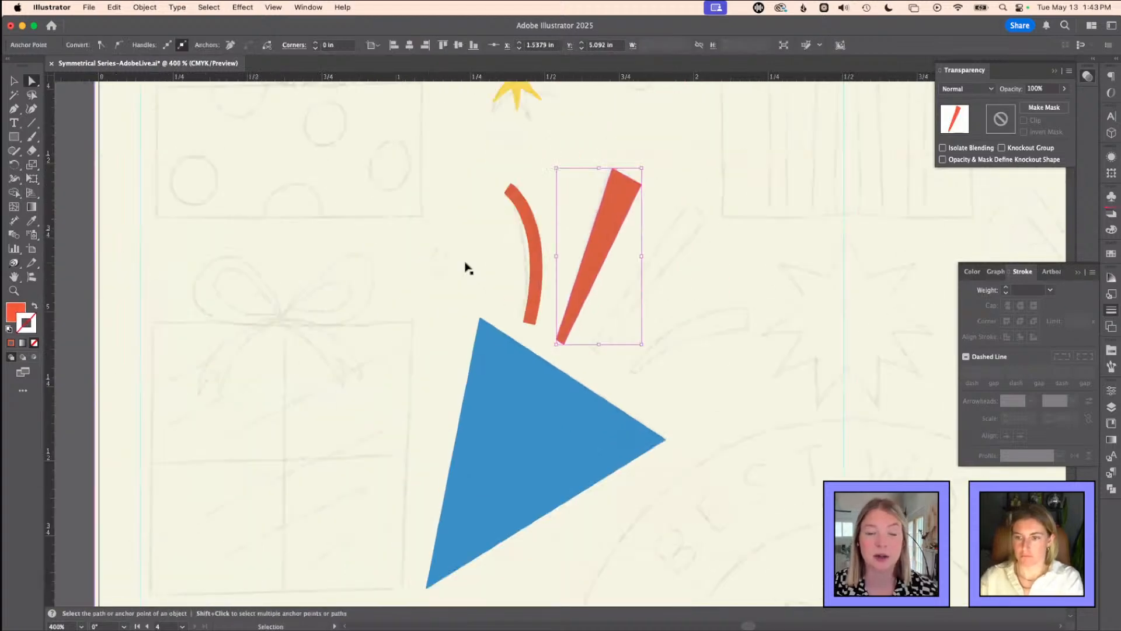
- Duplicate the tapered streamer just to its right and reflect the copy across the vertical axis
key("v")
left_click_drag(601, 256, 625, 270)
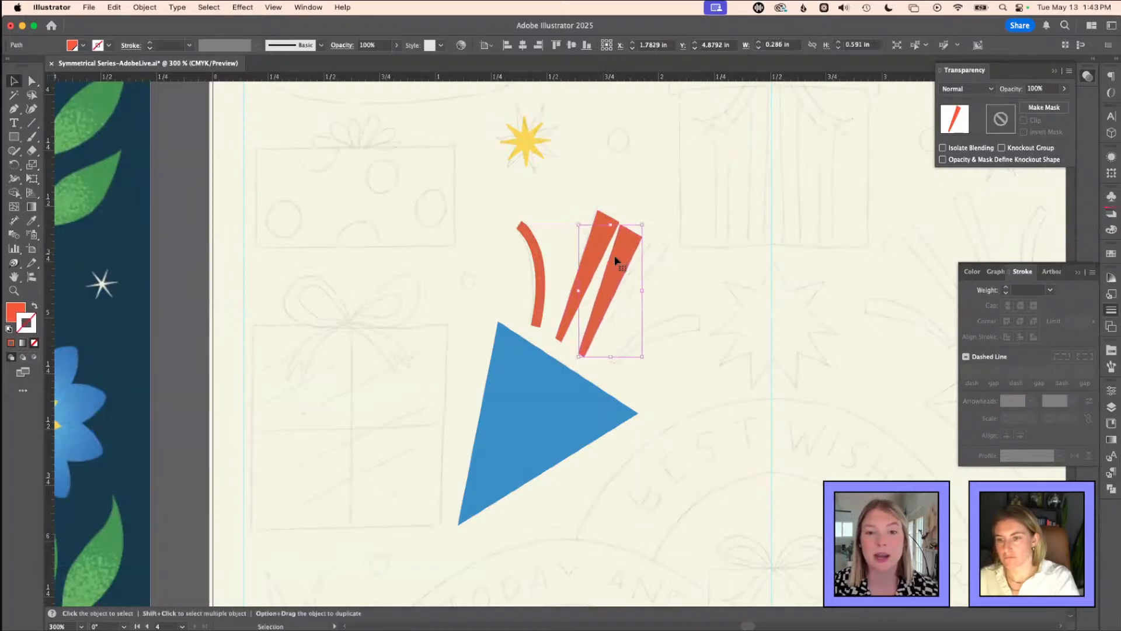
left_click(144, 7)
mouse_move(175, 24)
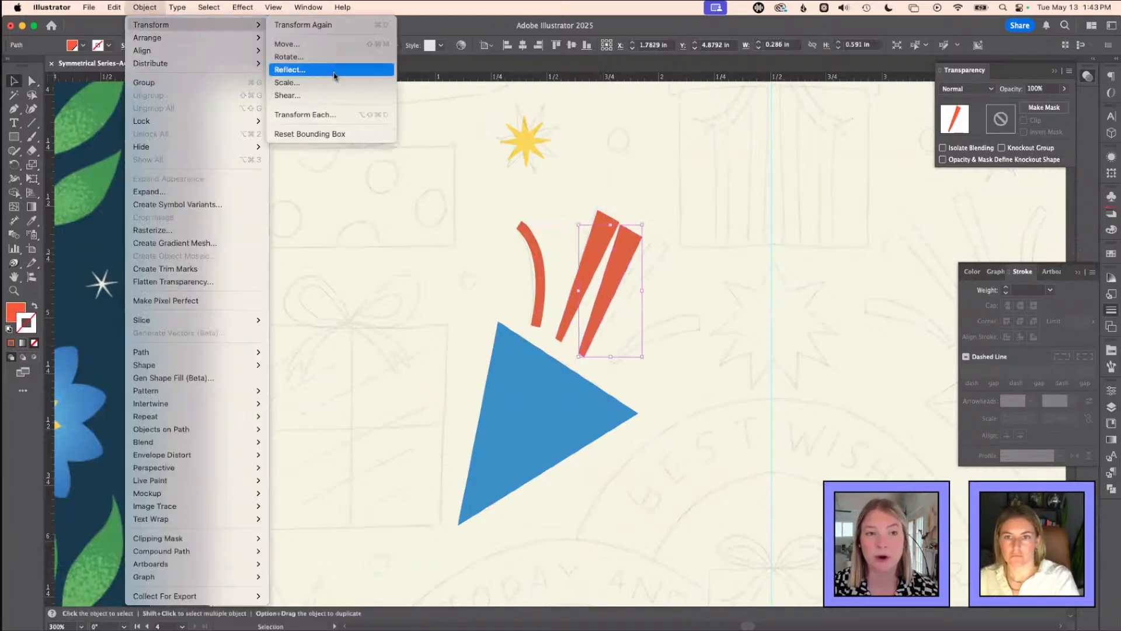
left_click(337, 70)
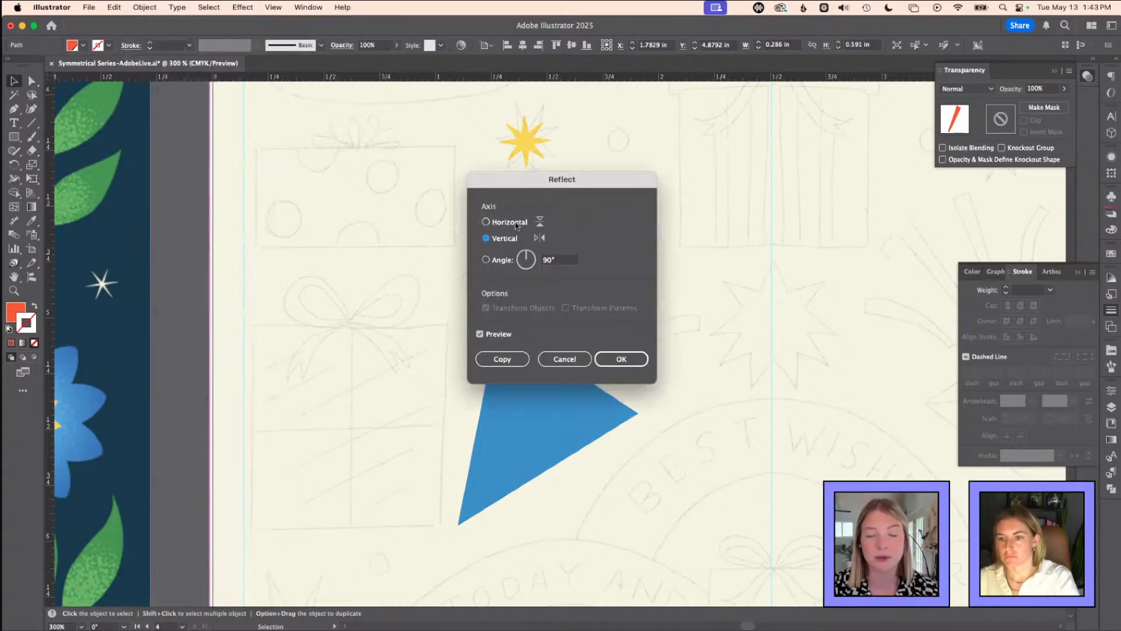
left_click(629, 358)
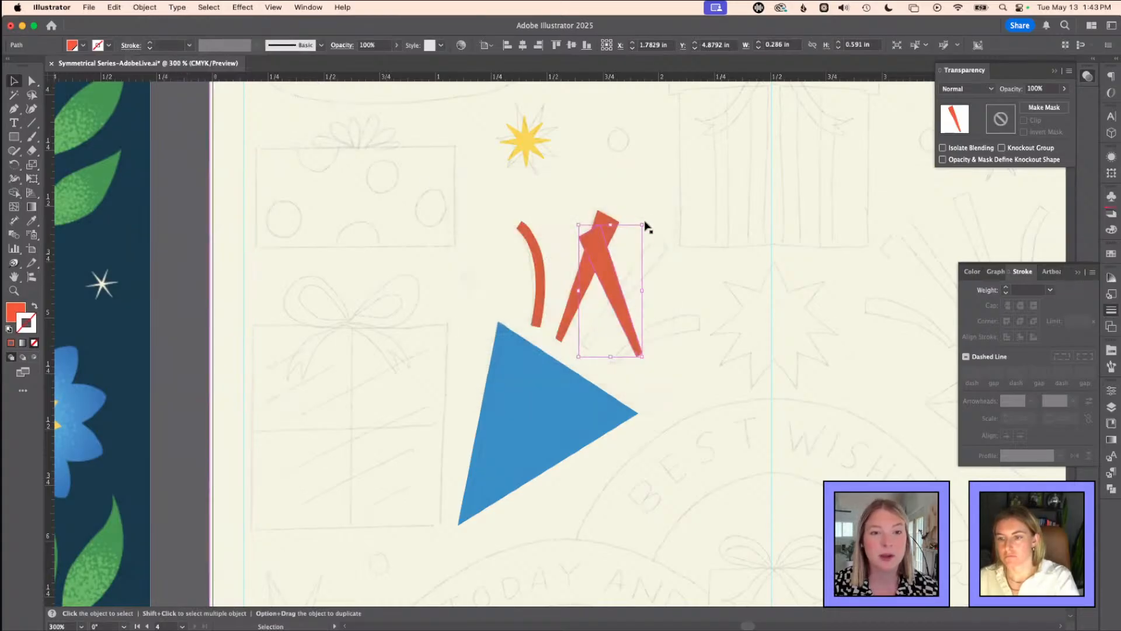
- Rotate the reflected streamer to lean right over the third sketched streamer, and fine-tune an anchor at its narrow end
left_click_drag(647, 222, 626, 280)
key("a")
scroll(569, 348, "up", 5)
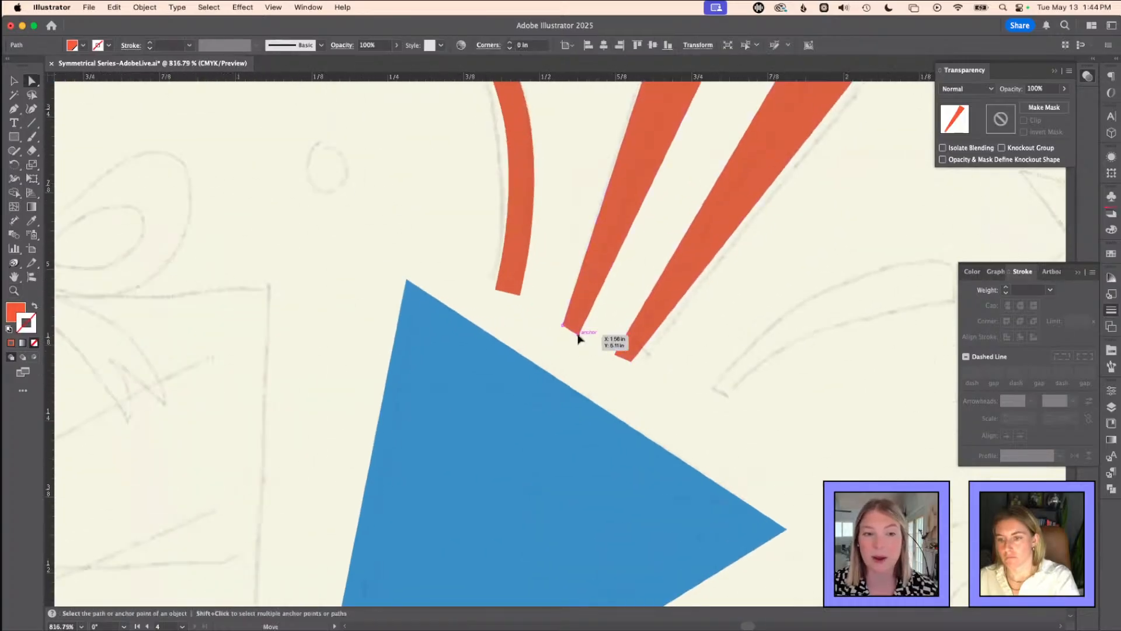
left_click(578, 337)
left_click_drag(628, 365, 629, 367)
left_click(673, 355)
scroll(675, 357, "down", 5)
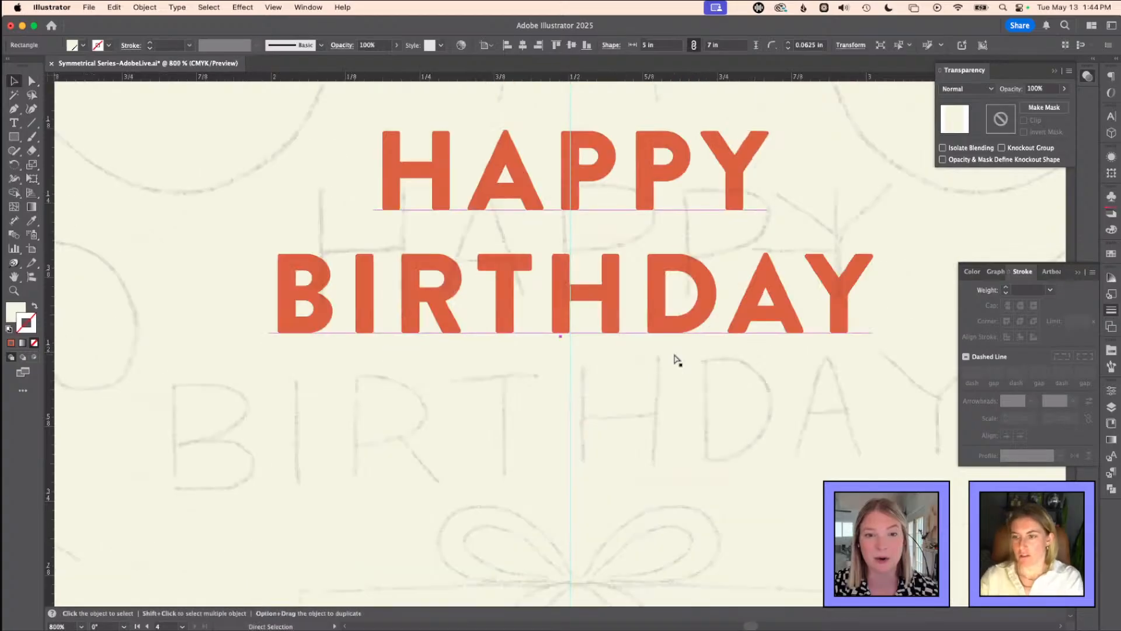
key("super+minus")
left_click_drag(566, 396, 617, 153)
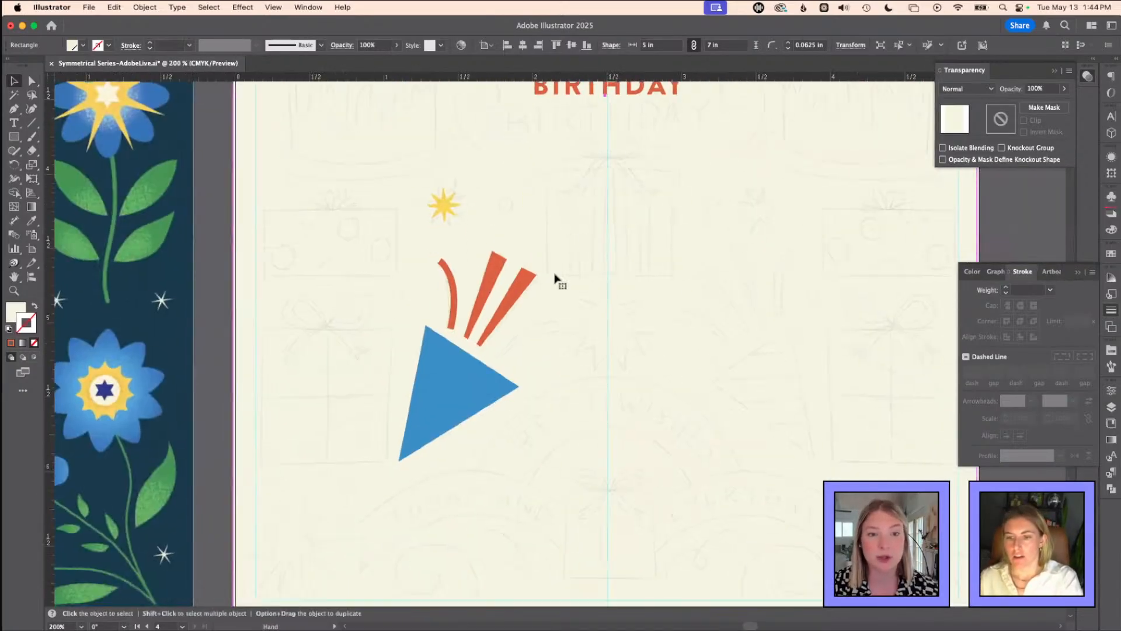
key("z")
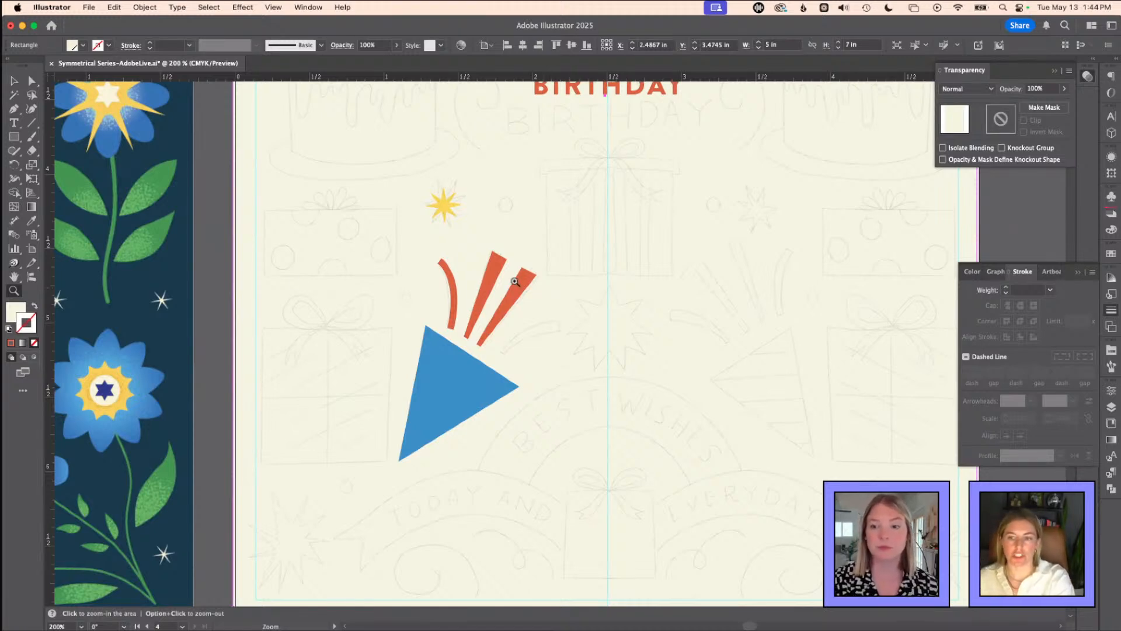
left_click_drag(466, 325, 691, 452)
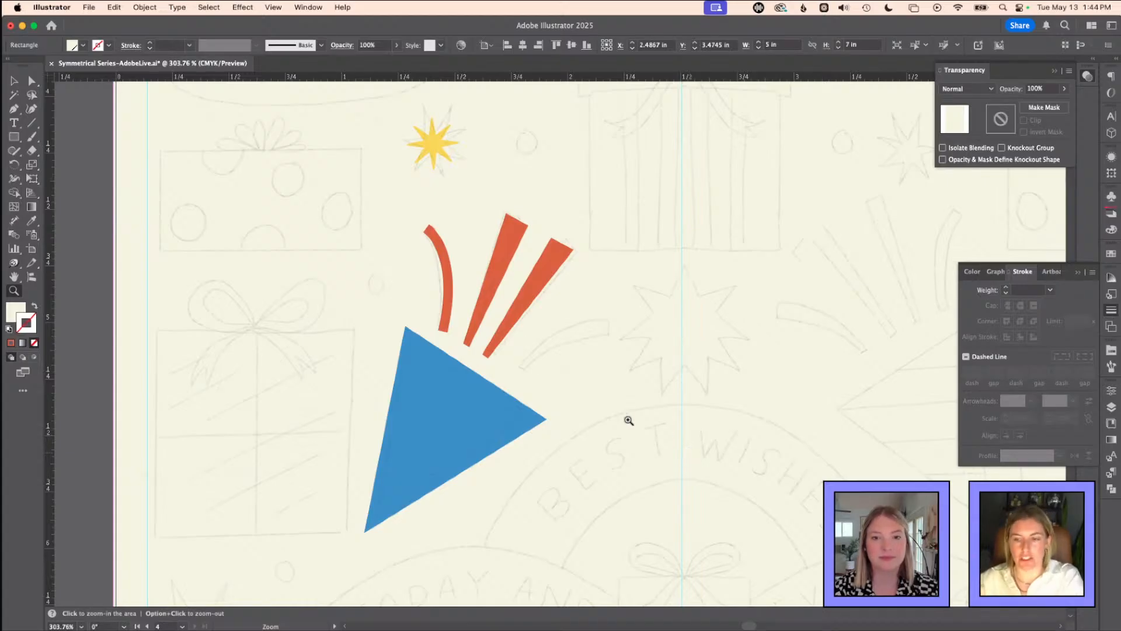
- Move the lower end of the curved orange-red streamer slightly right and down toward the blue cone
left_click(460, 336)
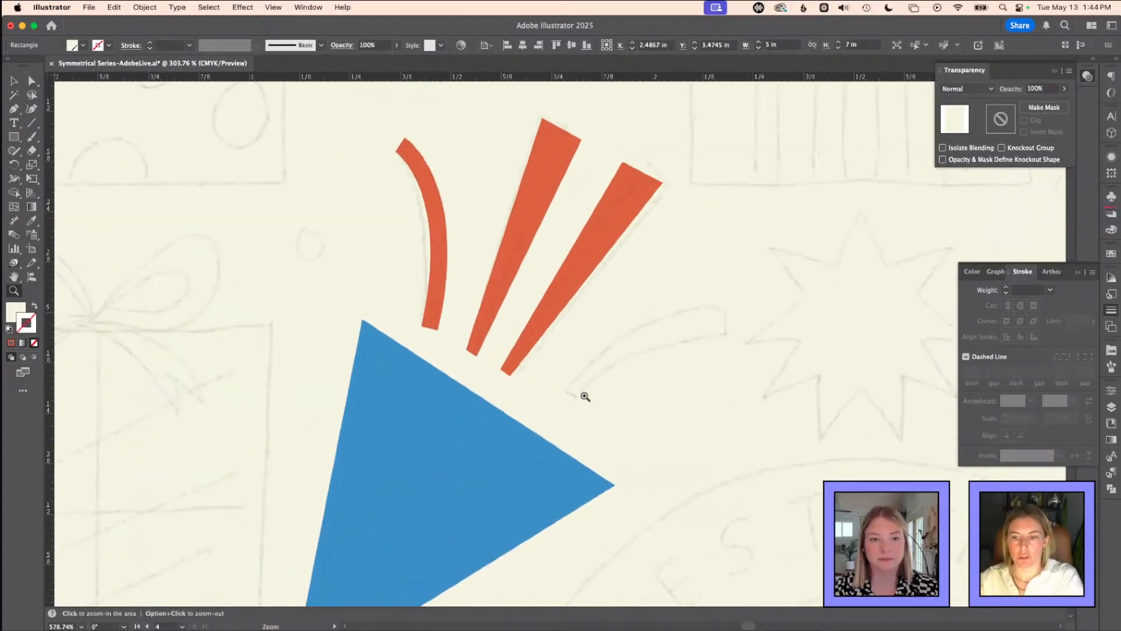
key("a")
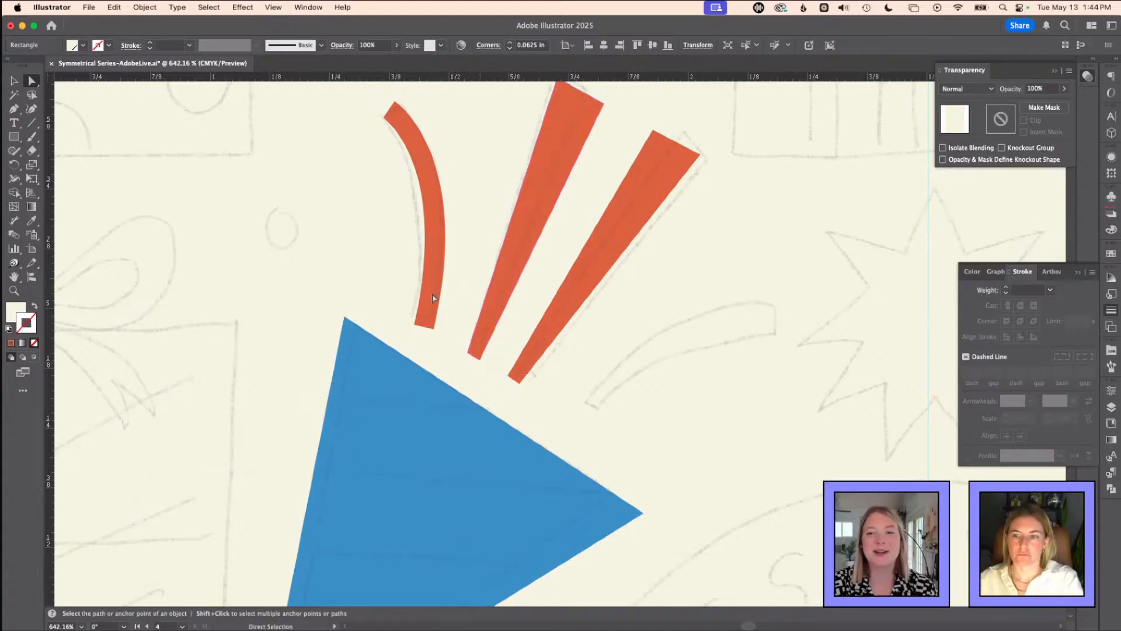
left_click(424, 328)
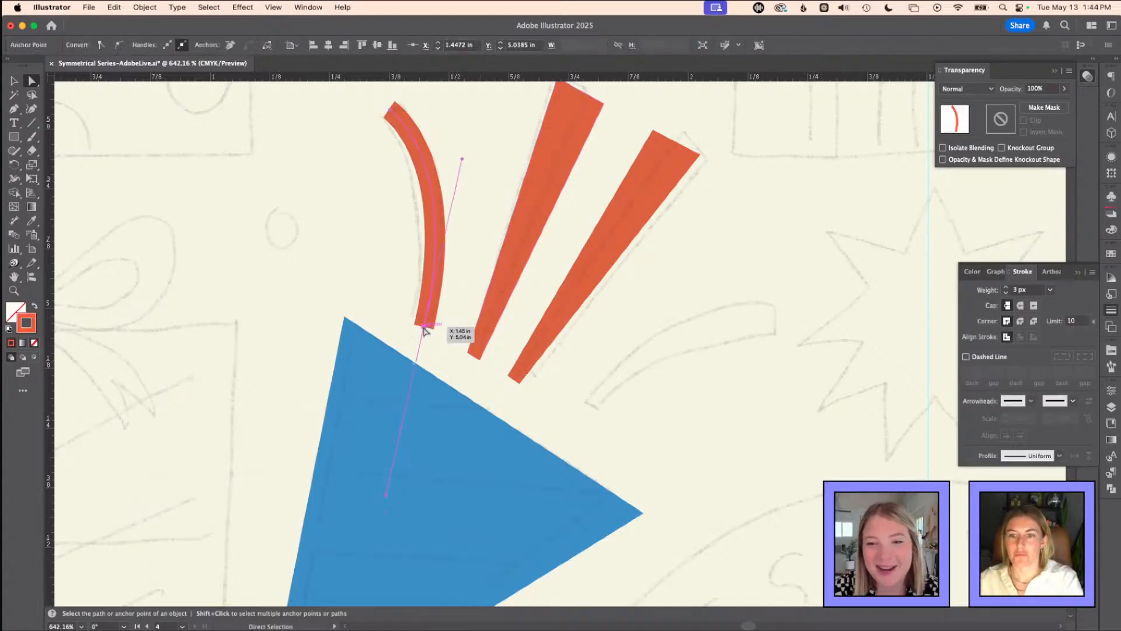
left_click_drag(424, 328, 433, 338)
left_click_drag(469, 164, 469, 168)
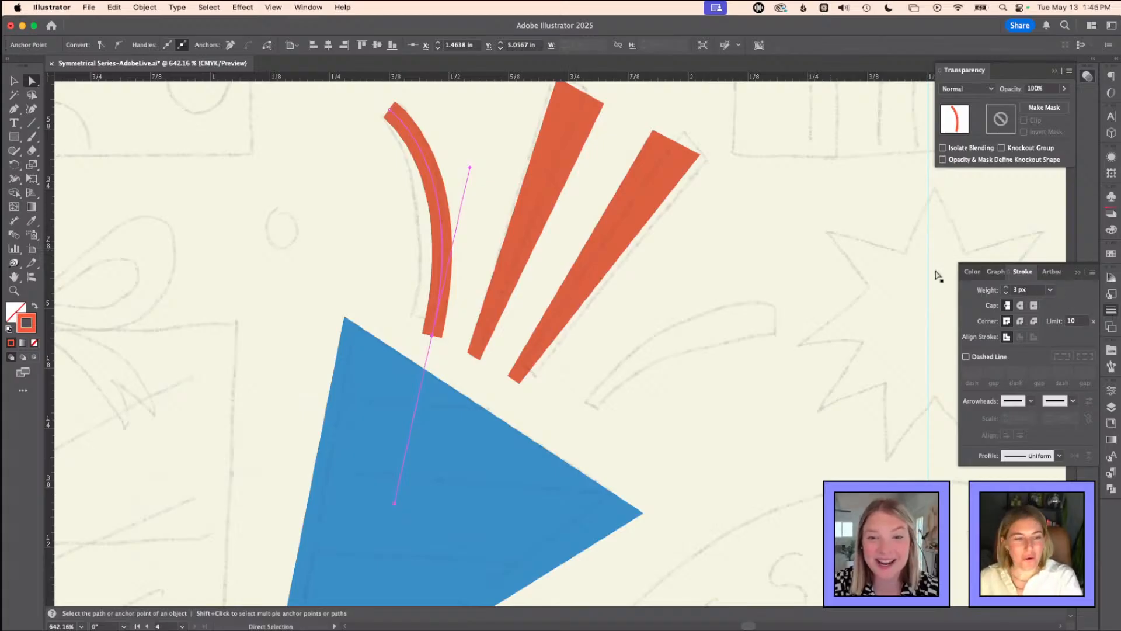
left_click_drag(390, 111, 390, 111)
left_click(390, 110)
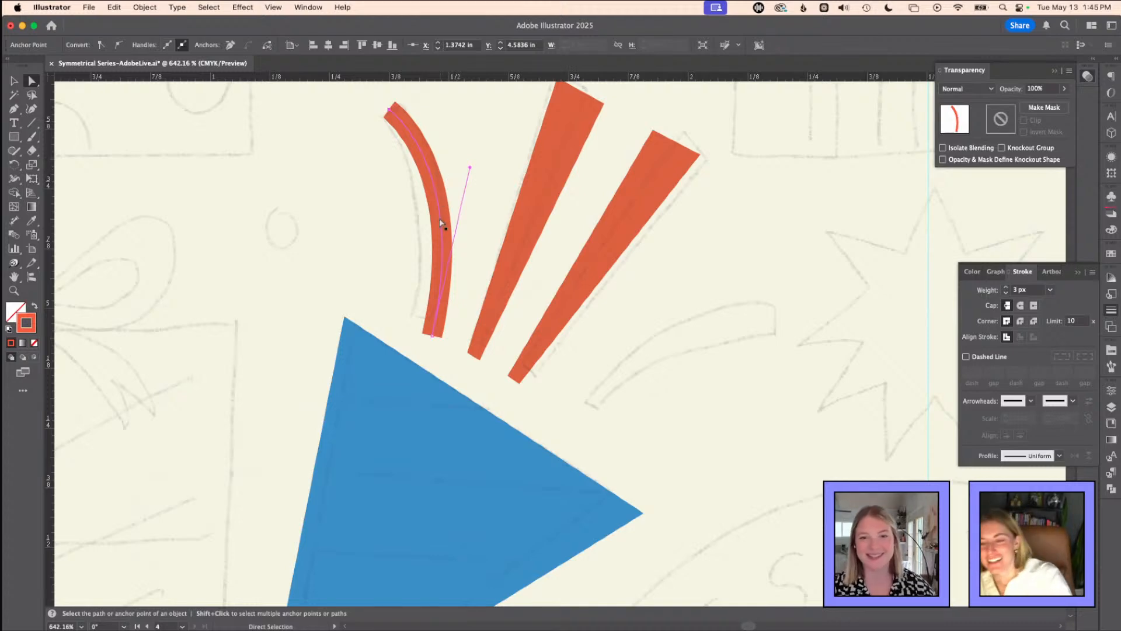
- Extend the curved streamer's path with the Pen tool across its lower end and up in a second curve to a wider upper end
key("p")
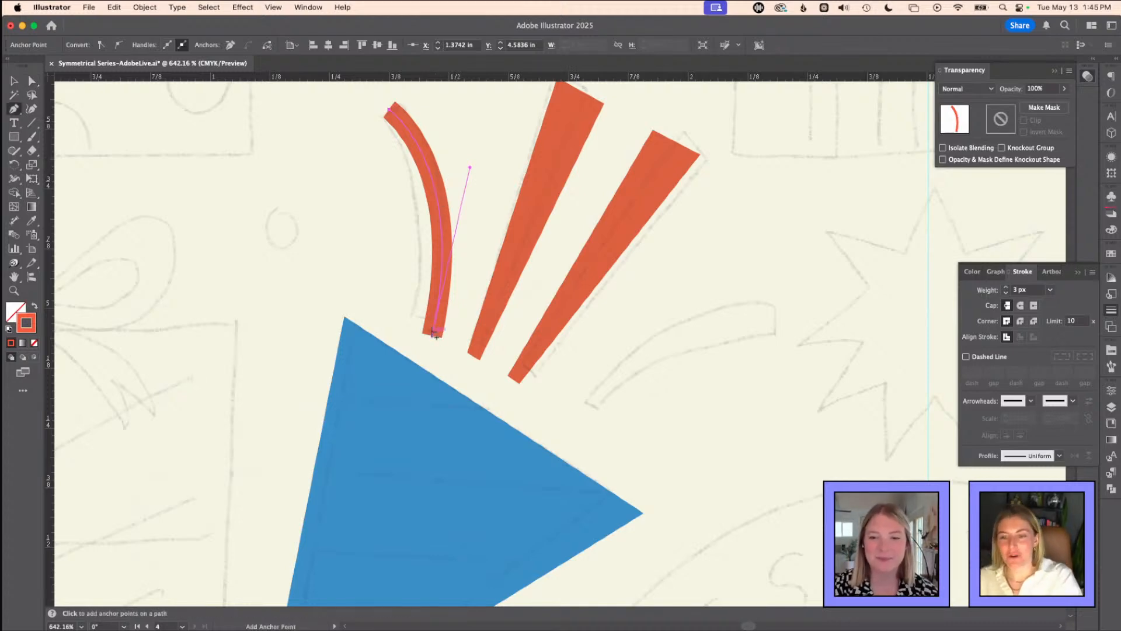
left_click(432, 337)
left_click(442, 341)
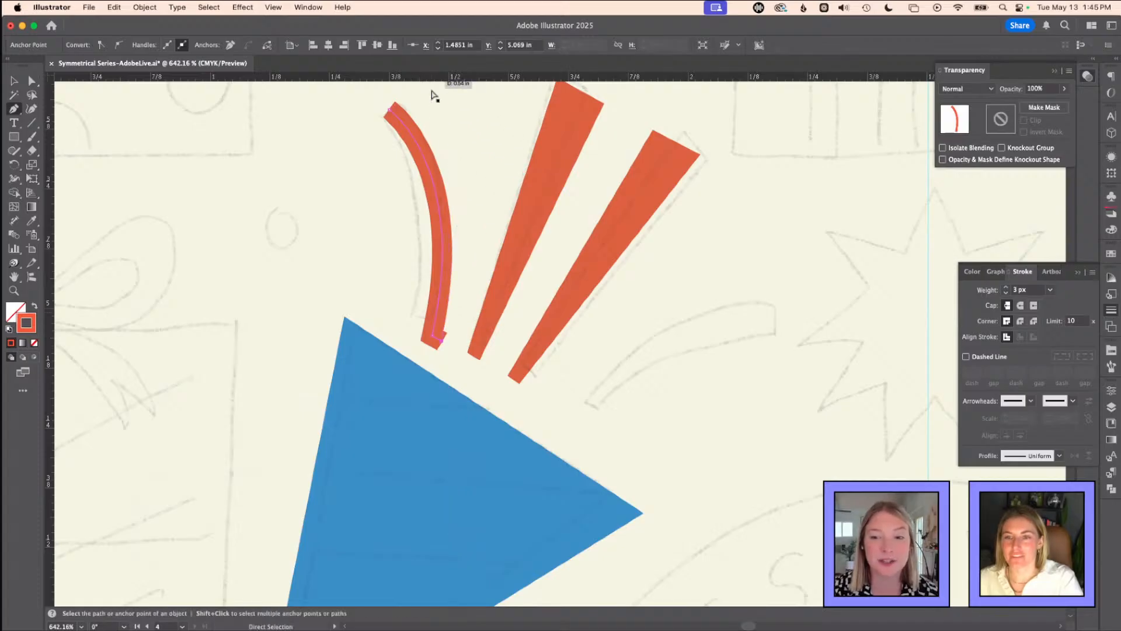
scroll(383, 85, "up", 3)
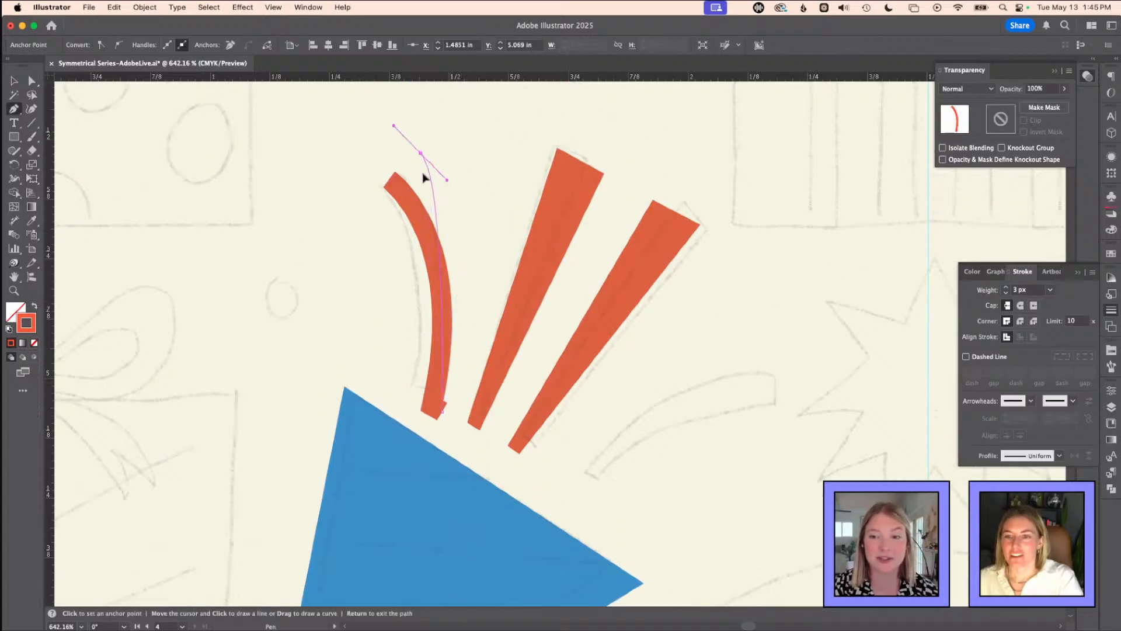
mouse_move(421, 153)
left_mouse_down()
mouse_move(373, 156)
mouse_move(306, 123)
mouse_move(355, 120)
left_mouse_up()
key("Return")
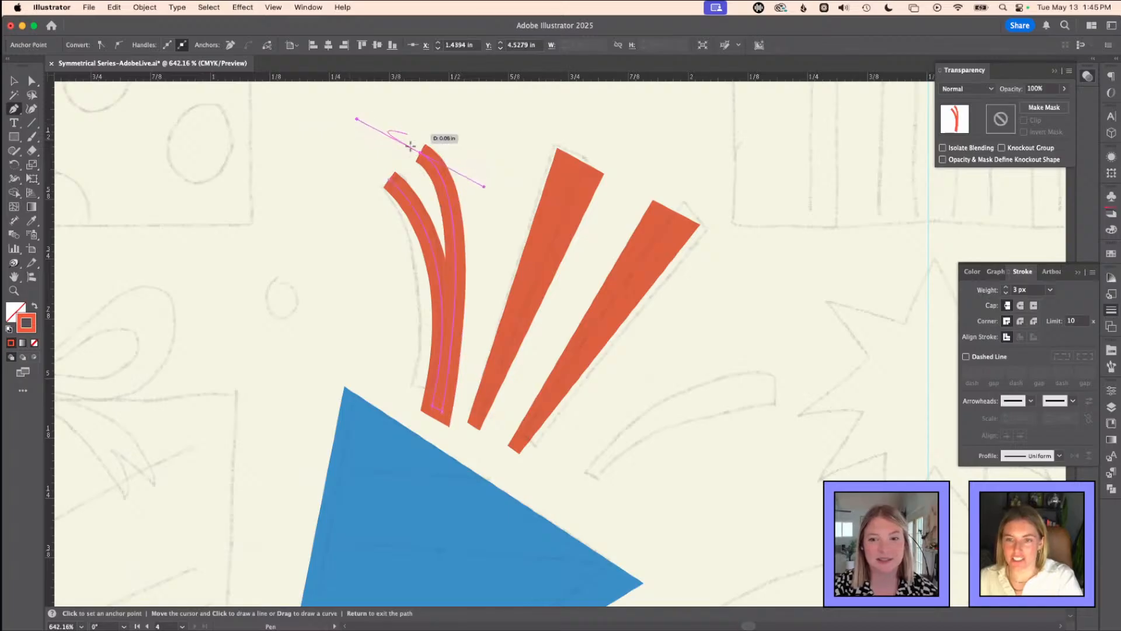
- Nudge the new upper end point, join the two open ends, and swap the orange-red stroke to a solid fill
key("a")
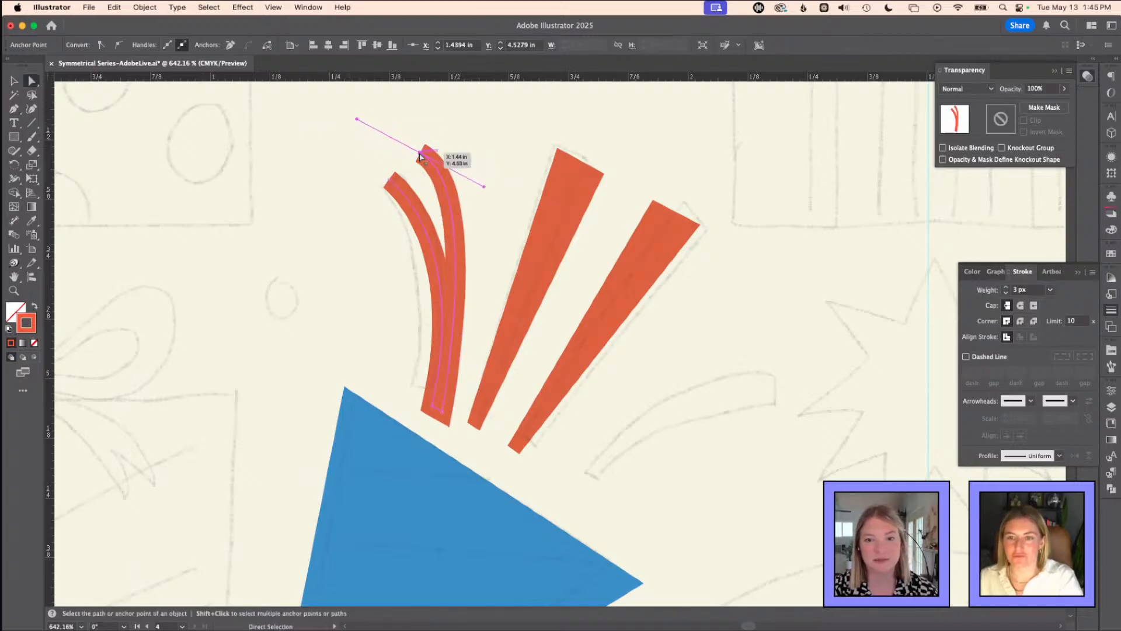
left_click_drag(419, 154, 422, 150)
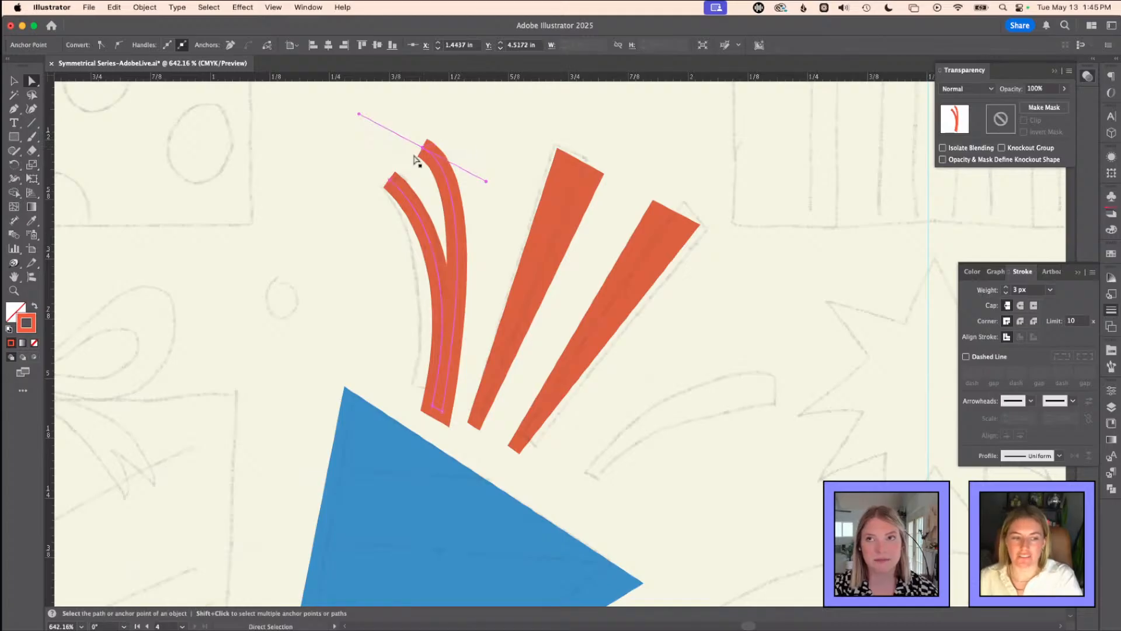
left_click(390, 181, "shift")
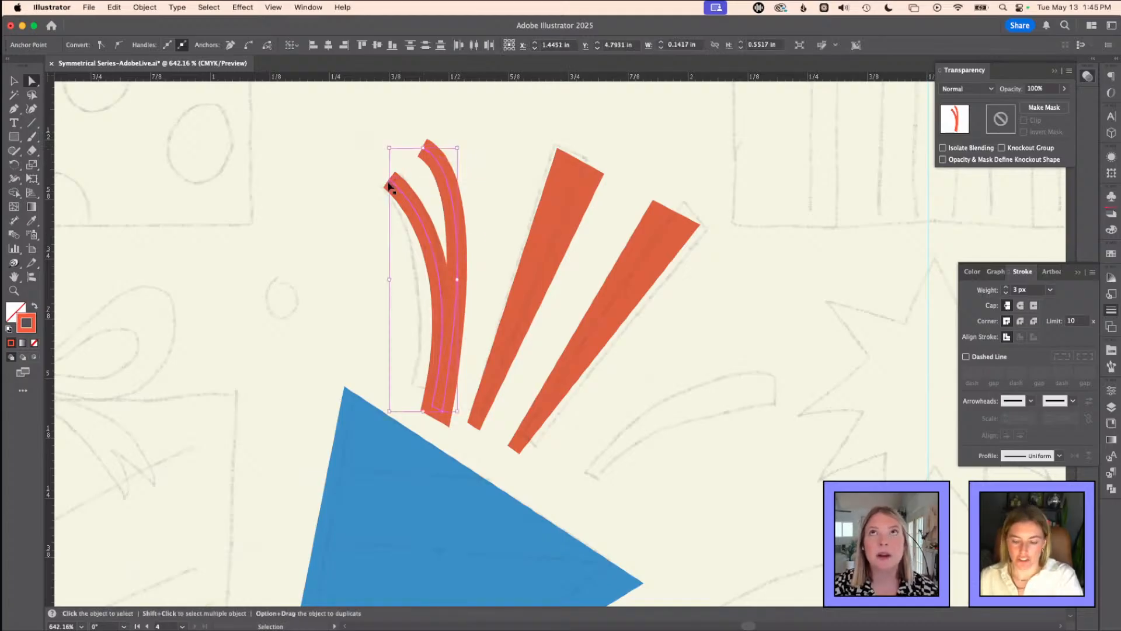
key("super+j")
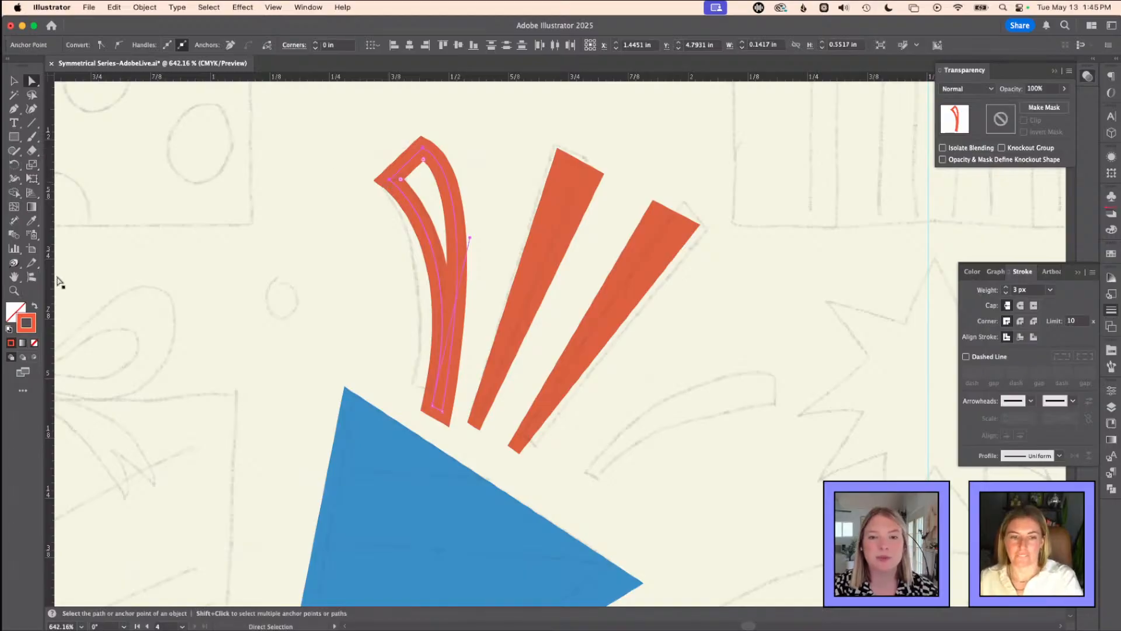
left_click(34, 304)
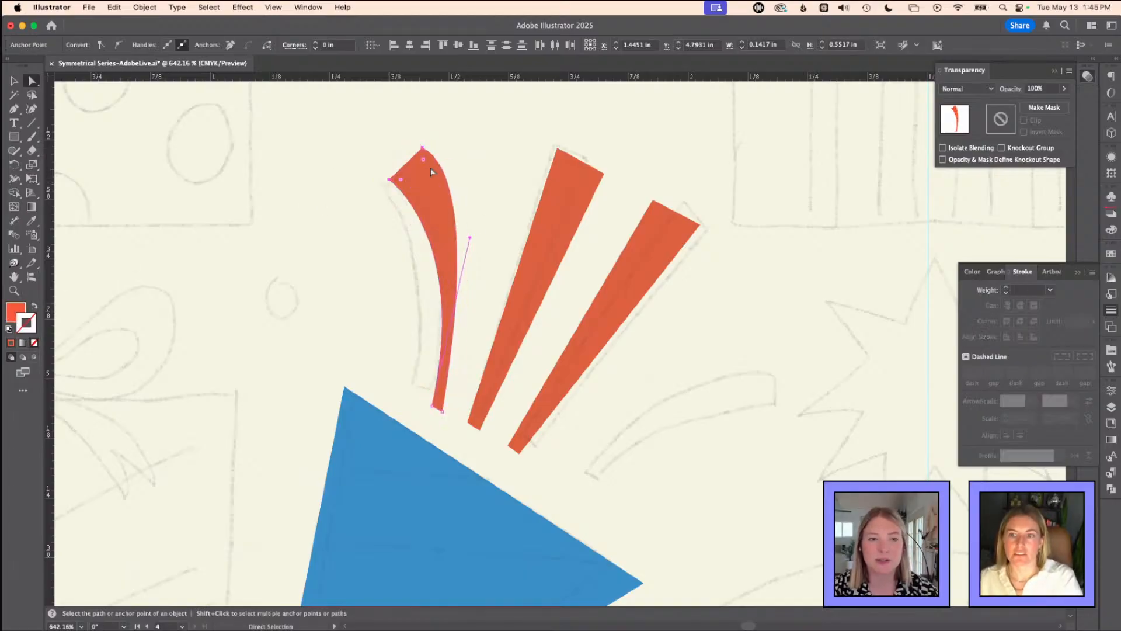
- Reshape the right edge of the curved streamer into a fuller curve by adjusting its upper-right anchor's handle
left_click(423, 150)
left_click(442, 409)
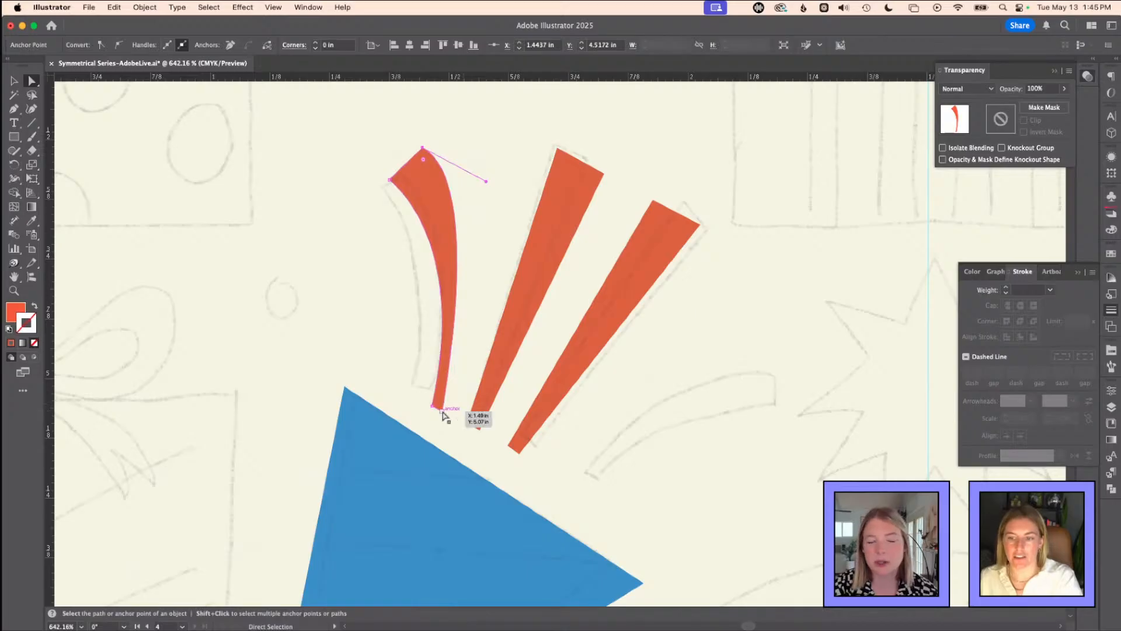
left_click_drag(487, 182, 504, 214)
left_click(442, 213)
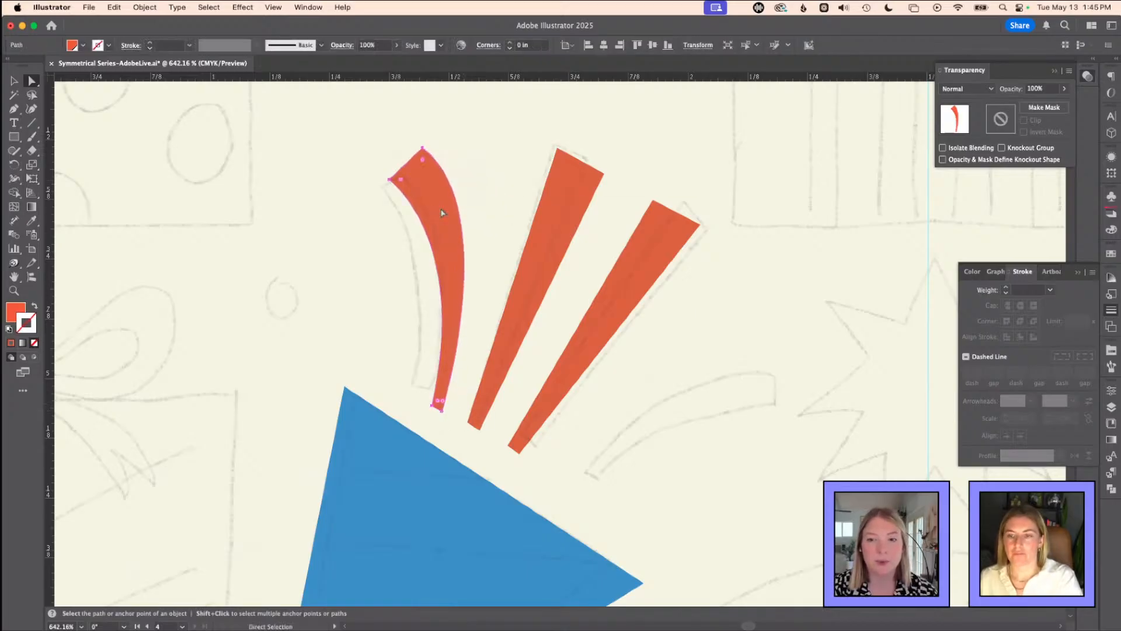
- Make a vertically reflected copy of the curved streamer, rotate it to lean right, and place it over the fourth sketched streamer
scroll(524, 225, "down", 2)
scroll(524, 225, "right", 3)
key("v")
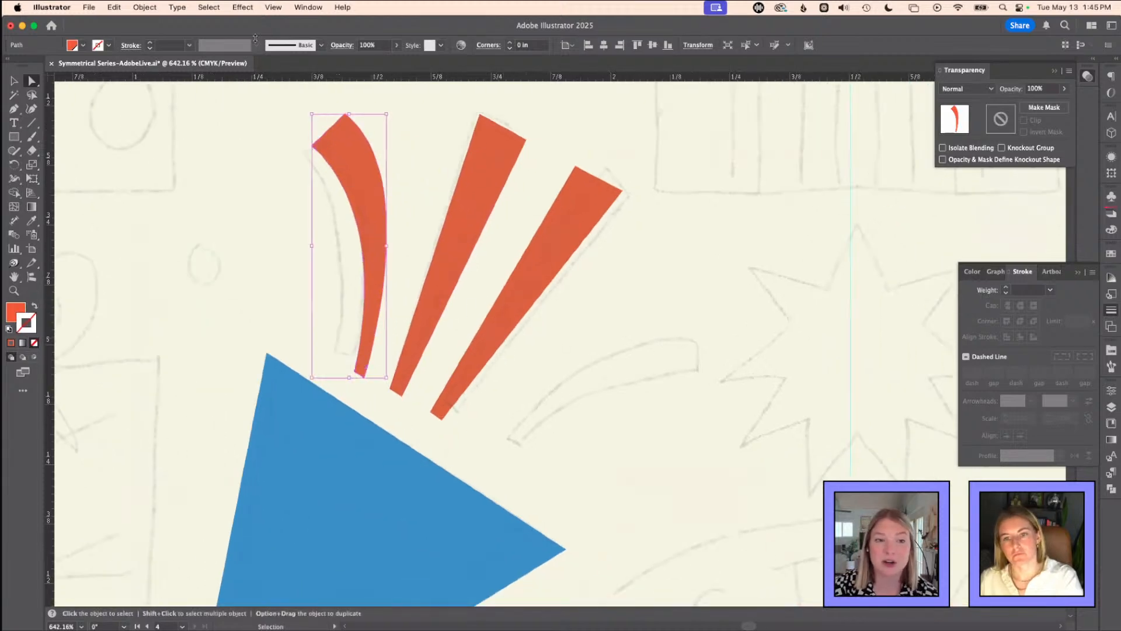
left_click(145, 9)
mouse_move(170, 23)
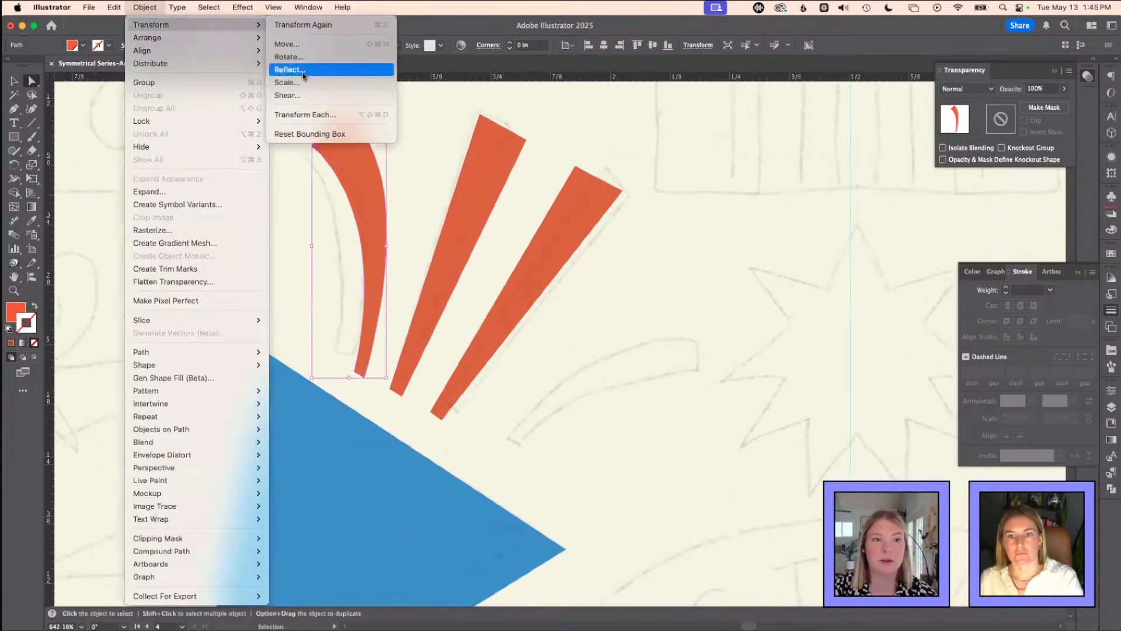
left_click(327, 70)
left_click(621, 358)
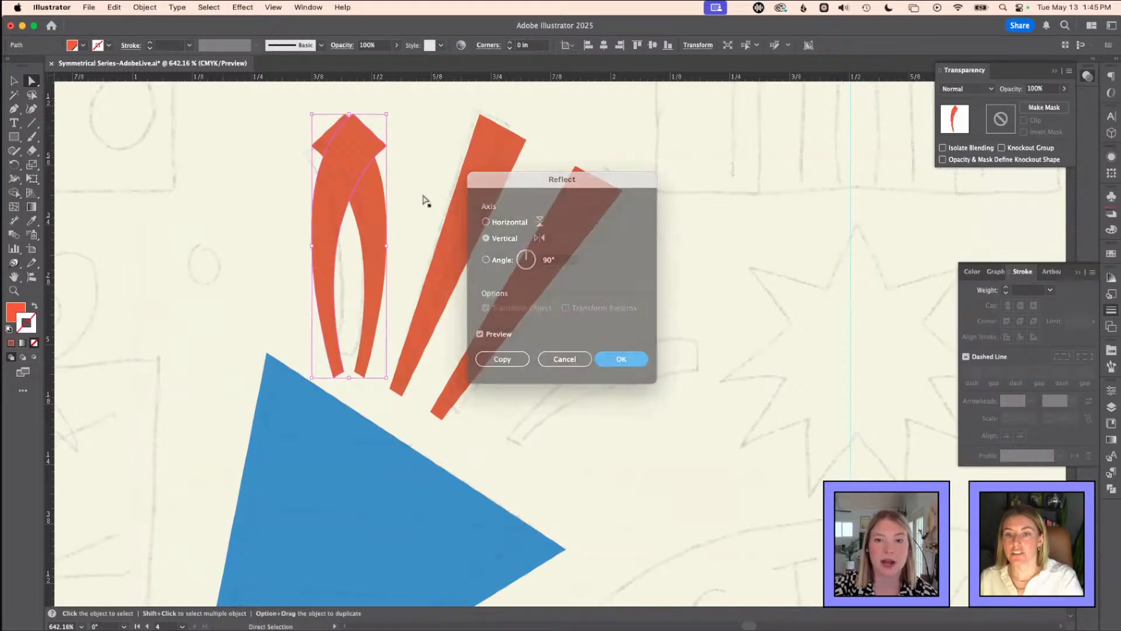
left_click_drag(388, 111, 500, 159)
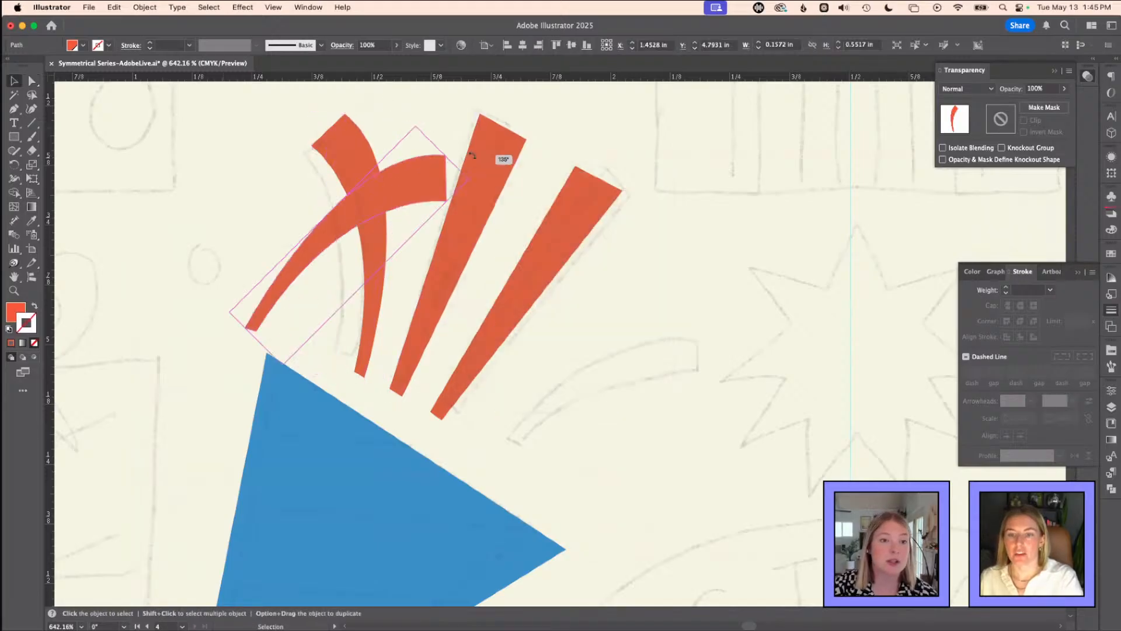
mouse_move(355, 201)
left_mouse_down()
mouse_move(603, 262)
mouse_move(592, 310)
left_mouse_up()
- Review the party popper within the whole card and beside the neighbouring holiday card, with nothing selected
key("super+minus")
key("super+minus")
key("super+minus")
key("super+minus")
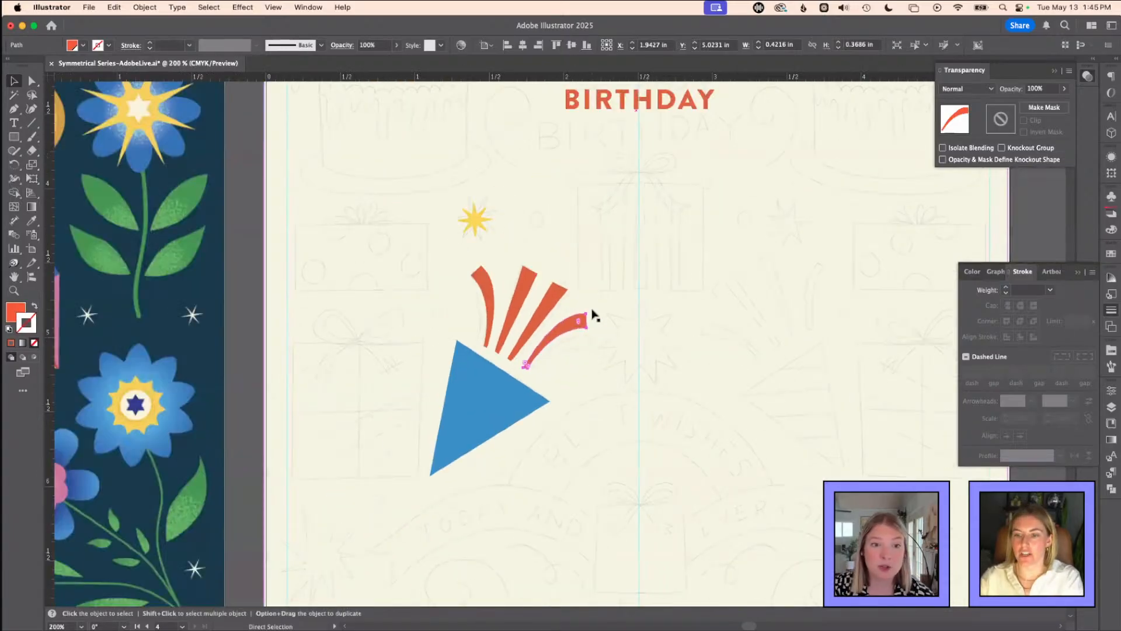
key("z")
key("v")
scroll(560, 344, "right", 8)
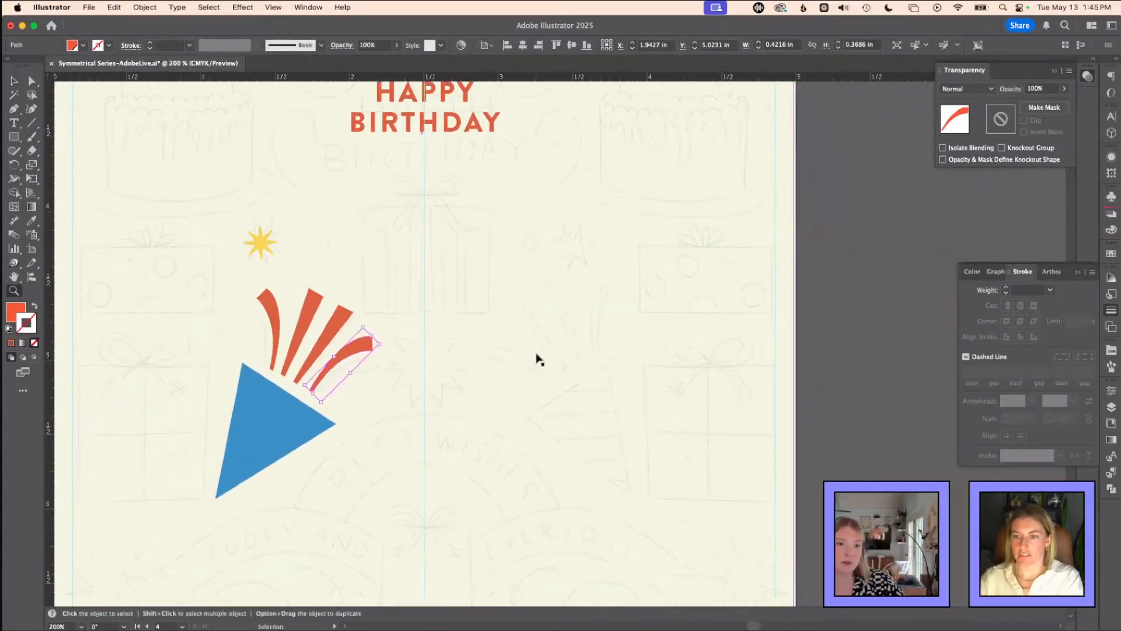
key("super+minus")
key("super+minus")
scroll(700, 223, "right", 4)
scroll(699, 223, "up", 3)
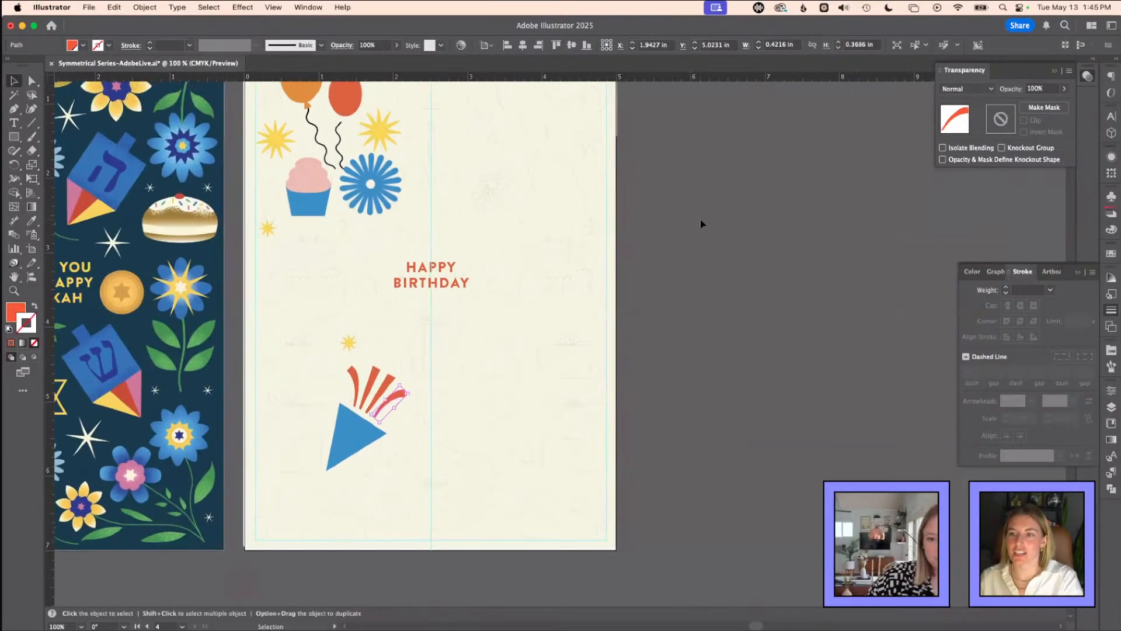
left_click(700, 222)
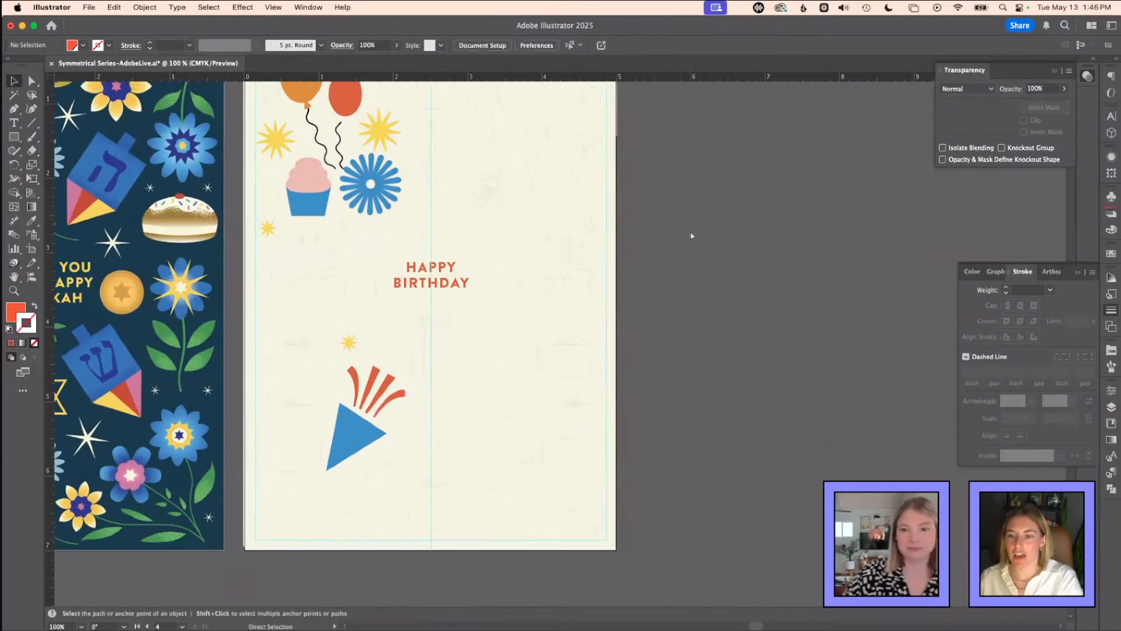
- Unlock Layer 2, select the cream background rectangle, and add a fifth artboard beside the birthday card
left_click(1110, 407)
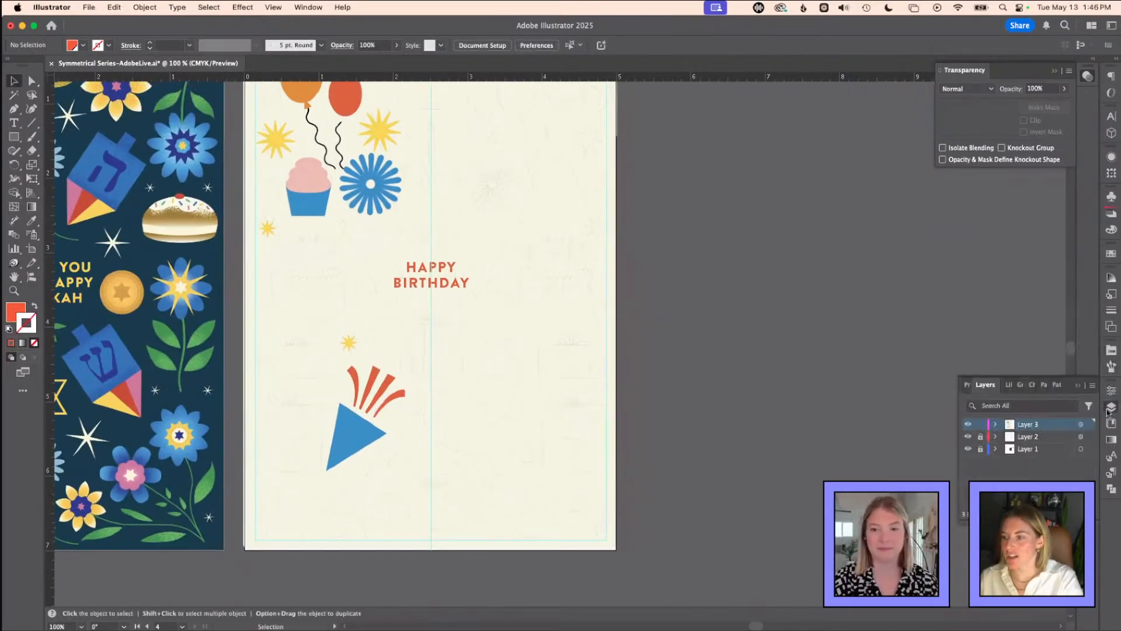
left_click(1031, 438)
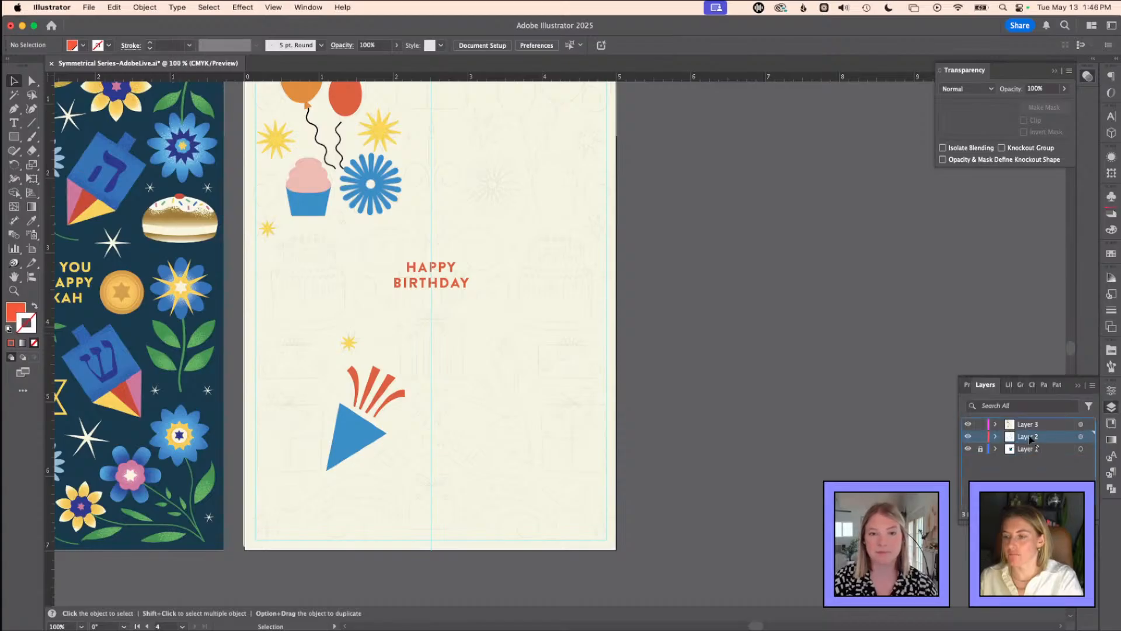
left_click(520, 305)
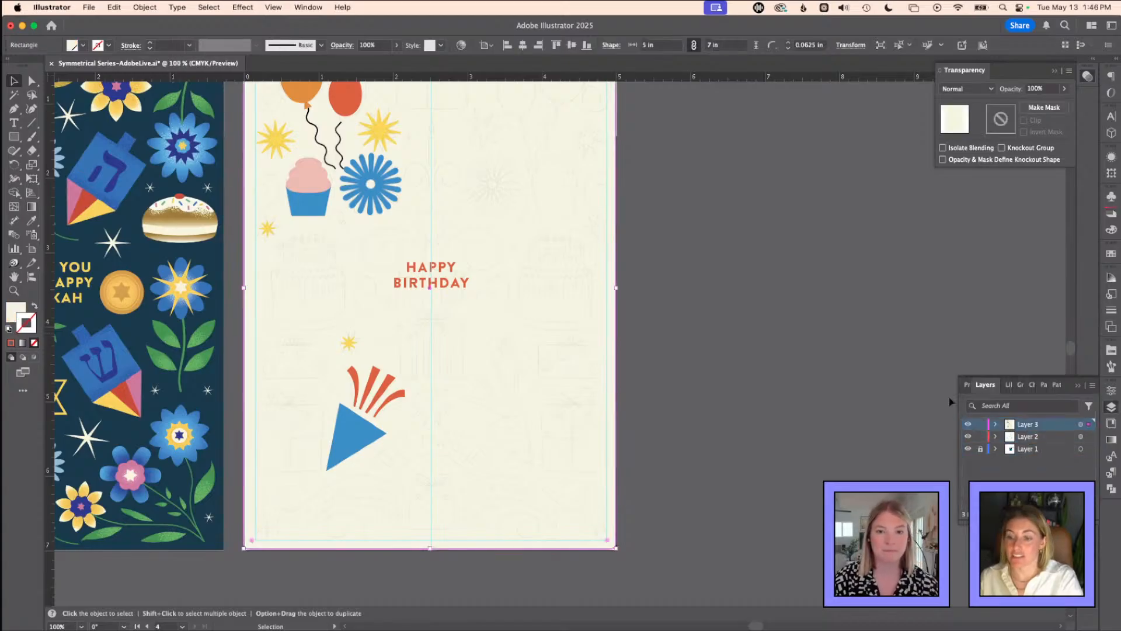
left_click(1112, 327)
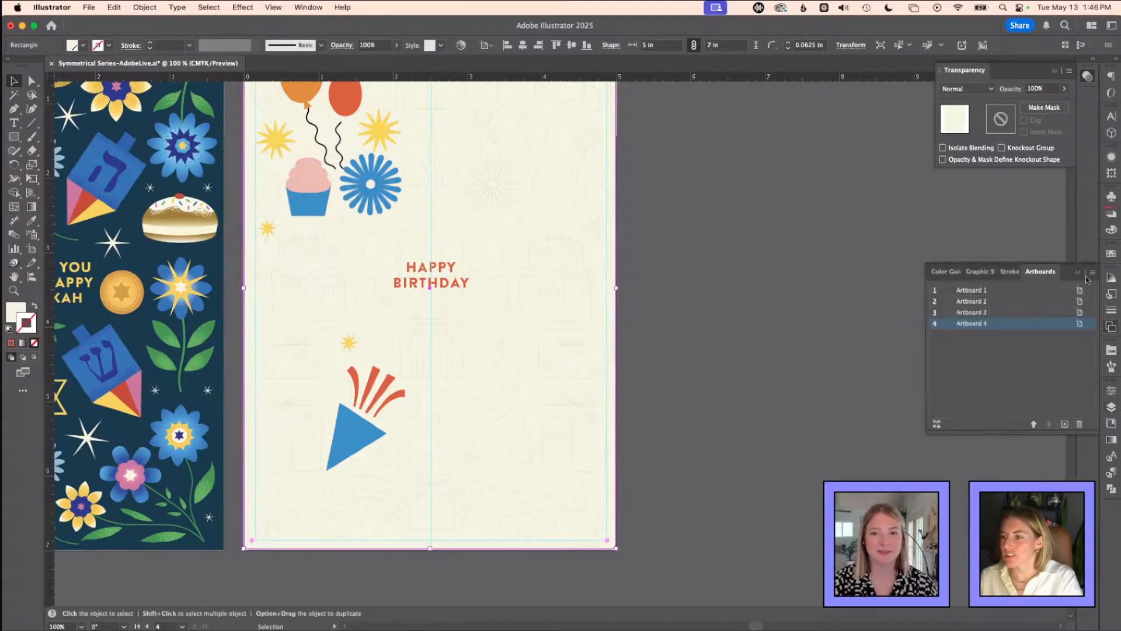
left_click(1065, 425)
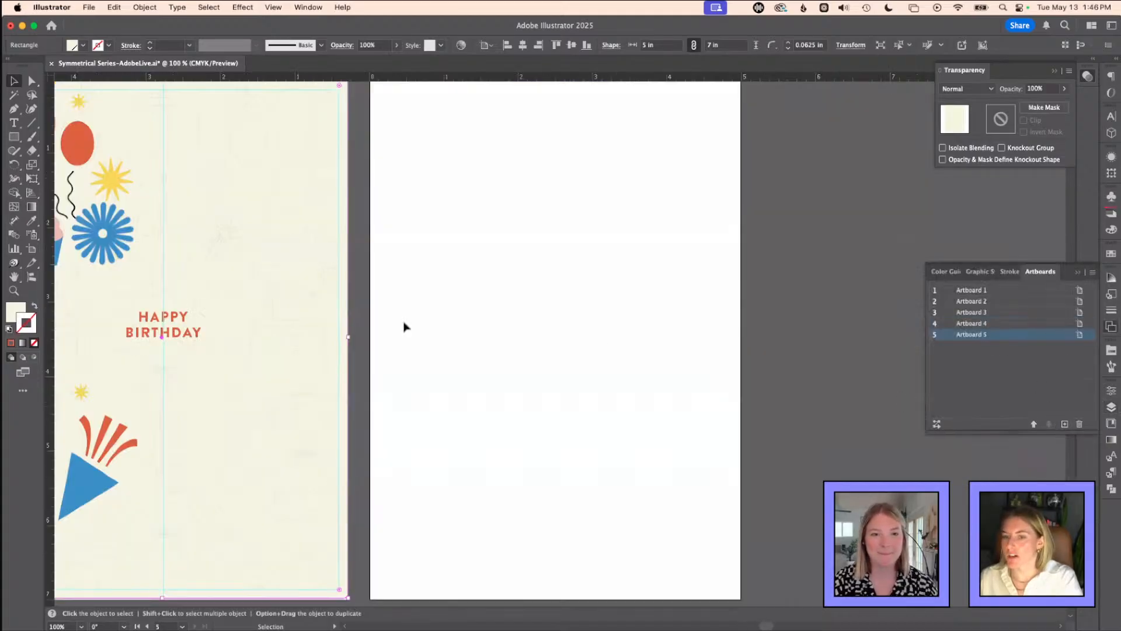
left_click(1111, 408)
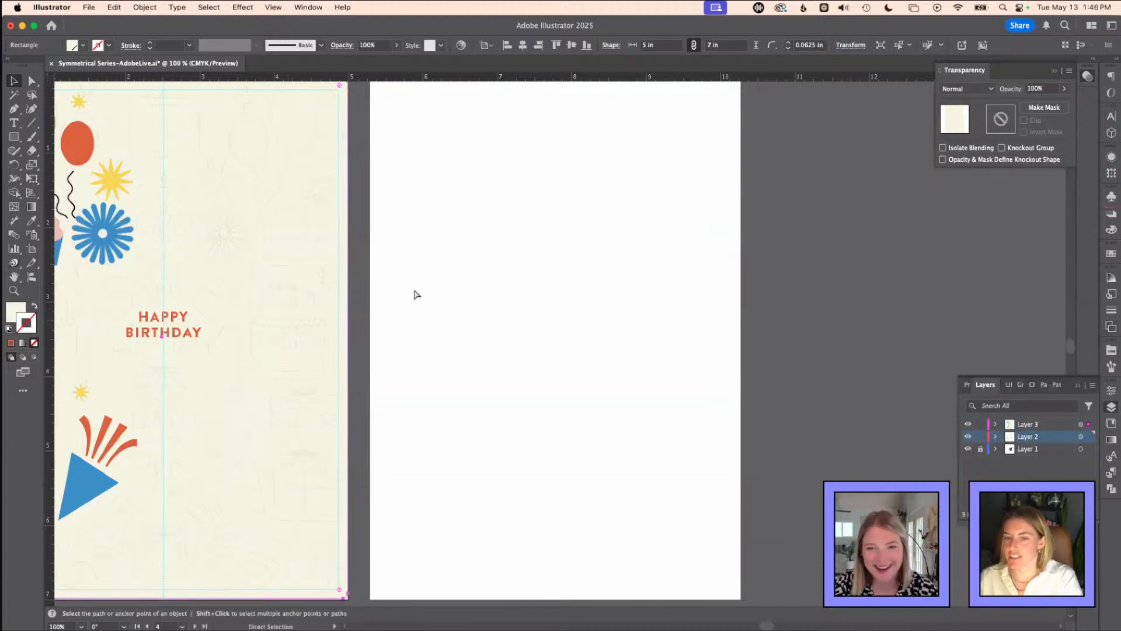
key("a")
left_click(575, 268)
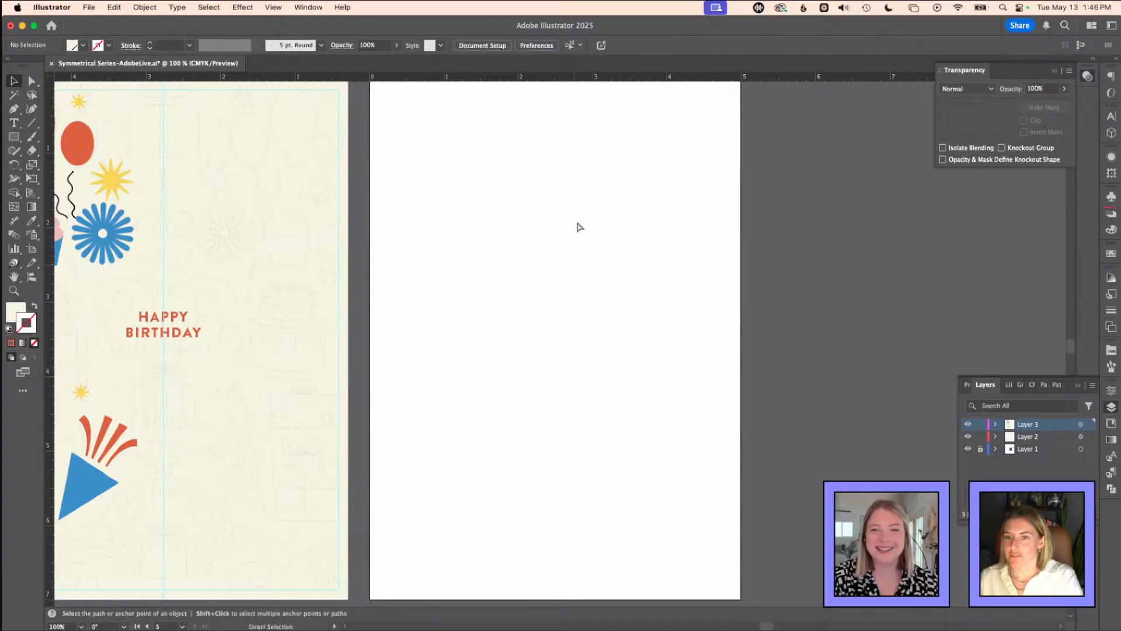
key("super+shift+v")
key("super+z")
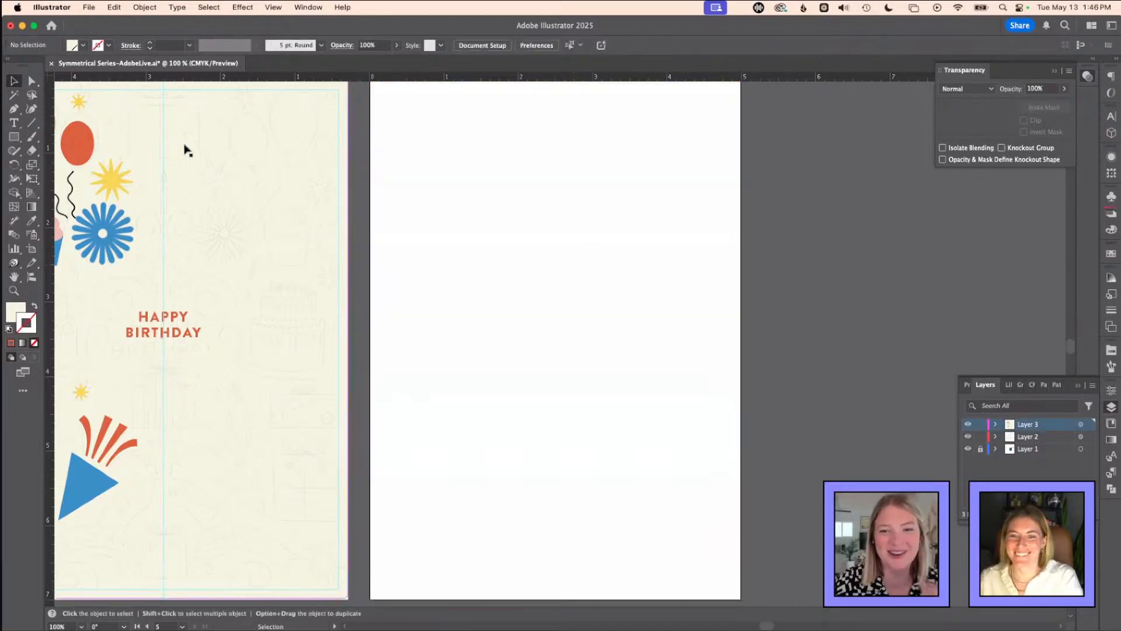
- Paste the linked Symmetry.jpg sketch in place on the new artboard, on Layer 2
left_click(237, 180)
key("super+x")
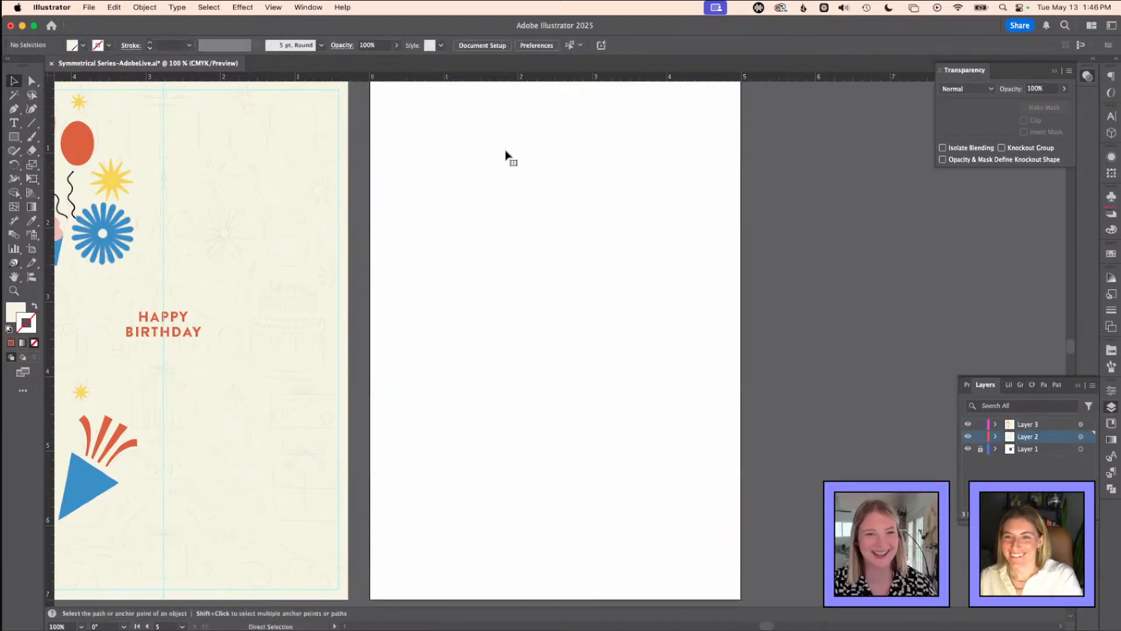
key("super+shift+v")
key("z")
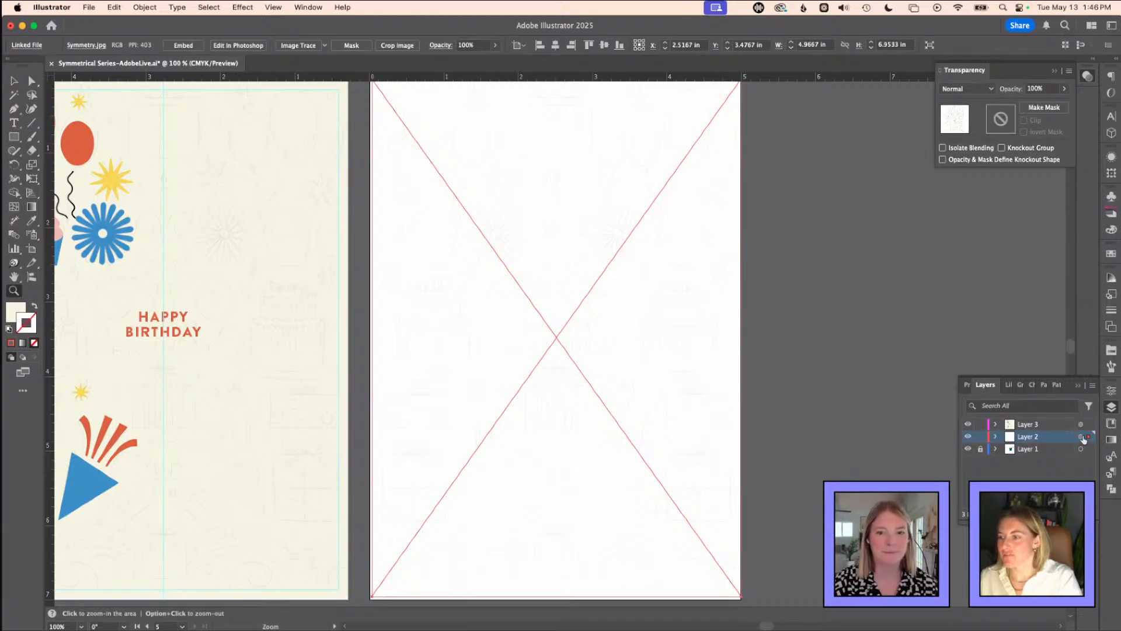
- Move the Symmetry.jpg sketch from Layer 2 onto a new top layer, pasted in place on the fifth artboard
key("super+x")
left_click(1054, 427)
key("super+l")
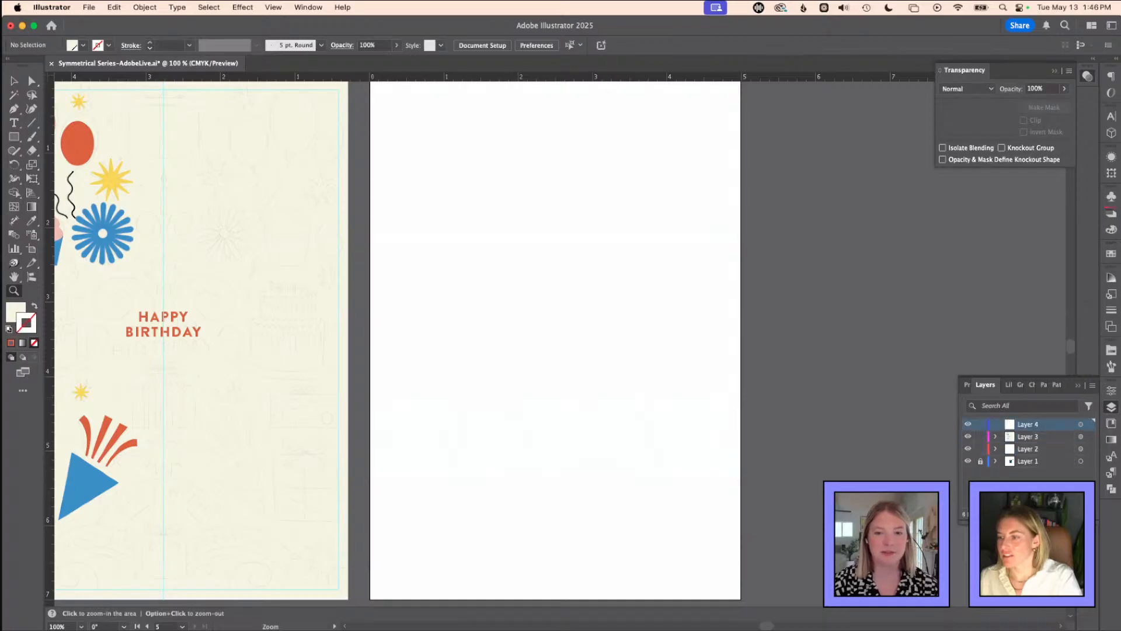
key("super+f")
key("v")
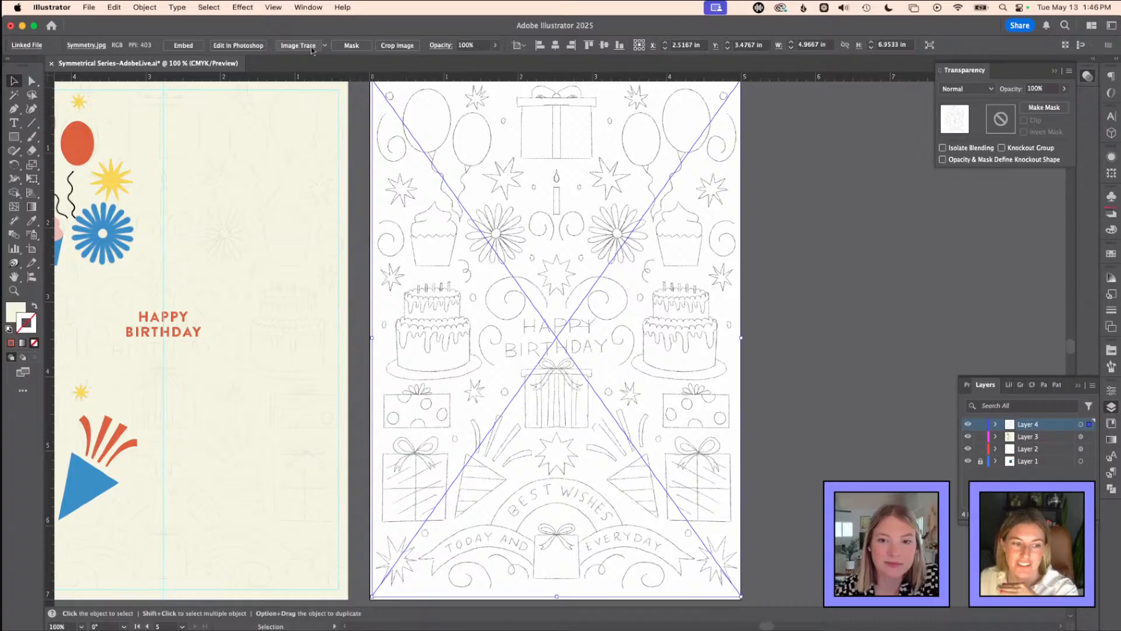
- Run Image Trace on the linked sketch in black and white mode and raise the threshold to 235
left_click(310, 47)
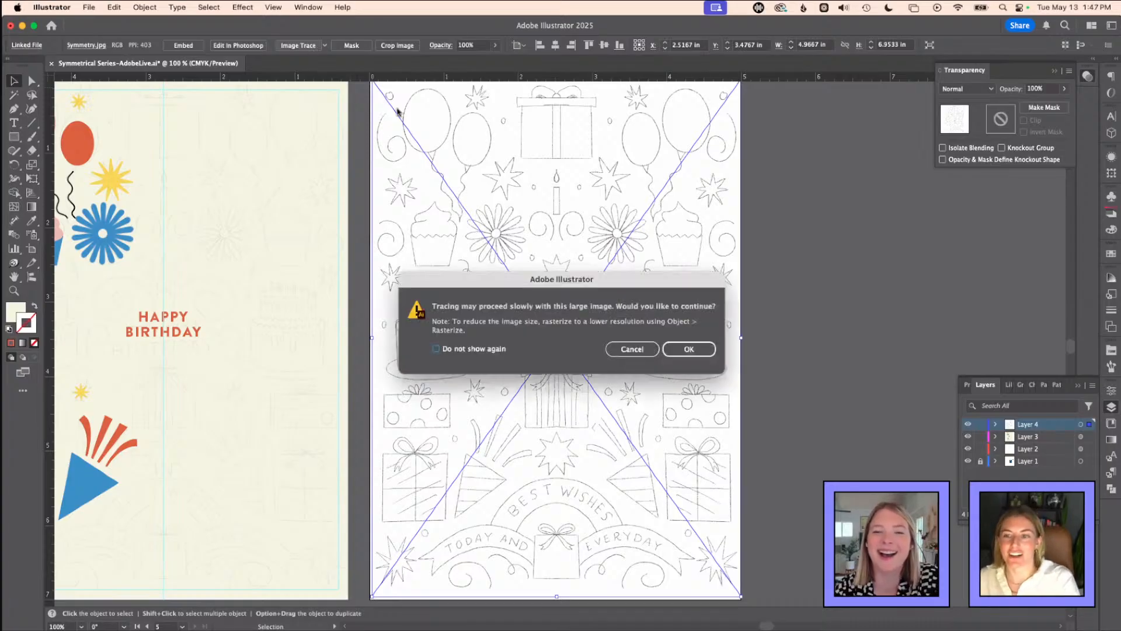
left_click(685, 350)
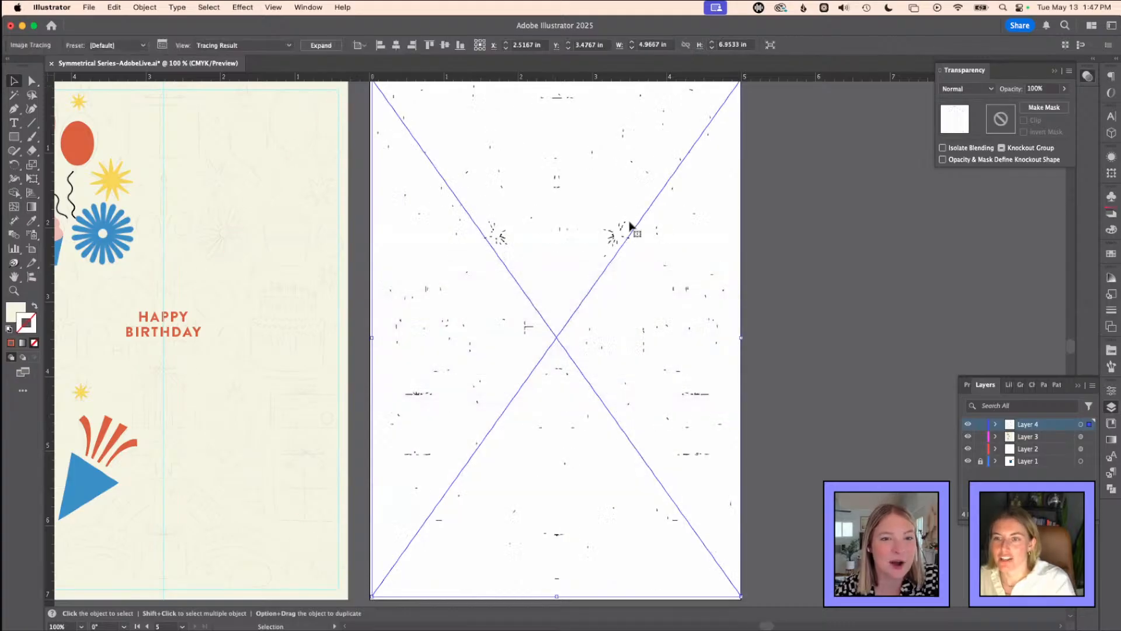
left_click(164, 49)
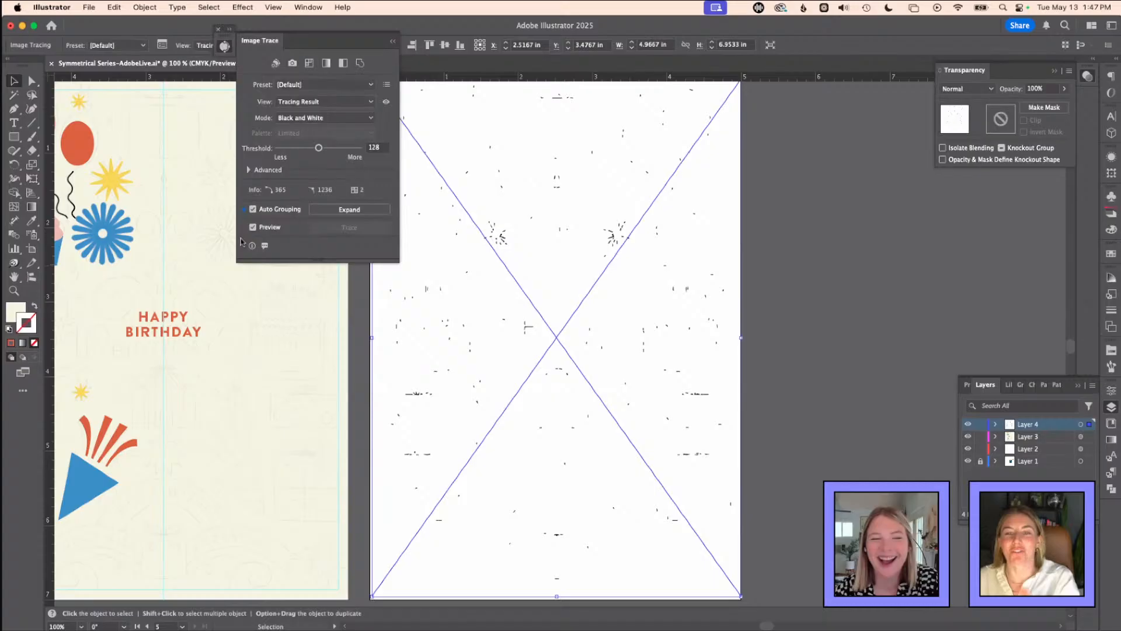
left_click(248, 170)
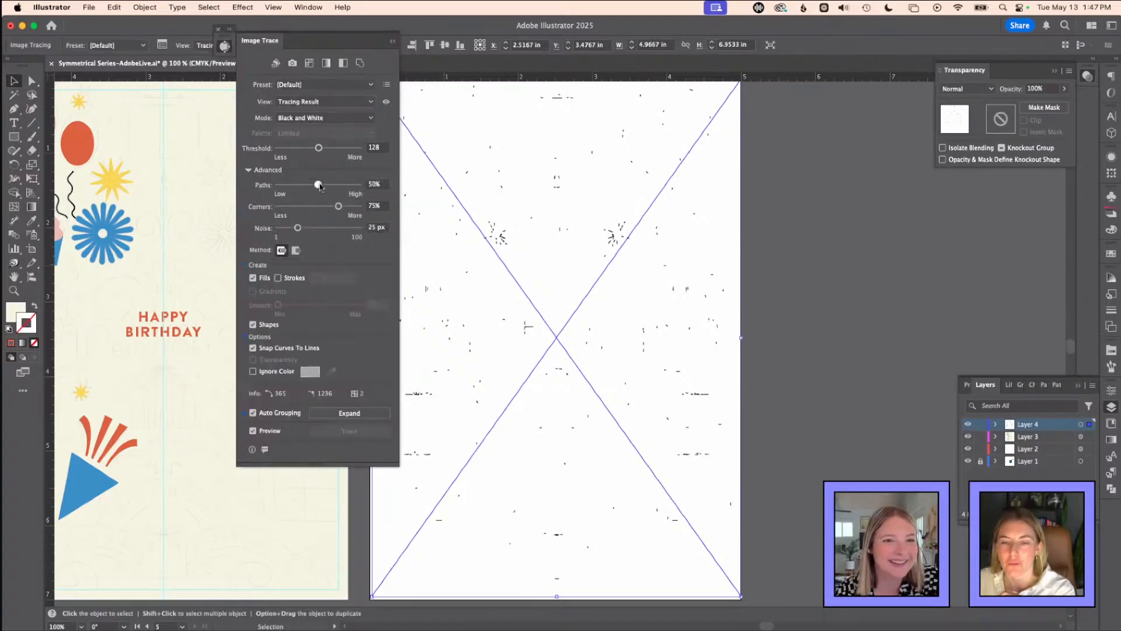
mouse_move(320, 186)
left_mouse_down()
mouse_move(364, 191)
mouse_move(316, 190)
mouse_move(333, 151)
mouse_move(360, 154)
mouse_move(348, 153)
left_mouse_up()
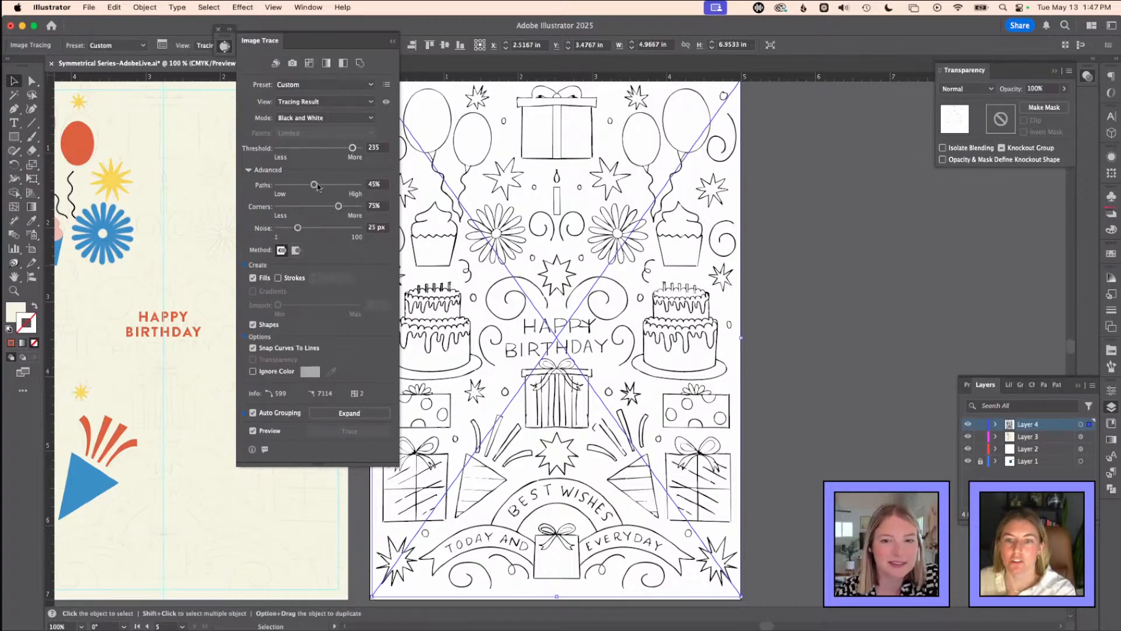
- Set the trace's paths to 80% with the colour white ignored, and expand the tracing into editable vector paths
left_click_drag(317, 186, 343, 186)
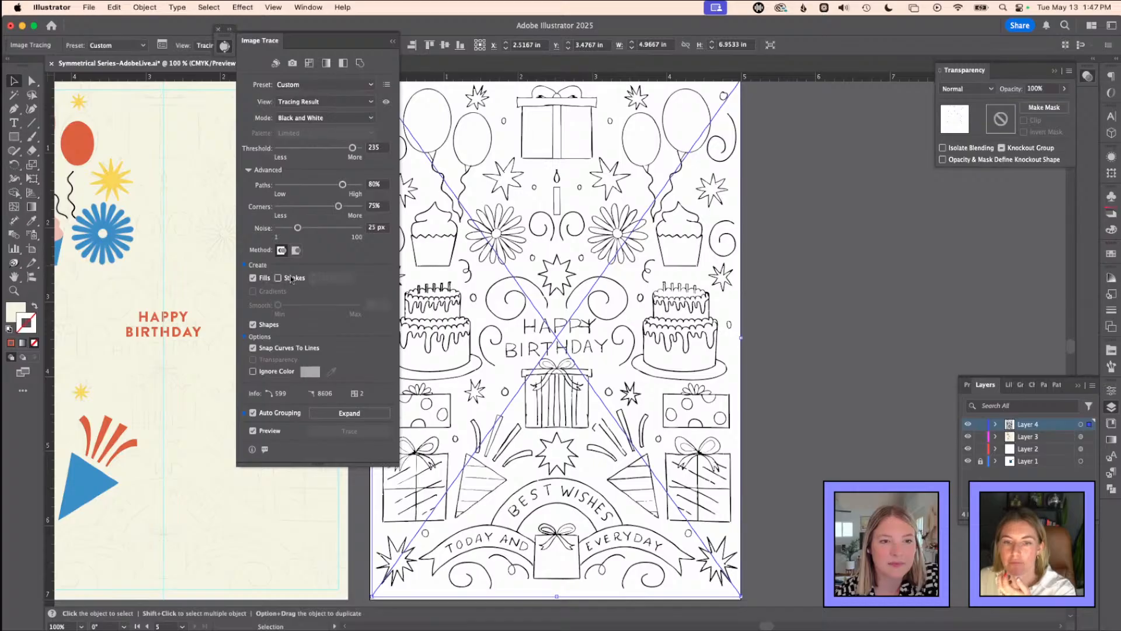
left_click(254, 372)
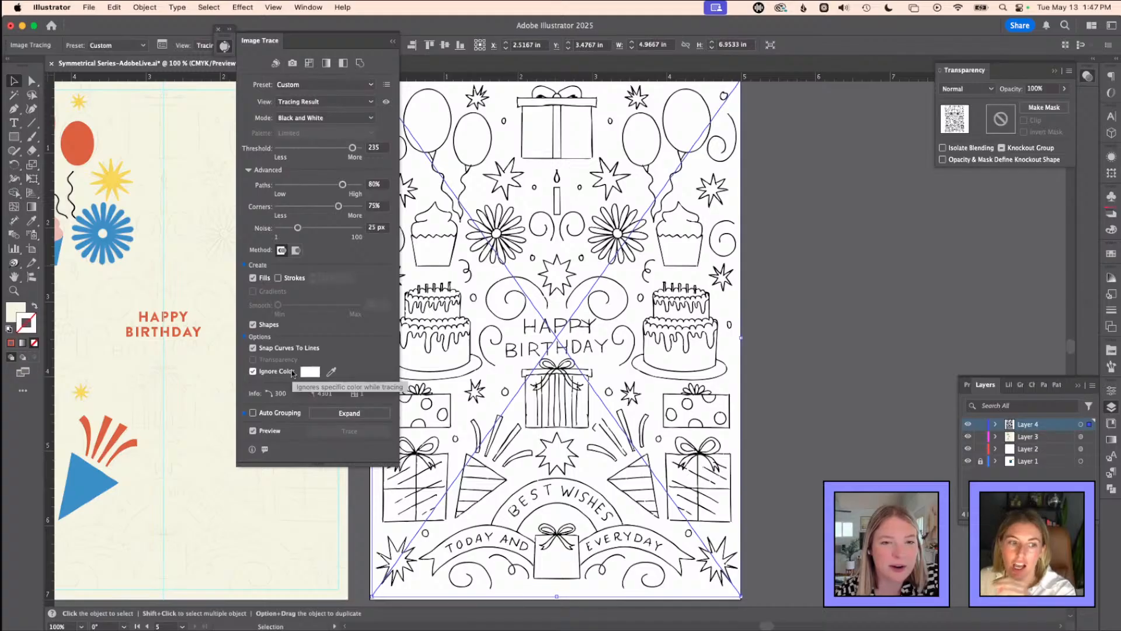
left_click(392, 42)
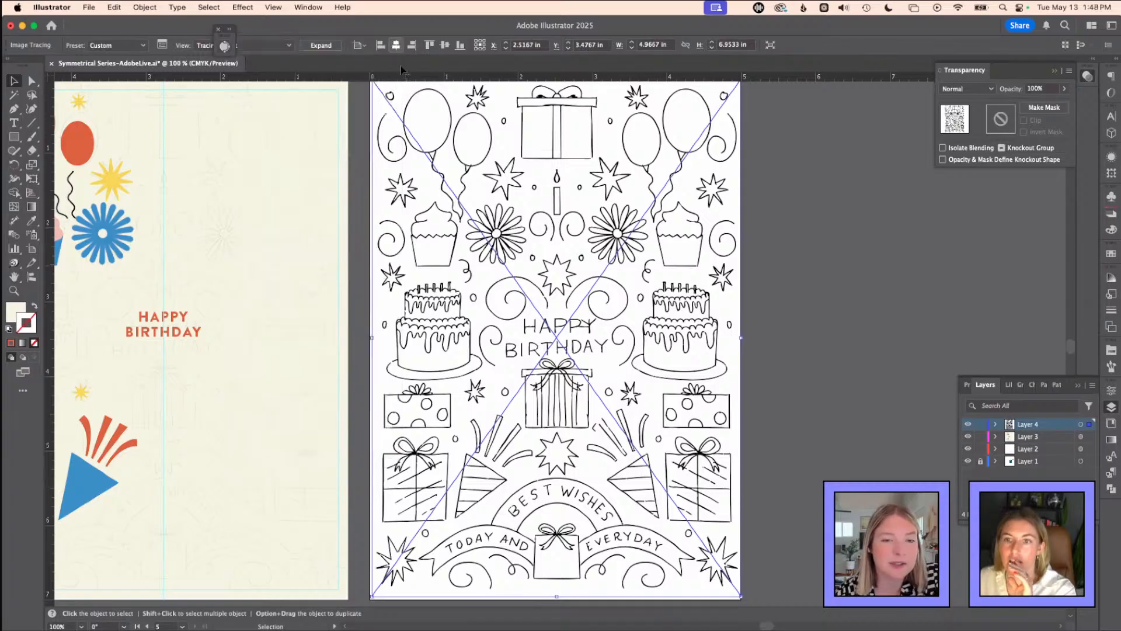
left_click(333, 46)
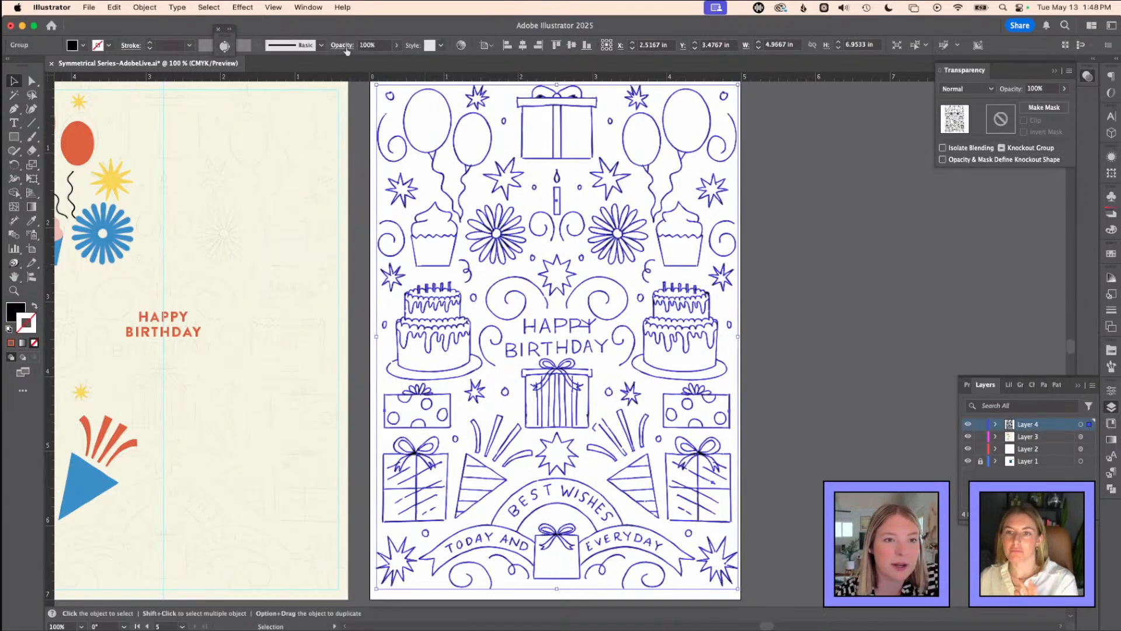
- Try to merge the outline and interior of the smaller balloon in the traced right-hand pair with Shape Builder, and undo the attempt
key("z")
left_click(467, 162)
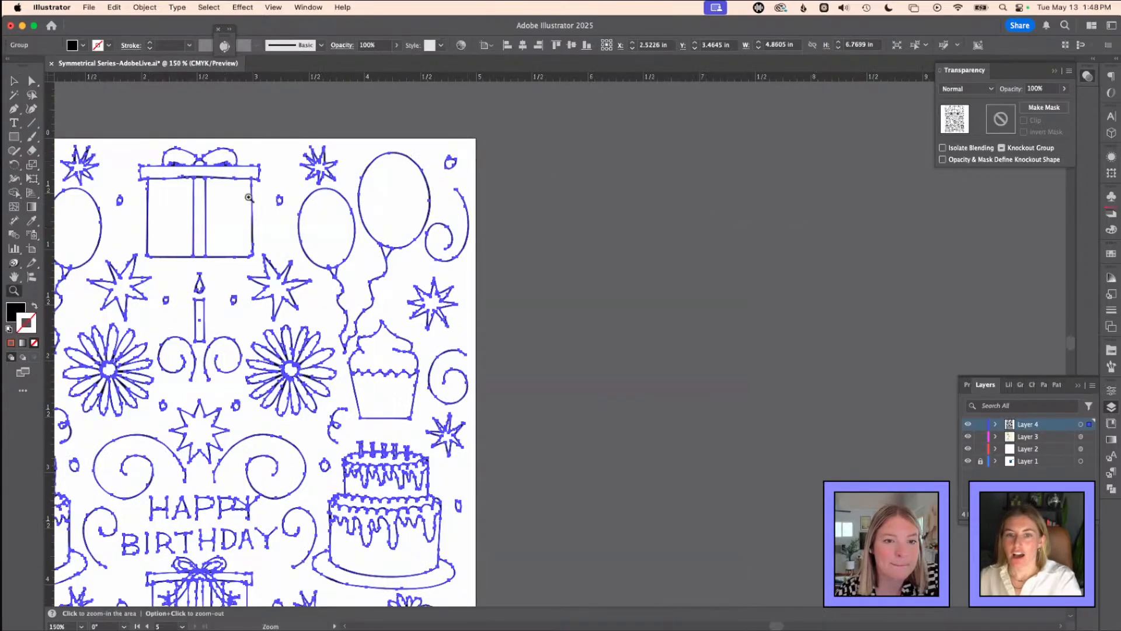
key("space")
left_click_drag(342, 189, 440, 183)
left_click_drag(426, 220, 796, 221)
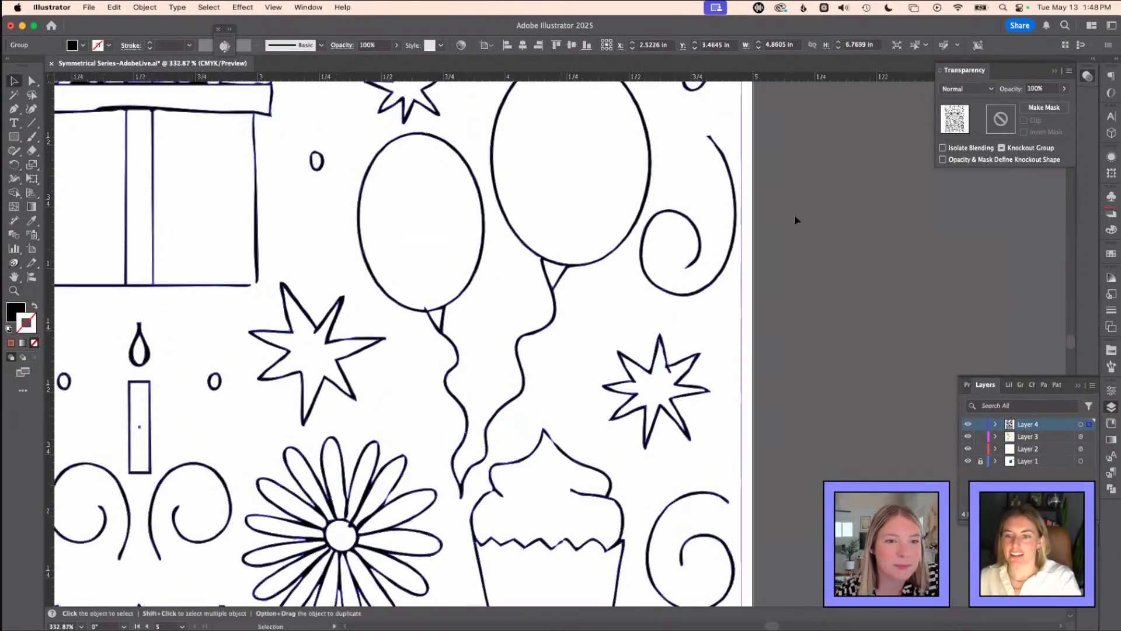
key("a")
left_click(461, 201)
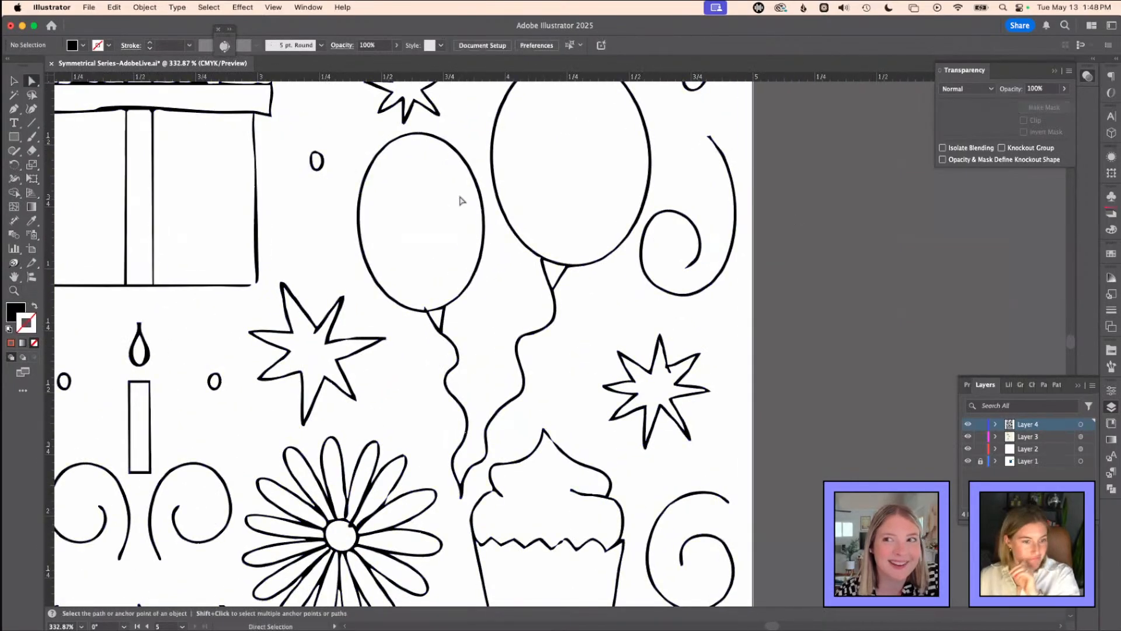
left_click(414, 133)
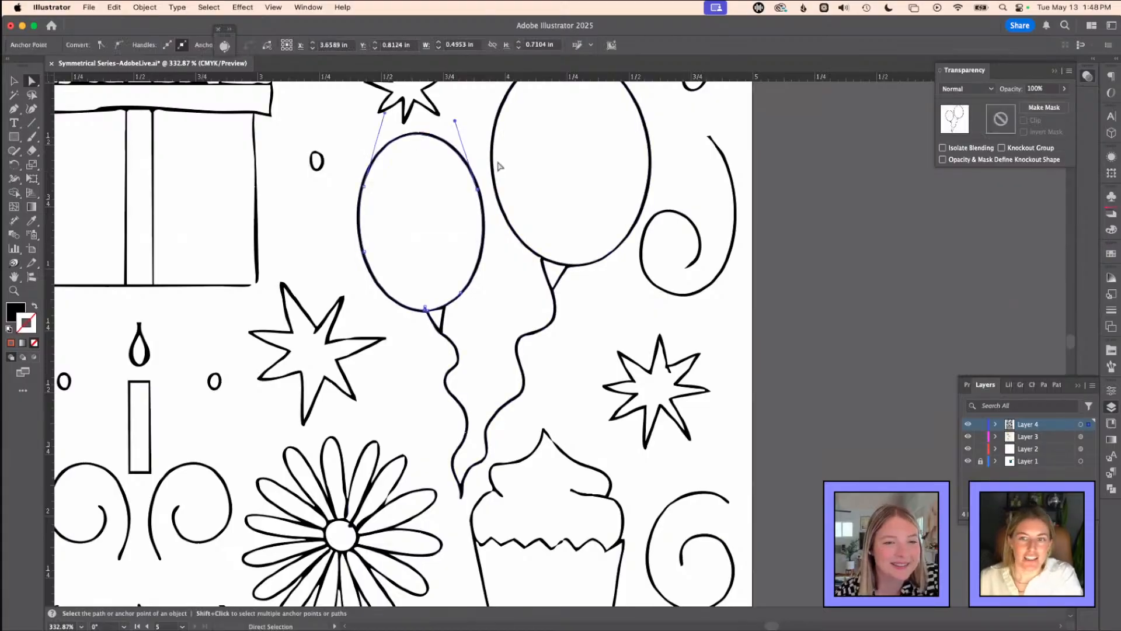
left_click(363, 181)
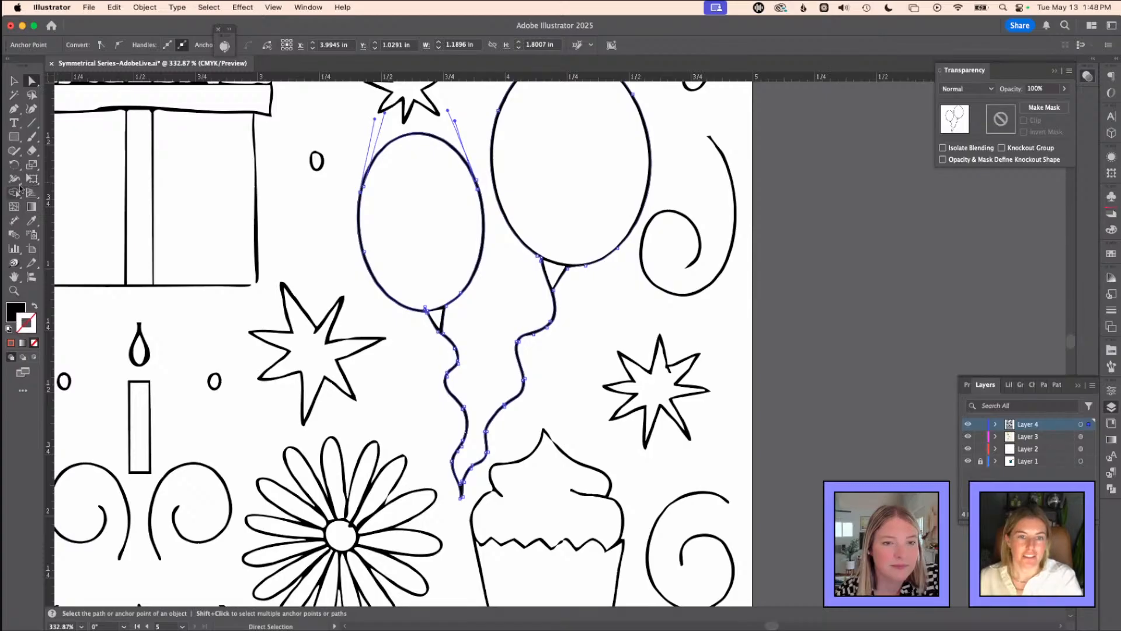
left_click(15, 193)
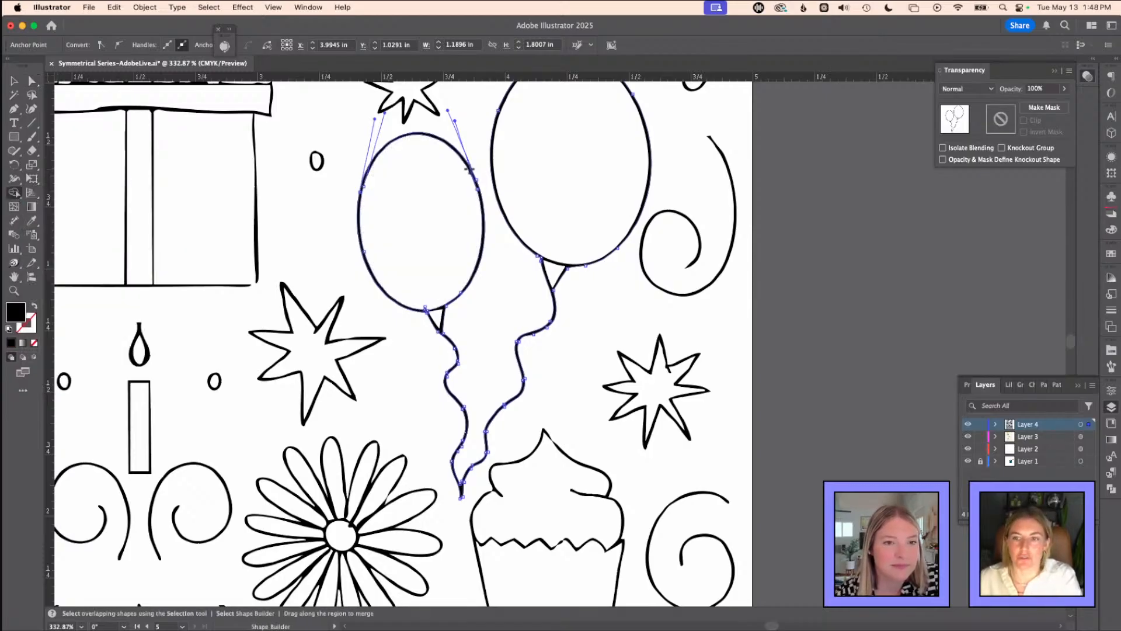
left_click_drag(463, 161, 447, 176)
key("super+z")
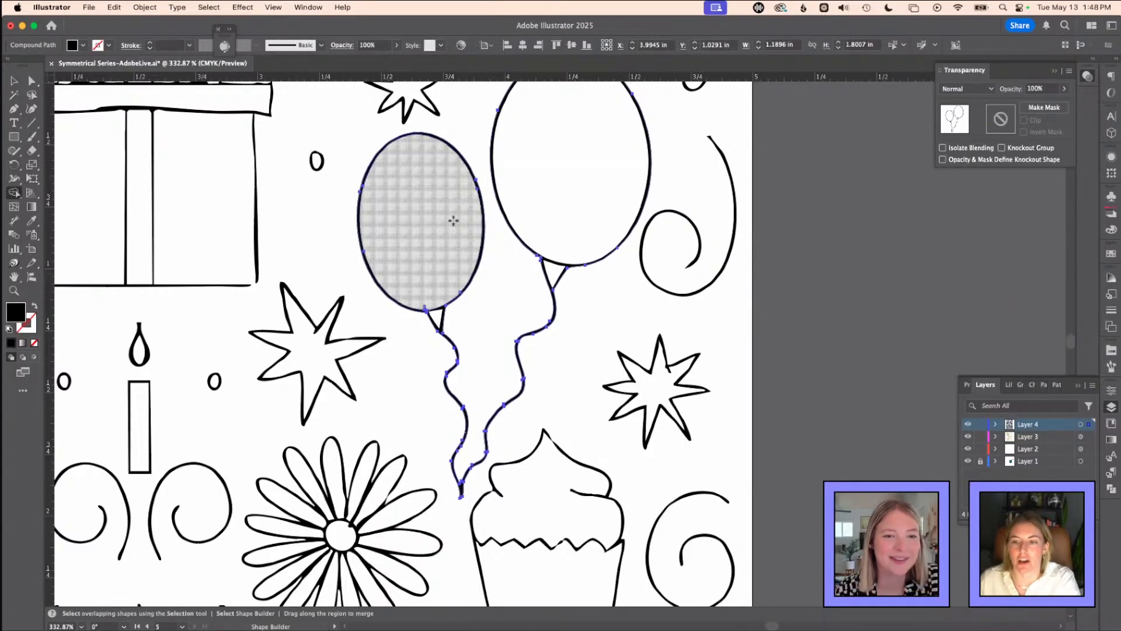
- Fill the smaller balloon of the traced right-hand pair with black using the Live Paint Bucket
key("z")
left_click_drag(380, 134, 368, 157)
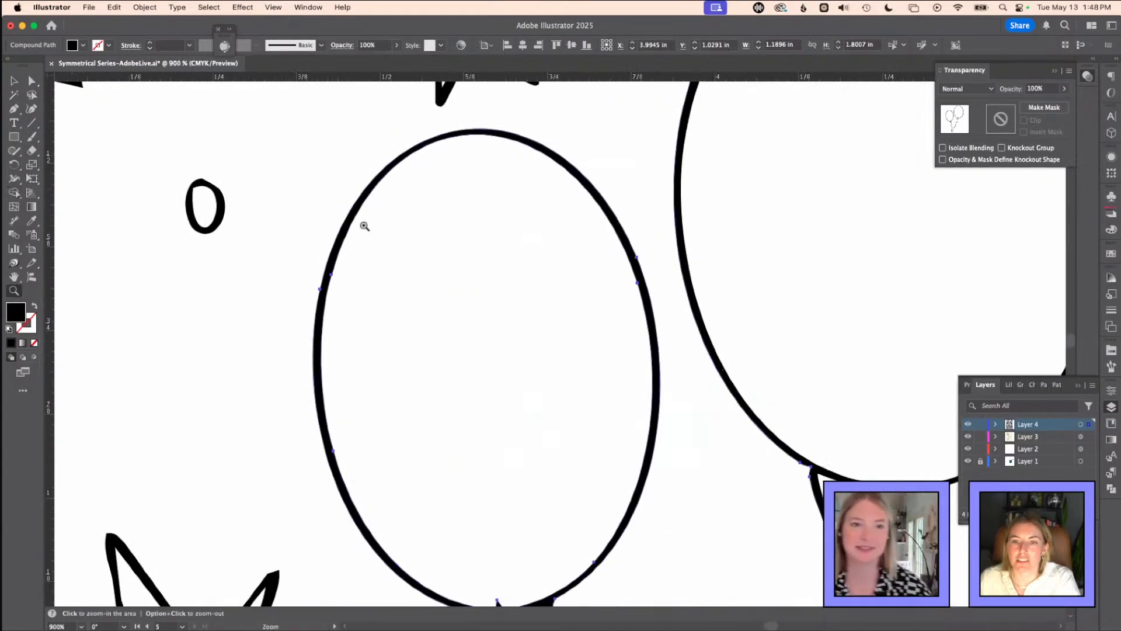
key("a")
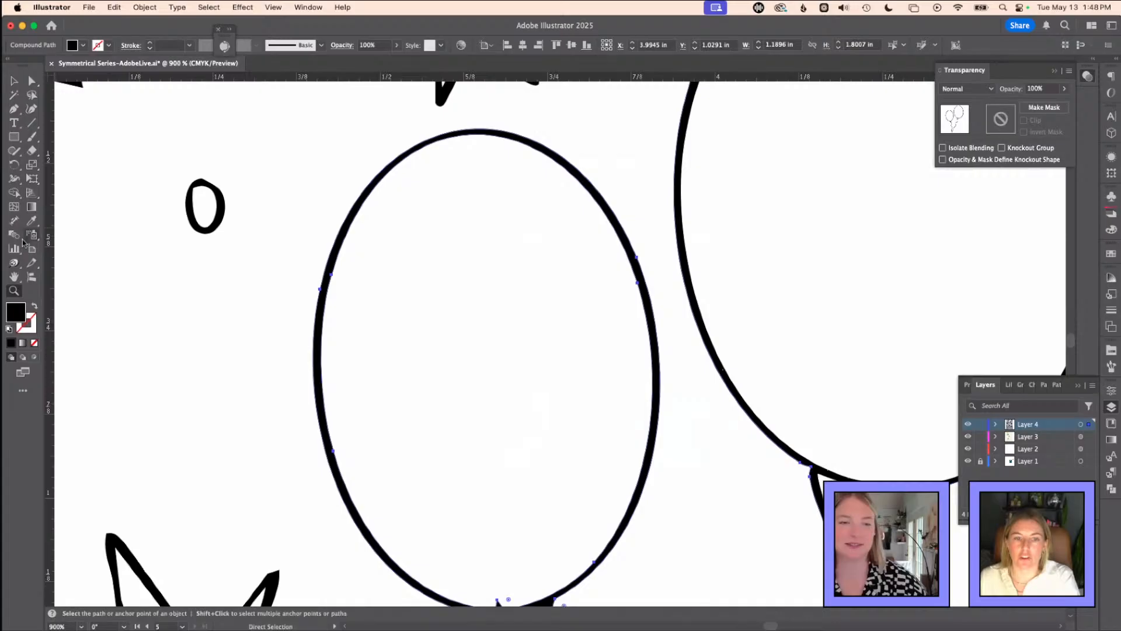
left_click(31, 152)
left_click(16, 152)
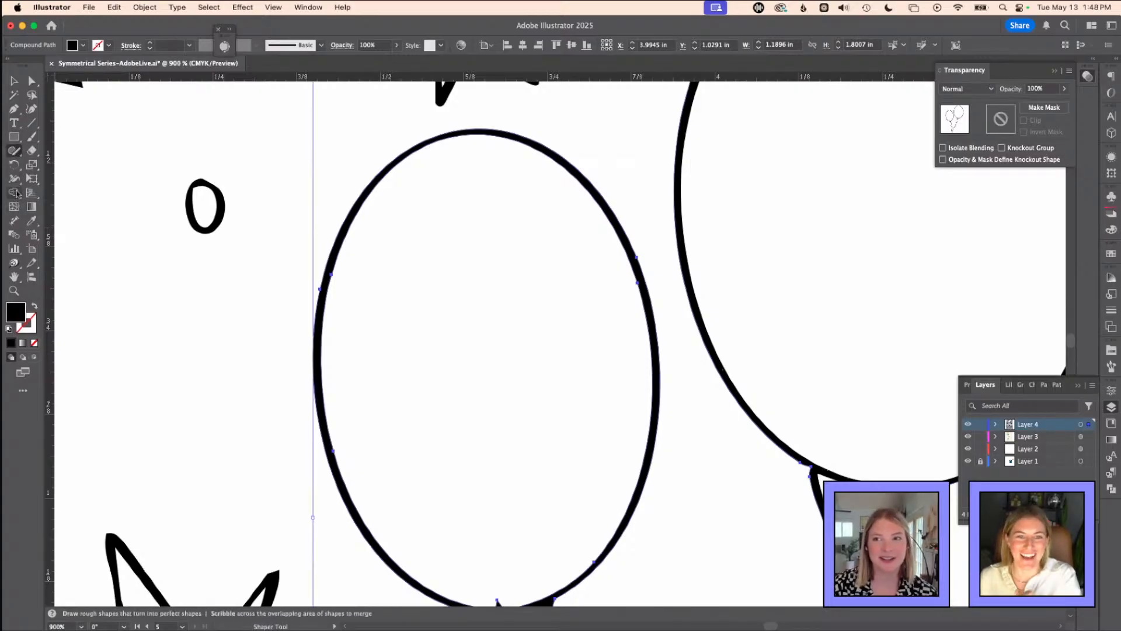
left_click(16, 193)
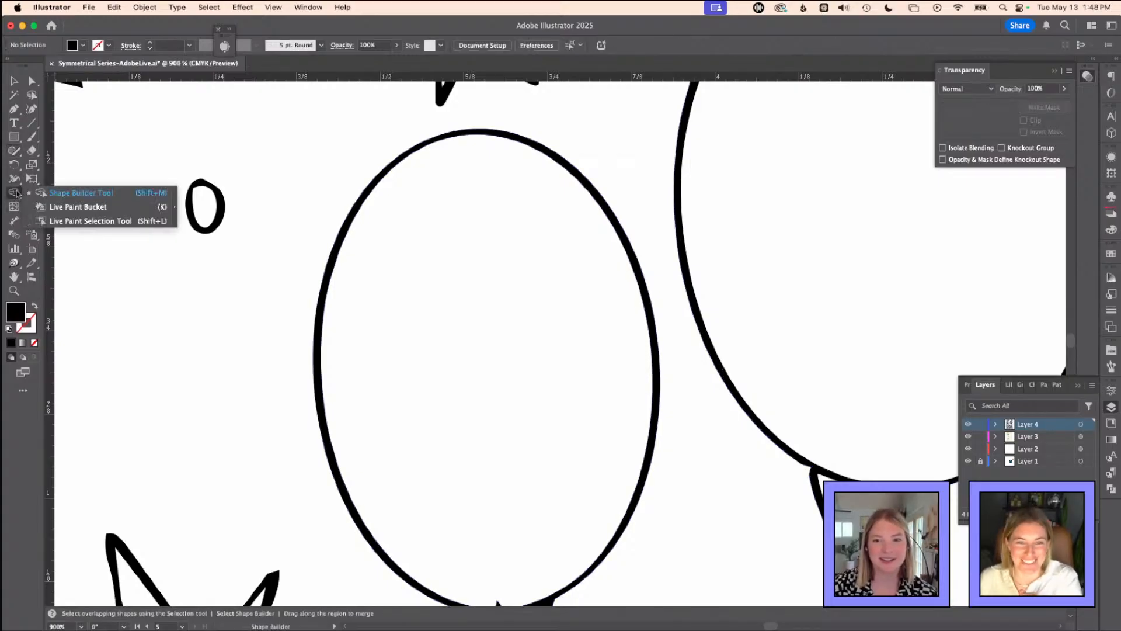
left_click(60, 207)
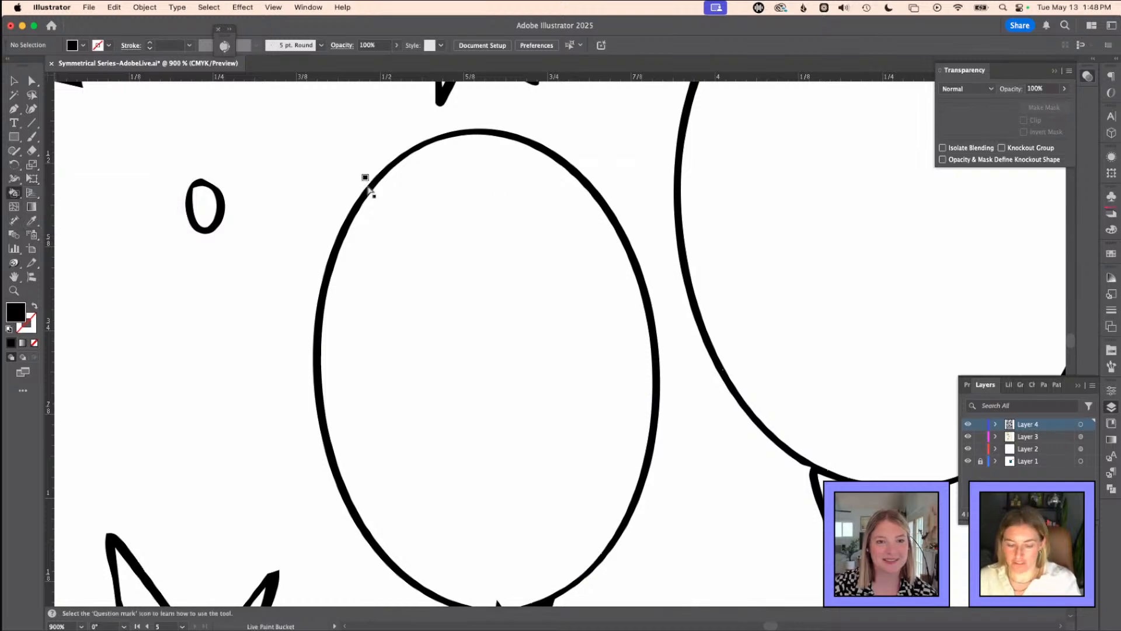
key("a")
key("k")
left_click(385, 190)
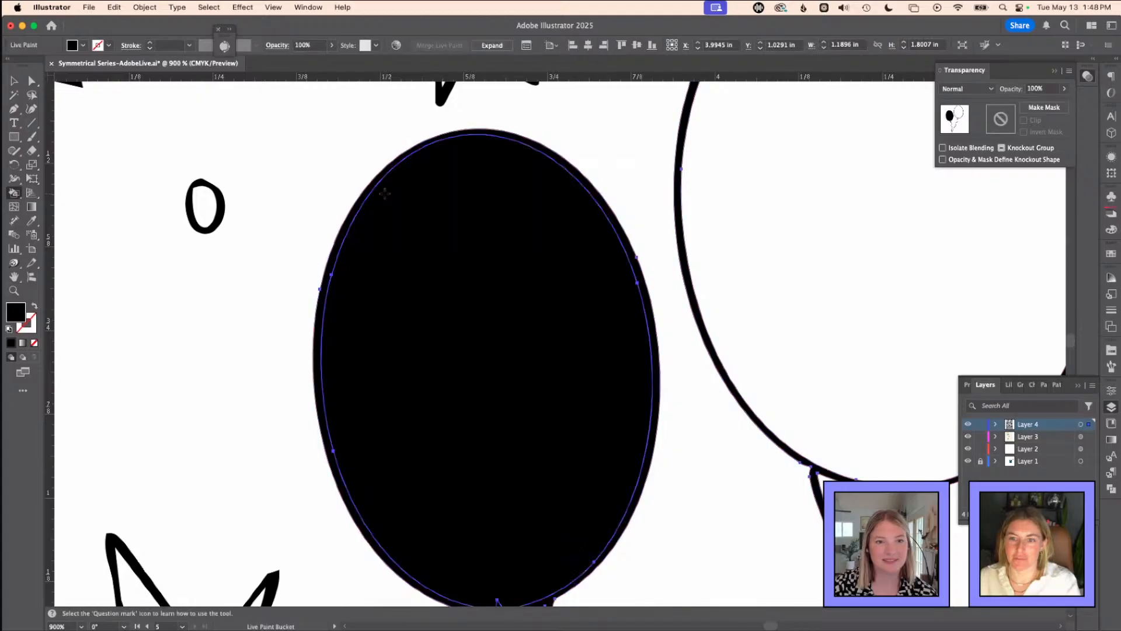
key("a")
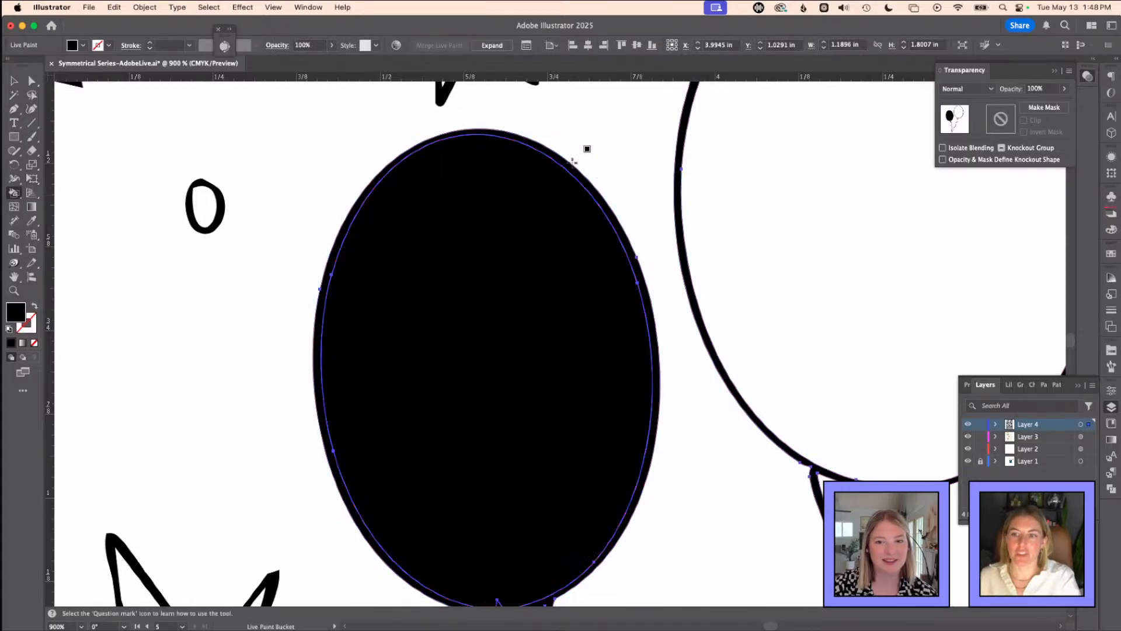
left_click(552, 199)
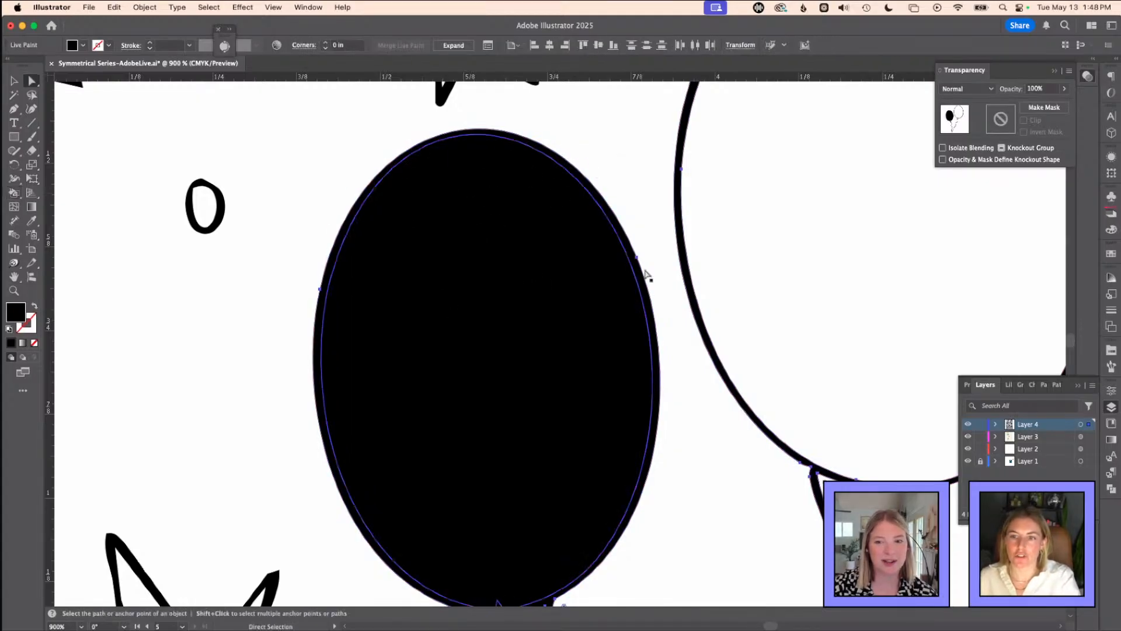
- Review the traced line art as a whole beside the flat-coloured birthday card, with nothing selected
scroll(425, 374, "down", 10)
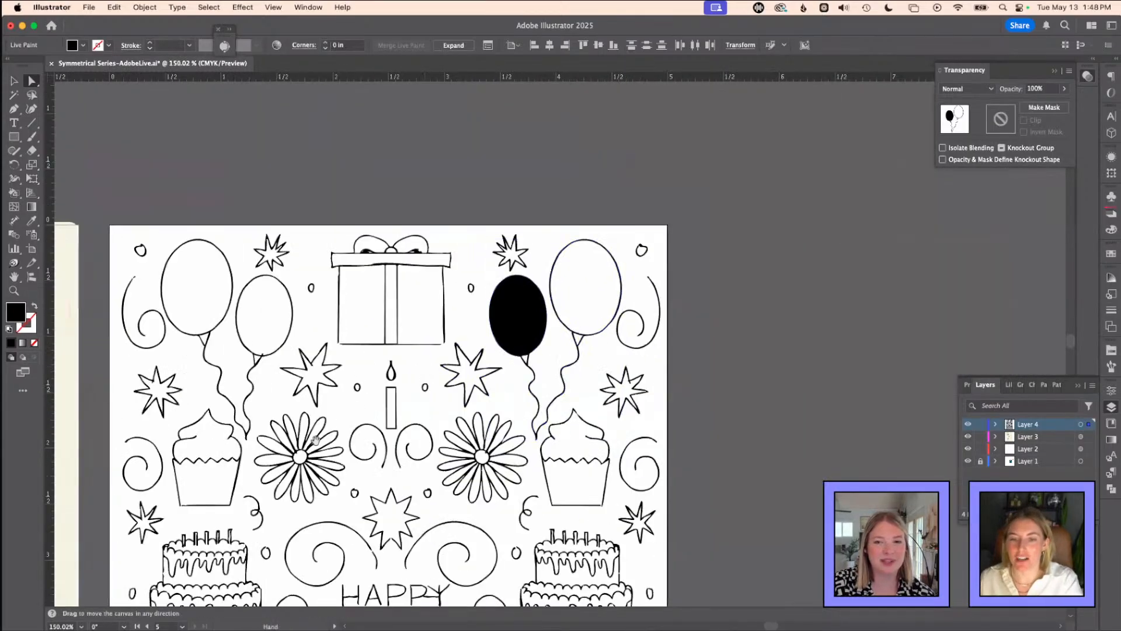
scroll(424, 373, "down", 5)
scroll(424, 374, "left", 5)
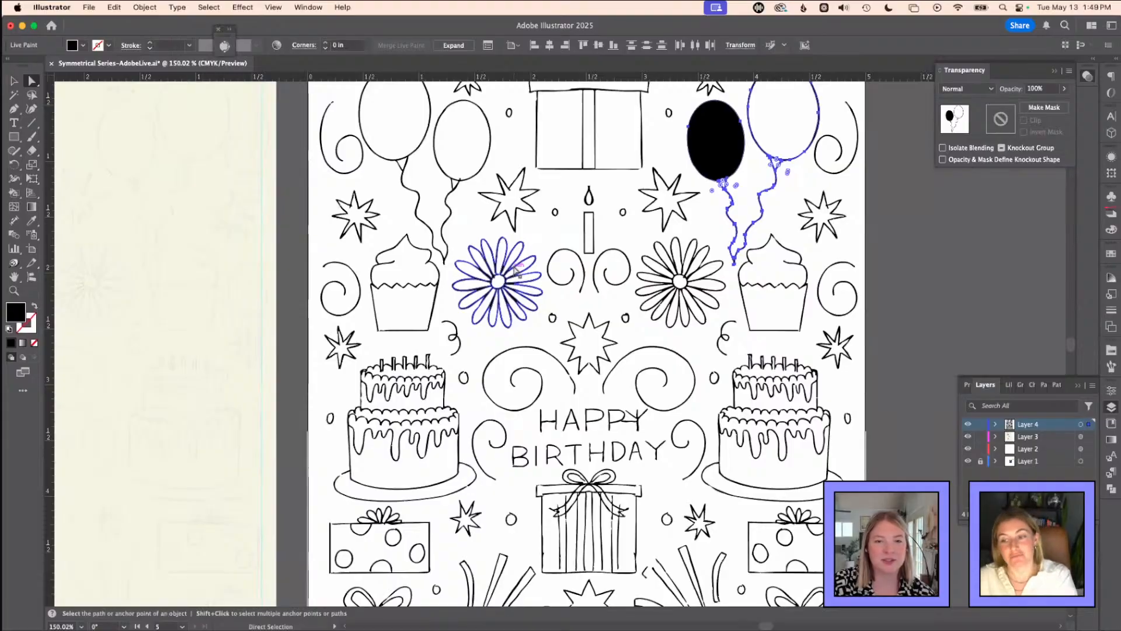
key("v")
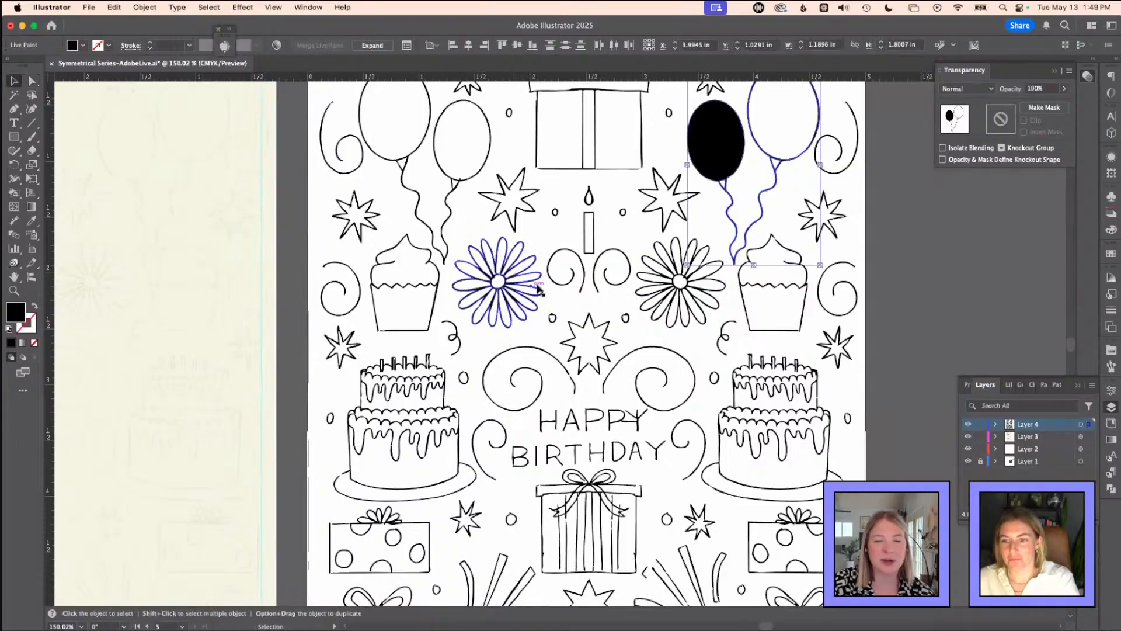
key("super+minus")
key("super+minus")
mouse_move(449, 351)
left_mouse_down()
mouse_move(543, 276)
mouse_move(635, 271)
left_mouse_up()
left_click(601, 202)
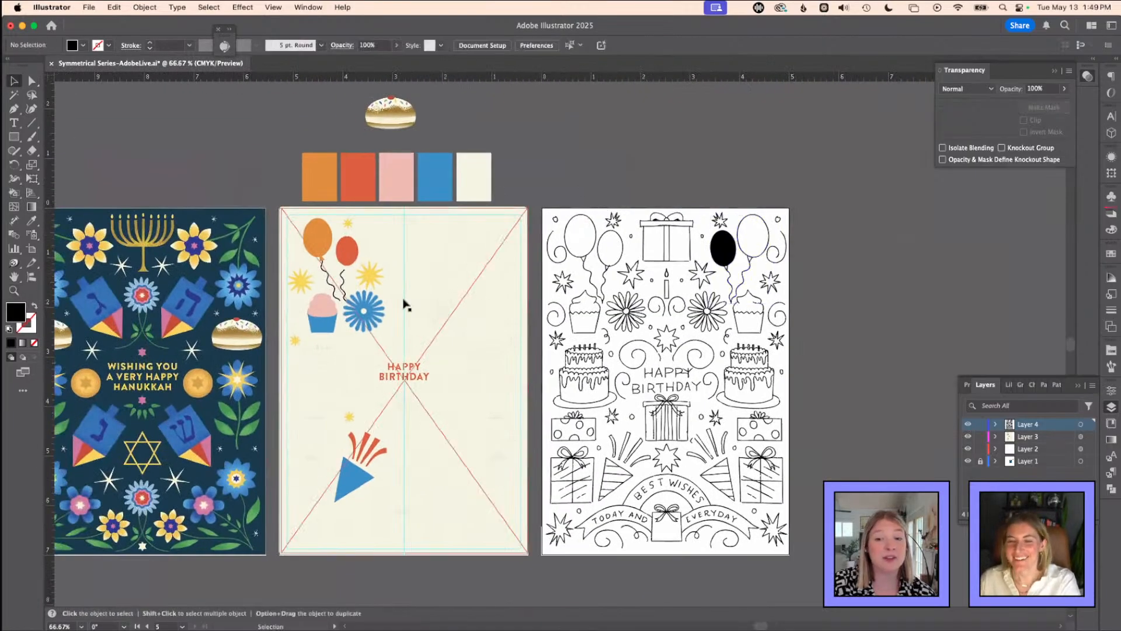
- Examine the birthday card's balloons, cupcake, radial flower and party popper up close against the faded sketch
left_click_drag(412, 294, 594, 321)
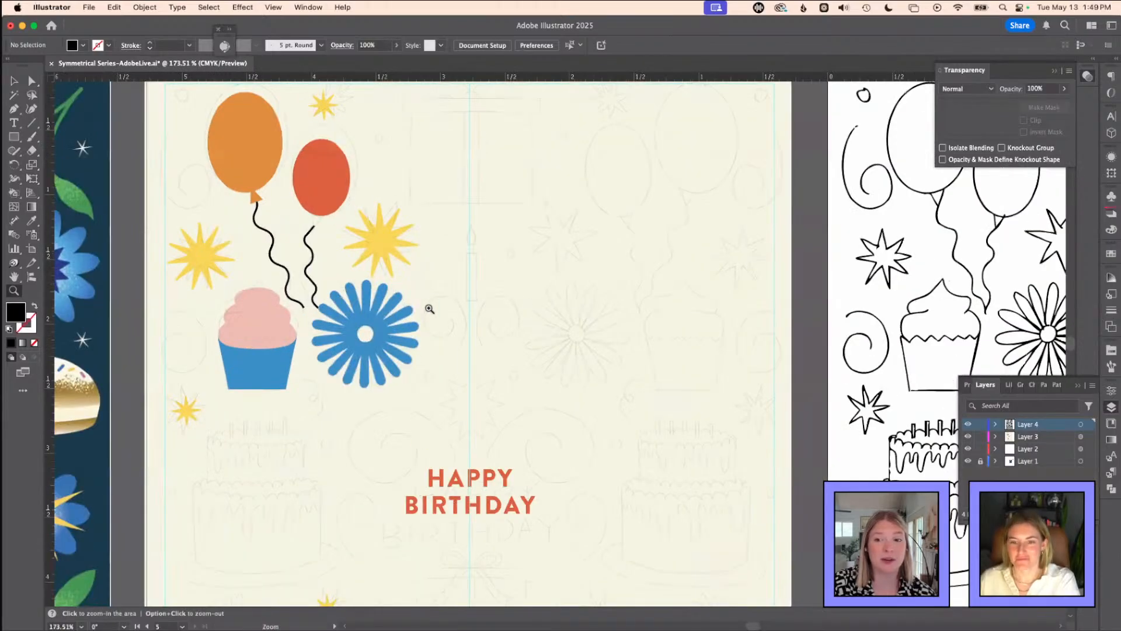
key("v")
left_click(383, 327)
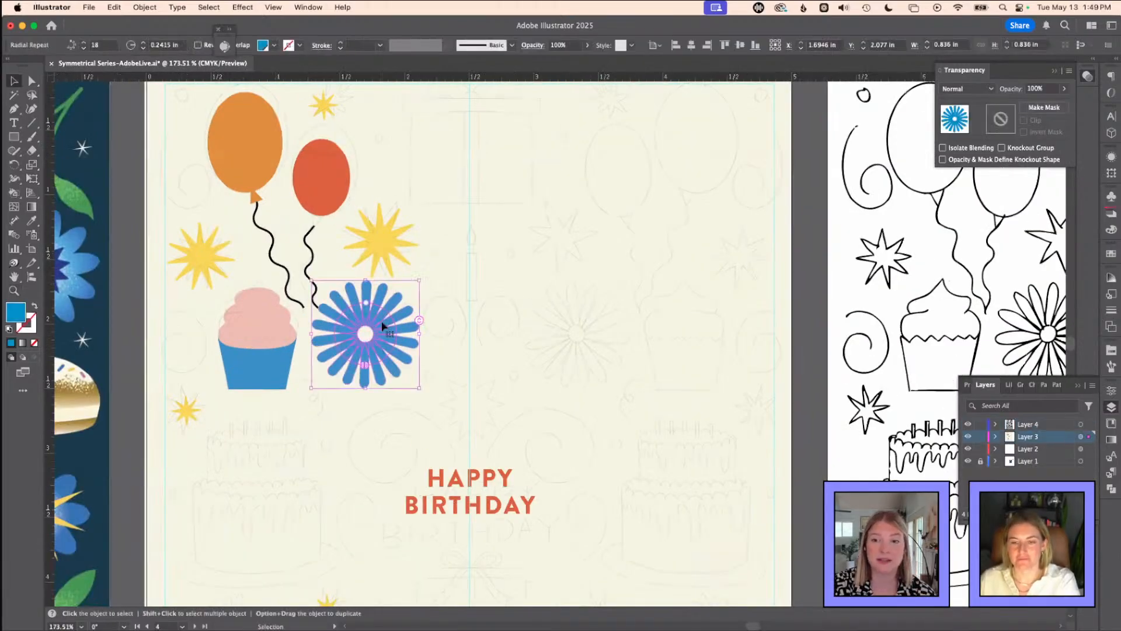
left_click(500, 316)
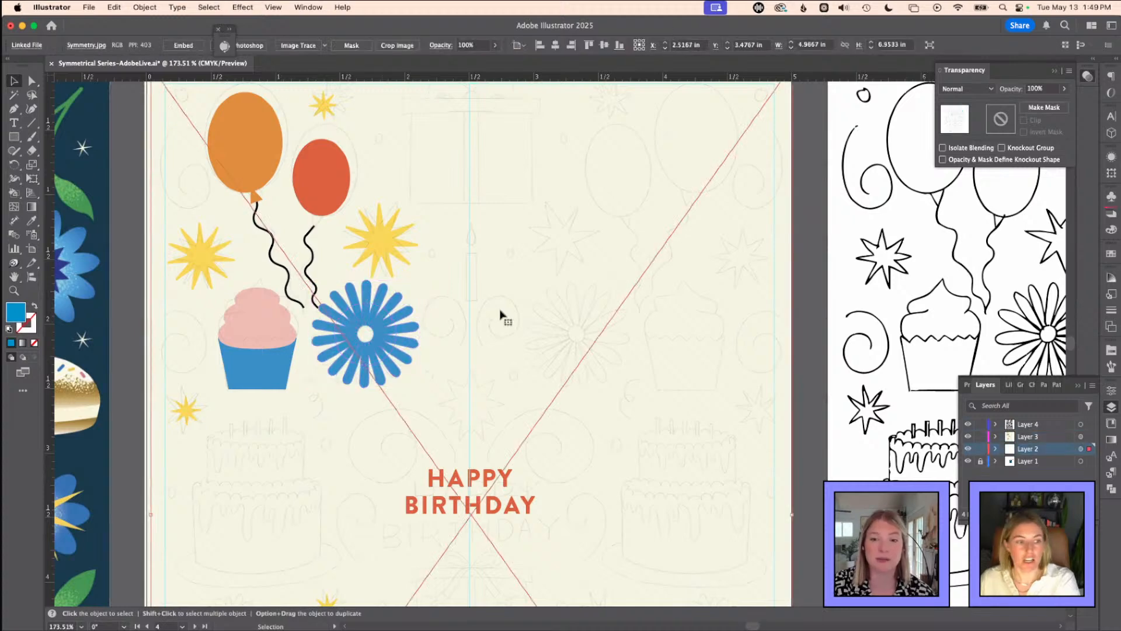
scroll(484, 286, "up", 1)
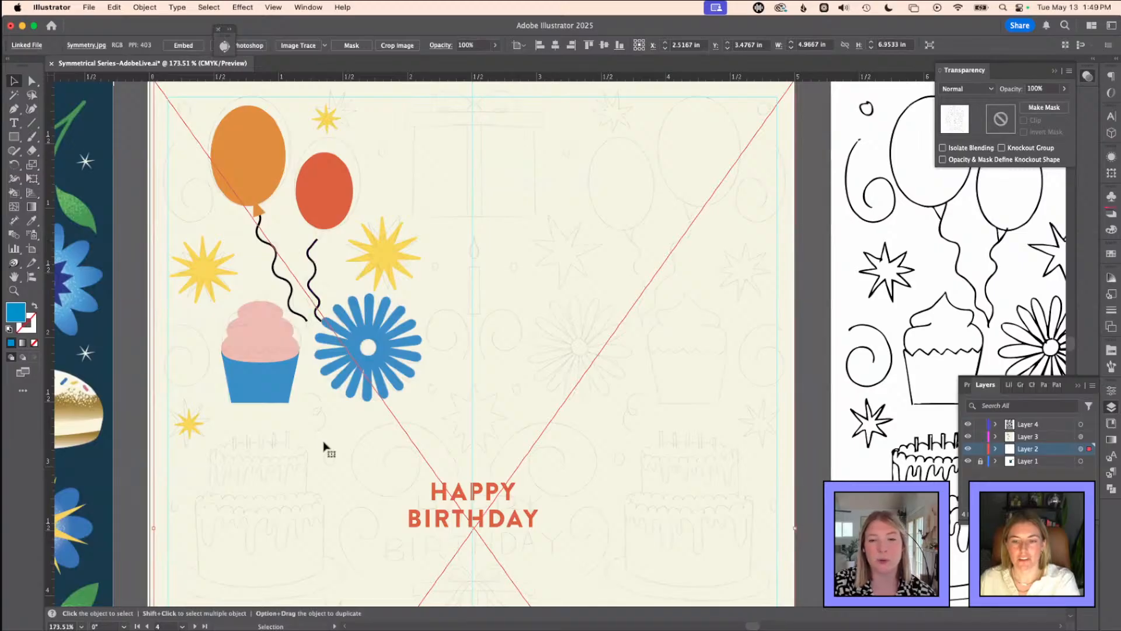
scroll(327, 461, "down", 5)
scroll(340, 491, "down", 4)
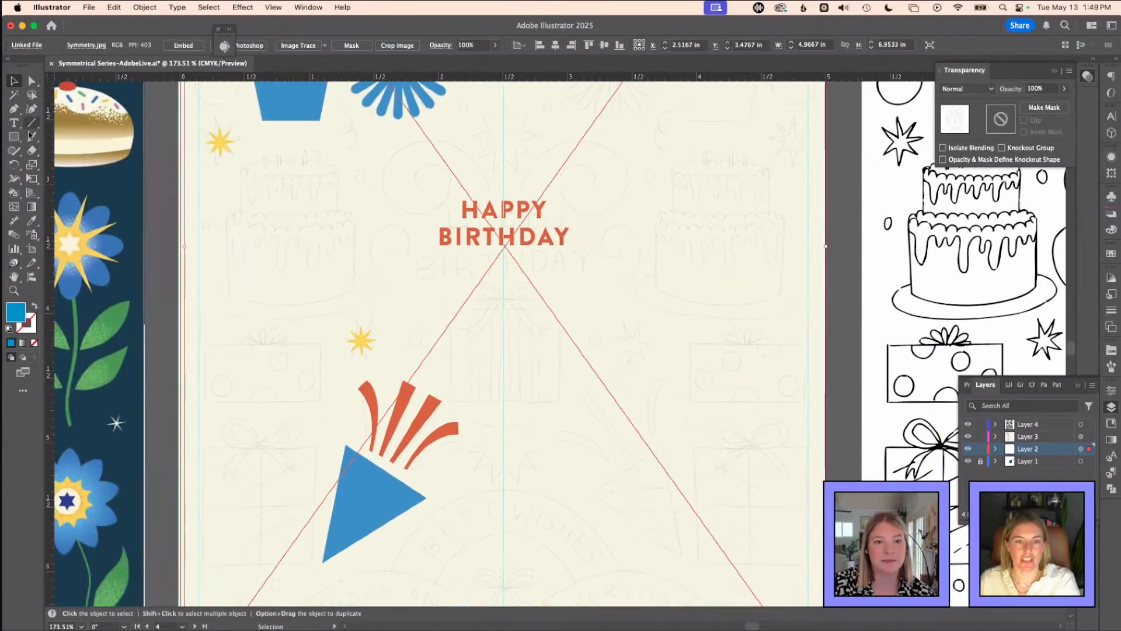
- Draw a rectangle about 0.9 by 0.45 in over the sketched polka-dot gift beside the party popper and fill it orange
key("m")
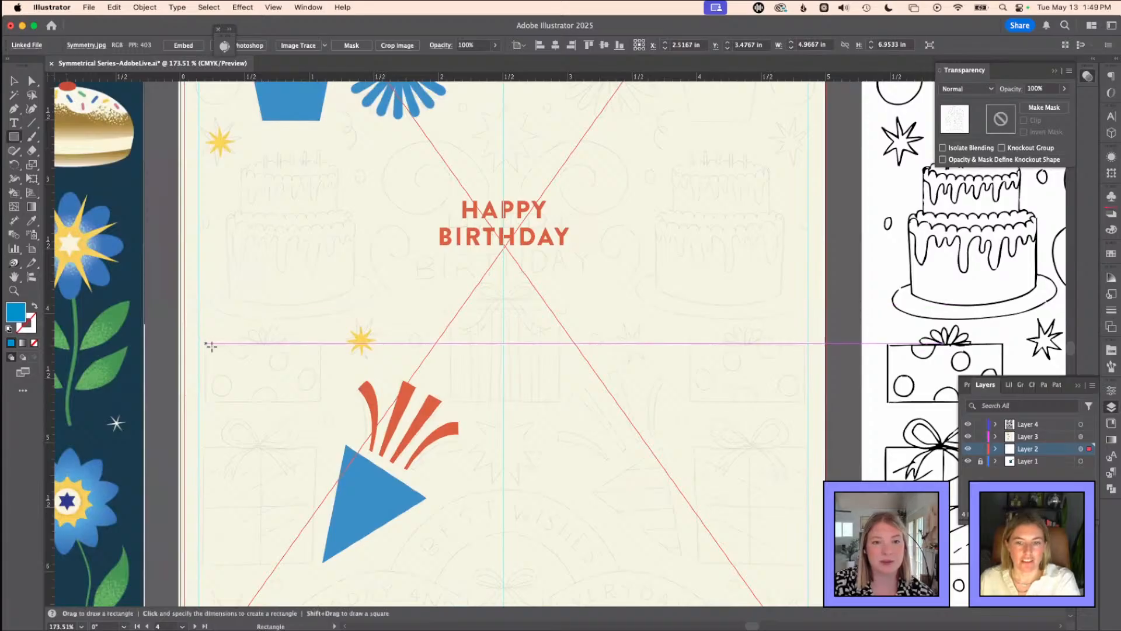
left_click_drag(206, 343, 320, 400)
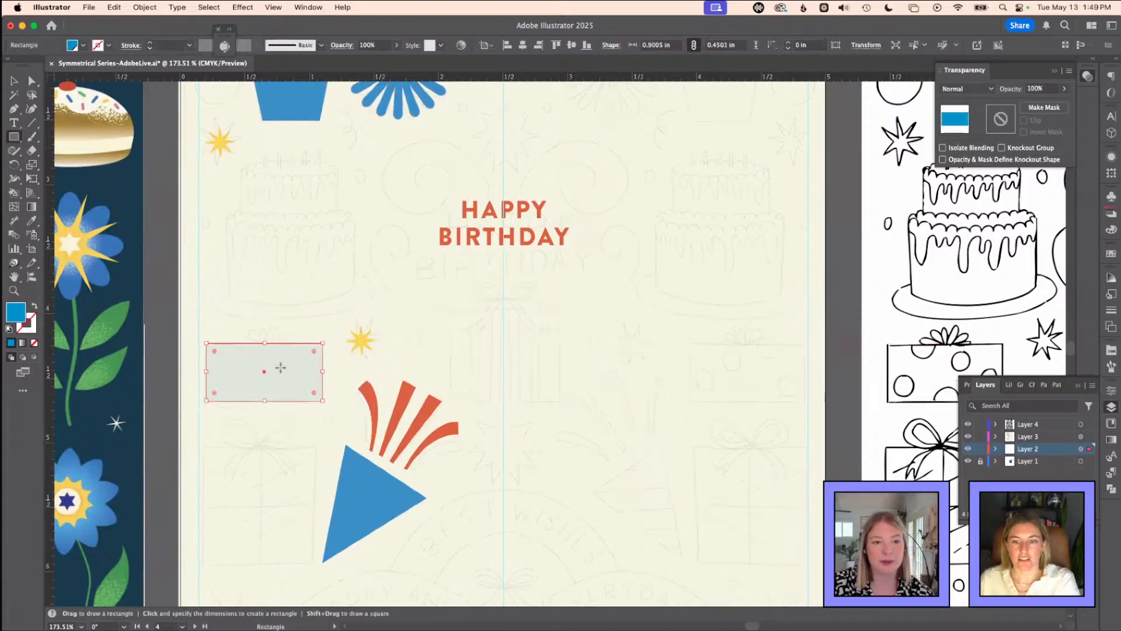
key("v")
left_click_drag(278, 369, 285, 374)
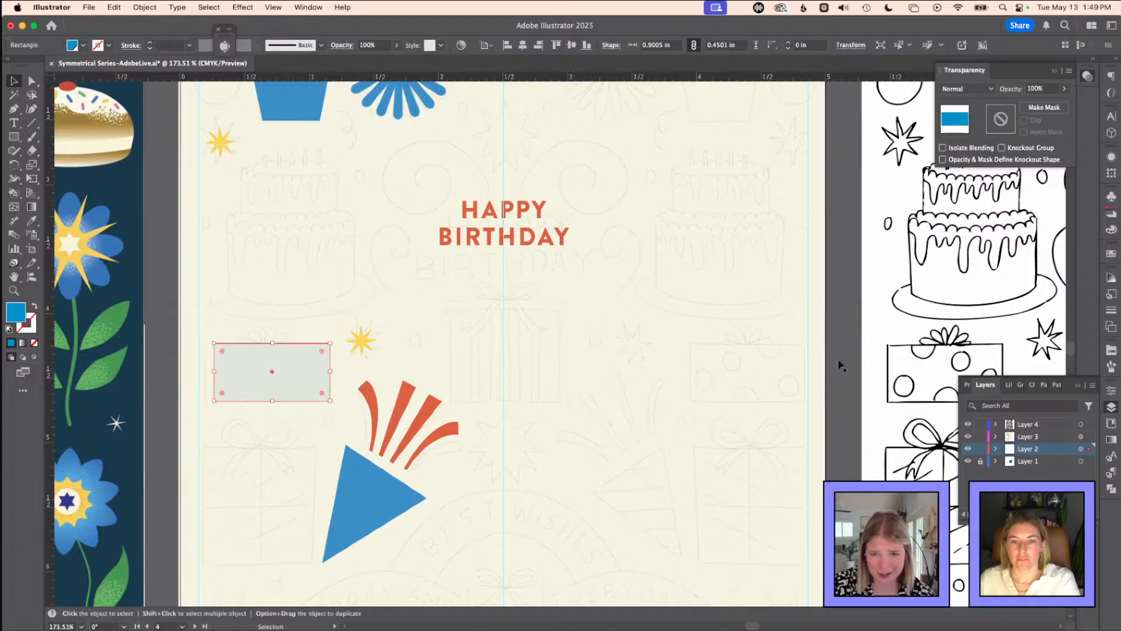
left_click(1109, 256)
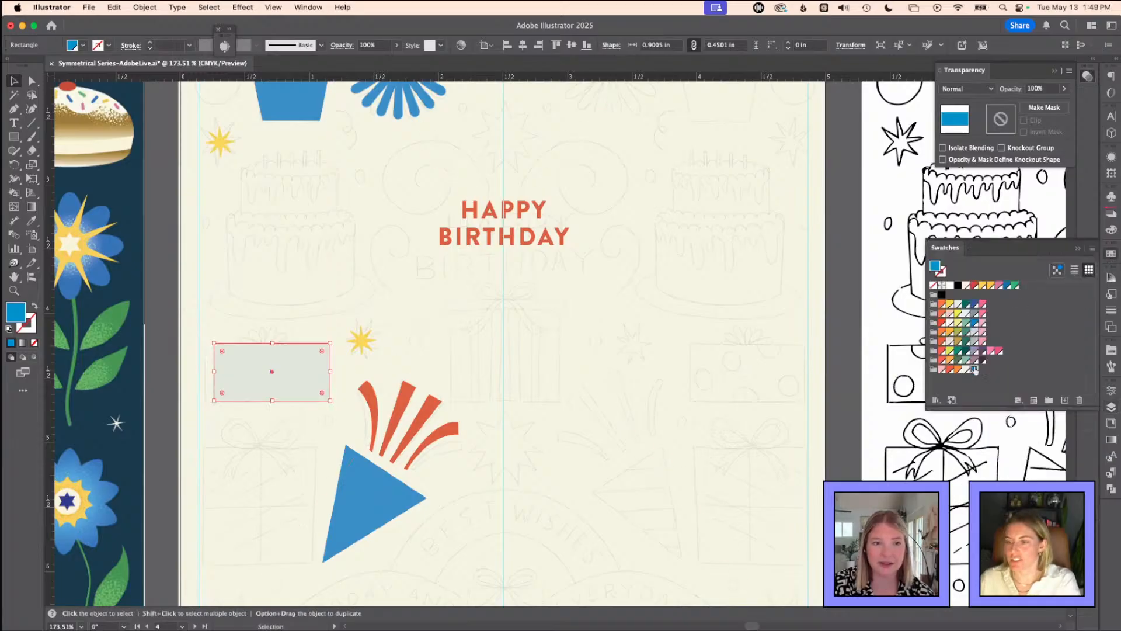
left_click(958, 369)
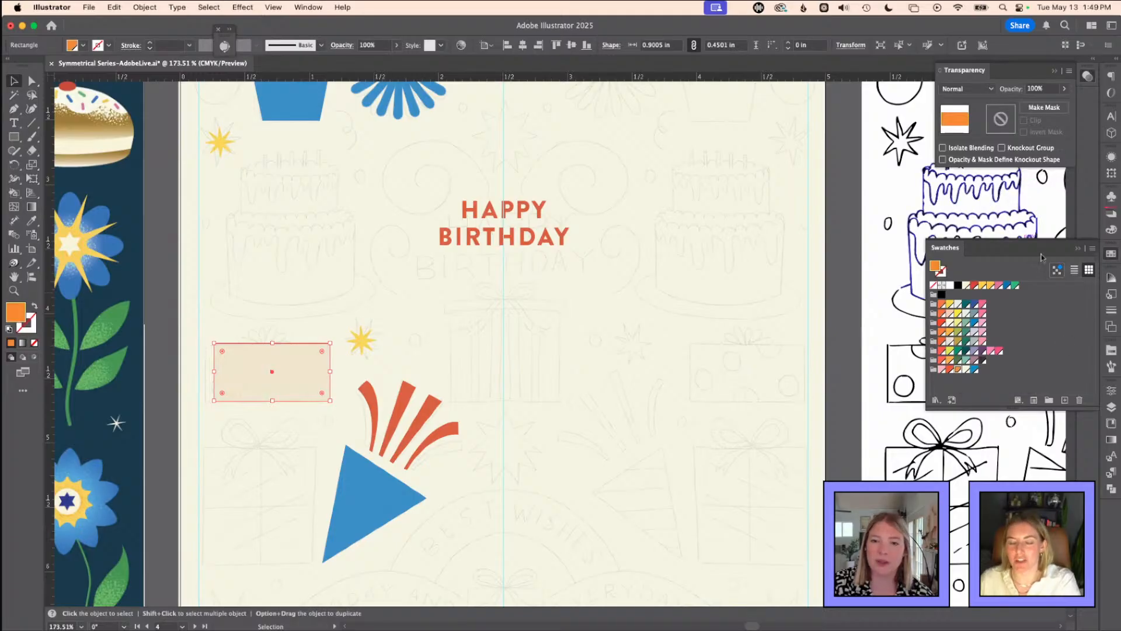
- Move the orange gift rectangle onto Layer 4, keeping its position on the artboard
key("Delete")
left_click(1113, 329)
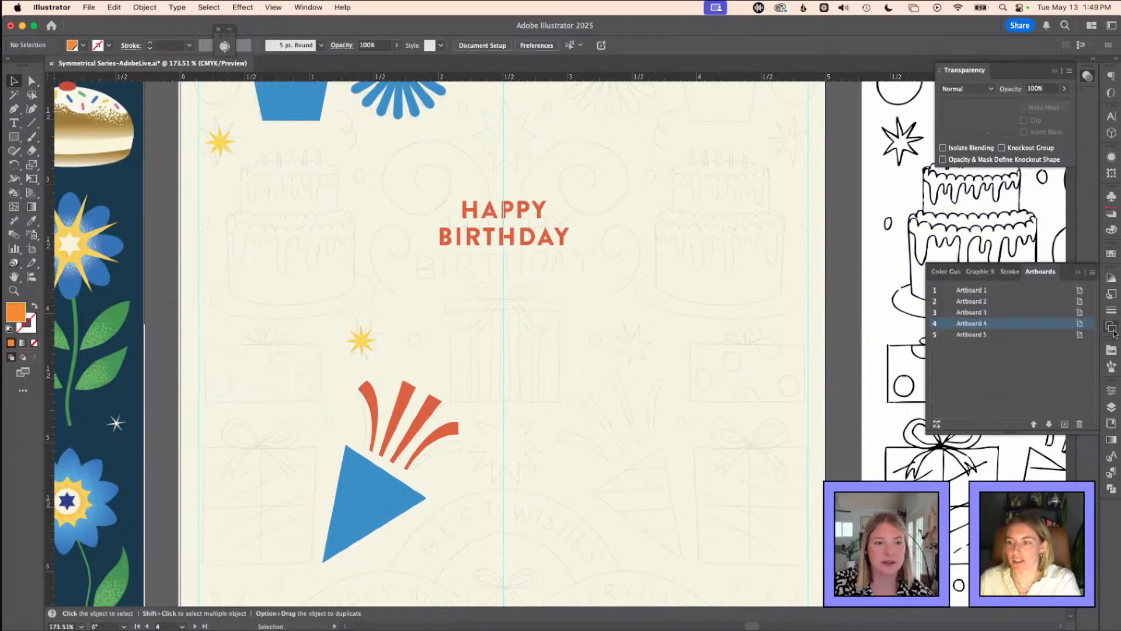
left_click(1112, 408)
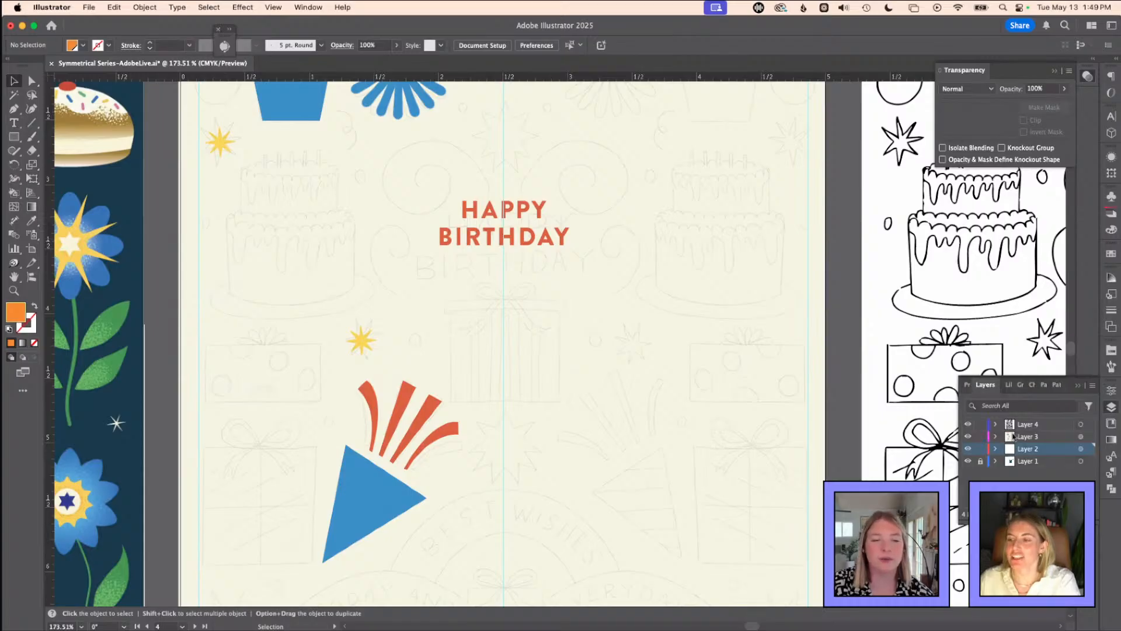
left_click(1029, 425)
key("super+f")
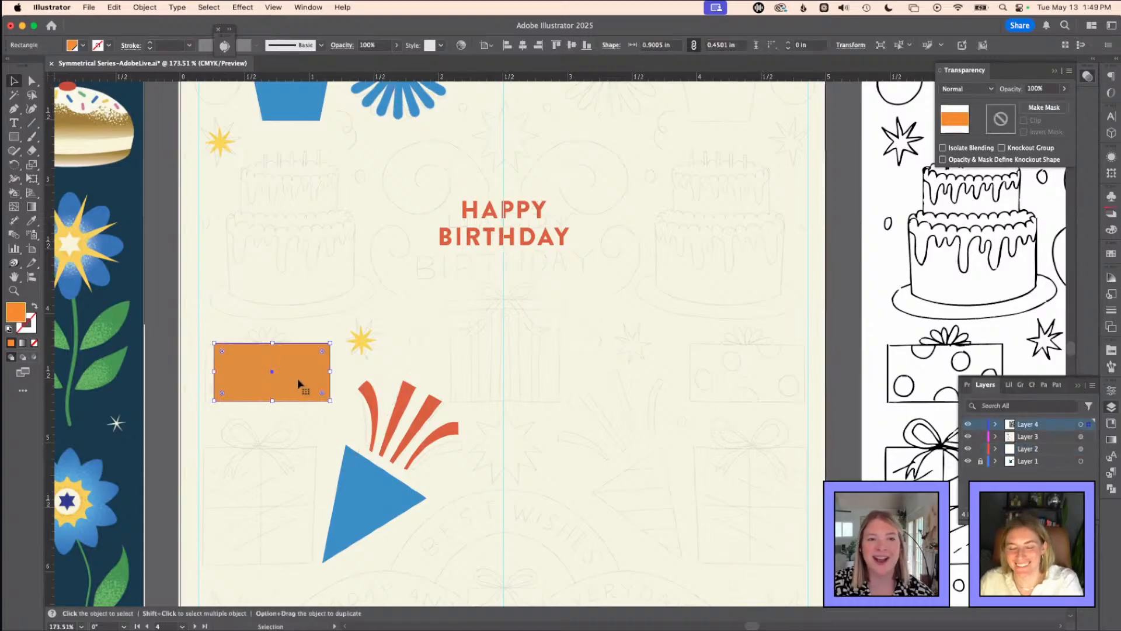
- Use Draw Inside mode to scatter red-orange circles about 0.18 in across the orange rectangle, with some cropped by its edges
key("z")
left_click(233, 345)
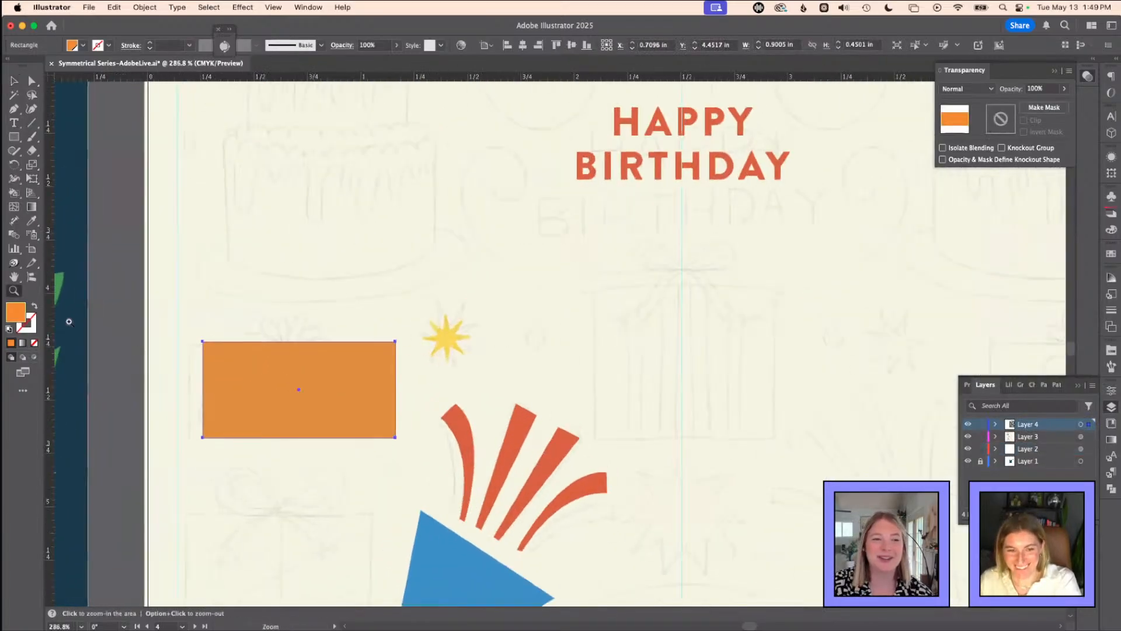
key("v")
left_click(35, 358)
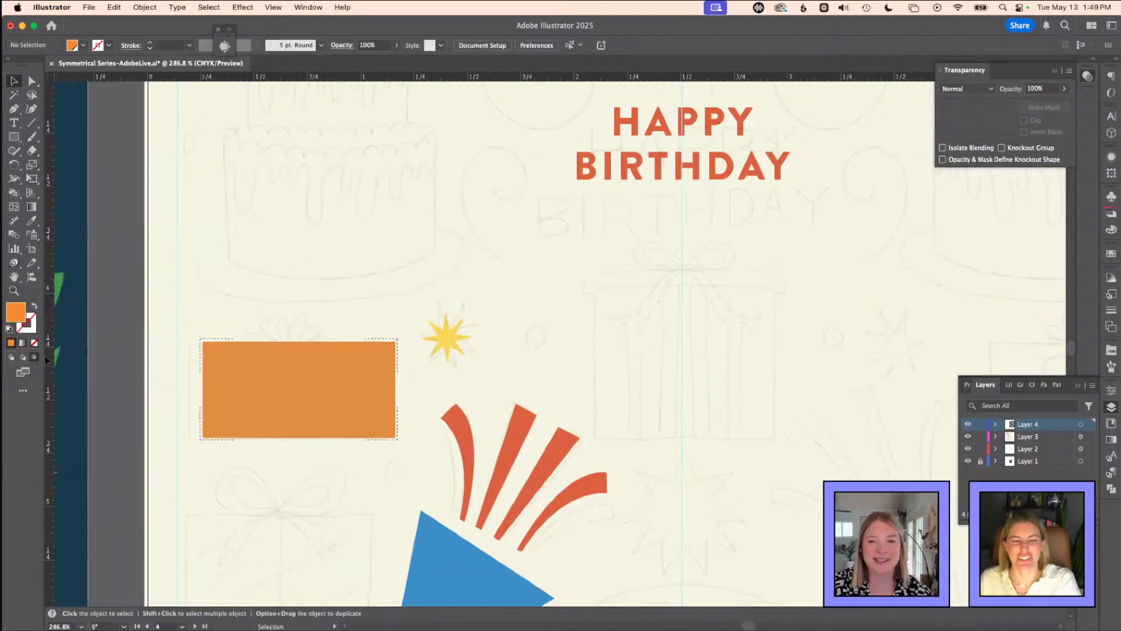
left_click(16, 139)
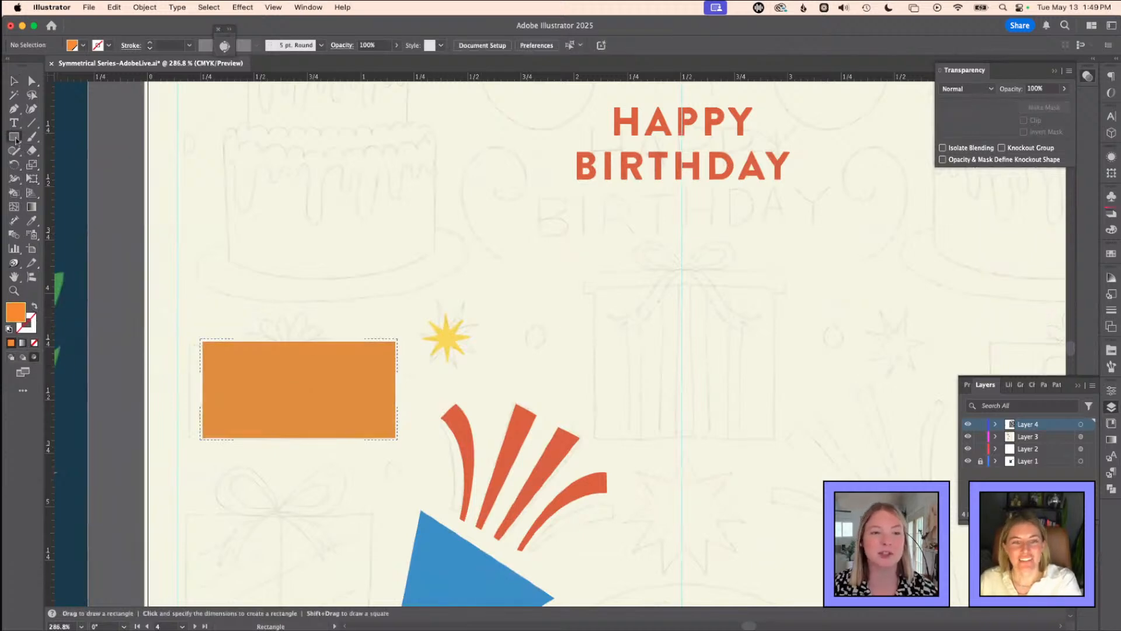
left_click_drag(16, 138, 58, 165)
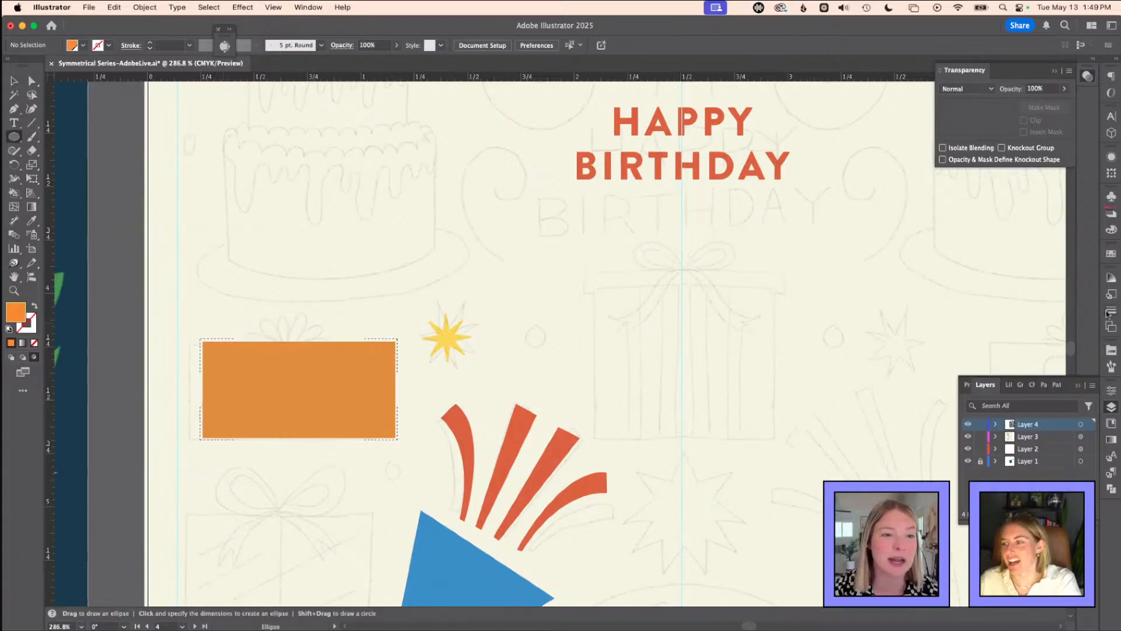
left_click(1111, 254)
left_click(948, 369)
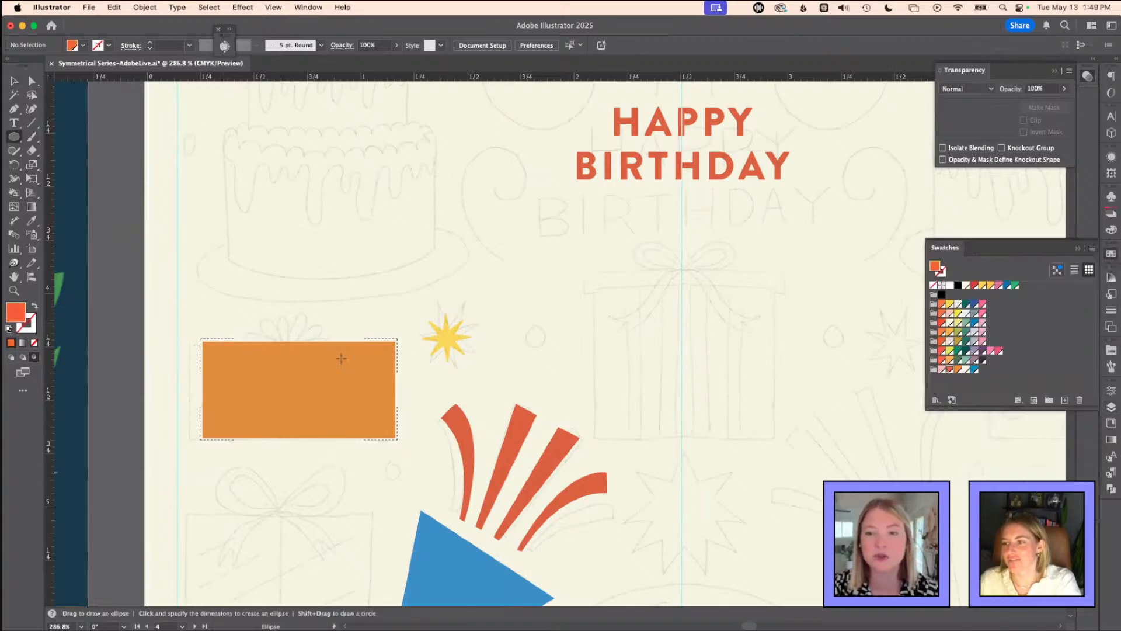
mouse_move(224, 343)
left_mouse_down()
mouse_move(263, 380)
mouse_move(243, 348)
mouse_move(298, 391)
mouse_move(334, 386)
mouse_move(263, 429)
mouse_move(280, 439)
mouse_move(396, 353)
mouse_move(400, 424)
left_mouse_up()
key("a")
left_click_drag(363, 341, 207, 396)
key("v")
double_click(314, 298)
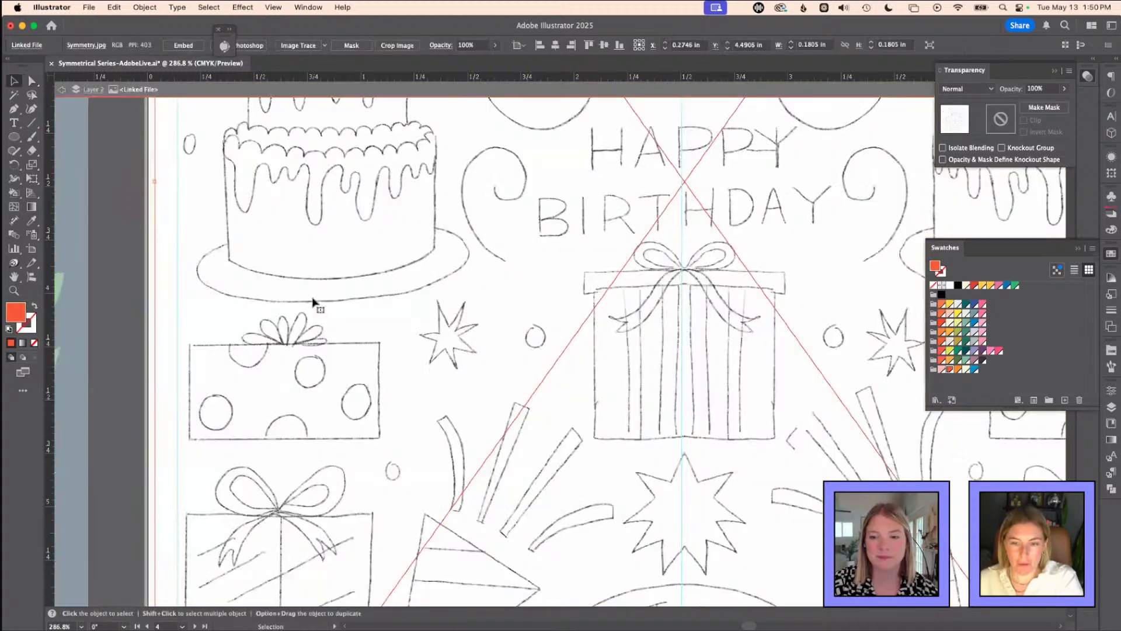
double_click(130, 224)
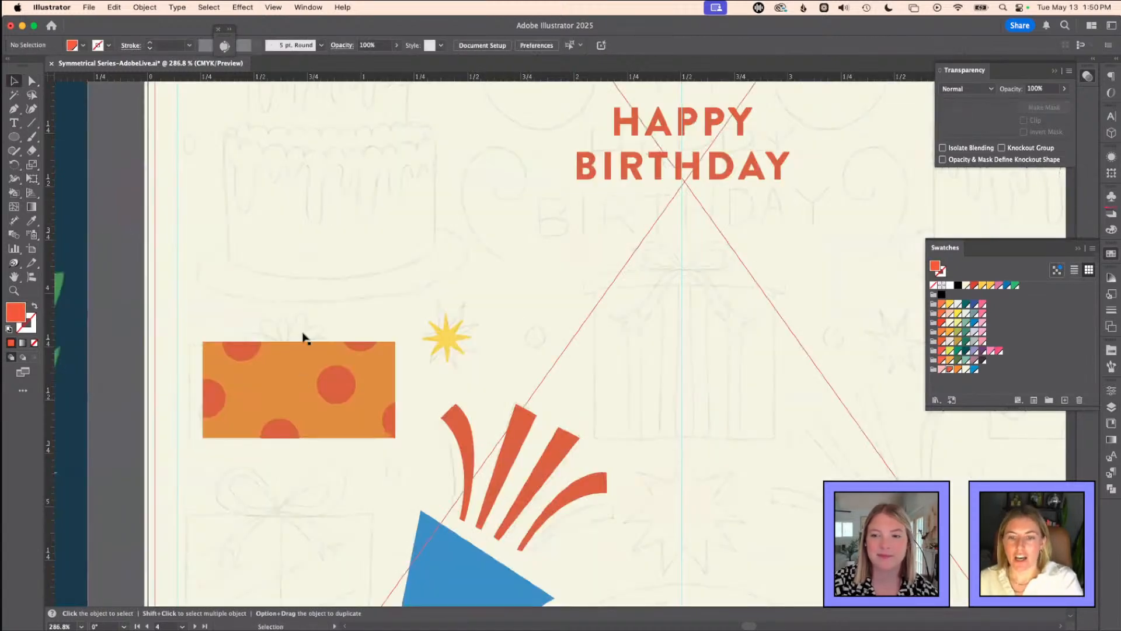
- Move the polka-dot gift's clip group onto Layer 3, keeping its position on the artboard
left_click(288, 394)
left_click(126, 313)
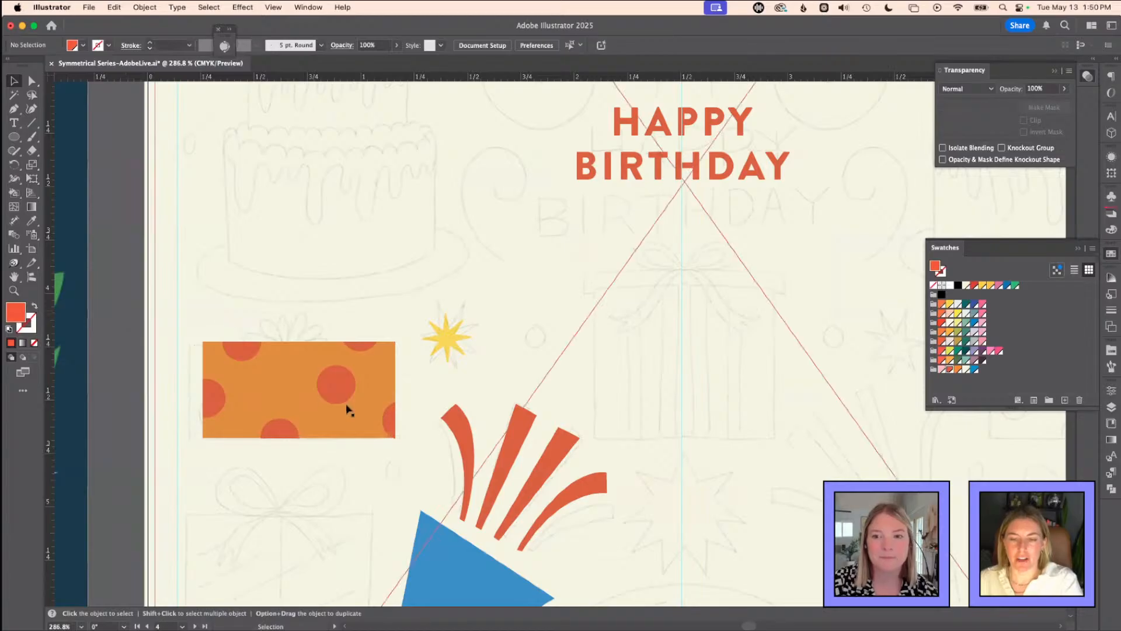
left_click(305, 383)
left_click(187, 314)
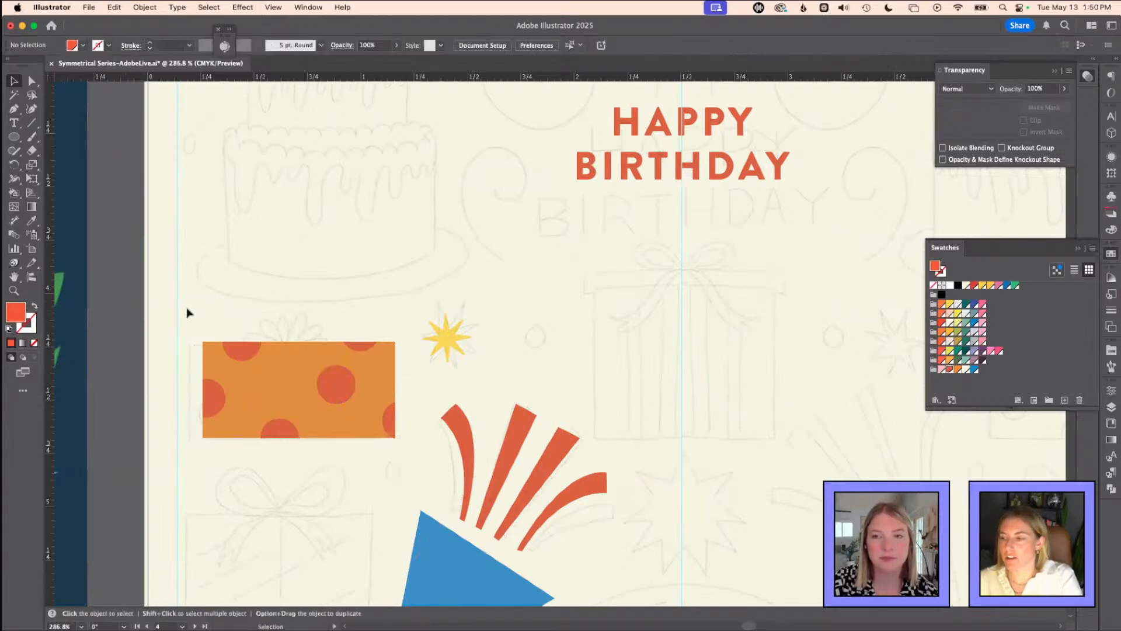
left_click_drag(243, 350, 400, 445)
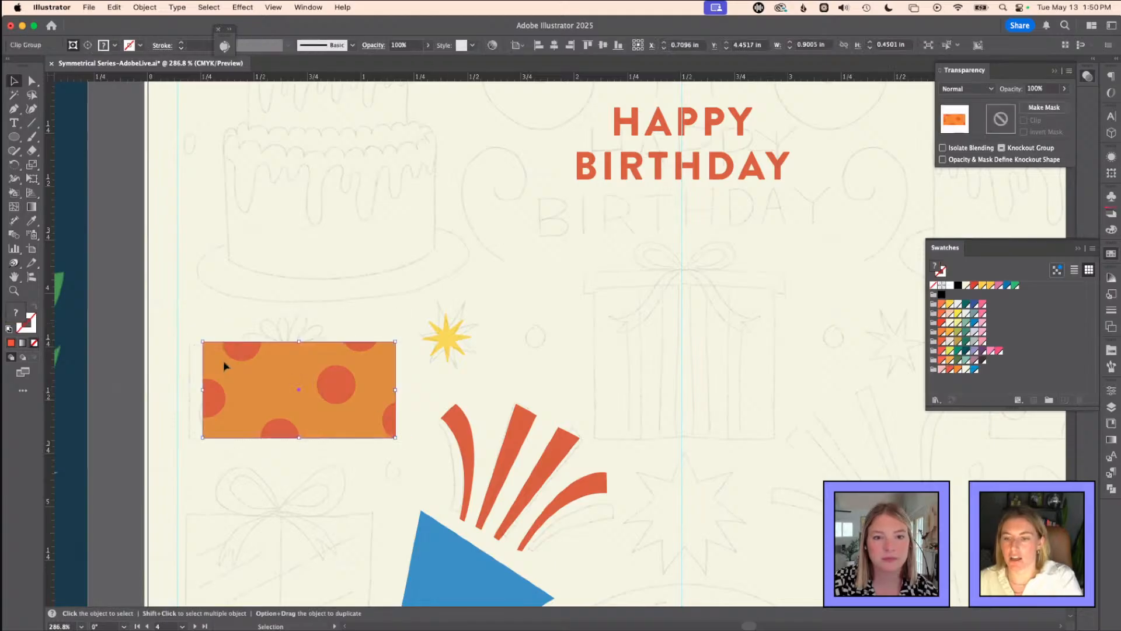
key("z")
left_click(279, 383)
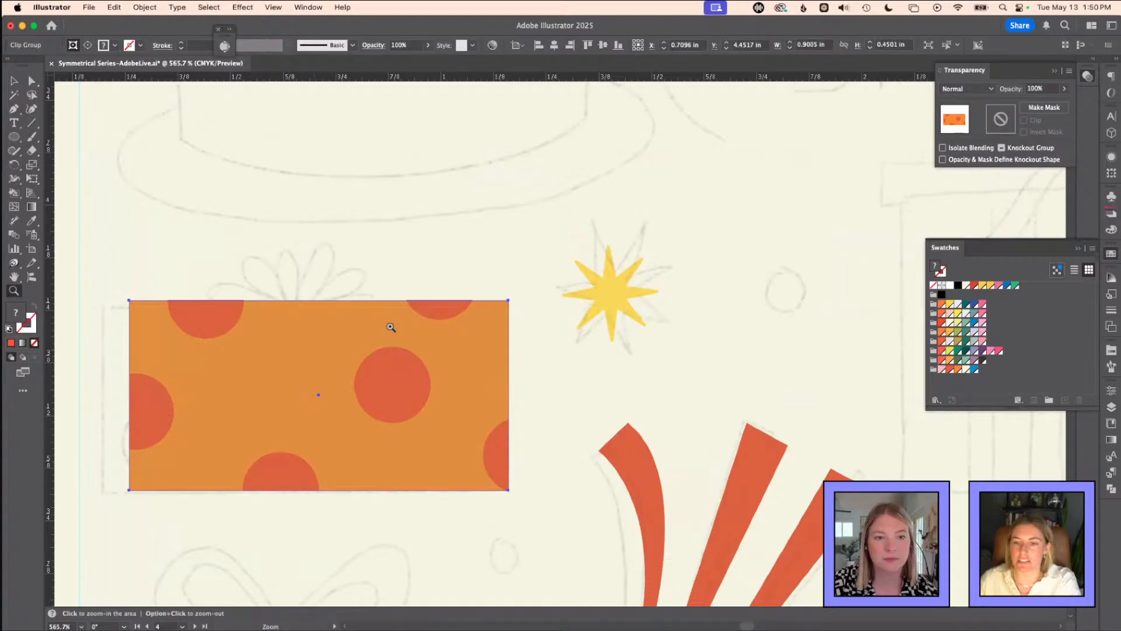
left_click(1110, 408)
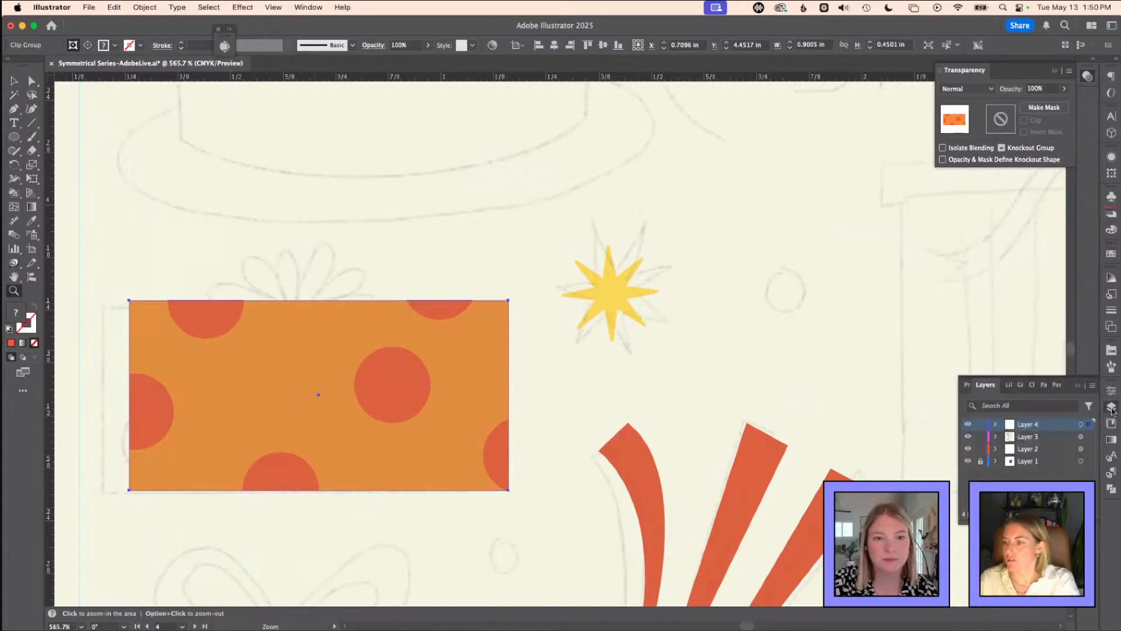
key("super+x")
left_click(1026, 438)
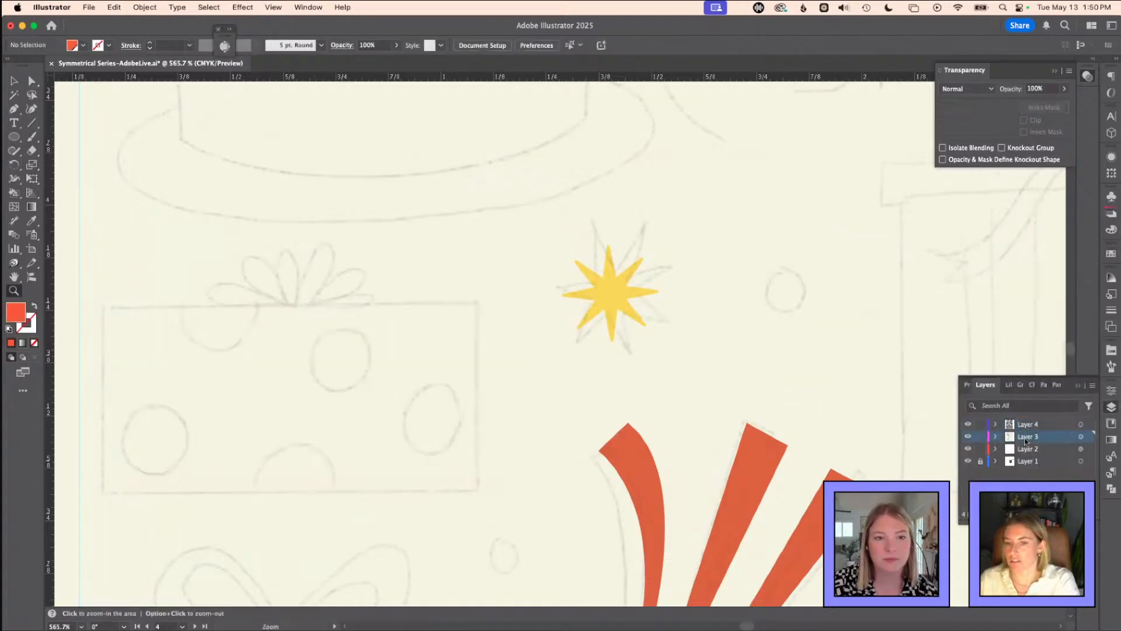
key("super+f")
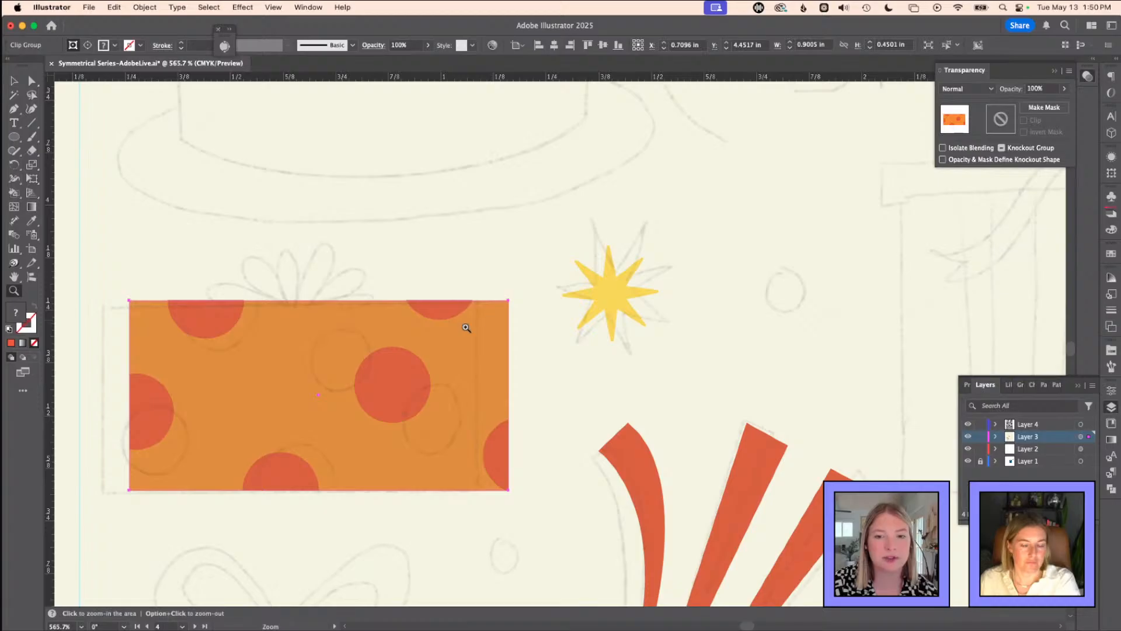
- Shift the dot at the gift's upper-left edge slightly to the right inside the clipping shape
key("a")
left_click(208, 313)
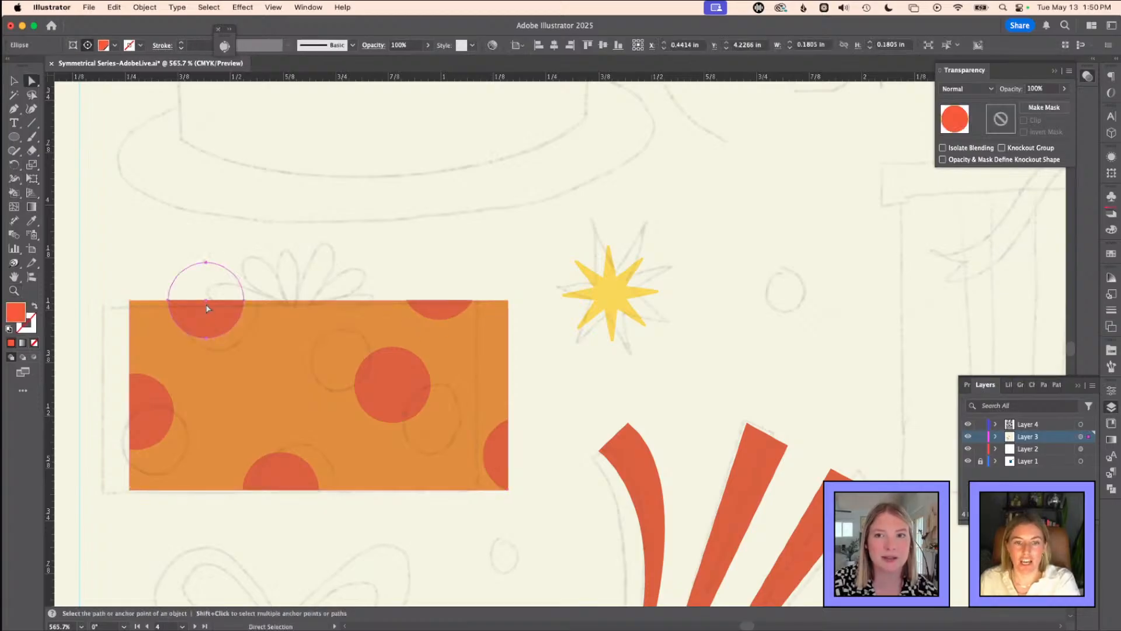
left_click(127, 293)
left_click(198, 312)
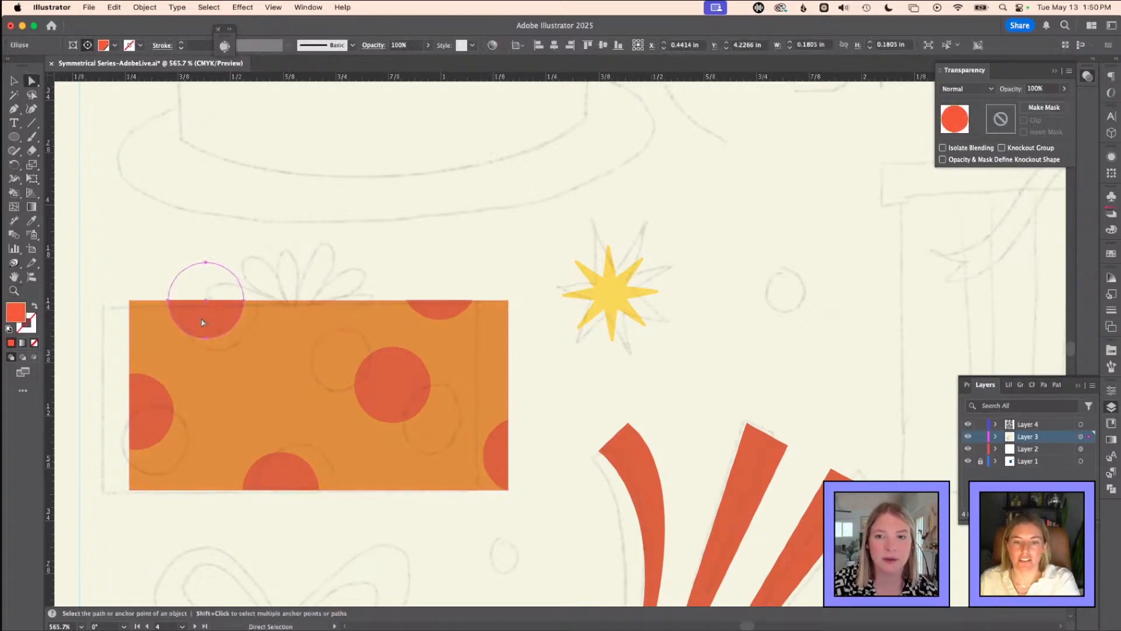
left_click_drag(206, 301, 275, 374)
key("super+z")
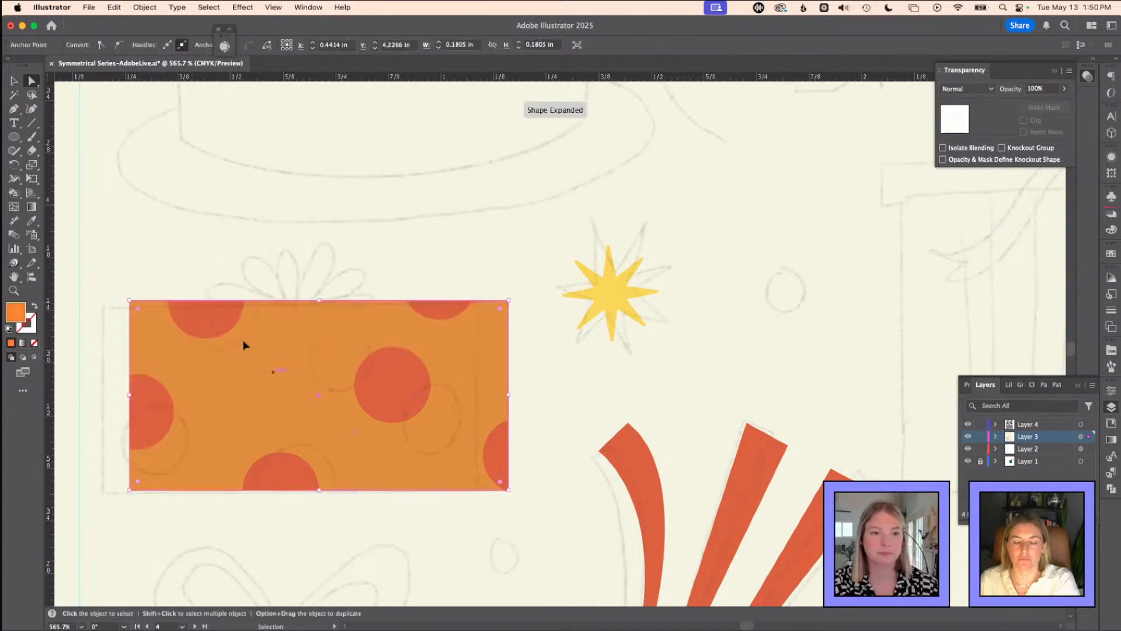
left_click_drag(208, 313, 231, 296)
left_click(267, 246)
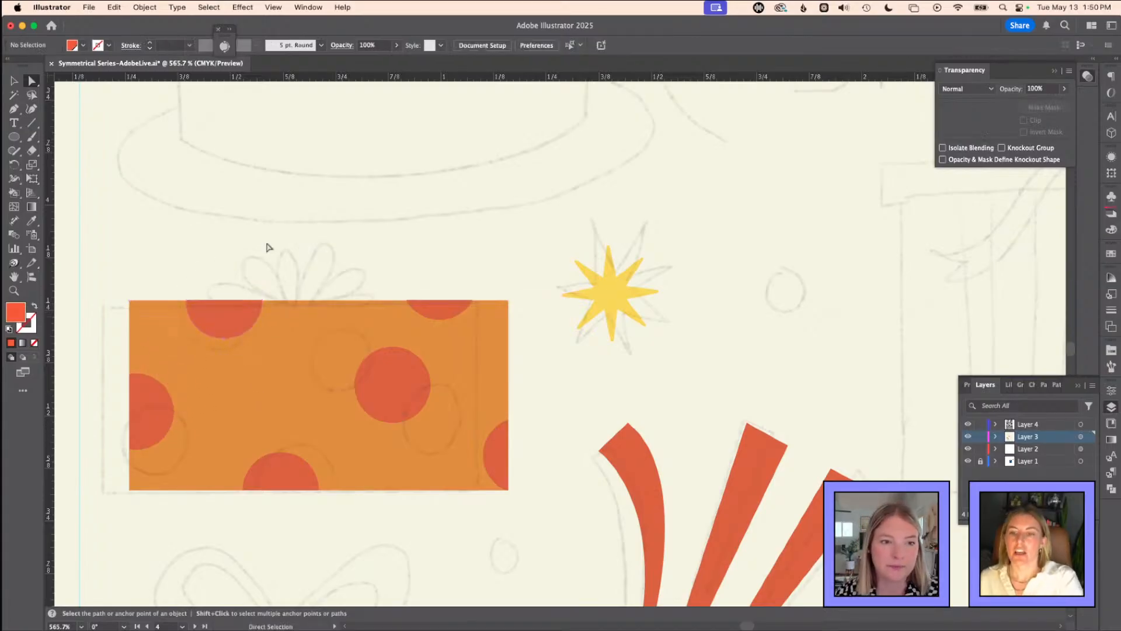
- Duplicate the HAPPY BIRTHDAY text directly above the original on the birthday card
key("super+minus")
key("super+minus")
key("super+minus")
key("super+minus")
key("super+minus")
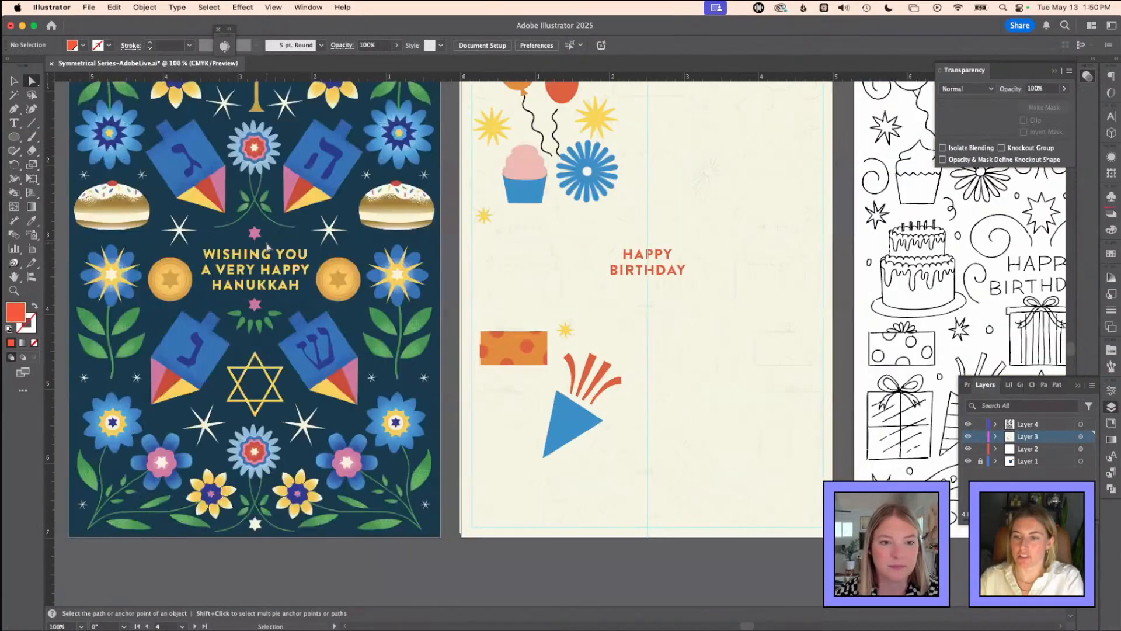
mouse_move(631, 208)
left_mouse_down()
mouse_move(570, 266)
mouse_move(484, 293)
left_mouse_up()
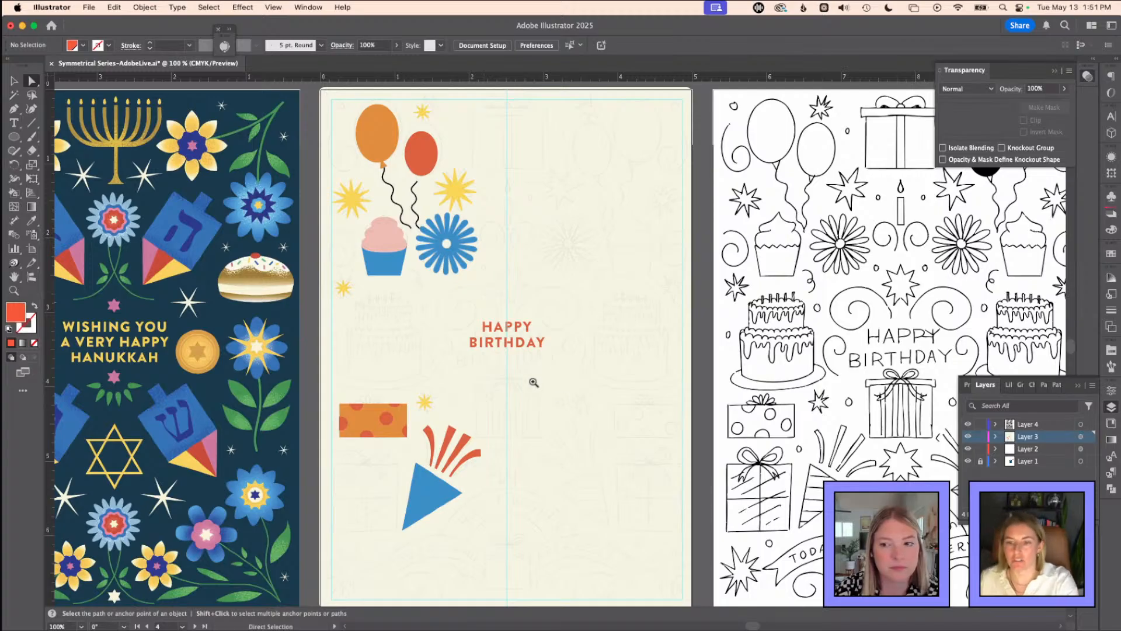
left_click_drag(507, 331, 561, 344)
left_click(554, 390)
left_click_drag(555, 390, 536, 249)
- Change the lower text to read DON'T HAVE A, HAPPY and BIRTHDAY on three separate lines
double_click(493, 320)
double_click(489, 319)
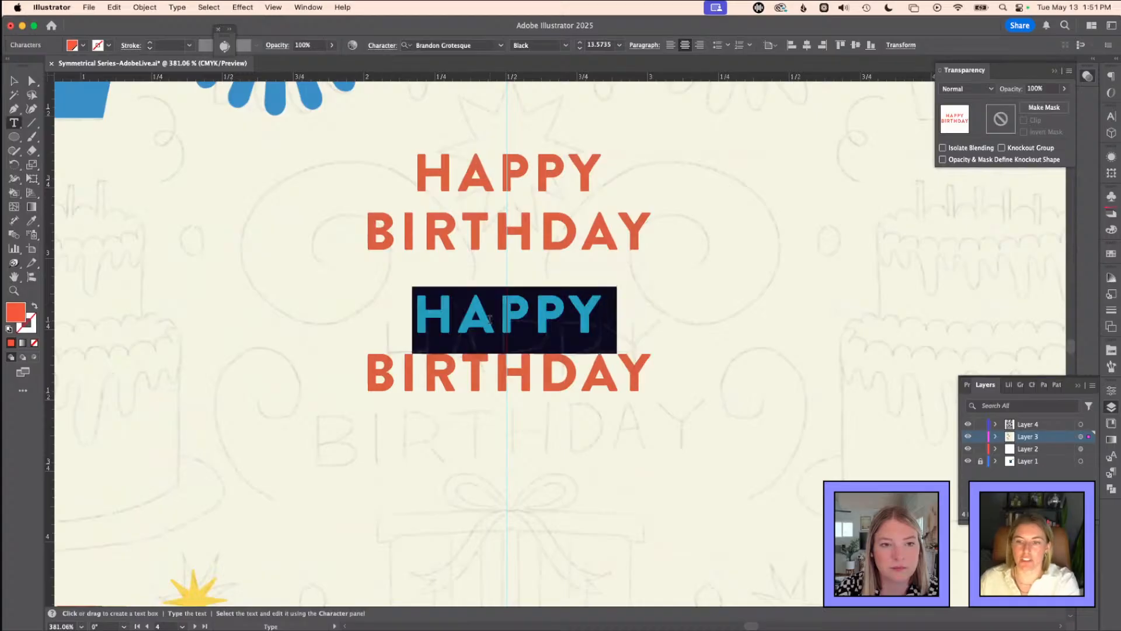
key("BackSpace")
type("DON'T HAVE A BIRTHDA")
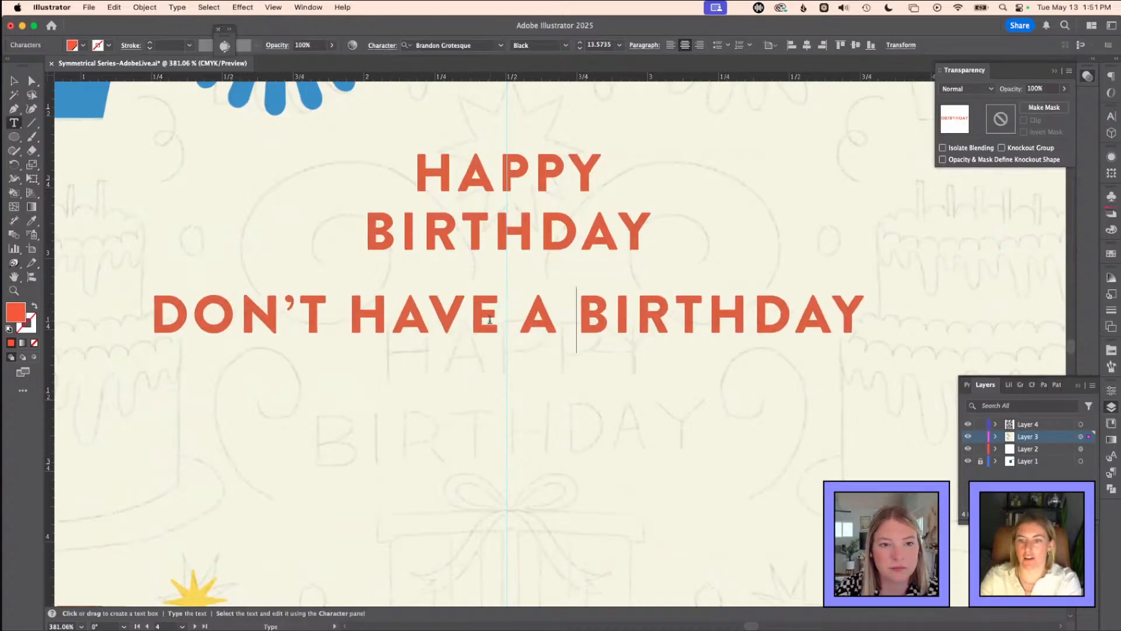
key("Return")
type("HAPPY")
key("Return")
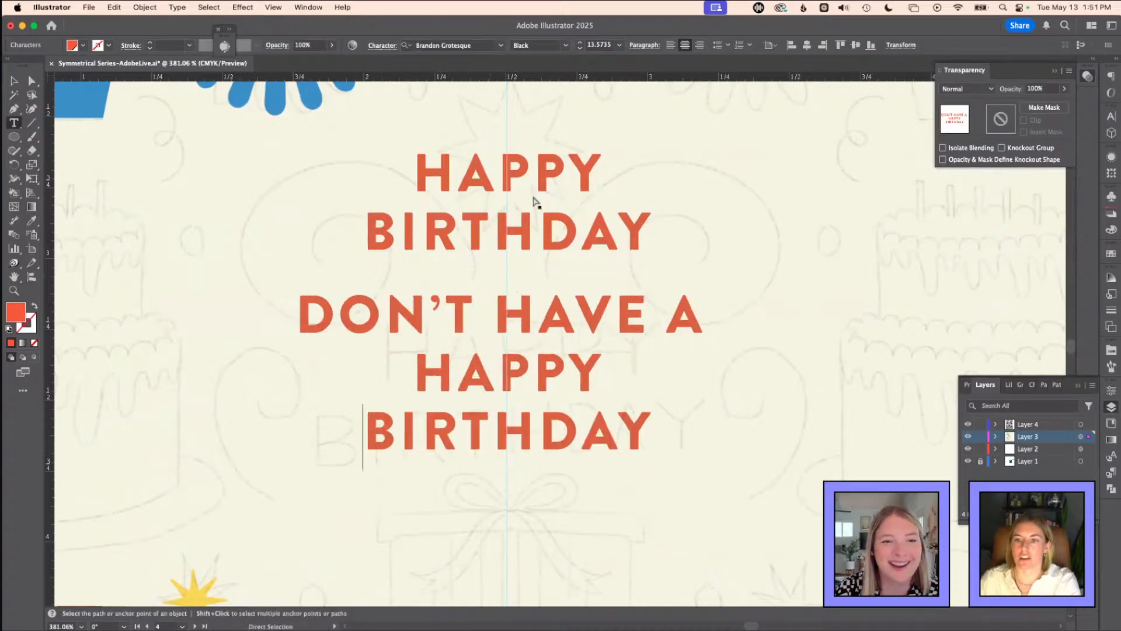
key("Escape")
- Convert the upper HAPPY BIRTHDAY text to outlines and move its H well to the left of the remaining letters
key("v")
right_click(518, 236)
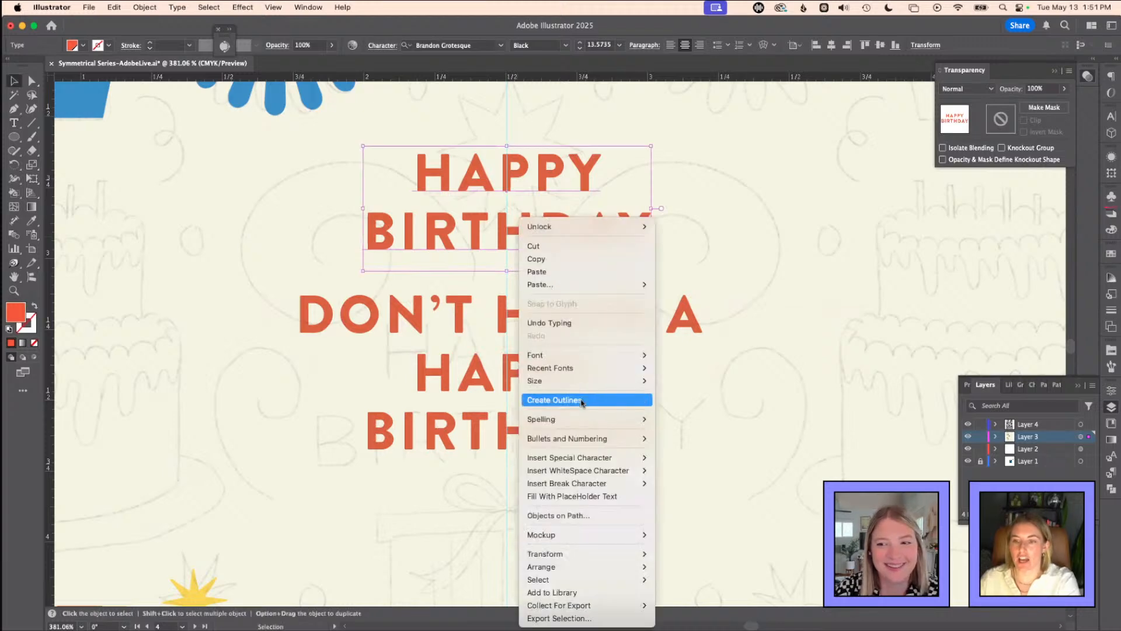
left_click(582, 400)
key("a")
left_click(455, 205)
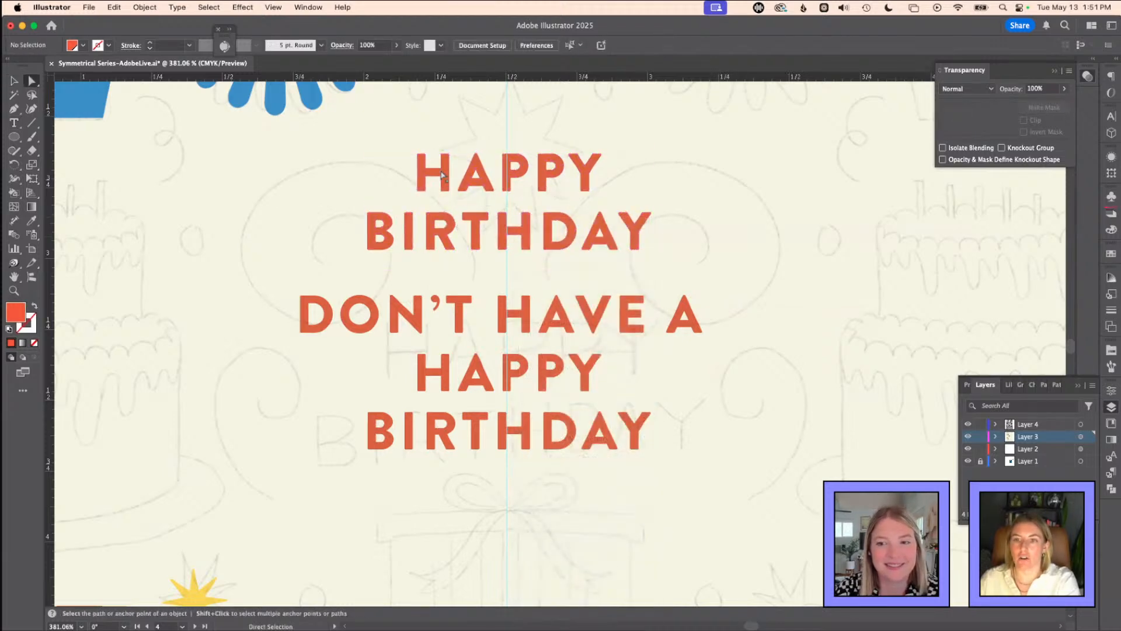
left_click_drag(446, 175, 335, 175)
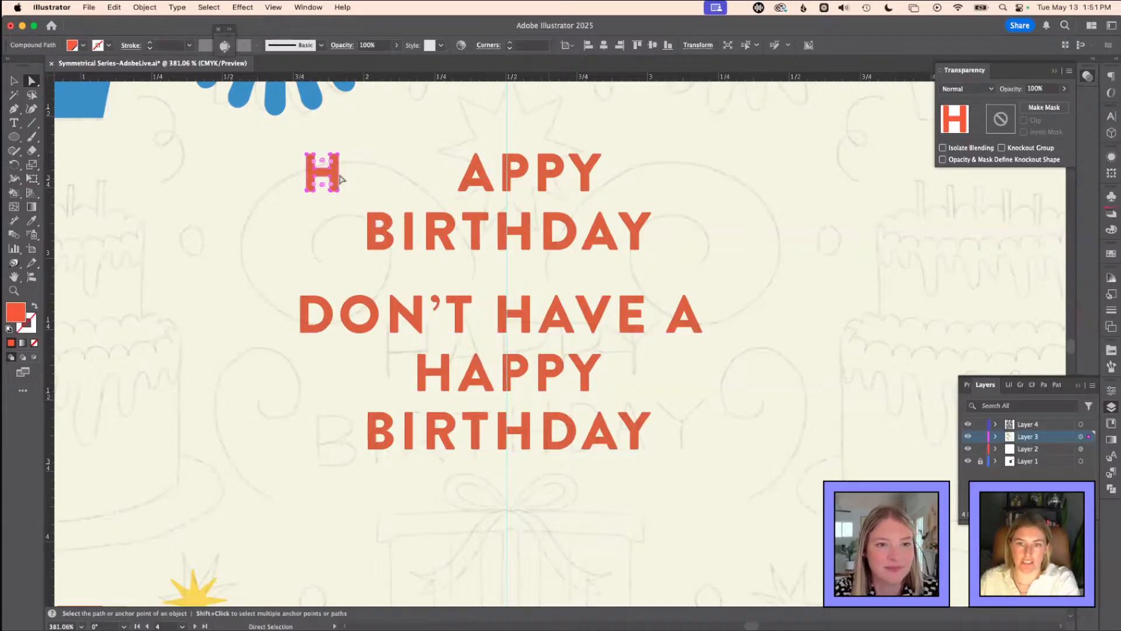
- Examine the separated H's vector paths up close in Outline view against the live text below
key("z")
left_click_drag(278, 156, 463, 220)
key("super+y")
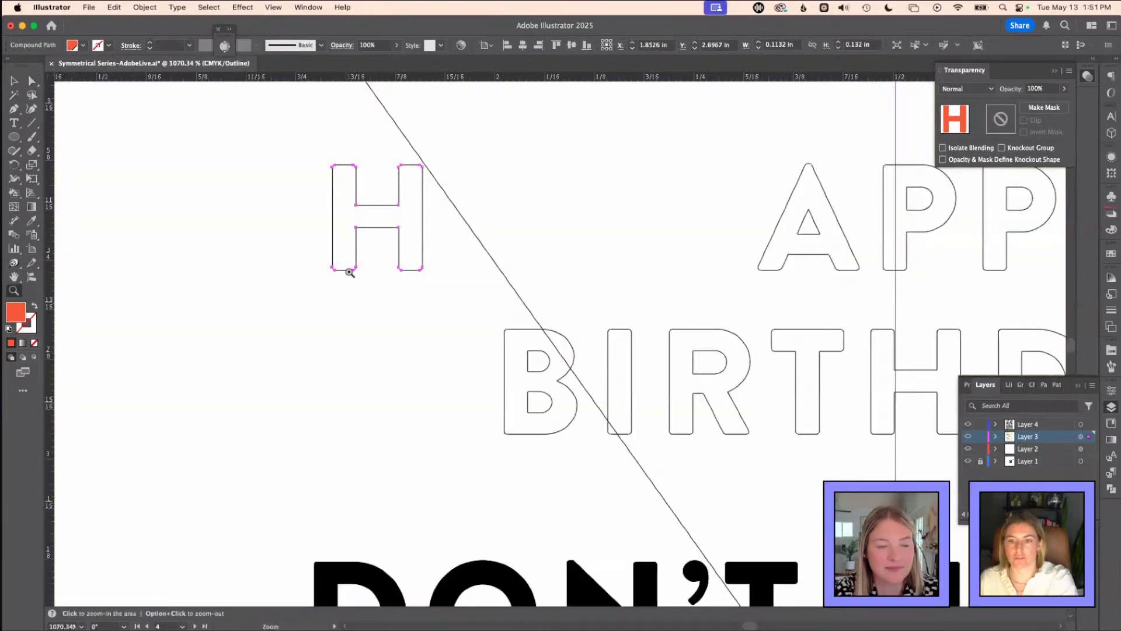
- Return to the full-colour preview and move the separated outlined H back beside APPY
key("super+y")
key("a")
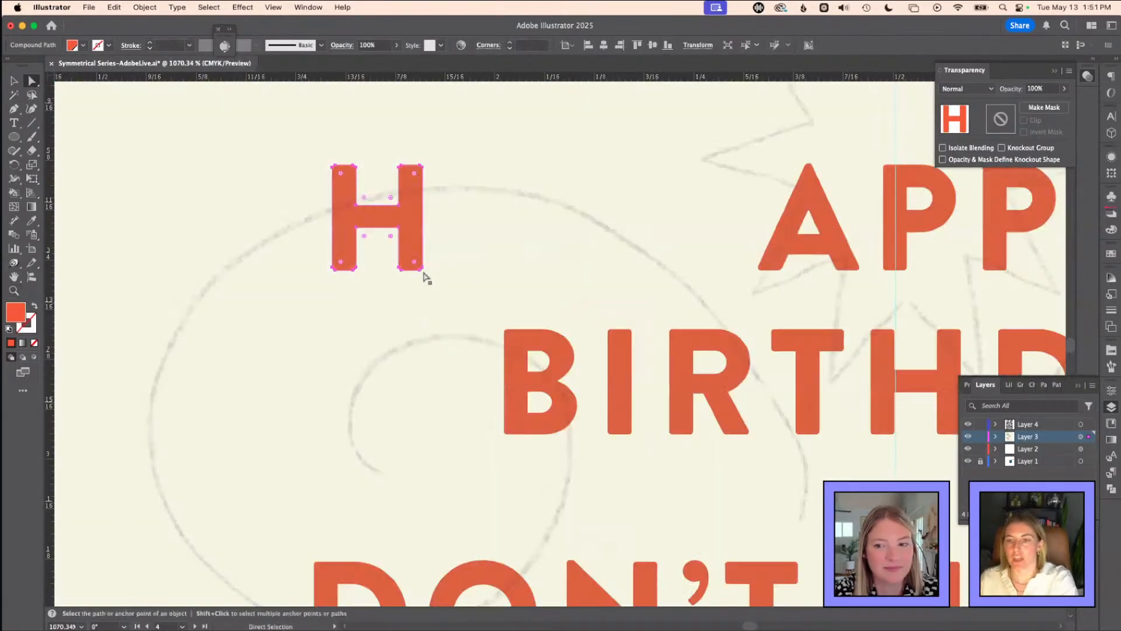
left_click_drag(423, 270, 743, 296)
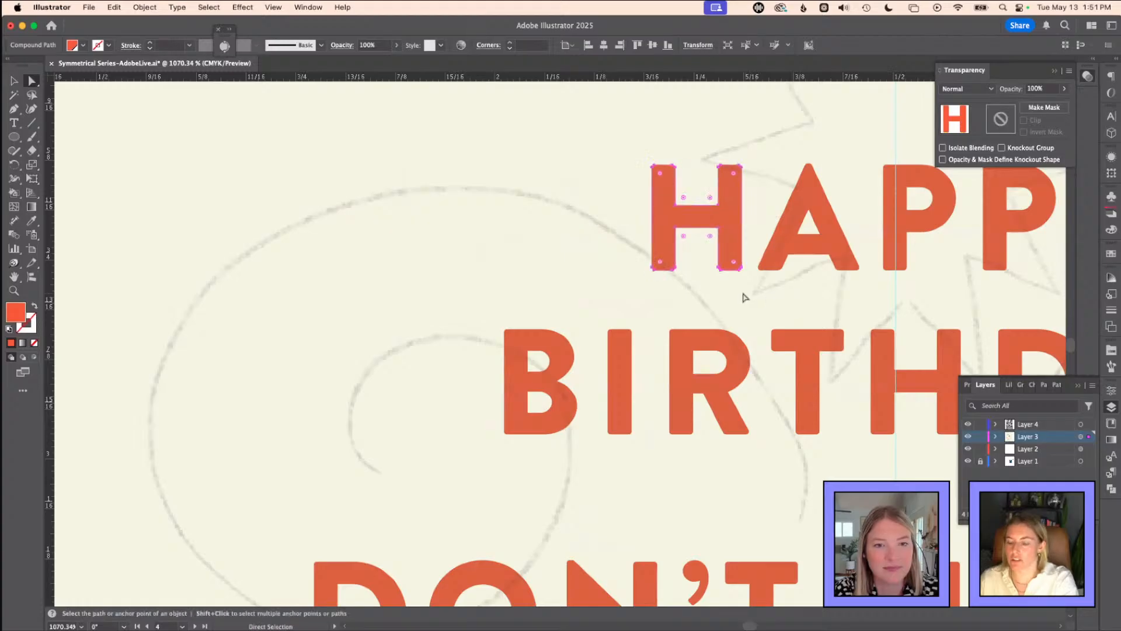
- Delete the outlined HAPPY BIRTHDAY copy above the live text
key("super+minus")
key("super+minus")
key("super+minus")
key("super+minus")
key("v")
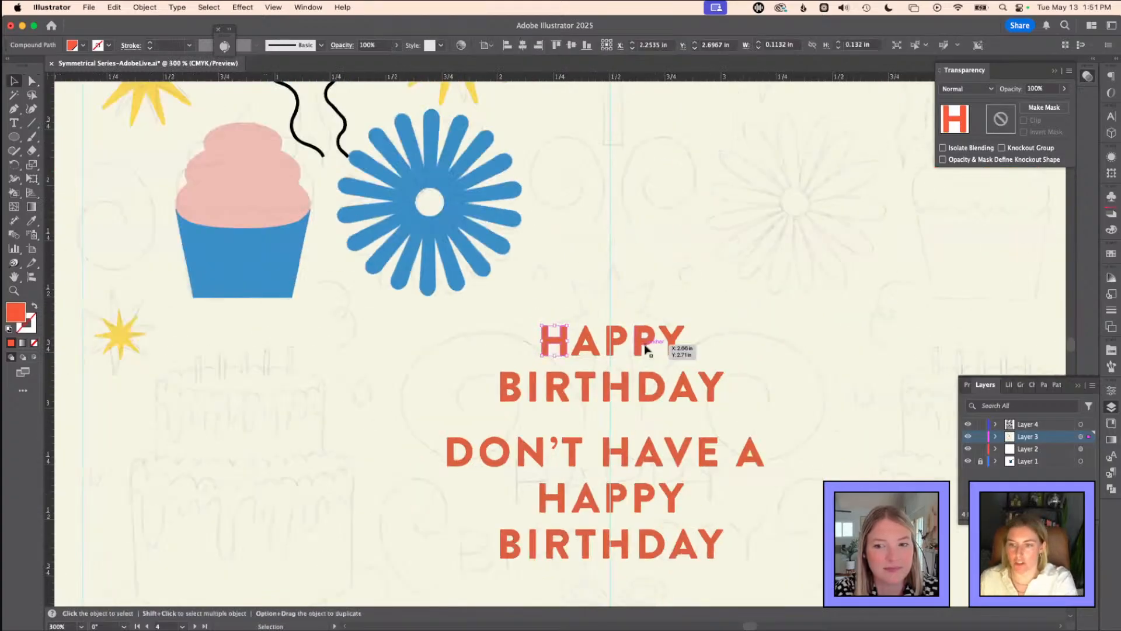
left_click(645, 349)
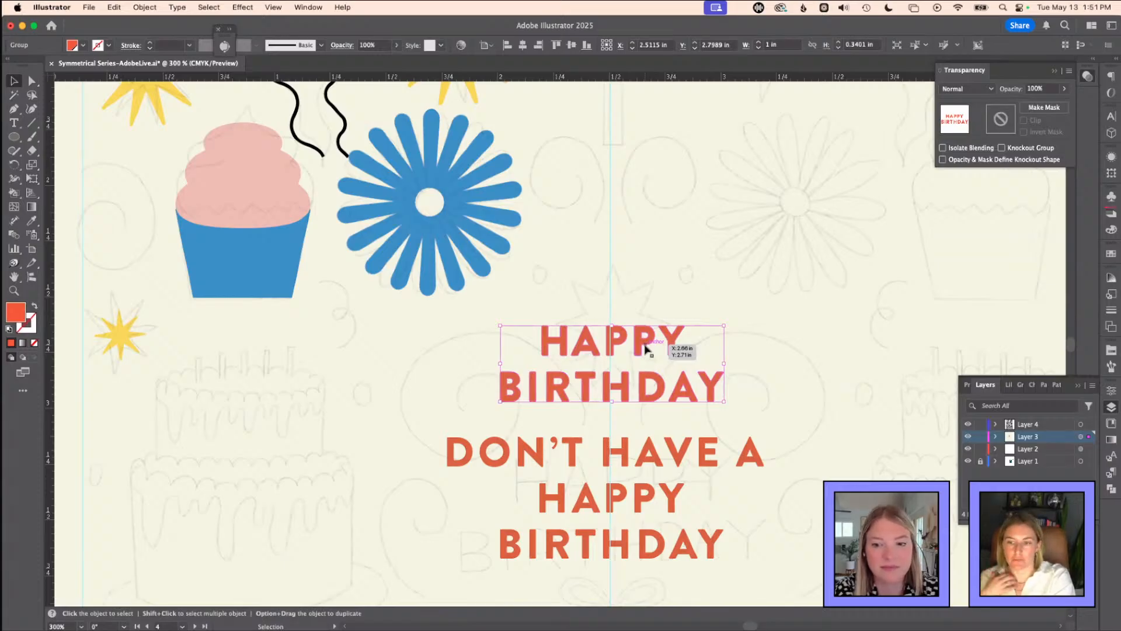
key("Delete")
key("super+minus")
key("super+minus")
key("super+minus")
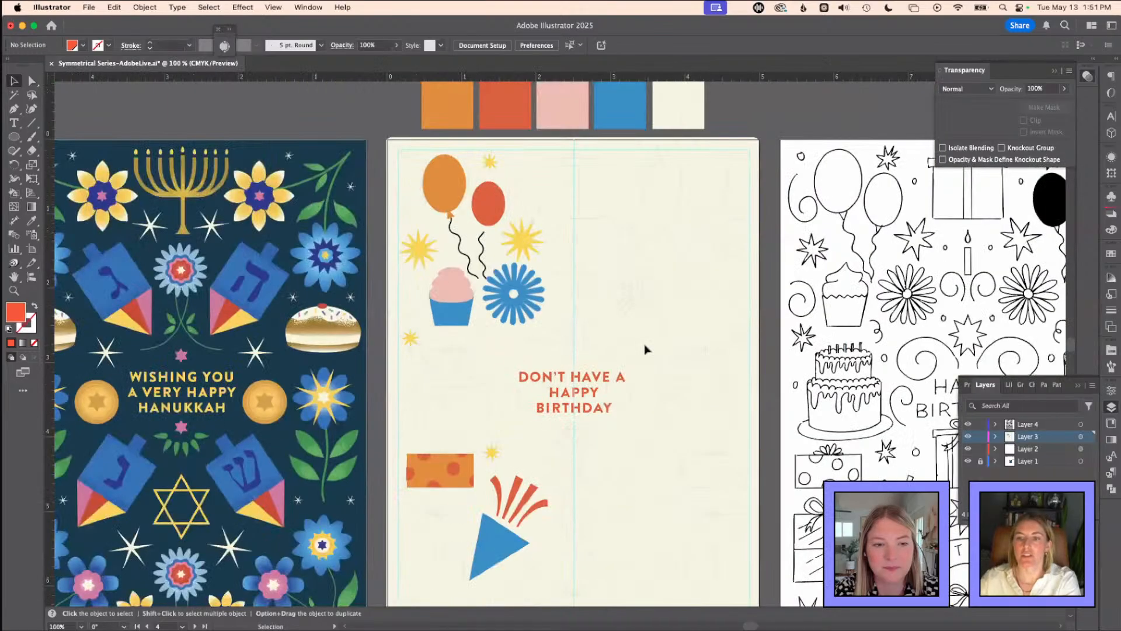
- Remove the DON'T HAVE A line from the live text, leaving HAPPY BIRTHDAY on two lines
key("z")
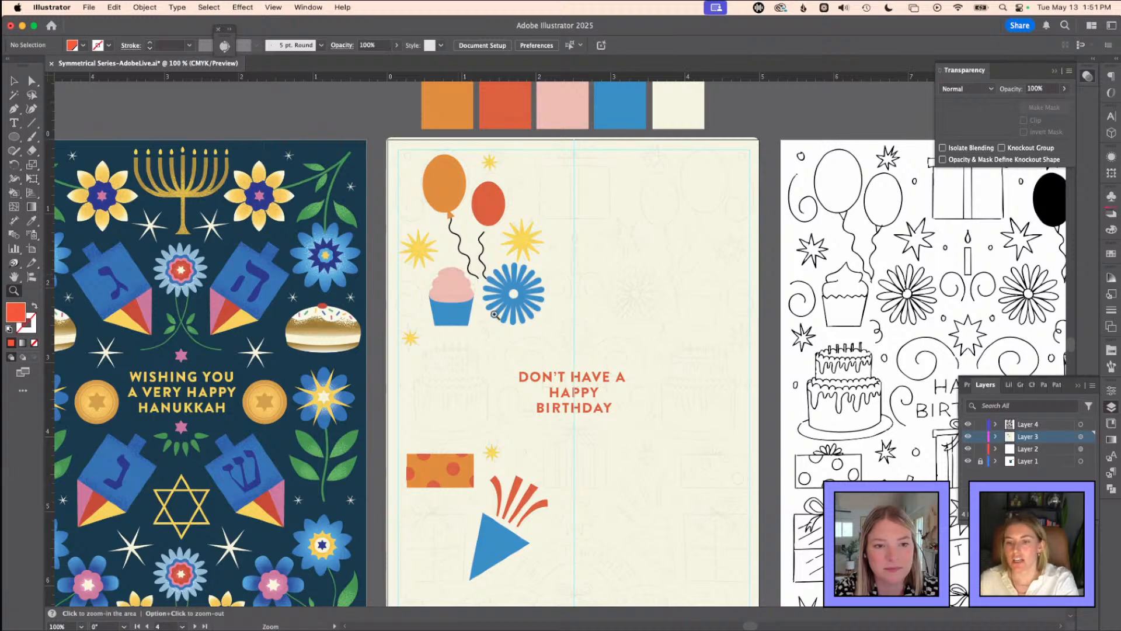
scroll(524, 426, "down", 3)
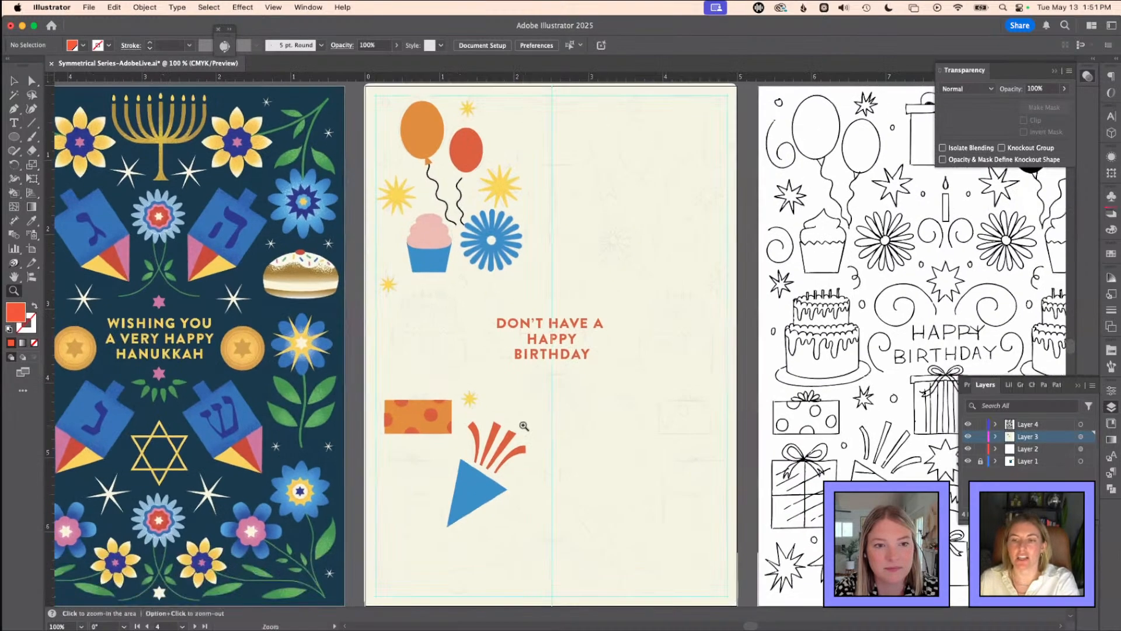
key("v")
left_click(519, 329)
double_click(520, 324)
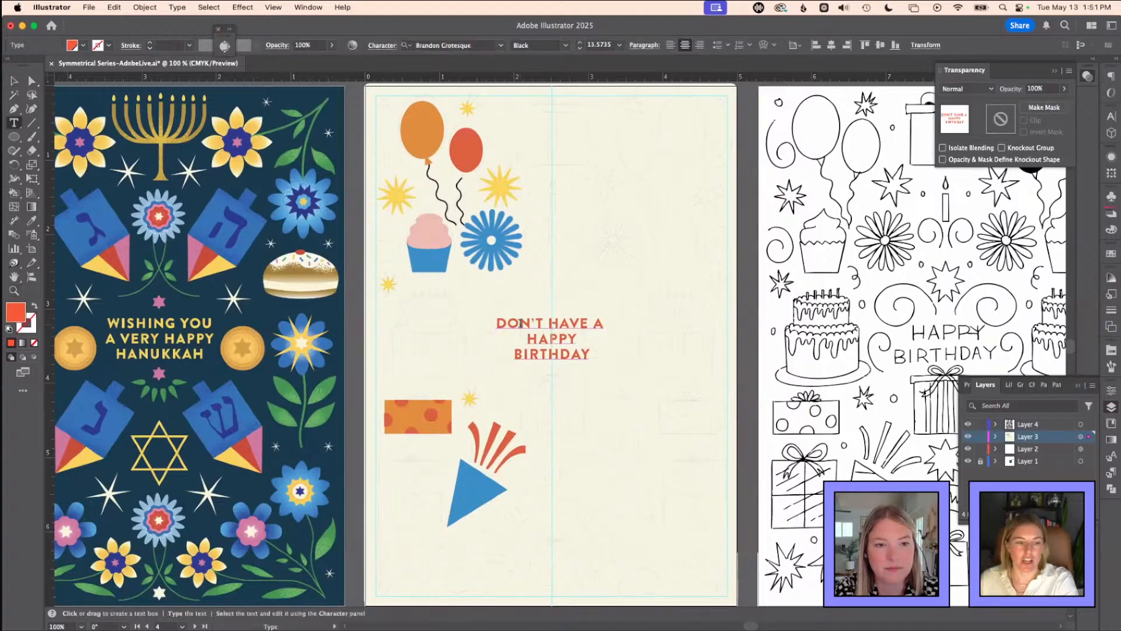
triple_click(520, 323)
key("BackSpace")
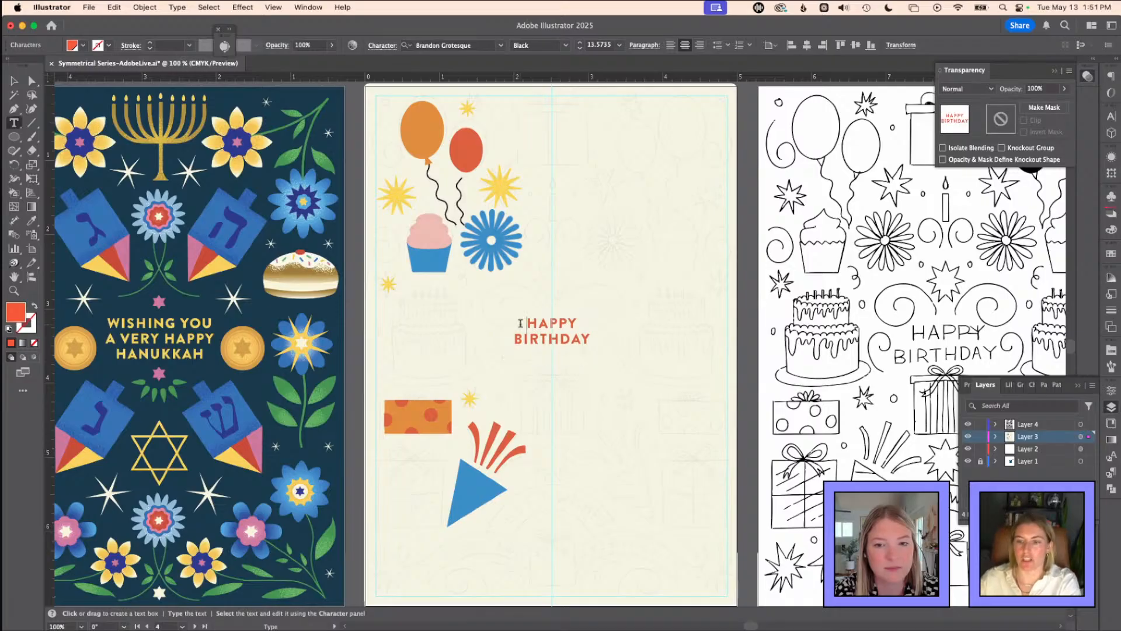
key("Escape")
left_click(630, 312)
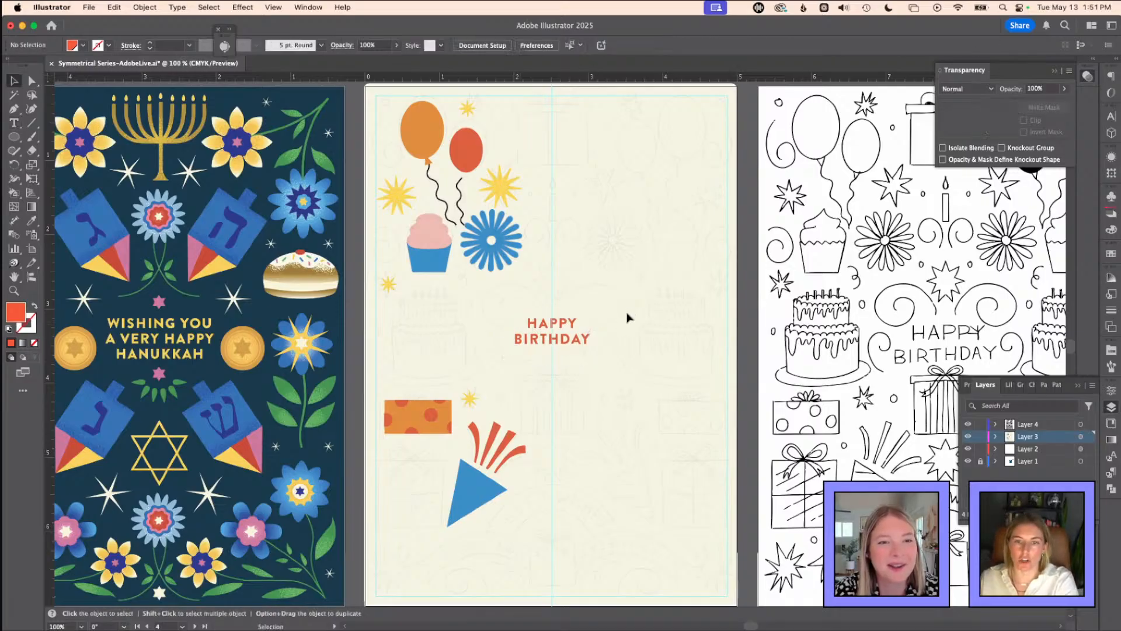
- Copy the orange balloon's knot to the base of the red balloon and match its fill to the red balloon
key("z")
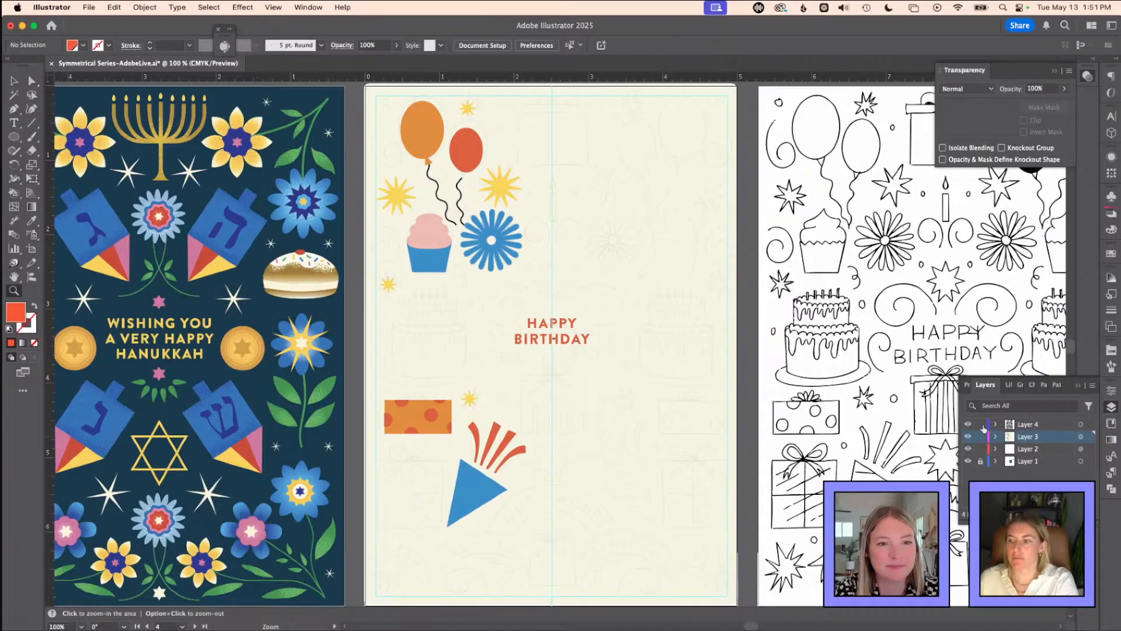
key("v")
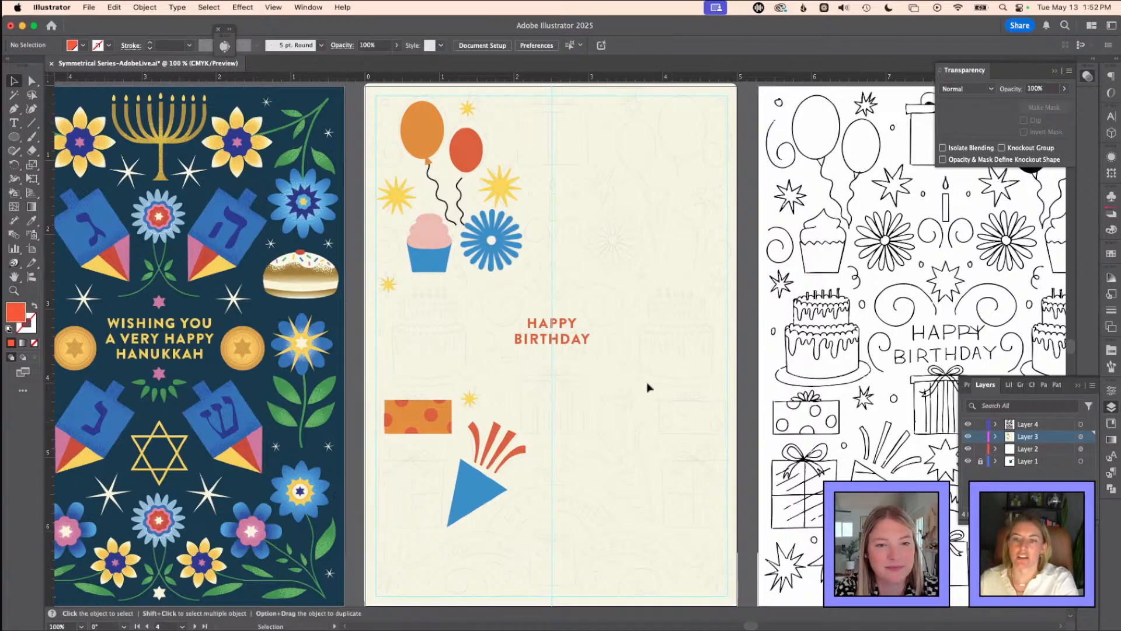
key("z")
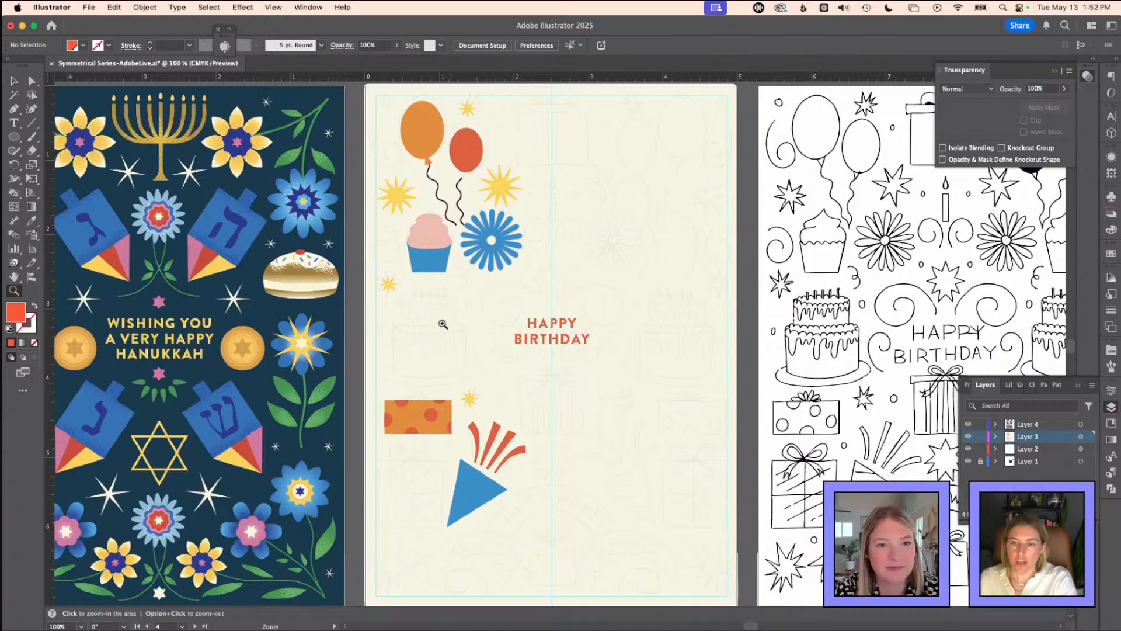
left_click_drag(450, 320, 490, 339)
key("space")
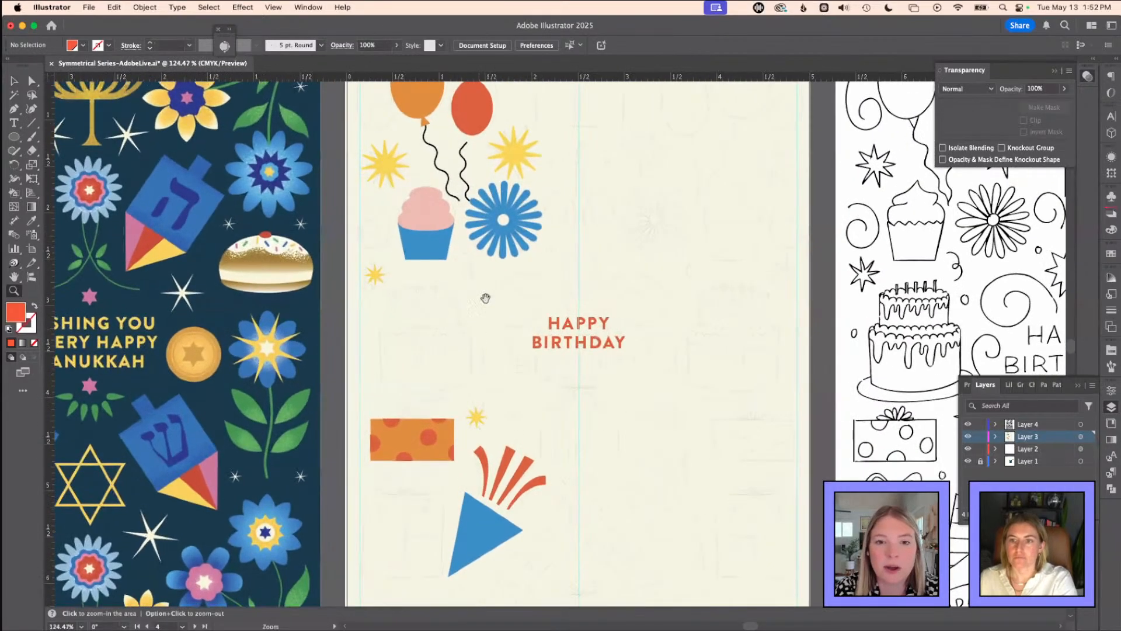
left_click_drag(485, 298, 493, 340)
key("v")
left_click_drag(462, 156, 604, 242)
left_click(400, 171)
key("a")
key("r")
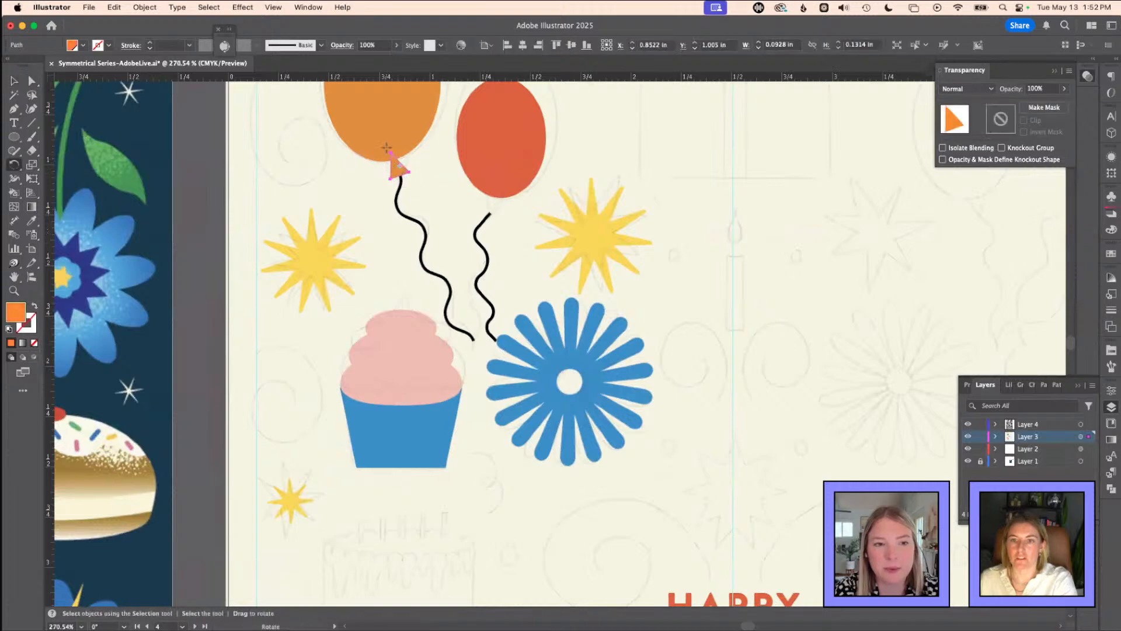
left_click(390, 179)
left_click_drag(392, 156, 497, 217)
key("a")
key("i")
left_click(495, 117)
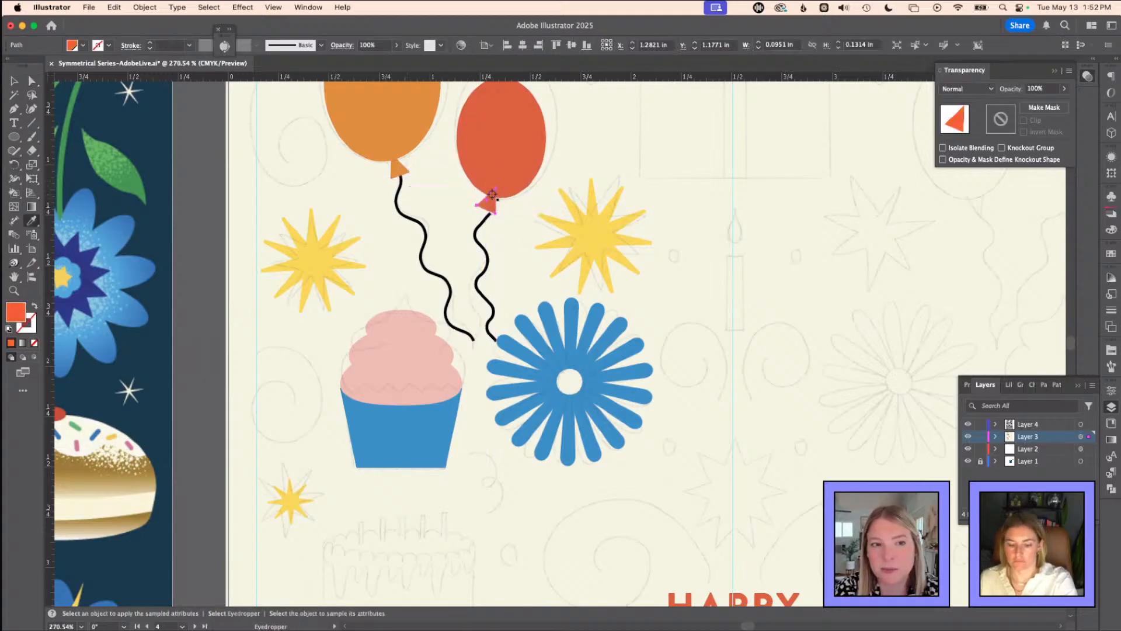
- Rotate the red knot upright and position it beneath the red balloon, at the upper end of its string
scroll(492, 195, "up", 3)
key("r")
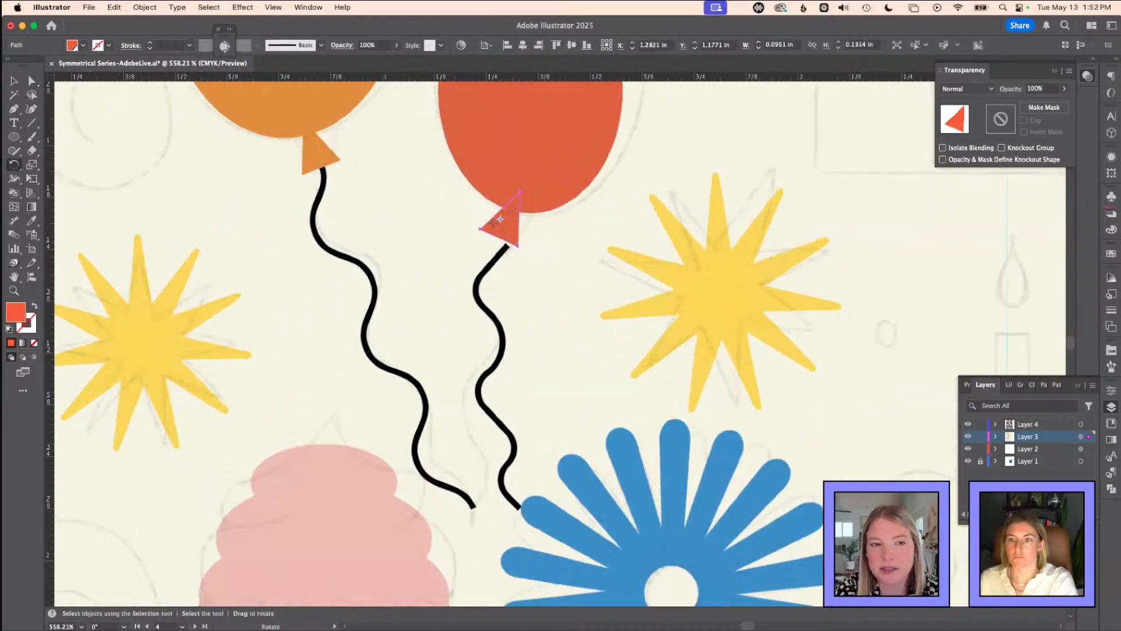
left_click_drag(521, 193, 506, 180)
key("a")
left_click_drag(500, 218, 521, 228)
left_click(484, 266)
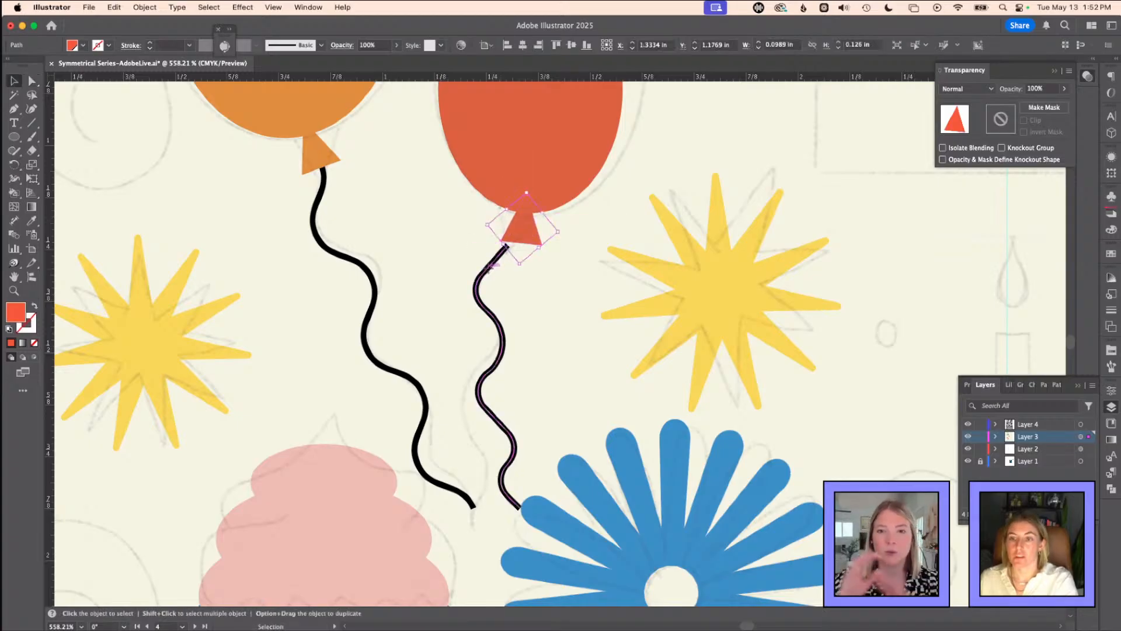
- Examine both balloons with their knots and strings up close and within the overall card layout
key("super+minus")
key("super+minus")
key("super+minus")
key("super+minus")
key("z")
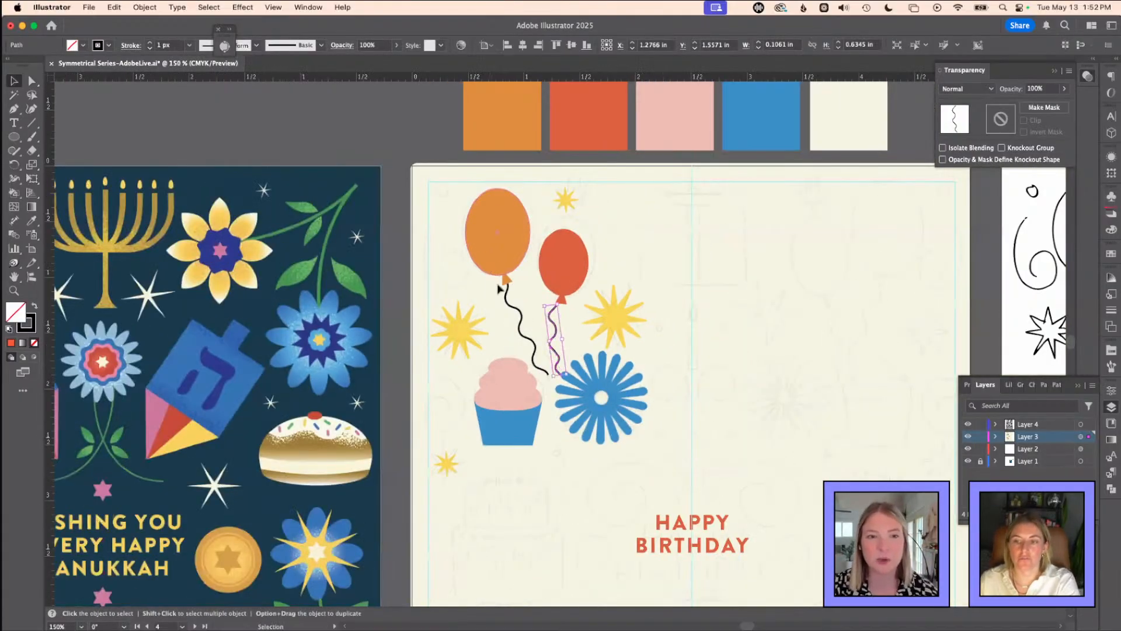
left_click_drag(544, 306, 581, 309)
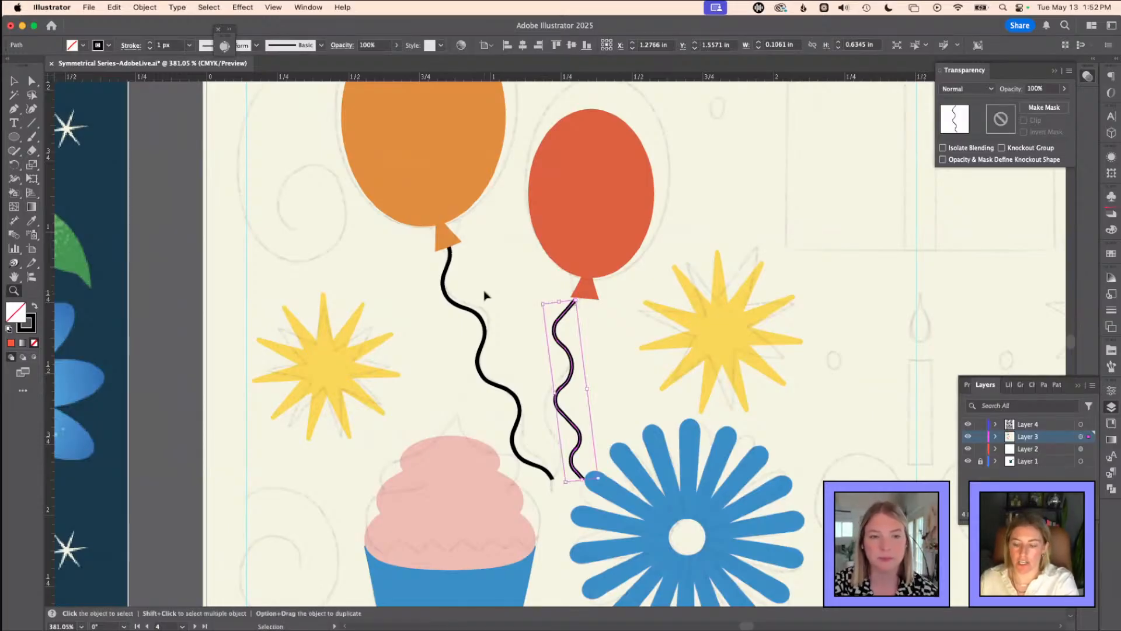
left_click(485, 291, "alt")
left_click(484, 291, "alt")
left_click_drag(566, 243, 525, 215)
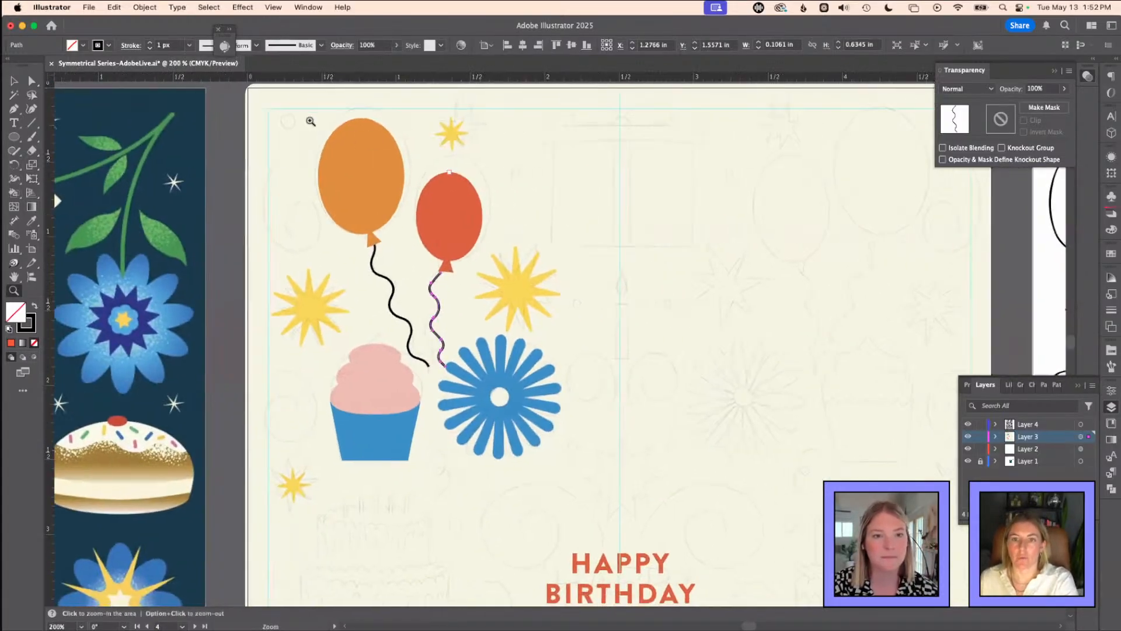
- Select the cream background together with the sketch and move them to line up with the artboard's upper-left corner
key("a")
left_click(275, 105)
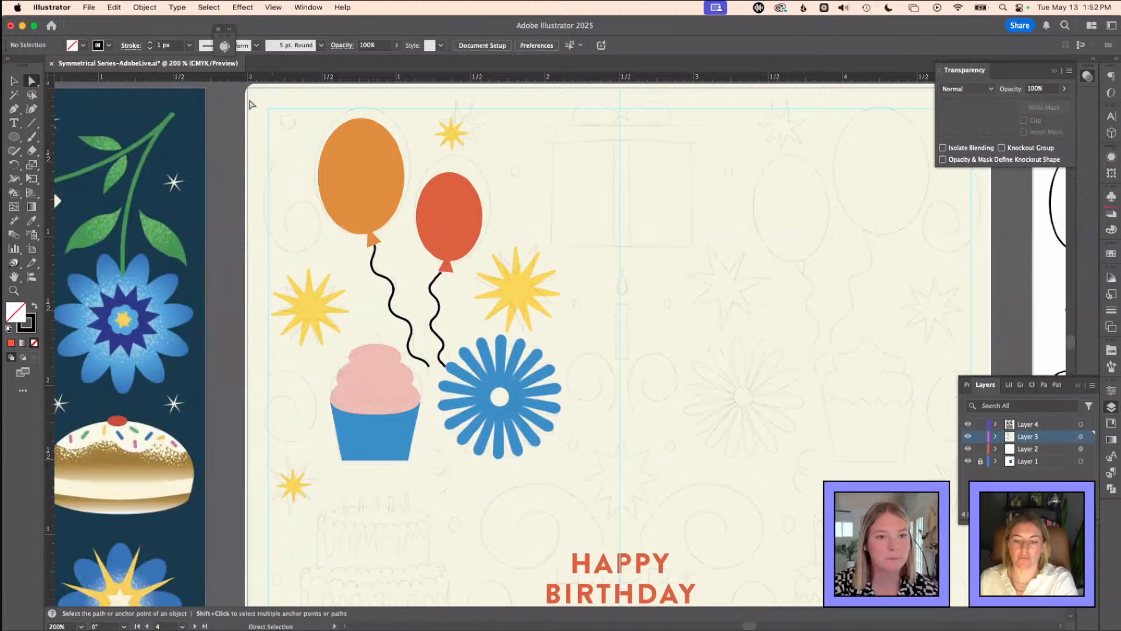
key("super+a")
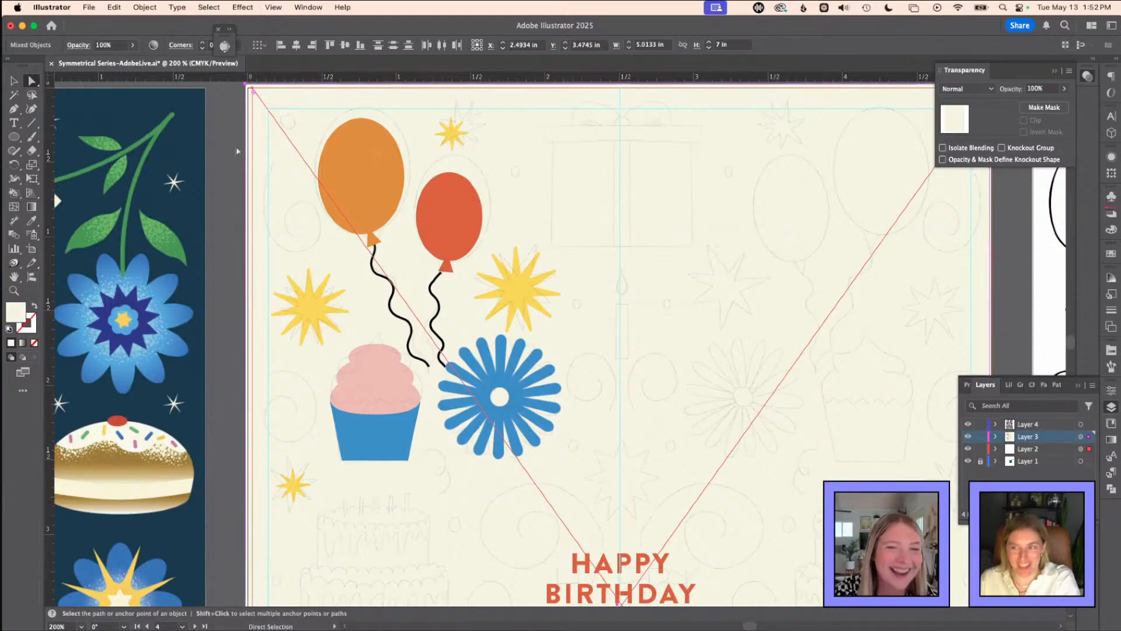
left_click_drag(295, 120, 311, 177)
left_click_drag(241, 127, 496, 257)
left_click_drag(327, 177, 370, 191)
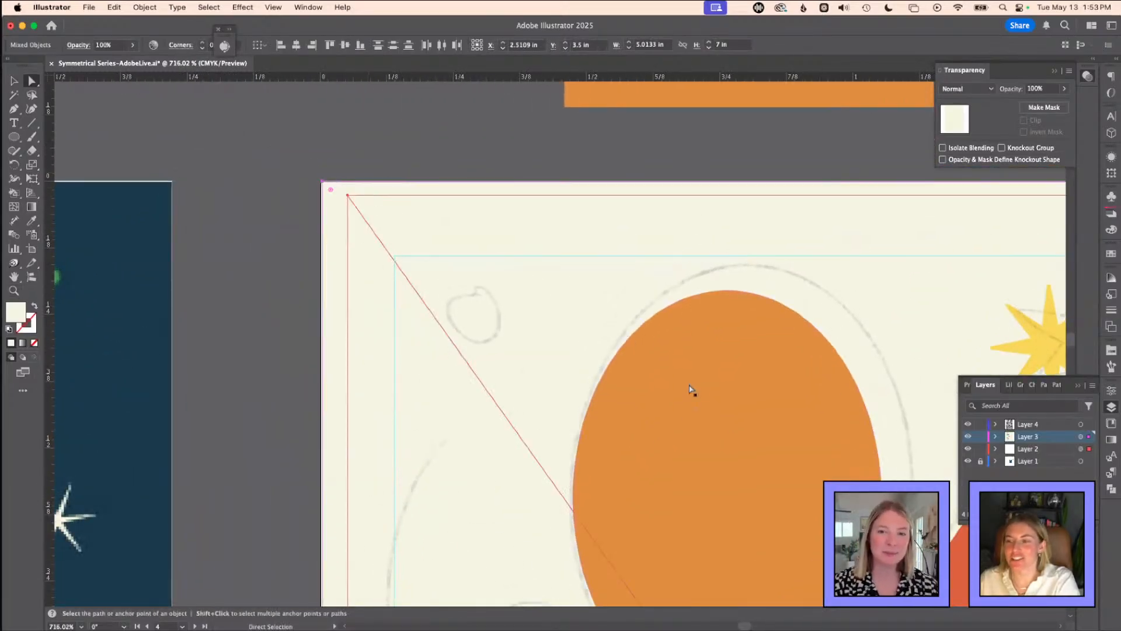
- Lock Layer 3 and select the faded sketch image on the birthday card
left_click(981, 437)
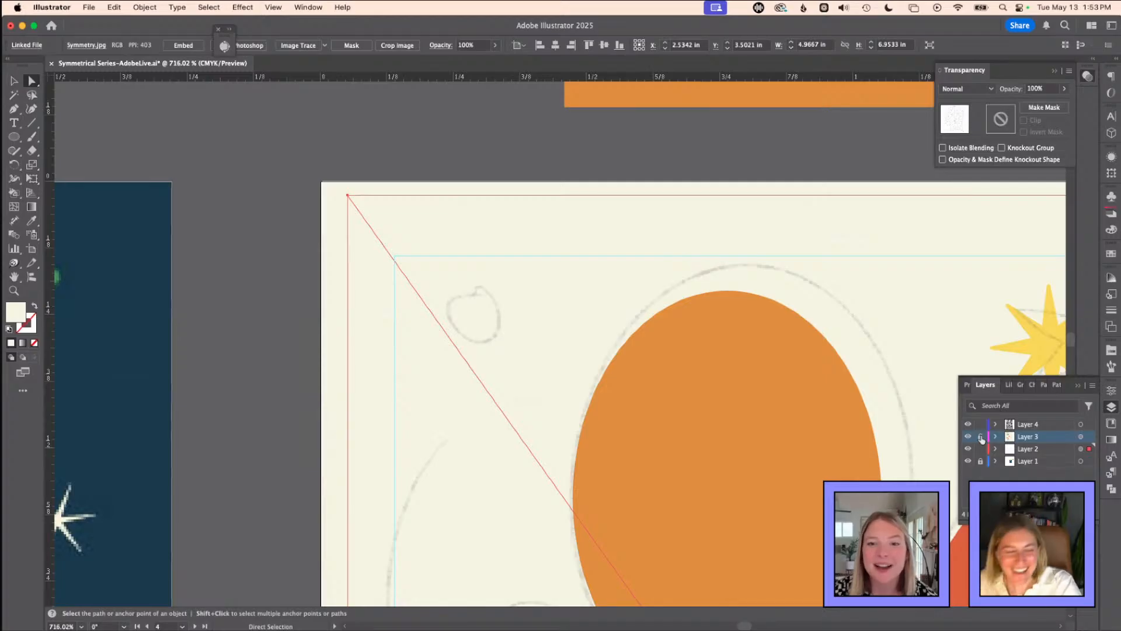
left_click(555, 156)
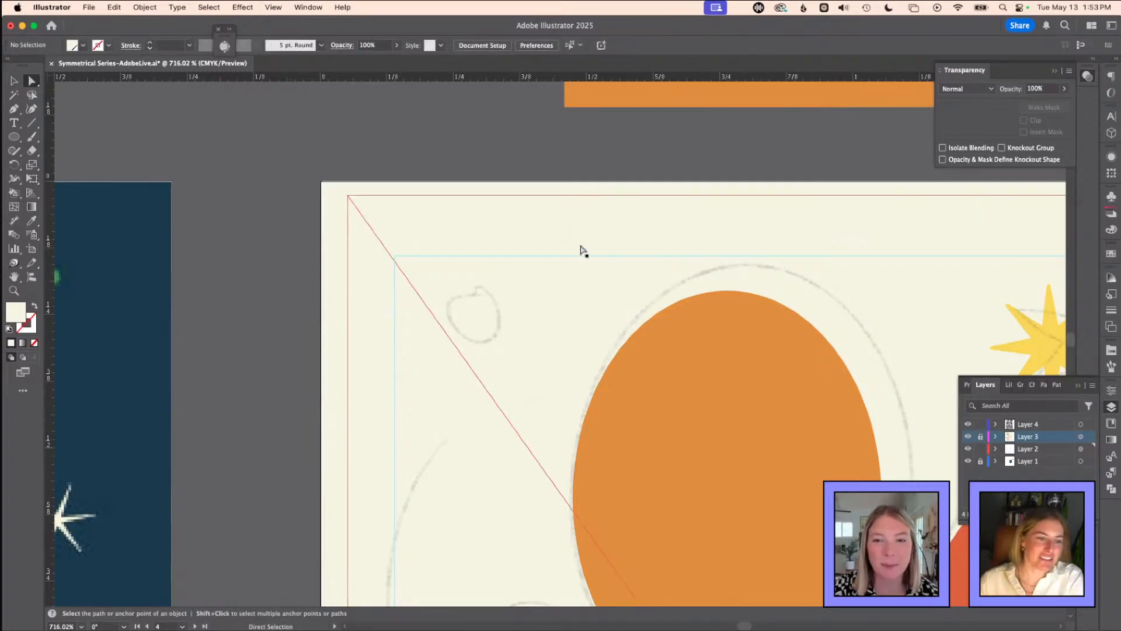
left_click(559, 279)
key("super+minus")
key("super+minus")
key("super+minus")
key("super+minus")
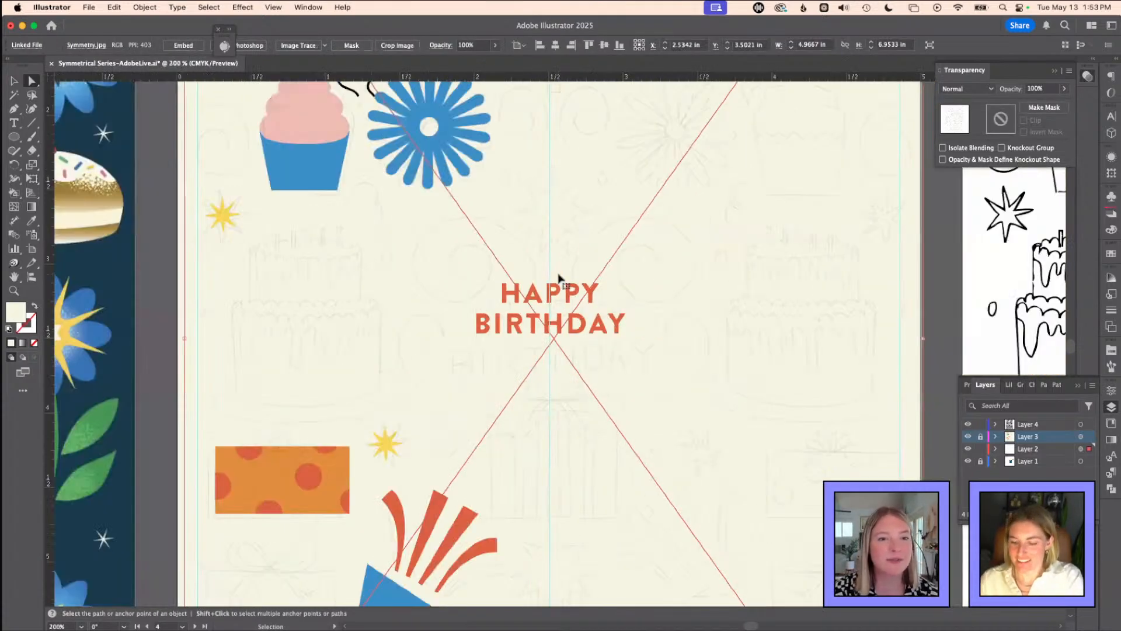
key("super+minus")
key("super+minus")
scroll(642, 185, "up", 2)
scroll(641, 186, "right", 2)
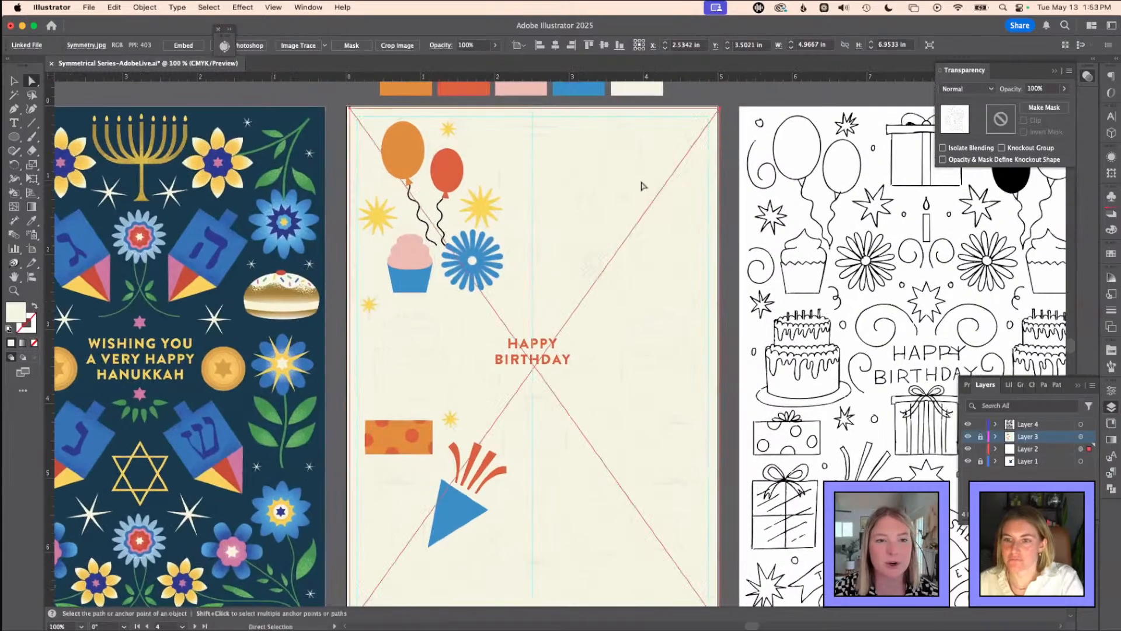
scroll(504, 186, "up", 3)
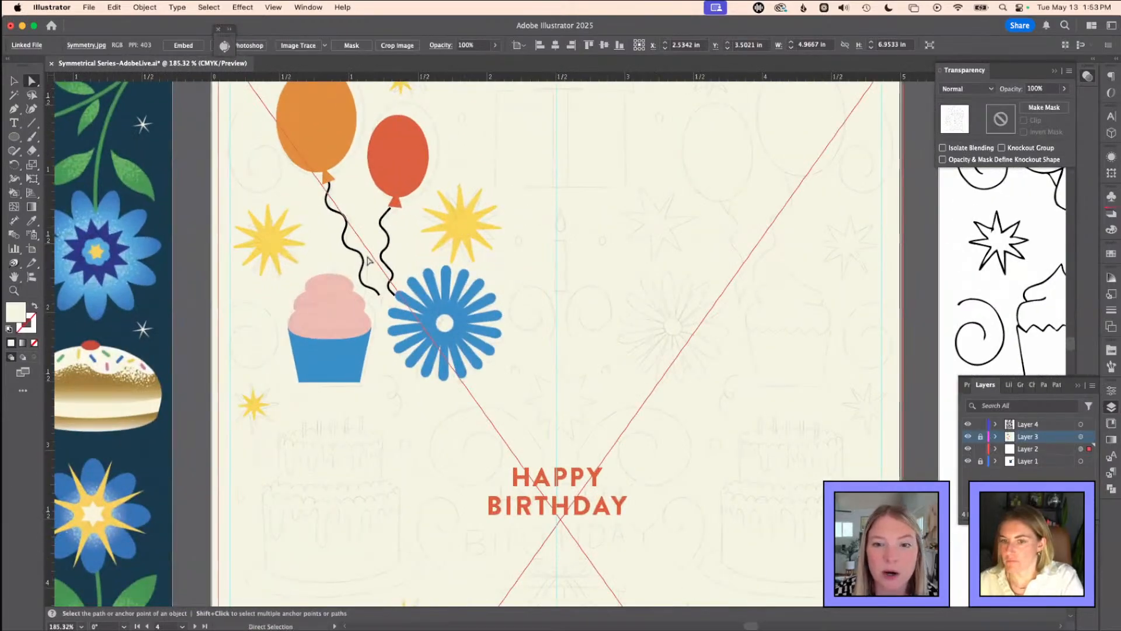
- Remove the faded sketch image from the card and restore it in the same position on Layer 2
key("Delete")
key("super+z")
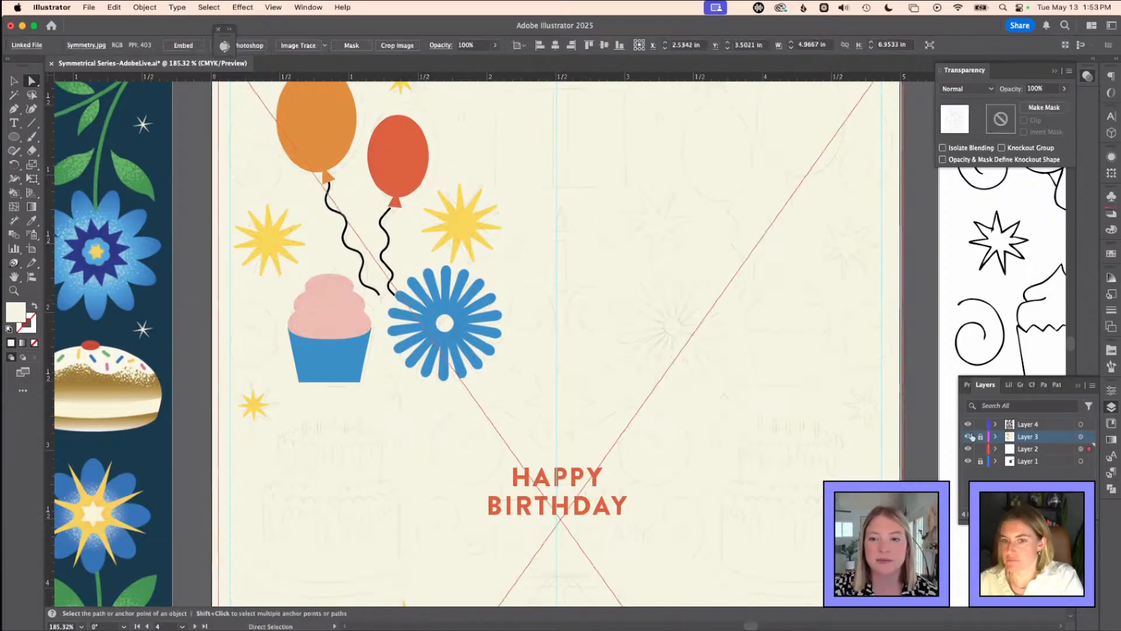
key("Delete")
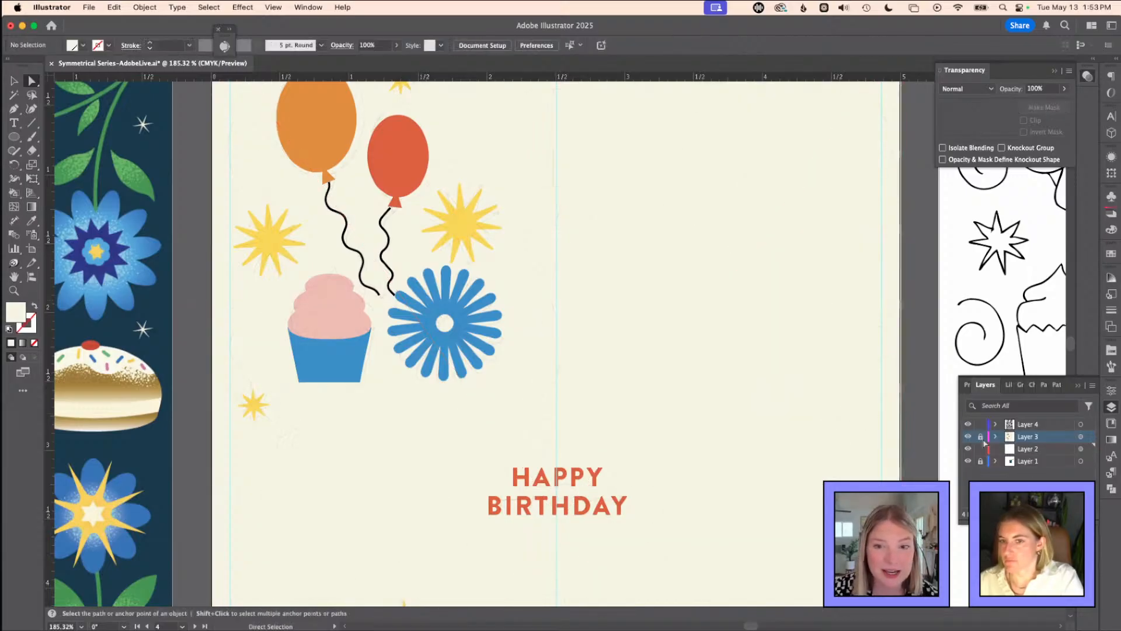
key("super+f")
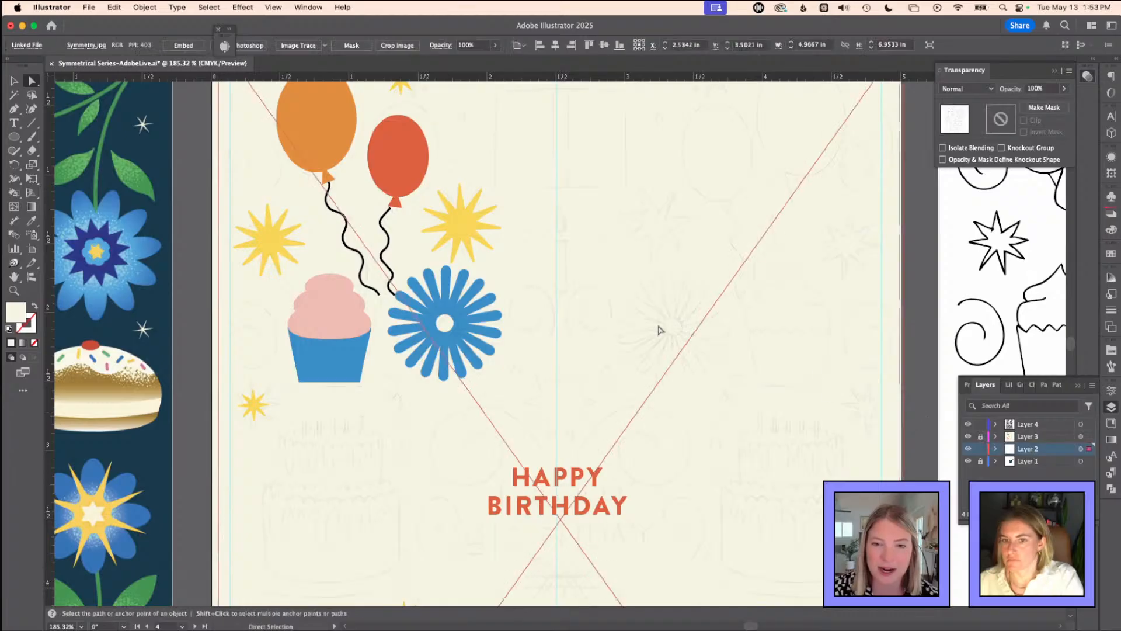
- Lock Layer 2, which holds the faded sketch, and bring the whole row of cards into view
left_click(980, 448)
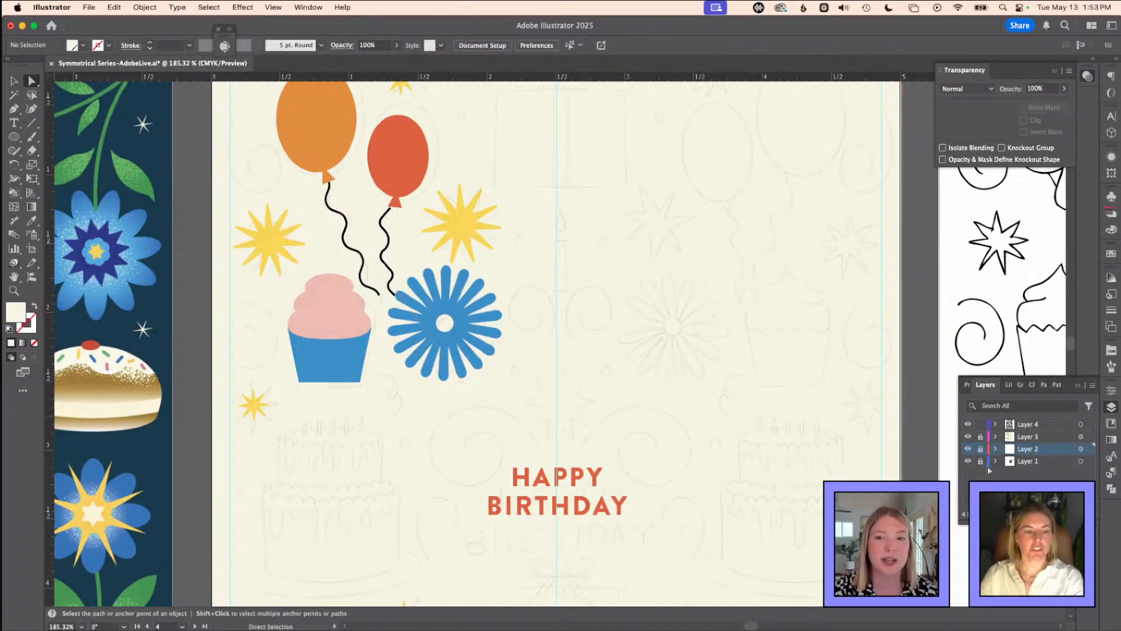
key("v")
key("super+minus")
key("super+minus")
key("super+minus")
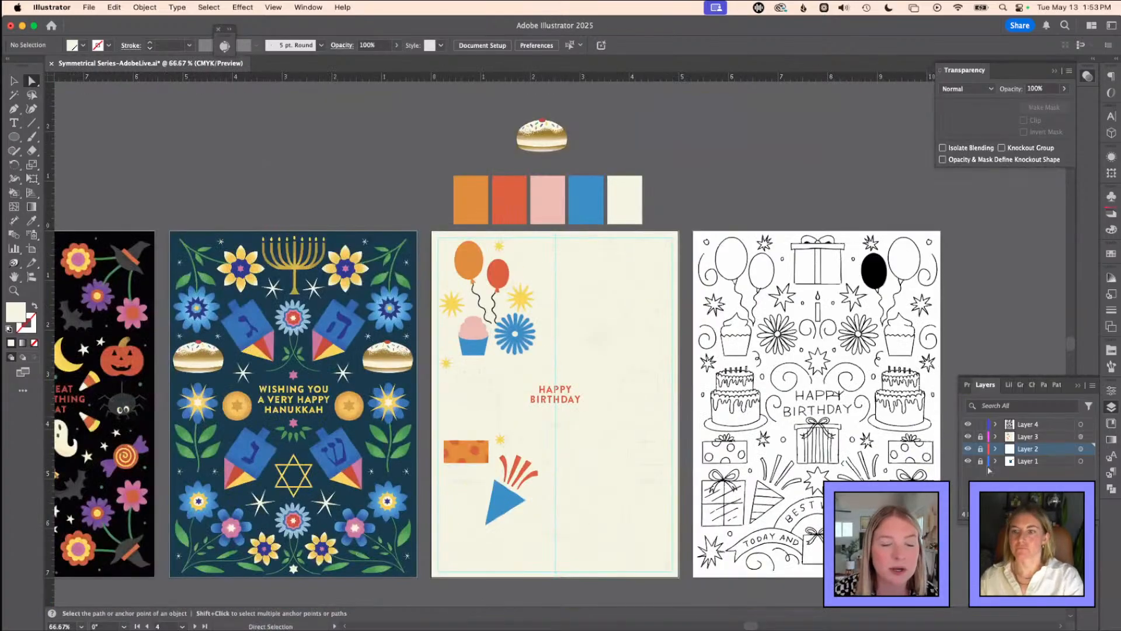
left_click_drag(598, 368, 563, 311)
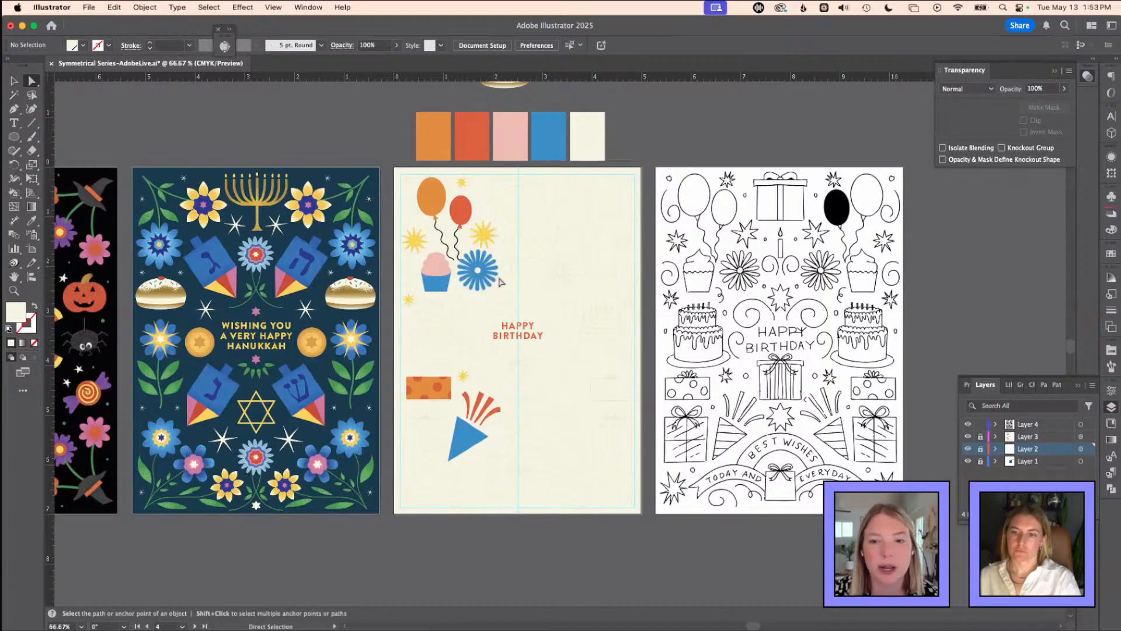
- Unlock Layer 3 and move the red balloon's string so its upper end meets the balloon's knot
key("v")
scroll(542, 265, "up", 5)
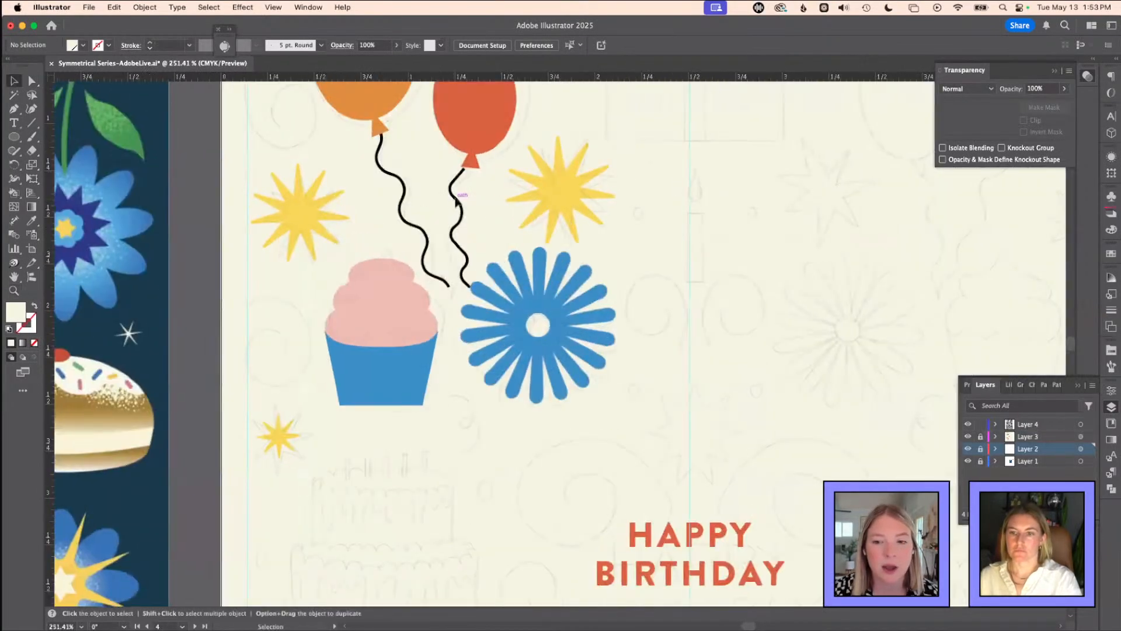
left_click(980, 437)
left_click(460, 204)
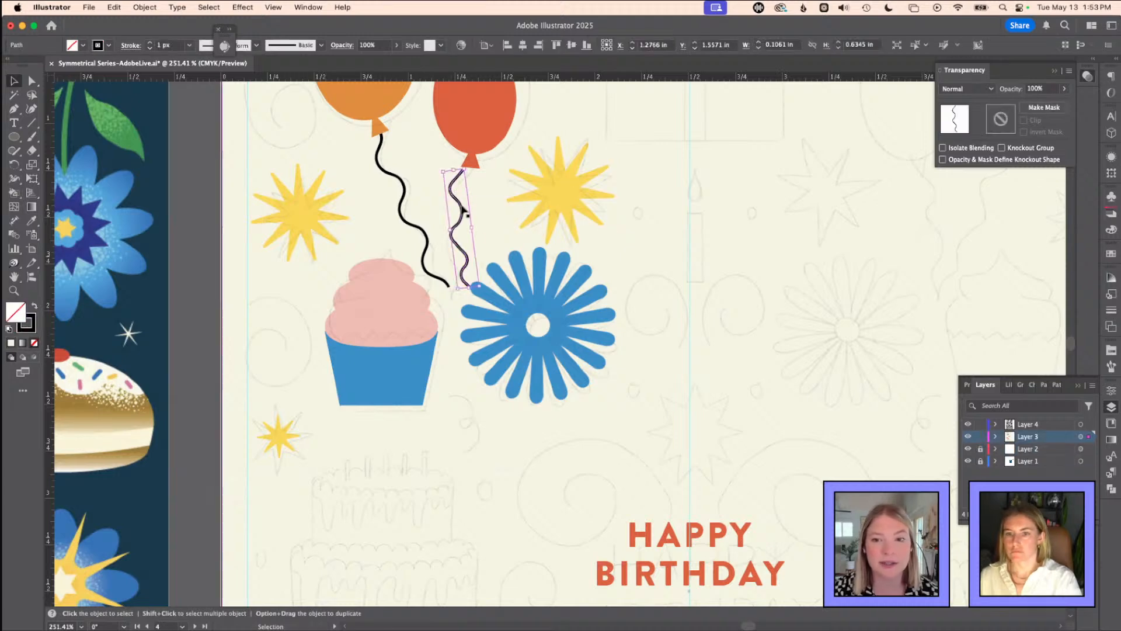
left_click_drag(464, 208, 474, 208)
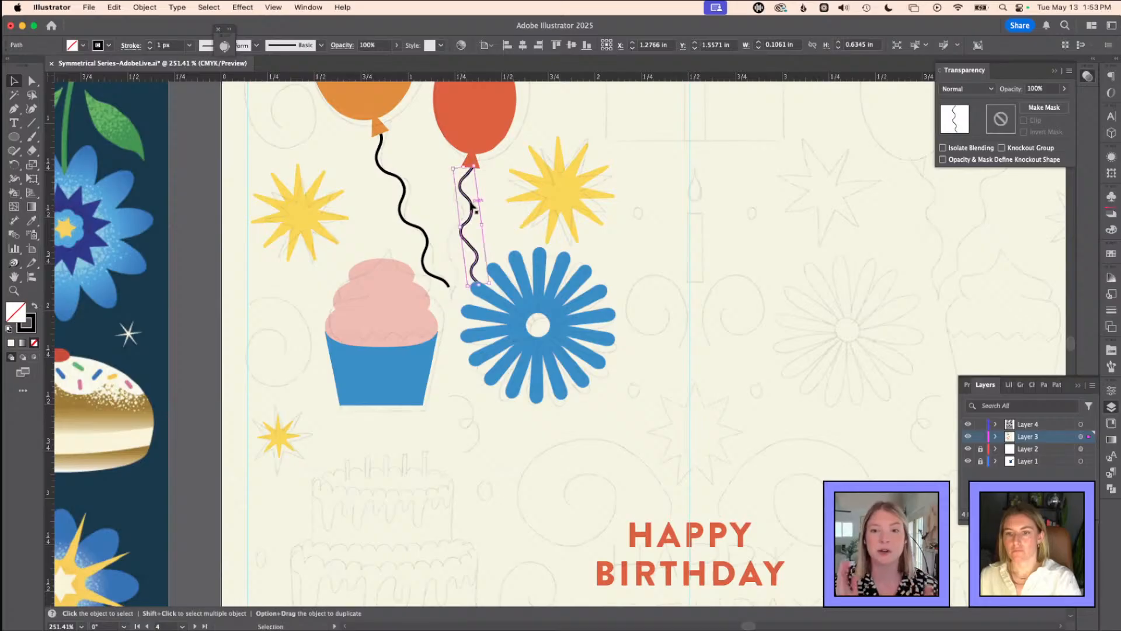
- Rotate the red balloon's string about its upper end towards the orange balloon's string, and set it aside off the card
key("r")
left_click(475, 169)
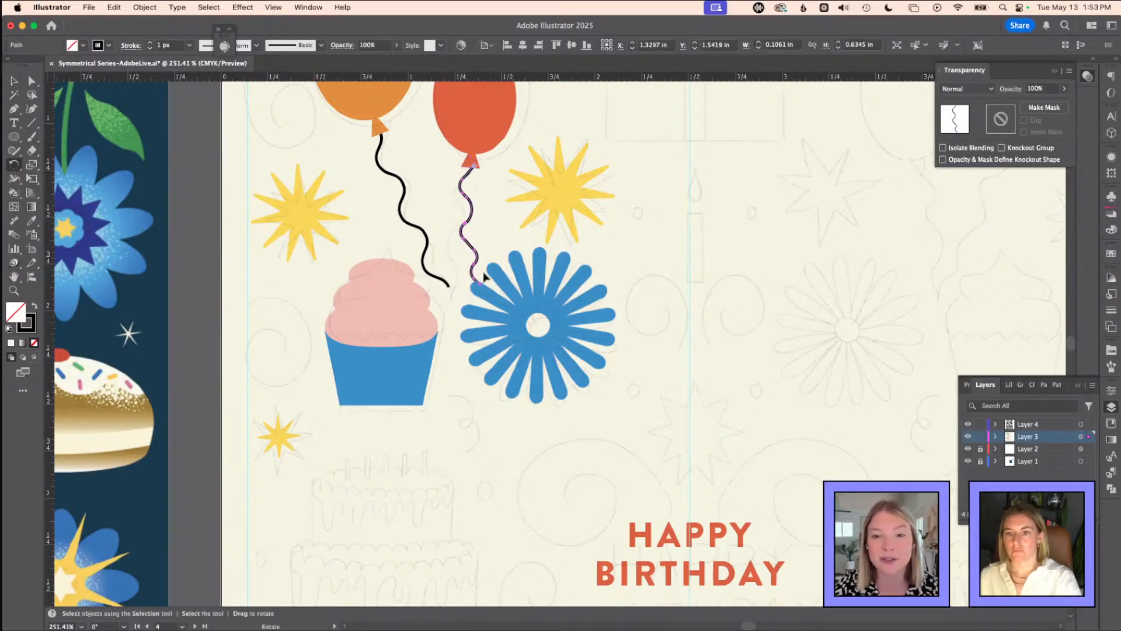
left_click_drag(482, 285, 451, 284)
key("v")
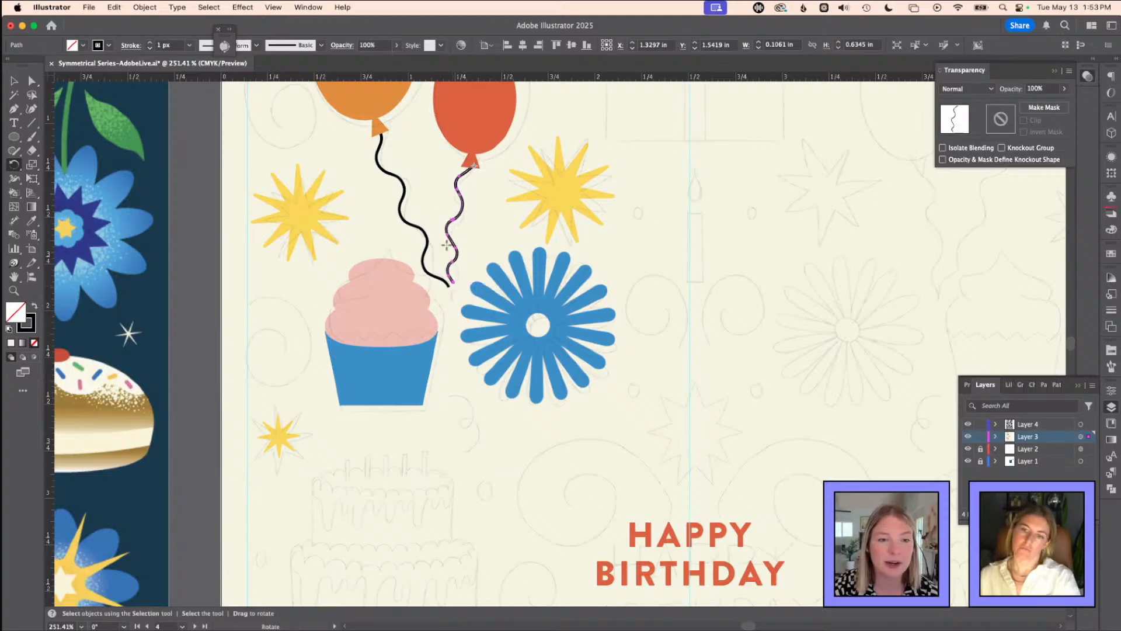
left_click_drag(461, 206, 233, 204)
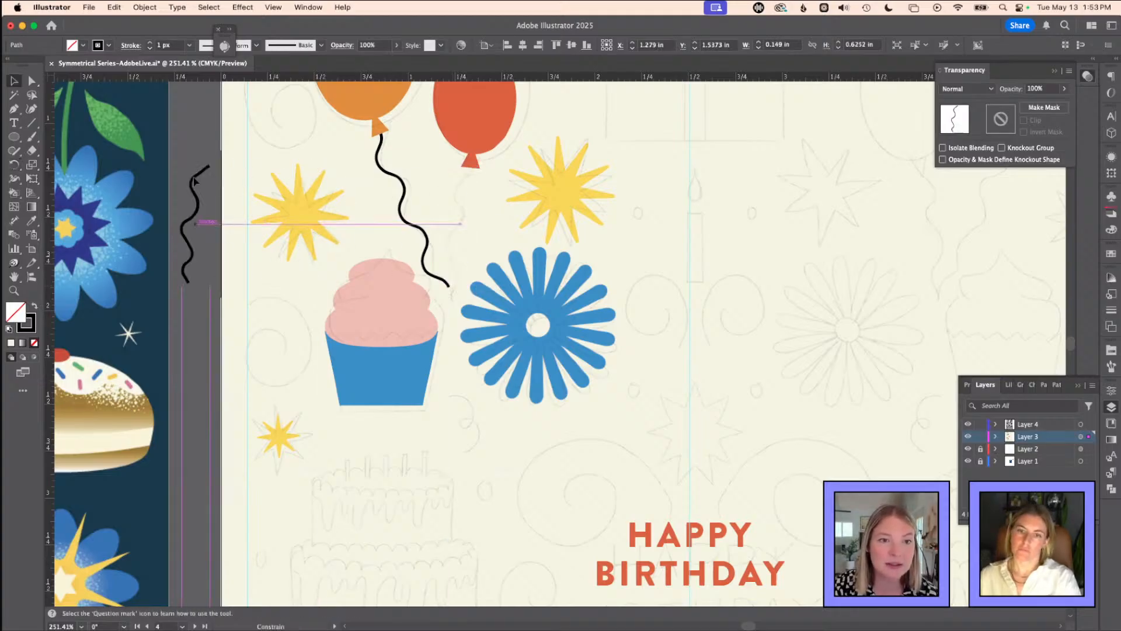
- Place a copy of the orange balloon's string at the red balloon, angled the opposite way and scaled down to a 0.8 pt stroke
key("a")
left_click(389, 173)
key("r")
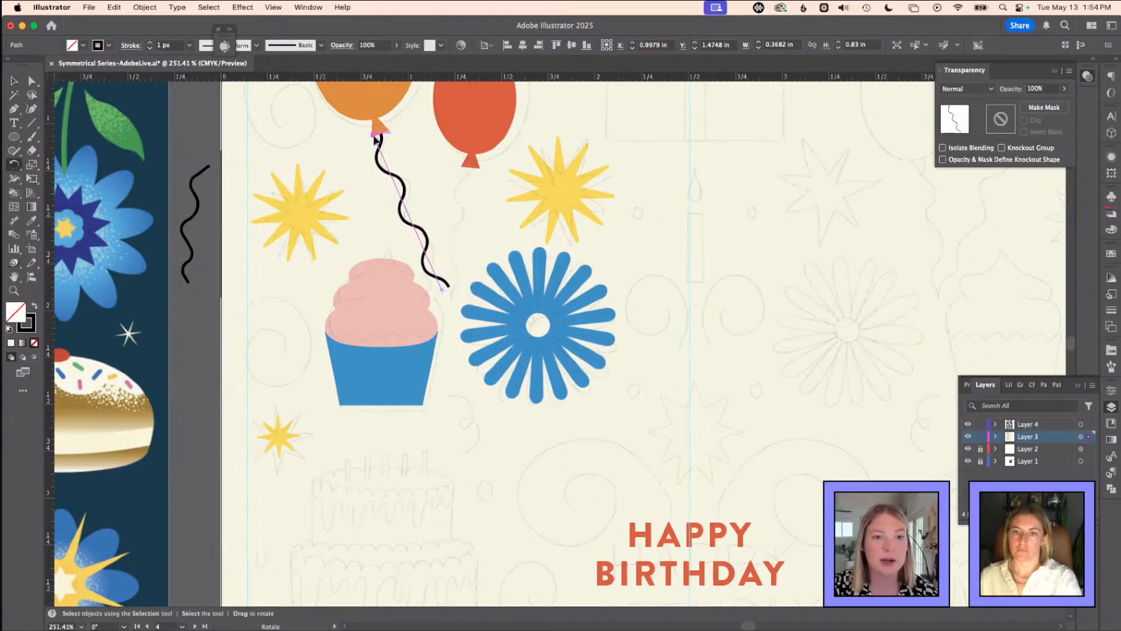
left_click_drag(377, 140, 479, 146)
key("s")
key("Return")
key("Return")
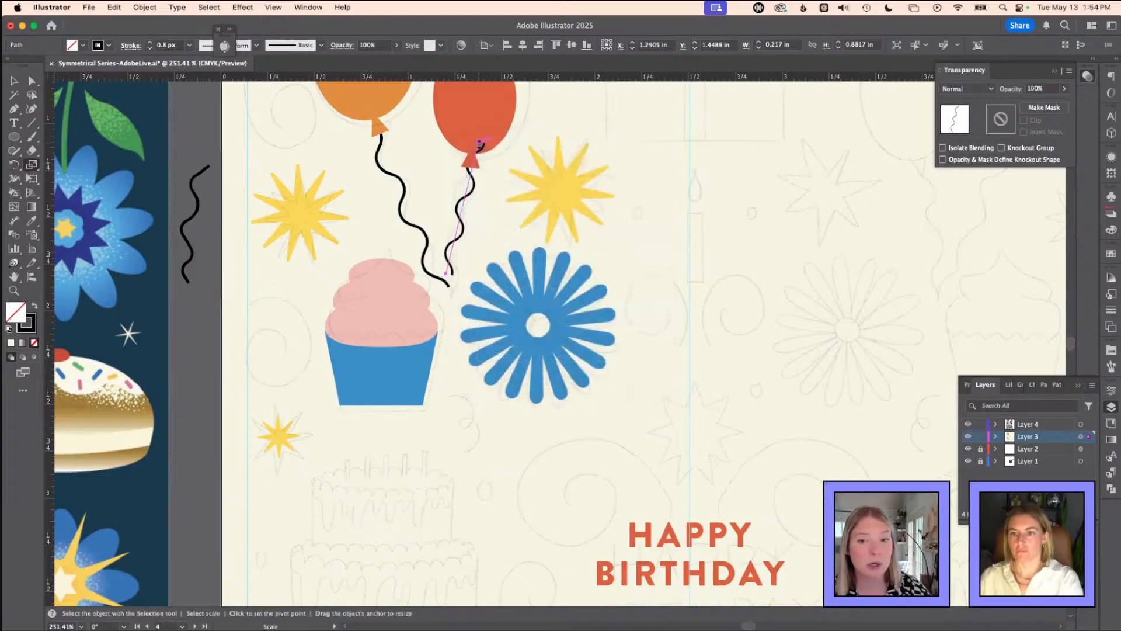
- Position the smaller string copy to hang from the red balloon's knot and meet the lower end of the orange balloon's string
key("v")
left_click_drag(469, 185, 467, 202)
key("a")
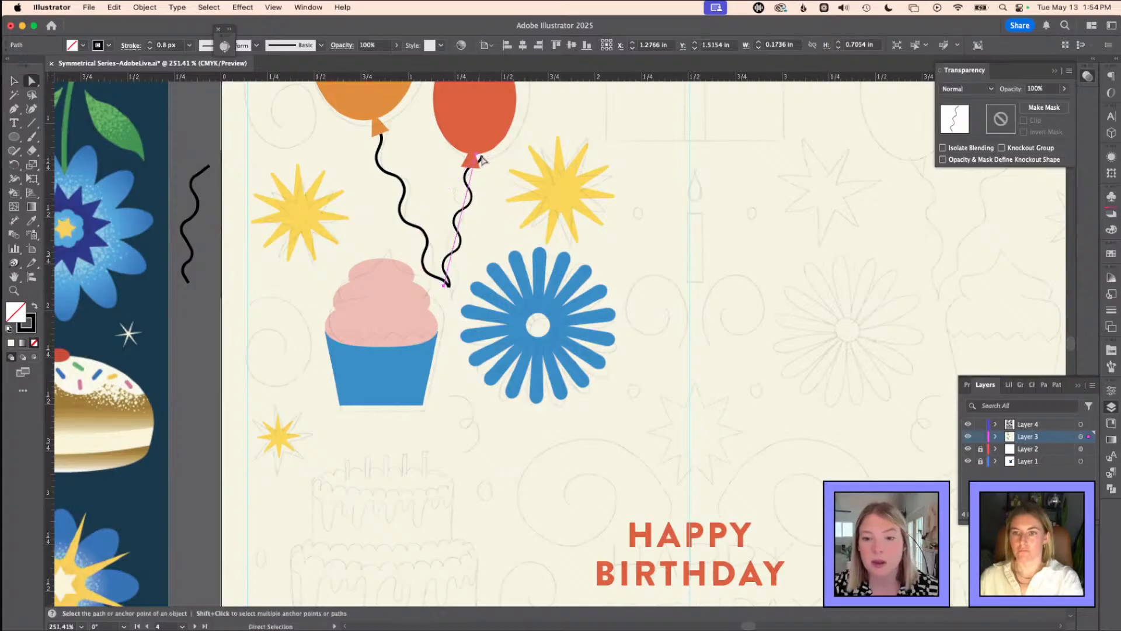
left_click_drag(478, 155, 468, 167)
key("v")
- Apply a Mirror repeat to the balloons, strings, cupcake, blue flower and surrounding stars in the card's upper-left part
left_click(580, 300)
key("super+1")
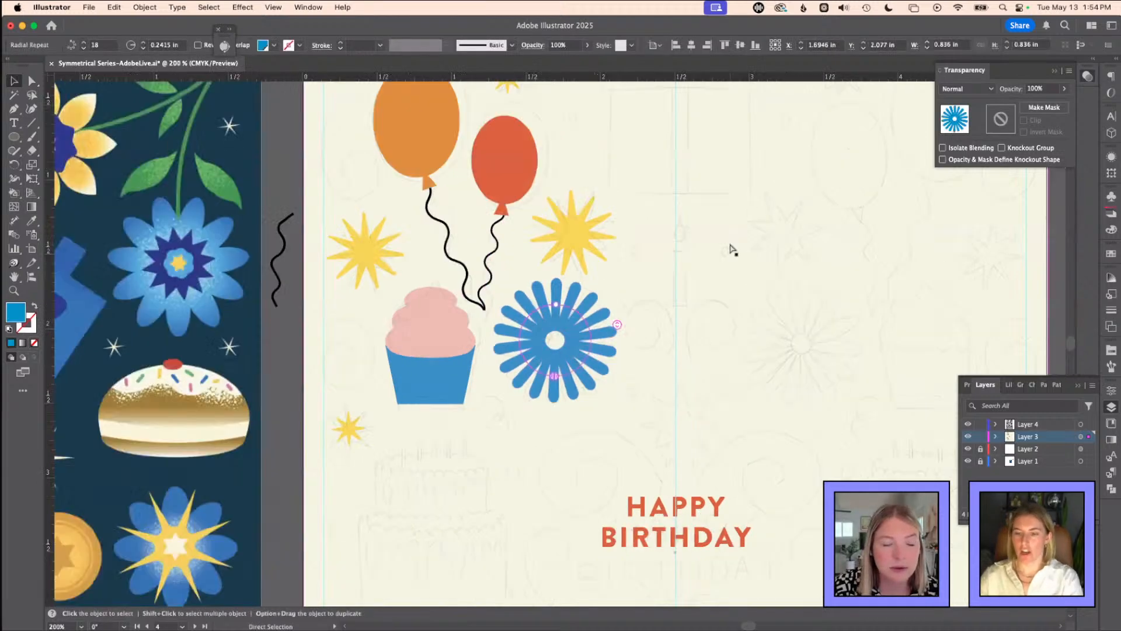
left_click(671, 233)
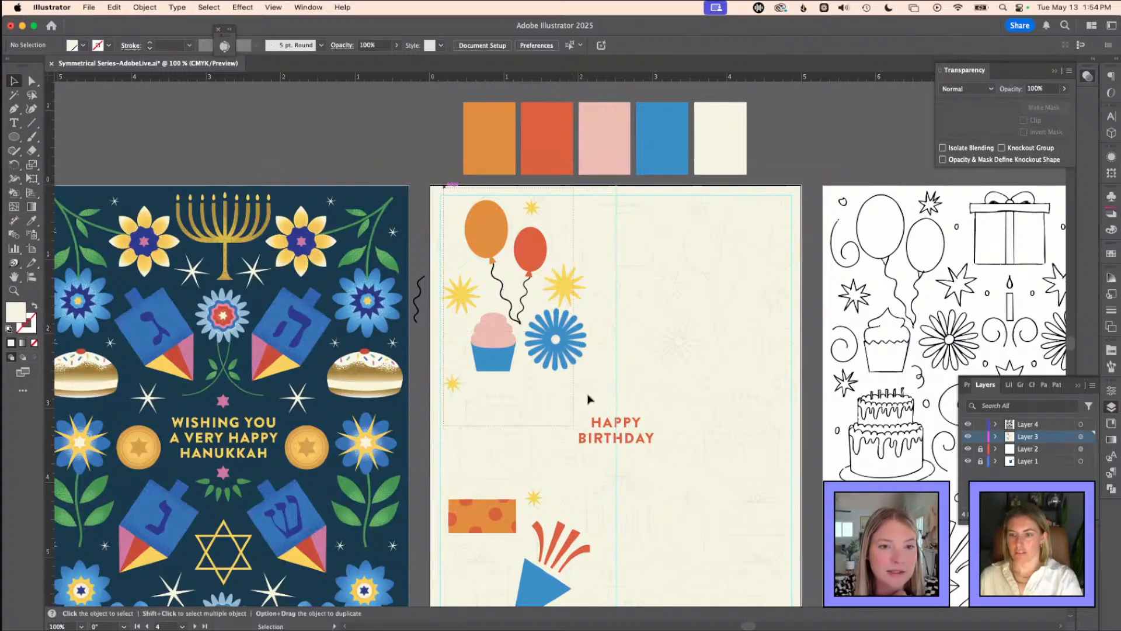
left_click_drag(609, 402, 610, 402)
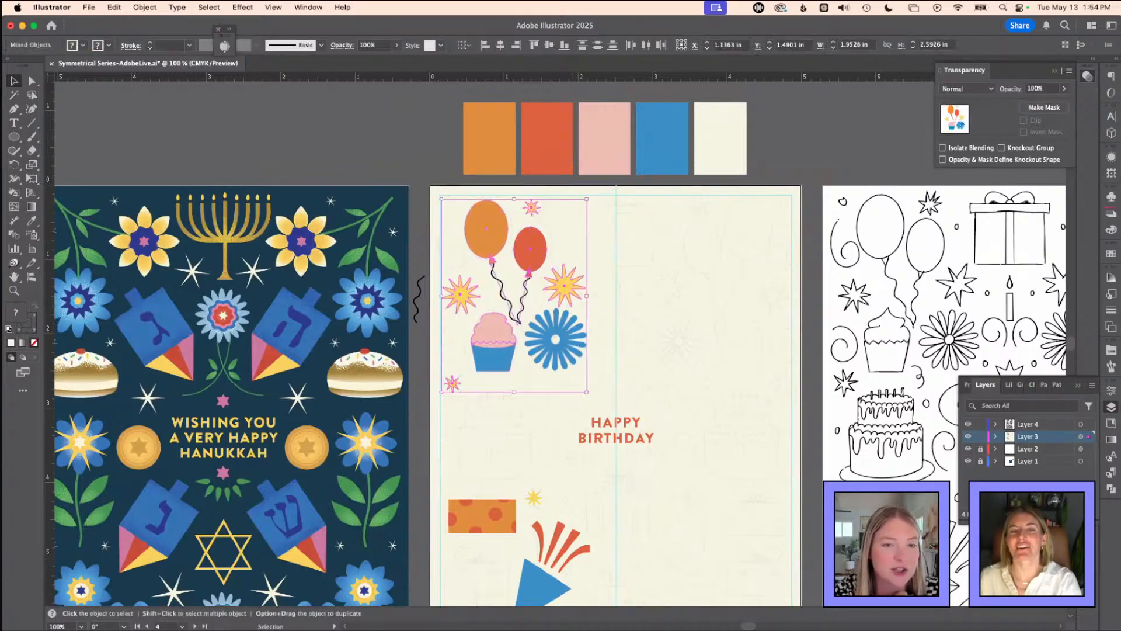
left_click(146, 8)
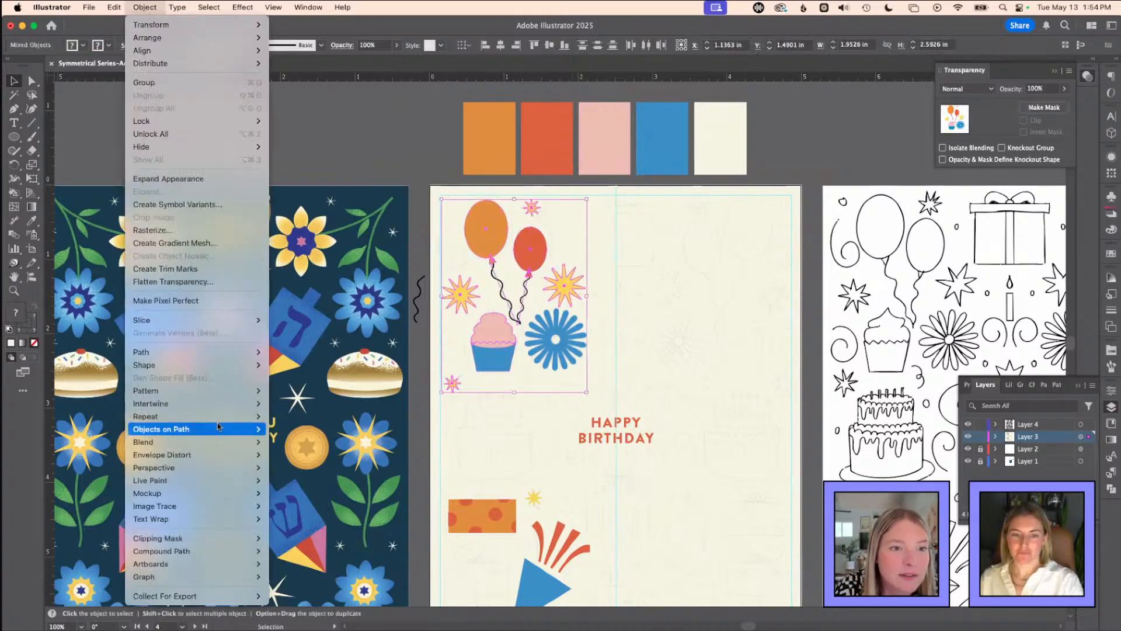
mouse_move(222, 415)
left_click(301, 442)
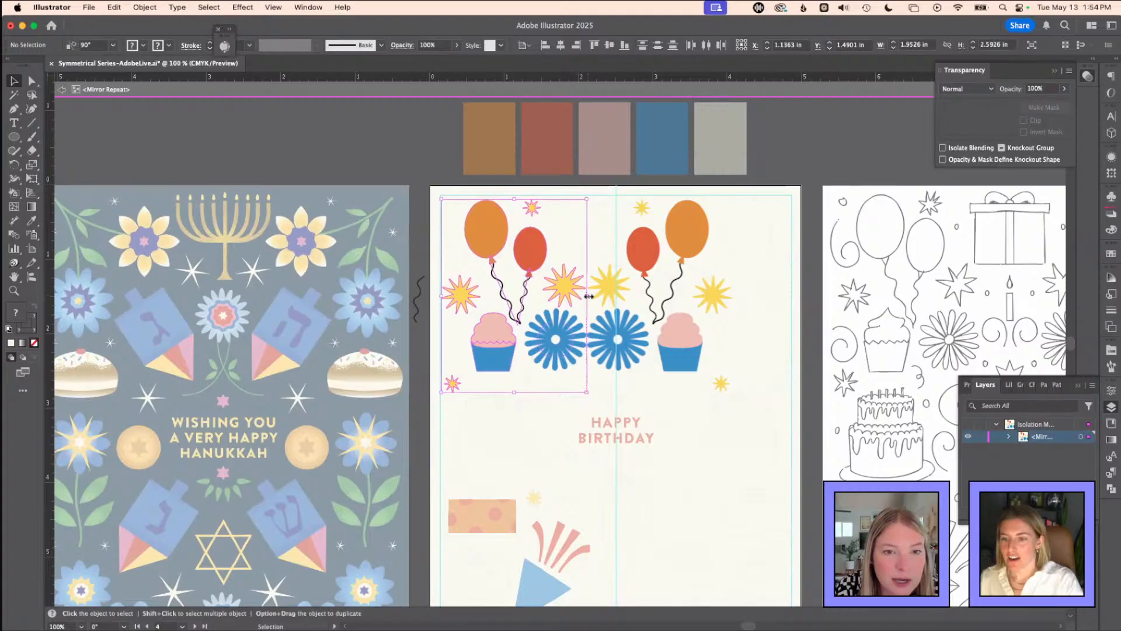
- Align the mirror axis with the card's vertical centre guide and leave isolation mode
left_click_drag(587, 410, 615, 412)
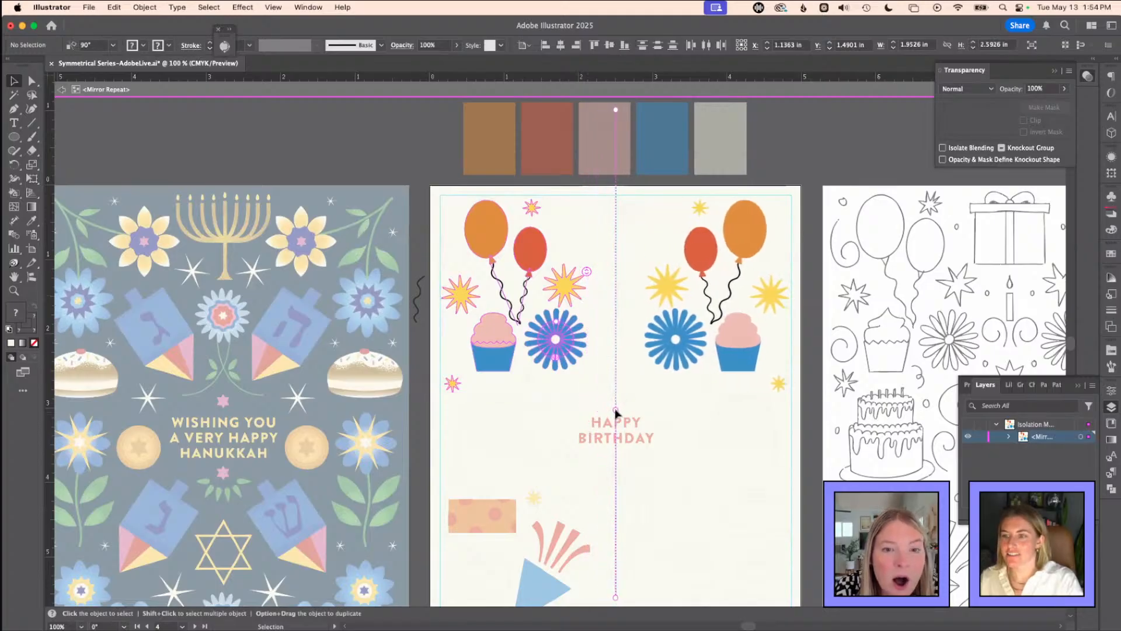
key("super+a")
left_click(665, 409)
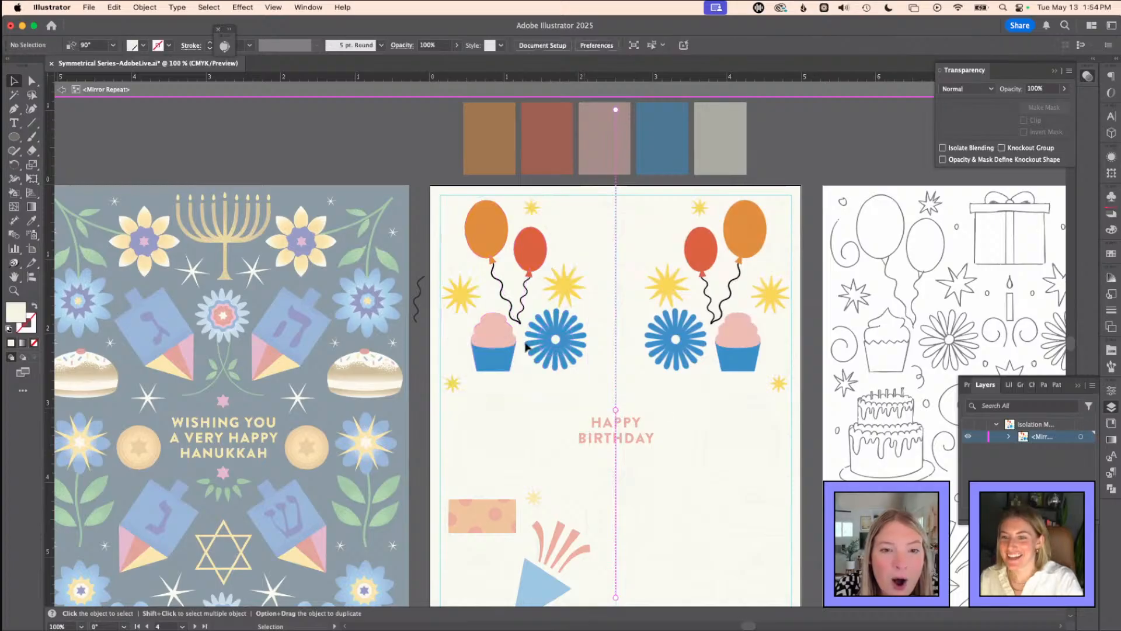
left_click(307, 96)
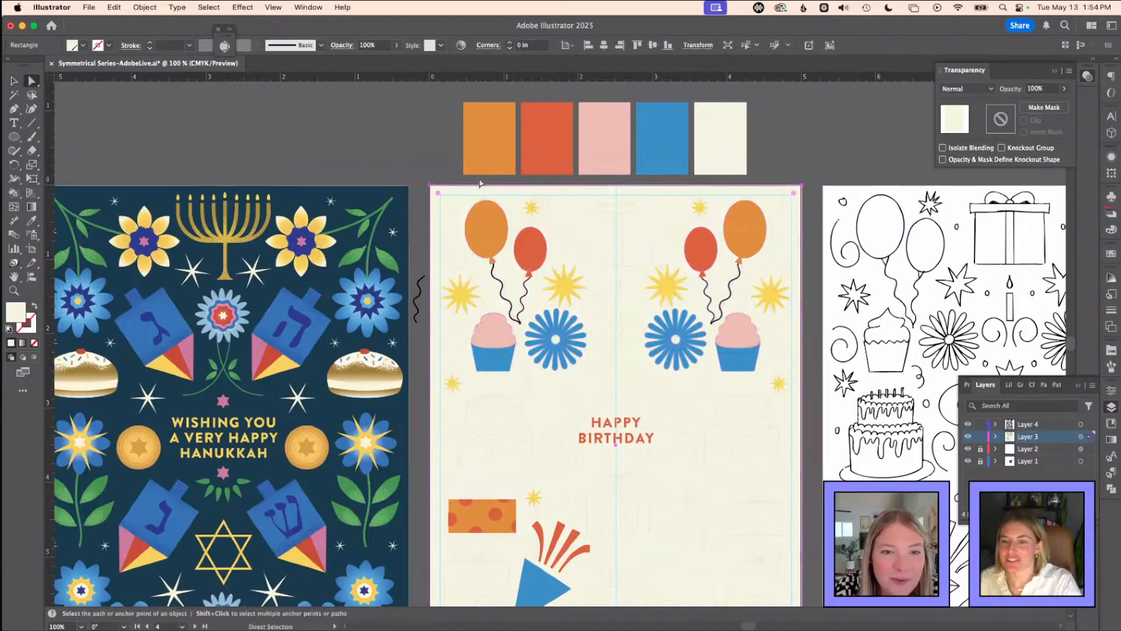
- Isolate the contents of the mirror repeat and move the left blue flower slightly down and towards the card's centre
key("a")
scroll(578, 341, "up", 2)
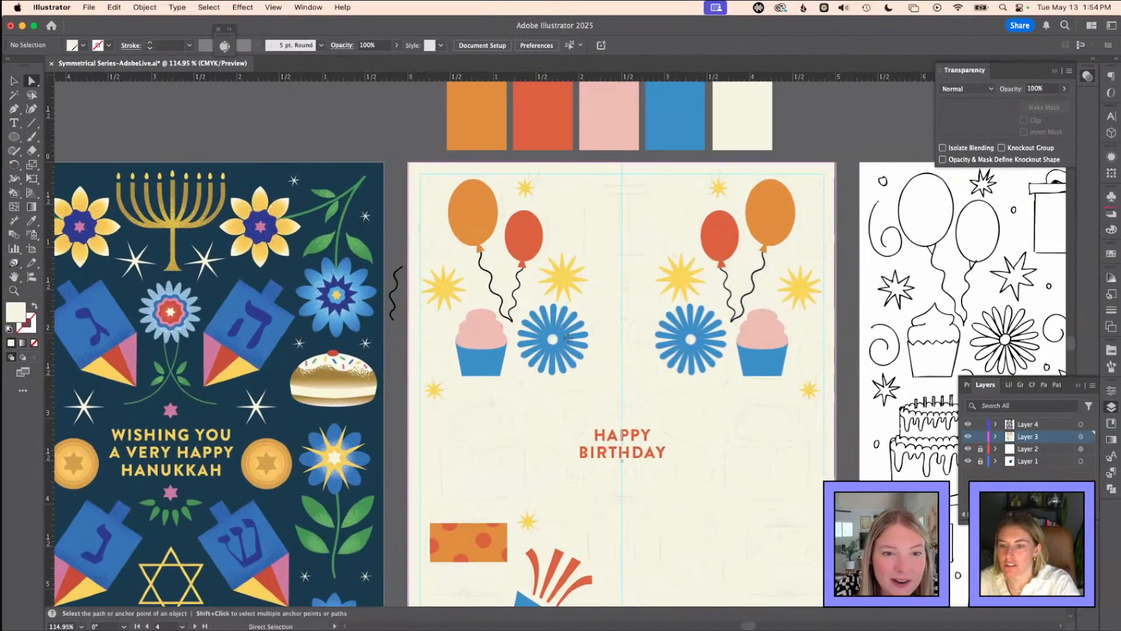
left_click(562, 337)
double_click(561, 337)
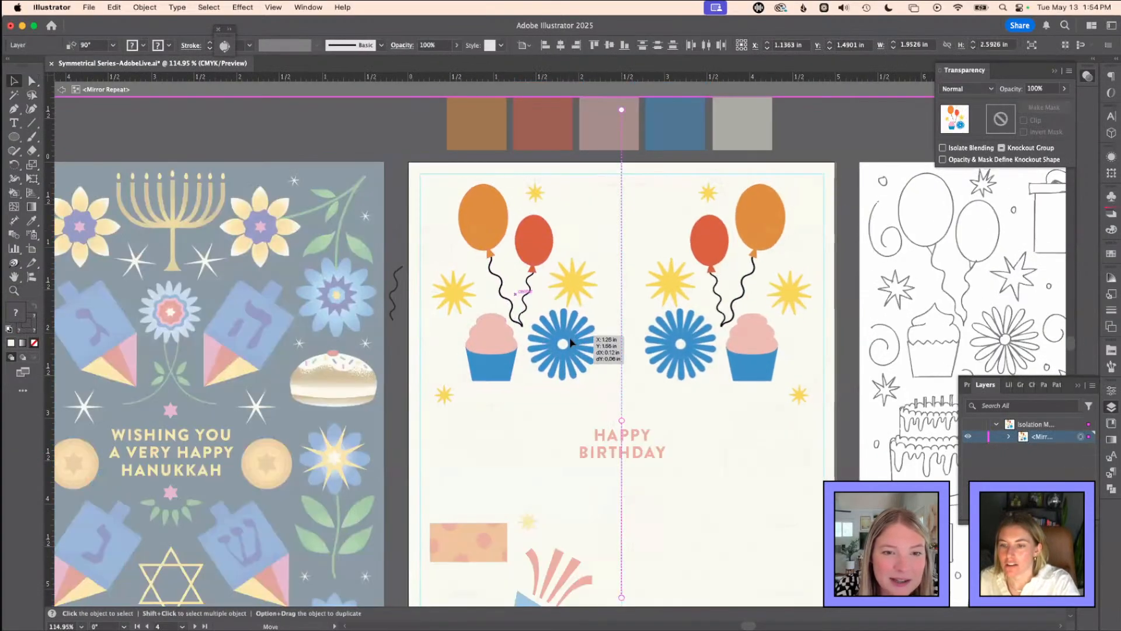
left_click(570, 337)
key("v")
left_click(404, 149)
left_click(553, 326)
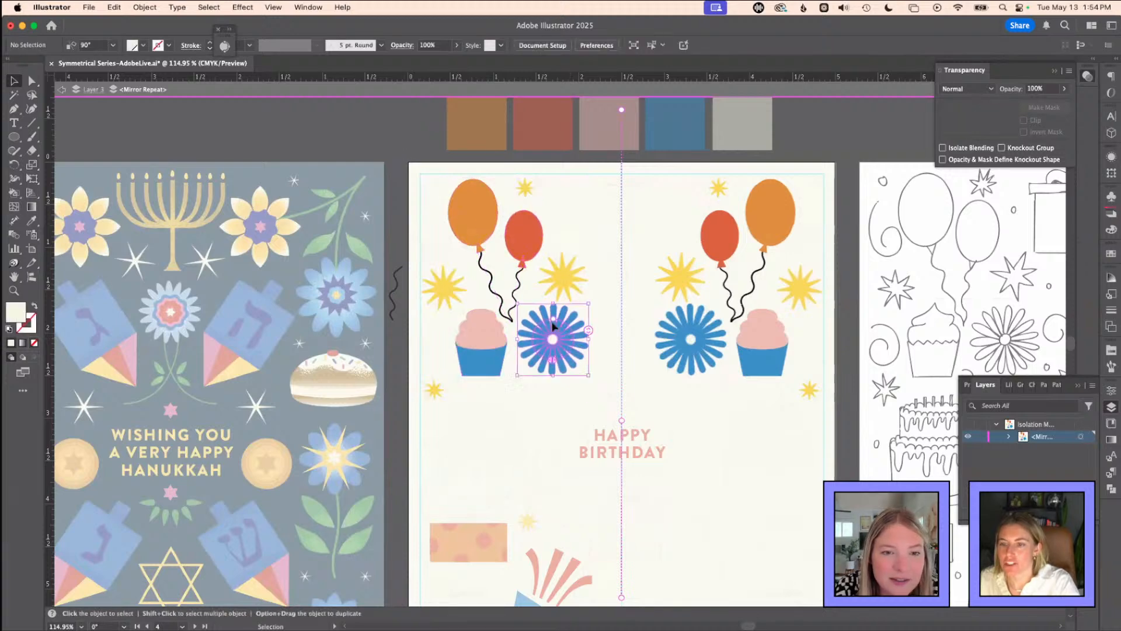
left_click_drag(553, 326, 561, 335)
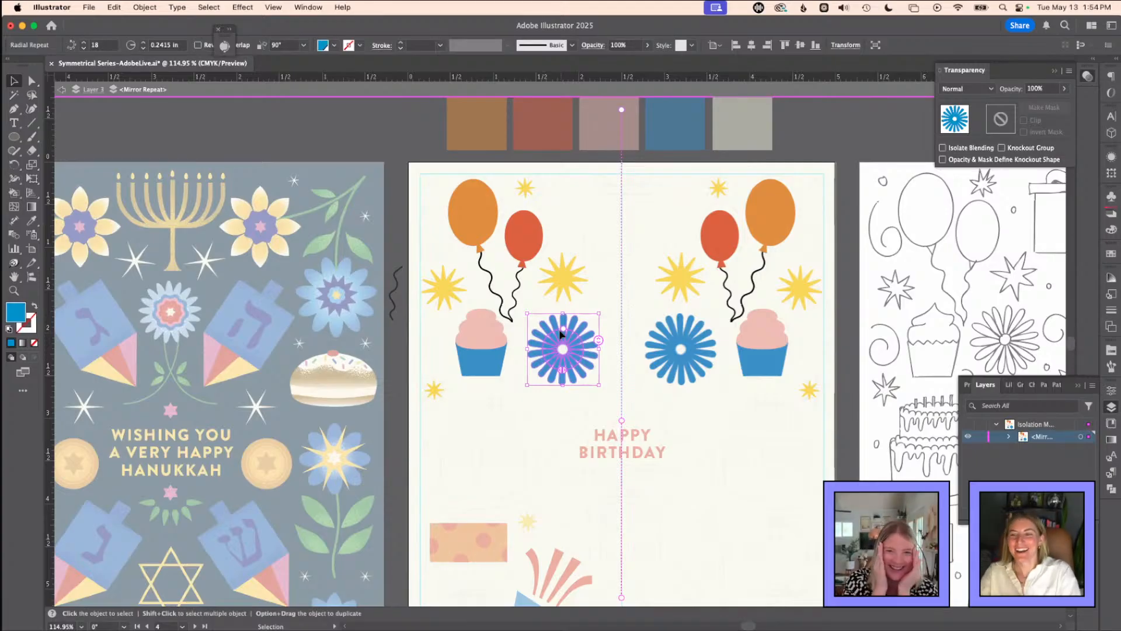
- Nudge the yellow star beside the left cupcake slightly inward within the mirror repeat, and leave isolation mode
left_click(562, 279)
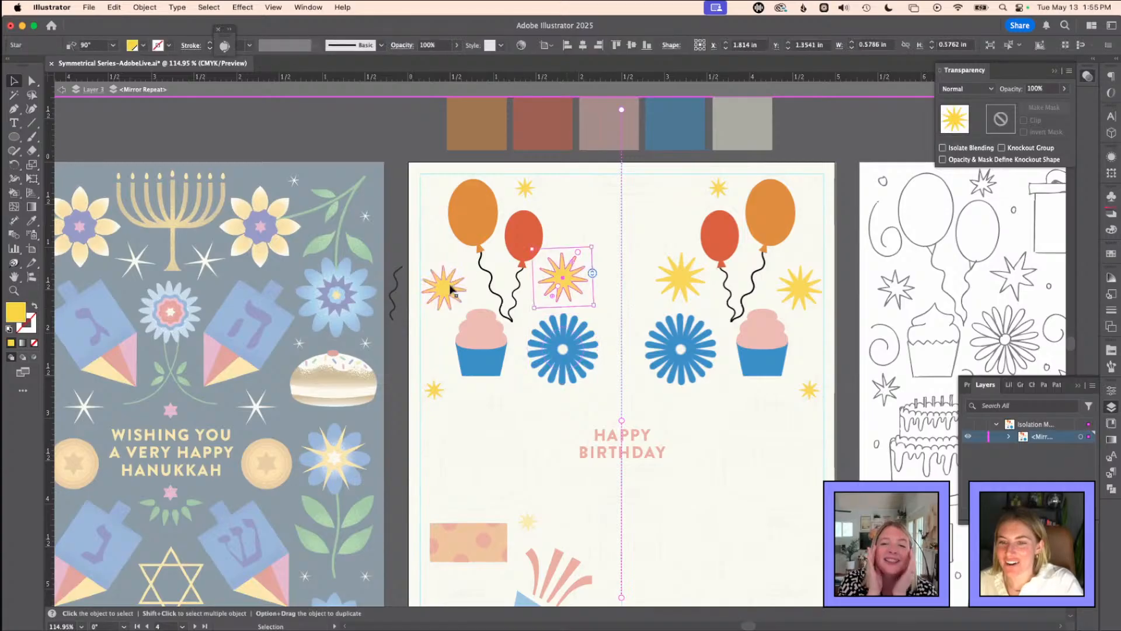
left_click_drag(447, 292, 455, 298)
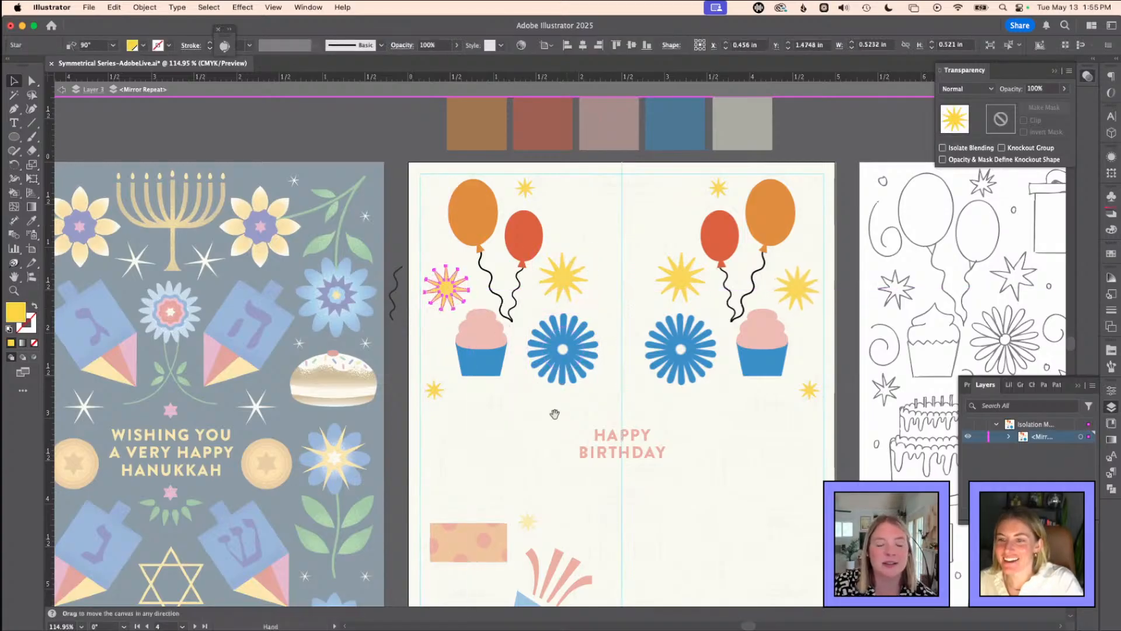
double_click(355, 139)
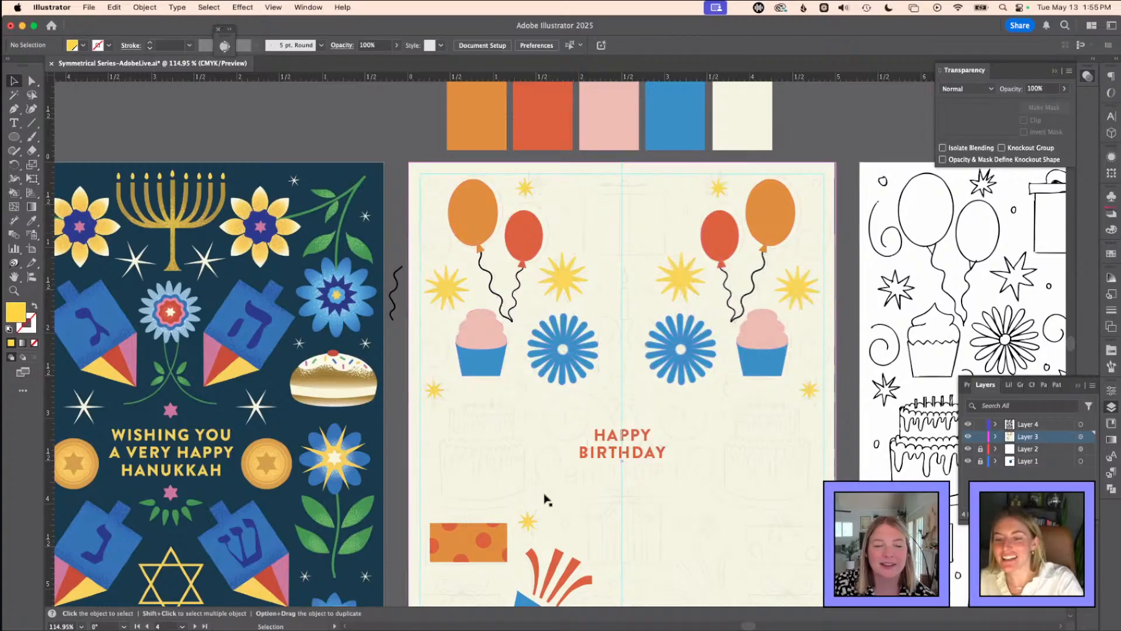
scroll(545, 500, "down", 3)
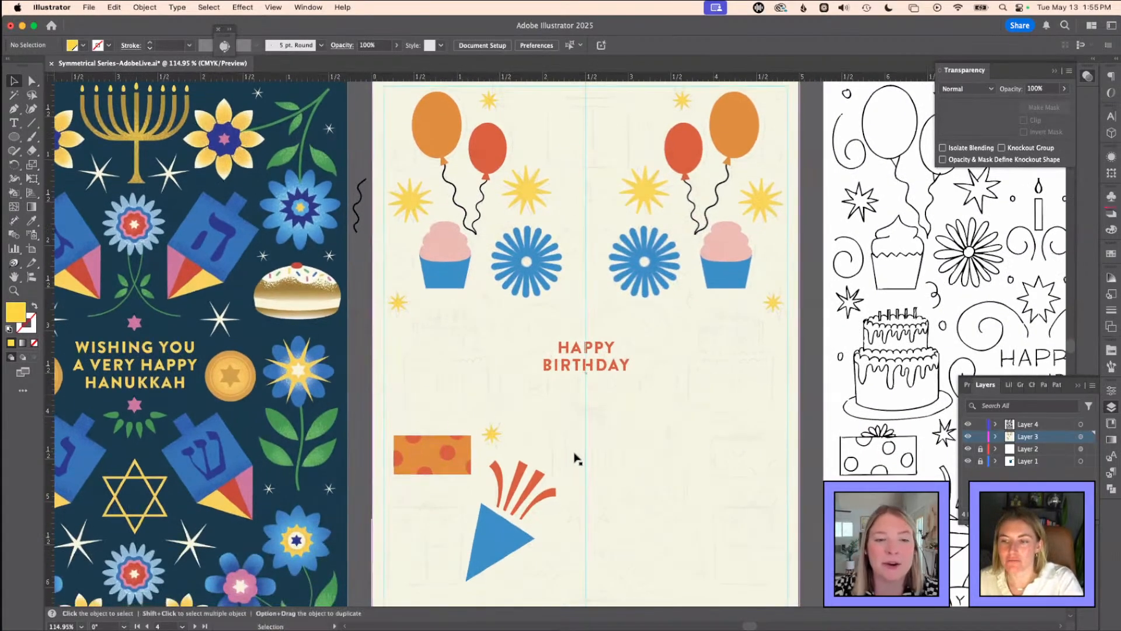
scroll(575, 435, "down", 2)
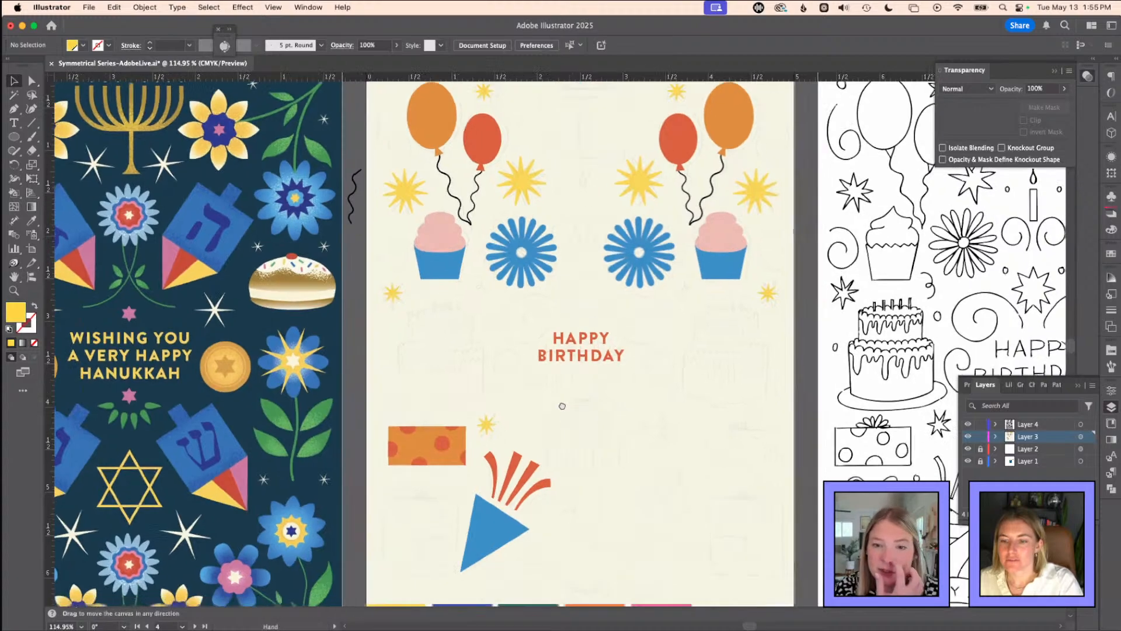